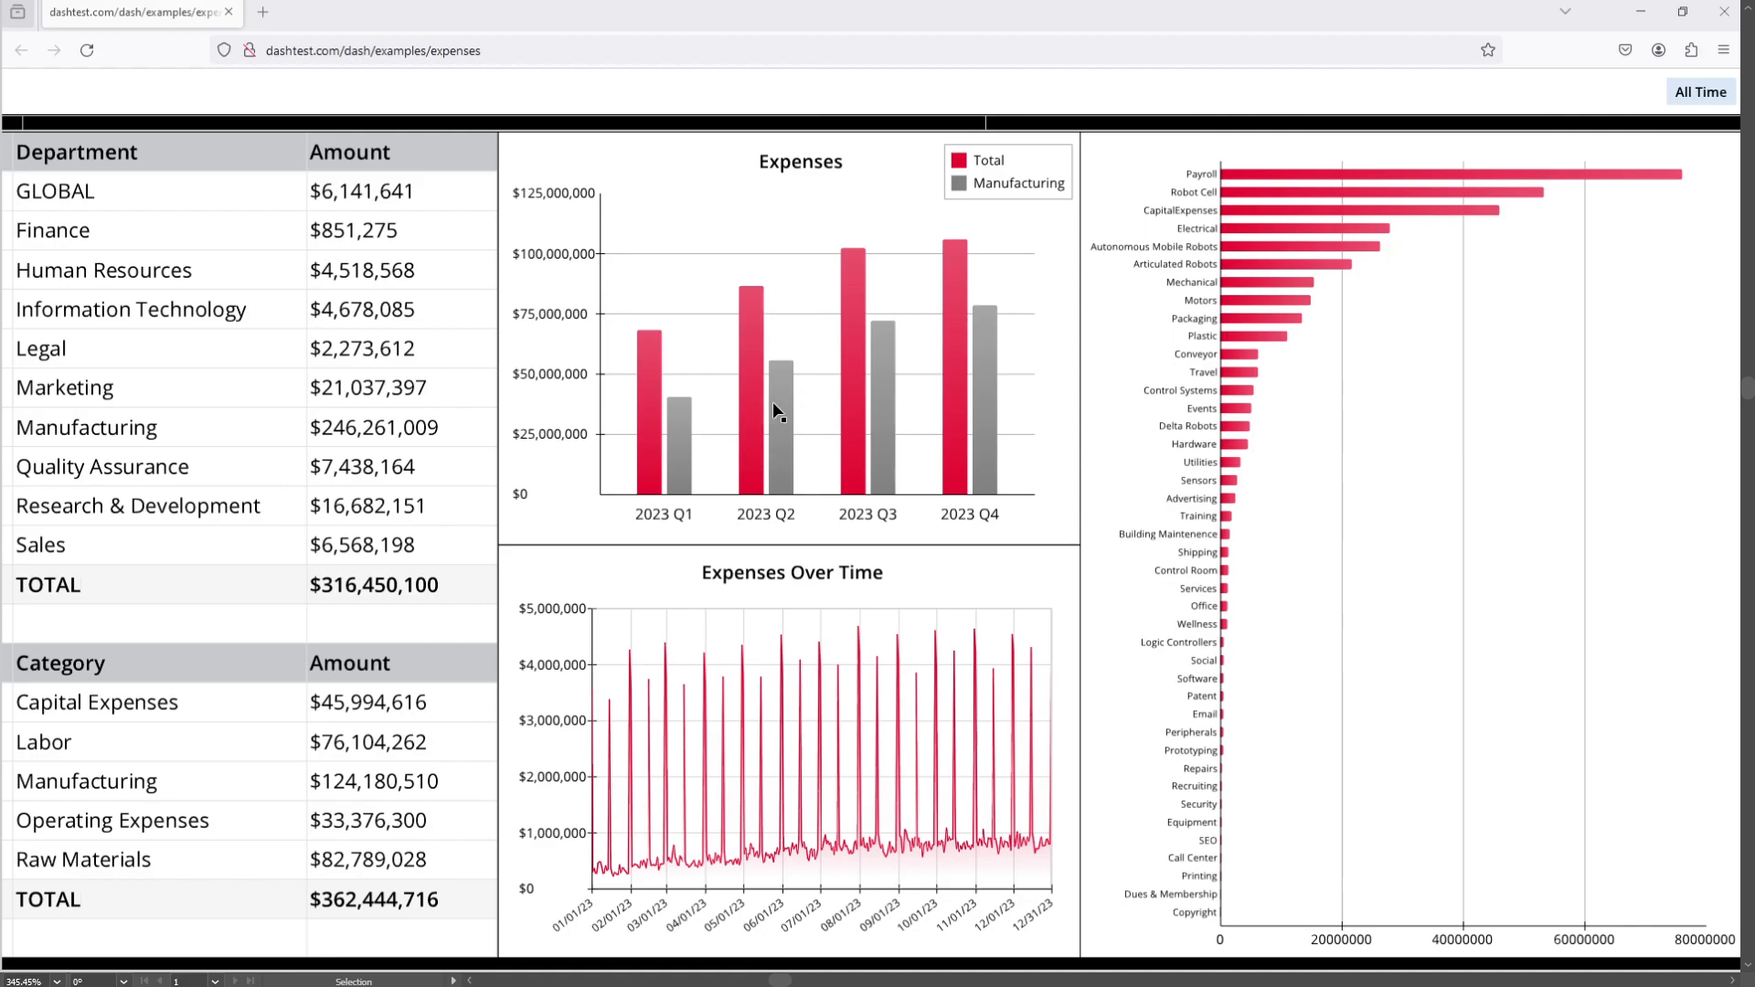
# - Switch to Row64 and create a live dataframe from the Expenses table in Row64/Examples
pyautogui.hotkey('alt', 'Tab')
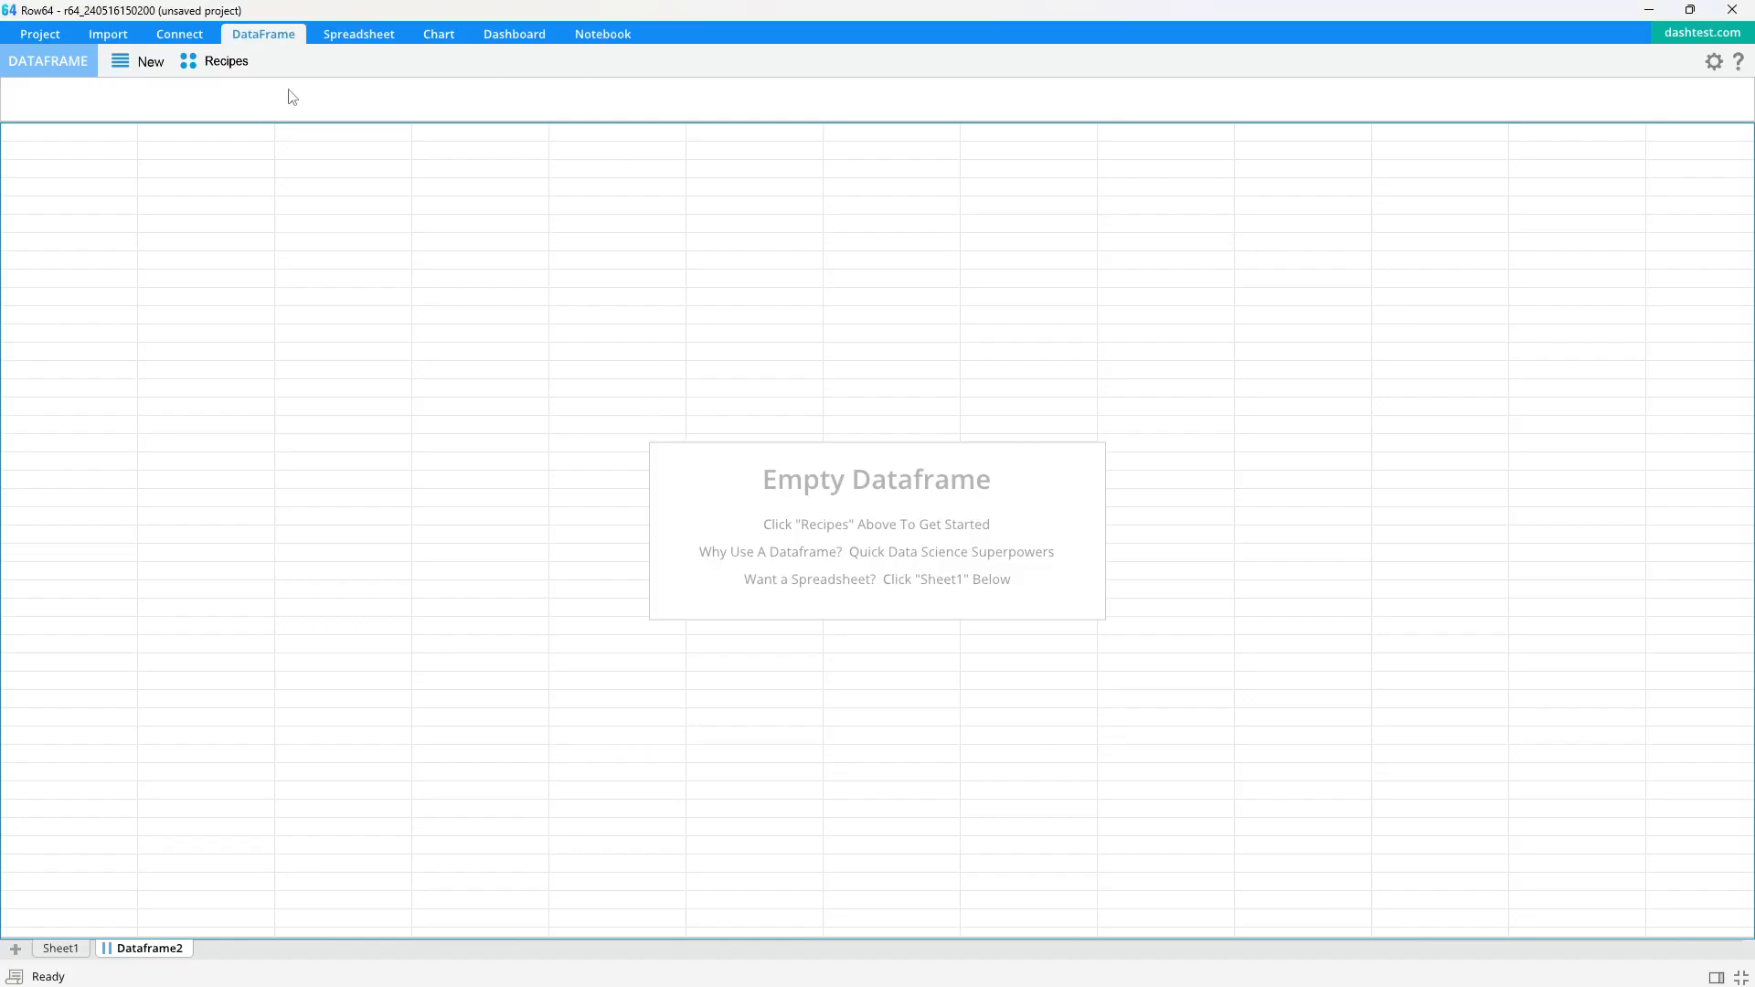
pyautogui.click(179, 34)
pyautogui.click(220, 60)
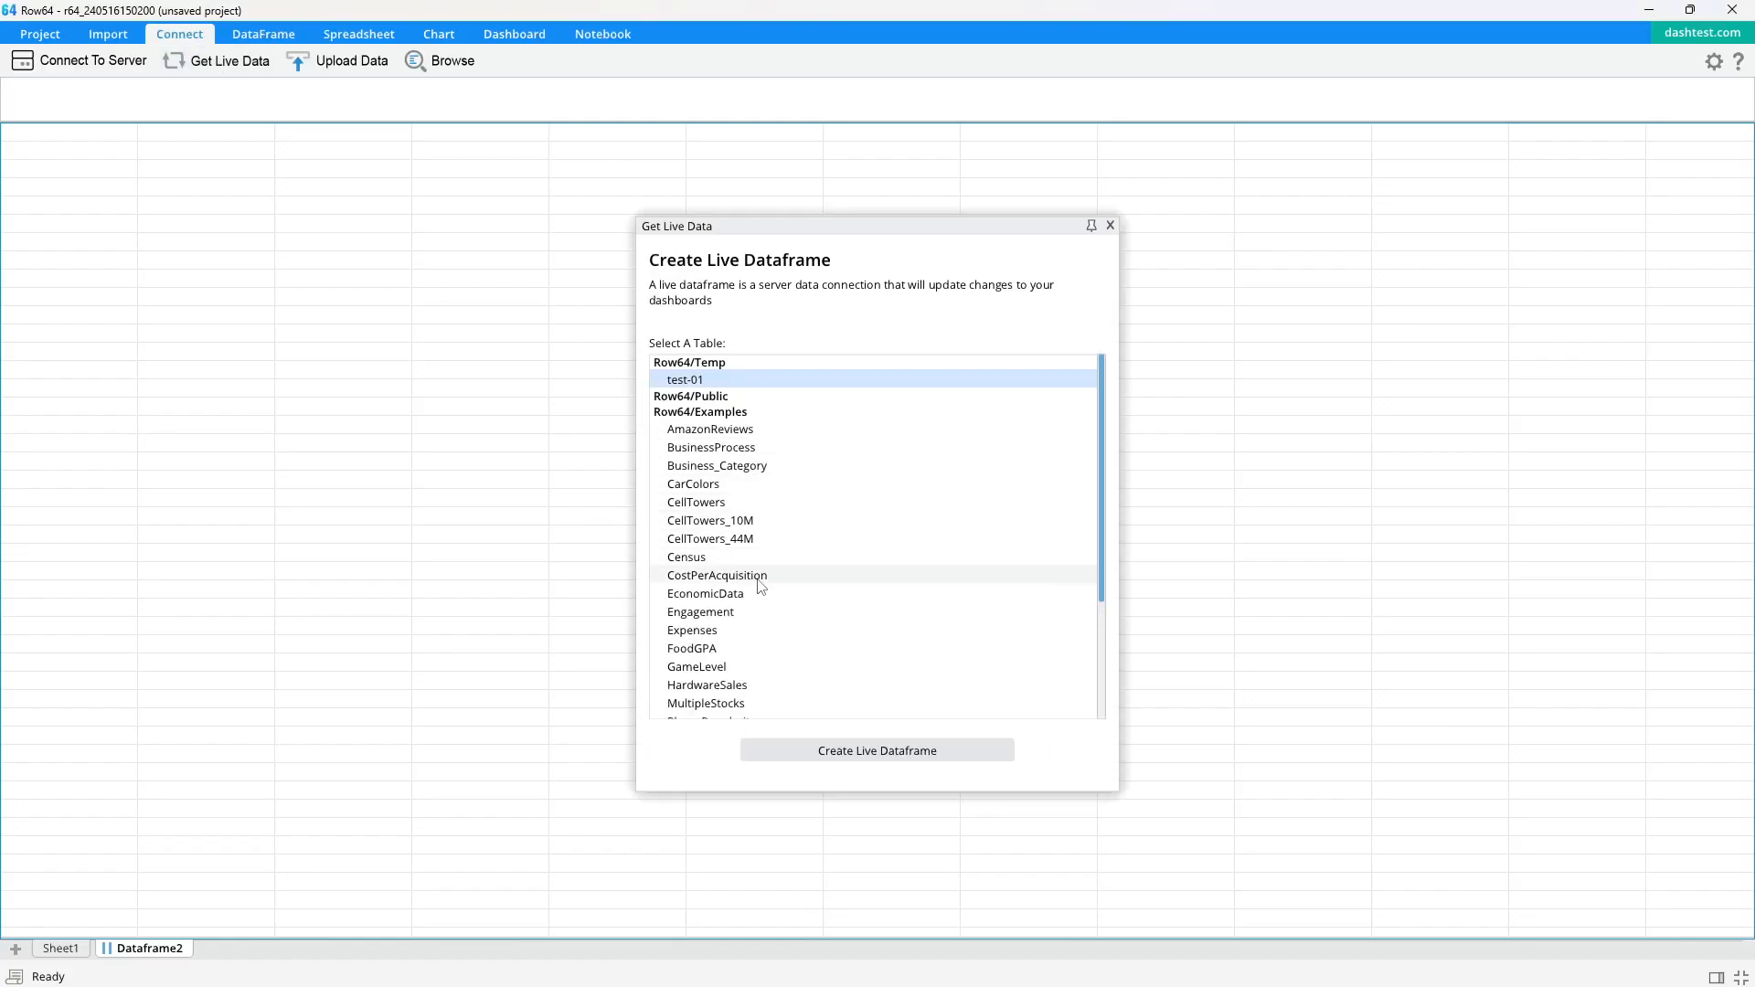
pyautogui.scroll(-3, 762, 585)
pyautogui.doubleClick(718, 468)
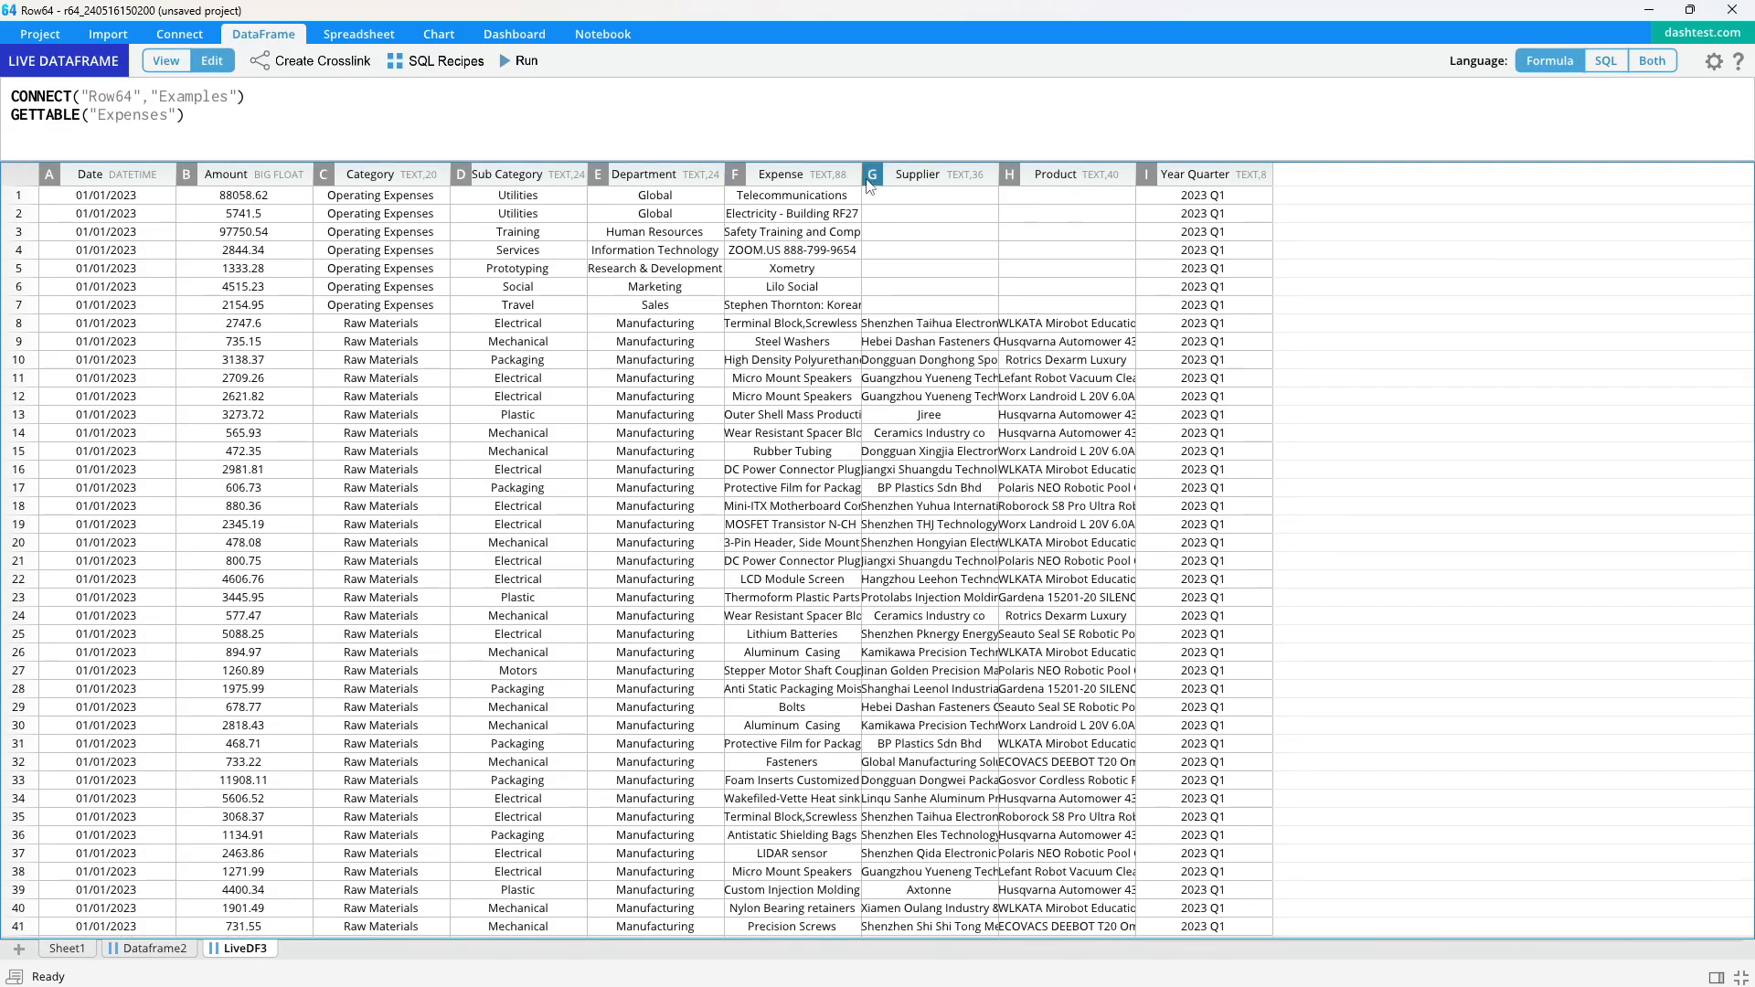
# - Widen the Expense, Supplier and Product columns so that their text fits
pyautogui.moveTo(863, 173); pyautogui.dragTo(936, 174)
pyautogui.moveTo(1075, 176); pyautogui.dragTo(1139, 183)
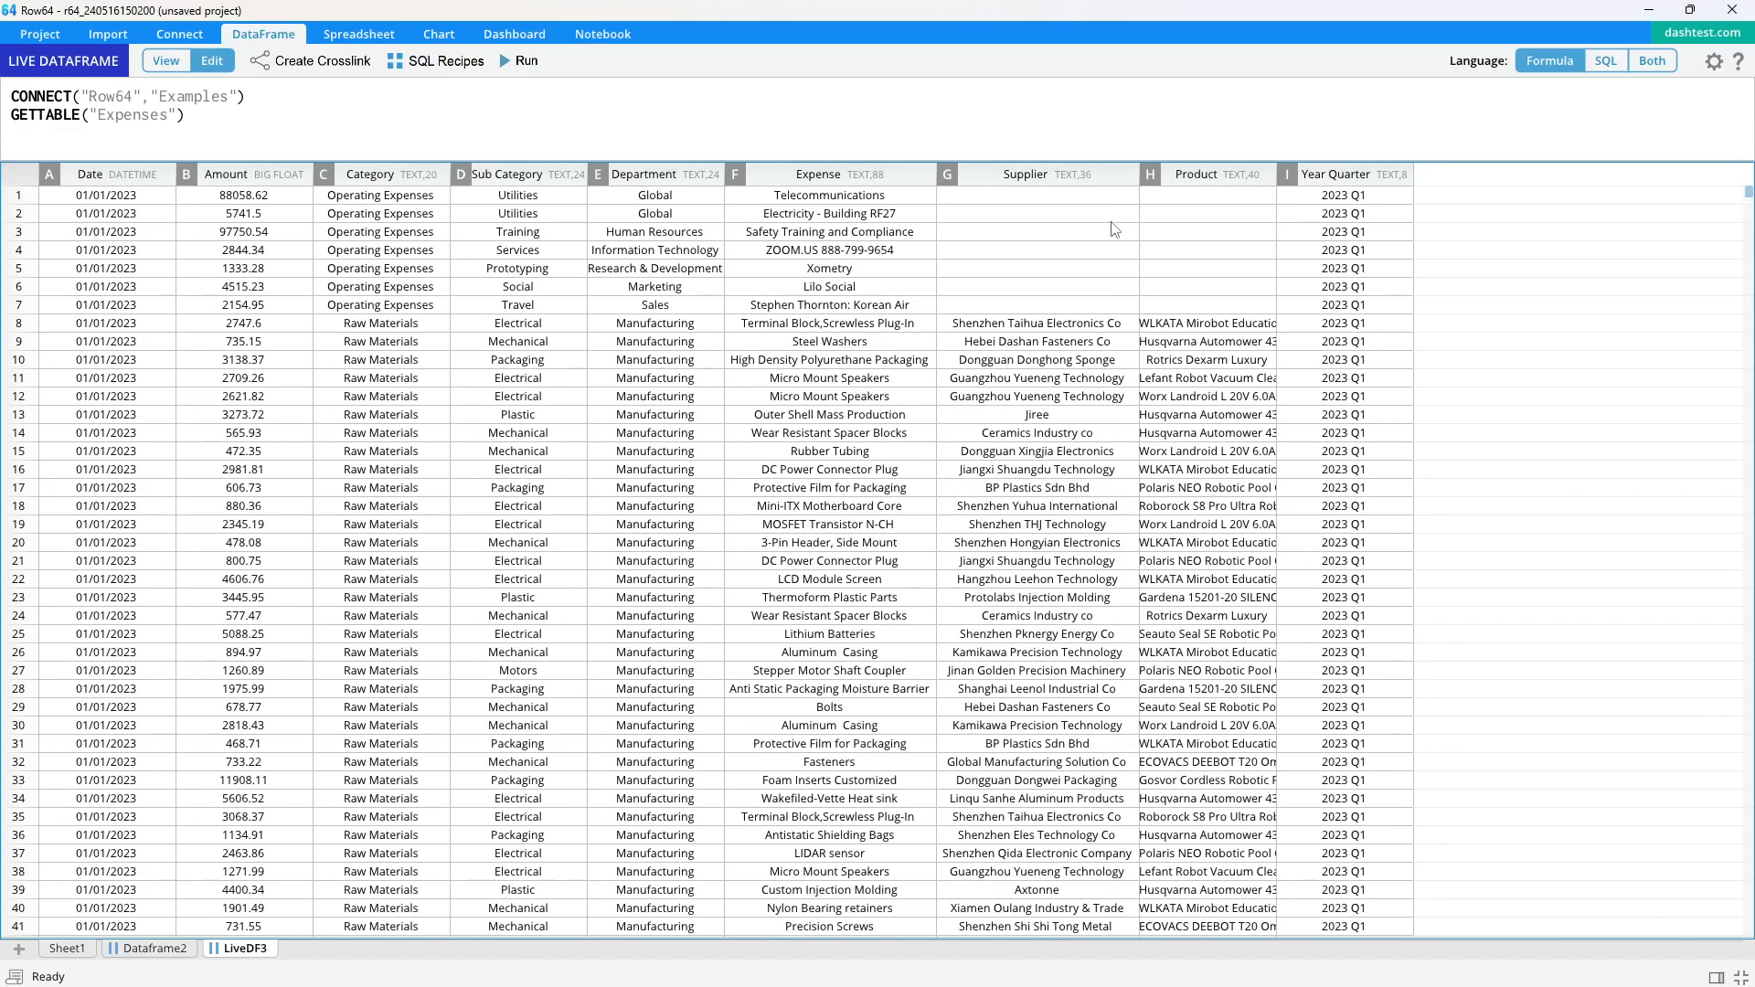
pyautogui.moveTo(1276, 183); pyautogui.dragTo(1354, 189)
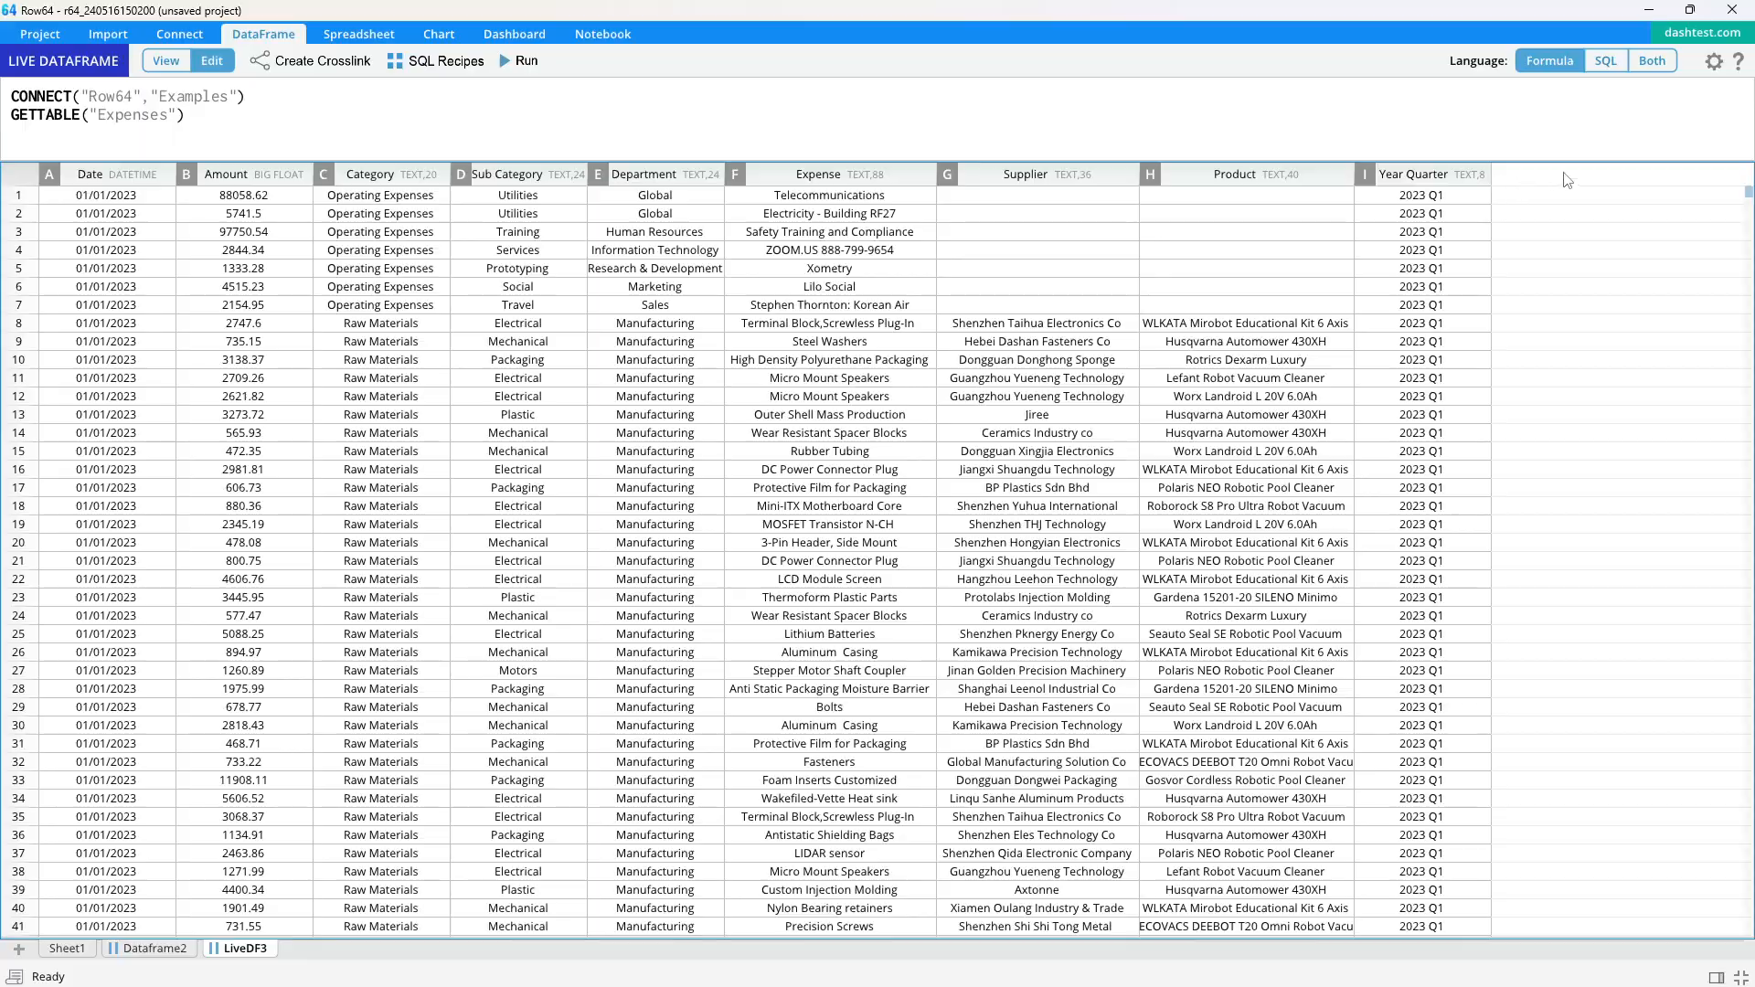
pyautogui.moveTo(1748, 191)
pyautogui.mouseDown()
pyautogui.moveTo(1726, 418)
pyautogui.moveTo(1733, 178)
pyautogui.mouseUp()
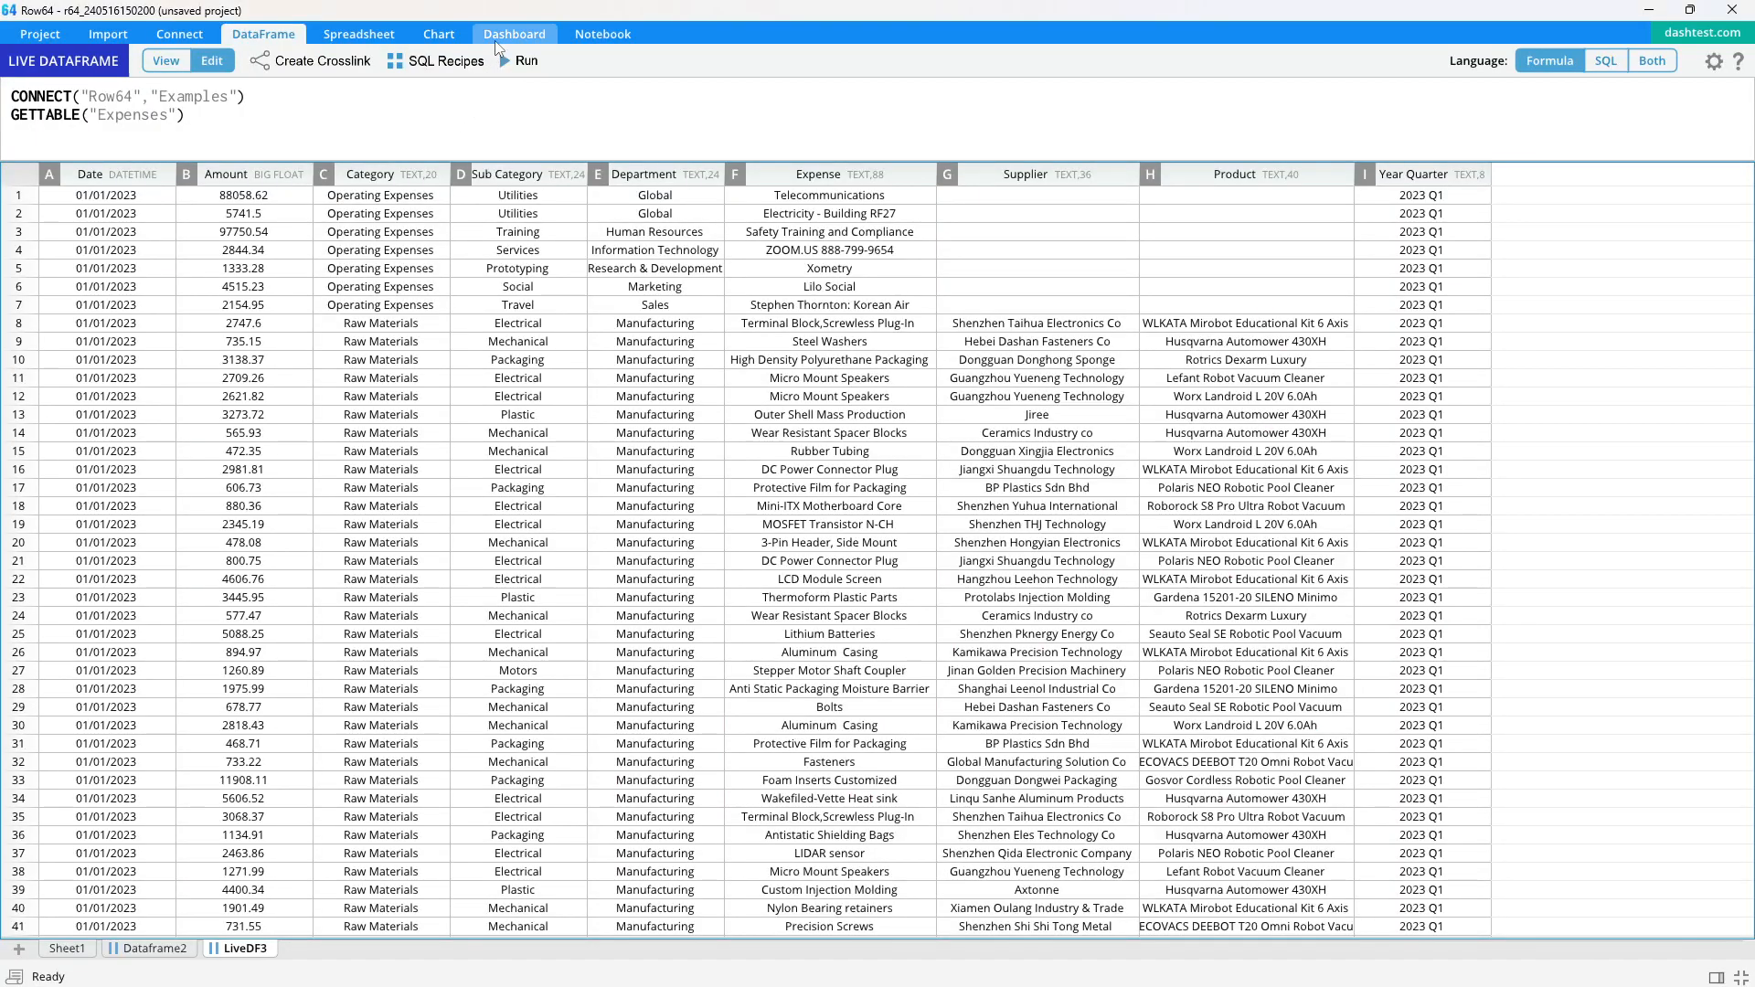
# - Create a new dashboard with three columns and split the middle column into two equal rows
pyautogui.click(501, 34)
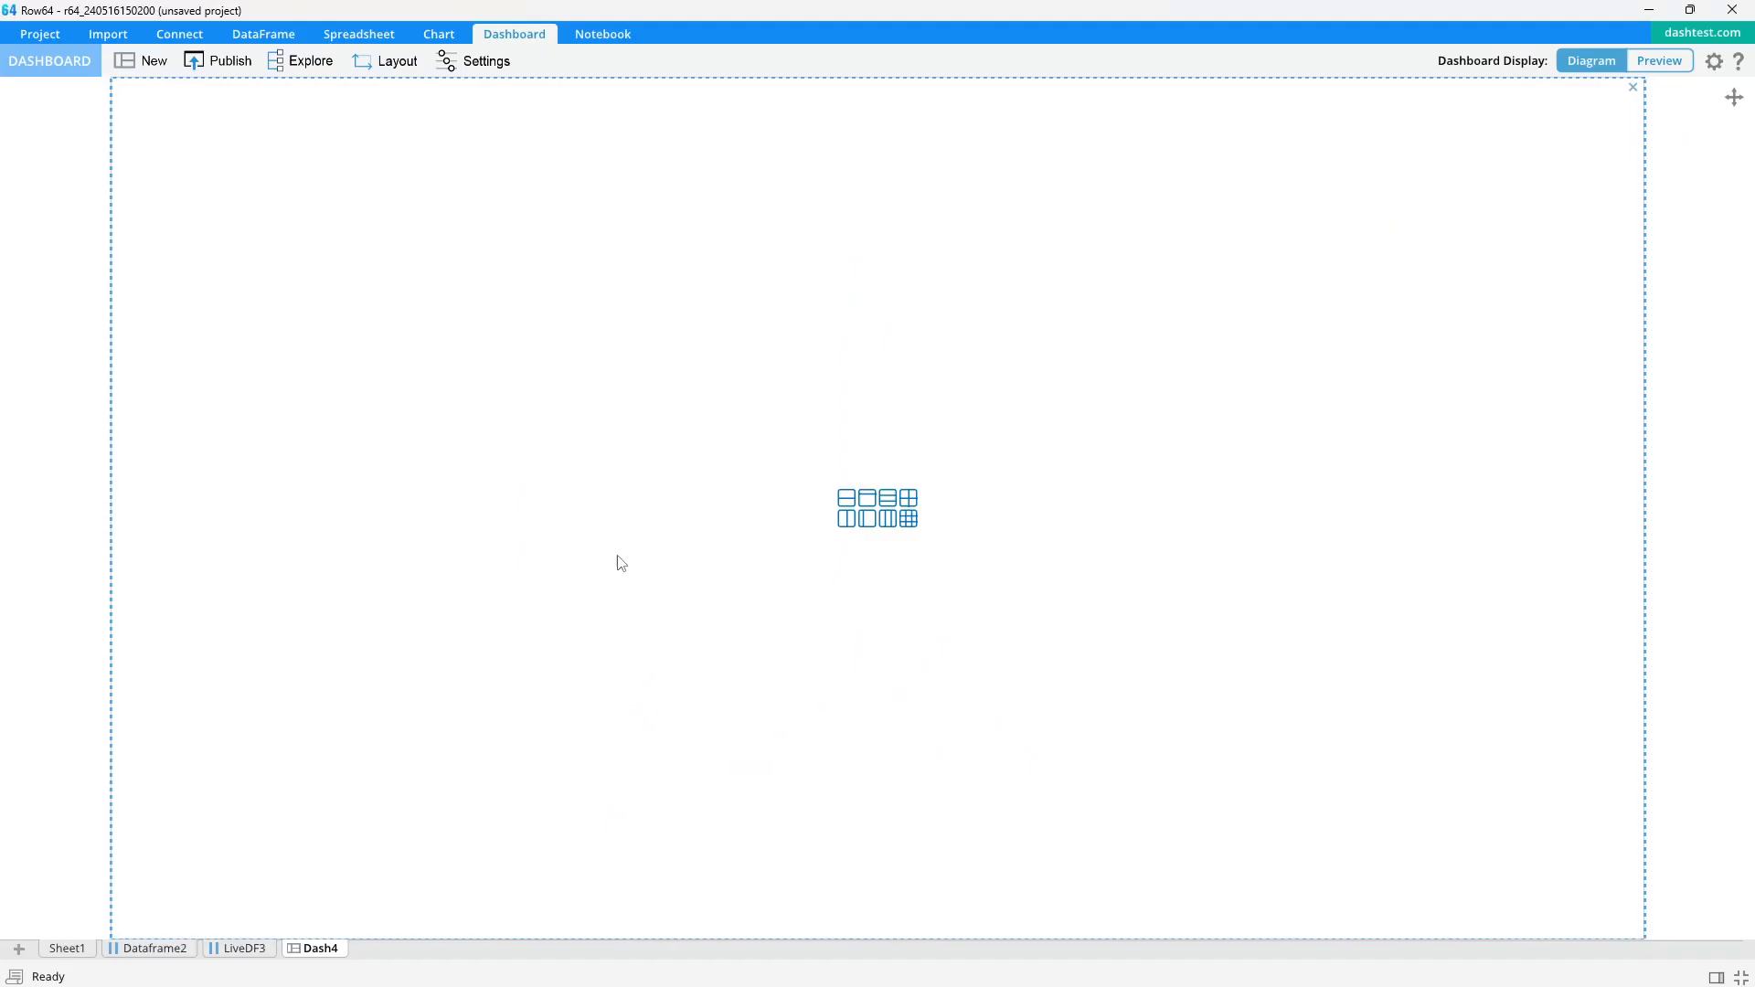
pyautogui.click(885, 513)
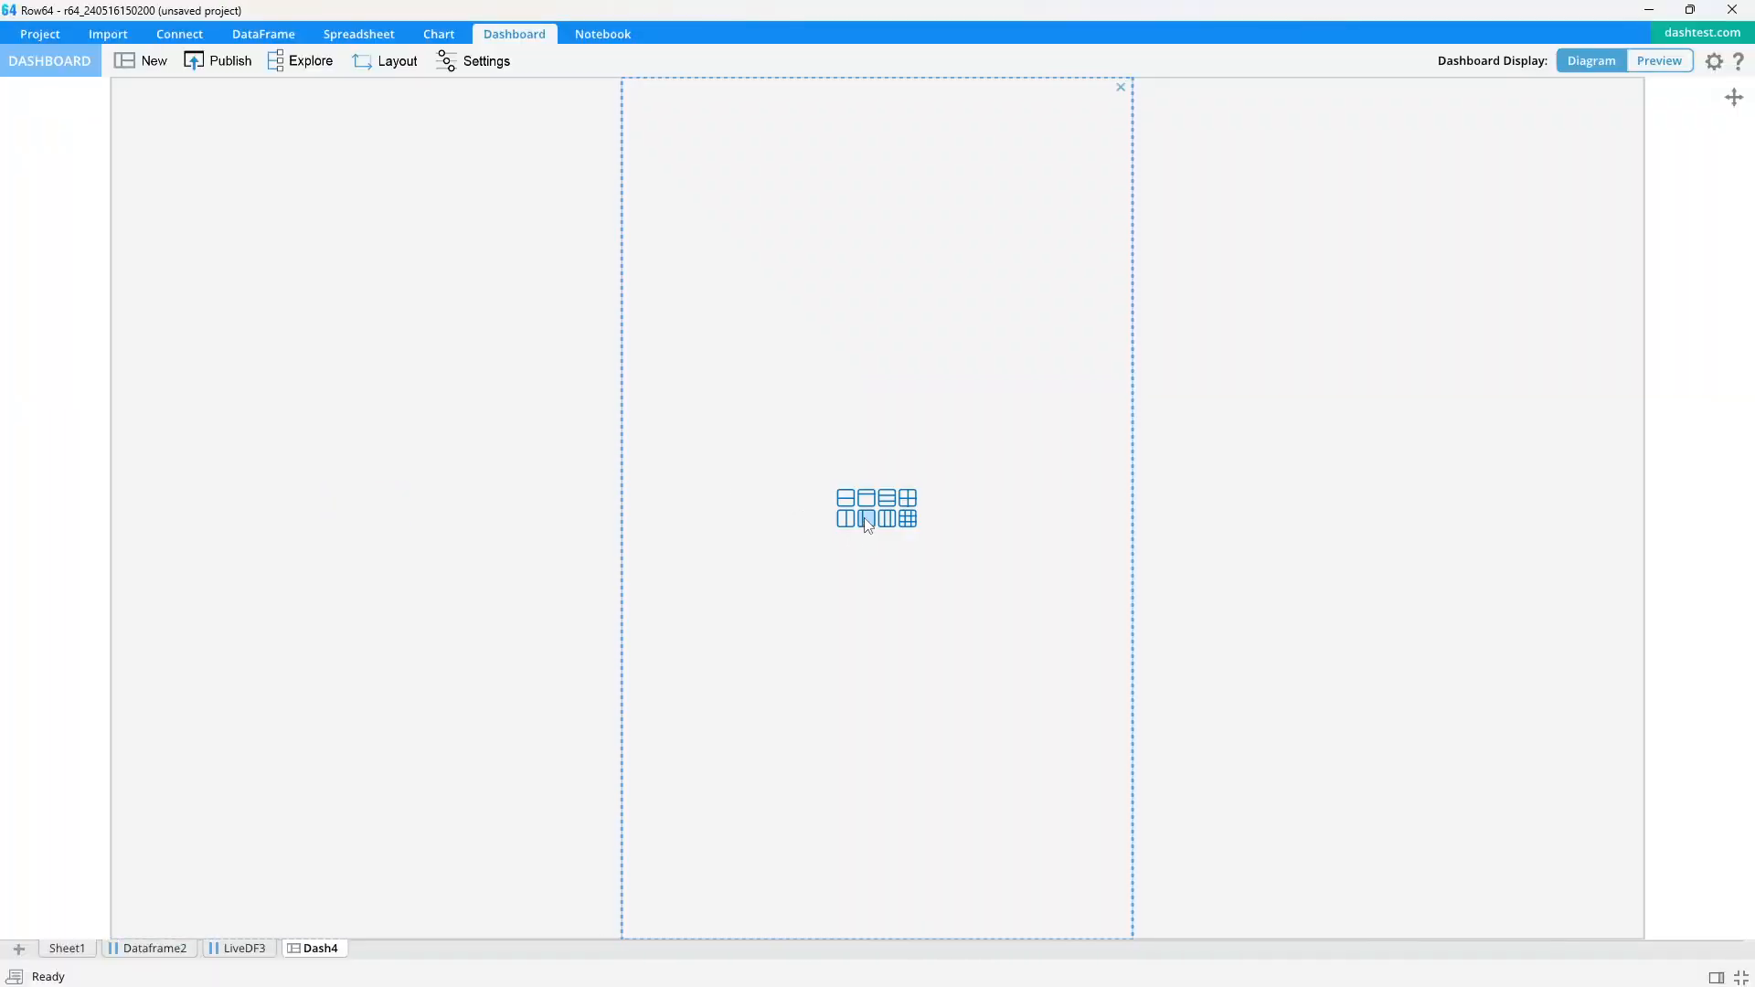
pyautogui.click(867, 519)
pyautogui.click(685, 216)
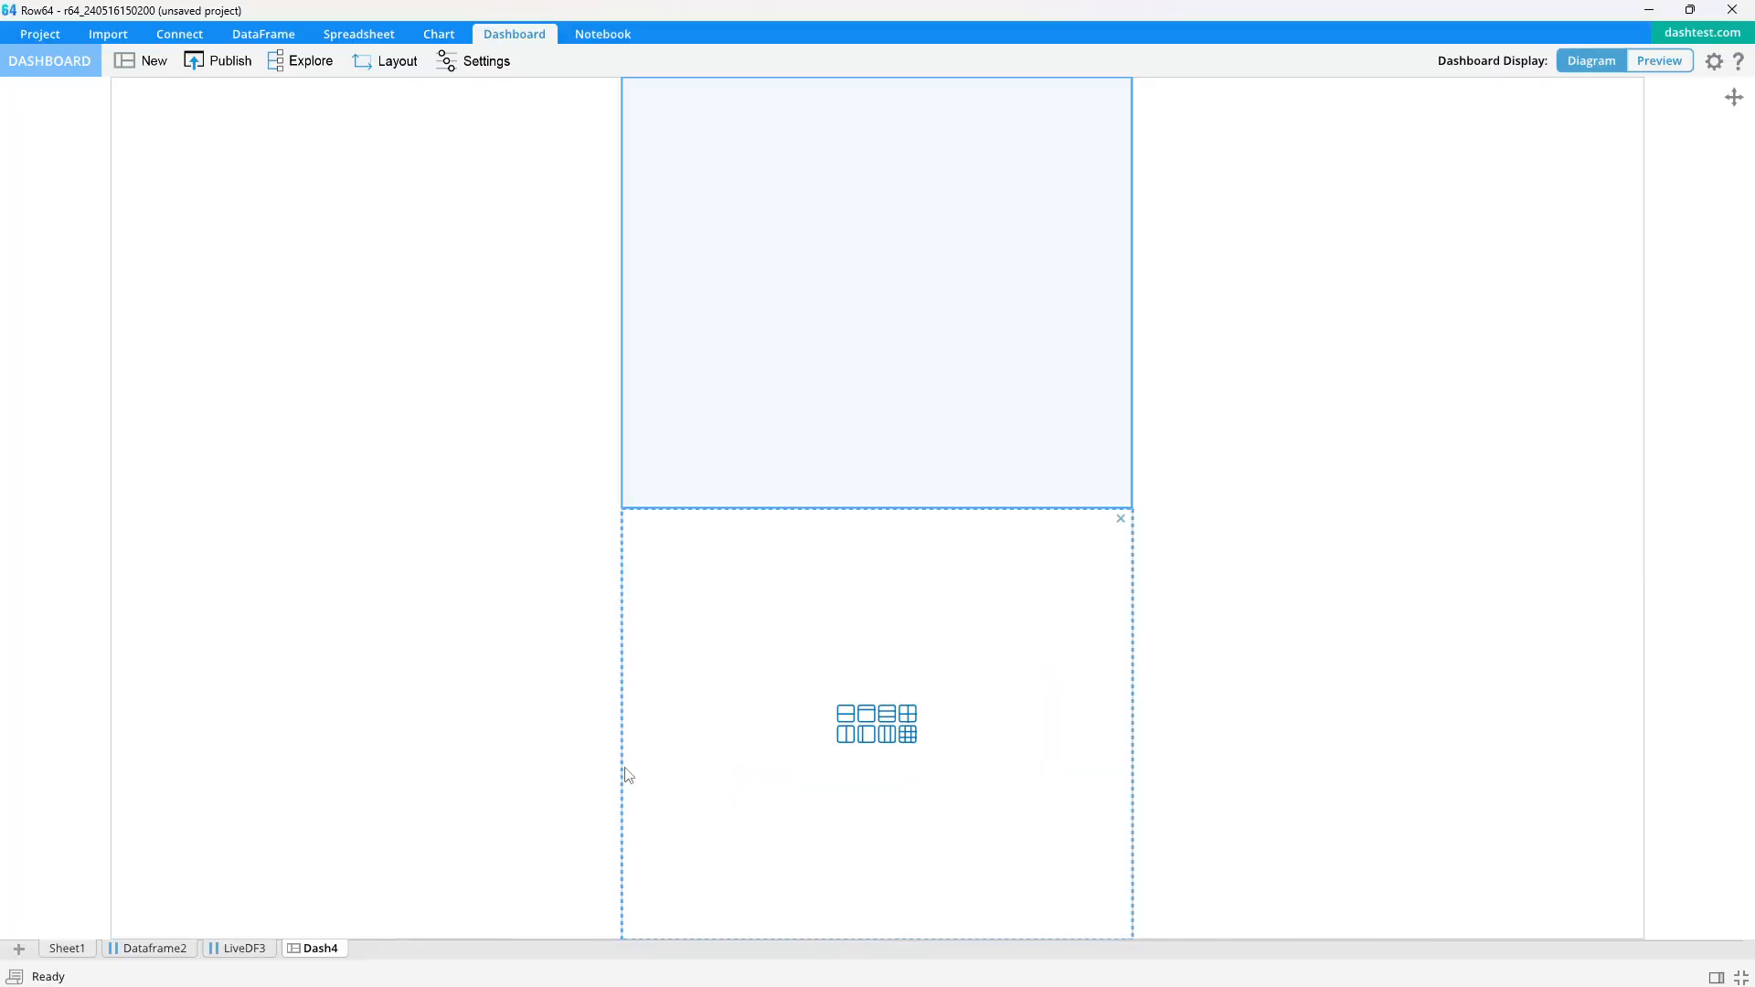
# - Rename the live dataframe sheet as Expenses
pyautogui.click(240, 955)
pyautogui.rightClick(239, 955)
pyautogui.click(291, 951)
pyautogui.write('Expenses')
pyautogui.press('Return')
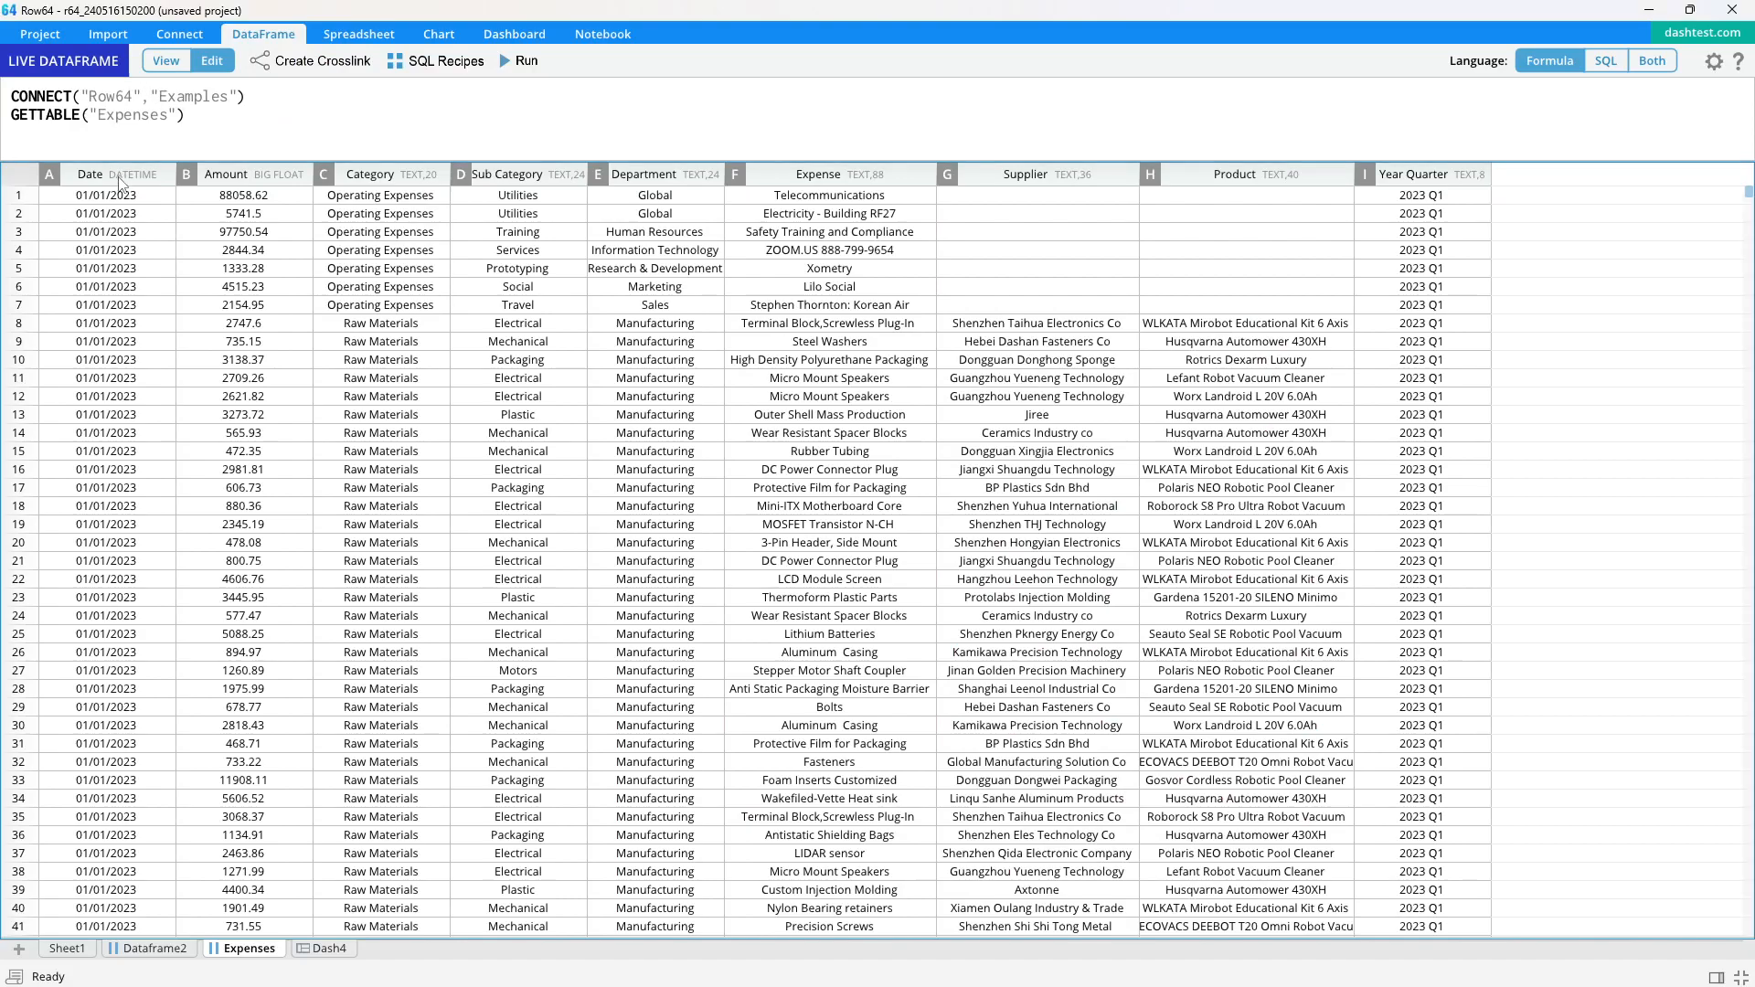
# - Create a Group Sum cross-link dataframe from the Date and Amount columns of Expenses
pyautogui.moveTo(121, 176); pyautogui.dragTo(198, 185)
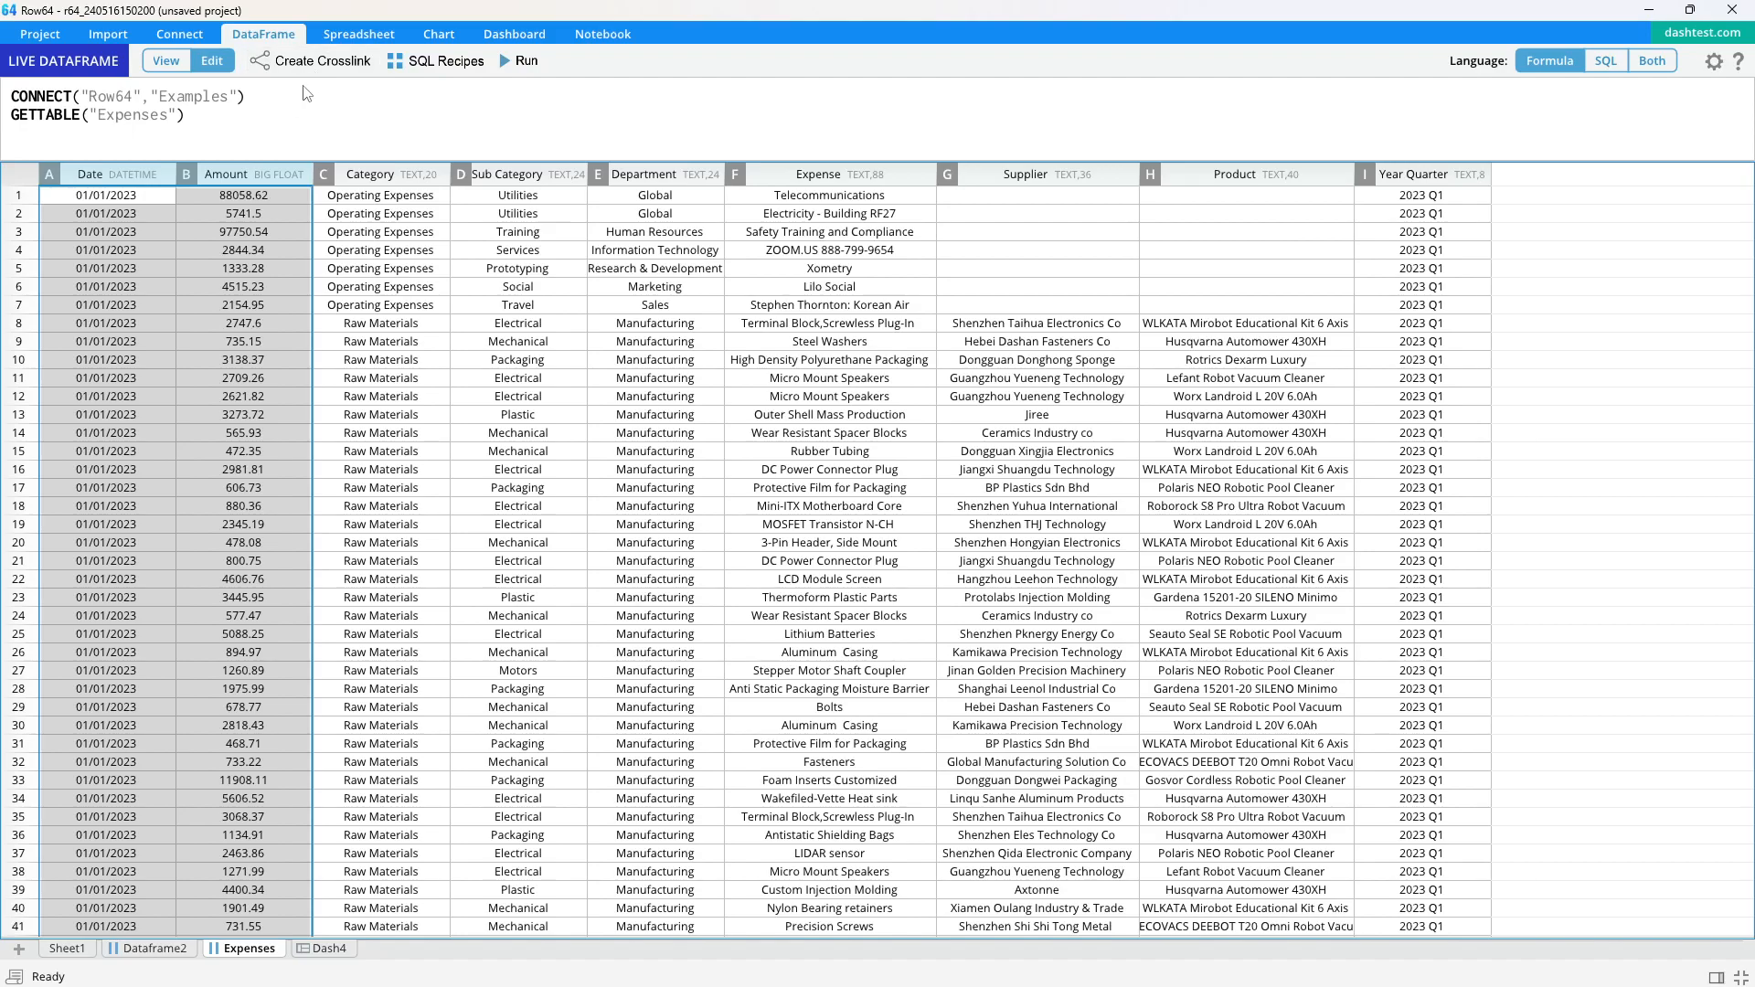
pyautogui.click(305, 61)
pyautogui.click(805, 305)
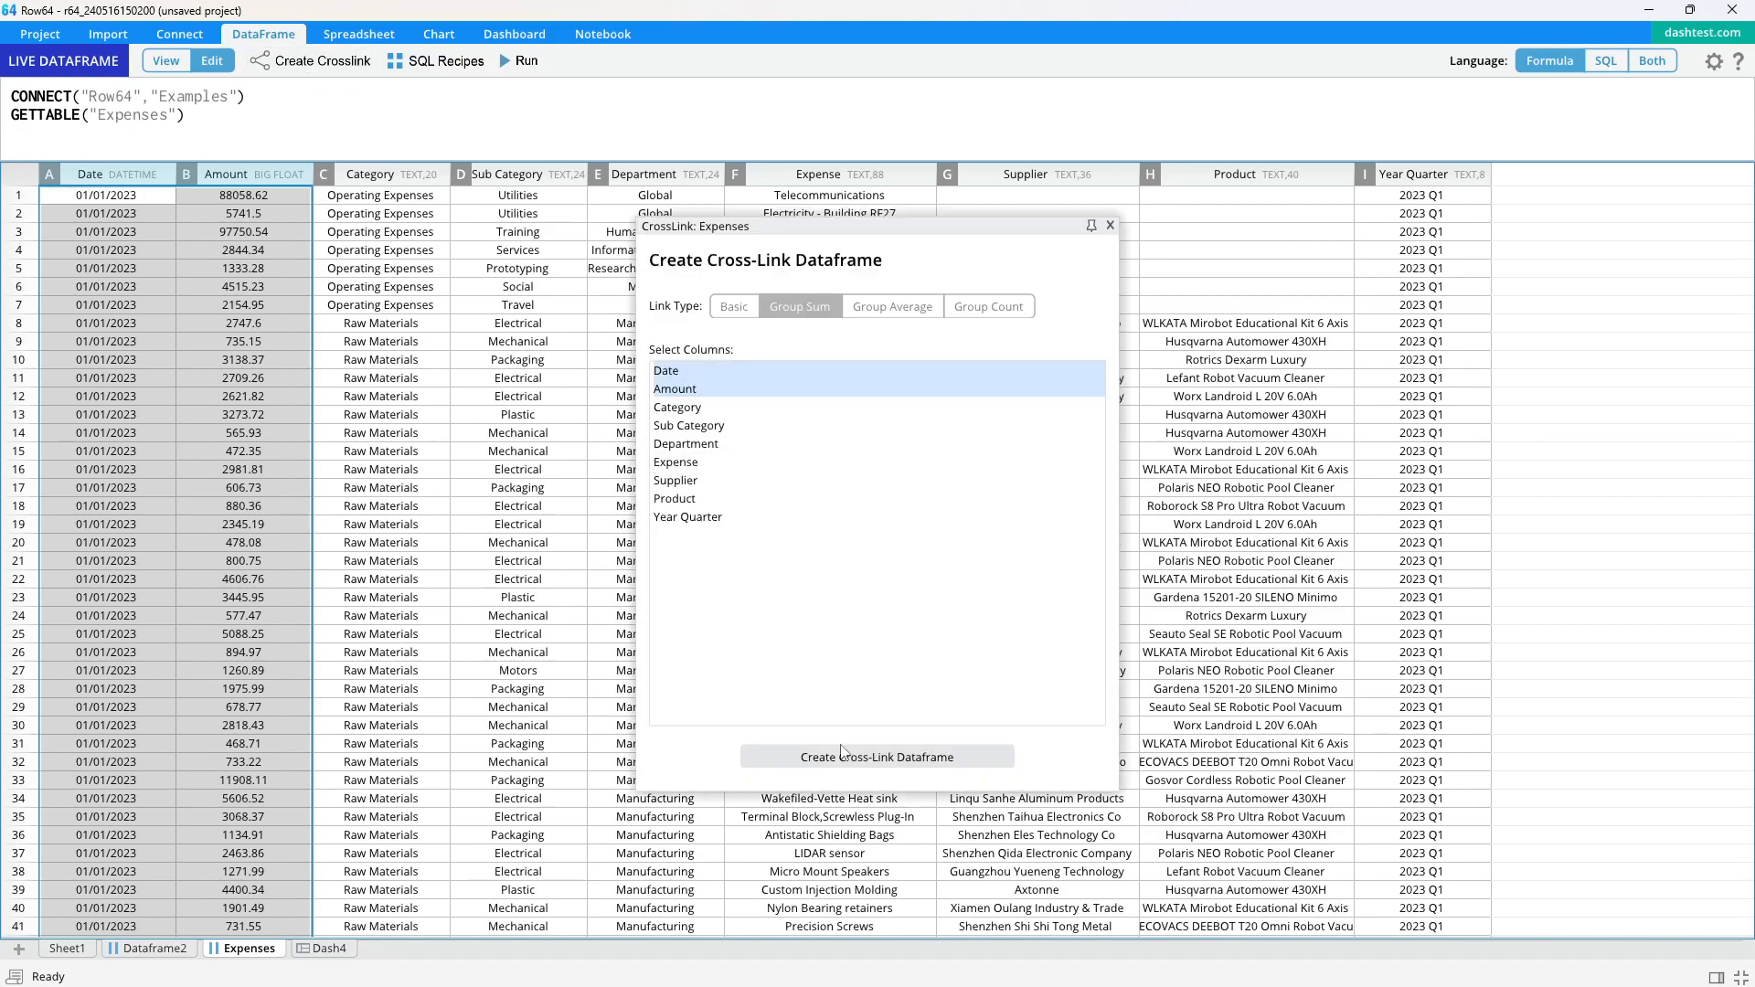
pyautogui.click(850, 764)
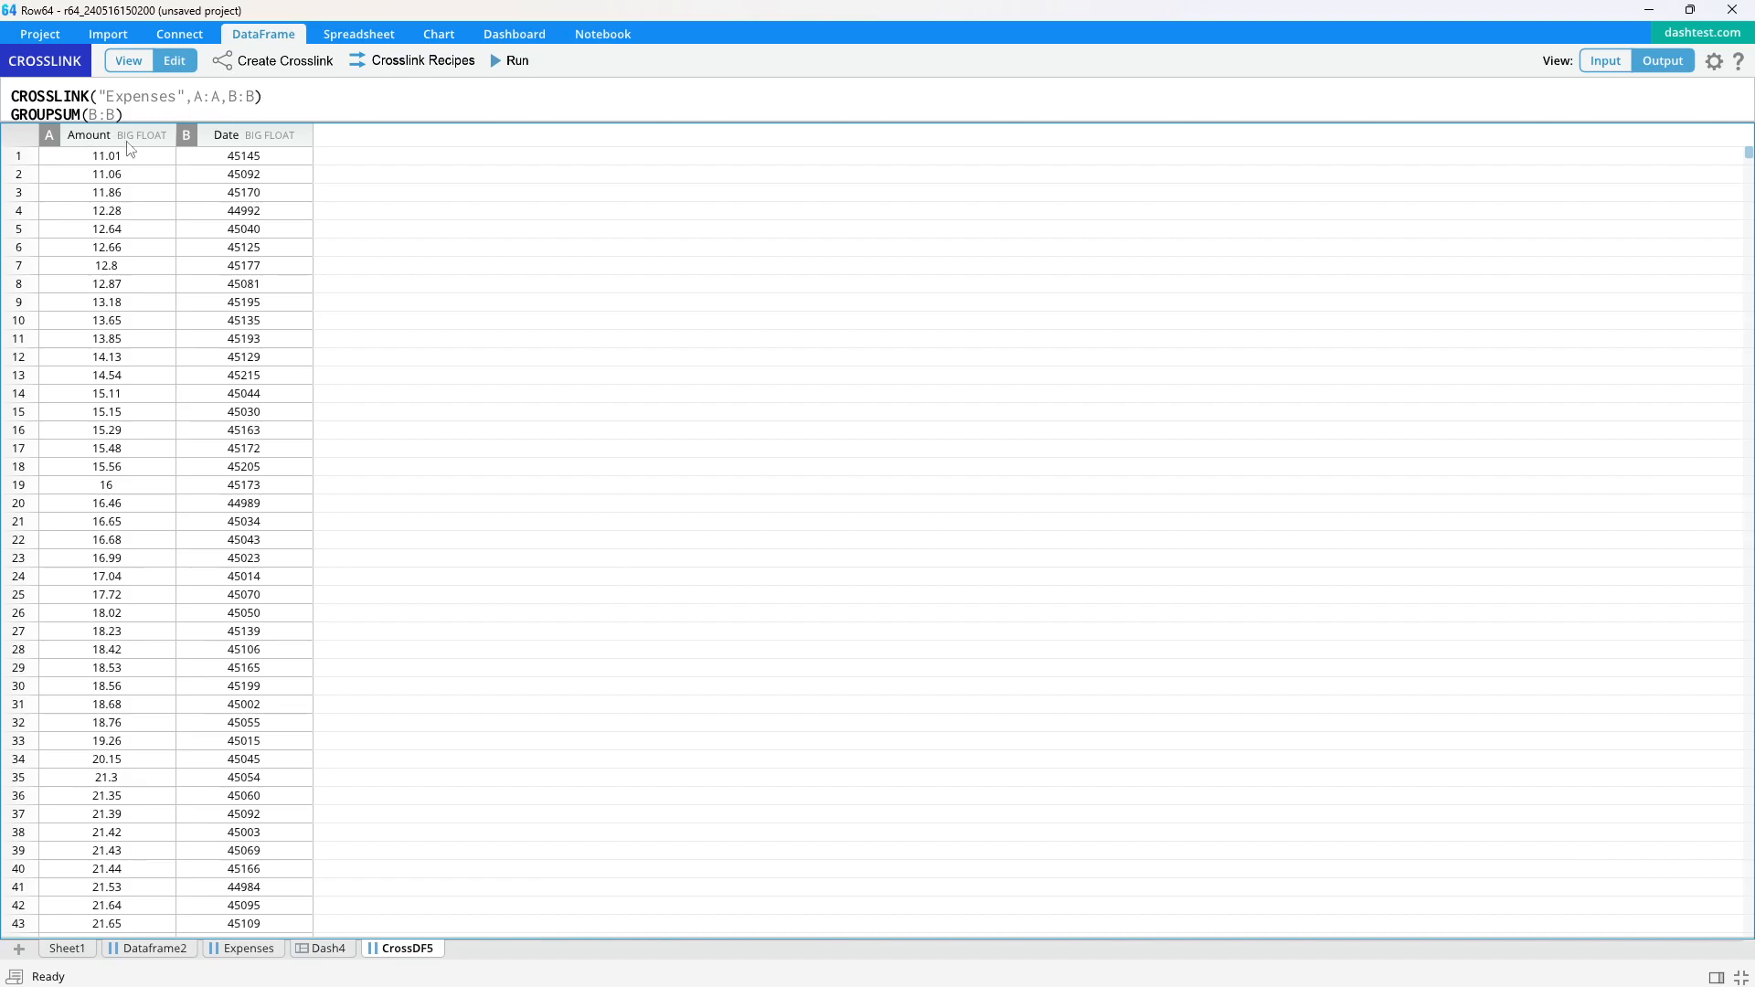
# - Enlarge the formula area, change the cross-link grouping to the Date column with GROUPSUM(A:A), and run it
pyautogui.moveTo(266, 120); pyautogui.dragTo(283, 196)
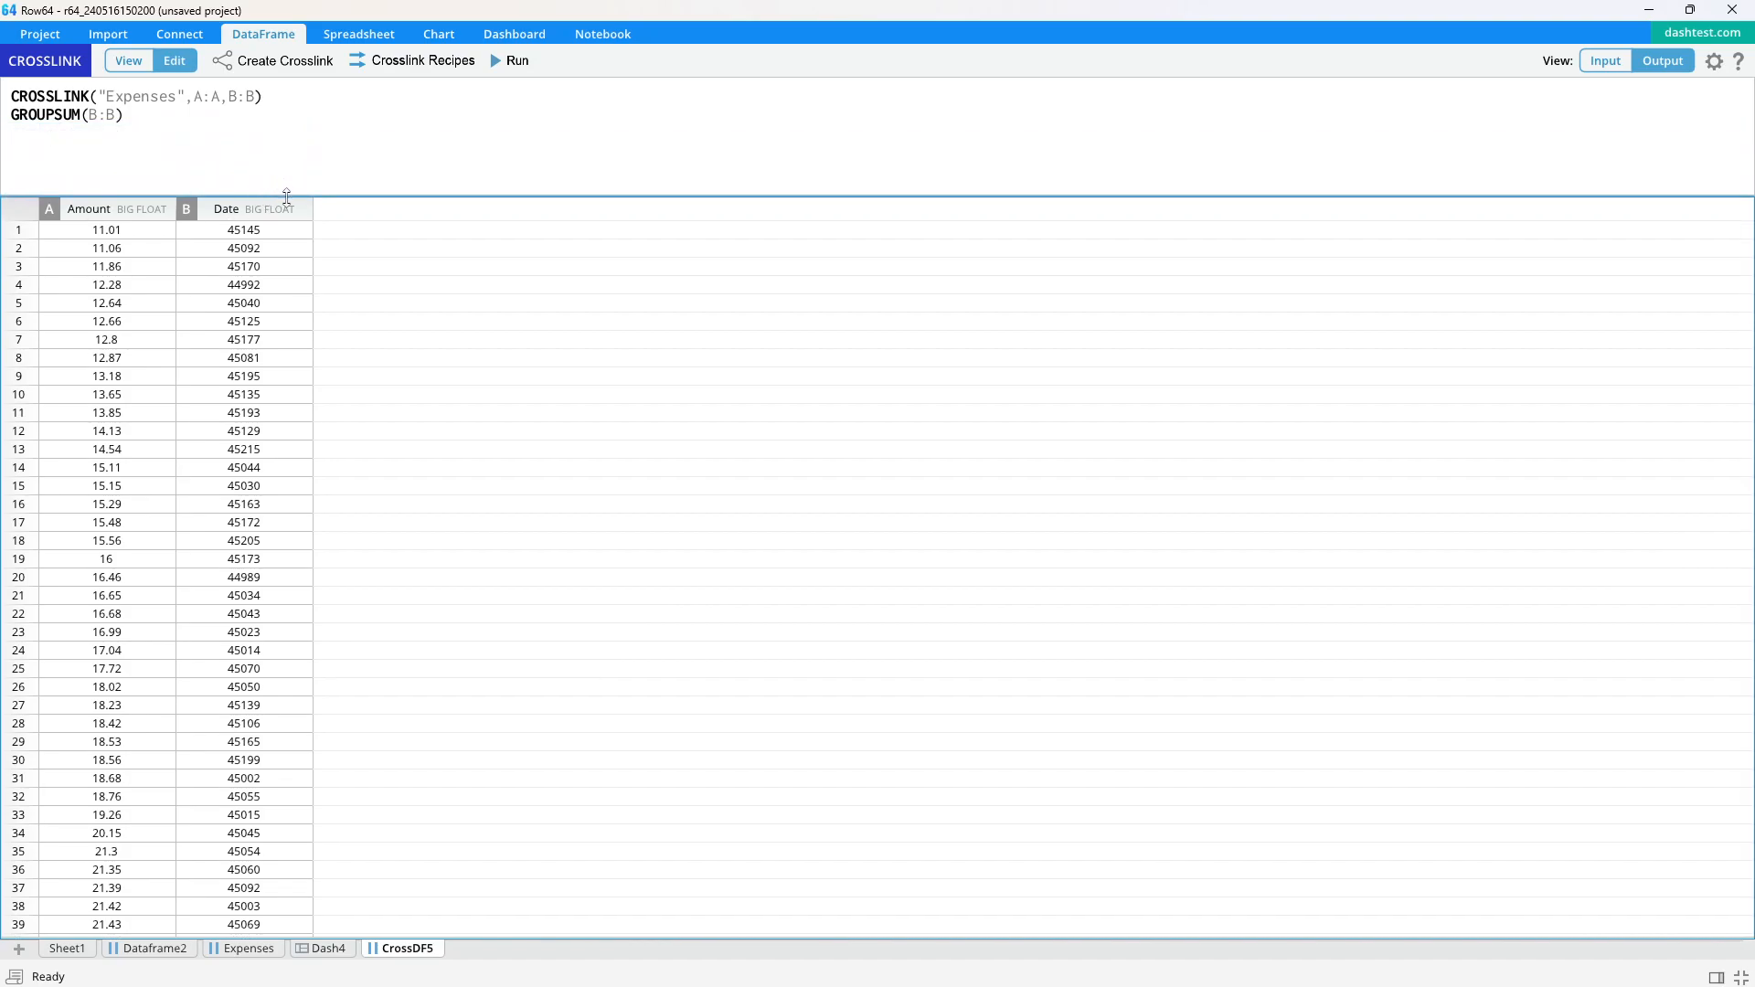
pyautogui.click(1615, 61)
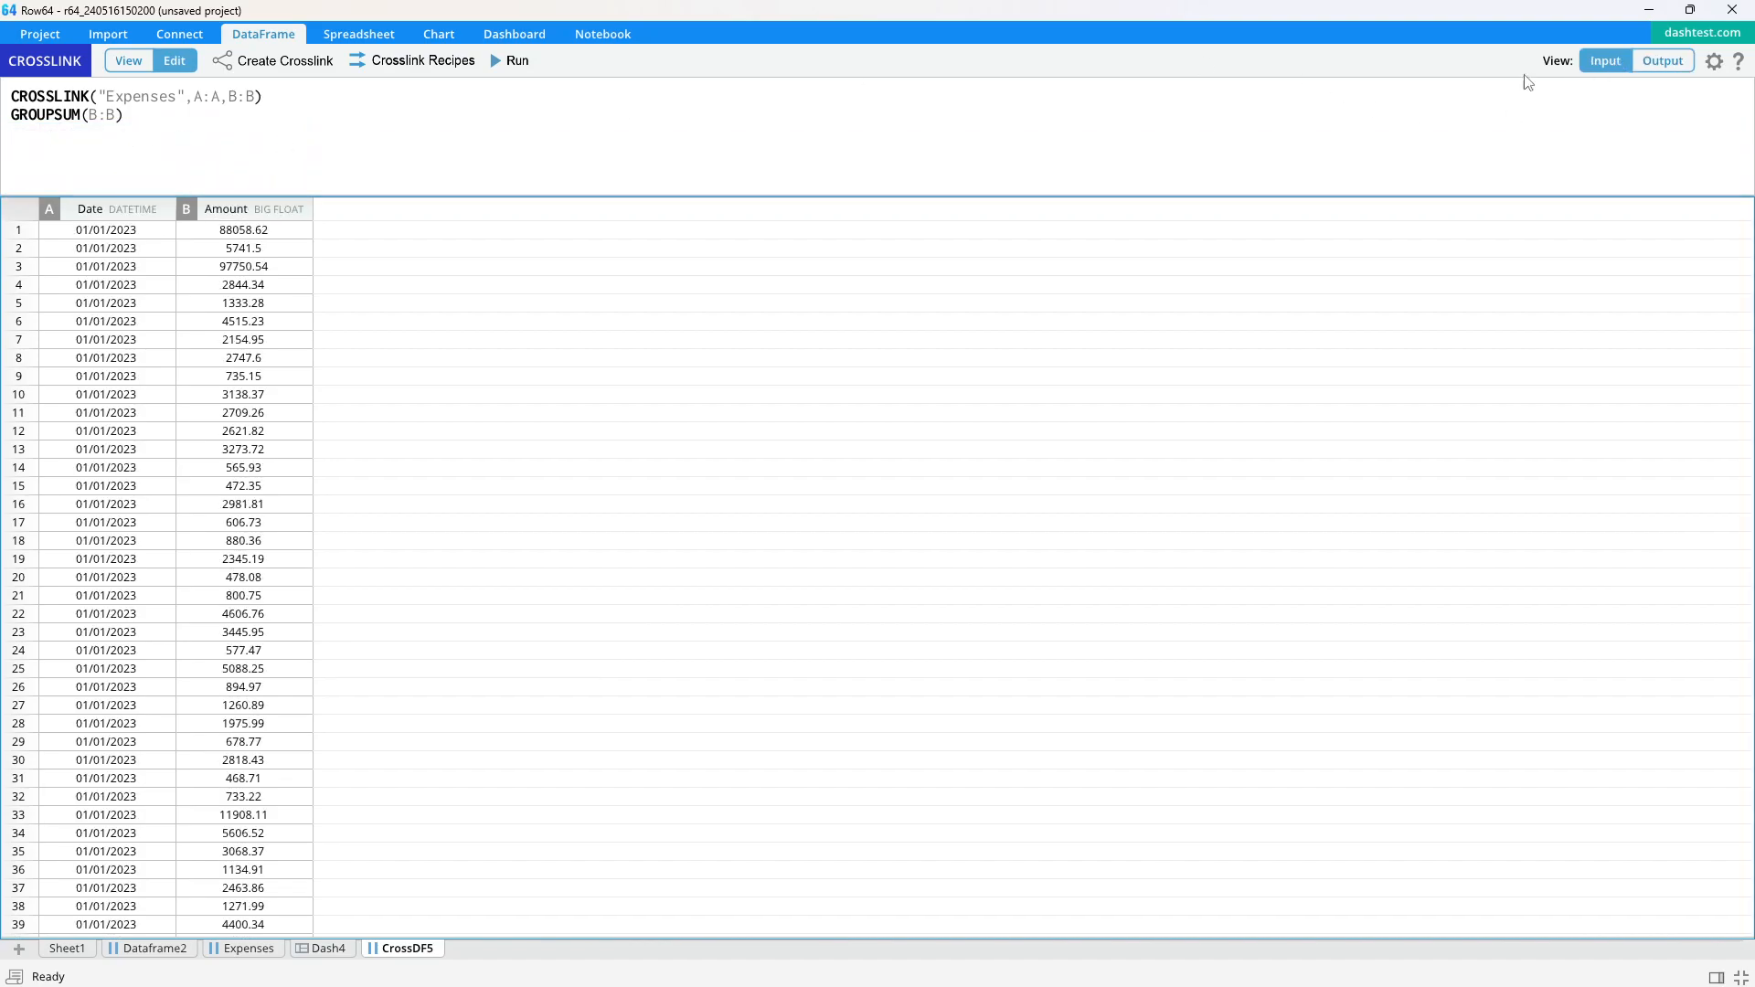
pyautogui.click(111, 117)
pyautogui.click(122, 212)
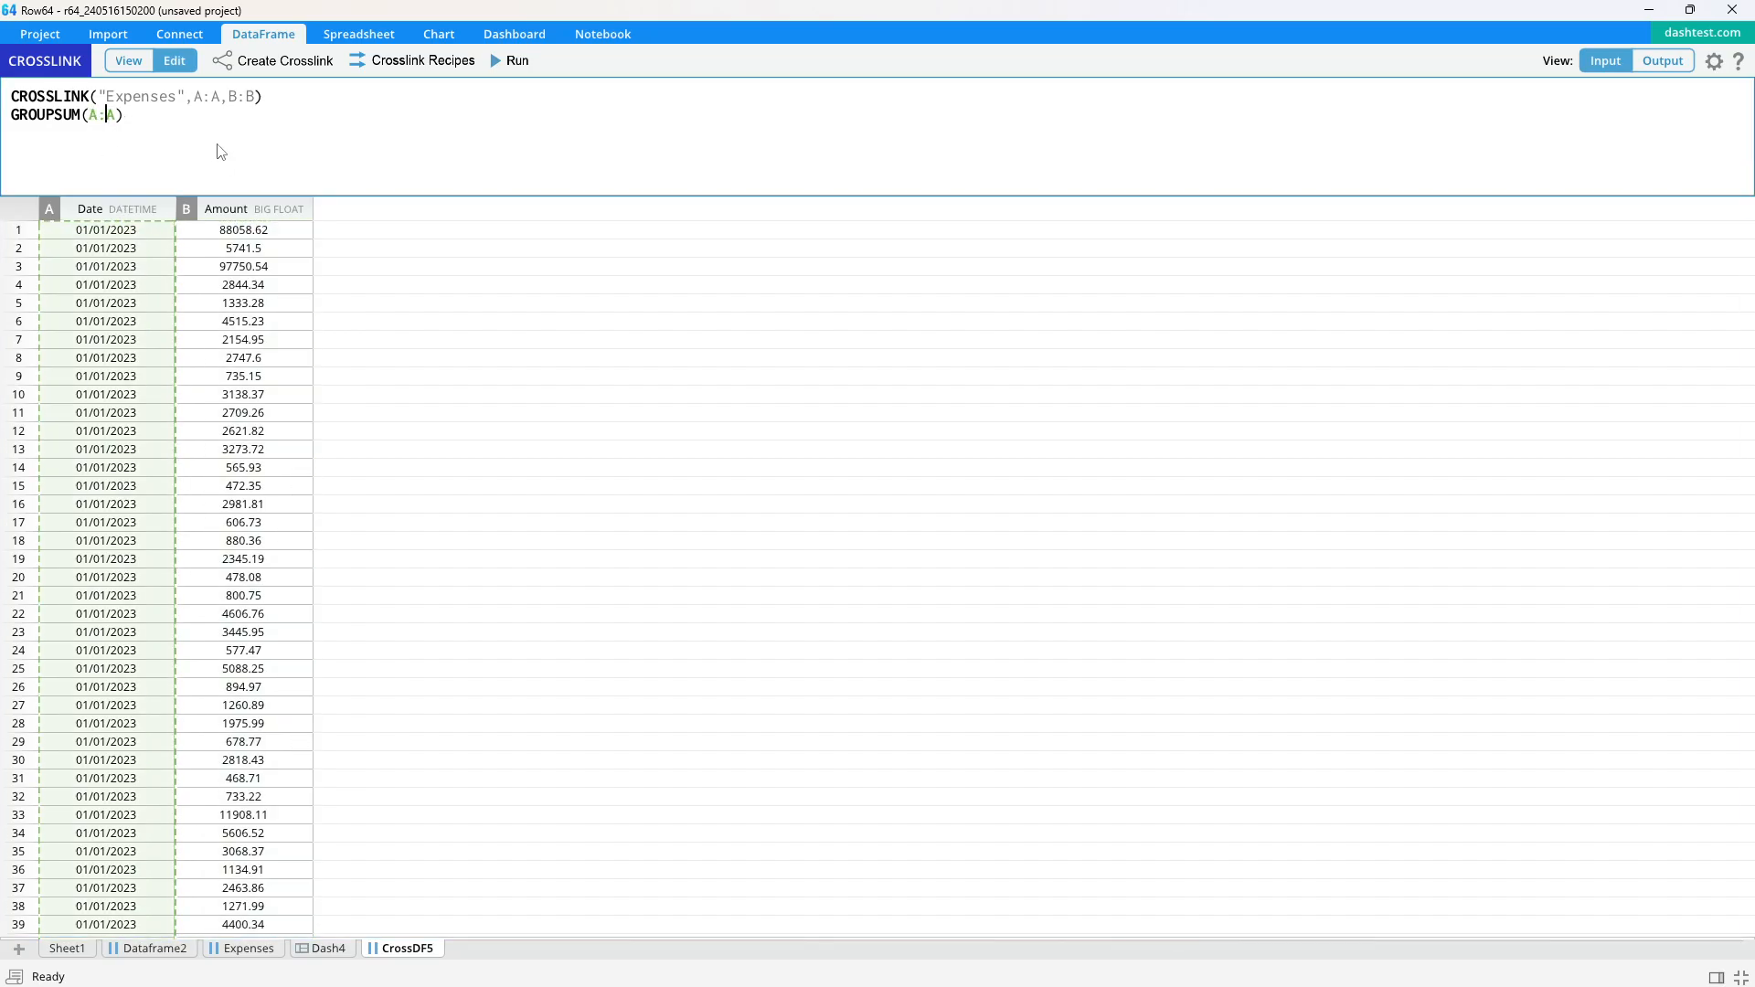
pyautogui.click(512, 60)
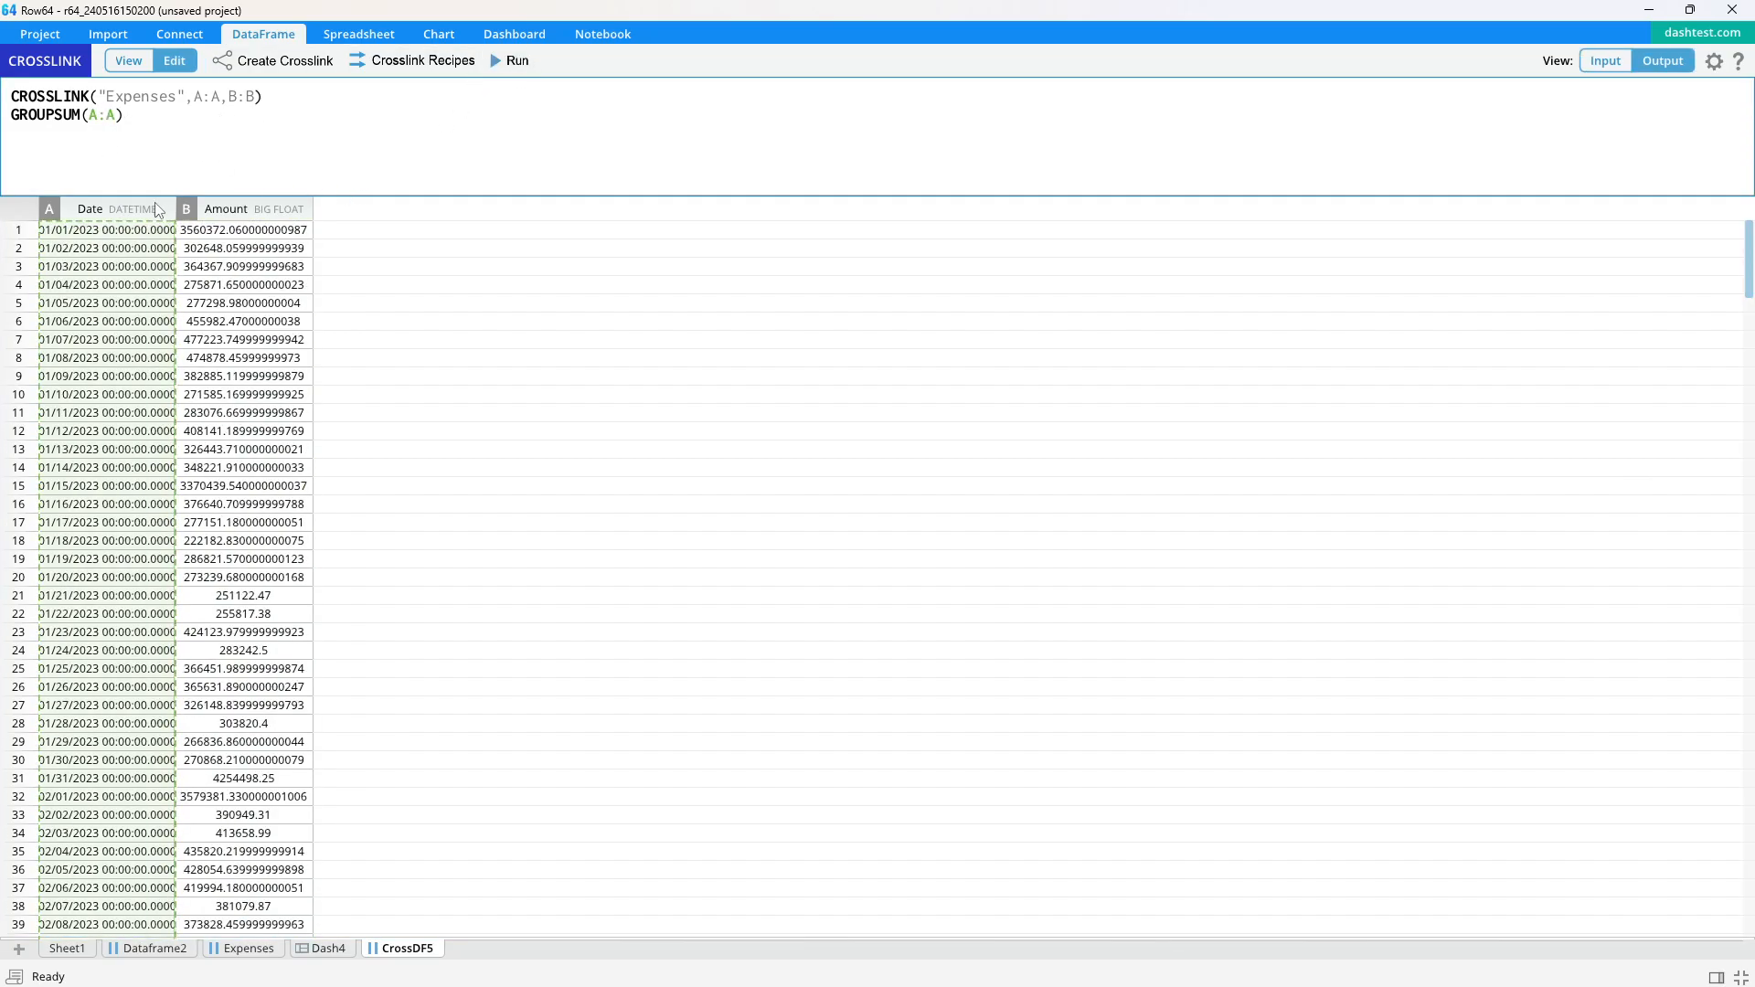
# - Widen the Date column of the cross-link output and enlarge the formula text
pyautogui.moveTo(176, 220); pyautogui.dragTo(269, 223)
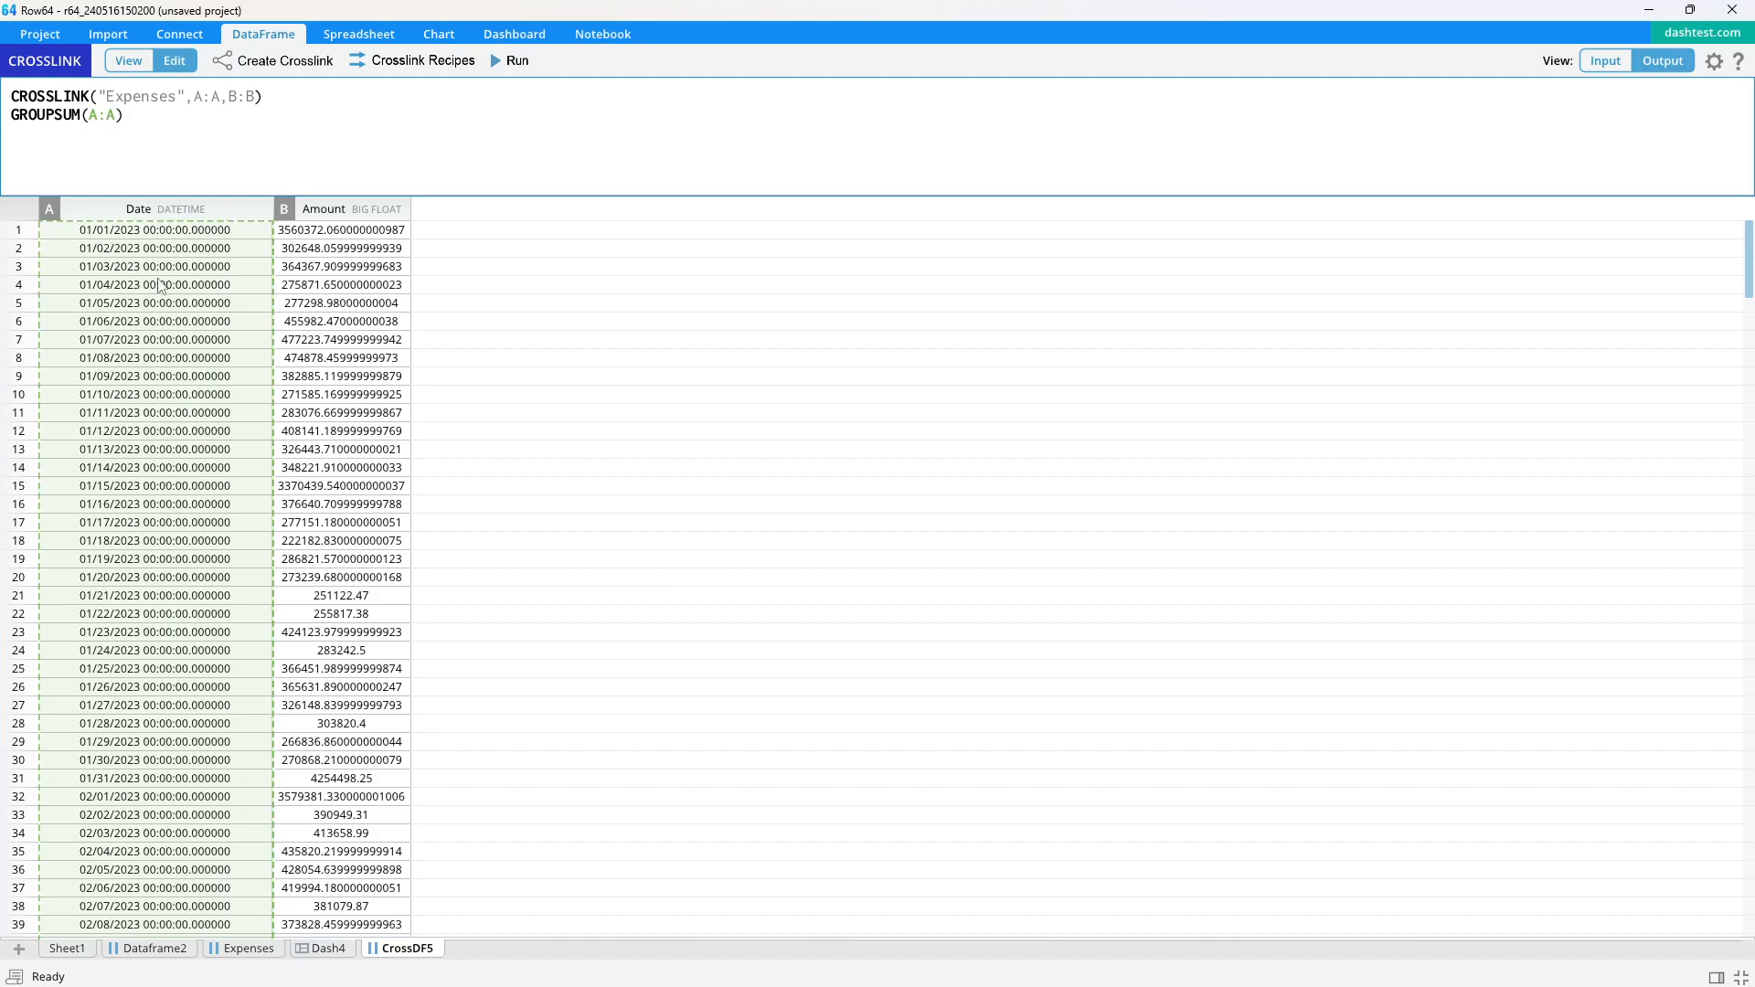
pyautogui.click(339, 134)
pyautogui.scroll(5, 553, 145)
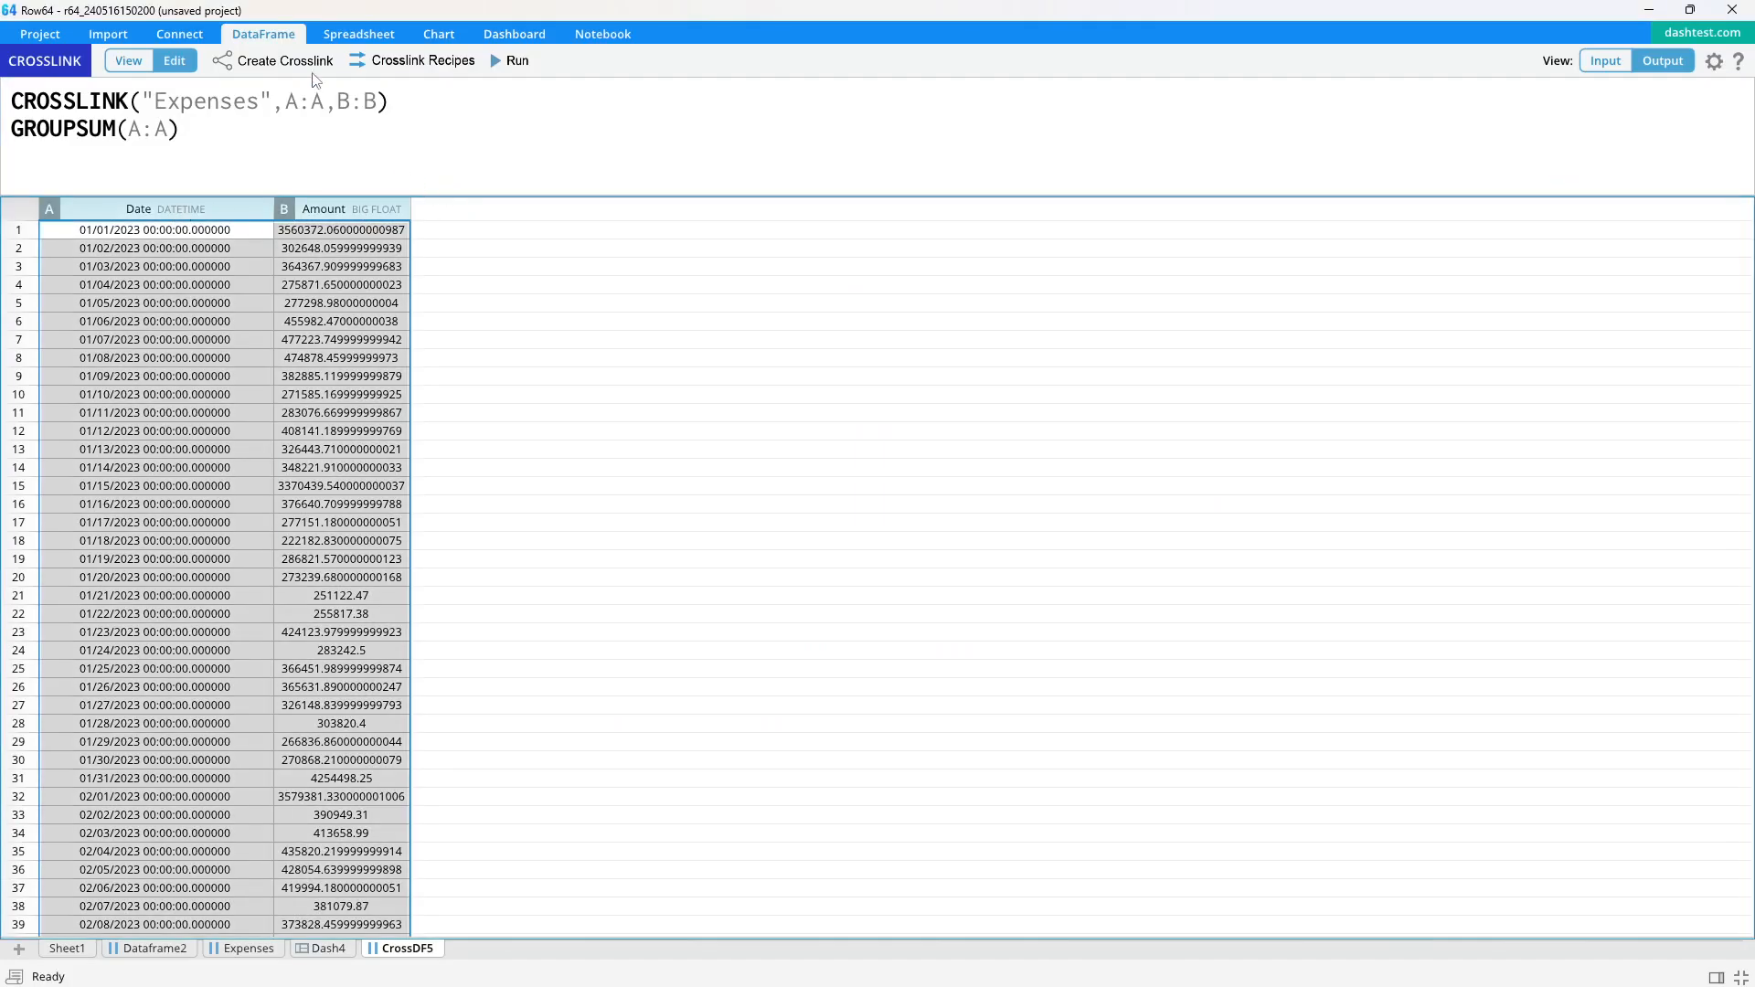
# - Create a line chart from the cross-link dataframe with dates as labels and Amount as values
pyautogui.click(439, 34)
pyautogui.click(55, 60)
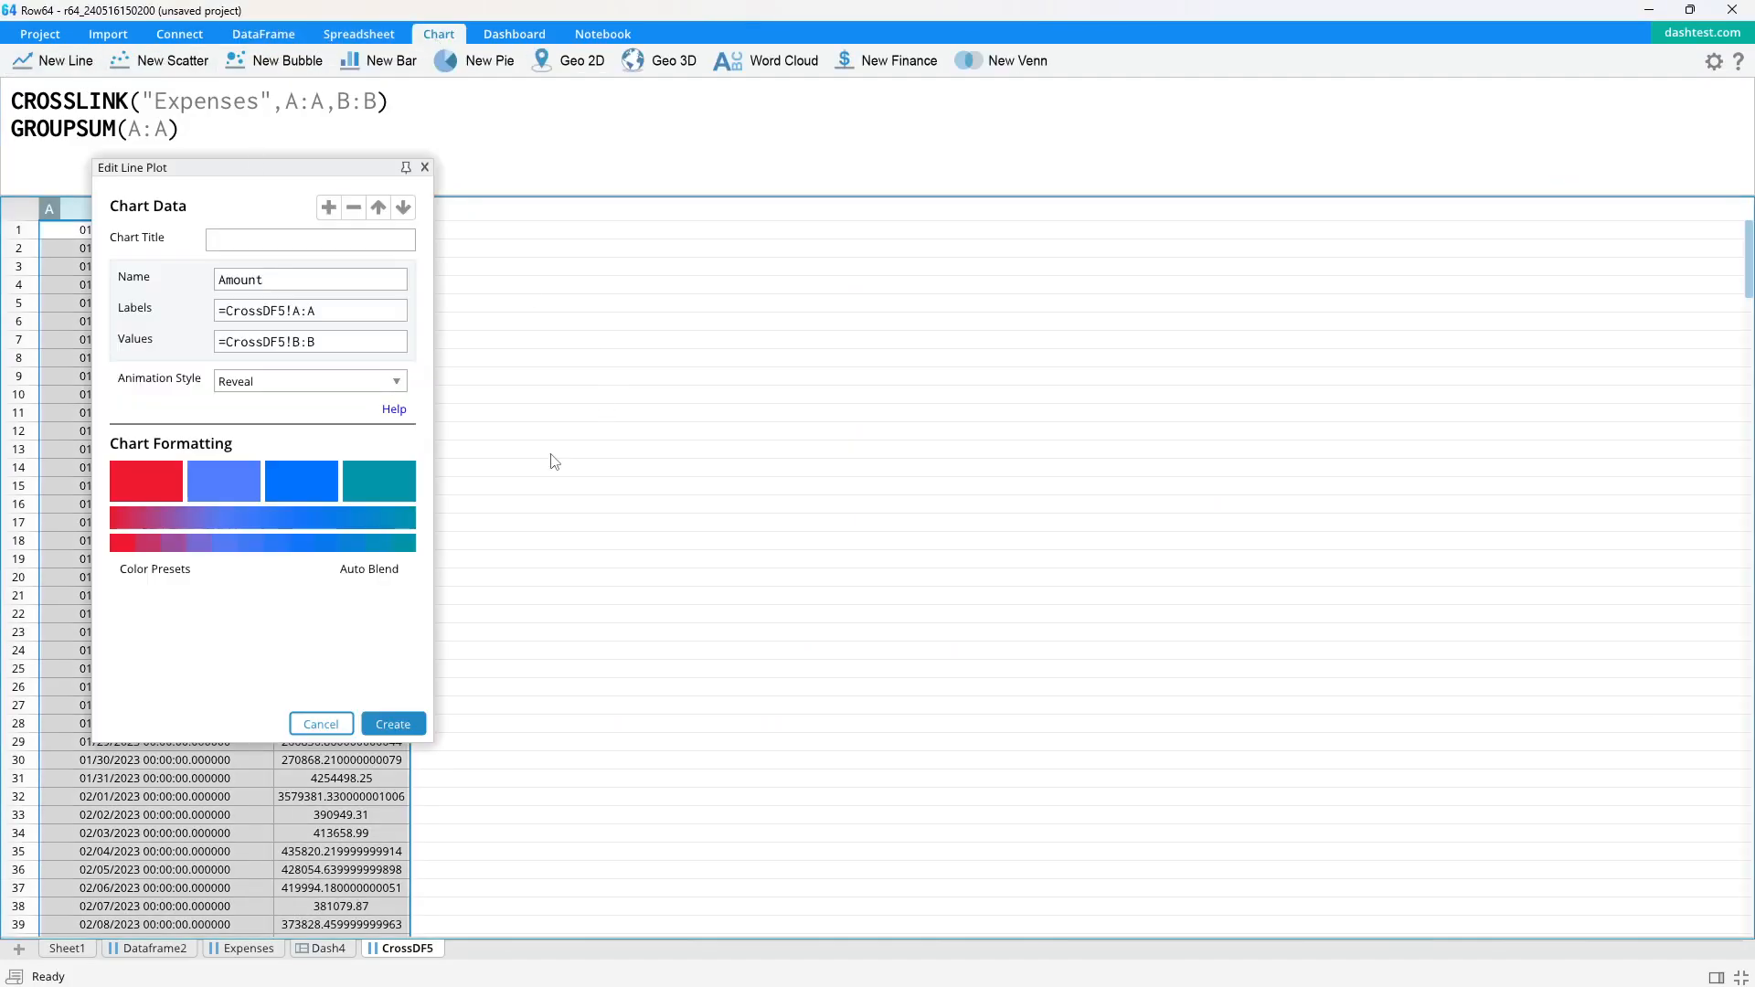
pyautogui.click(393, 724)
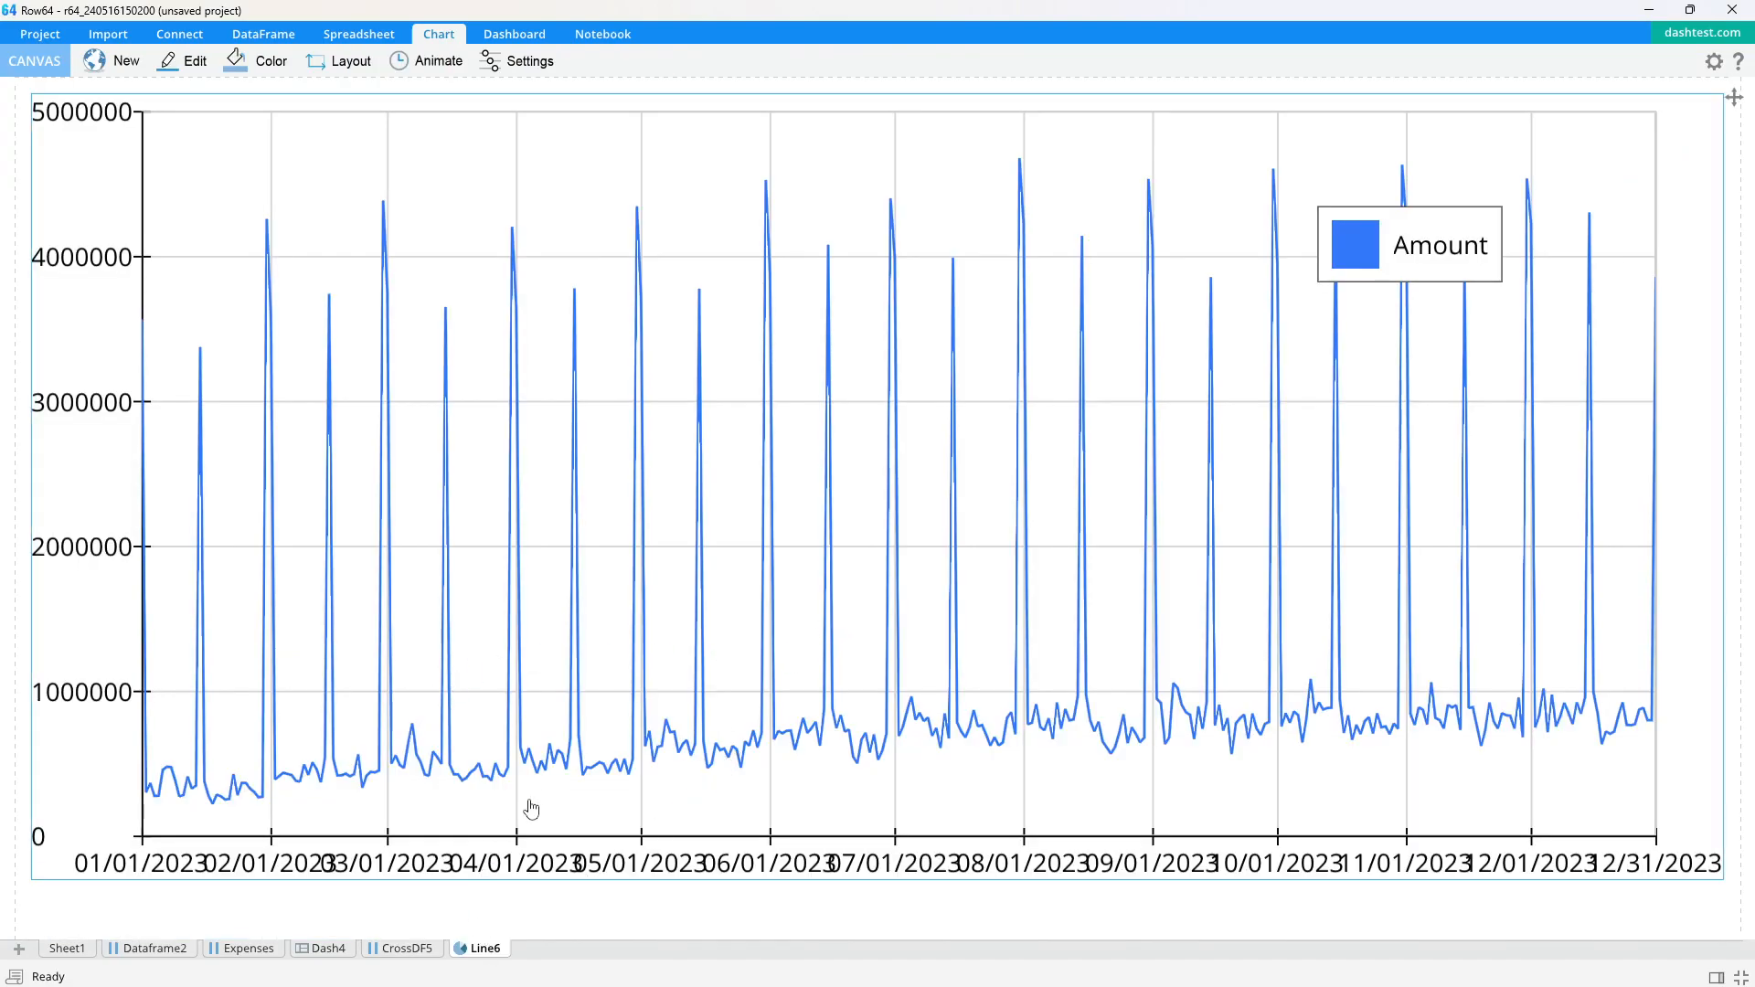
# - Place the line chart in the lower middle cell of the dashboard and show the dashboard in preview
pyautogui.click(338, 956)
pyautogui.moveTo(482, 948); pyautogui.dragTo(732, 760)
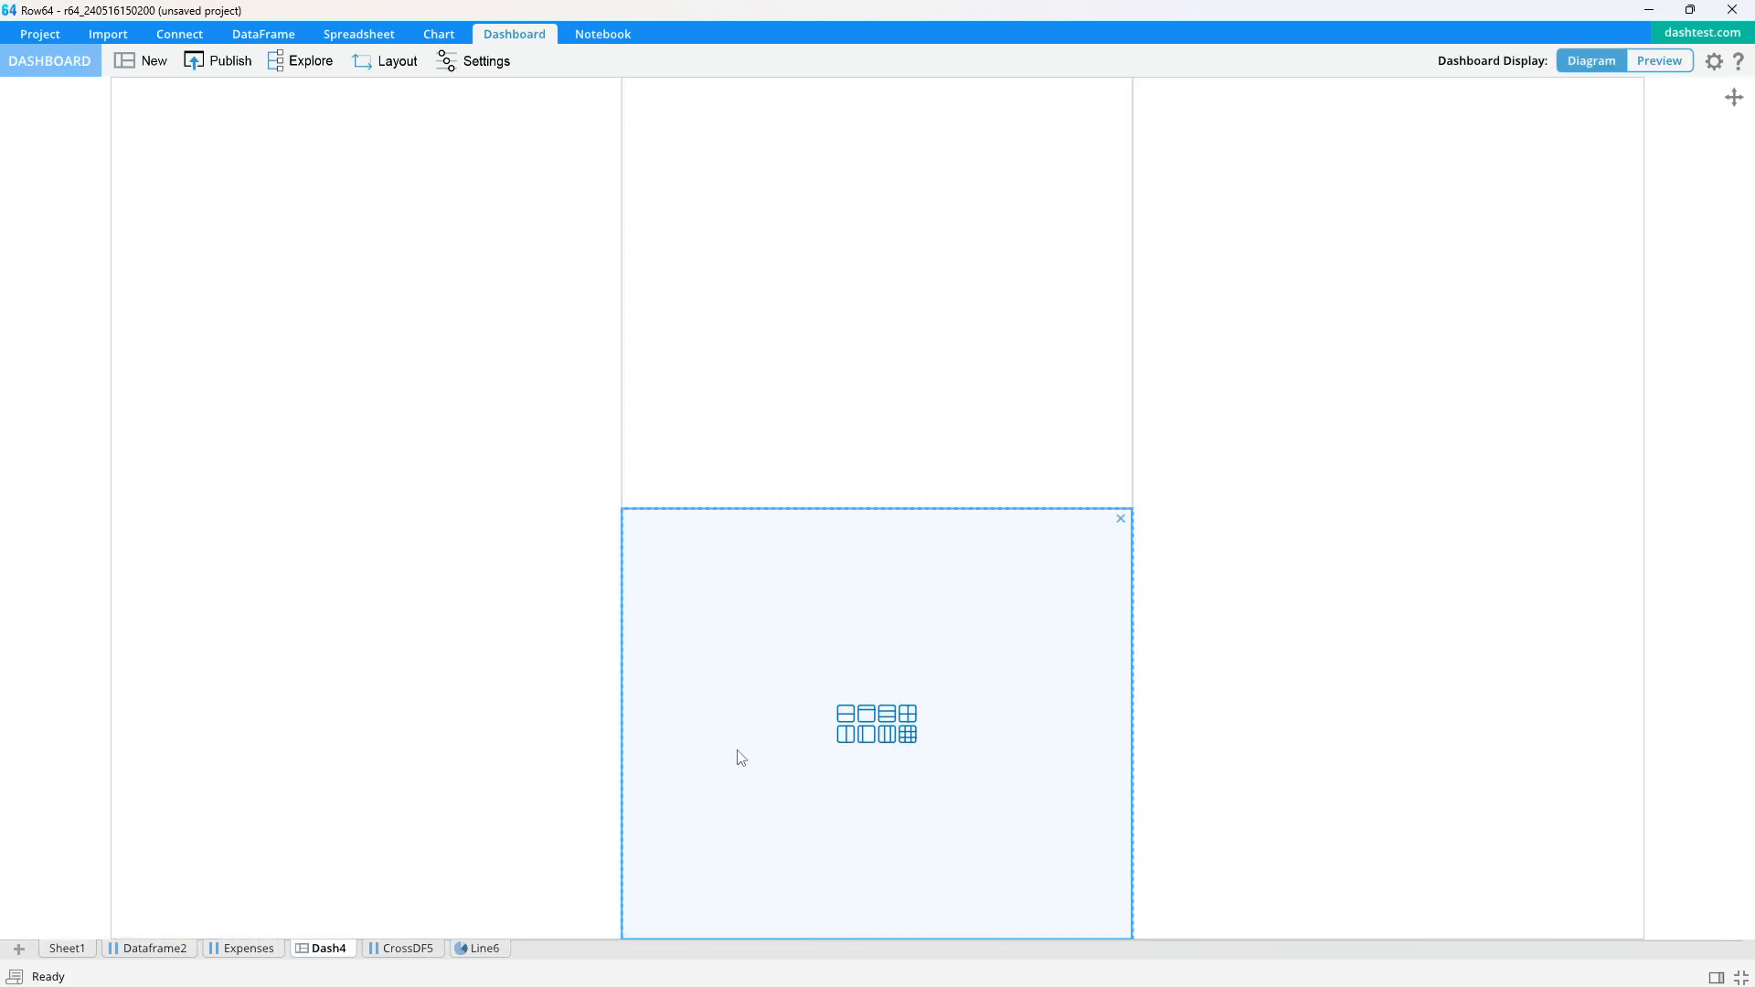
pyautogui.click(1643, 64)
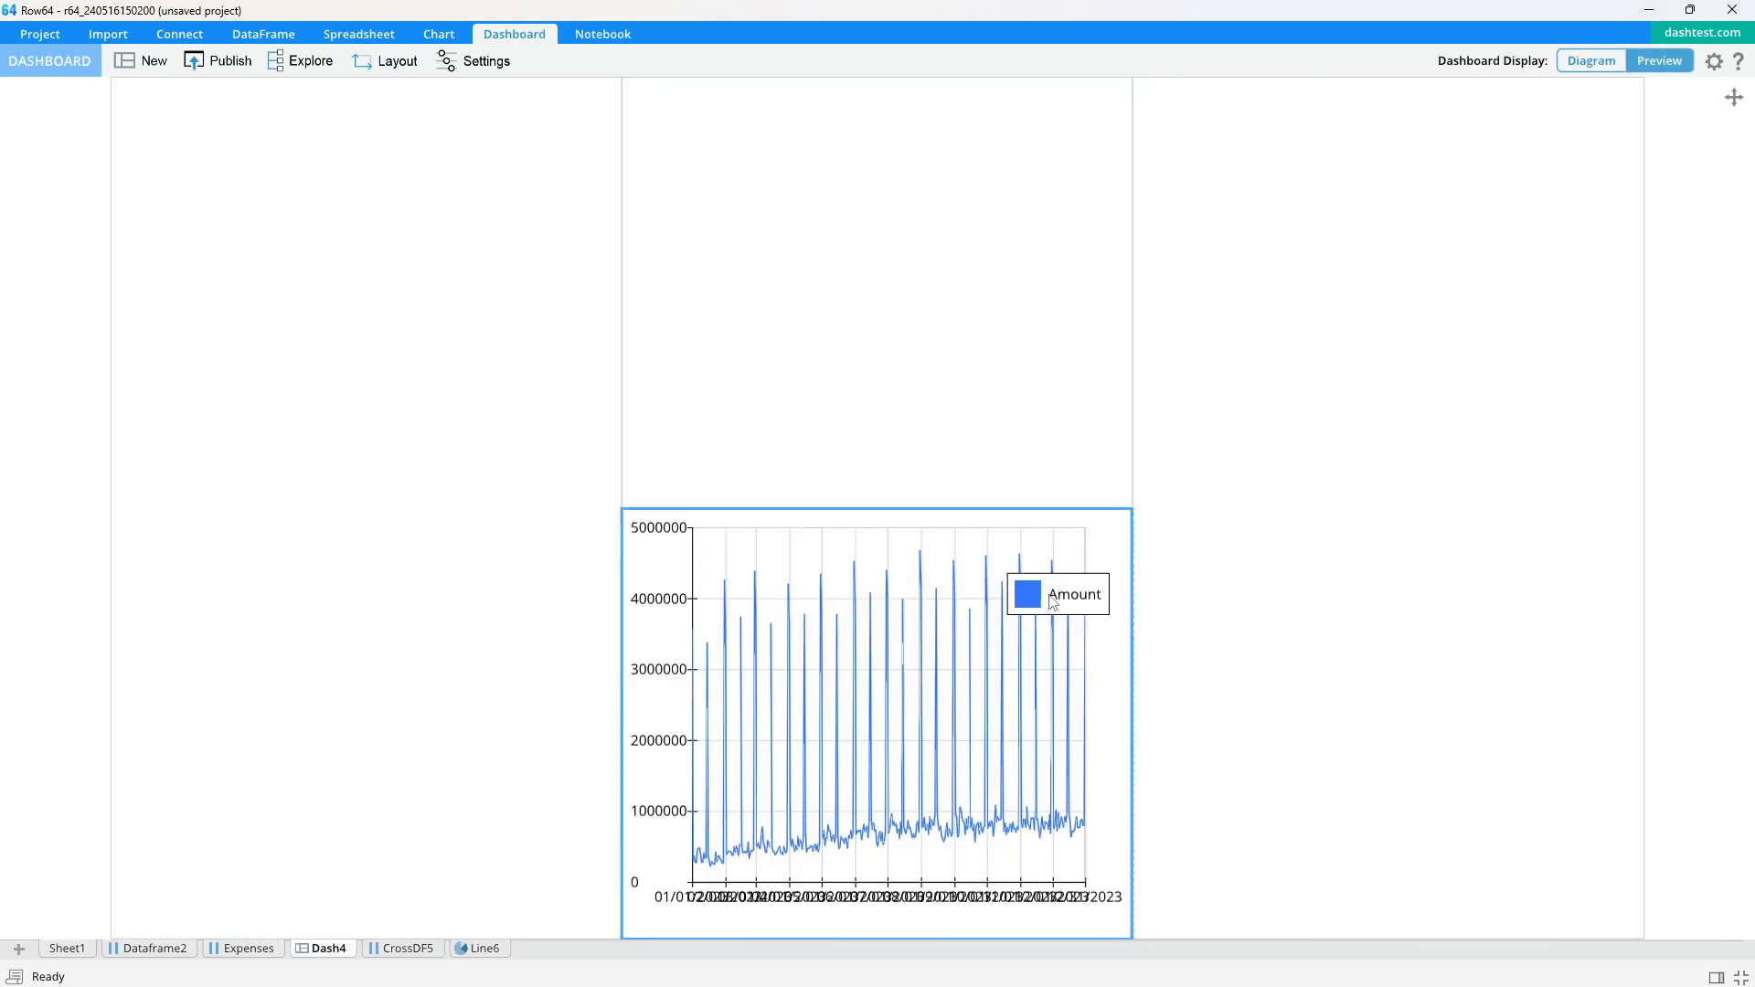
# - Open the dashboard's line chart for editing beside the dashboard and hide its legend
pyautogui.hotkey('alt', 'Tab')
pyautogui.hotkey('alt', 'Tab')
pyautogui.doubleClick(721, 604)
pyautogui.click(1061, 190)
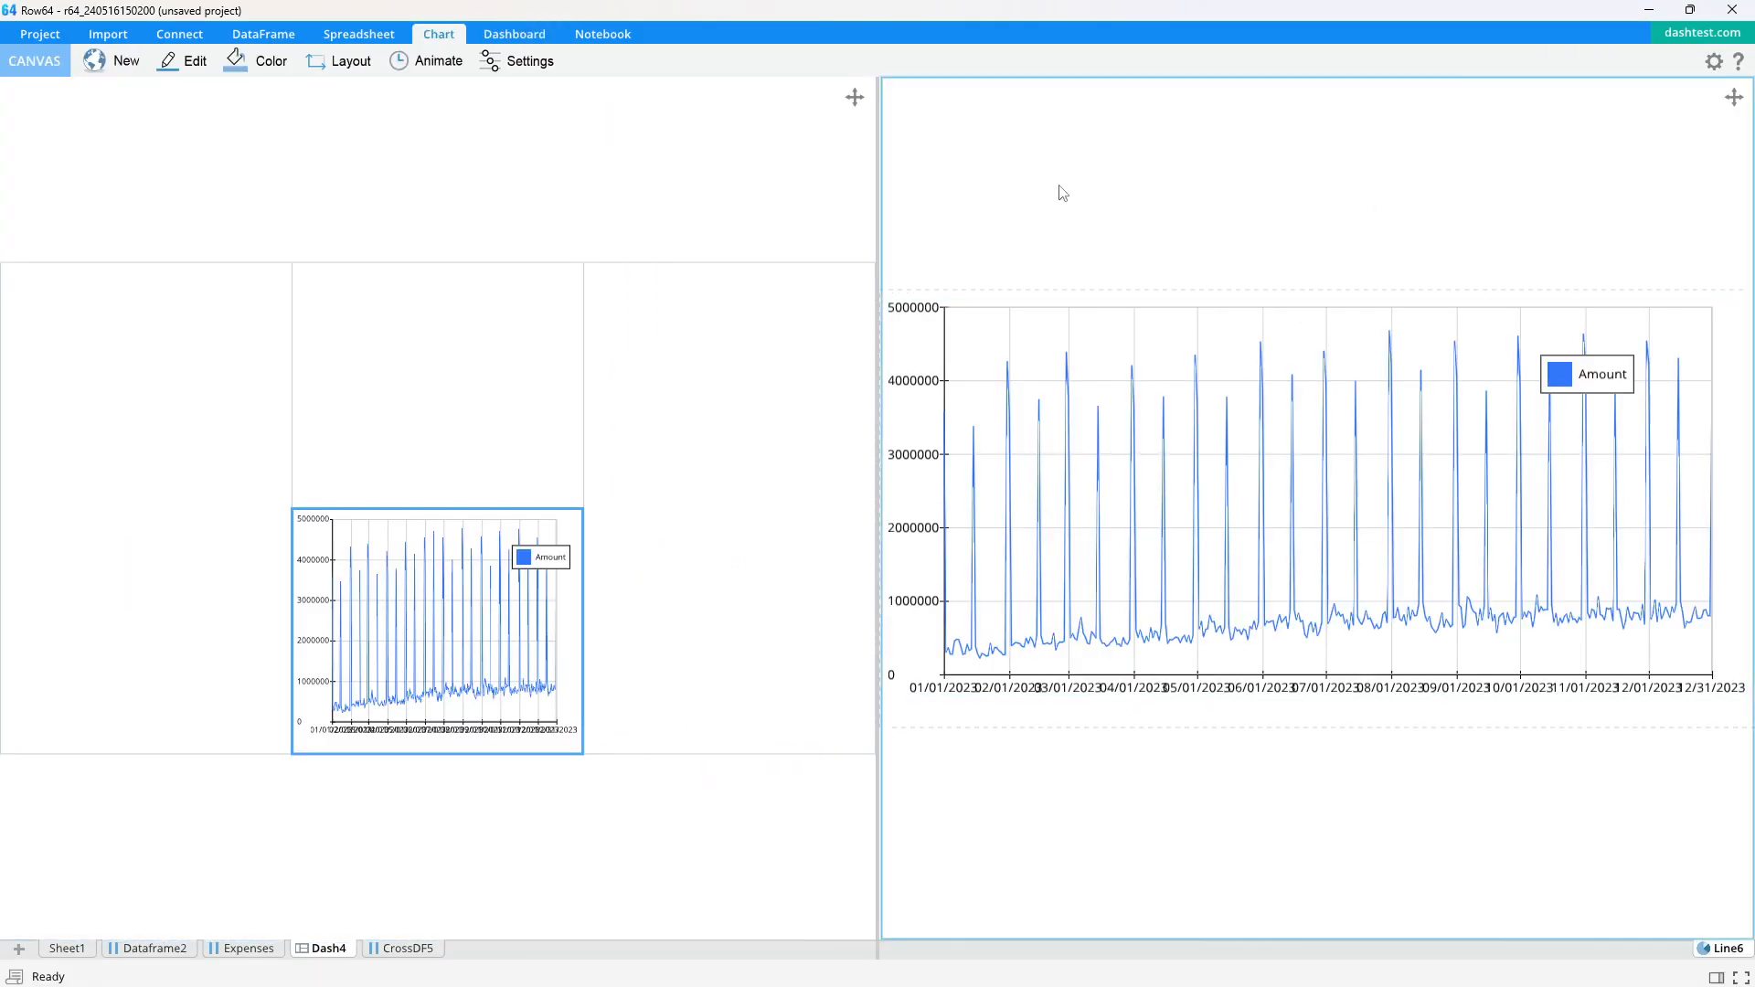
pyautogui.click(479, 61)
pyautogui.click(1492, 757)
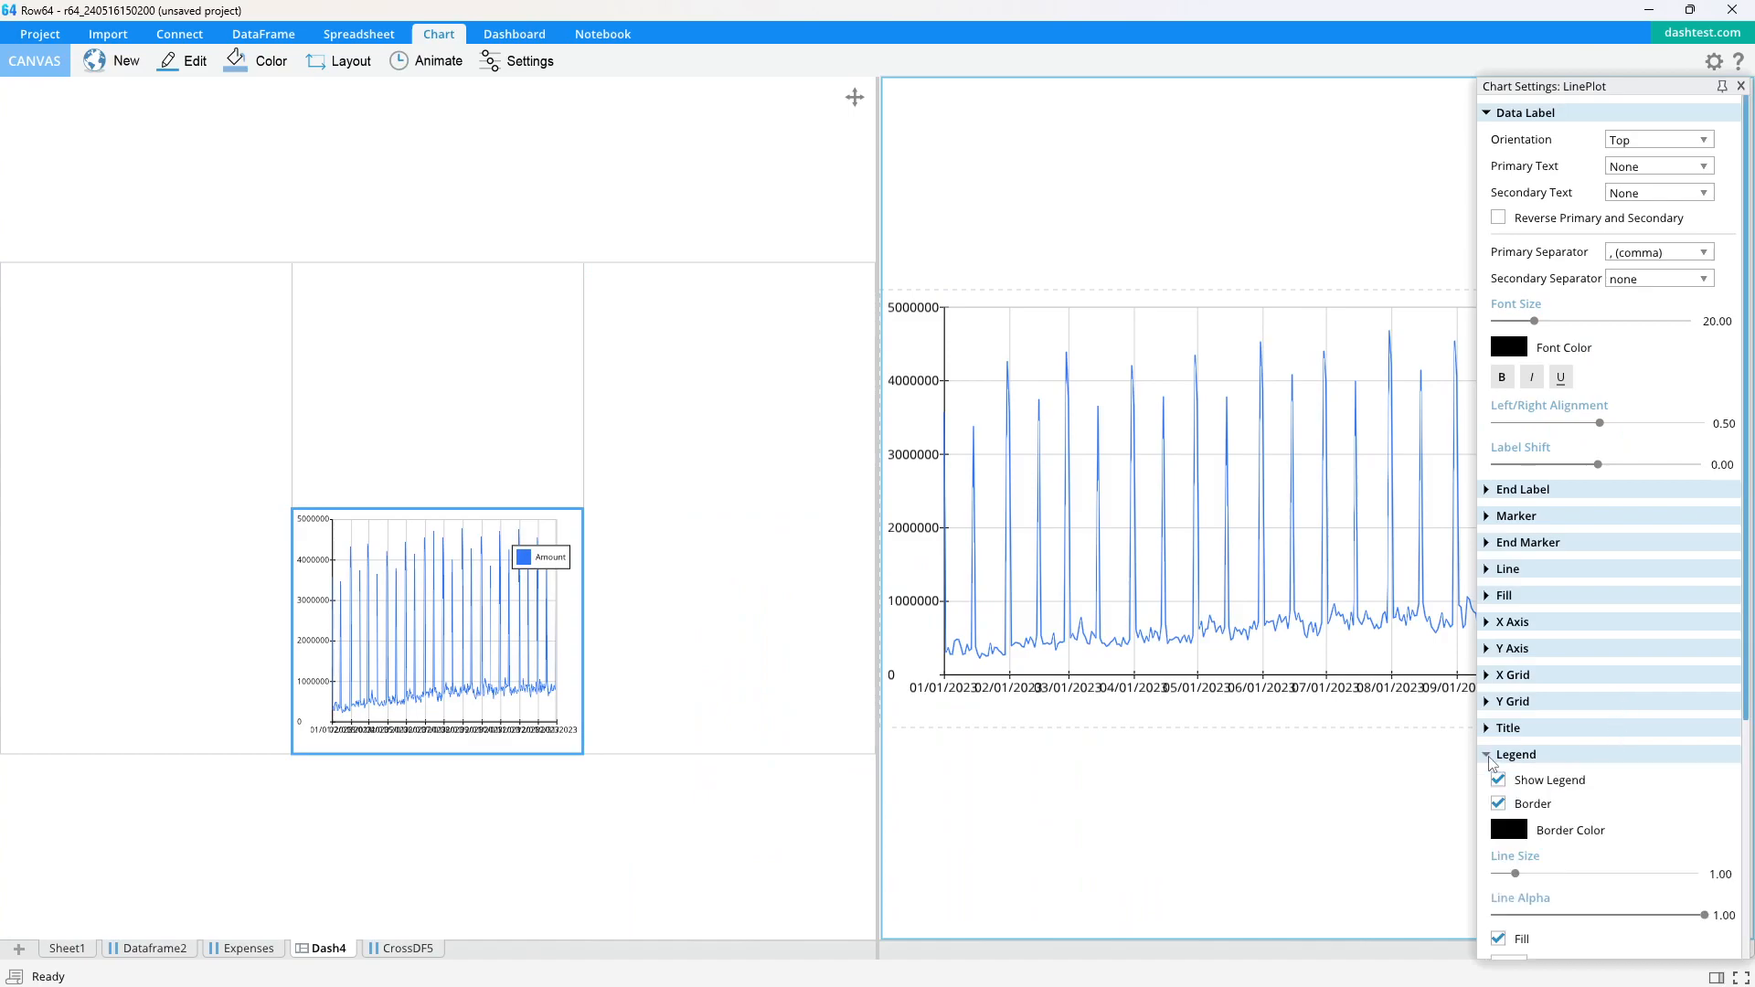
pyautogui.click(1500, 780)
# - Set the label rotation of the chart's X axis to -0.34
pyautogui.click(1487, 114)
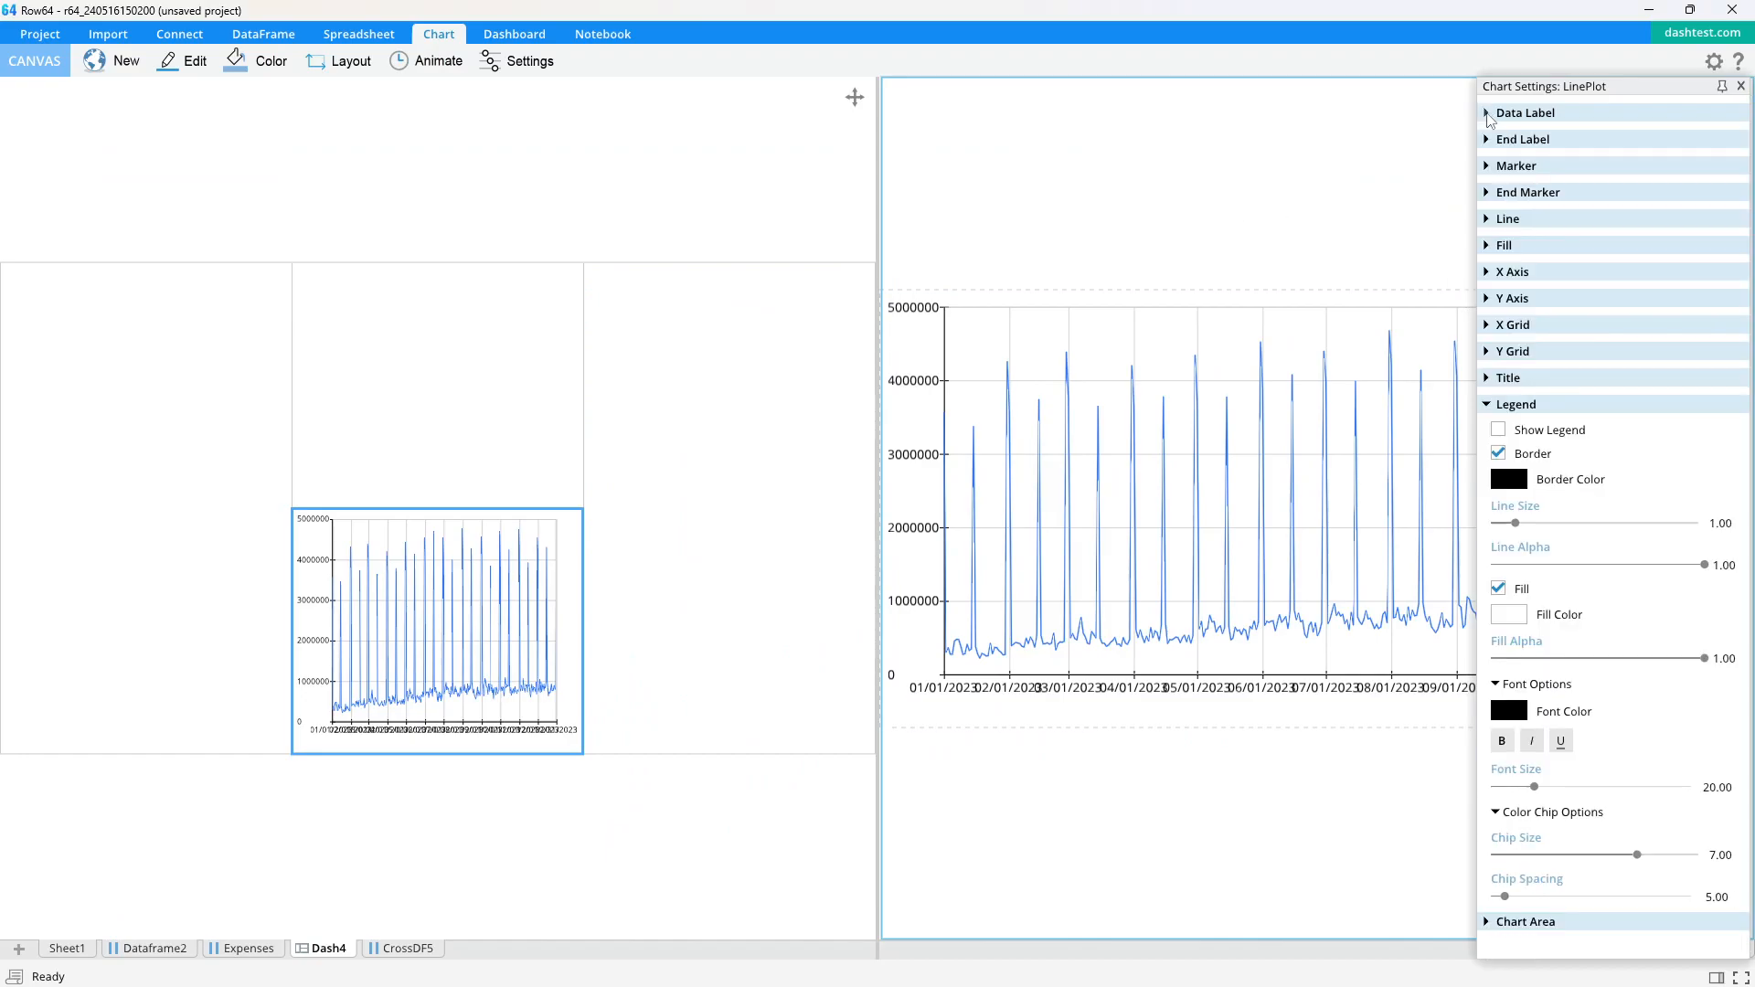
pyautogui.click(1489, 274)
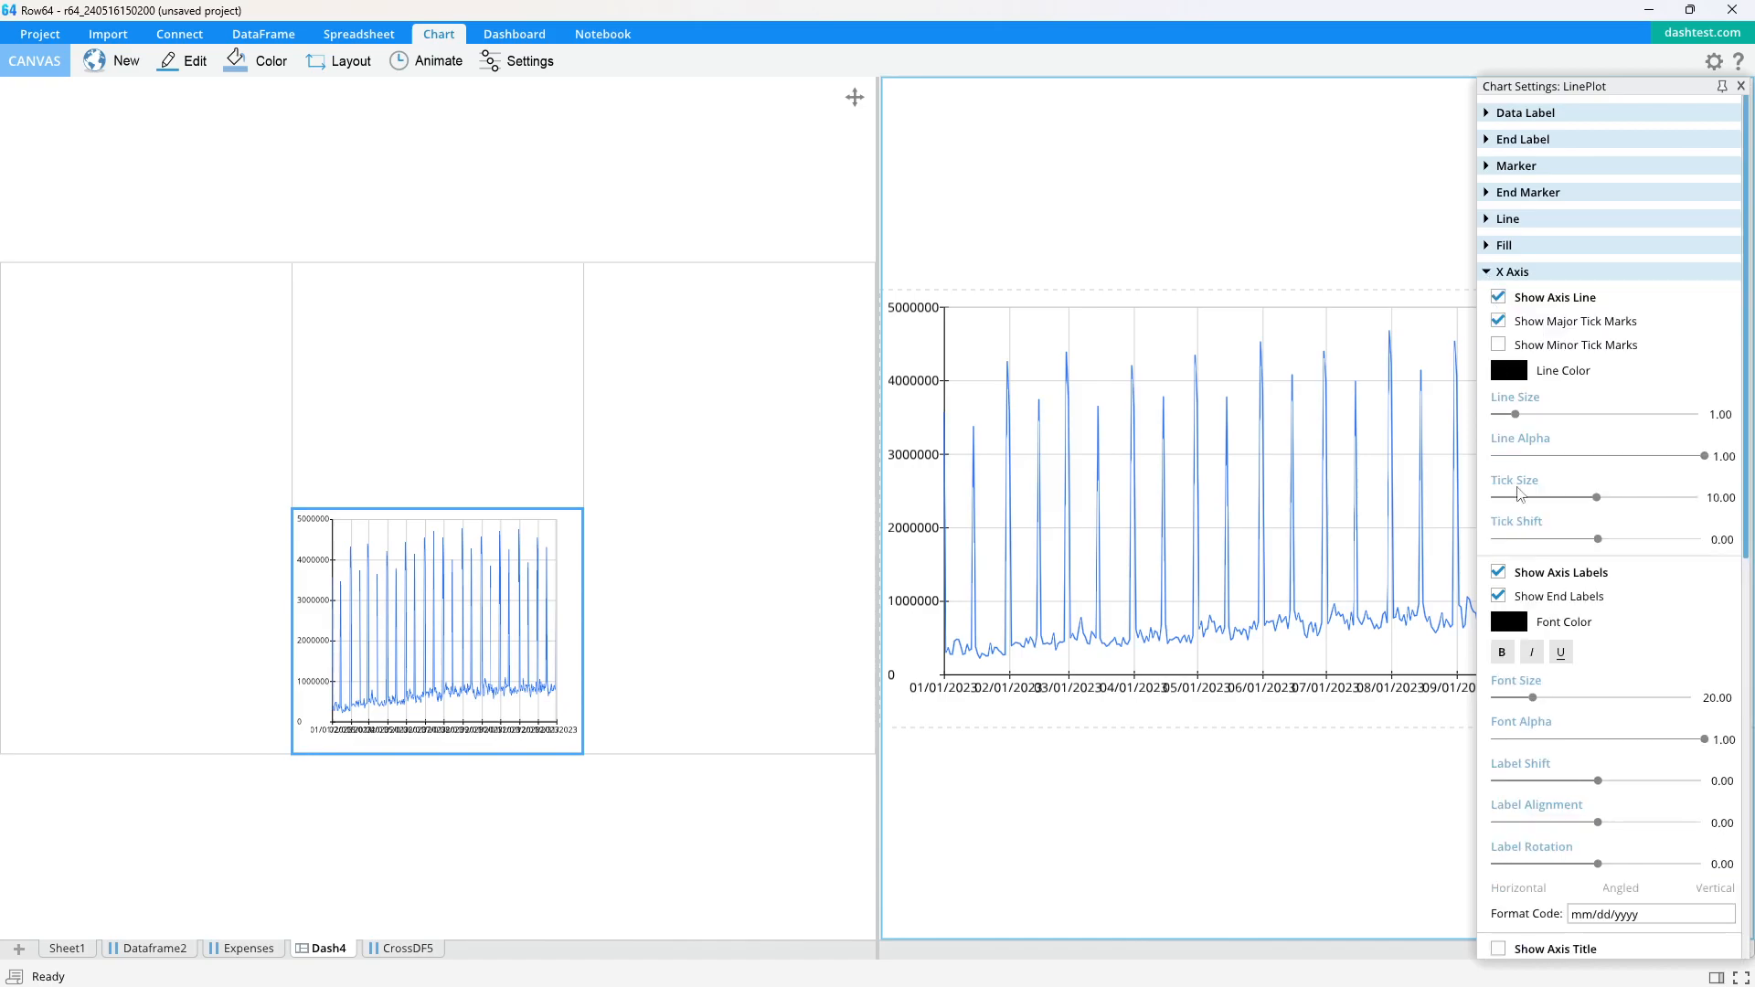
pyautogui.moveTo(1598, 867); pyautogui.dragTo(1565, 867)
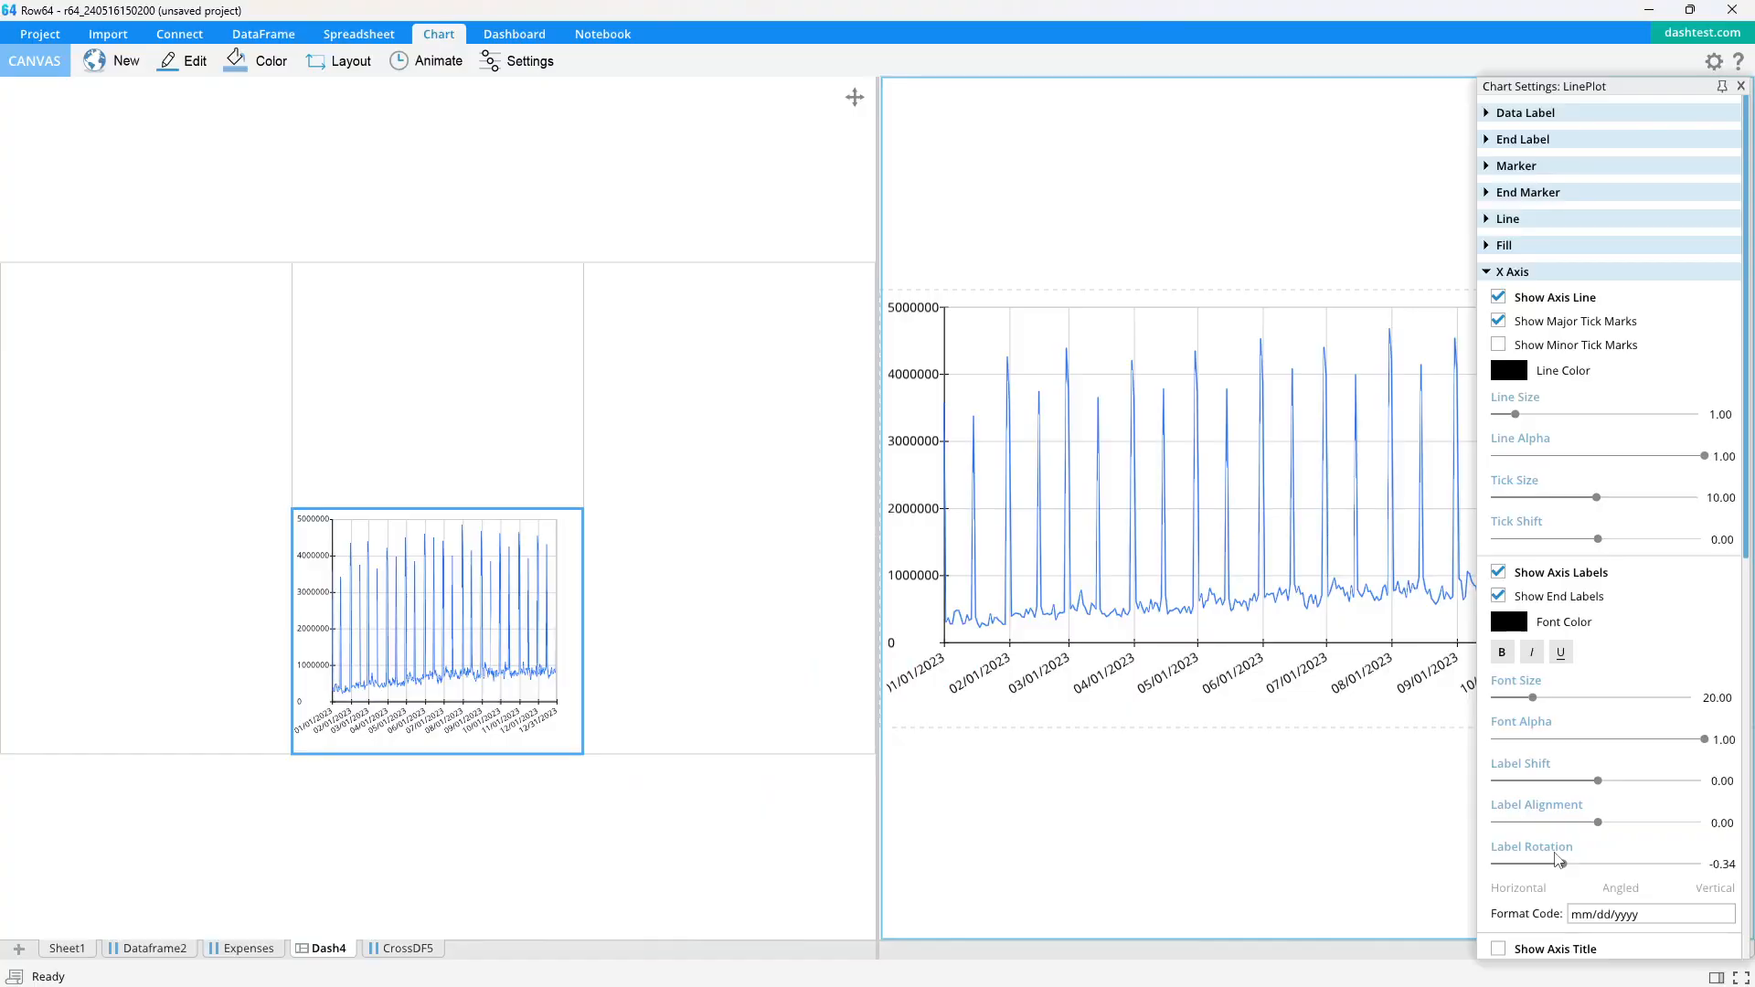
pyautogui.click(1489, 271)
pyautogui.click(1487, 404)
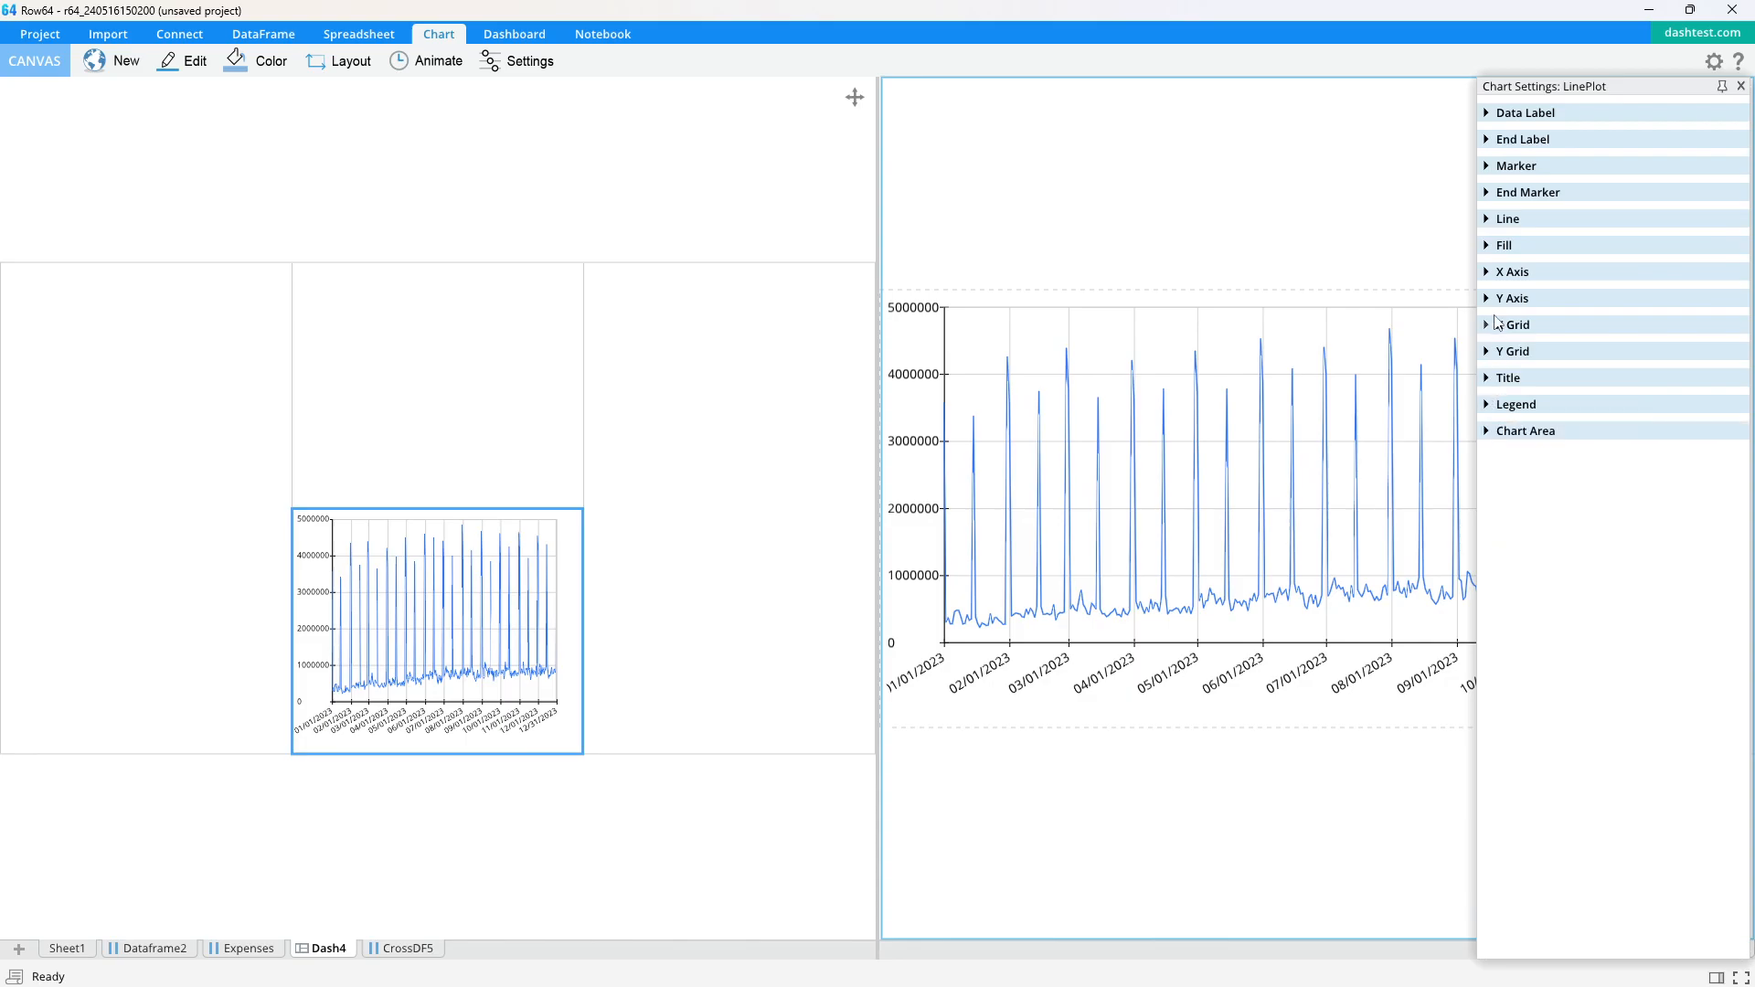
# - Set the Amount series' marker color to red (FF0000)
pyautogui.click(1488, 166)
pyautogui.click(1510, 246)
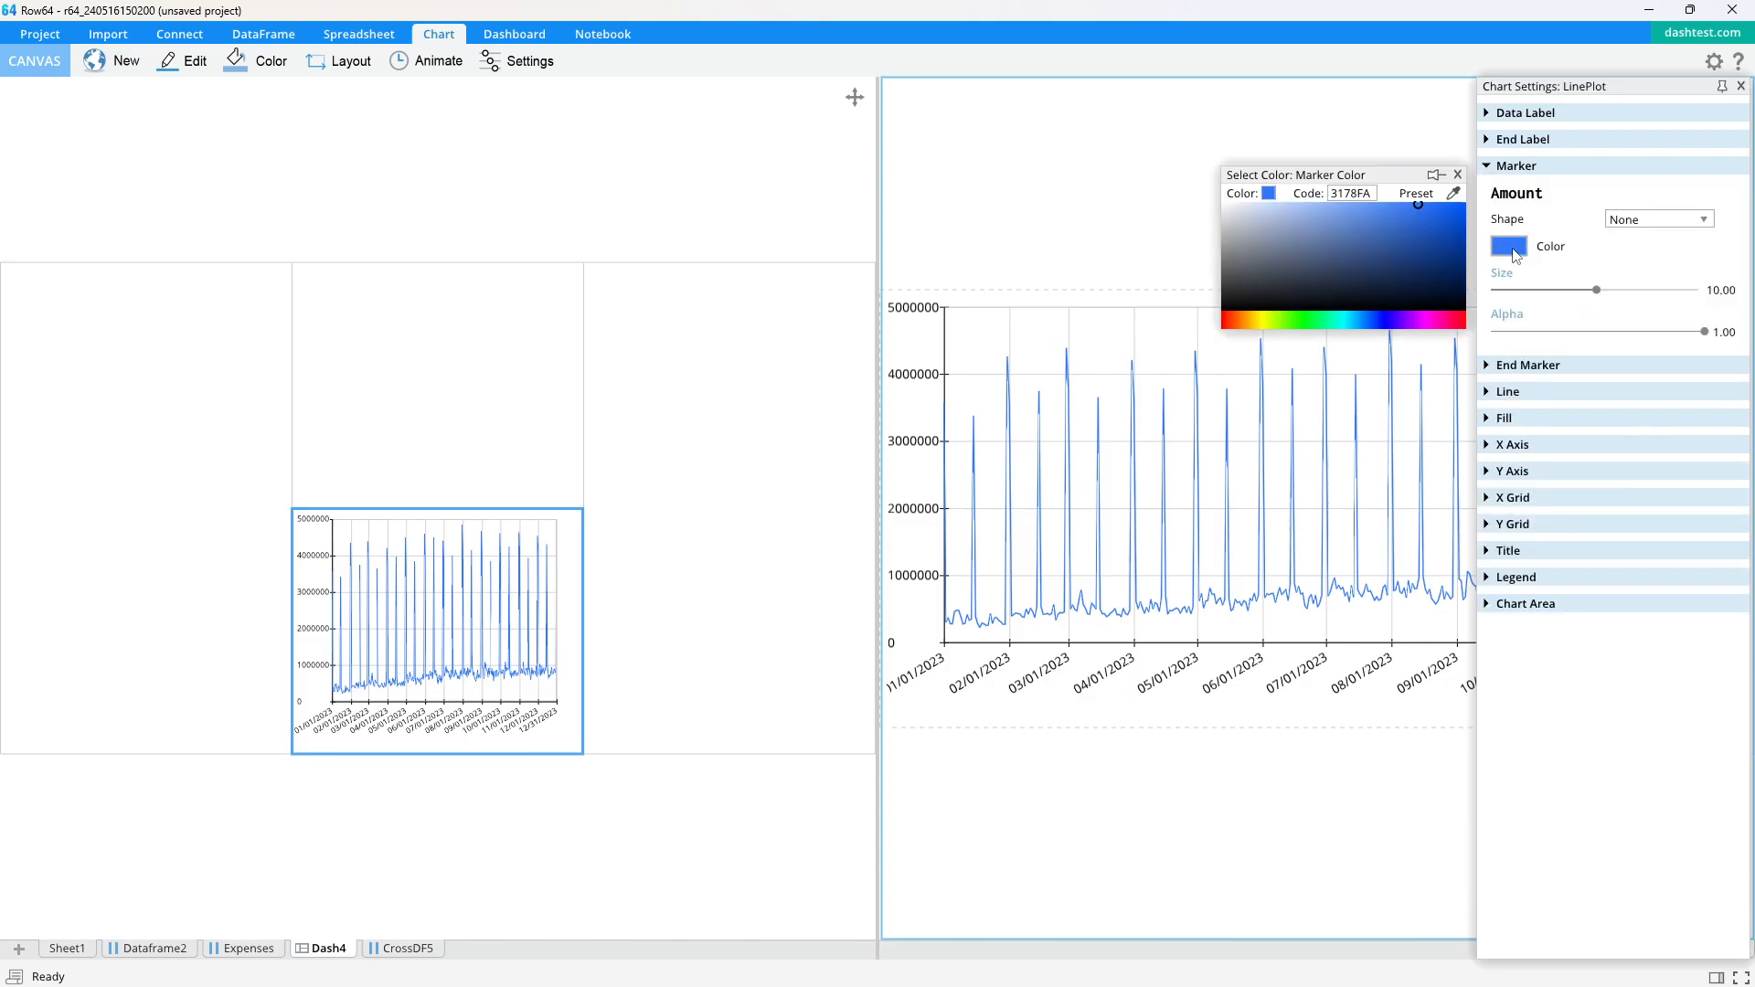
pyautogui.moveTo(1438, 315); pyautogui.dragTo(1482, 320)
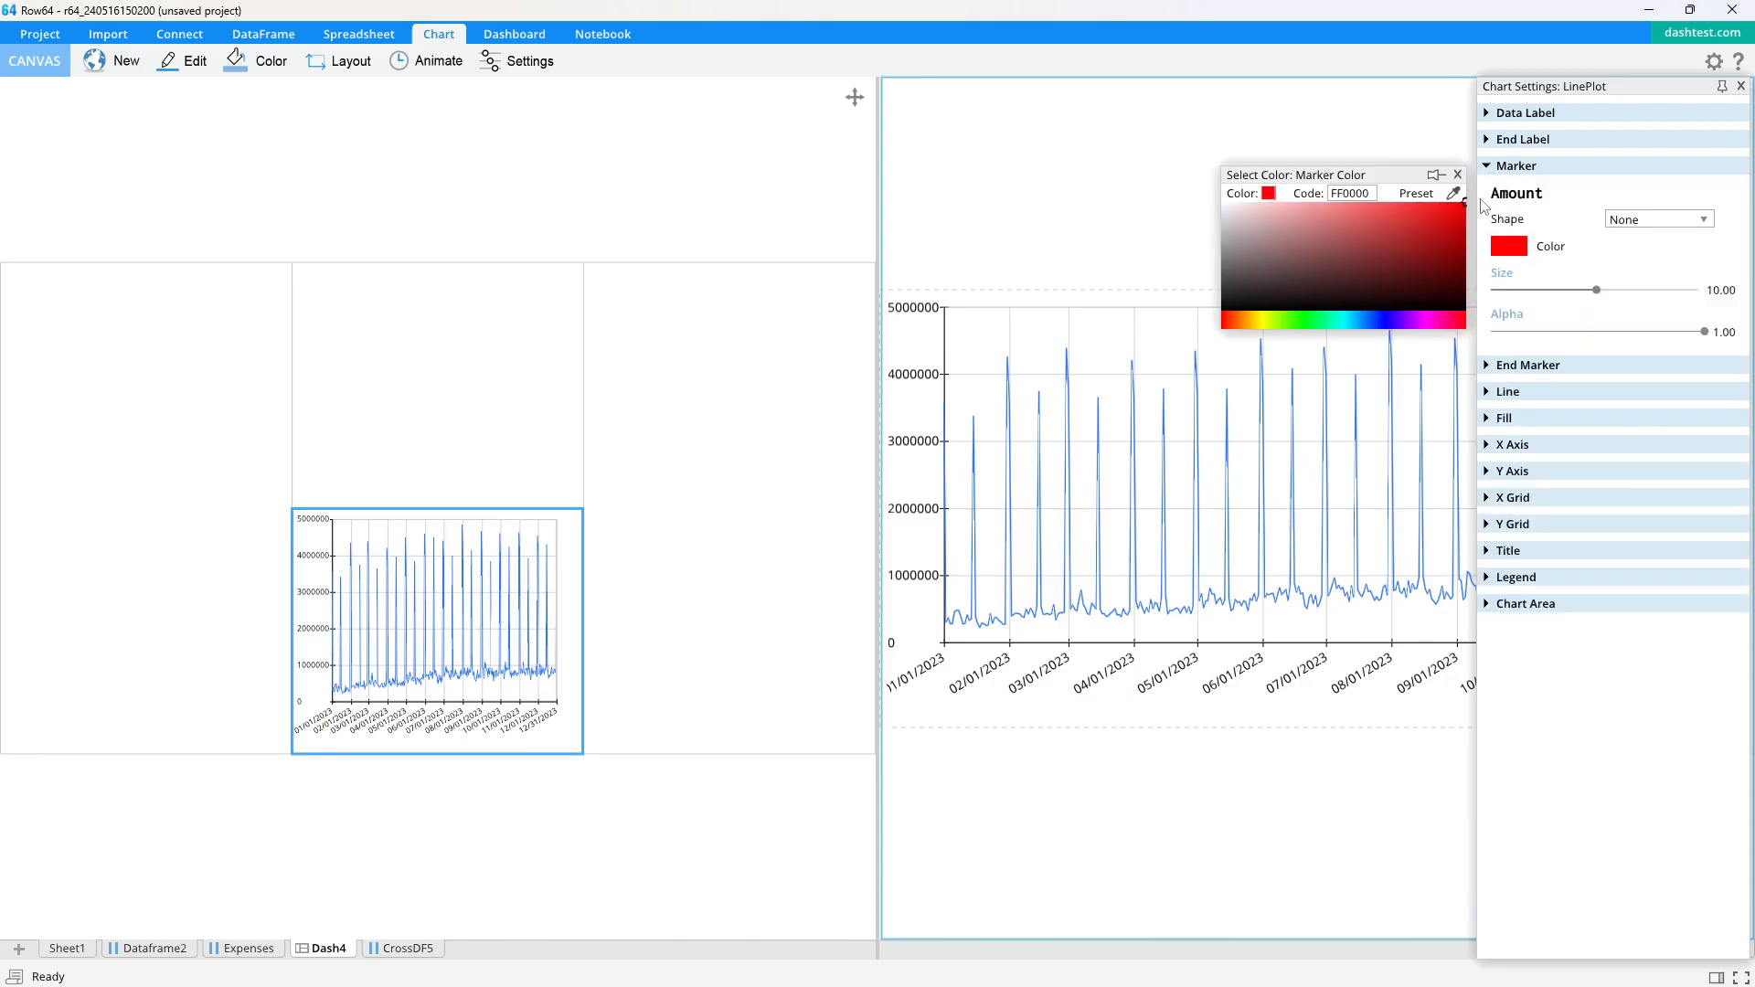
pyautogui.click(1459, 176)
pyautogui.click(1488, 165)
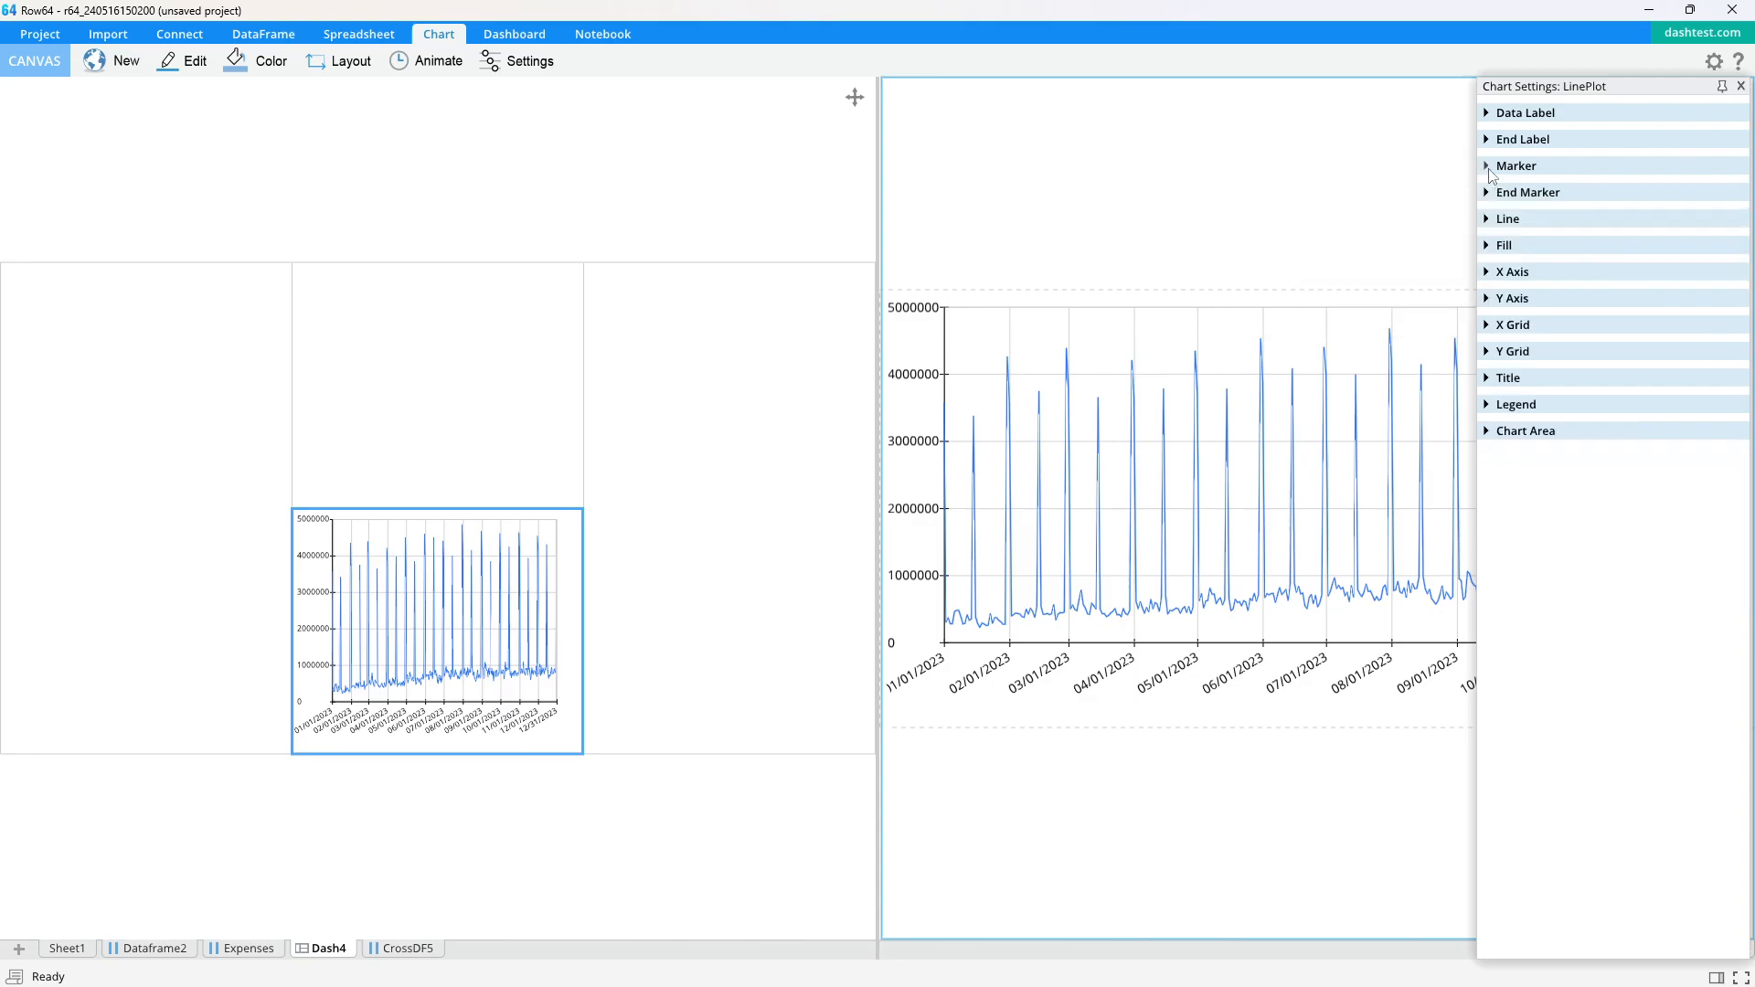
# - Set the Amount series' line color to a bright pinkish red
pyautogui.click(1489, 218)
pyautogui.click(1510, 296)
pyautogui.click(1456, 376)
pyautogui.click(1451, 300)
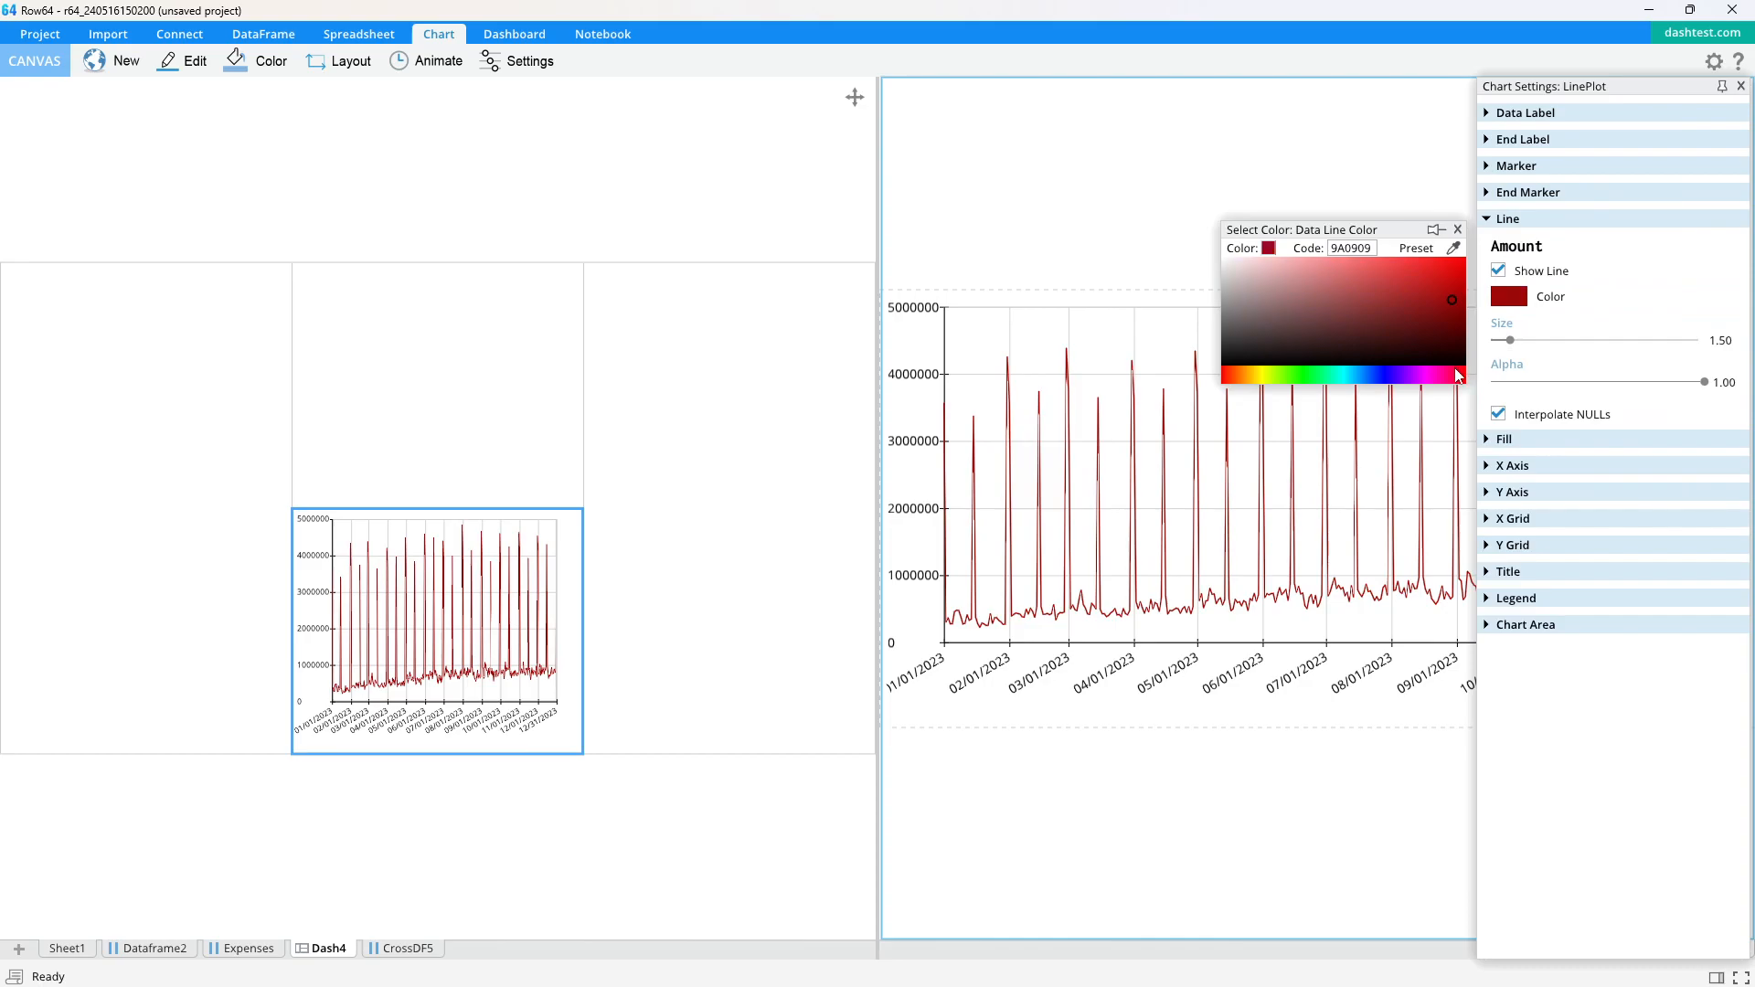
pyautogui.moveTo(1459, 283); pyautogui.dragTo(1461, 252)
pyautogui.click(1458, 230)
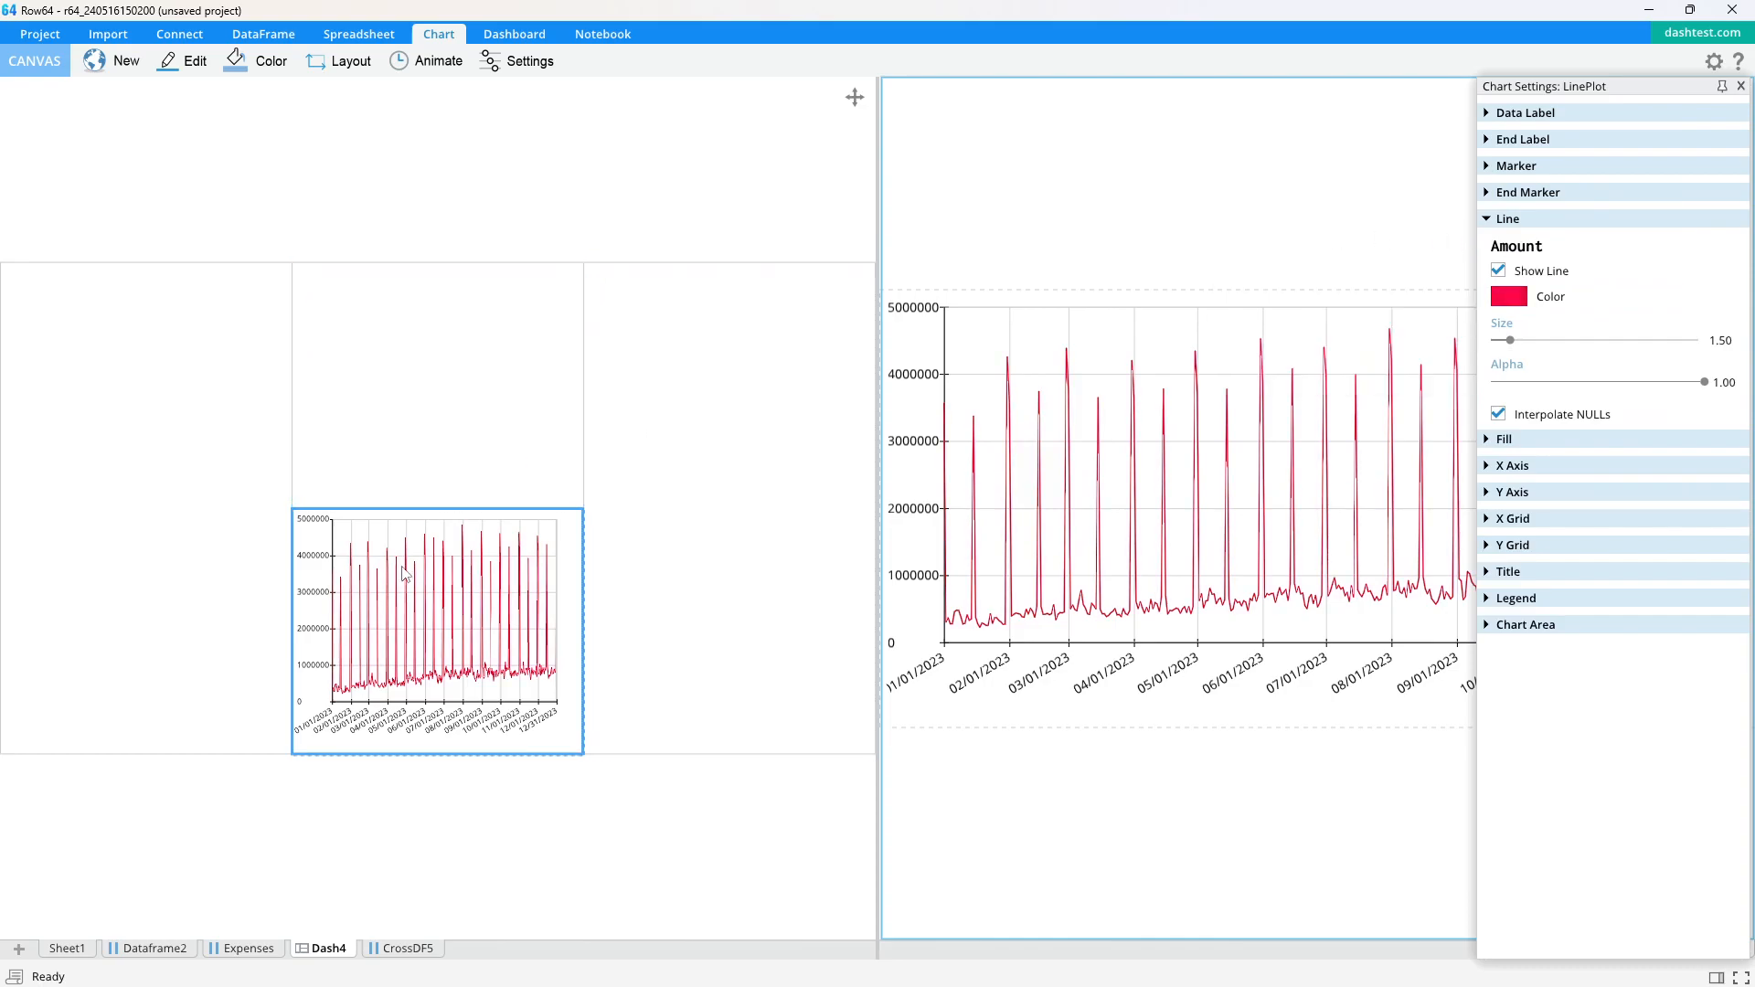
# - Reduce the height of the line chart's plot slightly from above, leaving more space over it
pyautogui.moveTo(1116, 298); pyautogui.dragTo(1111, 330)
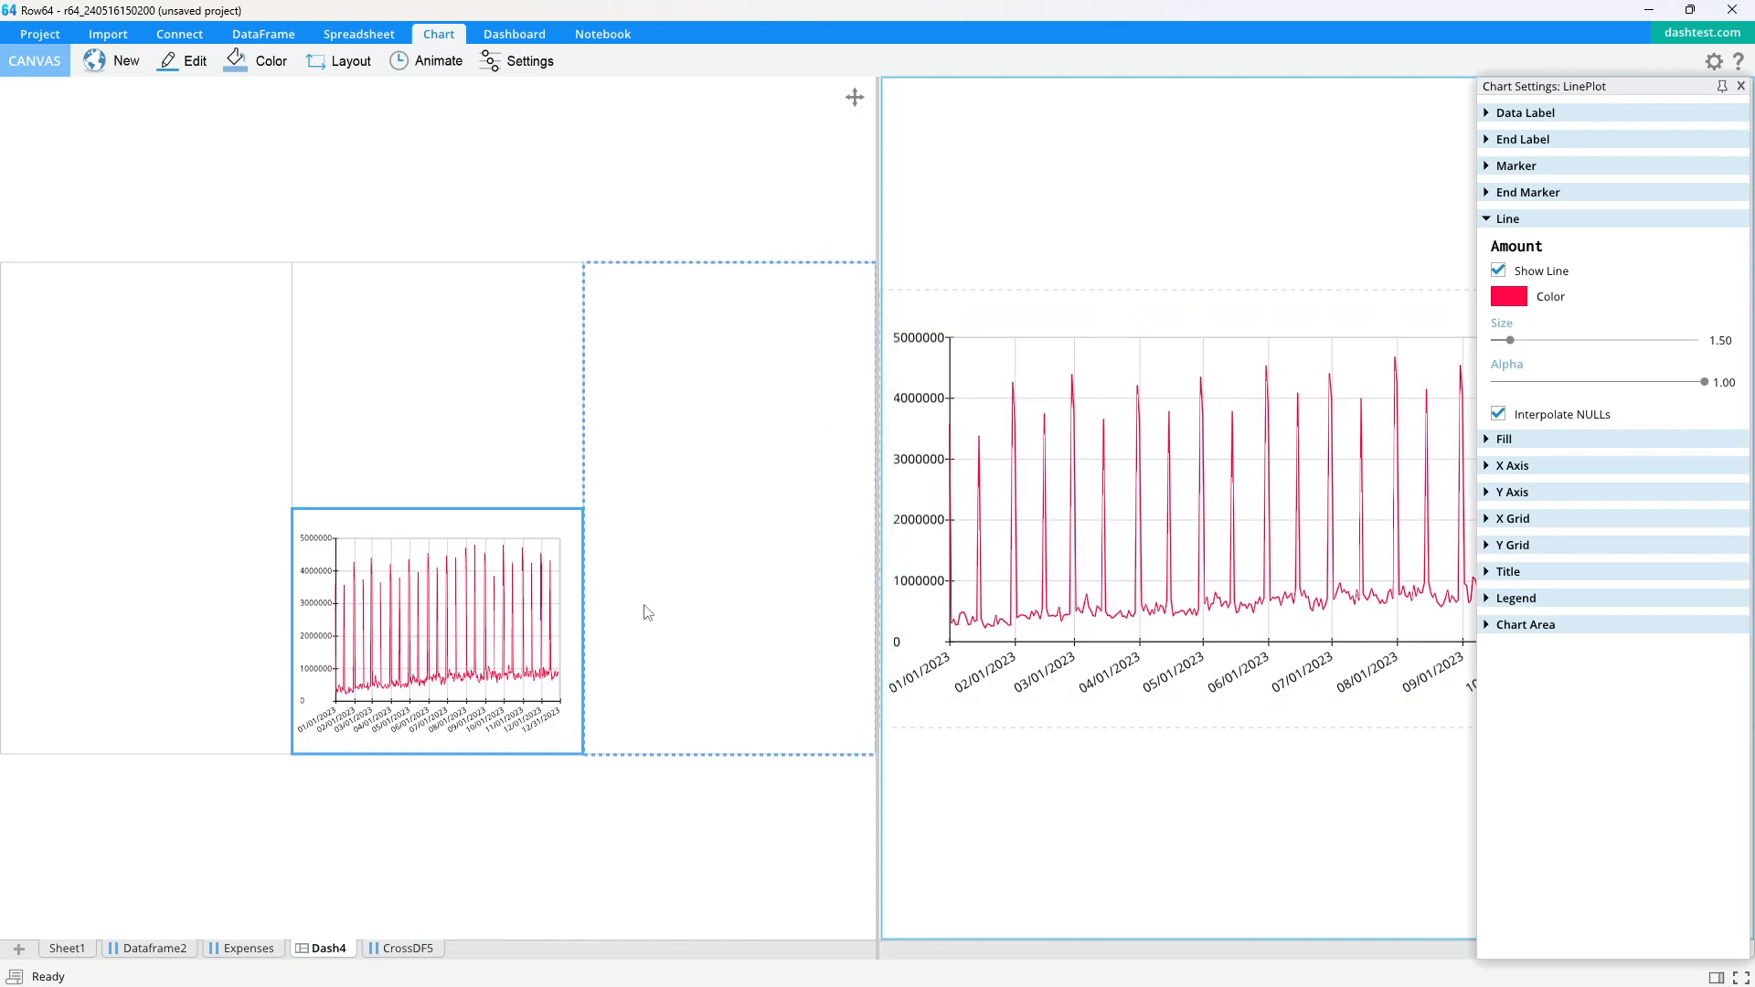
# - Close the chart settings, maximize the Dash4 dashboard view and check it against the reference expenses dashboard in the browser
pyautogui.moveTo(988, 461); pyautogui.dragTo(991, 462)
pyautogui.click(594, 894)
pyautogui.scroll(1, 398, 715)
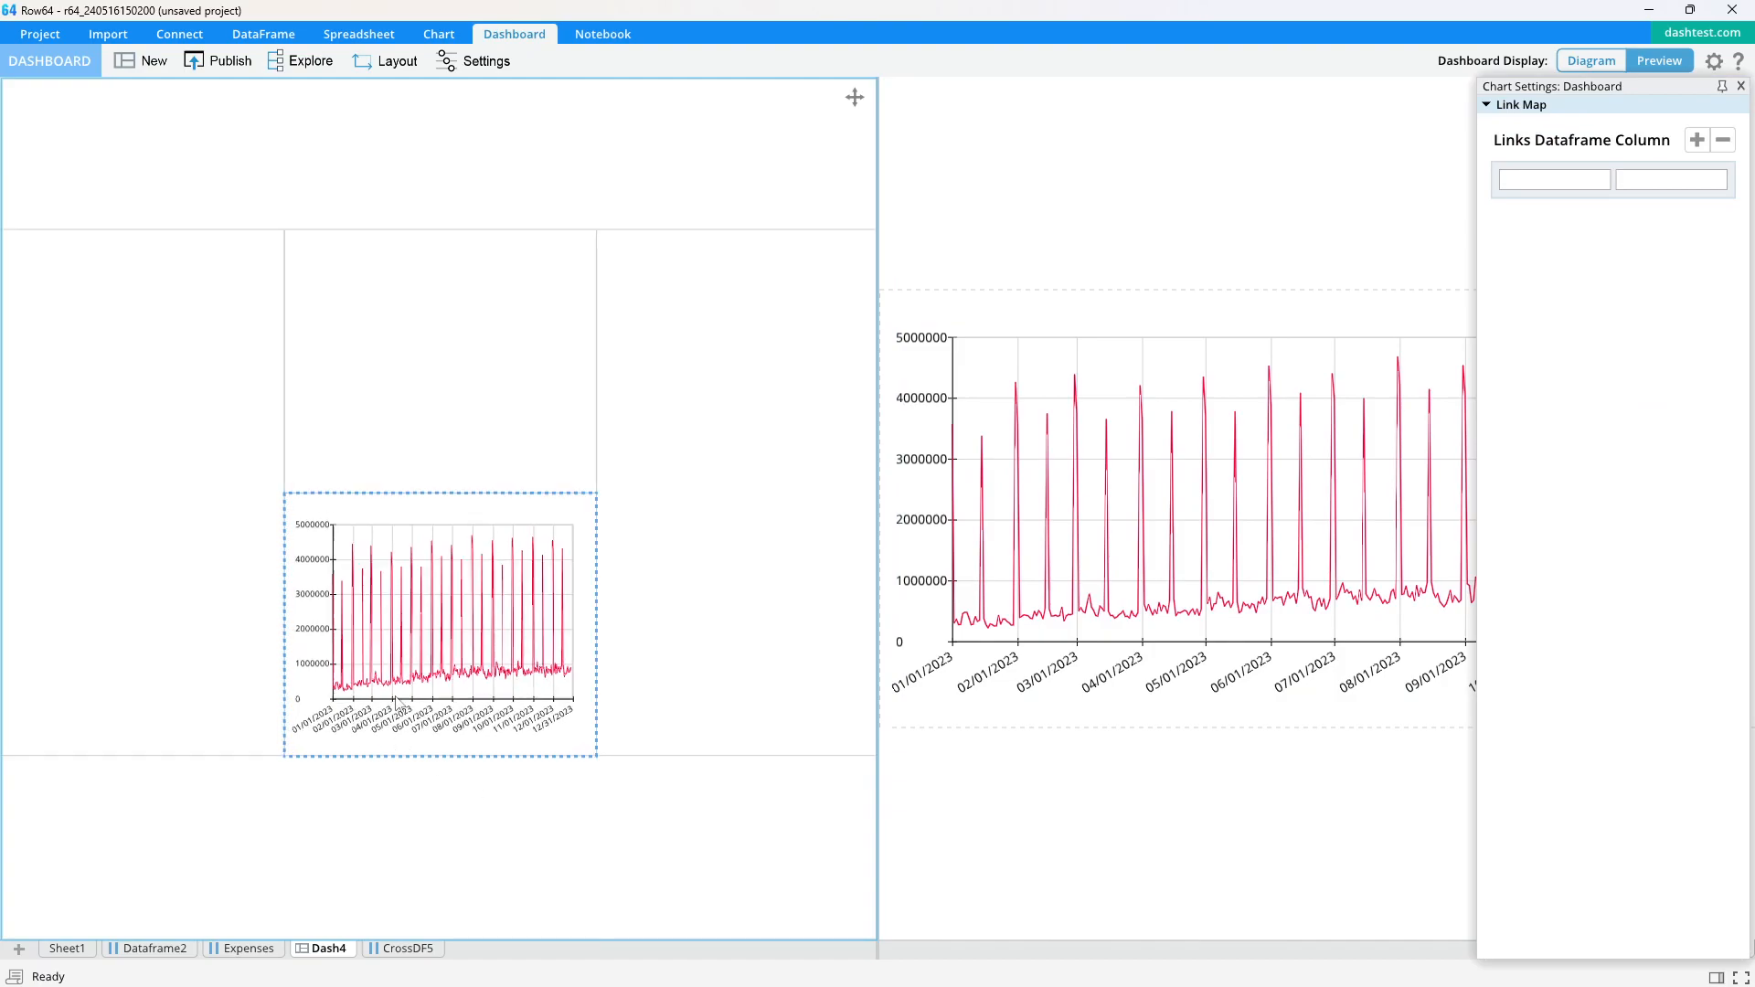
pyautogui.scroll(2, 398, 658)
pyautogui.click(1740, 86)
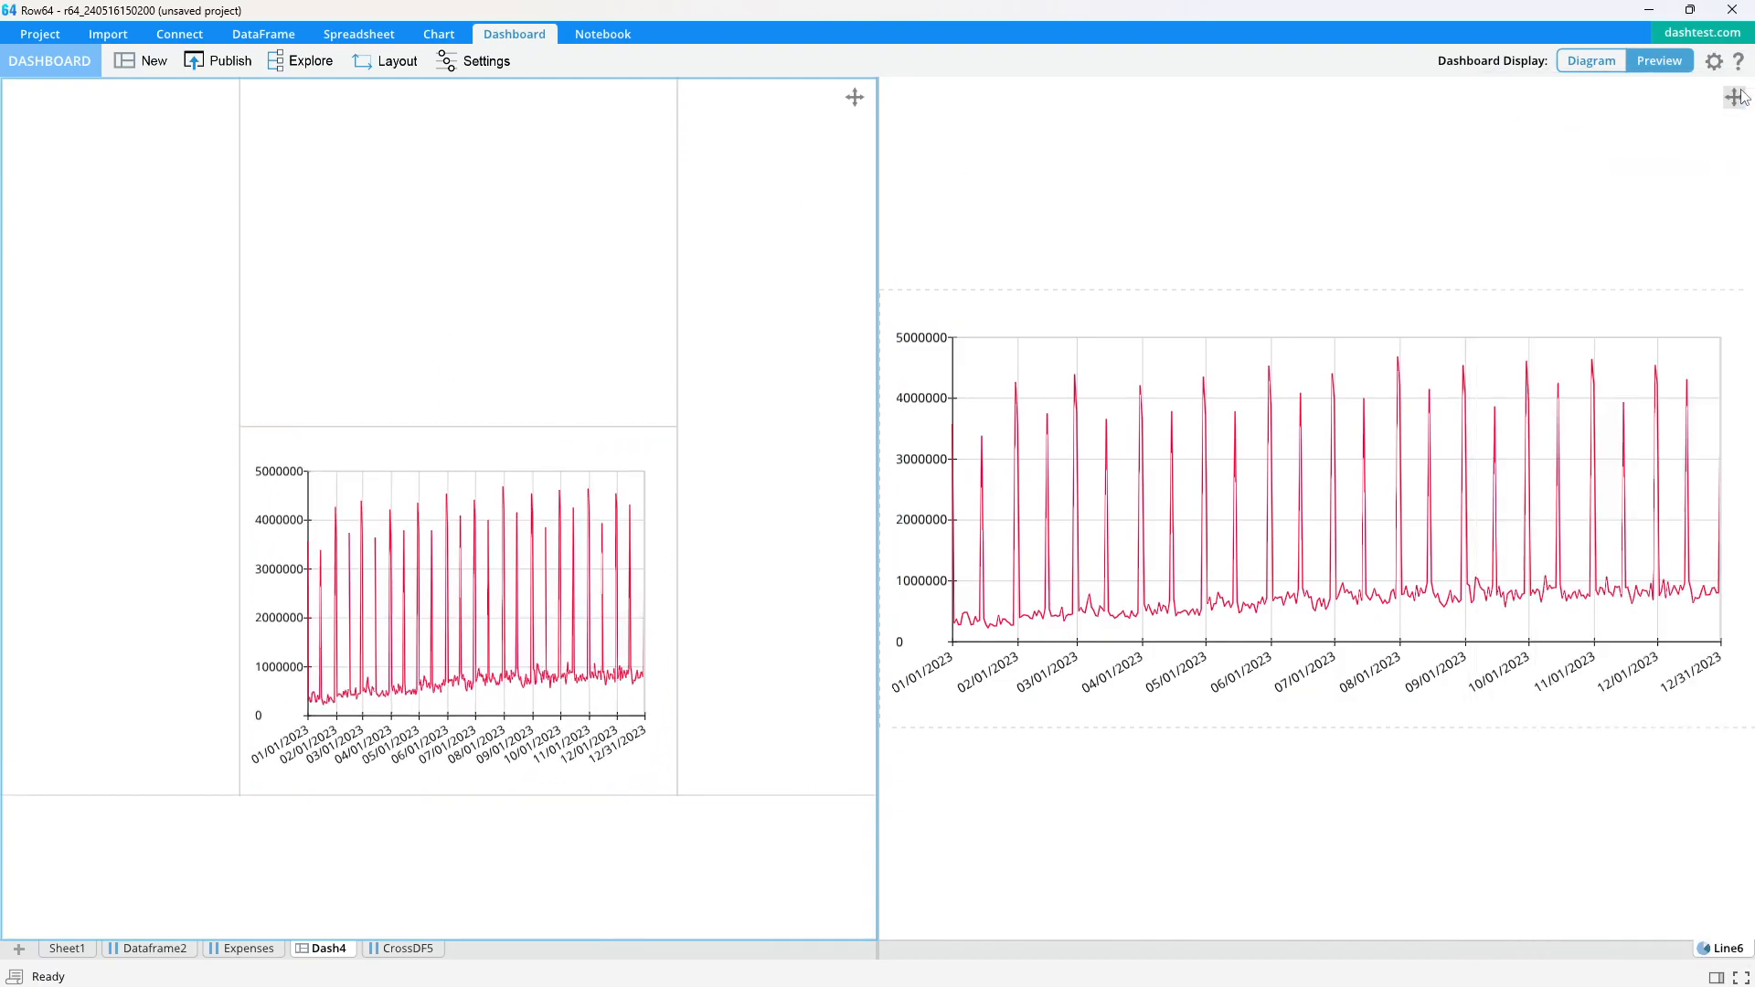
pyautogui.click(807, 193)
pyautogui.press('space')
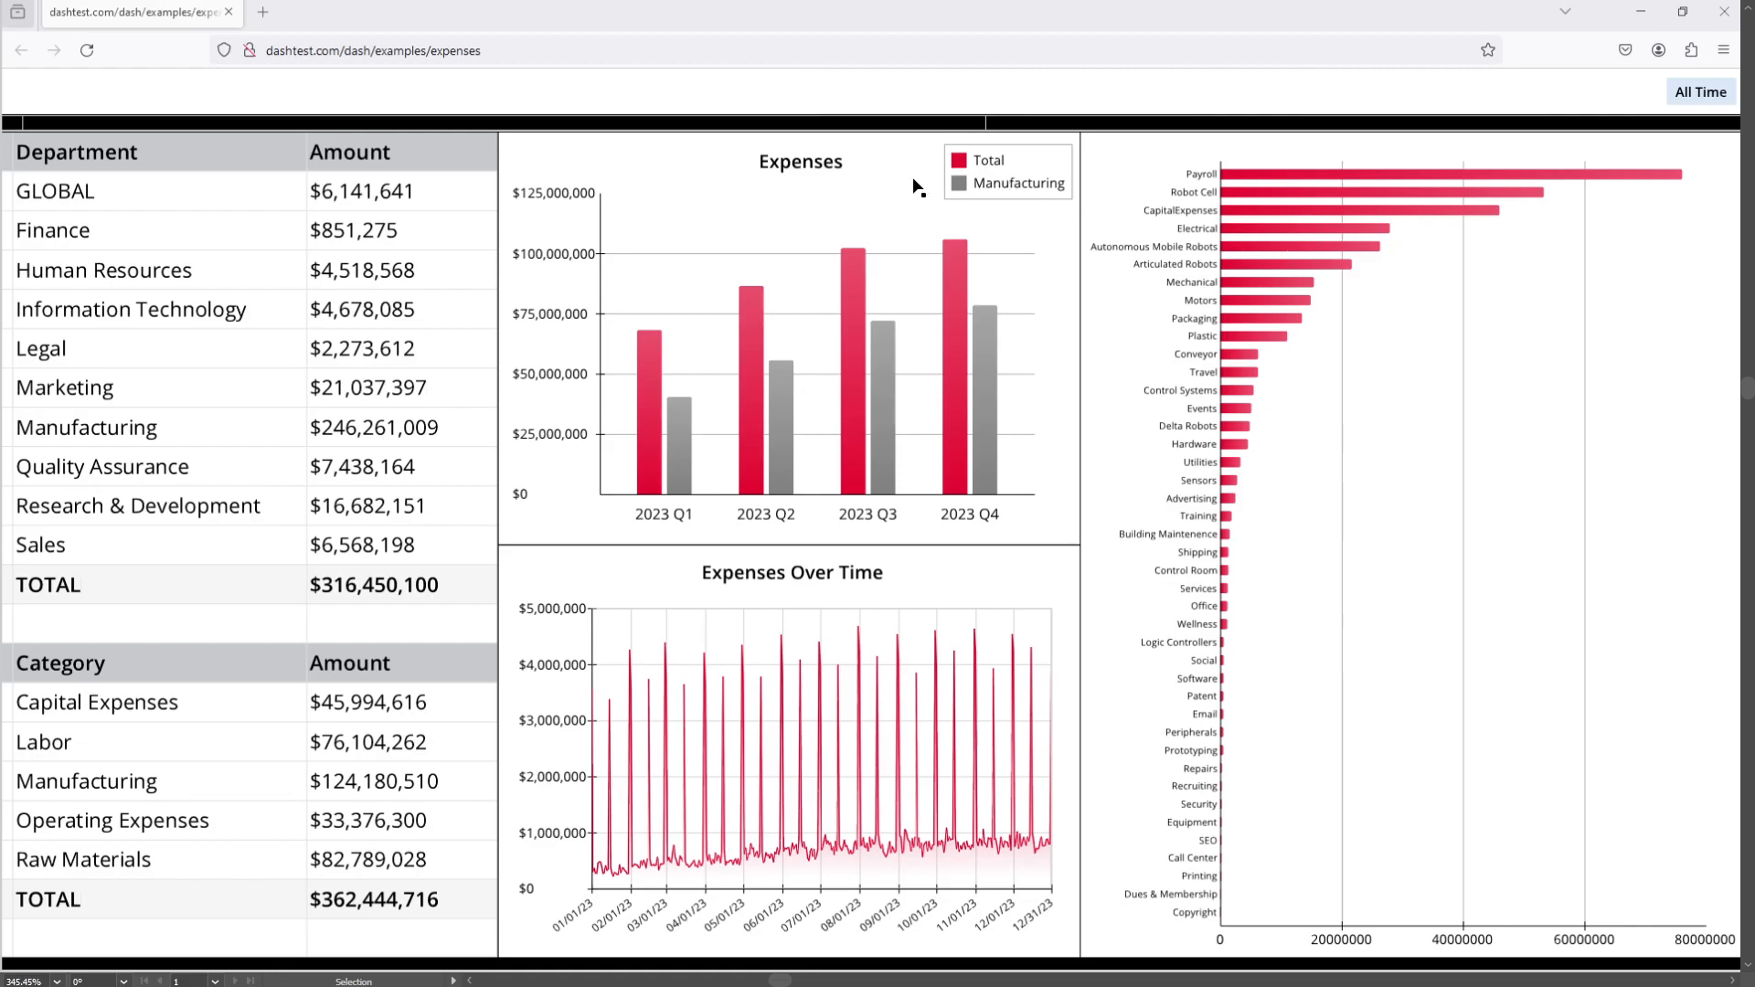
pyautogui.hotkey('alt', 'Tab')
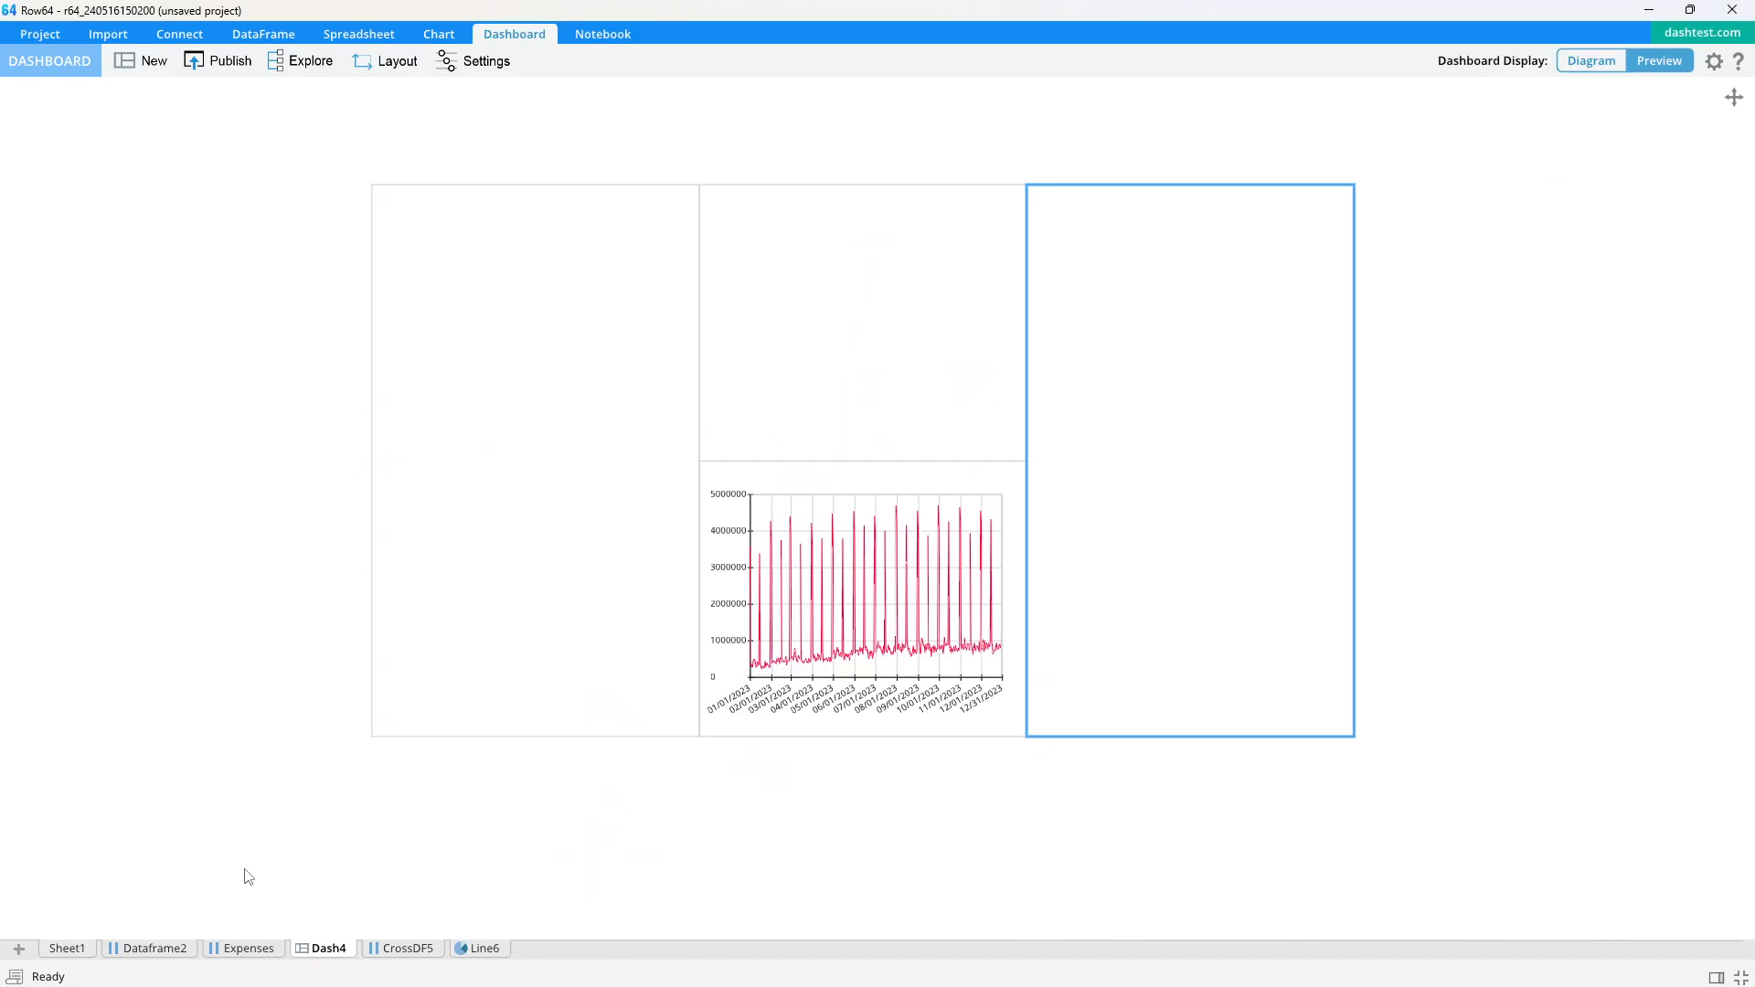
# - Create a Group Sum cross-link dataframe from the Amount, Year Quarter and Department columns of the Expenses dataframe
pyautogui.click(167, 951)
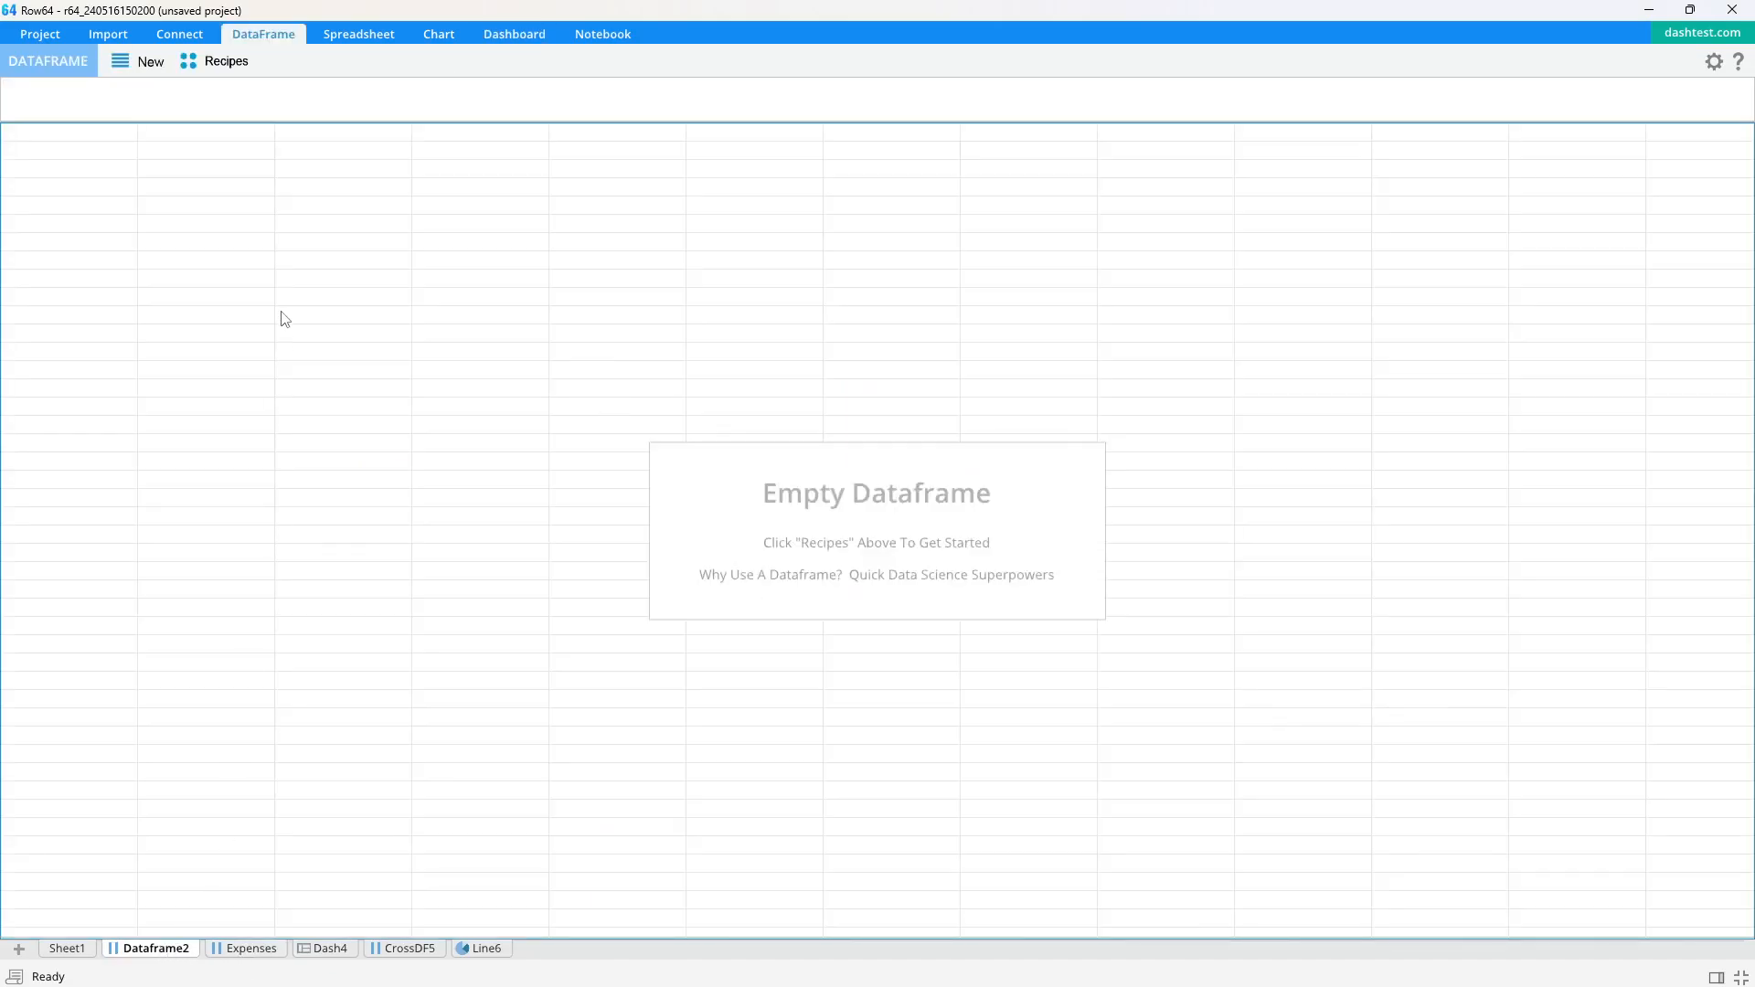
pyautogui.click(245, 951)
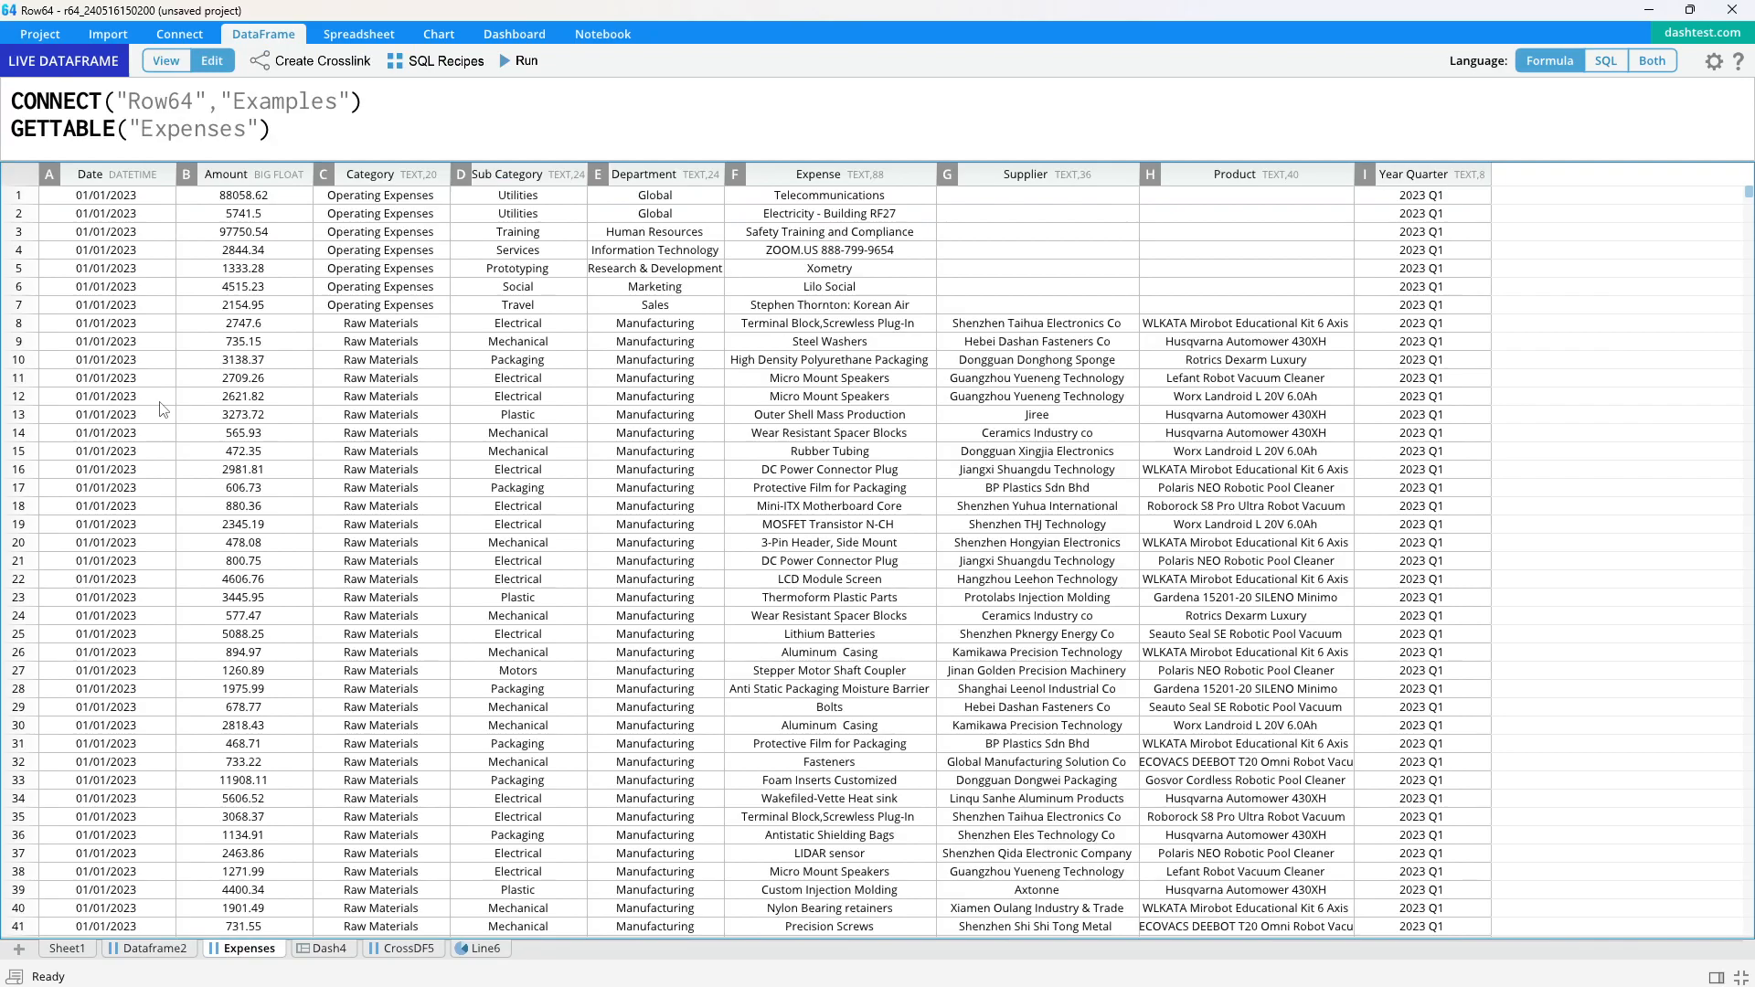
pyautogui.click(255, 179)
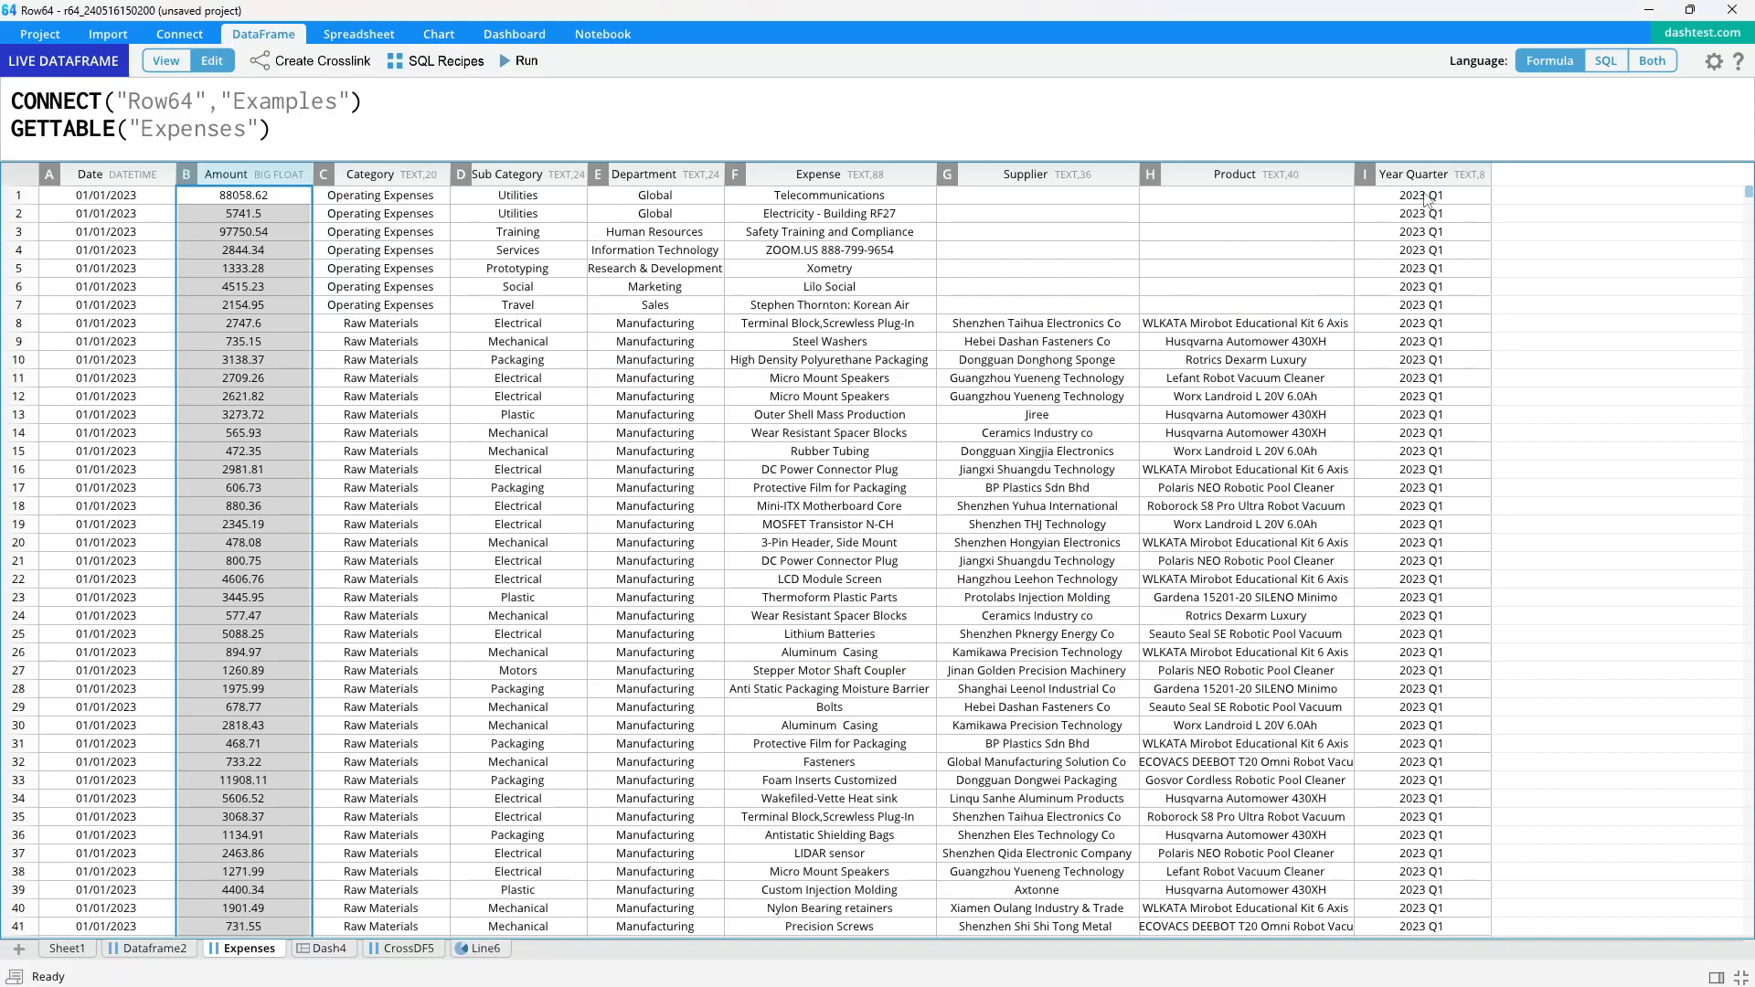
pyautogui.click(1432, 176)
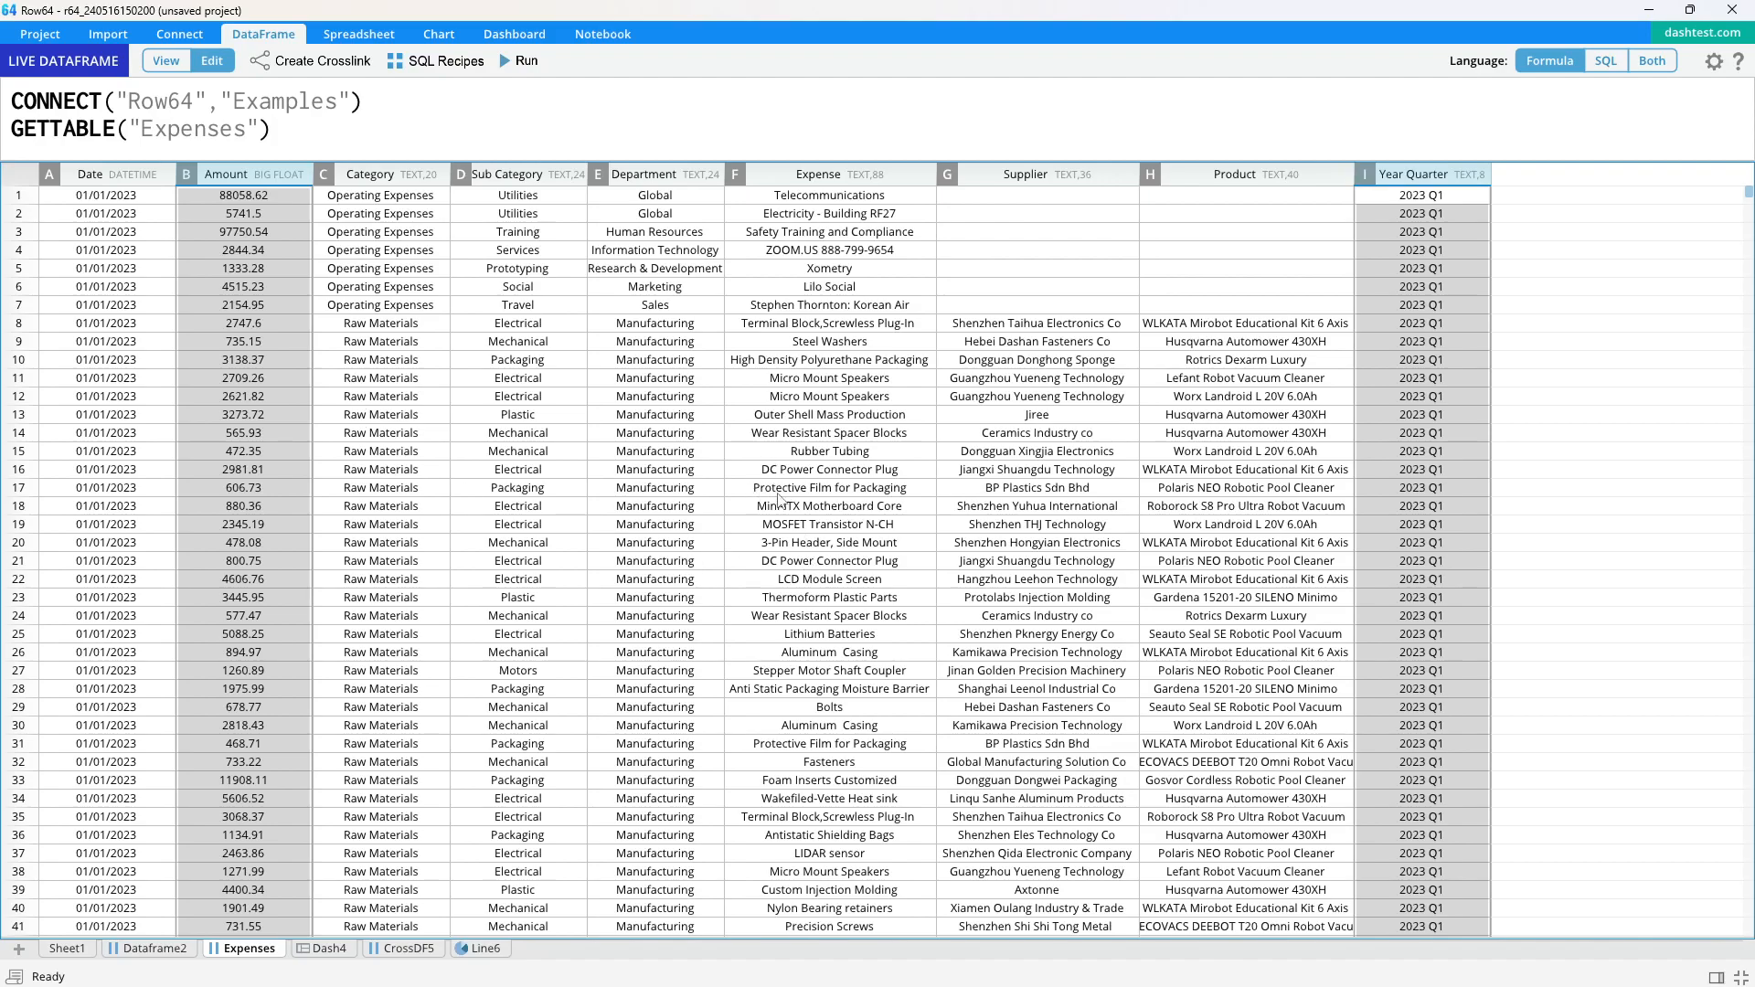
pyautogui.click(667, 176)
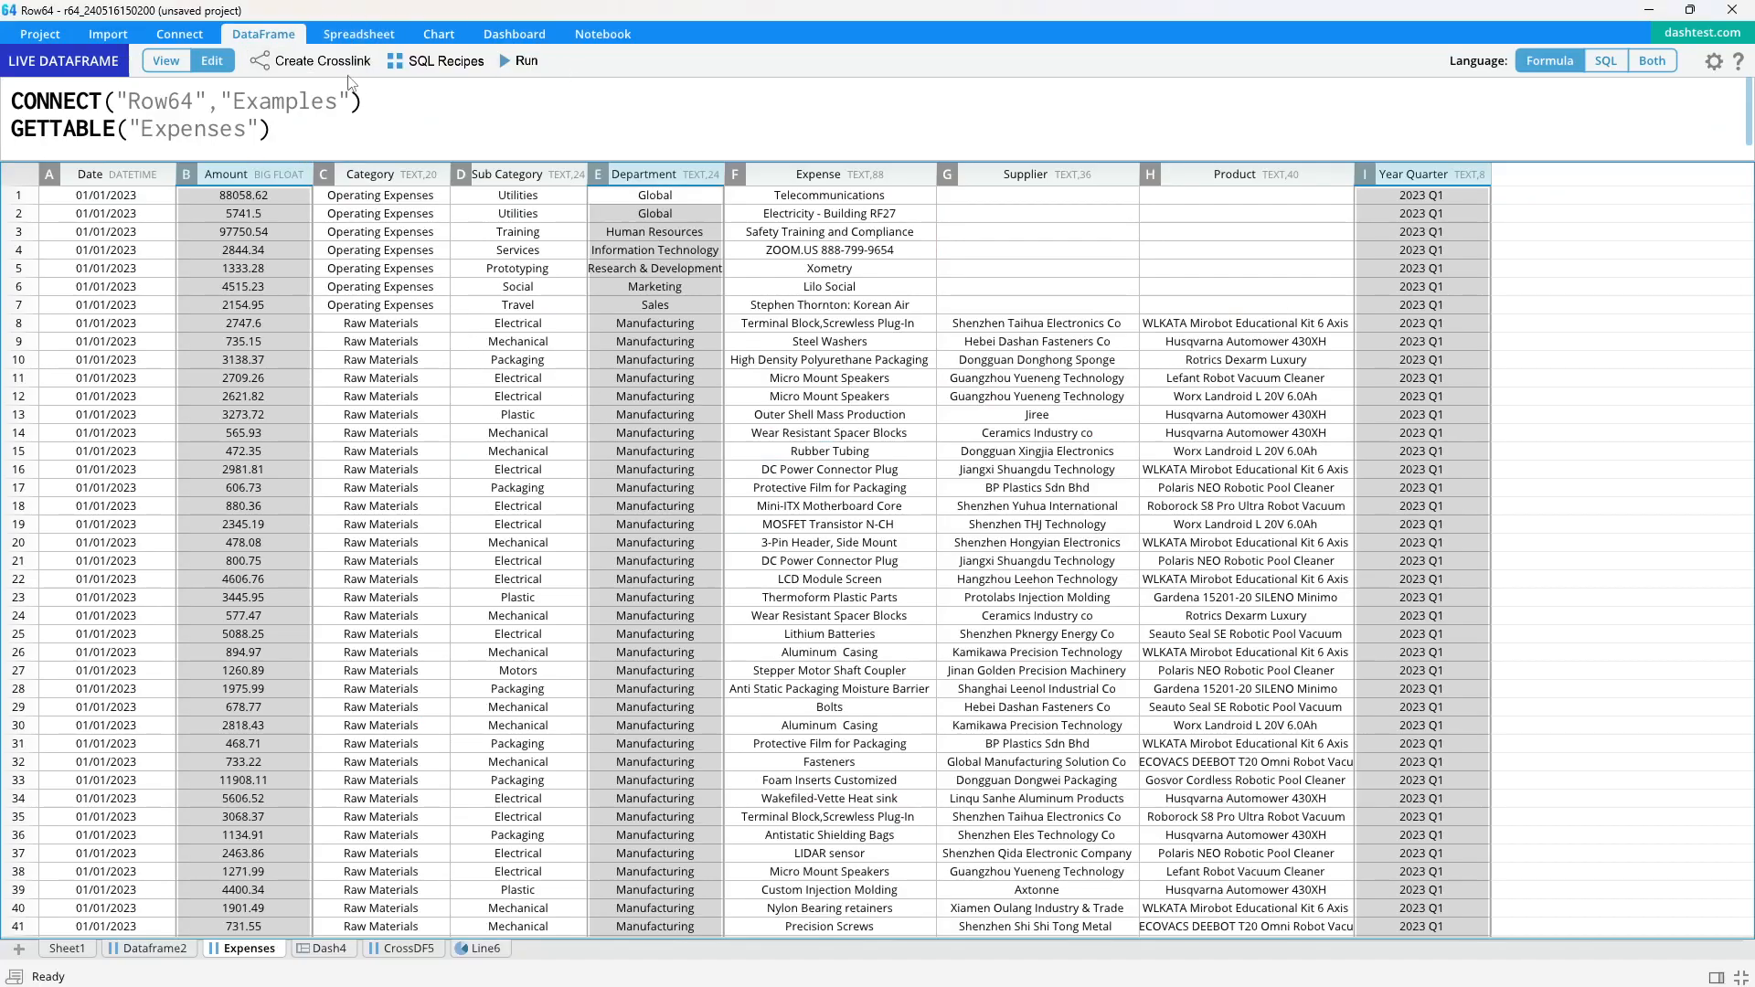
pyautogui.click(345, 66)
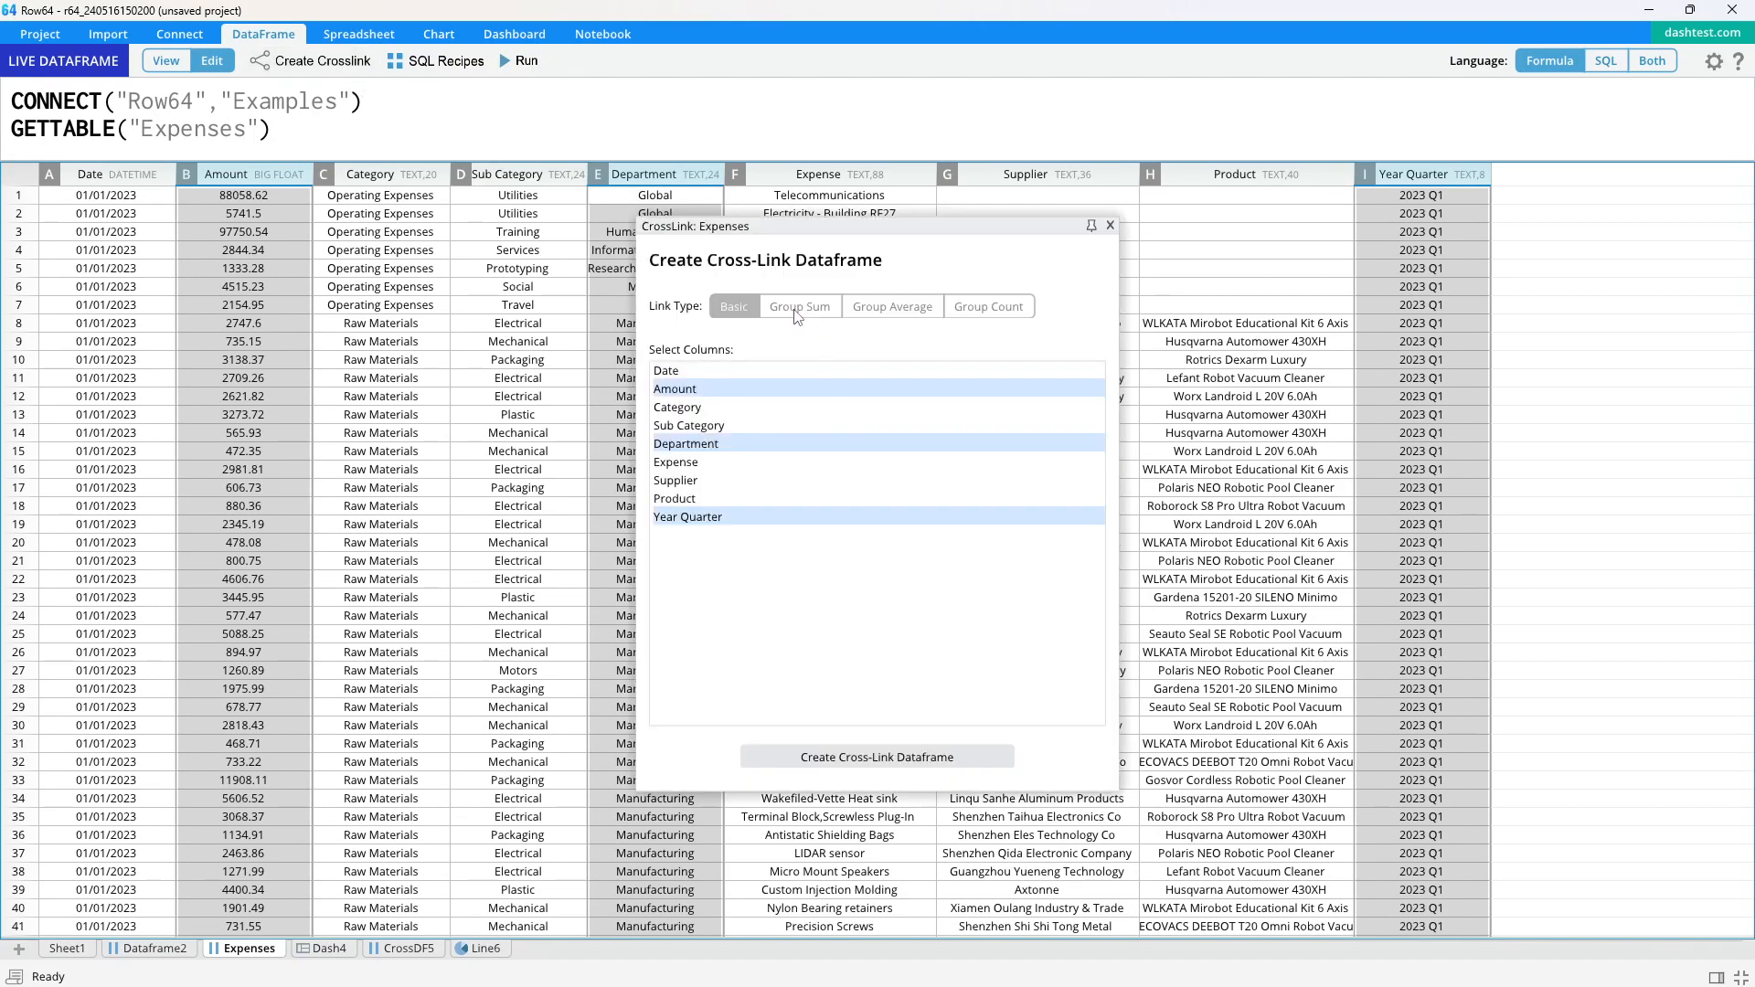
pyautogui.moveTo(876, 239); pyautogui.dragTo(911, 245)
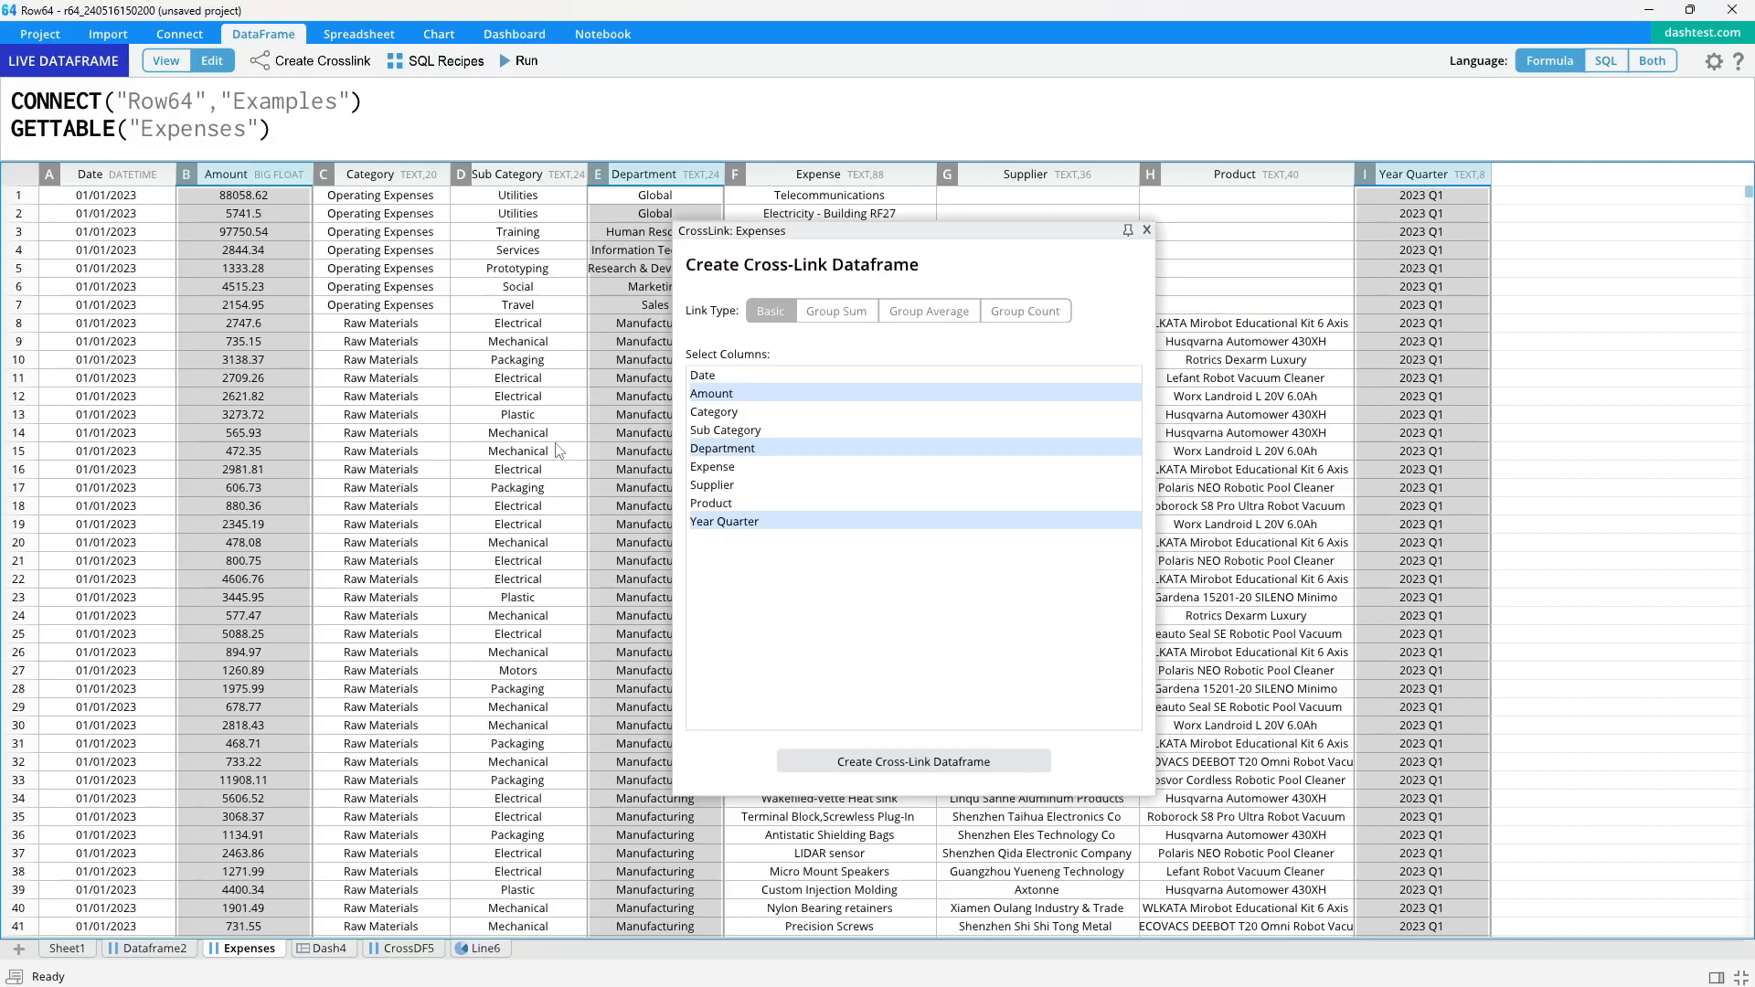
pyautogui.click(905, 761)
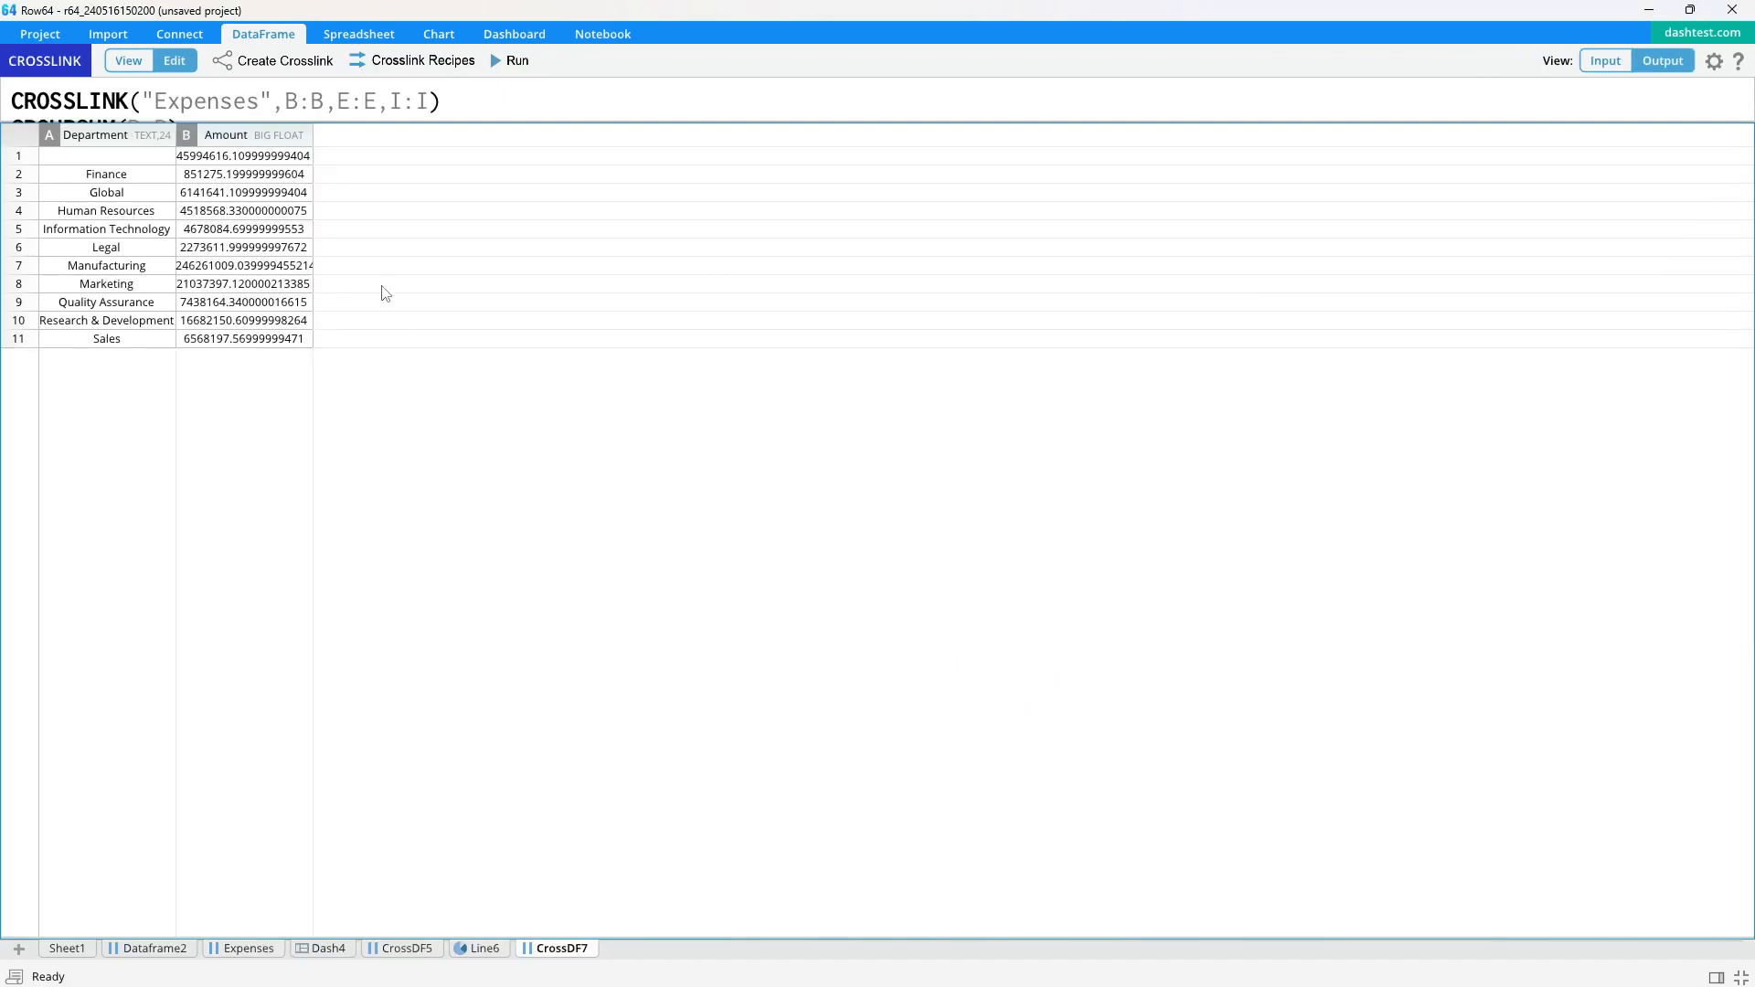
# - Enlarge the formula area, comment out the GROUPSUM(B:B) line with # and run the formulas
pyautogui.moveTo(486, 123); pyautogui.dragTo(491, 262)
pyautogui.click(370, 163)
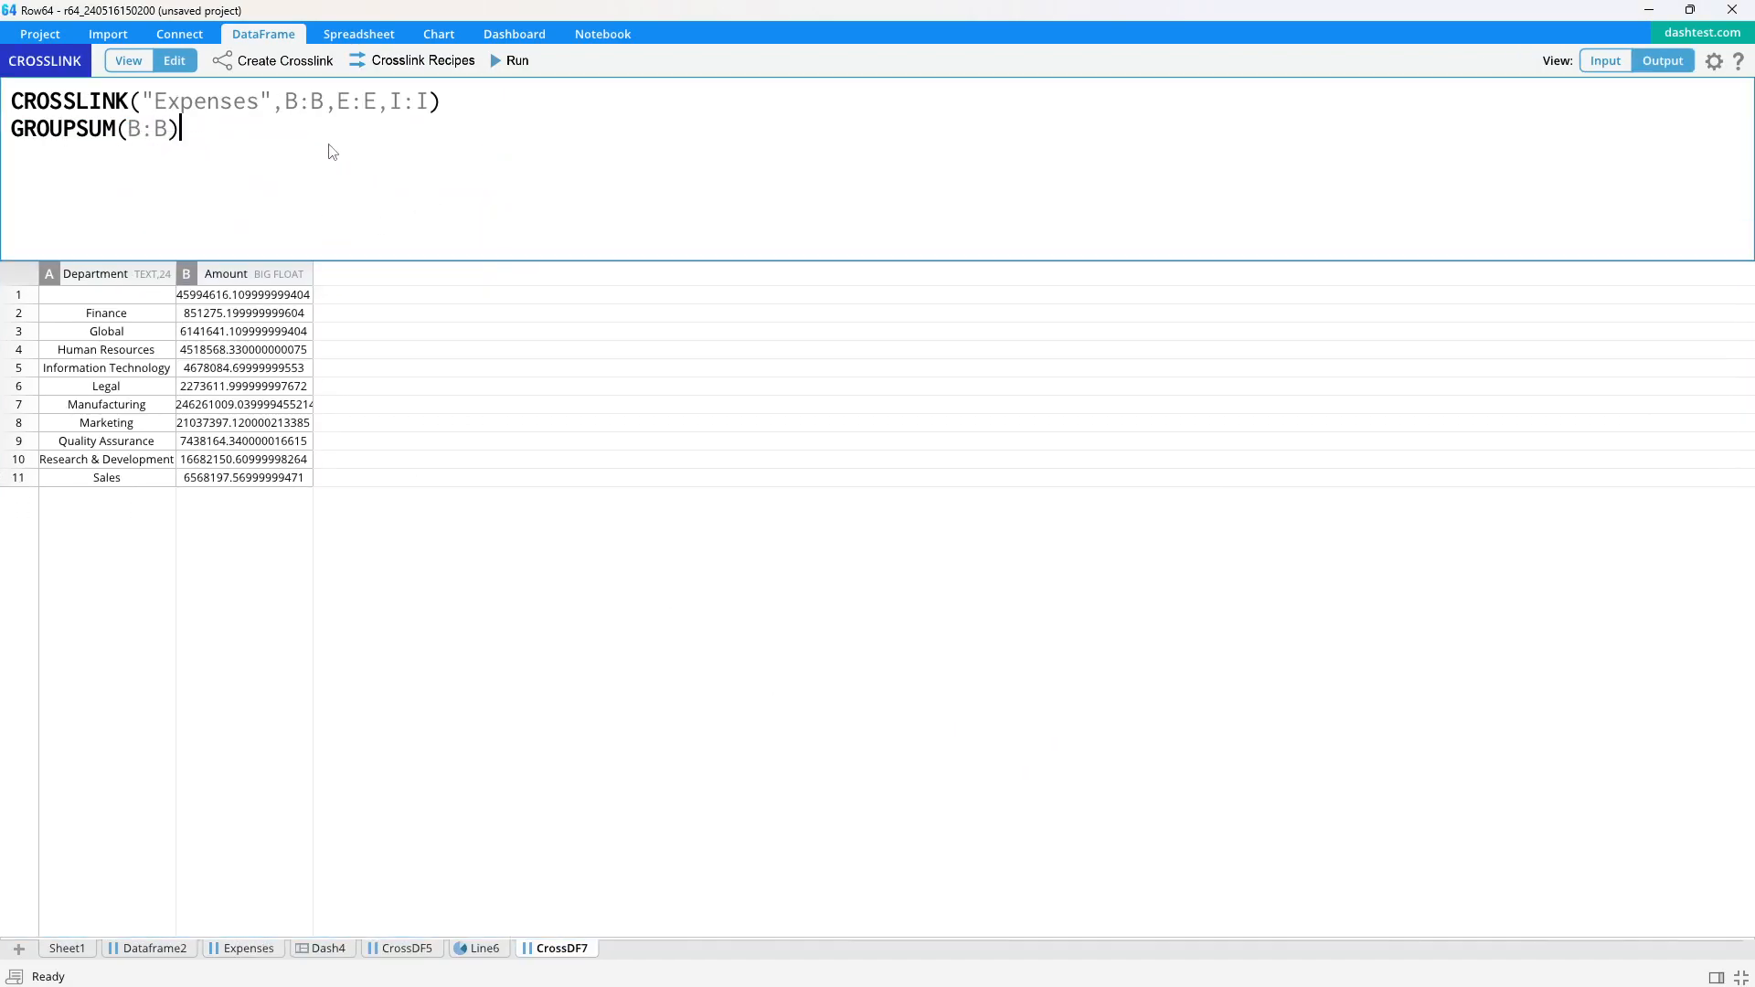
pyautogui.click(18, 139)
pyautogui.write('#')
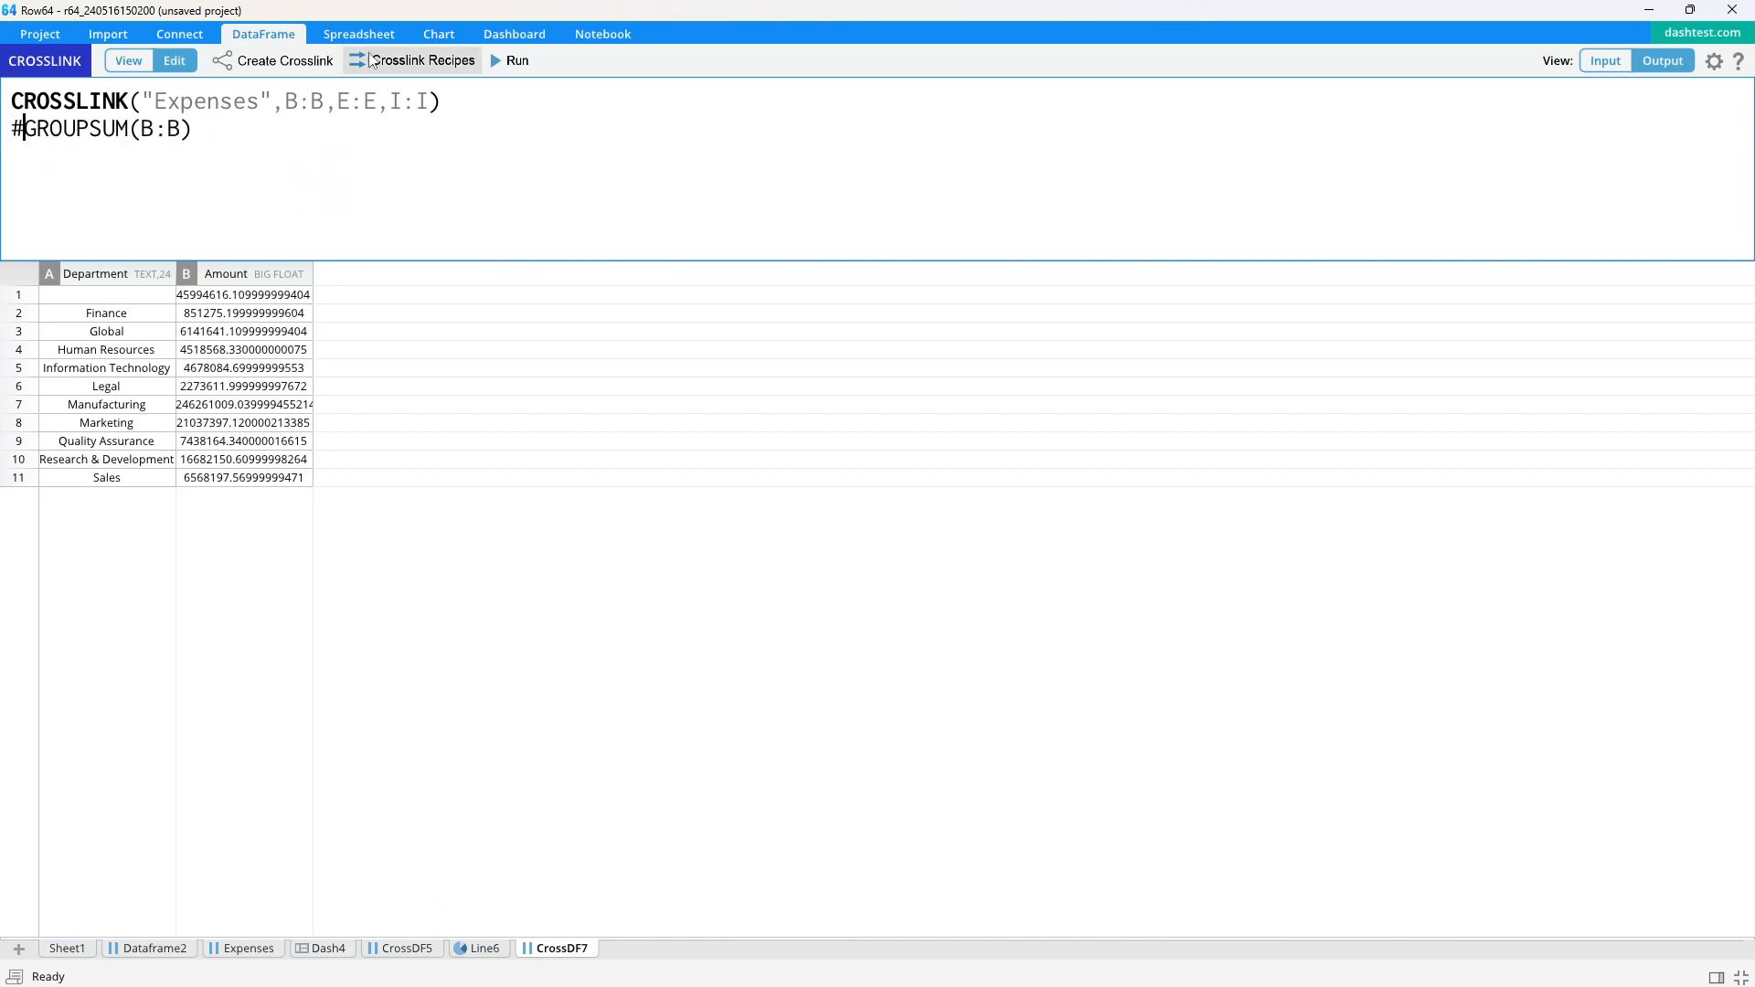
pyautogui.click(526, 67)
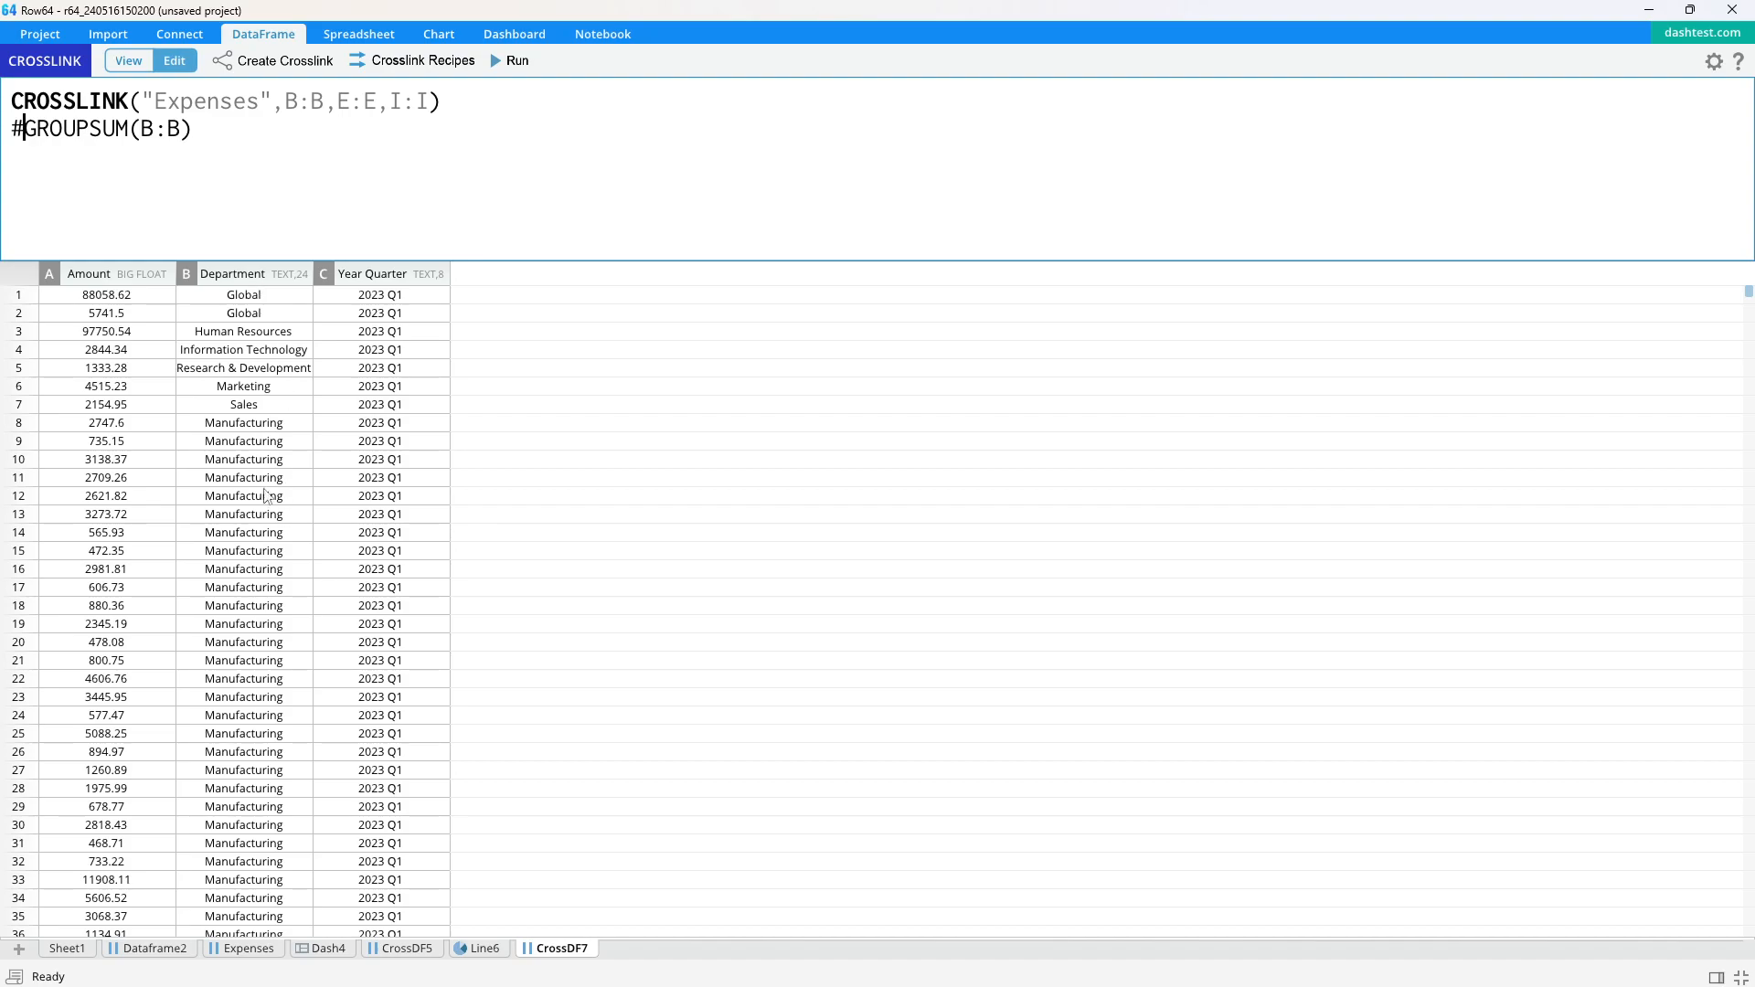
# - Add the Filter recipe and move its line between the CROSSLINK and commented GROUPSUM lines
pyautogui.press('Return')
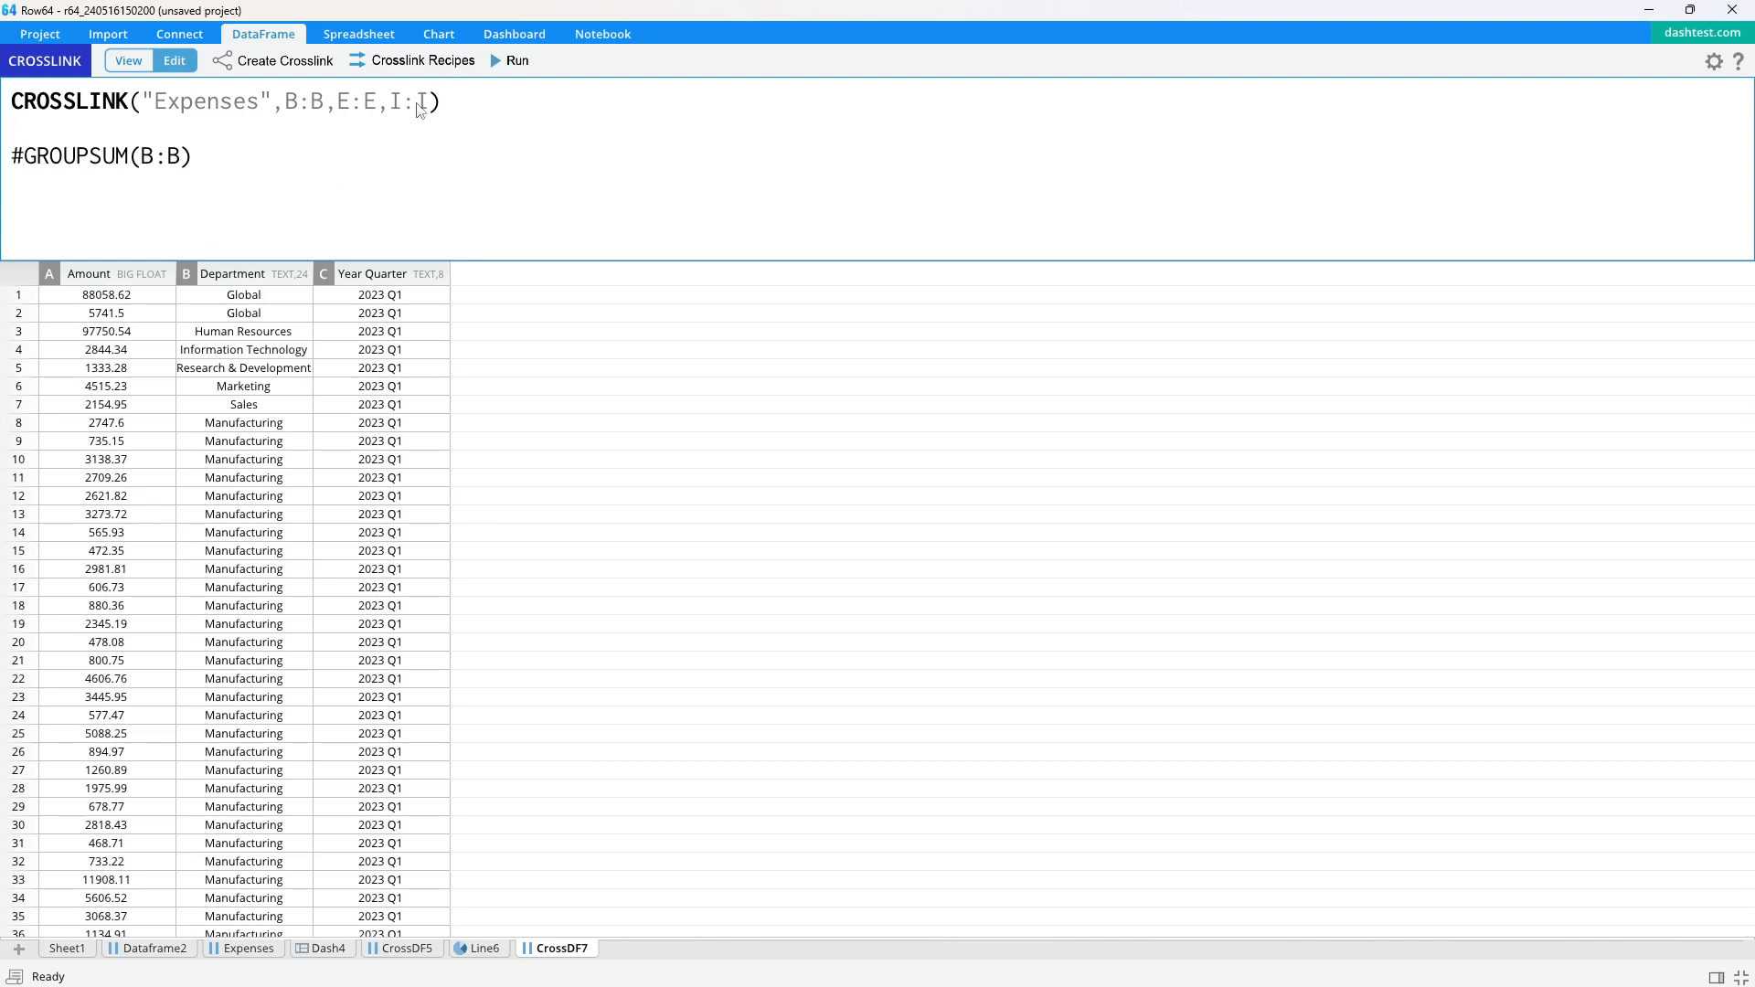
pyautogui.click(413, 60)
pyautogui.click(1593, 227)
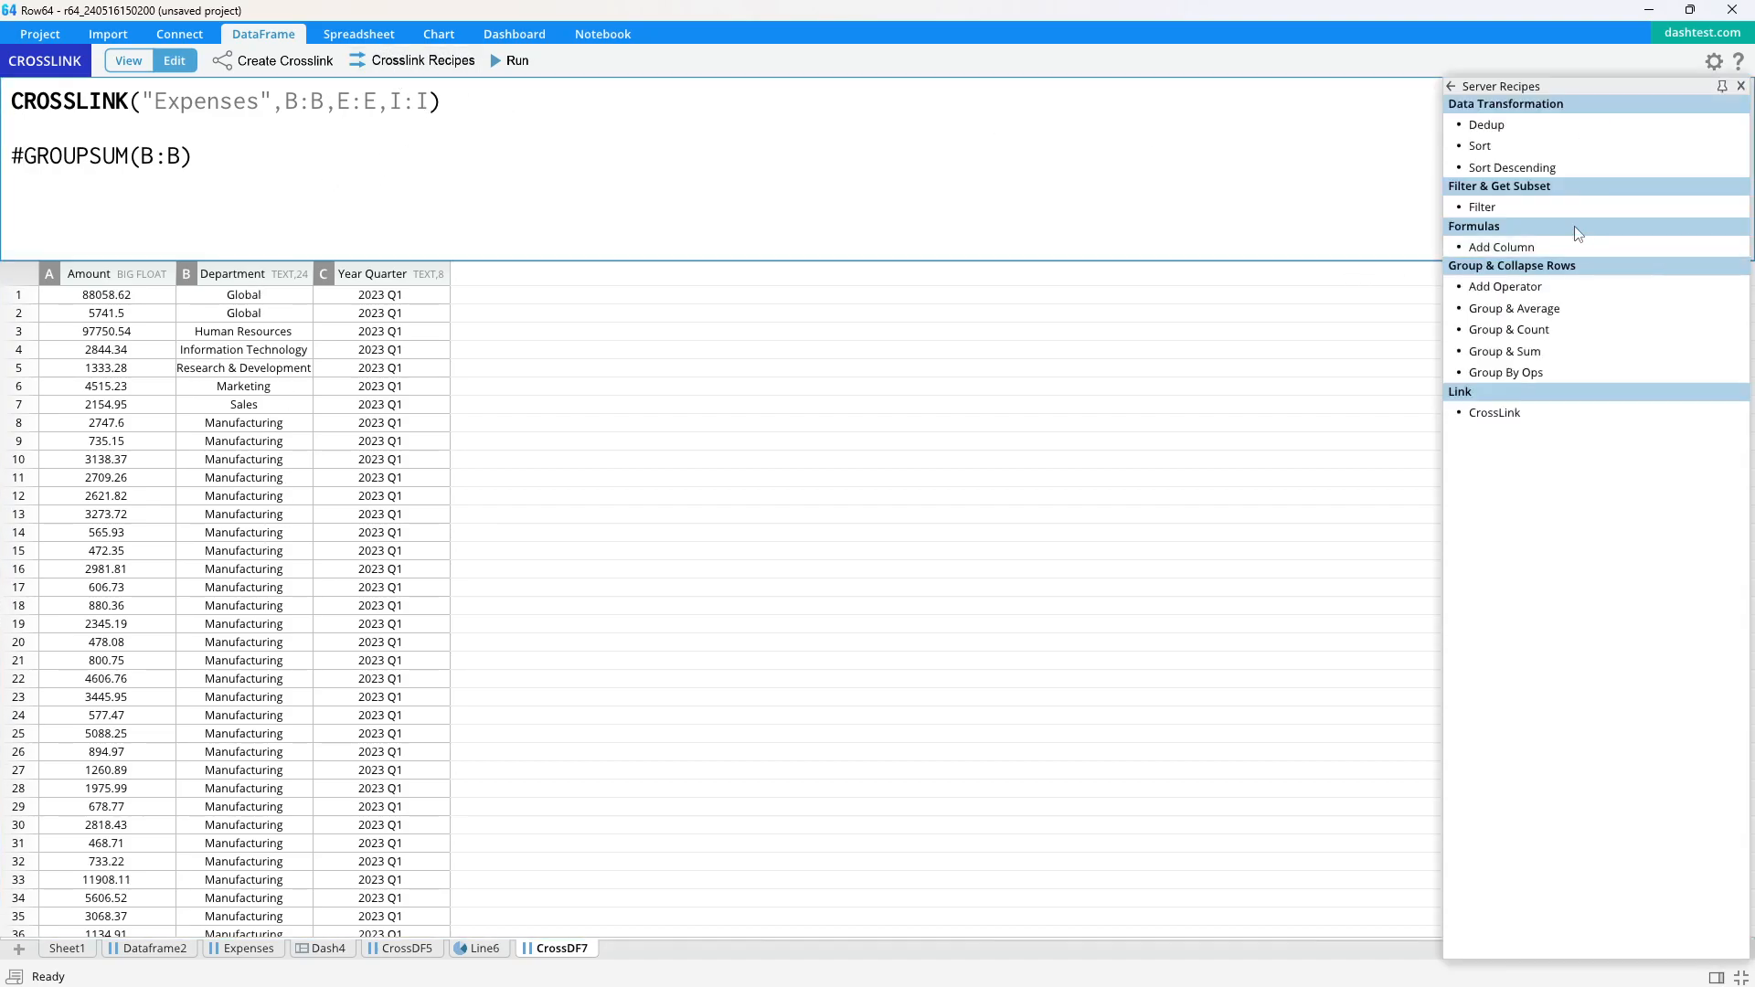
pyautogui.click(1504, 207)
pyautogui.moveTo(325, 184); pyautogui.dragTo(5, 230)
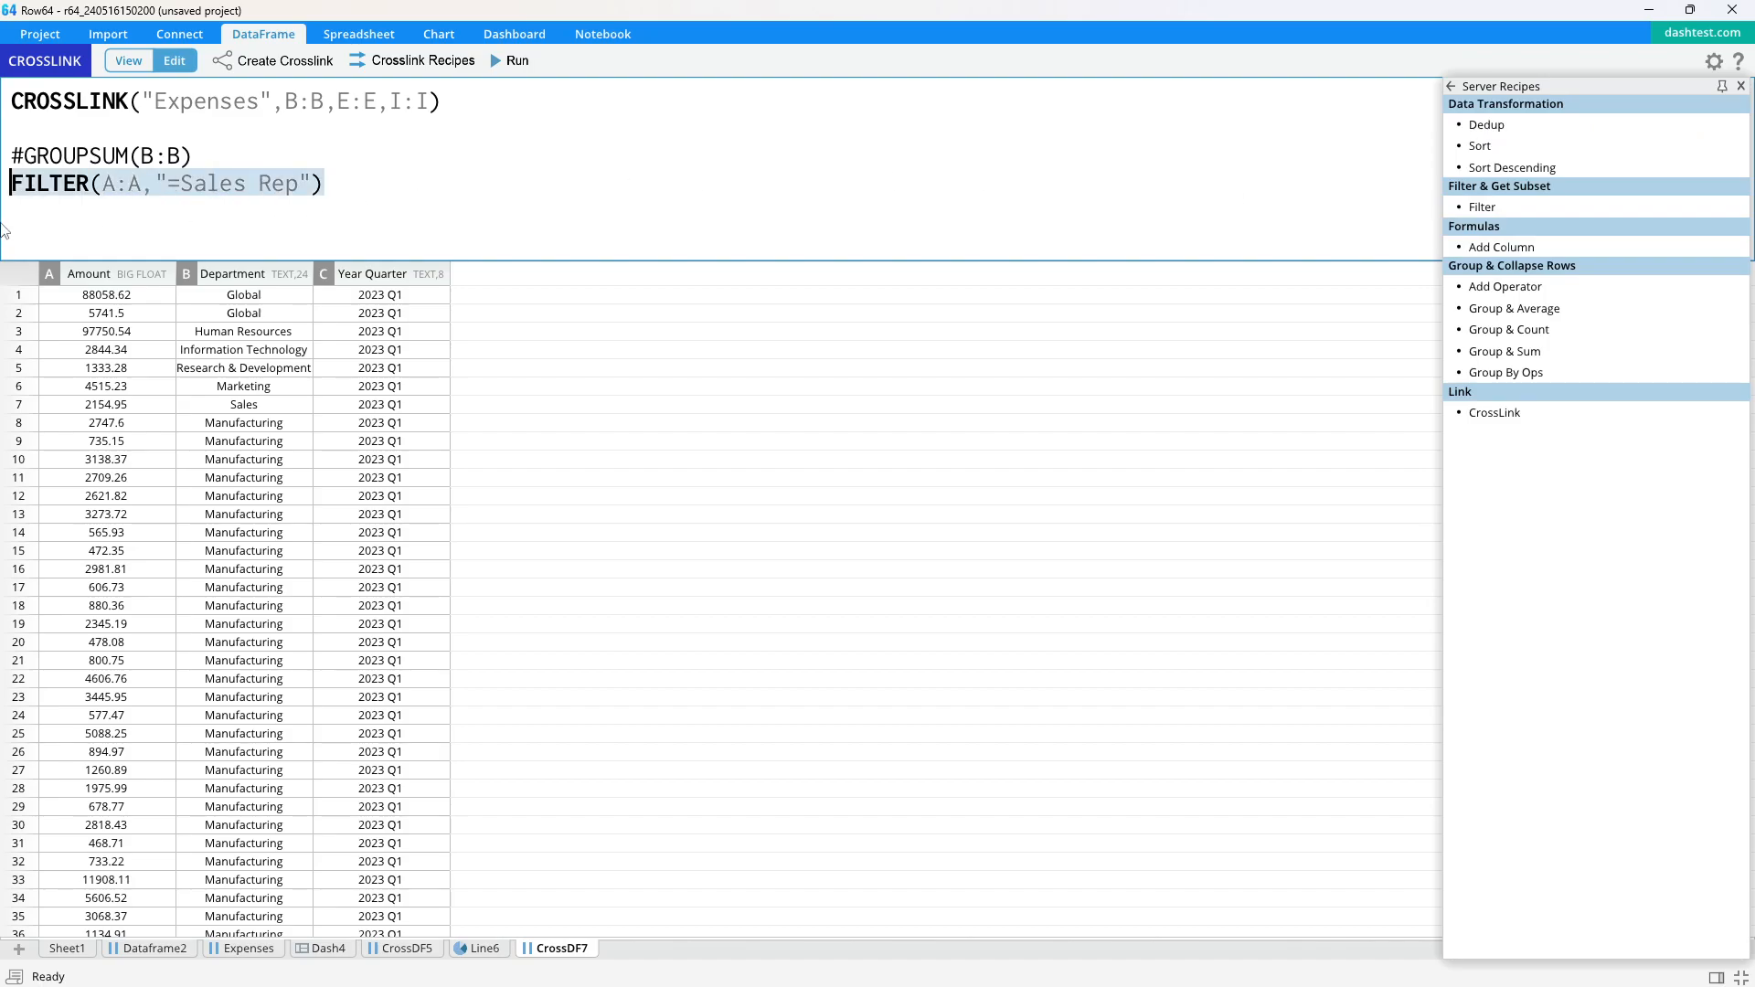
pyautogui.hotkey('ctrl', 'x')
pyautogui.click(101, 139)
pyautogui.hotkey('ctrl', 'v')
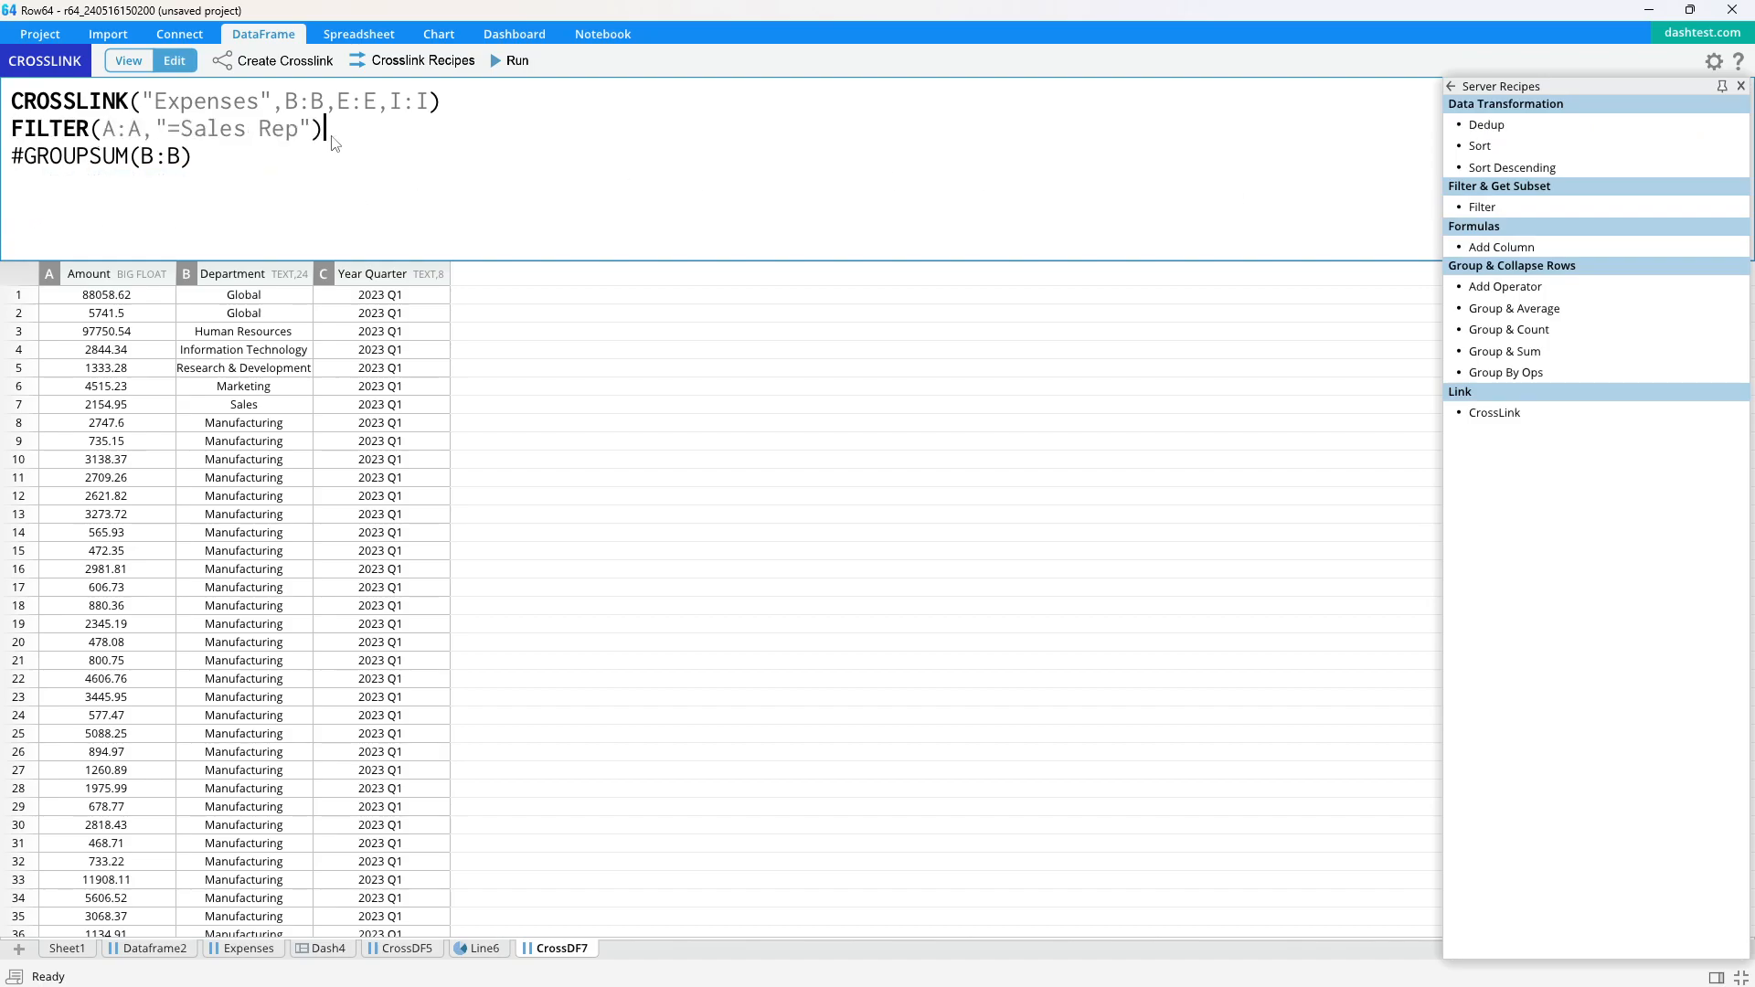
pyautogui.click(1741, 86)
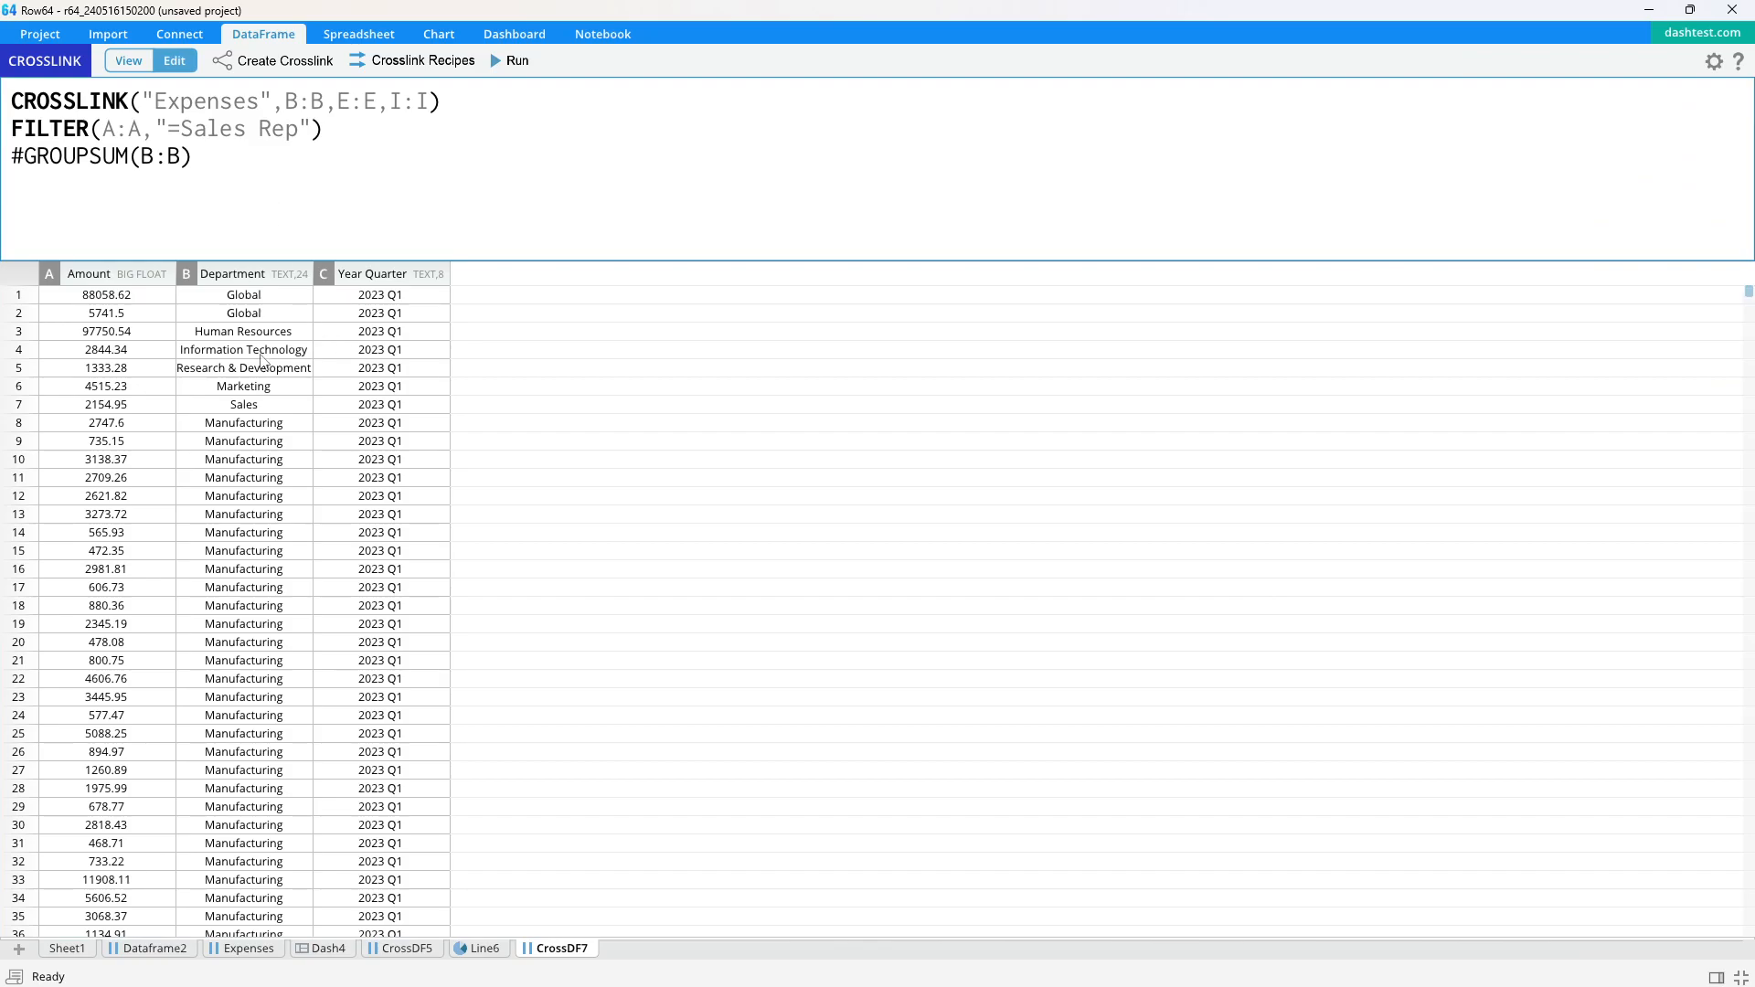
# - Replace the filter's Sales Rep criterion with Manufacturing, copied from the Department column, and run the formulas
pyautogui.click(244, 426)
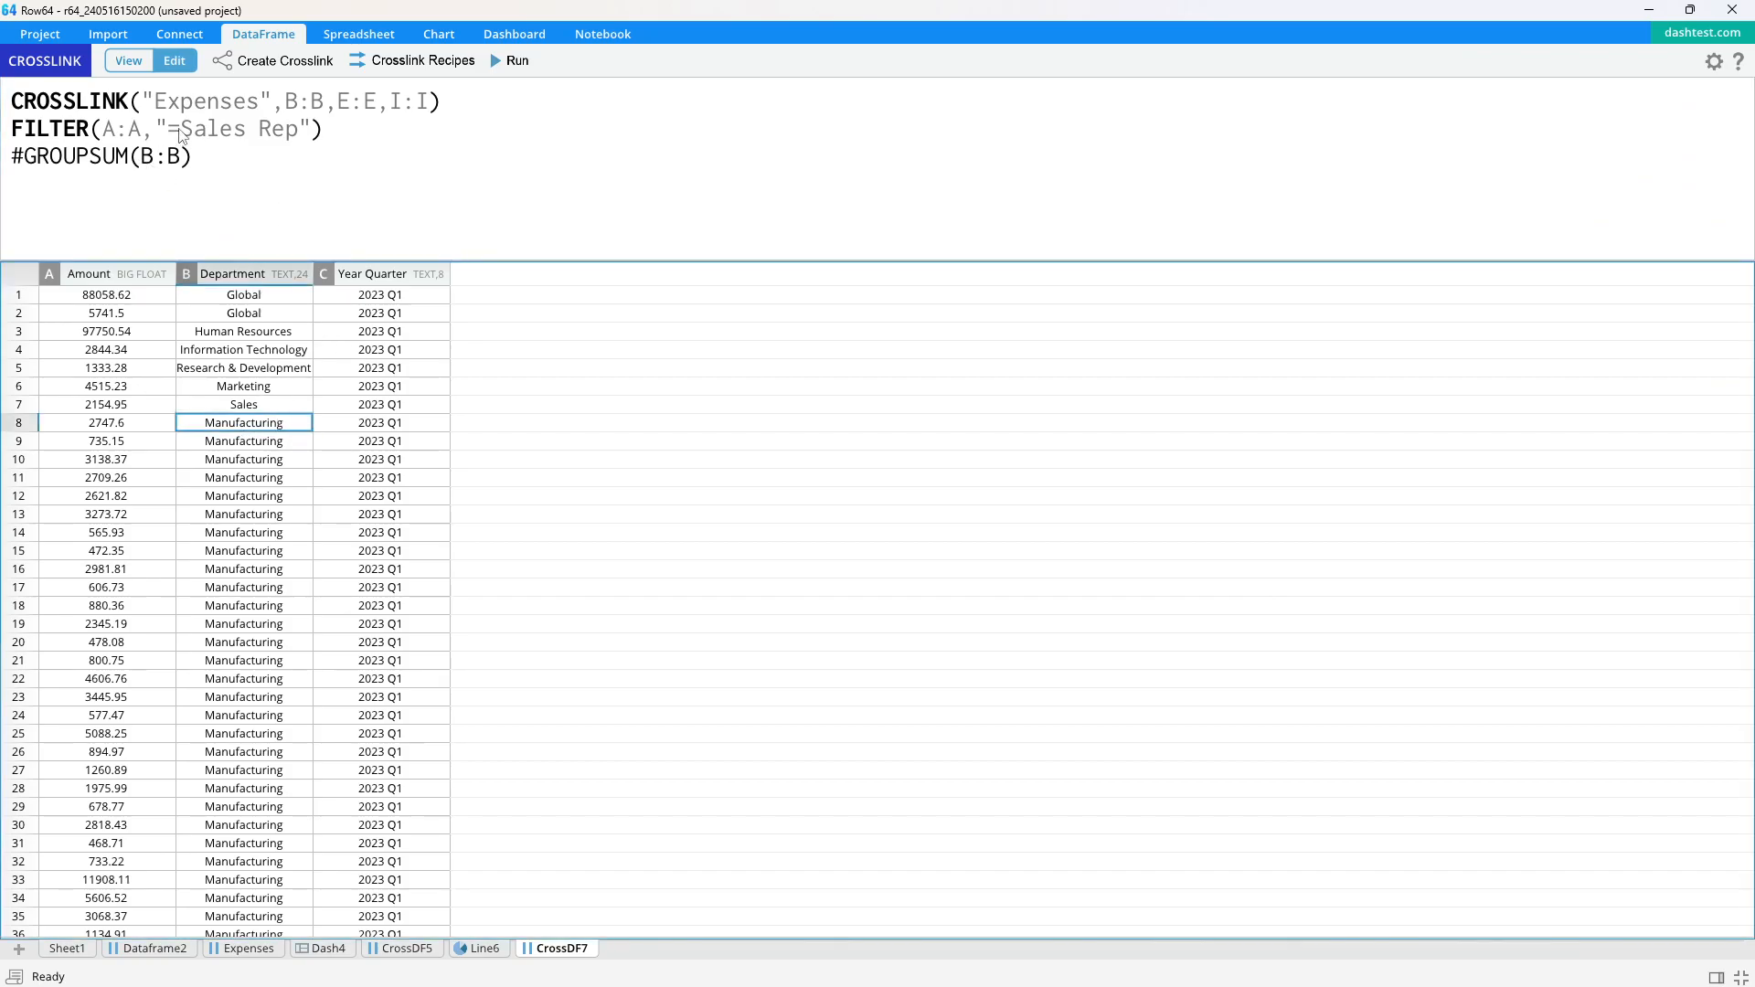
pyautogui.moveTo(181, 135); pyautogui.dragTo(306, 135)
pyautogui.hotkey('ctrl', 'v')
pyautogui.click(510, 60)
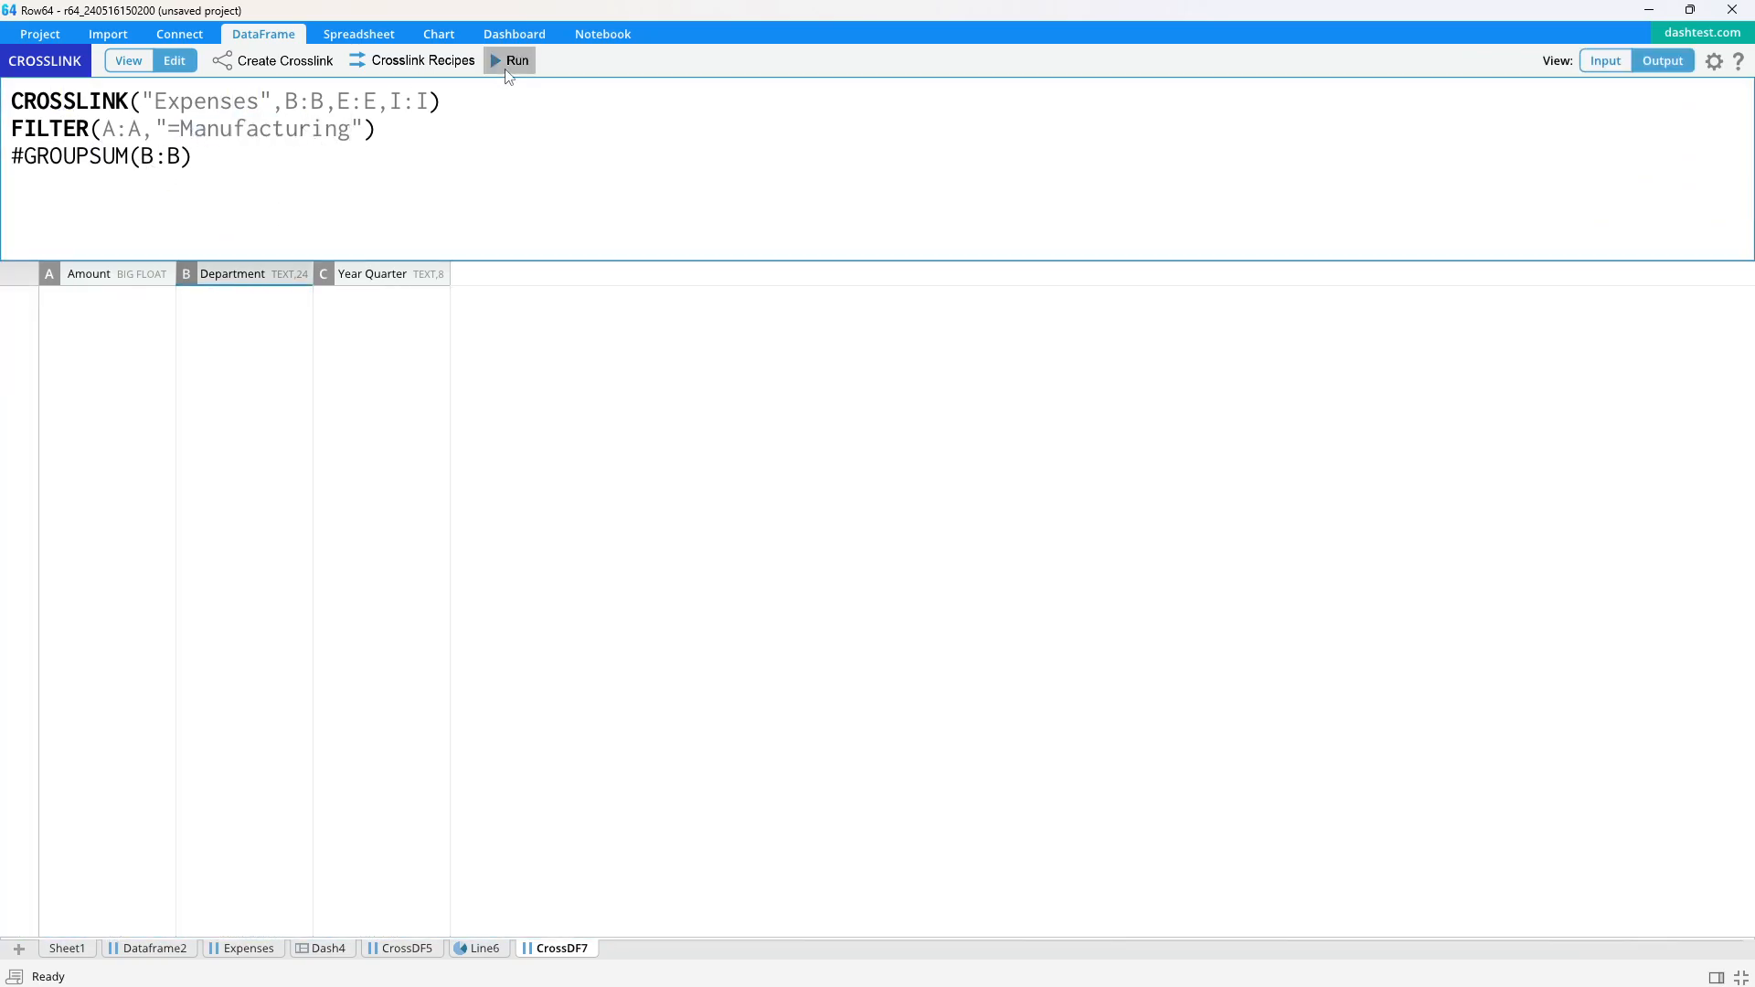
# - Show the crosslink's input data, set the filter column to Department (B:B) and run the formulas
pyautogui.click(406, 189)
pyautogui.click(1600, 383)
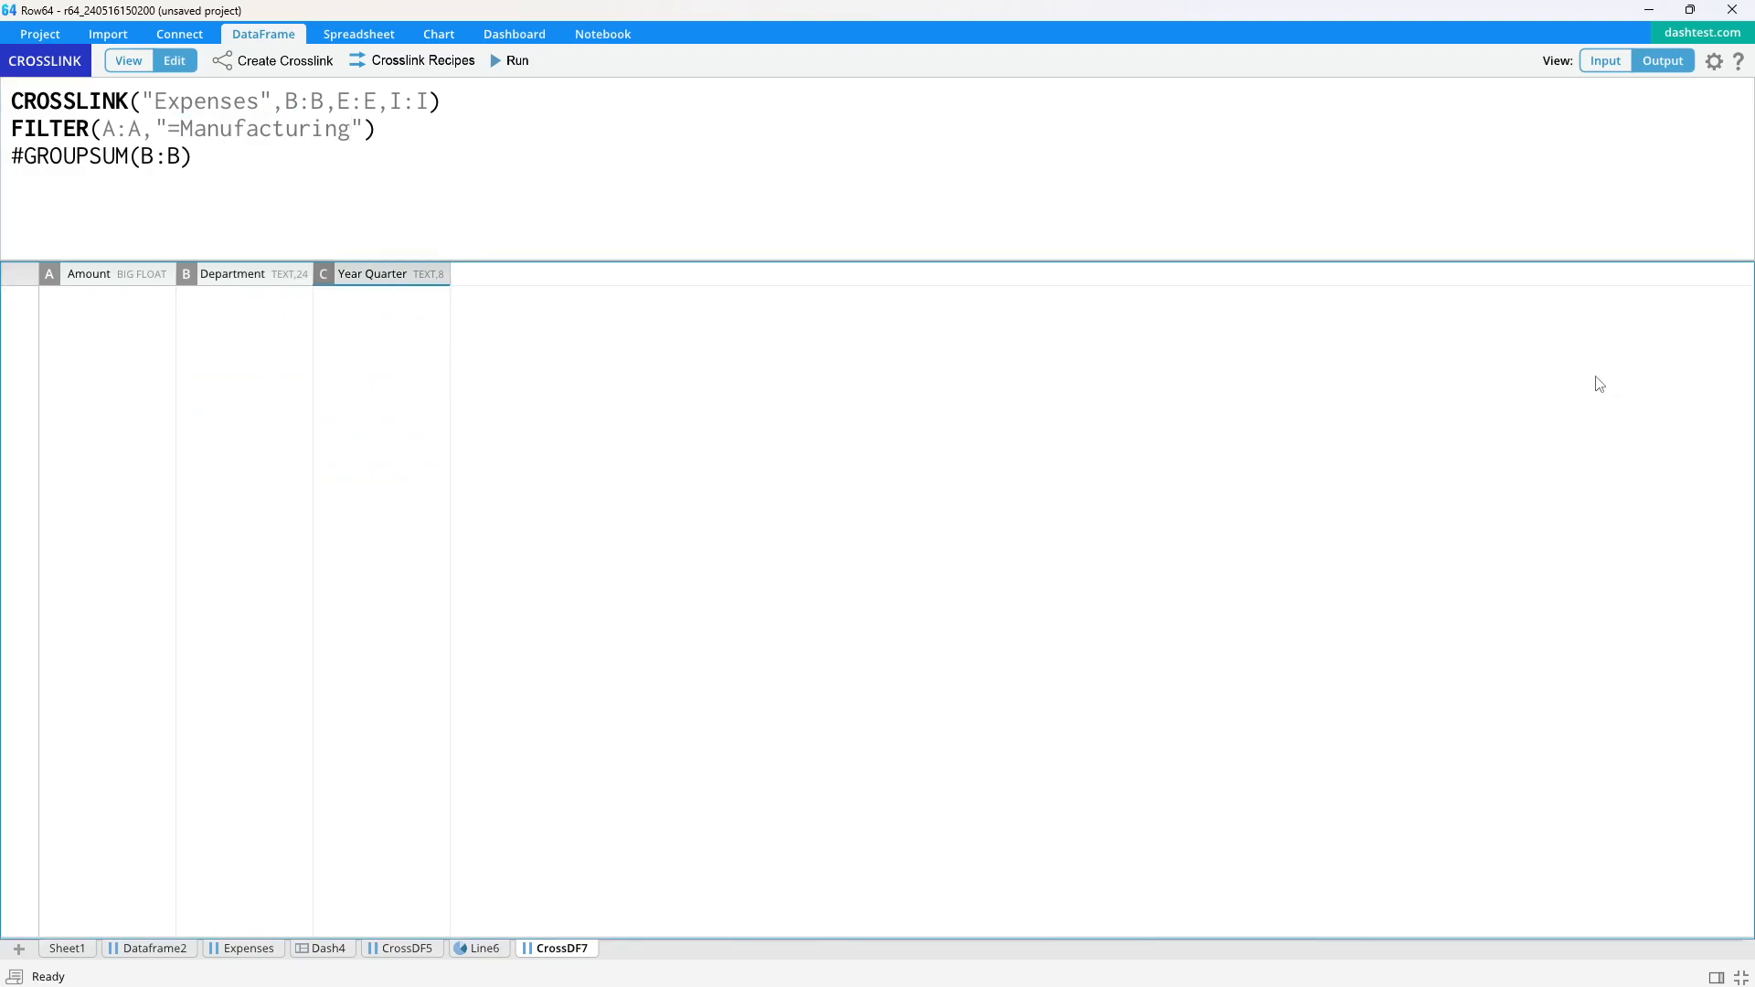
pyautogui.click(306, 186)
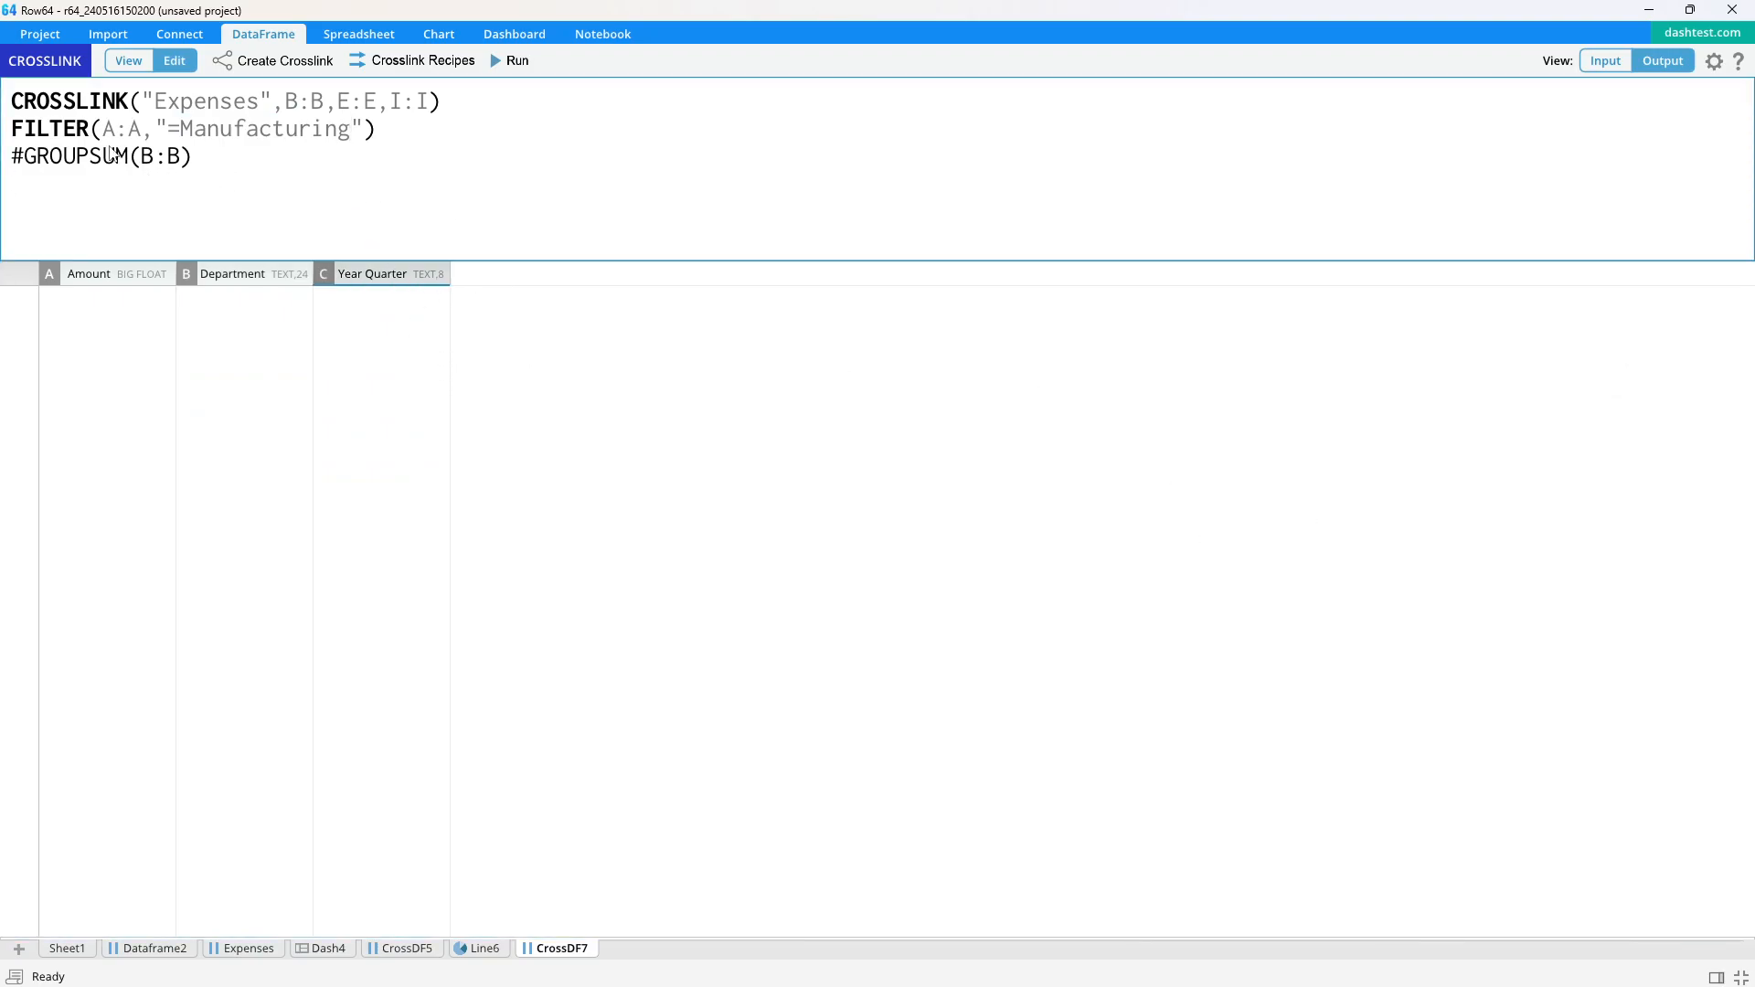
pyautogui.click(1591, 66)
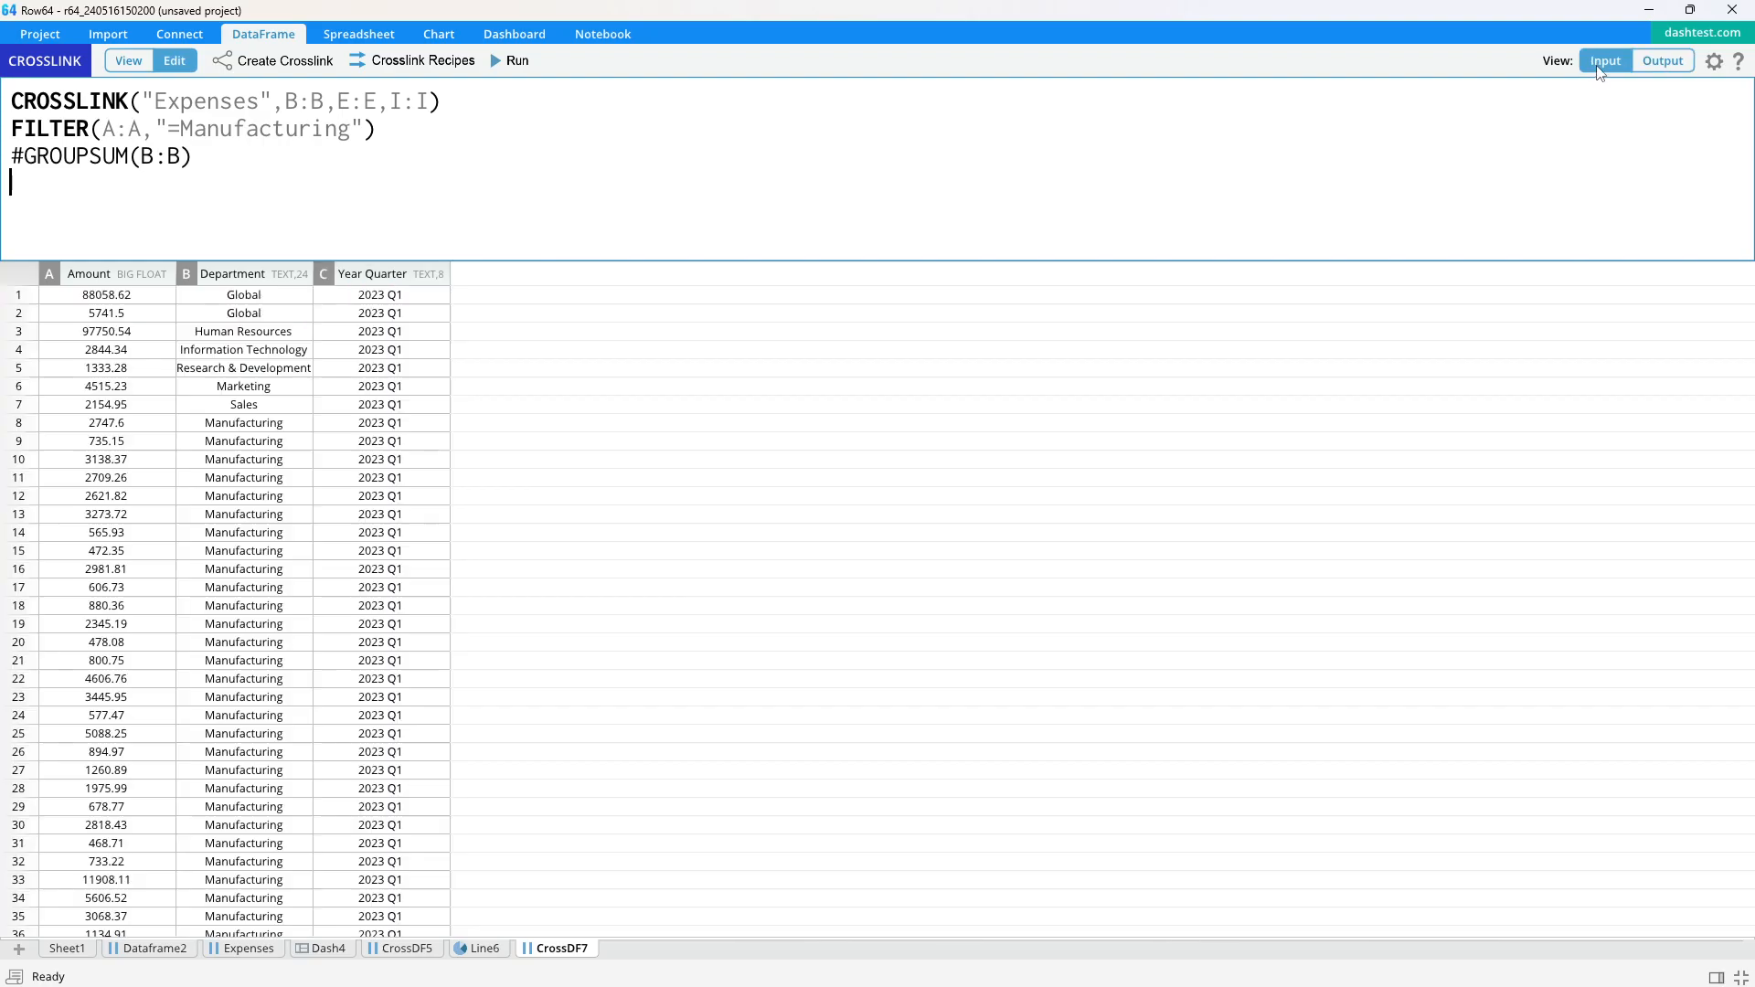
pyautogui.click(115, 128)
pyautogui.click(263, 277)
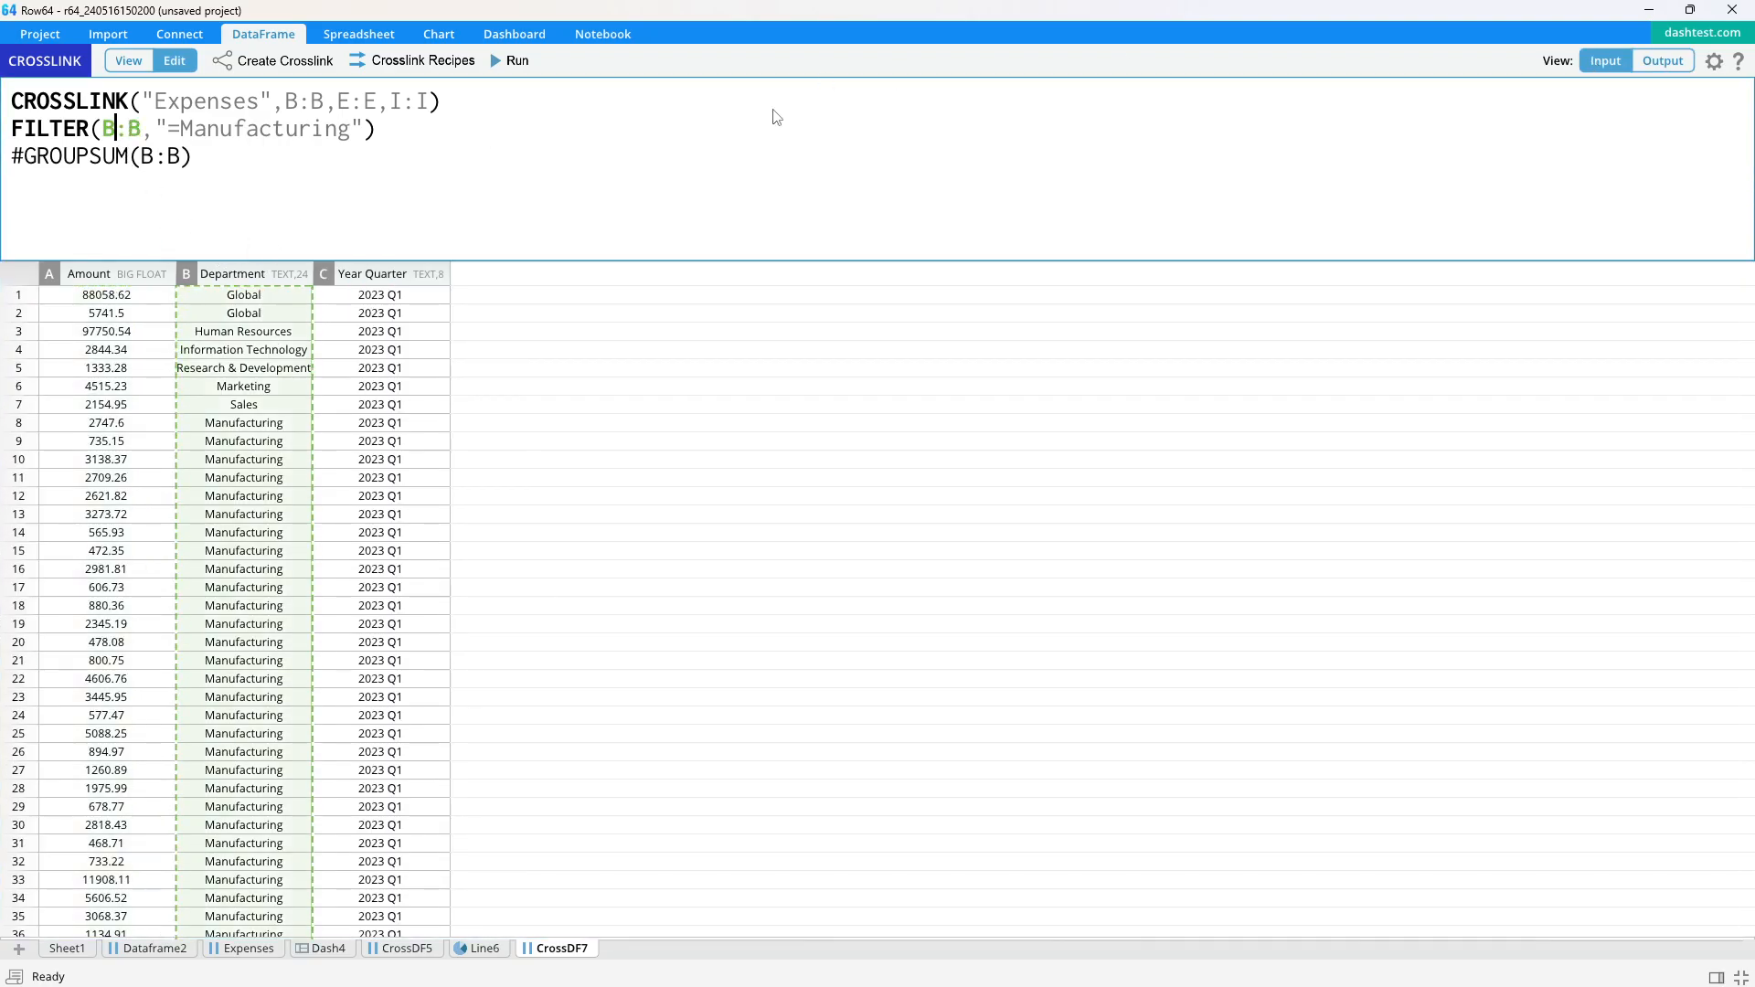
pyautogui.click(511, 61)
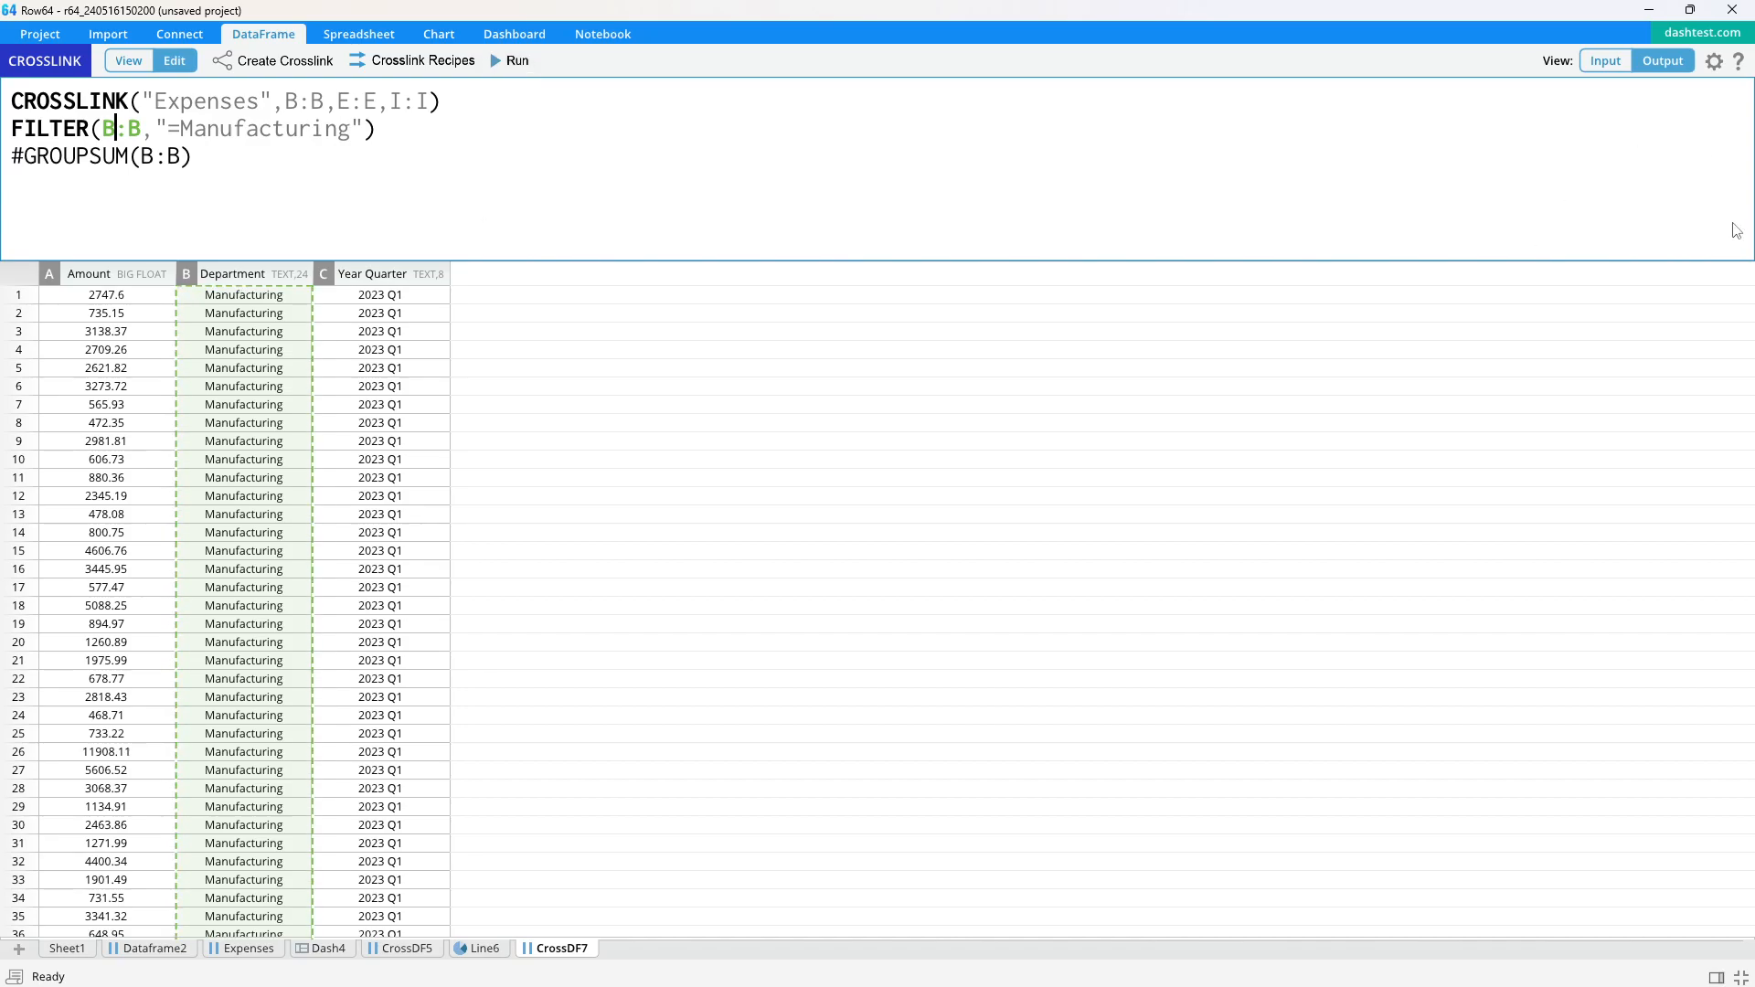
# - Examine the rows of the filtered output to check that only the Manufacturing department is included
pyautogui.click(1460, 365)
pyautogui.scroll(-12, 1747, 294)
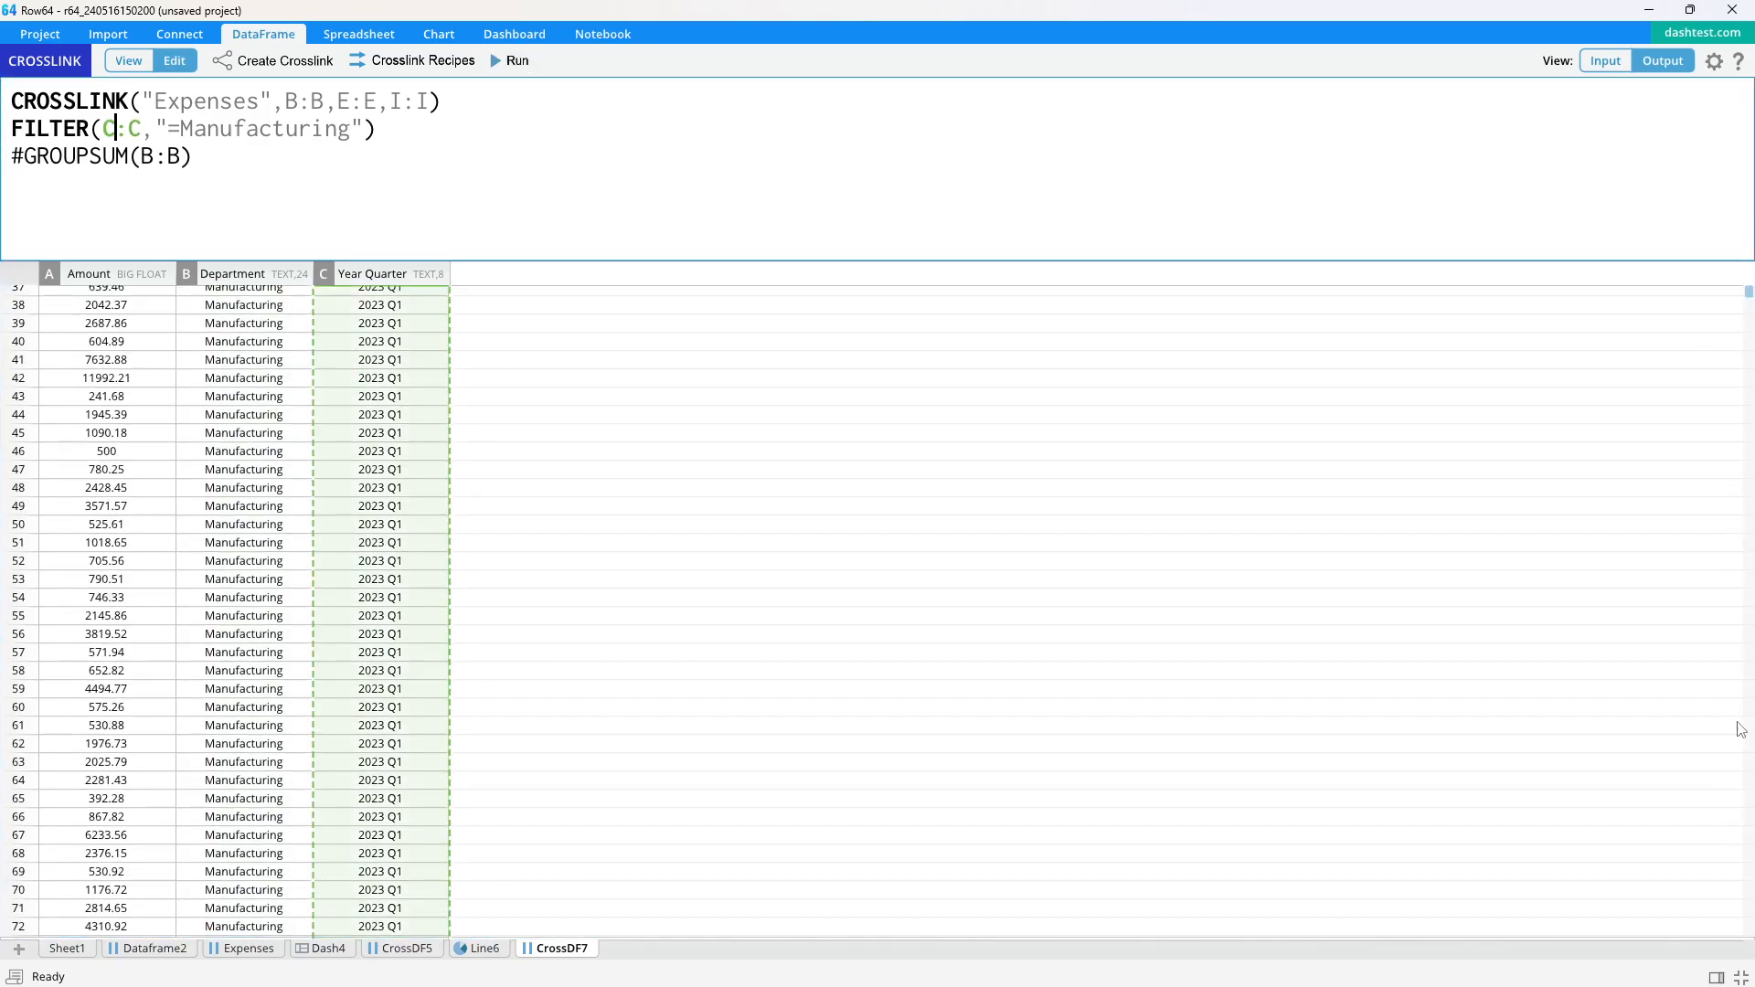
pyautogui.moveTo(1747, 295)
pyautogui.mouseDown()
pyautogui.moveTo(1748, 823)
pyautogui.moveTo(1744, 279)
pyautogui.mouseUp()
pyautogui.click(704, 183)
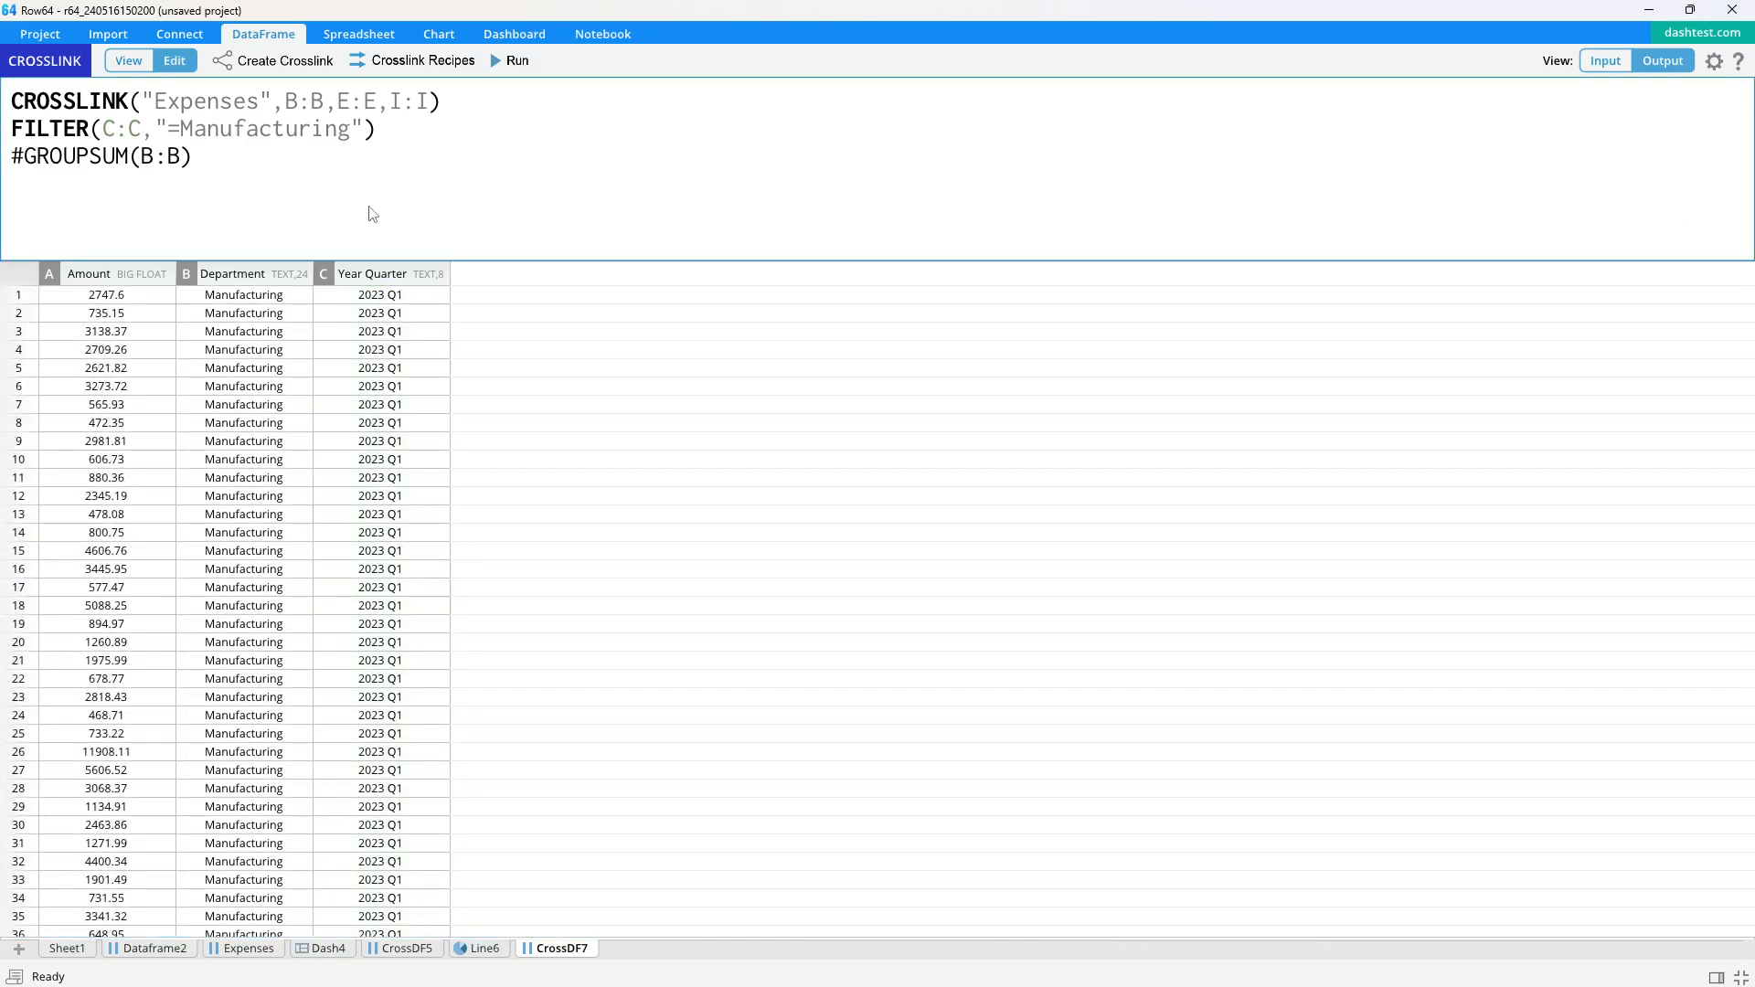
# - Reactivate the GROUPSUM line by removing its # comment mark and run the formulas
pyautogui.moveTo(220, 185); pyautogui.dragTo(20, 157)
pyautogui.click(20, 157)
pyautogui.press('BackSpace')
pyautogui.click(512, 64)
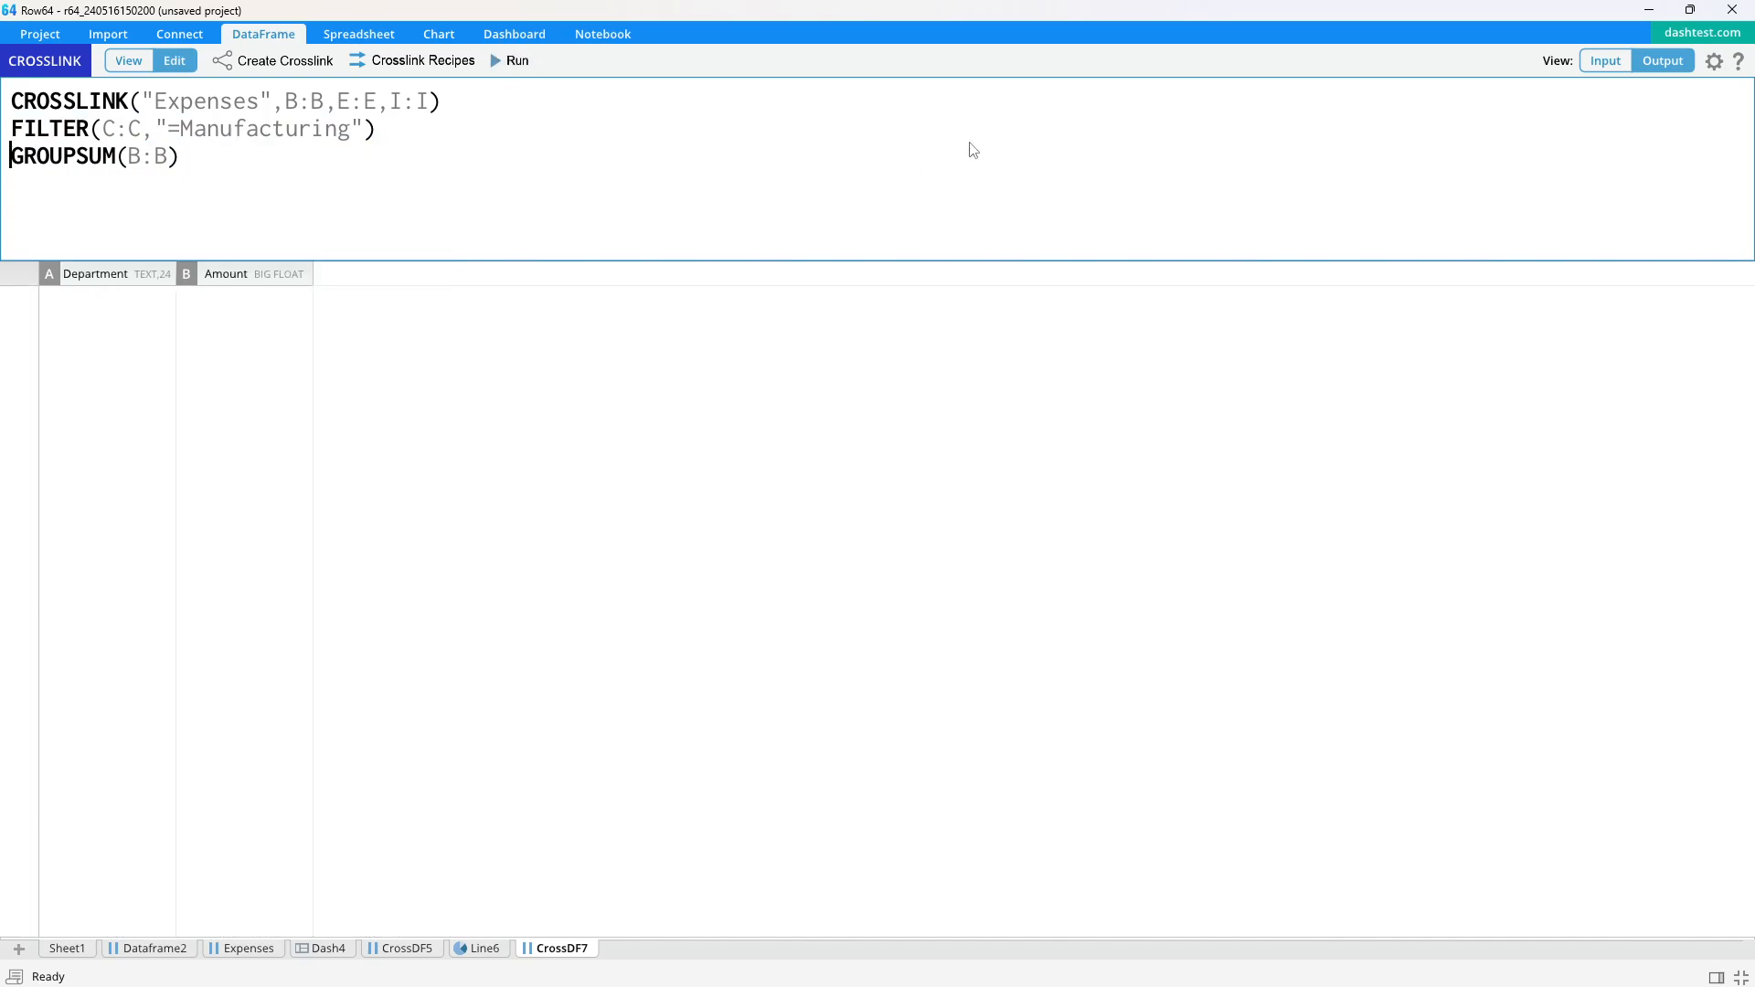
# - Try to group the sums by the Year Quarter column (C:C) in the GROUPSUM line and run the formulas
pyautogui.click(1607, 62)
pyautogui.click(156, 157)
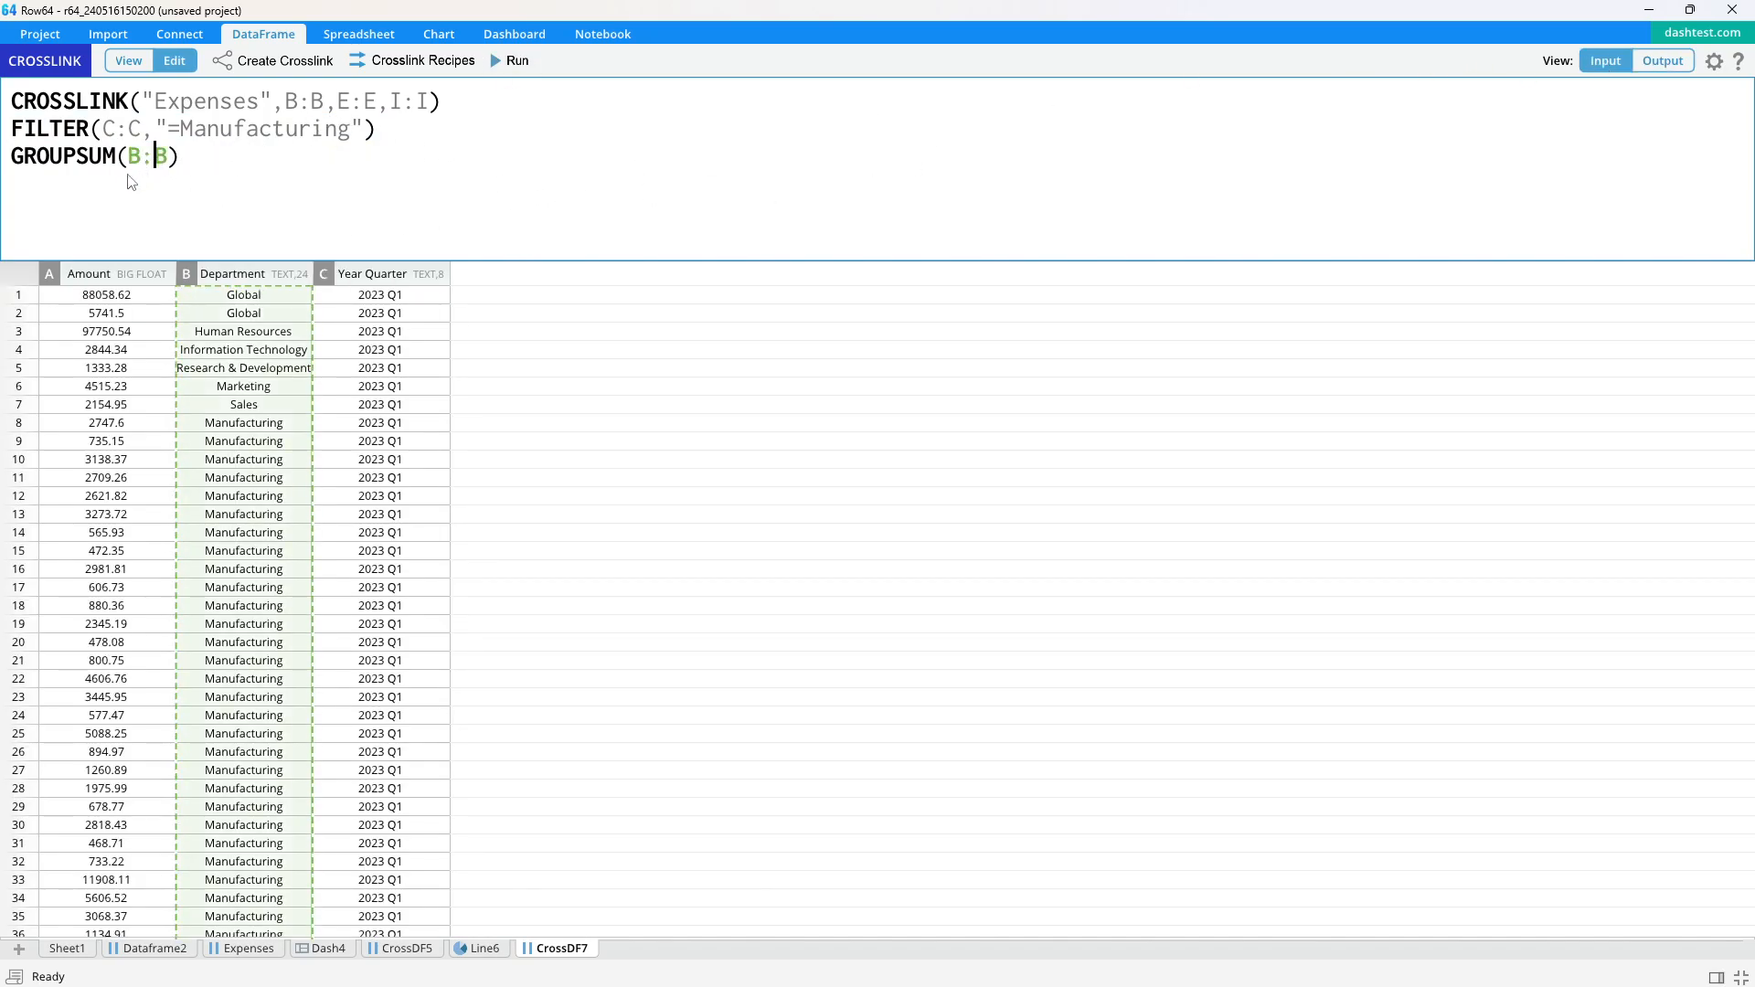
pyautogui.click(284, 189)
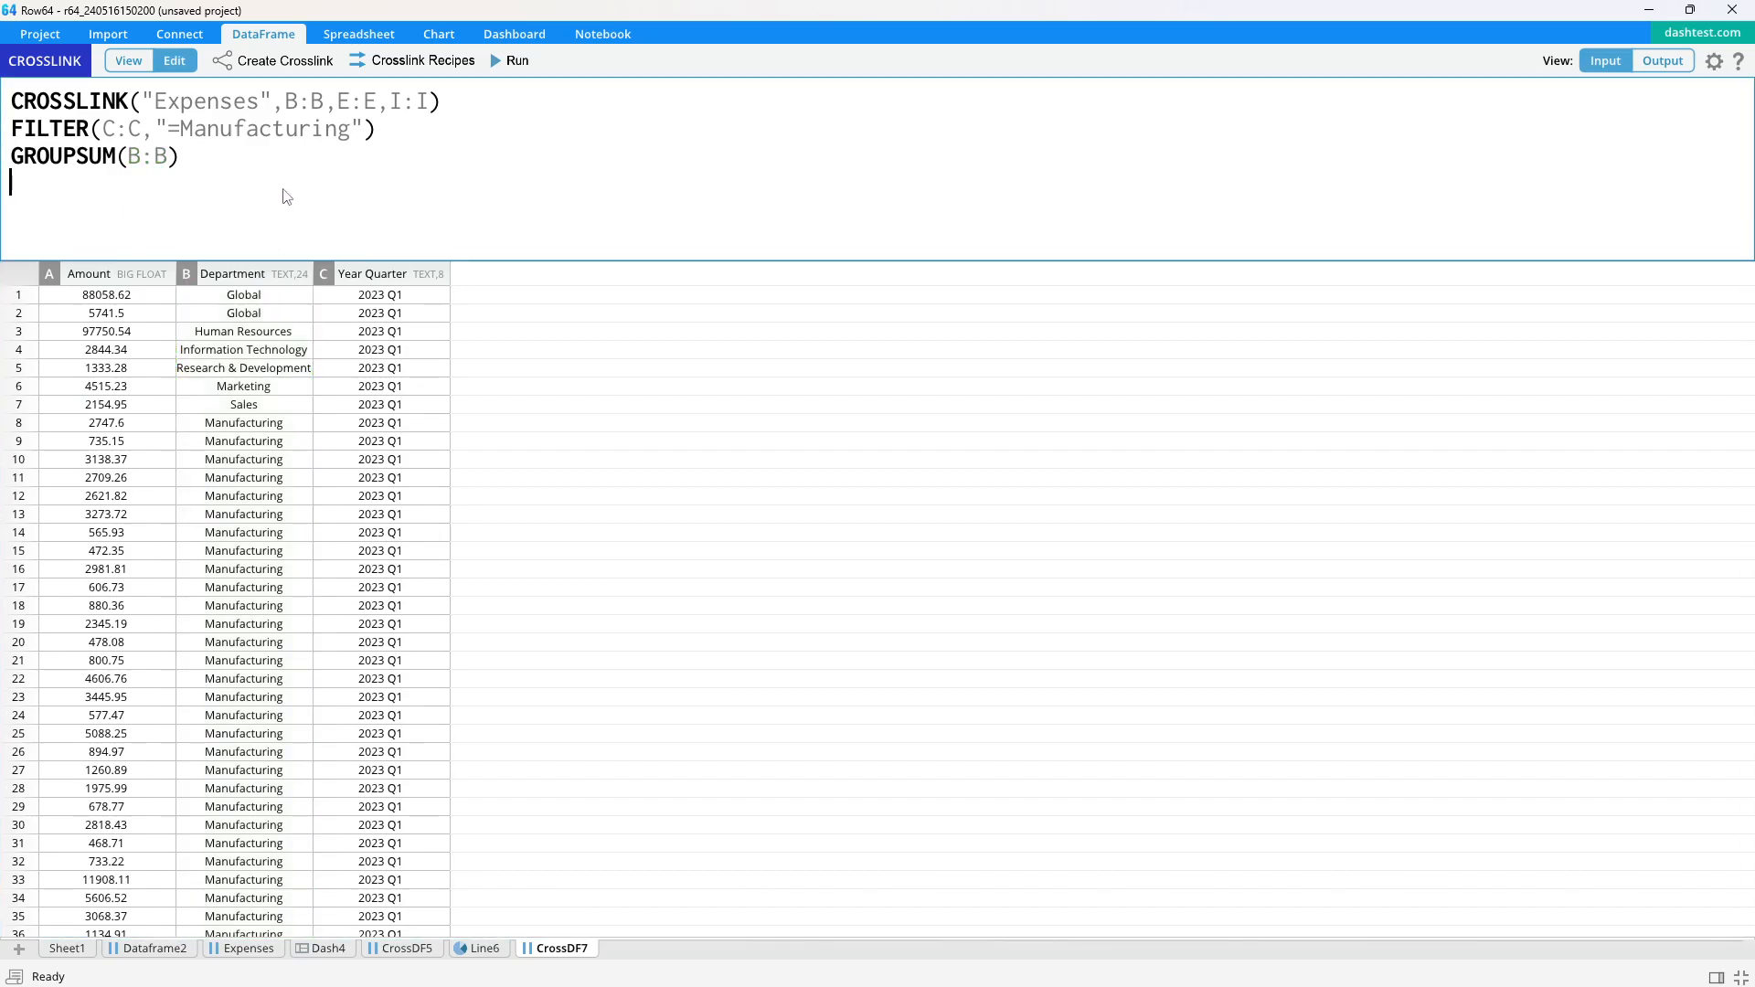
pyautogui.click(388, 274)
pyautogui.click(155, 160)
pyautogui.click(377, 274)
pyautogui.click(514, 66)
pyautogui.click(333, 376)
pyautogui.click(363, 227)
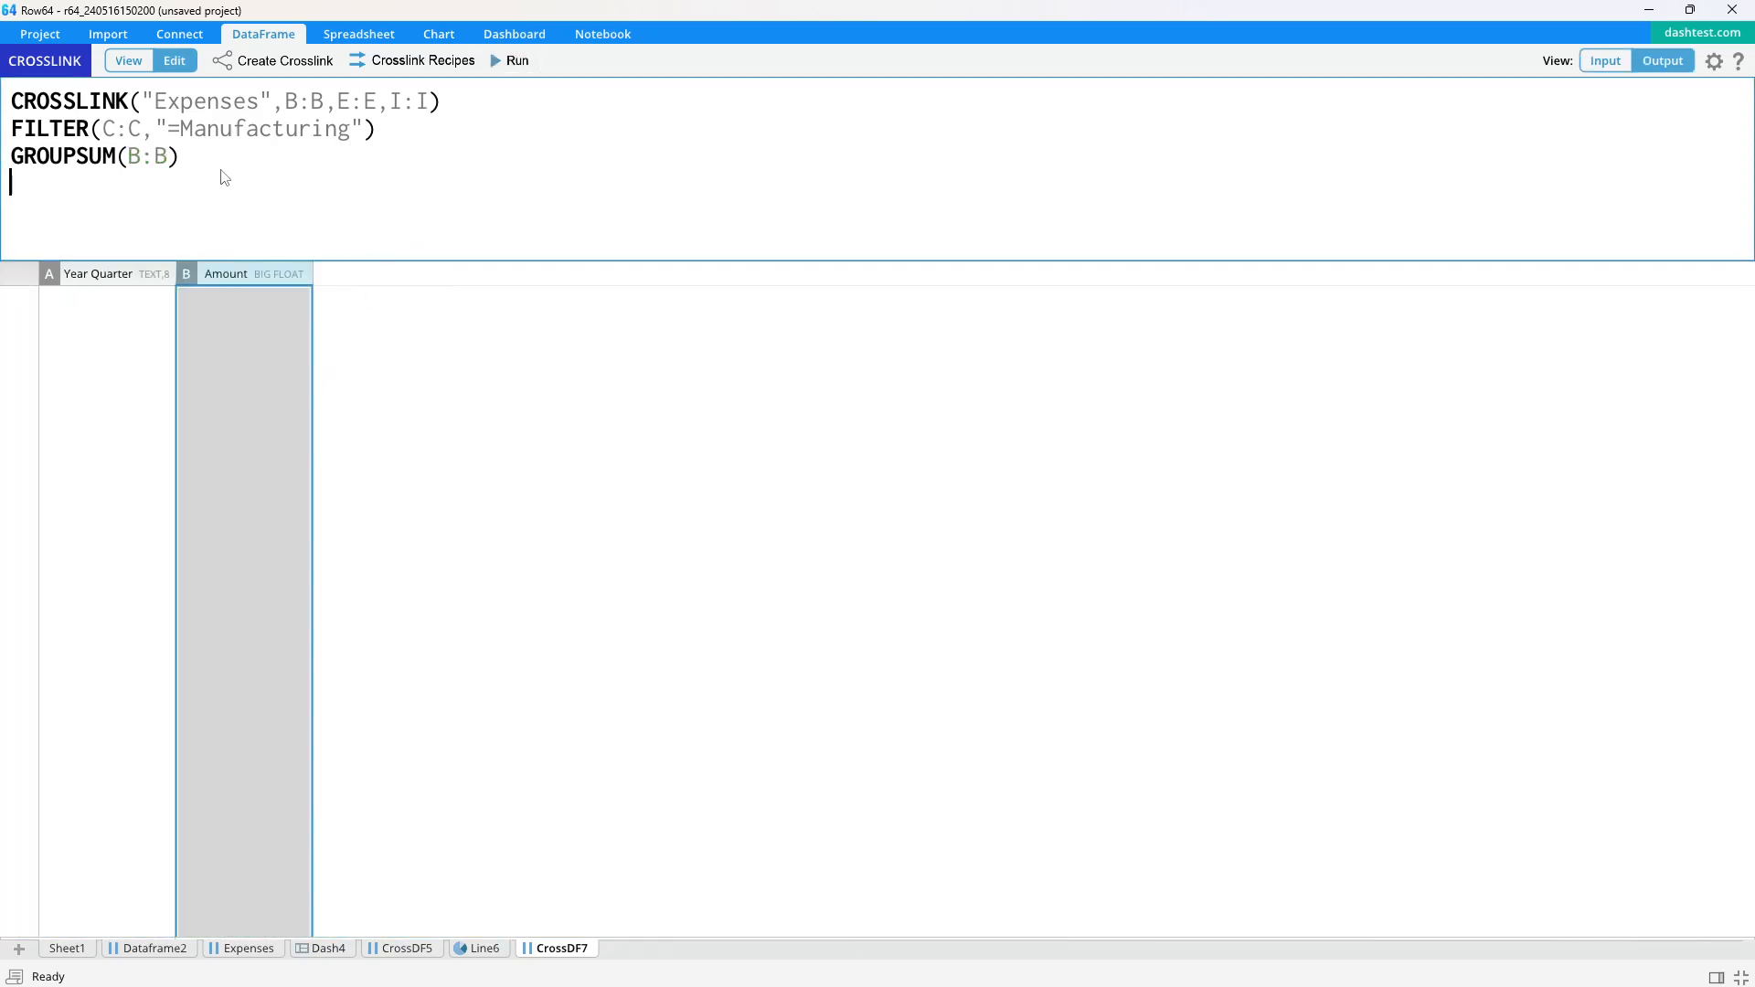
# - Comment out the GROUPSUM line again with # and rerun the formulas
pyautogui.click(10, 155)
pyautogui.write('#')
pyautogui.click(505, 61)
pyautogui.click(1488, 143)
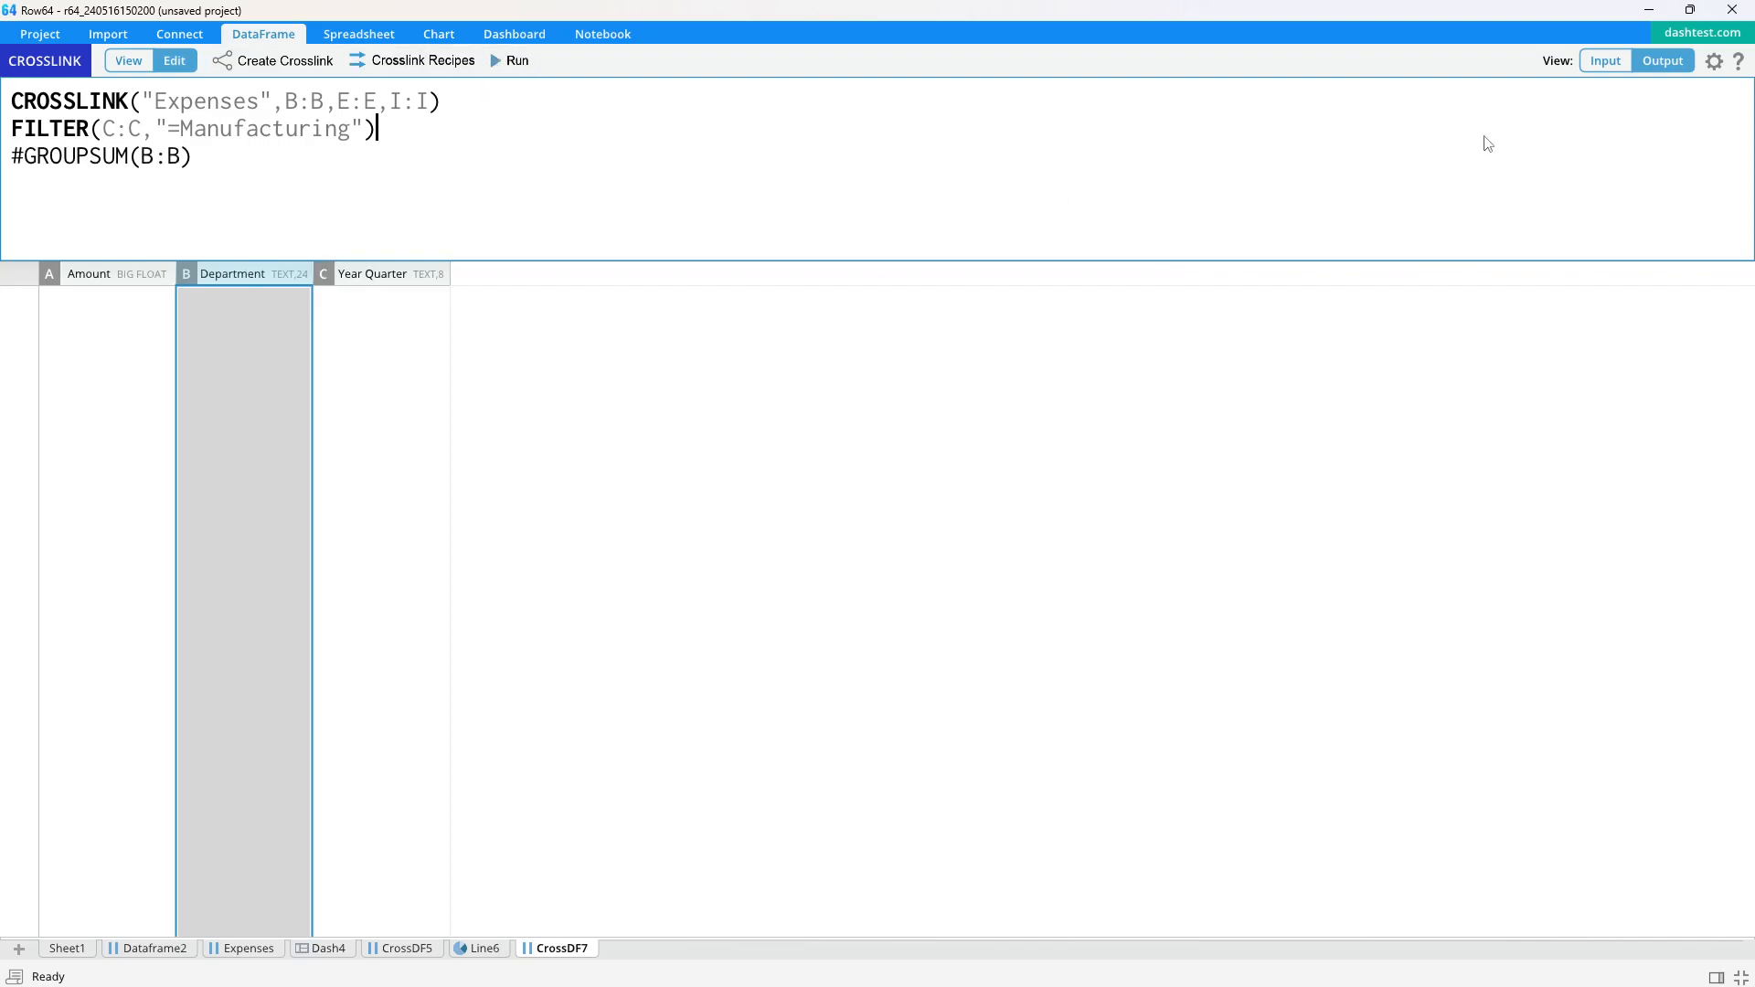
# - Point the FILTER line at the Department column (B:B) for Manufacturing and run the formulas
pyautogui.click(472, 145)
pyautogui.click(1611, 67)
pyautogui.click(1634, 67)
pyautogui.click(424, 140)
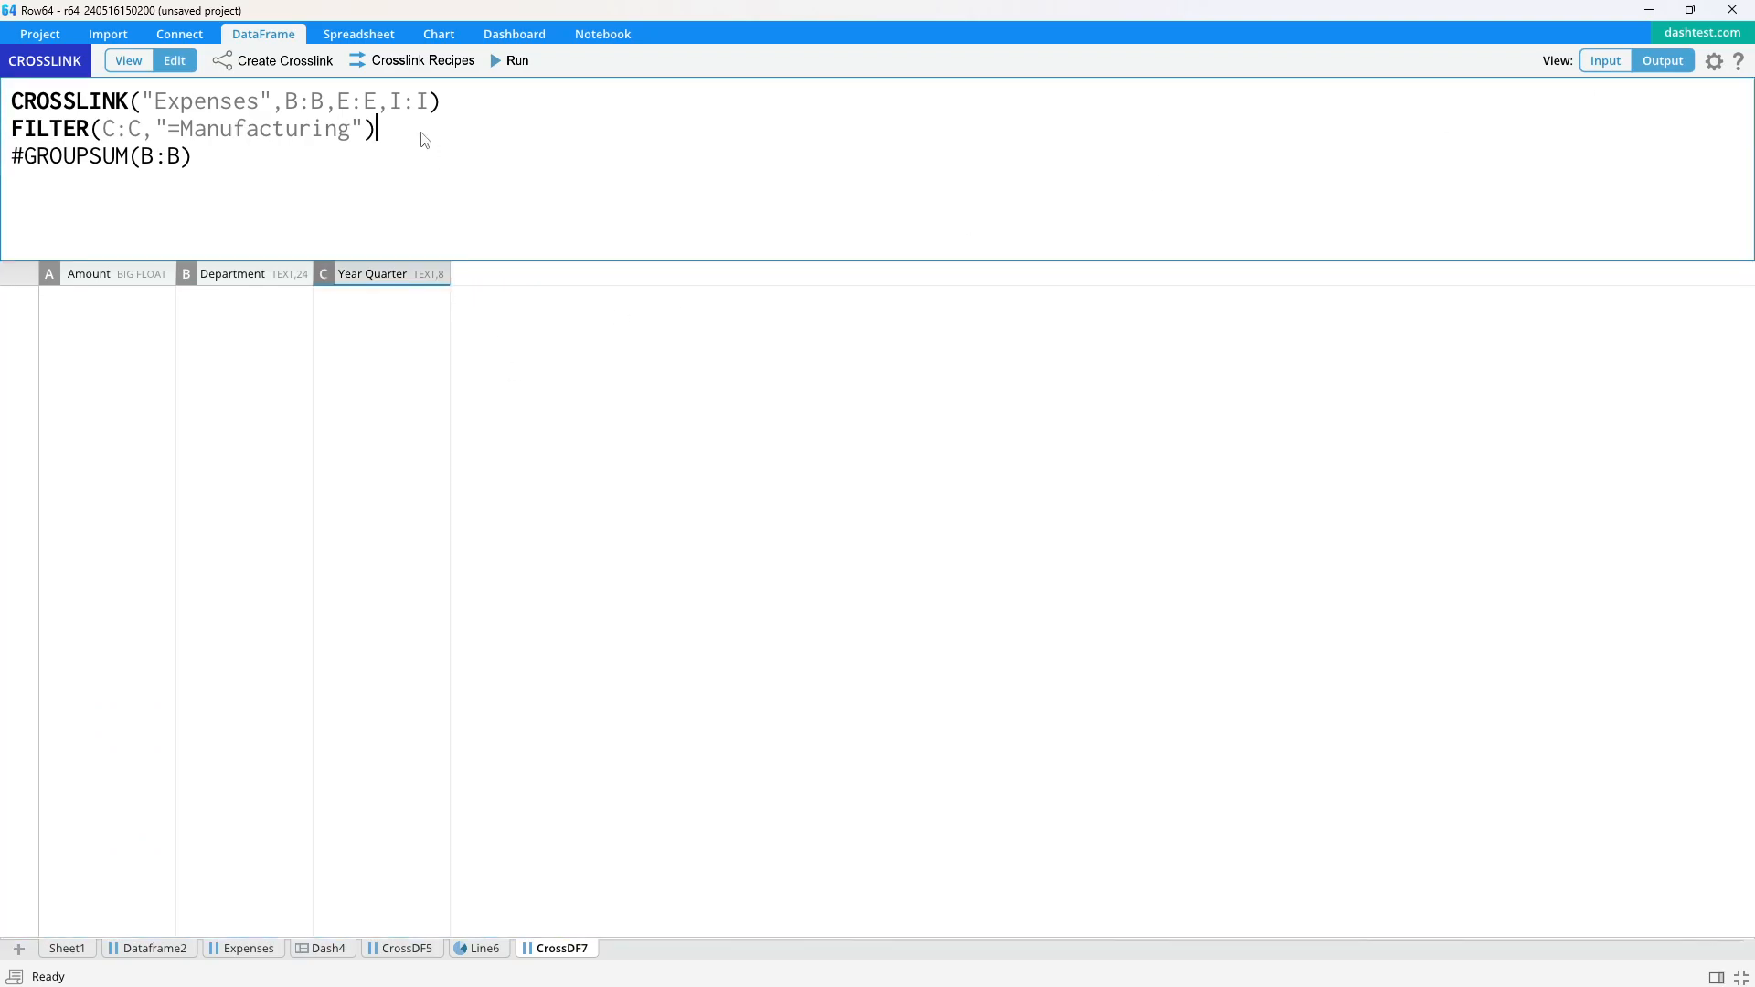
pyautogui.click(119, 132)
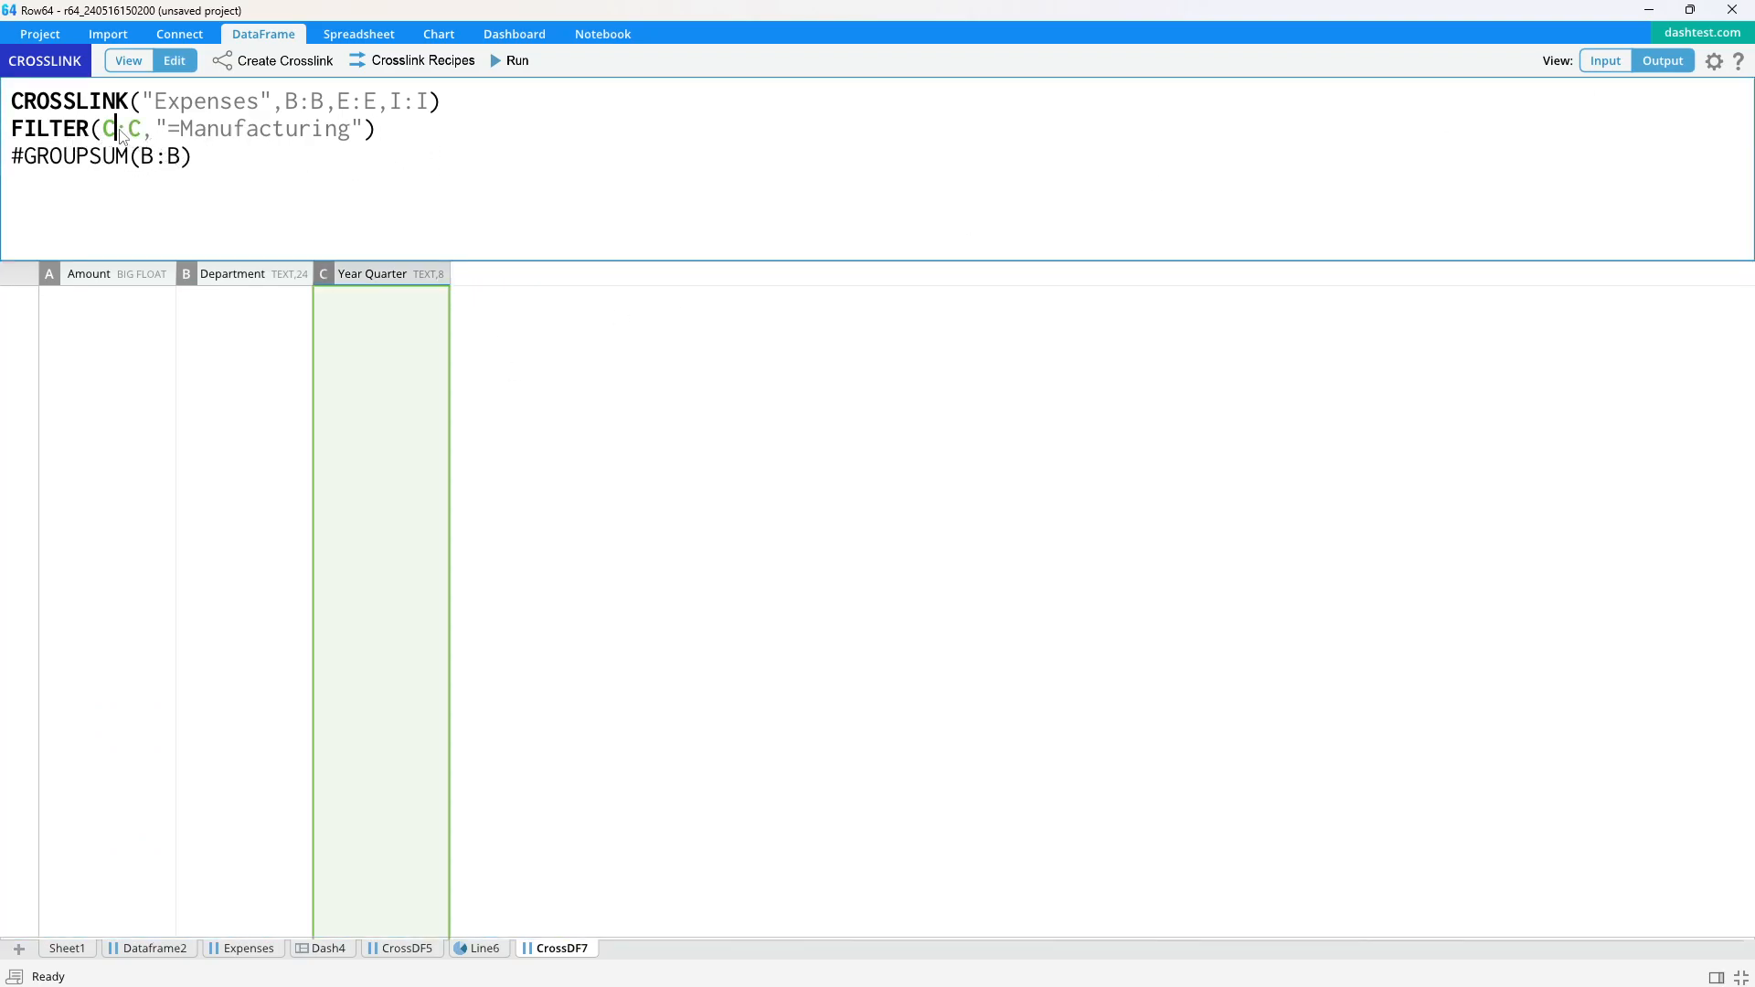
pyautogui.click(1600, 61)
pyautogui.click(245, 274)
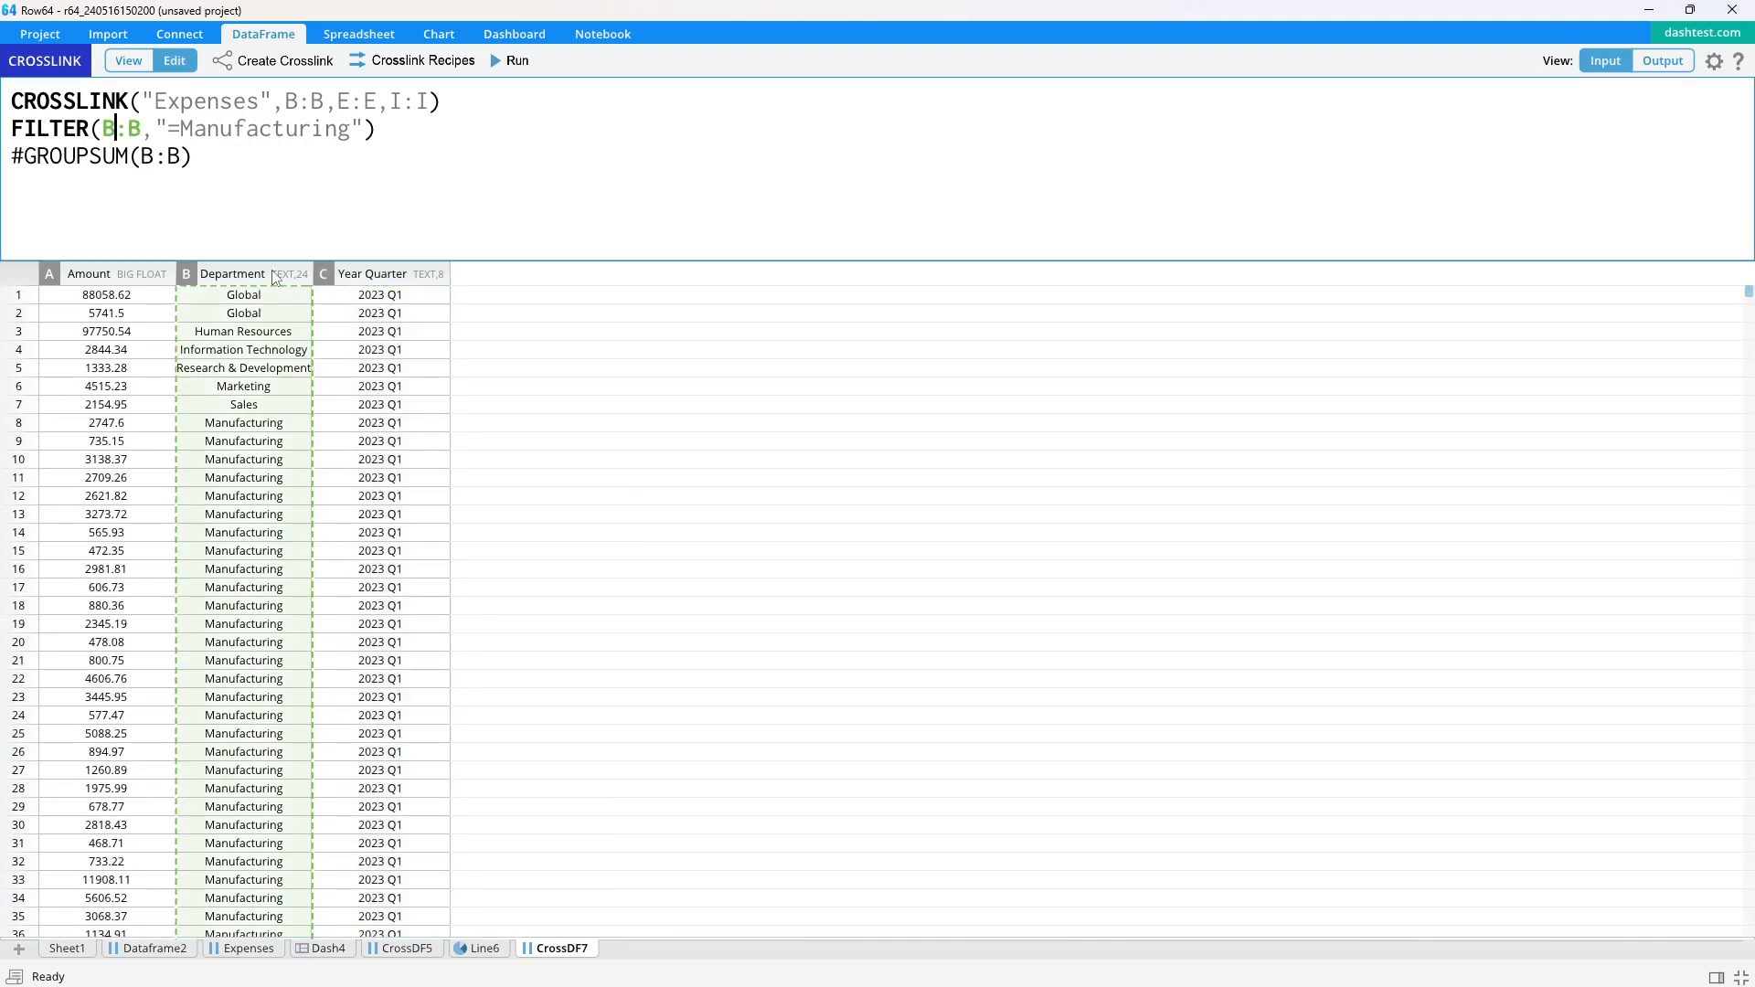
pyautogui.click(512, 62)
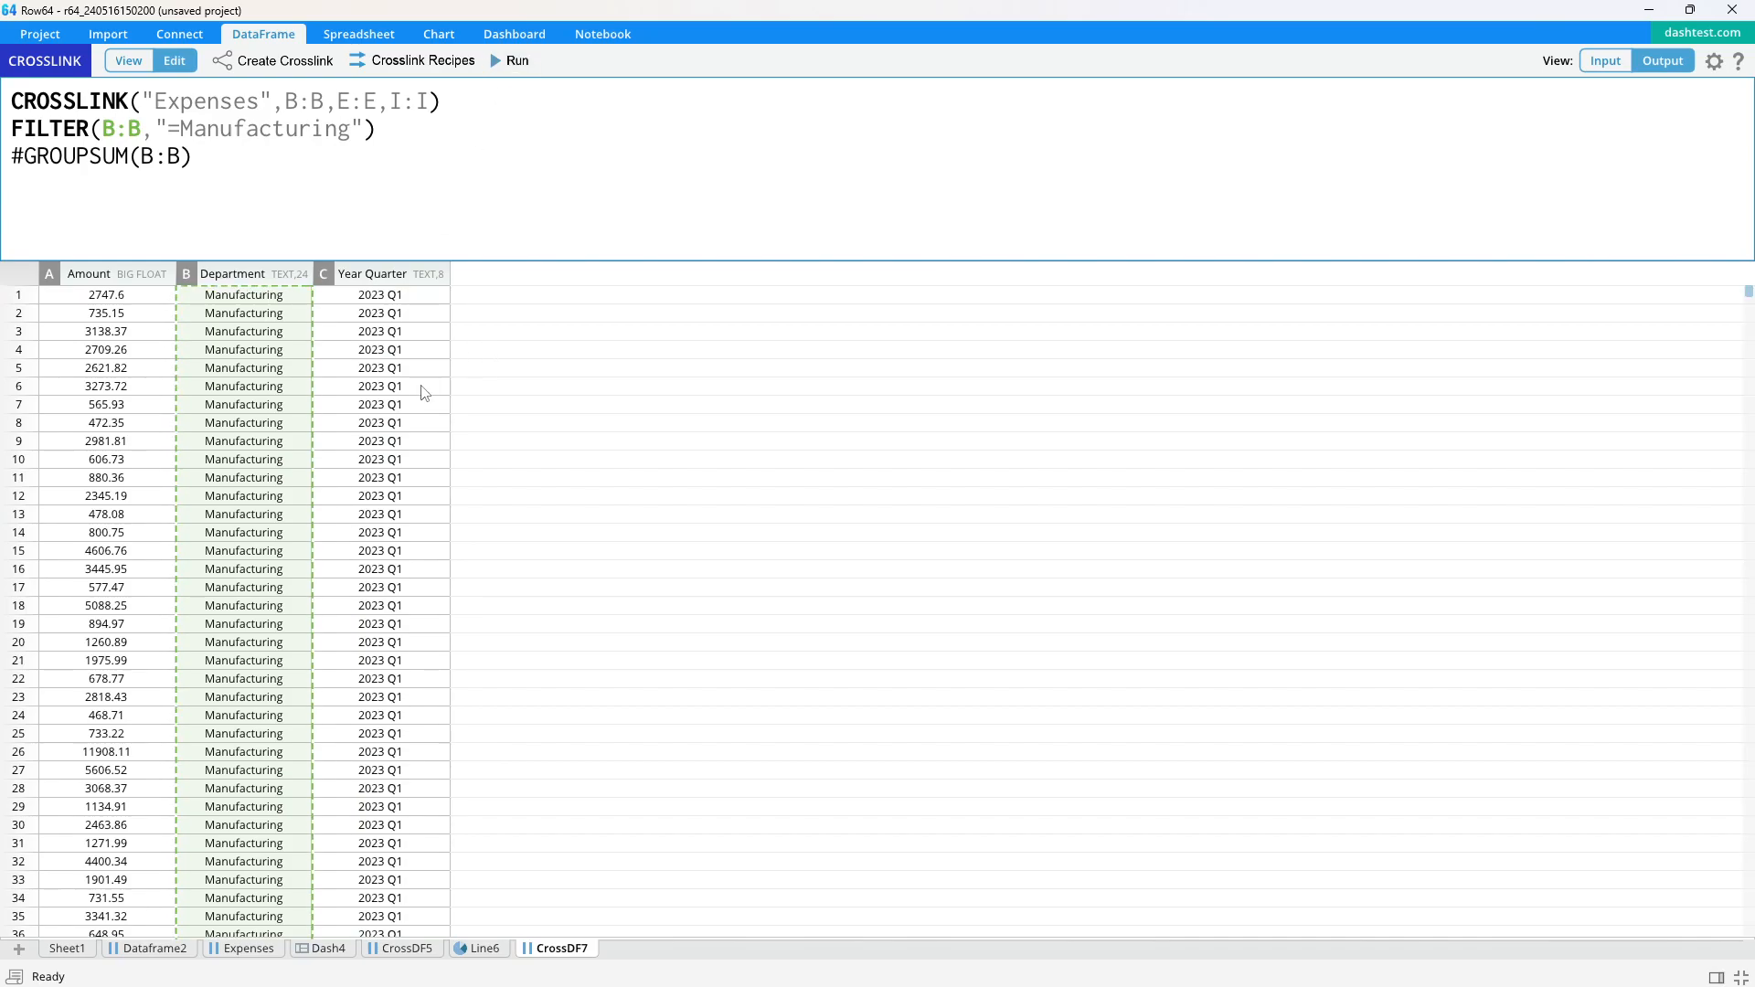
# - Reactivate the GROUPSUM line with the Year Quarter column (C:C), run the formulas and widen the Amount column to fit
pyautogui.click(24, 159)
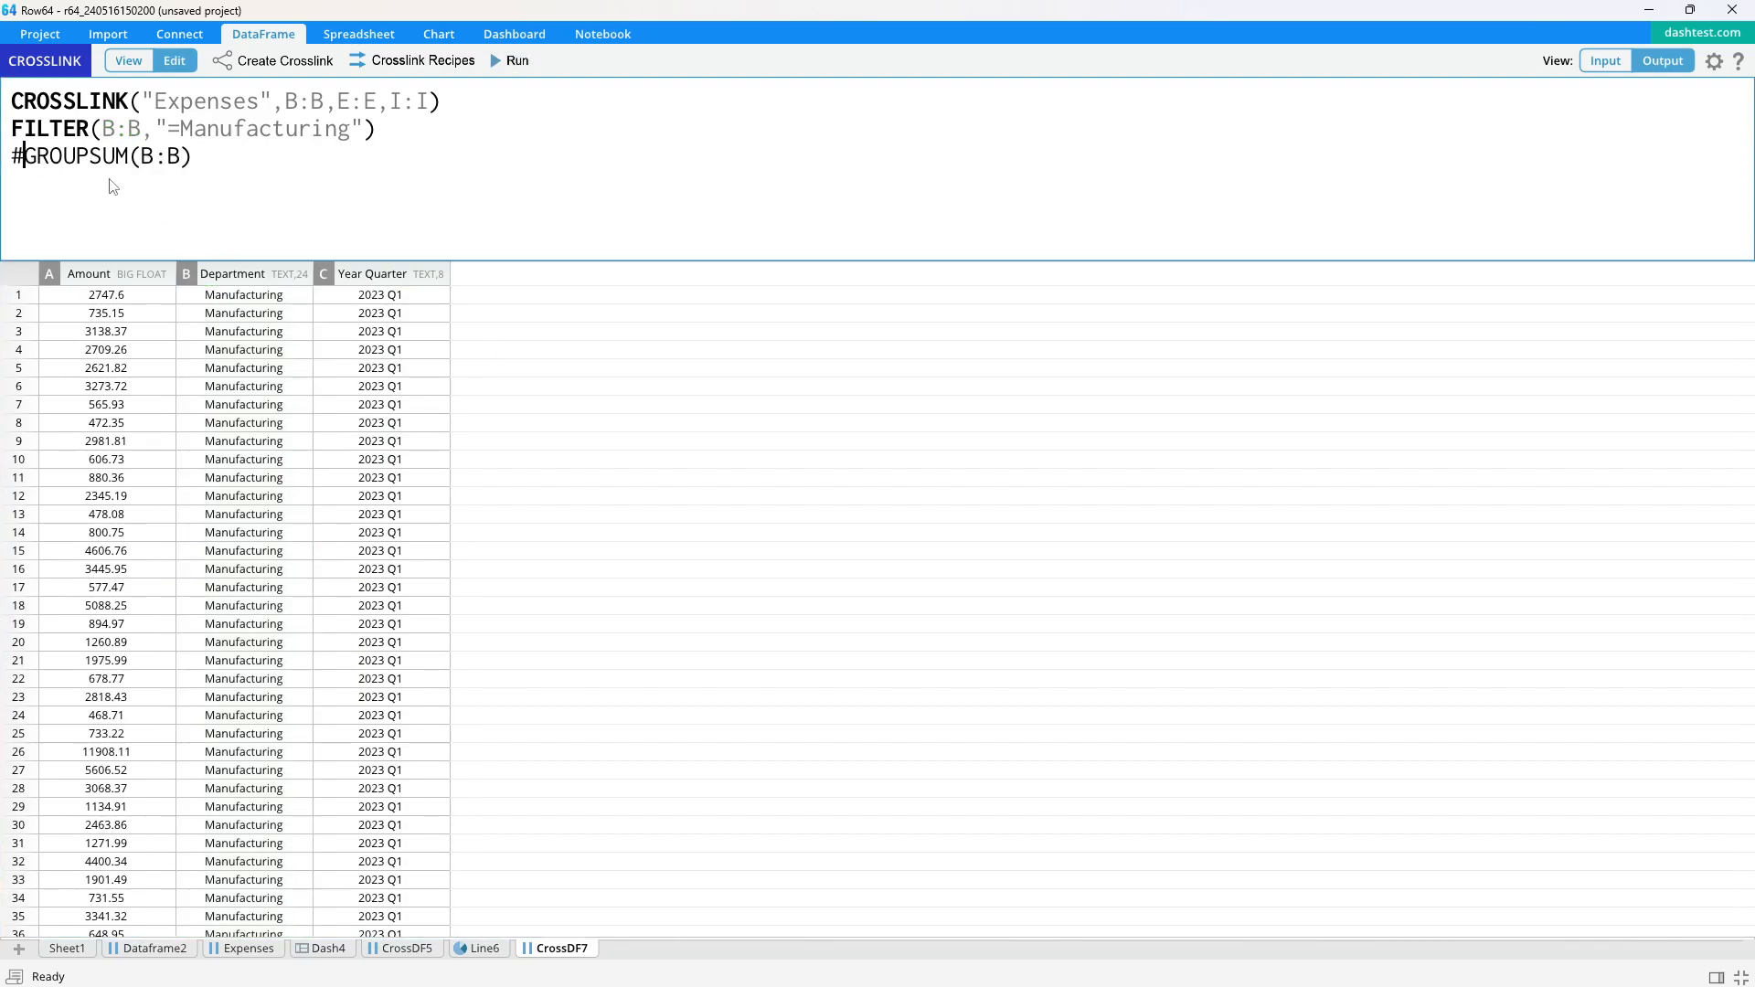
pyautogui.click(166, 160)
pyautogui.click(398, 271)
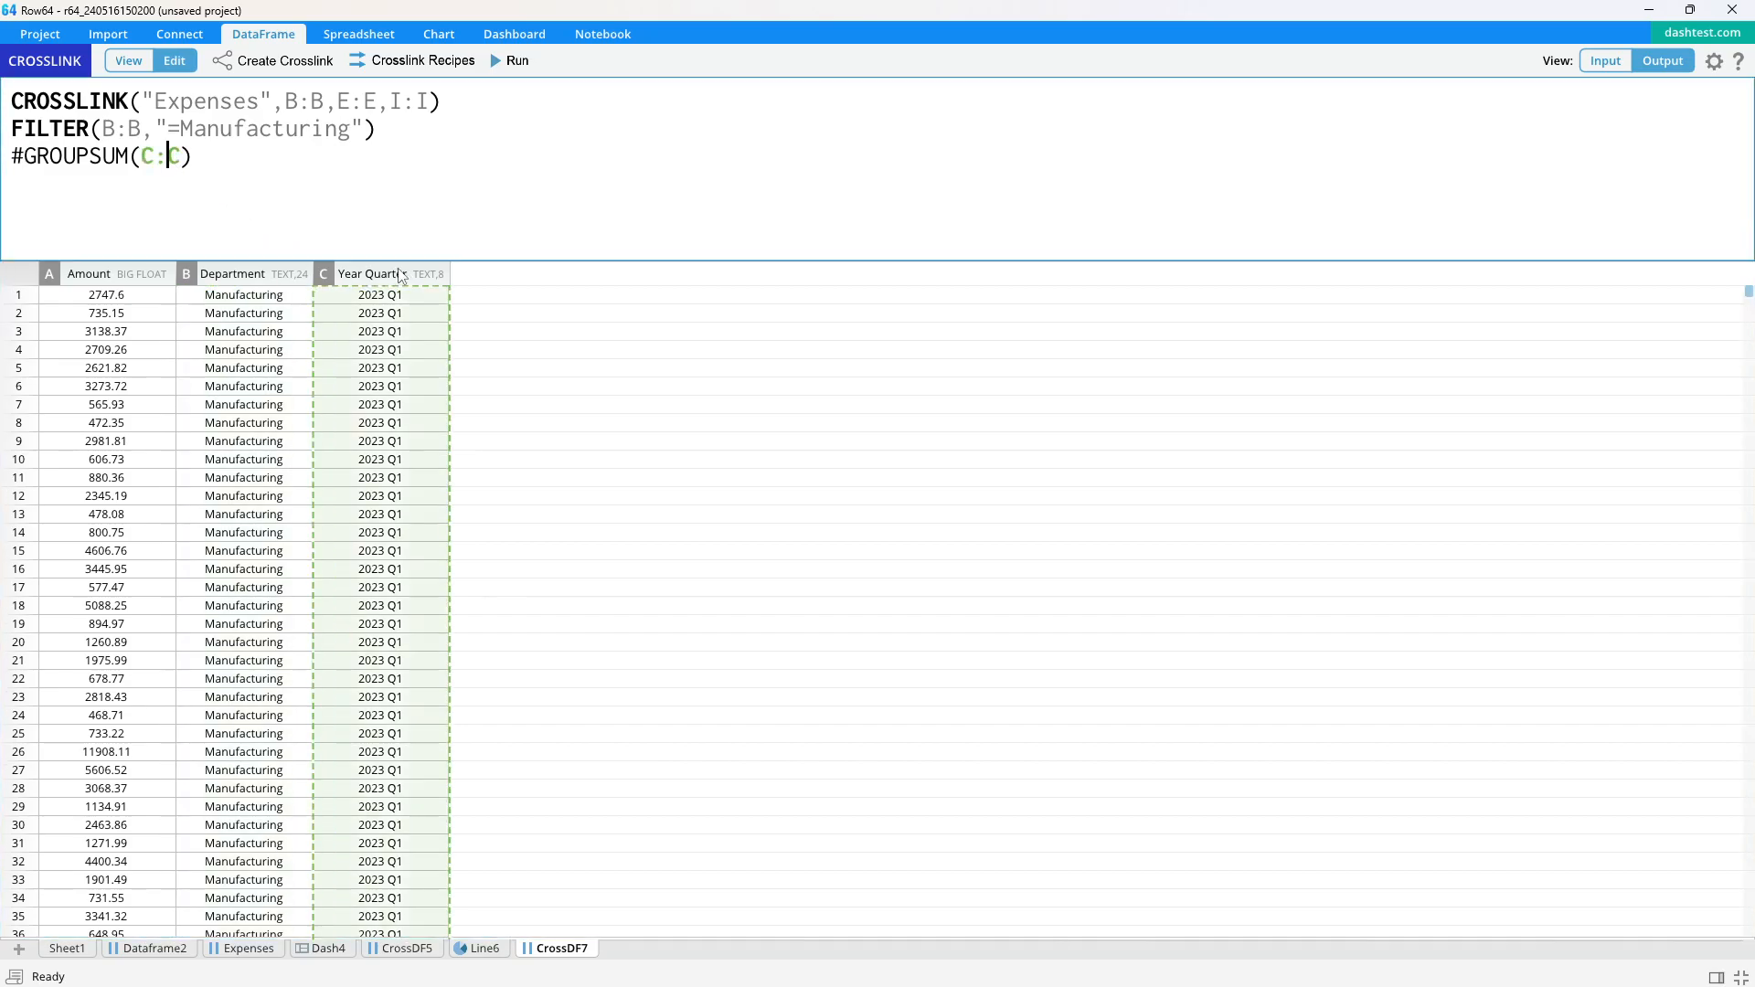
pyautogui.click(24, 159)
pyautogui.press('BackSpace')
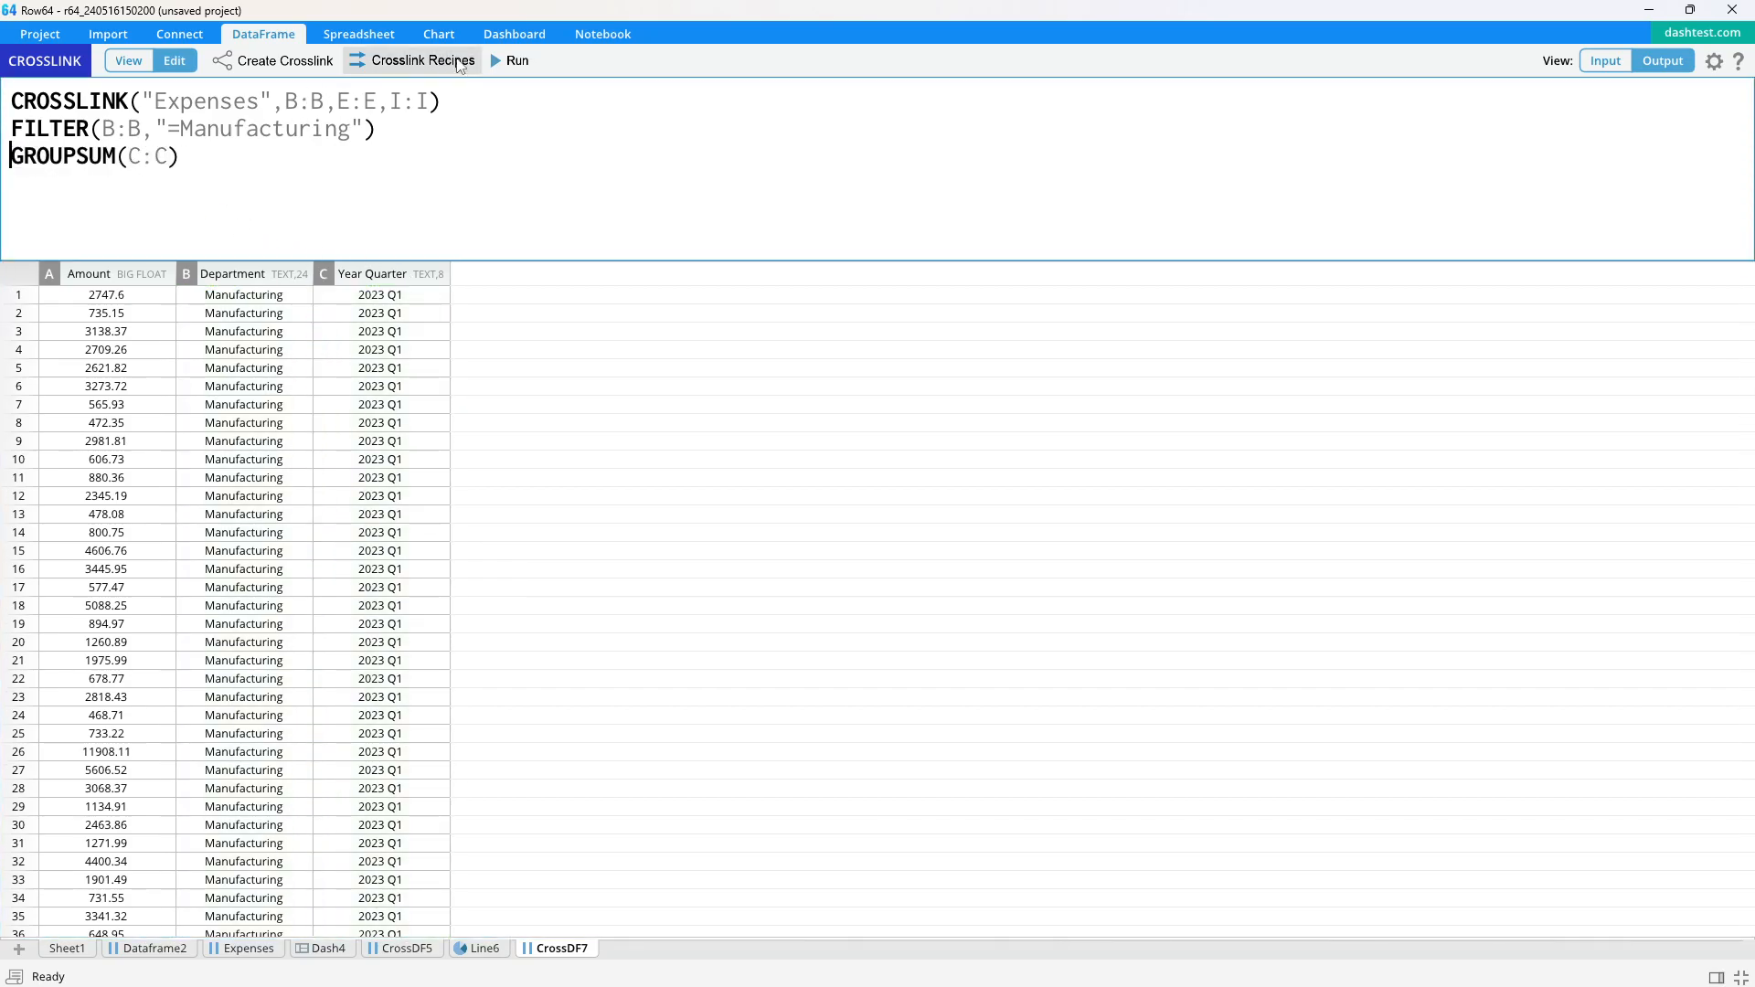
pyautogui.click(512, 61)
pyautogui.doubleClick(312, 264)
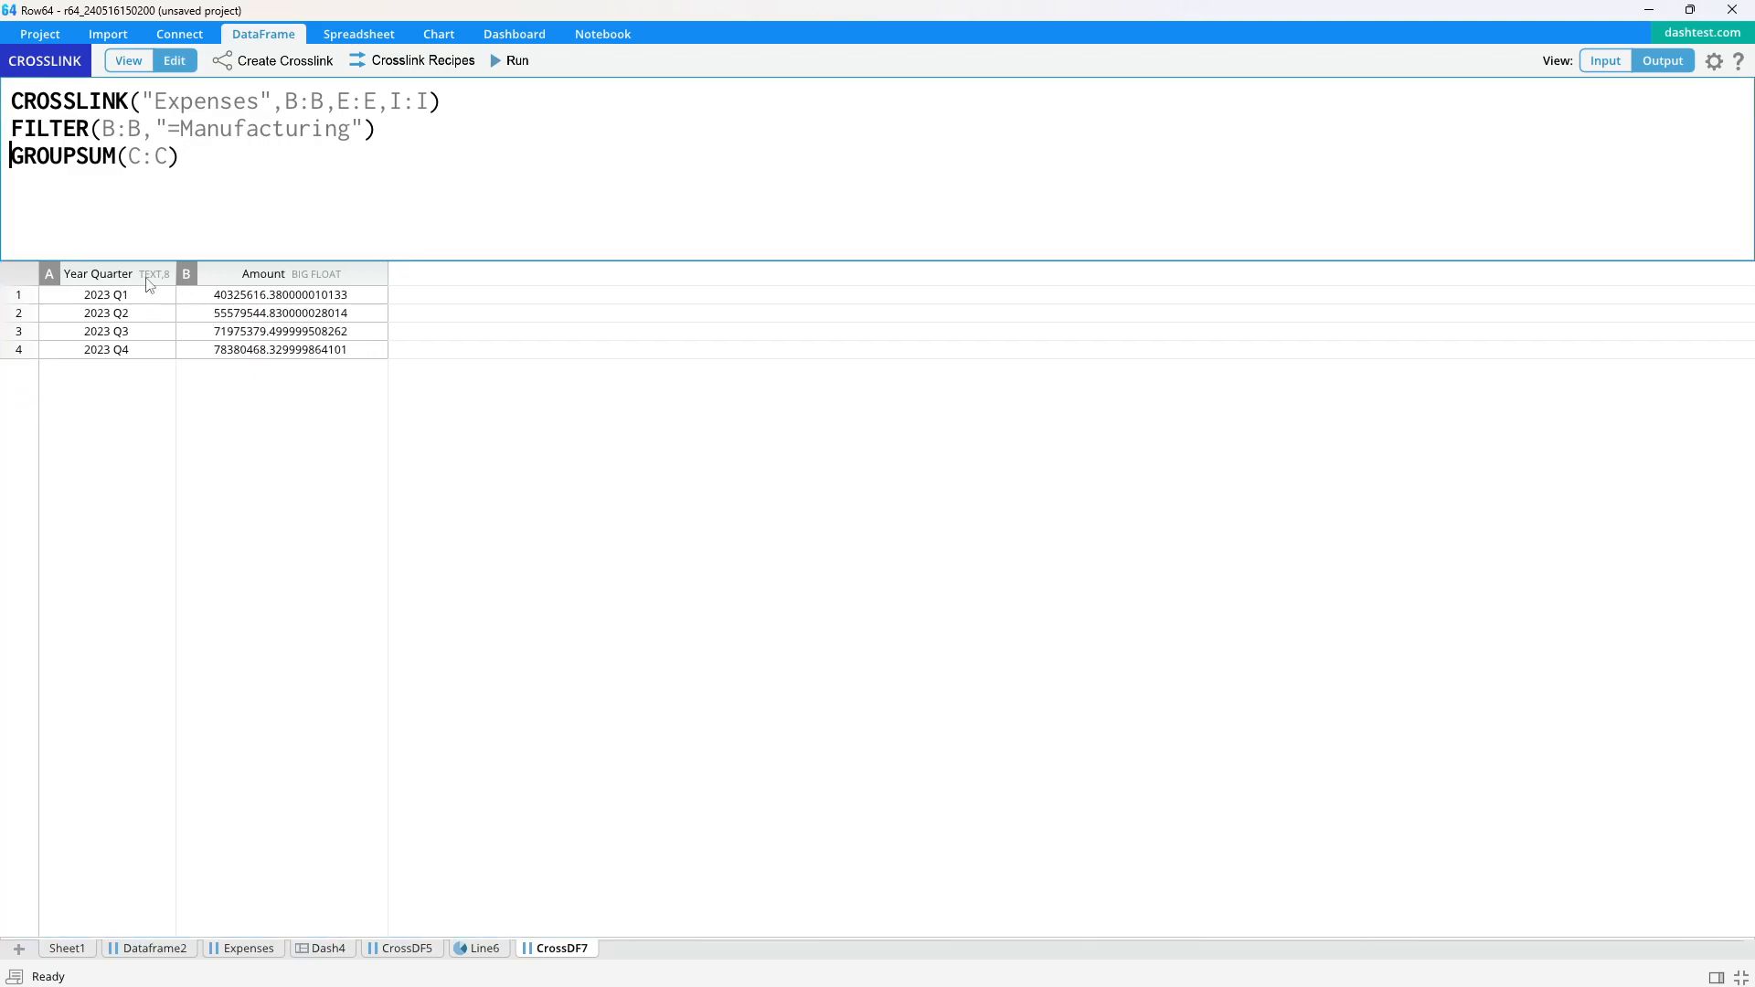
pyautogui.moveTo(455, 203); pyautogui.dragTo(5, 82)
pyautogui.click(339, 211)
# - Create a Group Sum cross-link dataframe from the Amount and Year Quarter columns of the Expenses dataframe
pyautogui.click(245, 951)
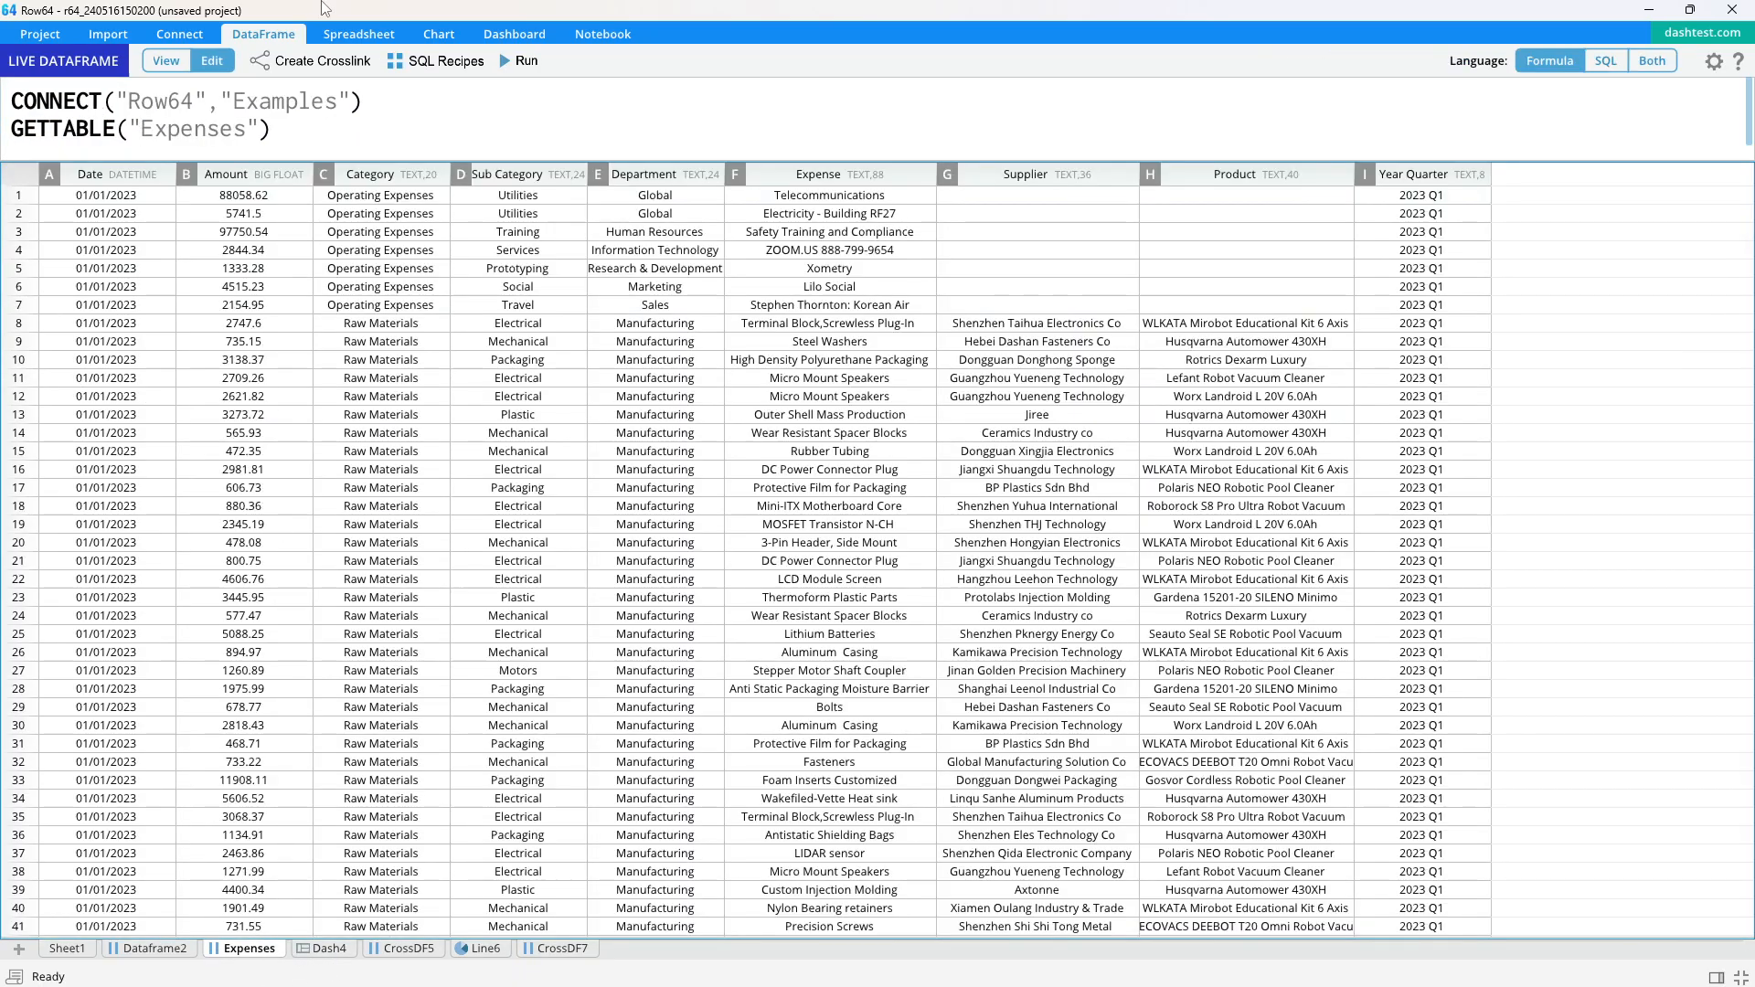
pyautogui.click(105, 175)
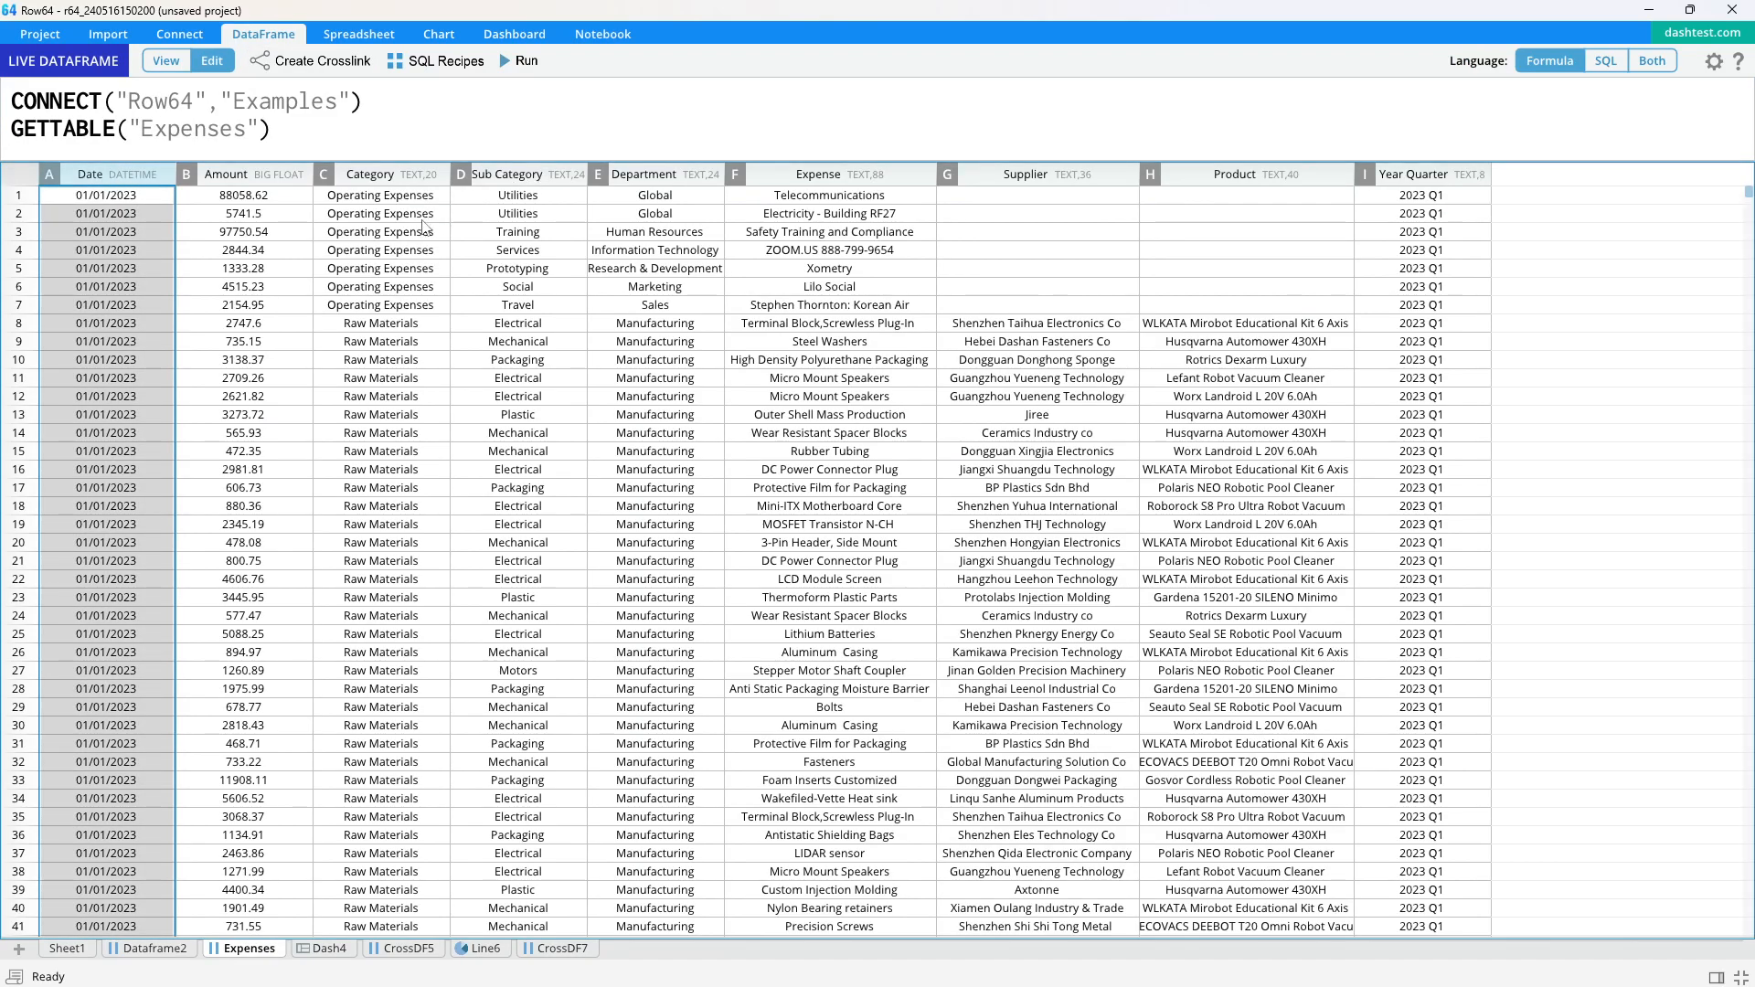
pyautogui.click(260, 176)
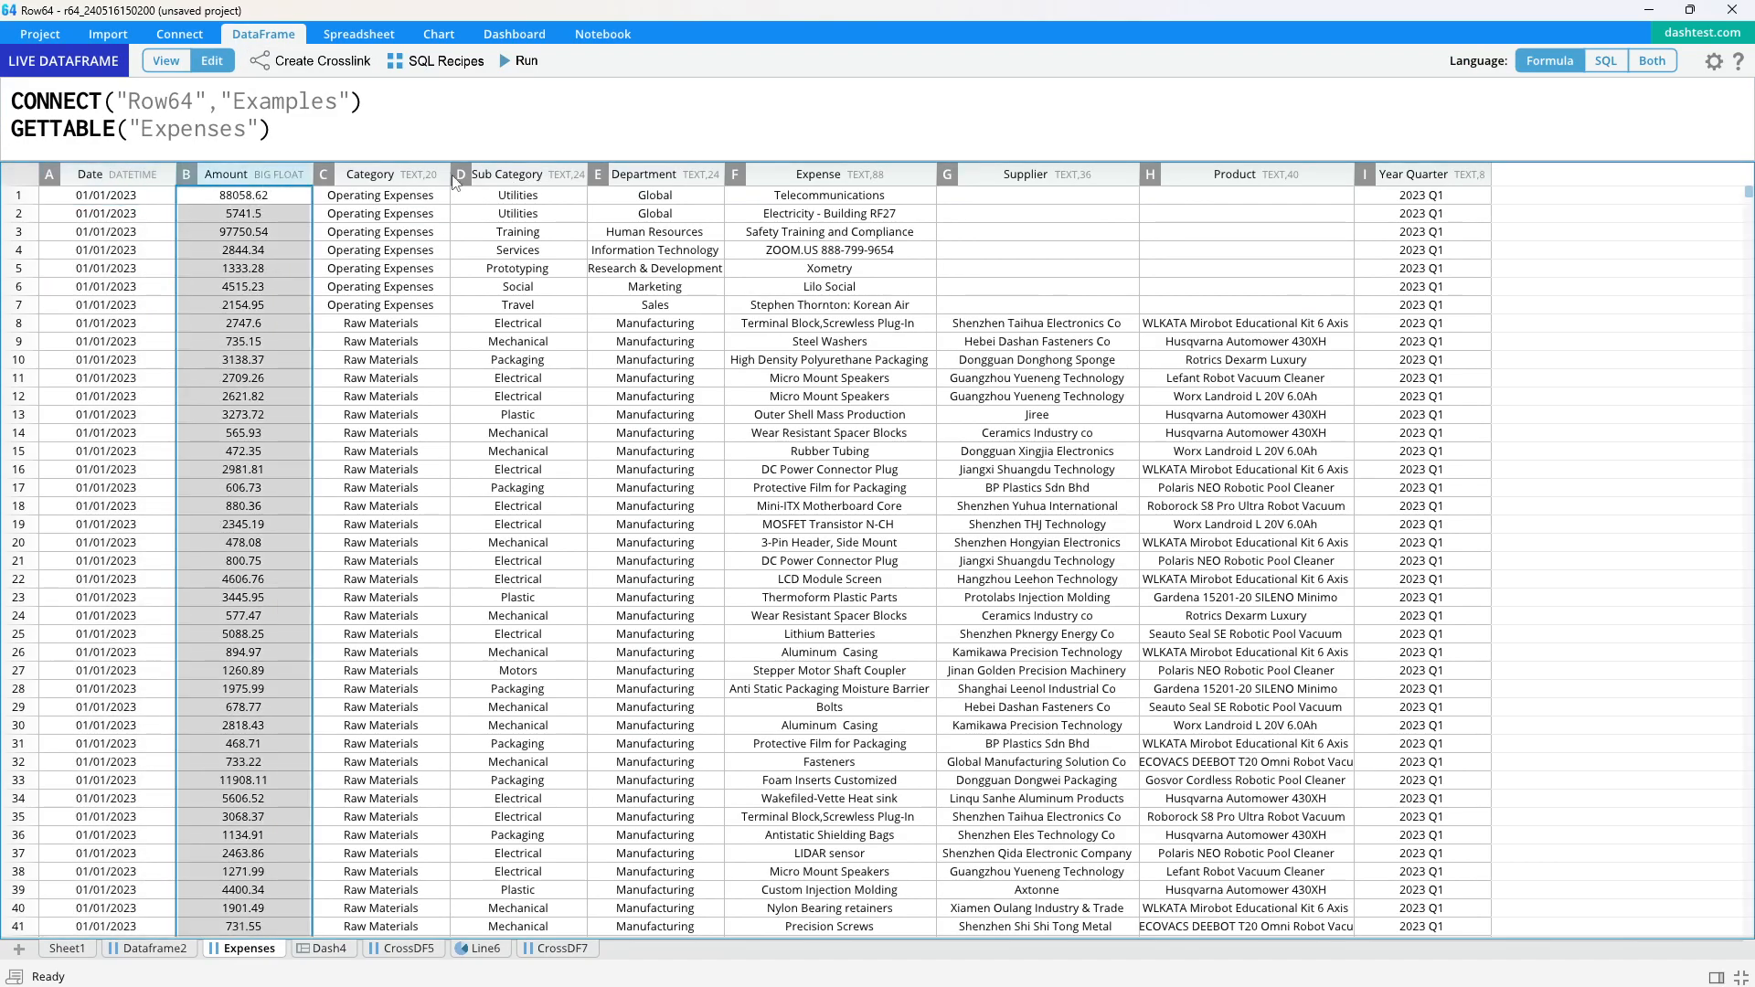
pyautogui.keyDown('ctrl'); pyautogui.click(1441, 176); pyautogui.keyUp('ctrl')
pyautogui.click(311, 61)
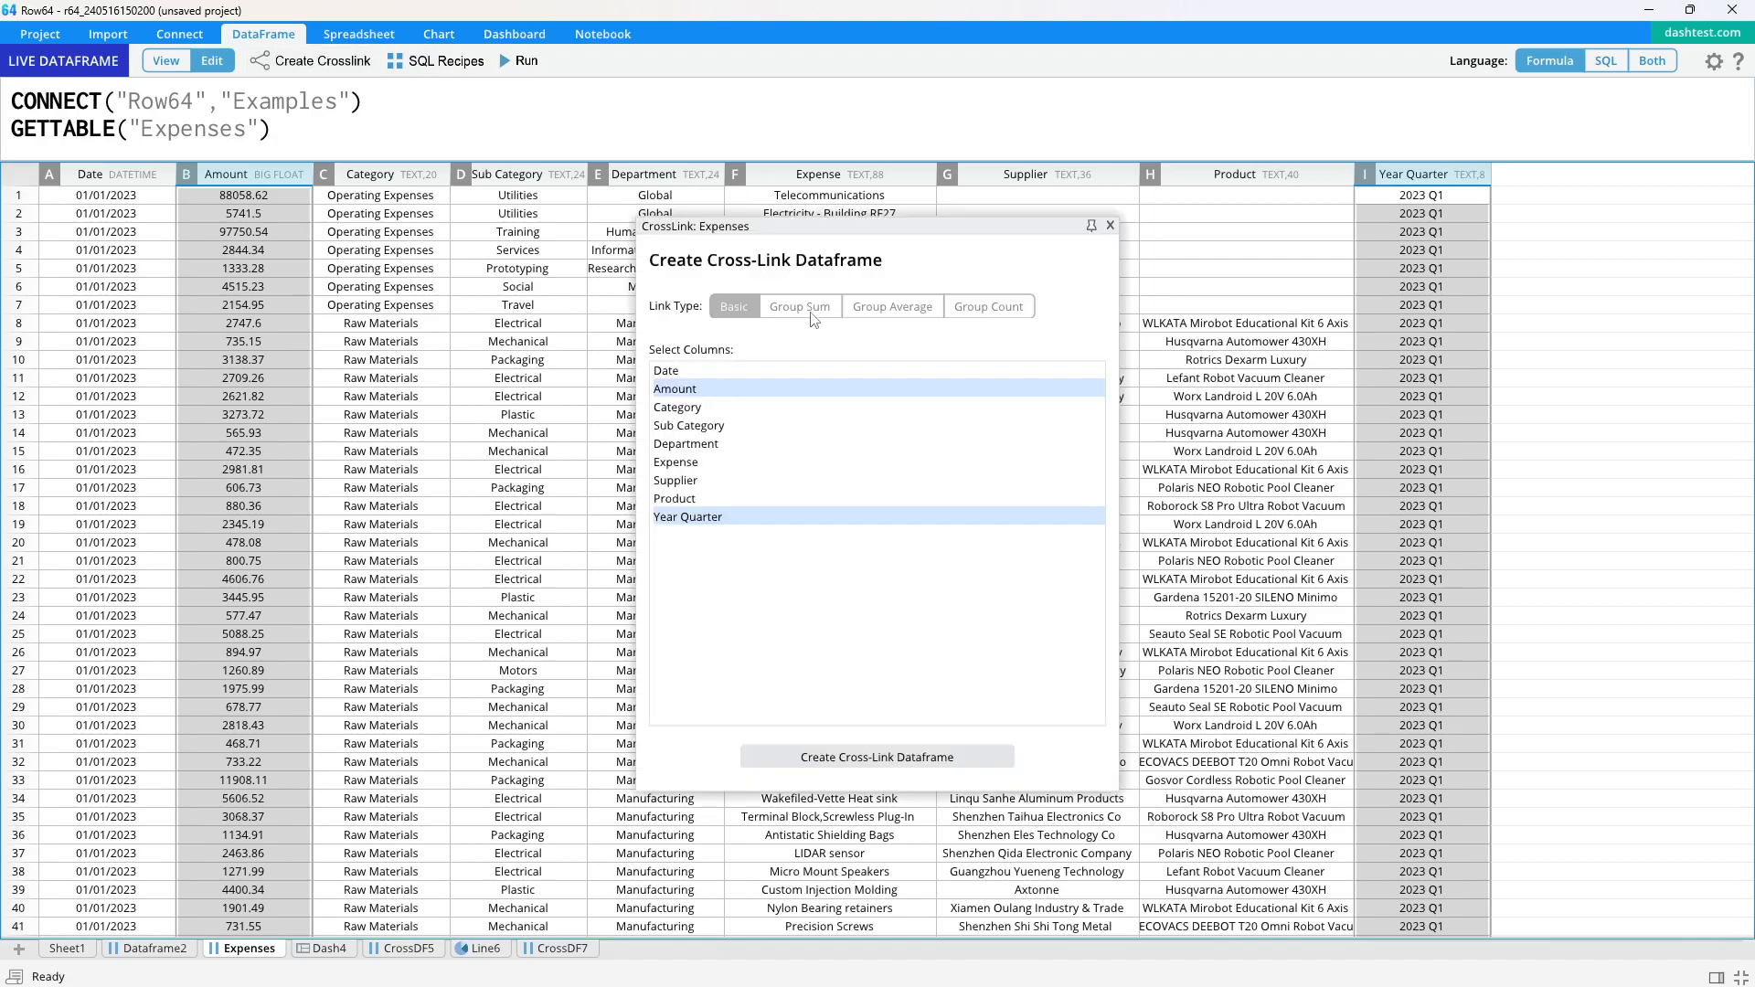
pyautogui.click(813, 759)
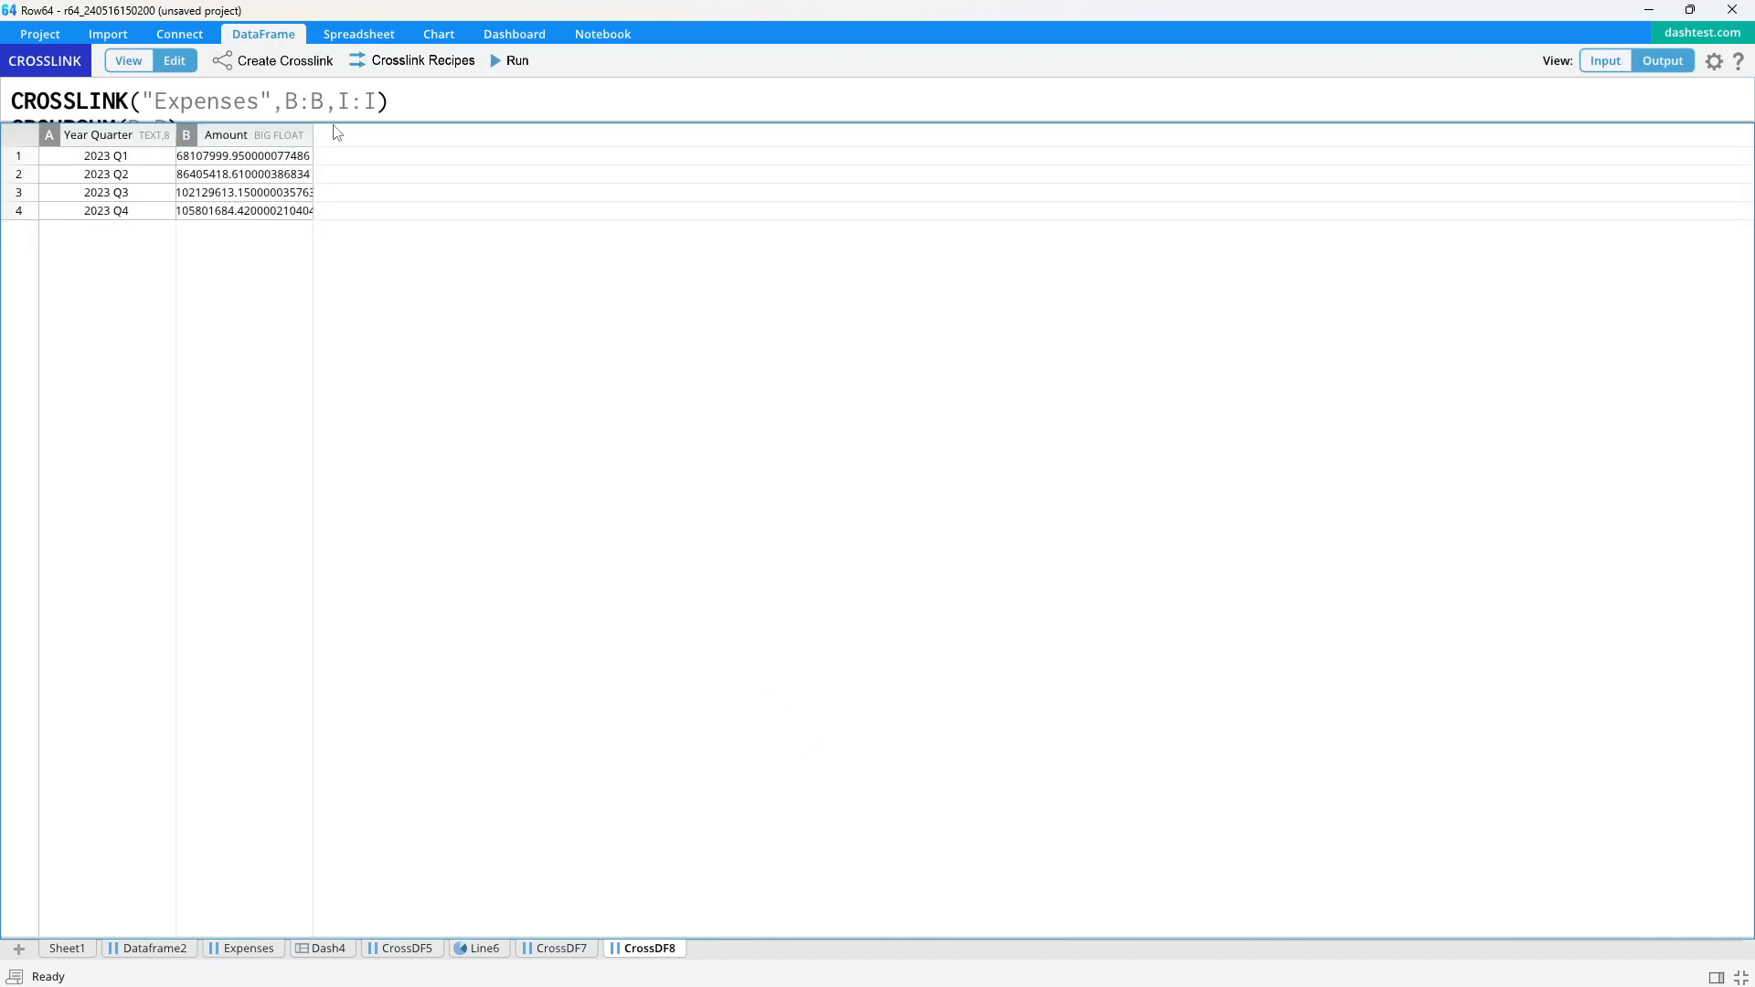
# - Compare the total and Manufacturing quarterly sums in CrossDF8 and CrossDF7 with the Expenses bar chart on the reference dashboard
pyautogui.click(267, 274)
pyautogui.scroll(4, 594, 183)
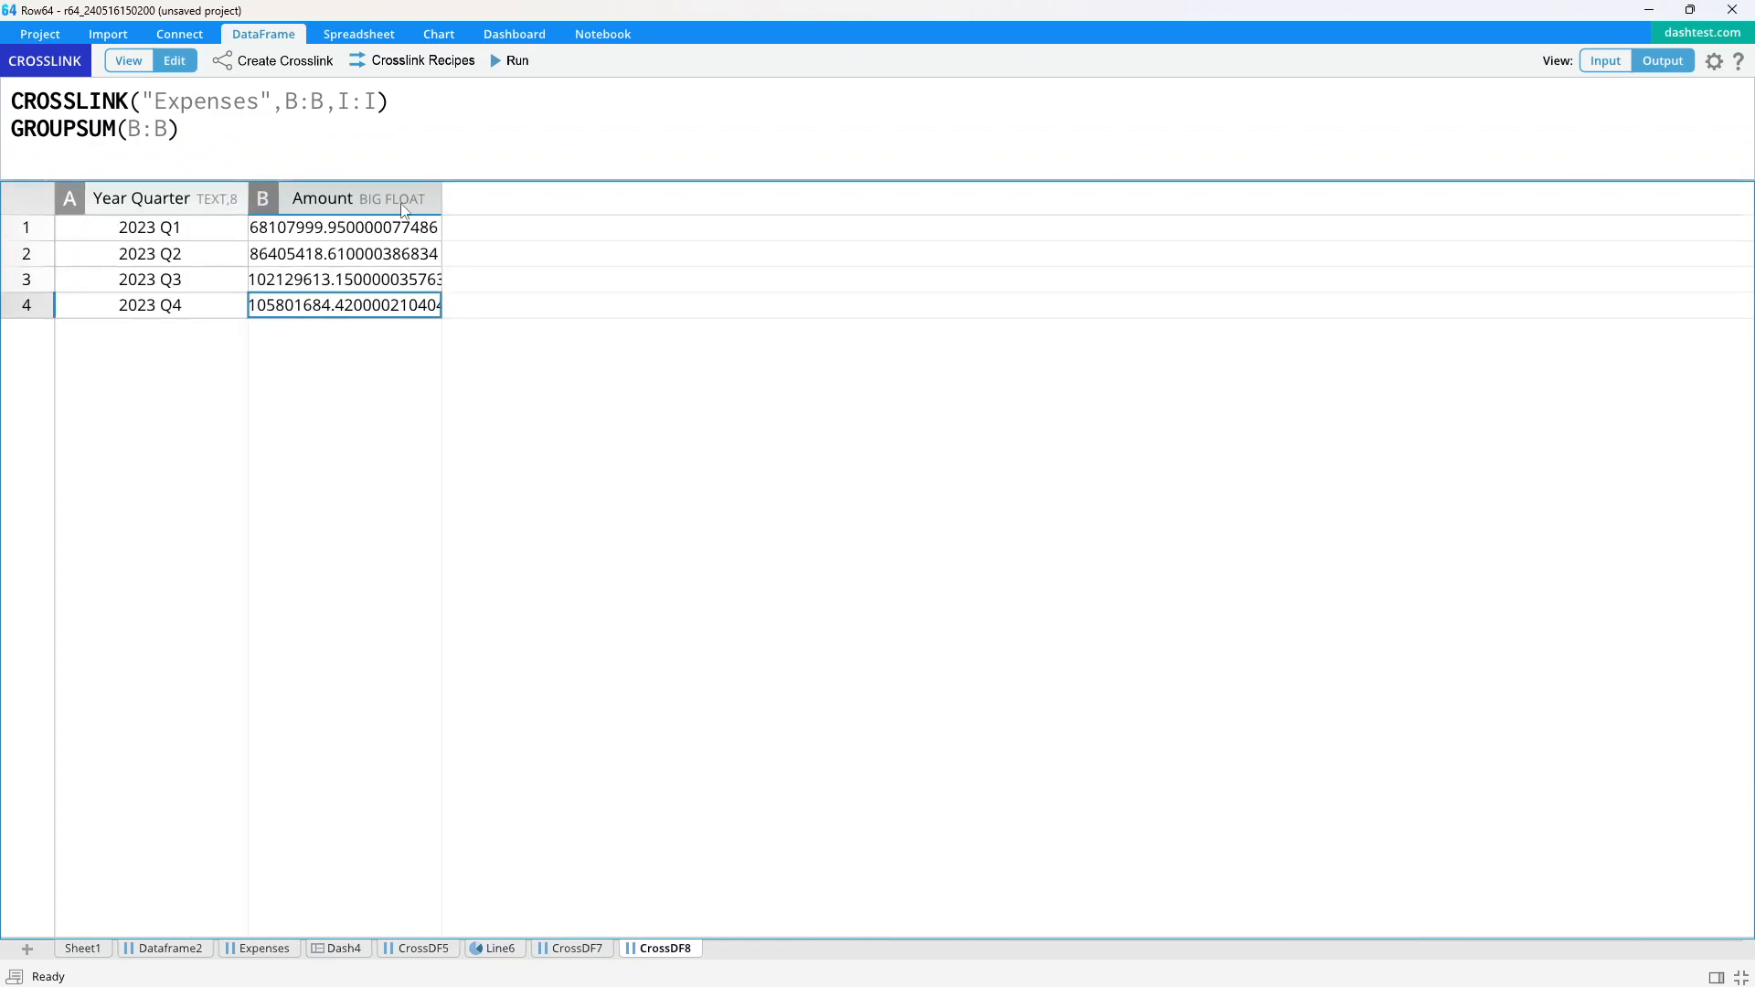
pyautogui.click(573, 949)
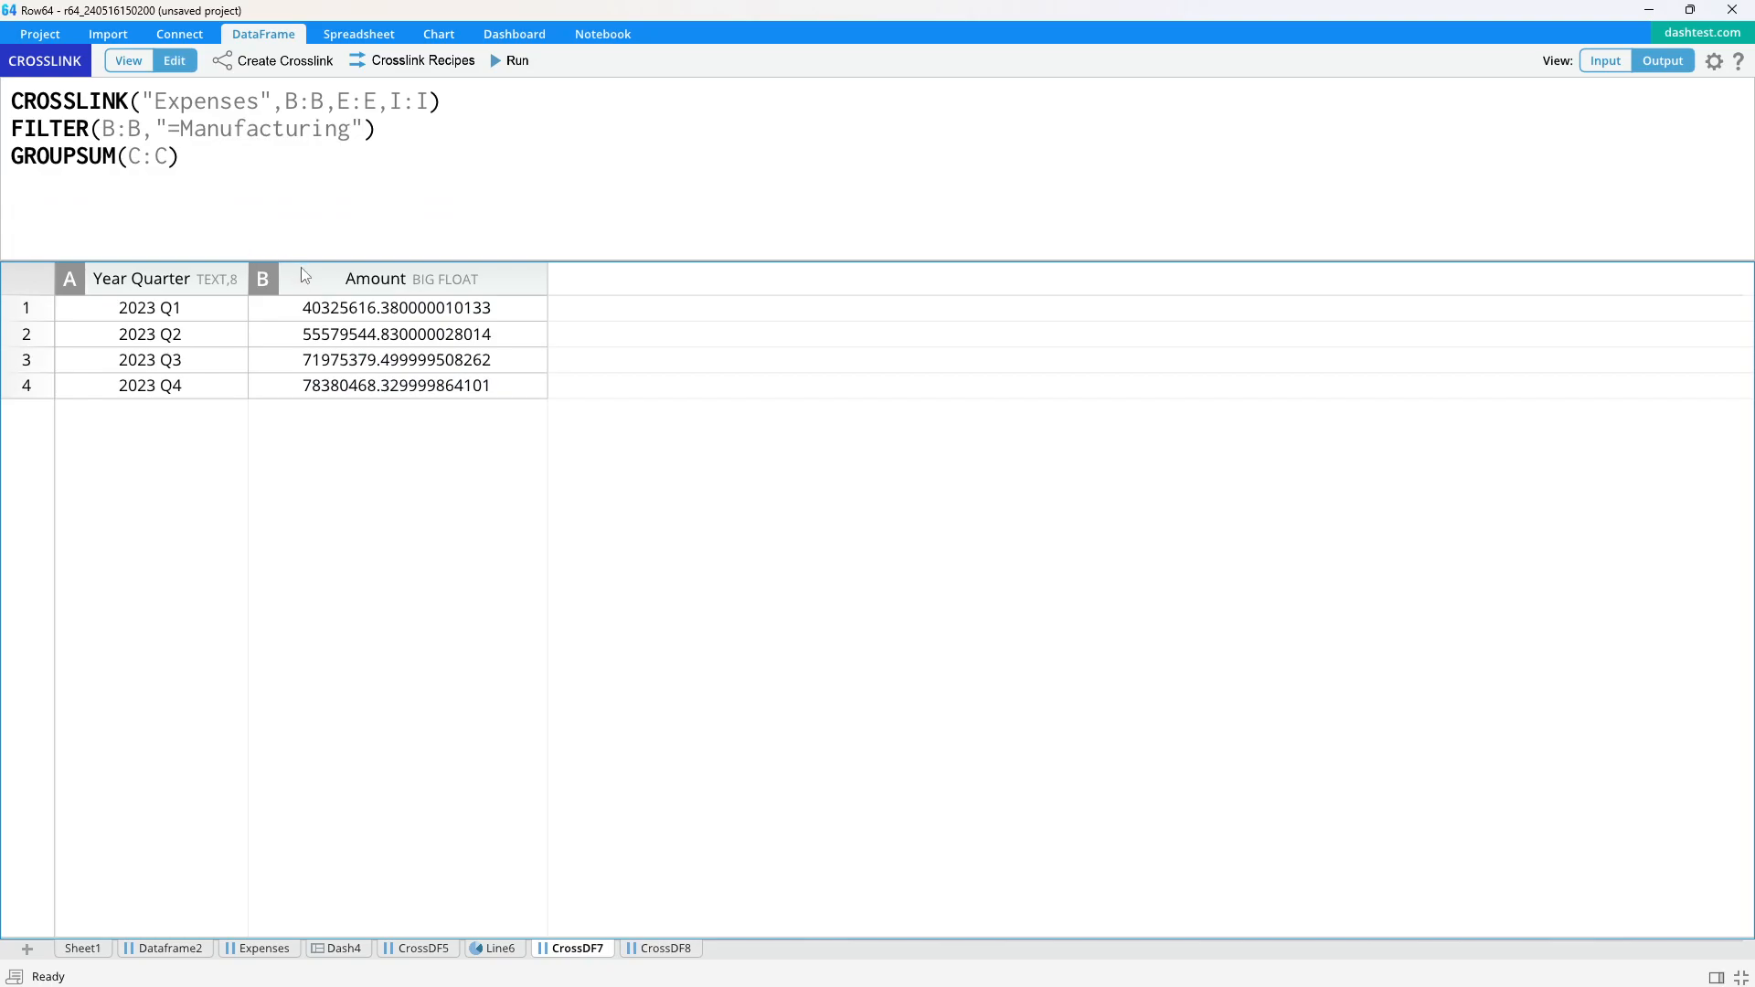
pyautogui.moveTo(298, 261); pyautogui.dragTo(298, 213)
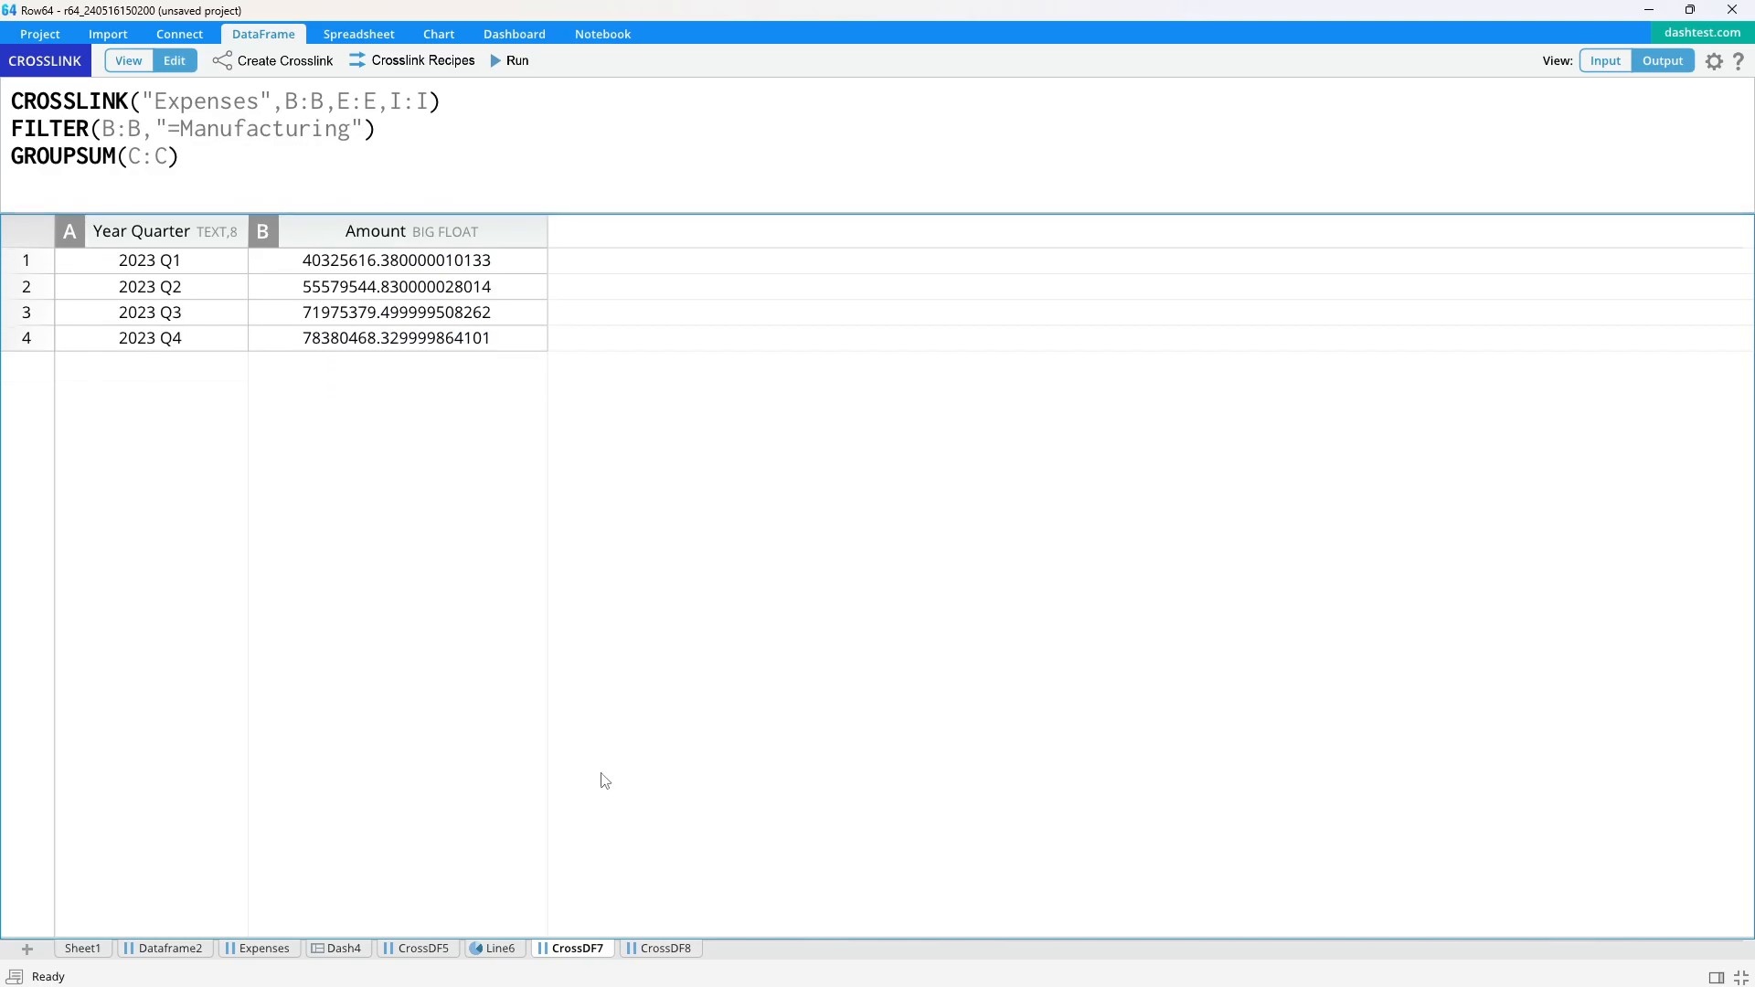
pyautogui.click(673, 949)
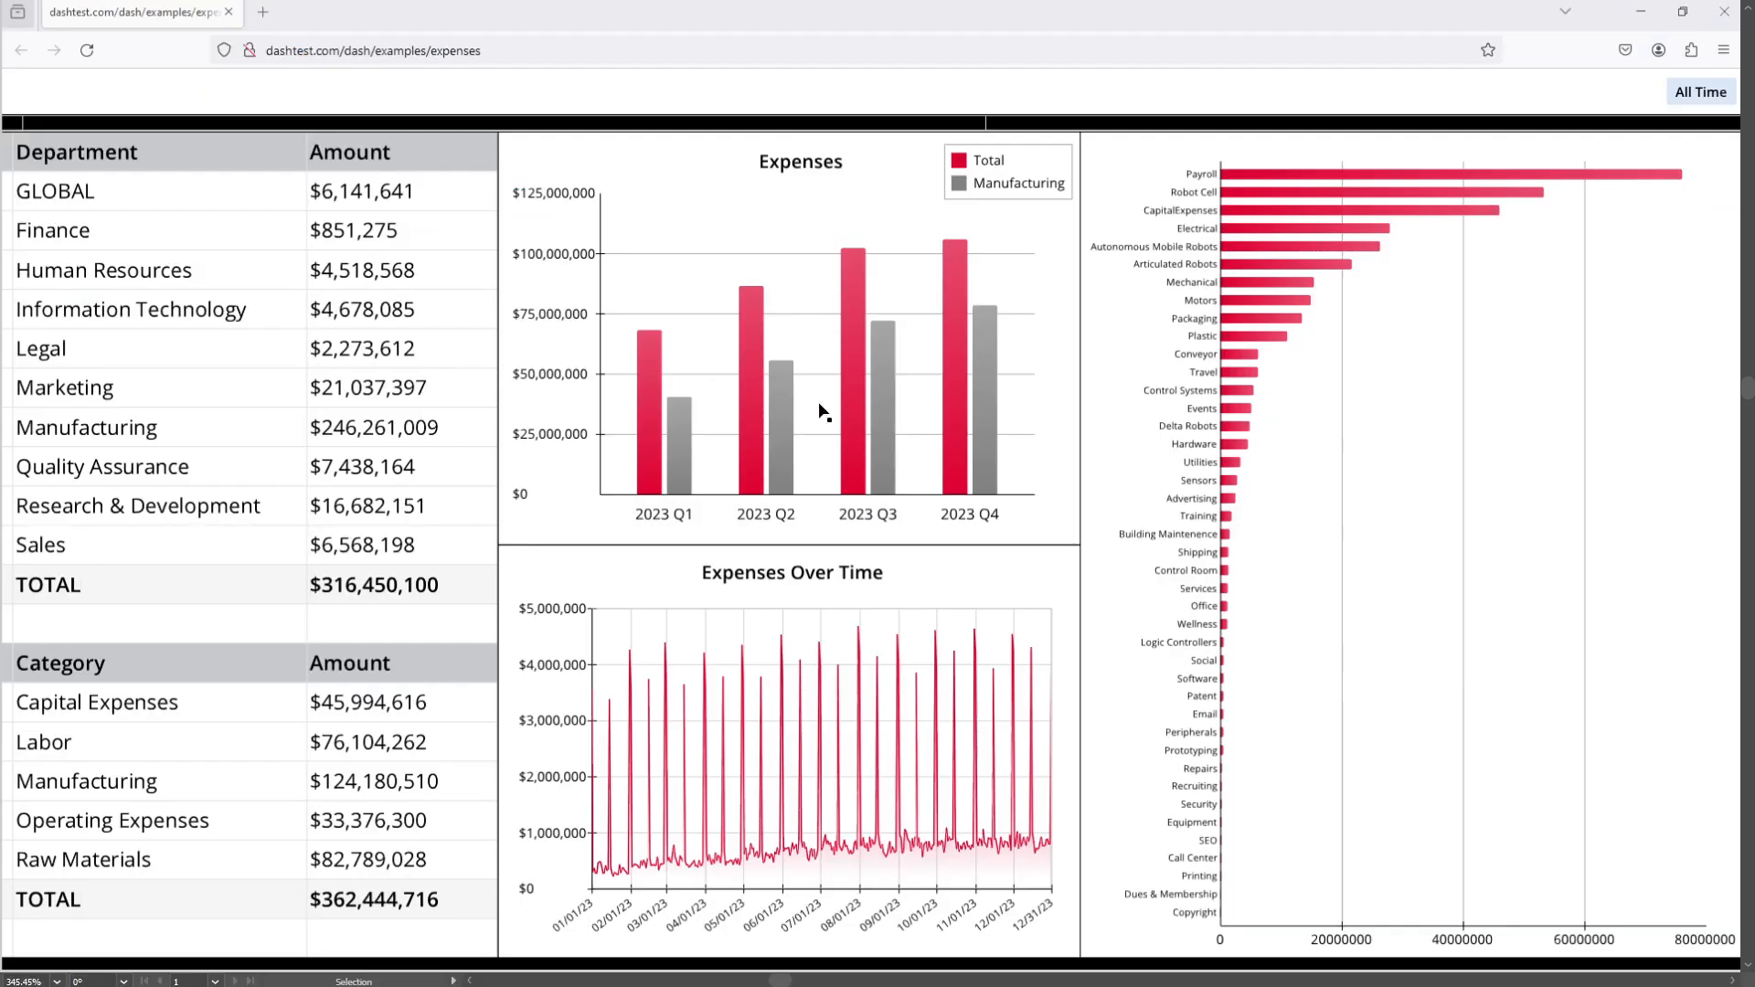
pyautogui.hotkey('alt', 'Tab')
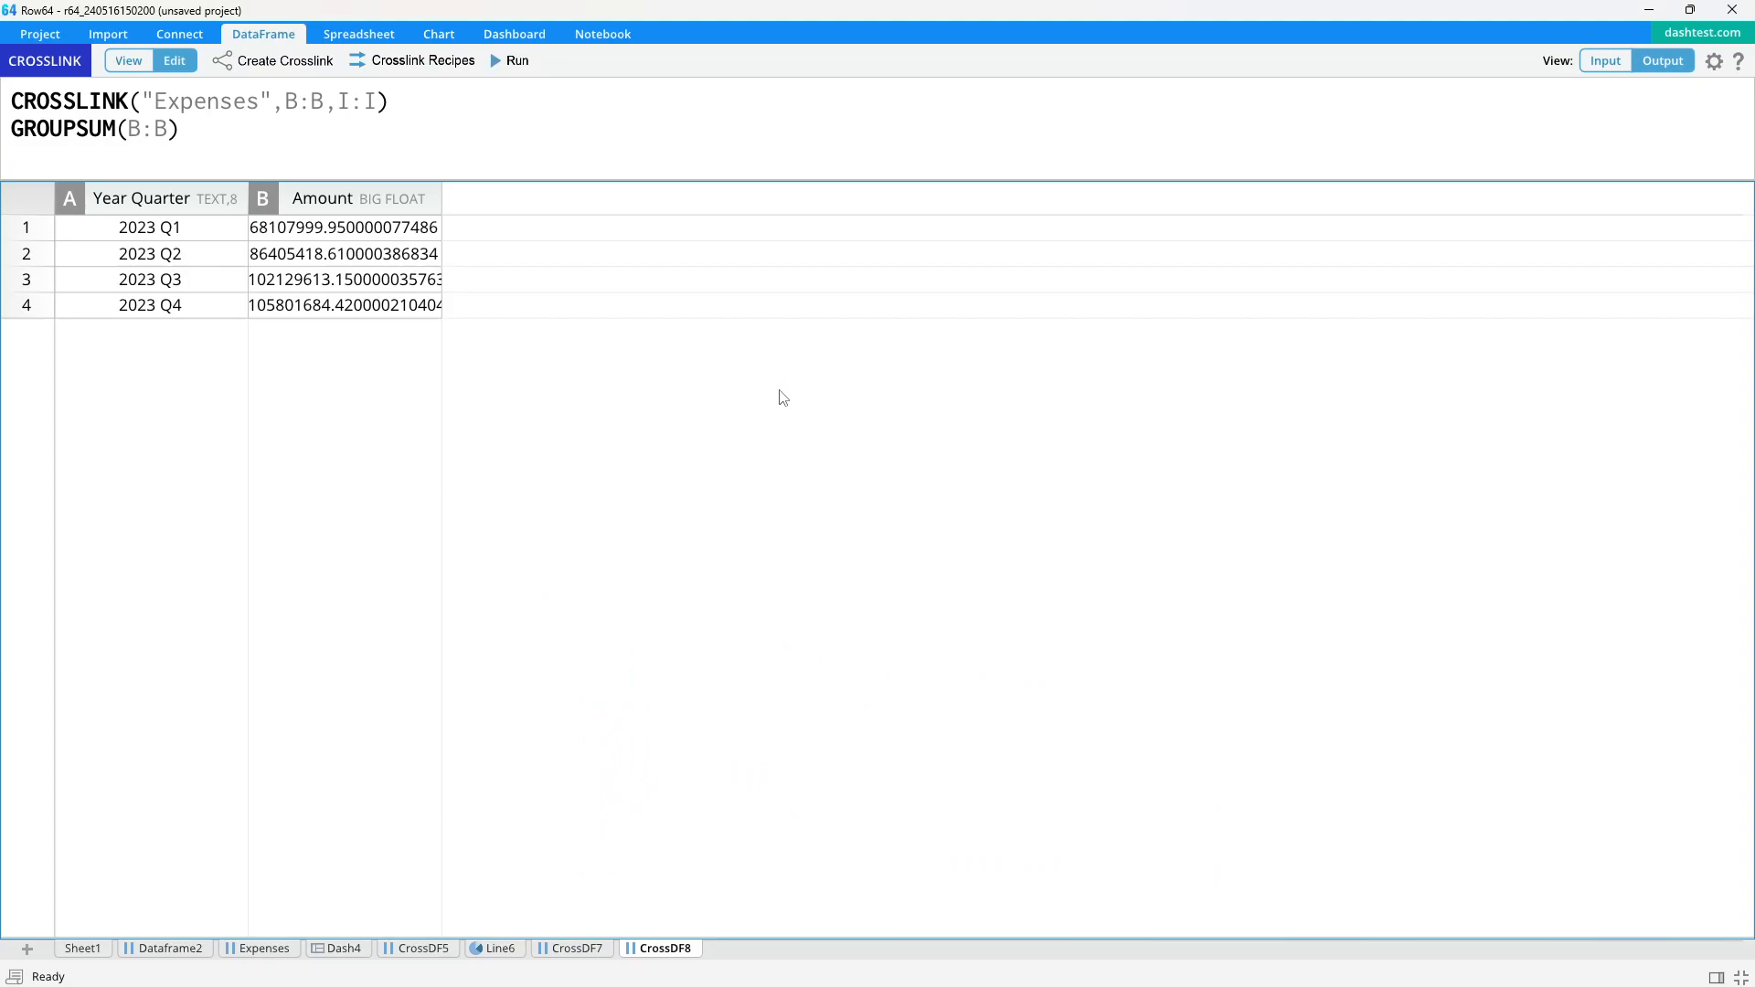
pyautogui.hotkey('alt', 'Tab')
pyautogui.hotkey('alt', 'Tab')
pyautogui.hotkey('alt', 'shift', 'Tab')
pyautogui.hotkey('alt', 'shift', 'Tab')
# - Create a bar chart from CrossDF8 with Year Quarter as labels and Amount as values
pyautogui.moveTo(135, 210); pyautogui.dragTo(338, 198)
pyautogui.click(439, 34)
pyautogui.click(370, 59)
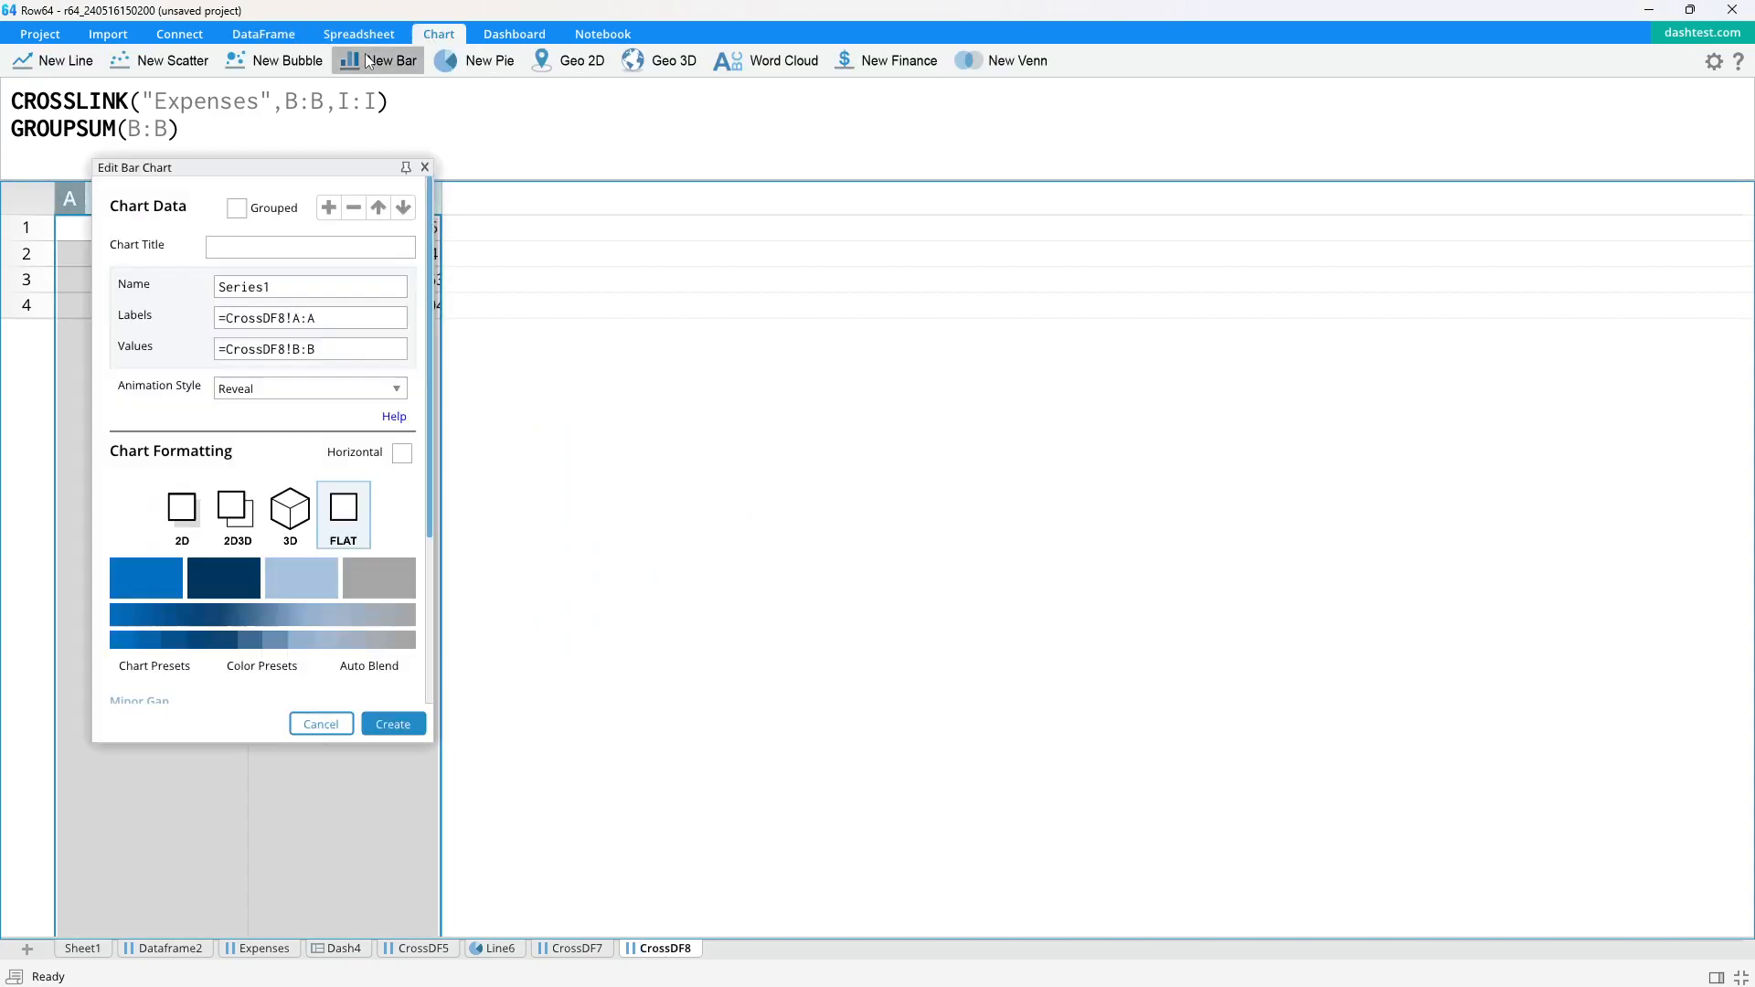
pyautogui.click(403, 723)
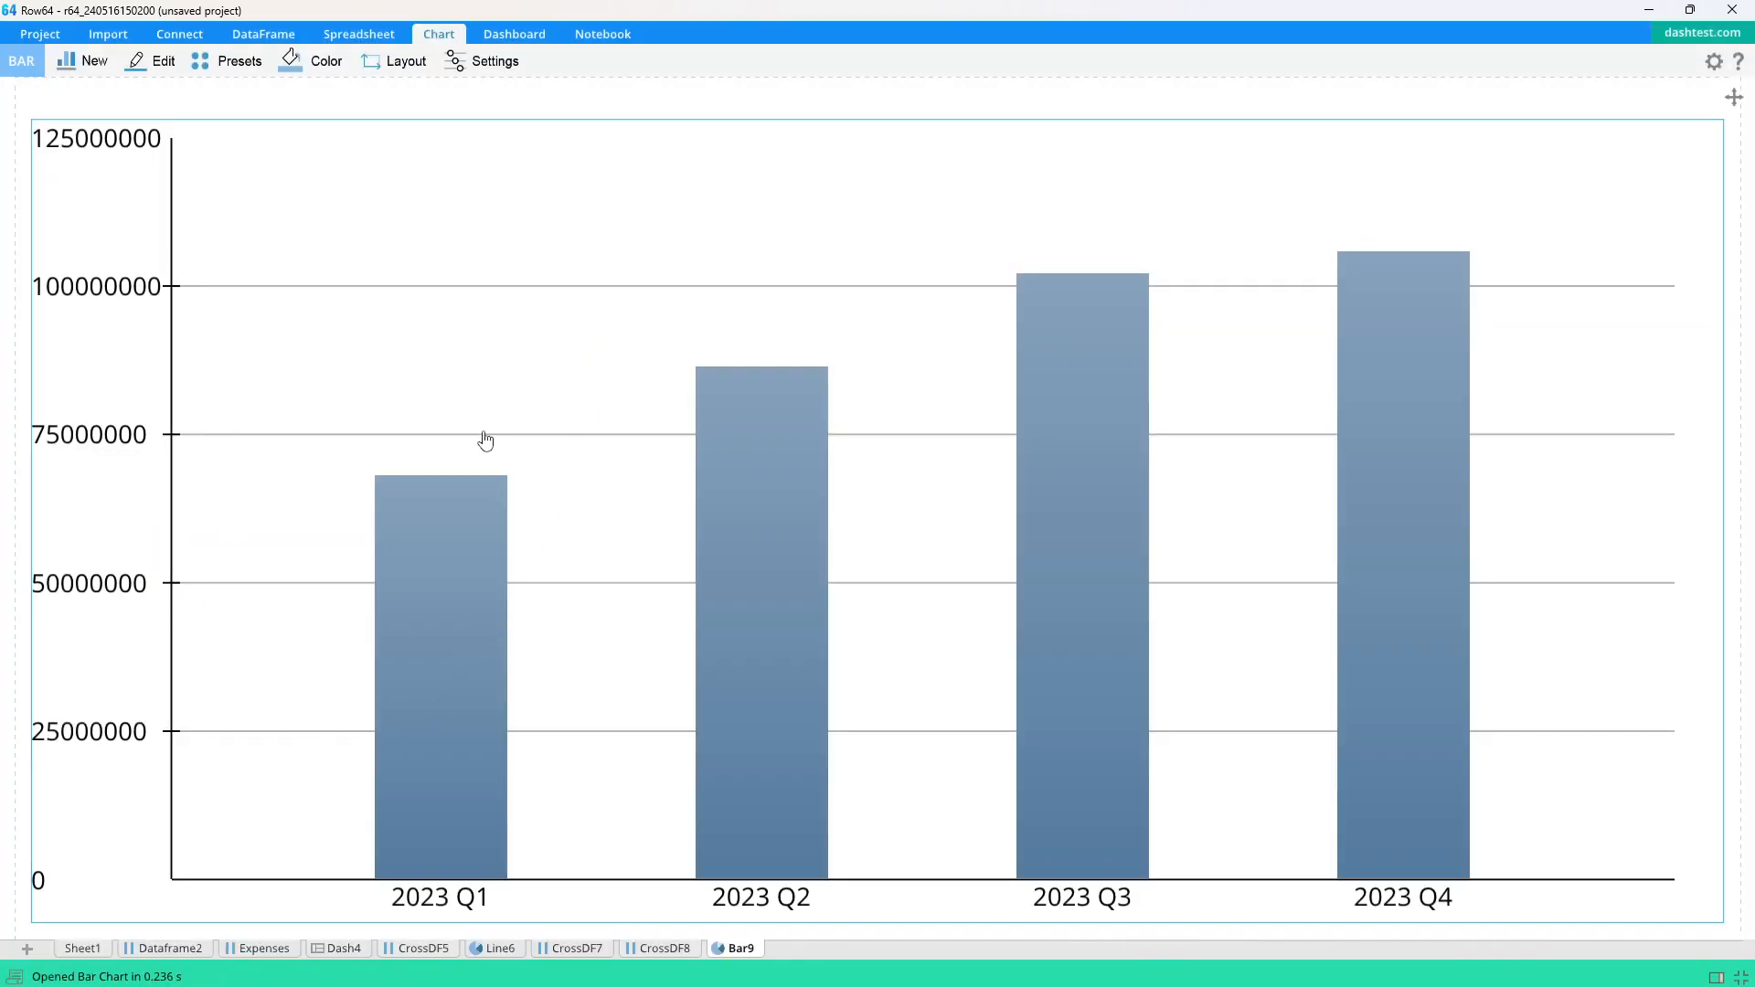
# - Add a second series to the bar chart and name the two series Total and Manufacturing
pyautogui.click(156, 61)
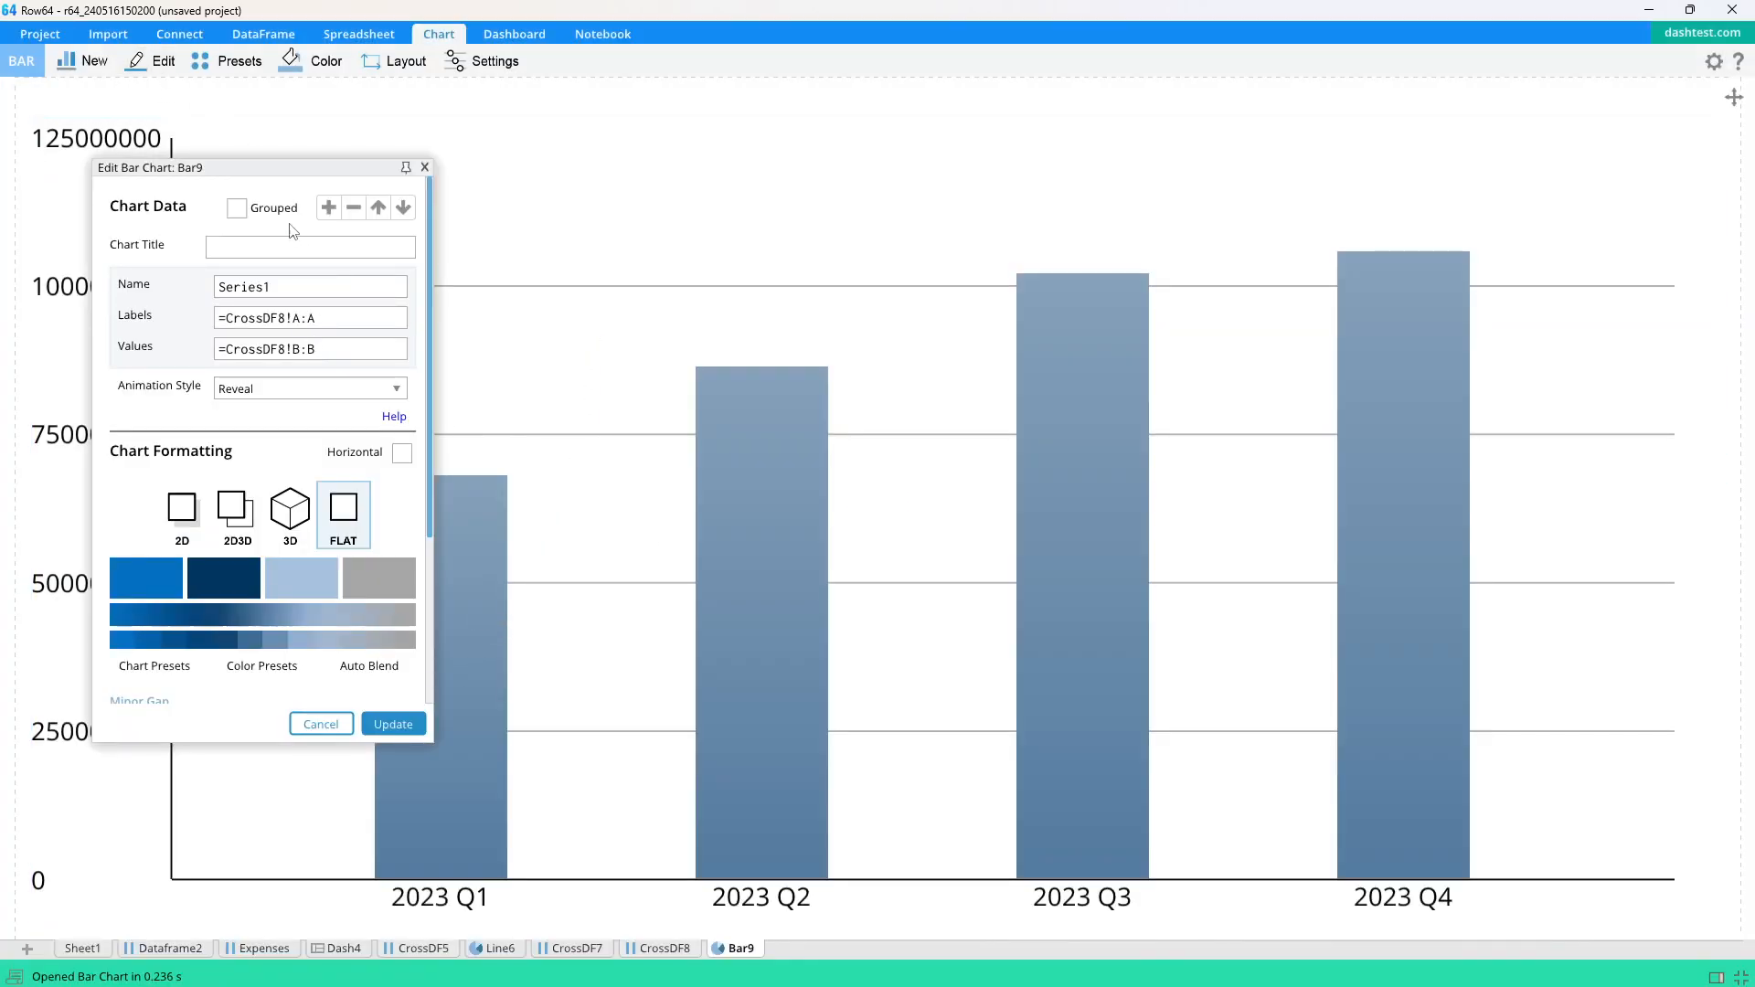
pyautogui.moveTo(274, 170); pyautogui.dragTo(565, 154)
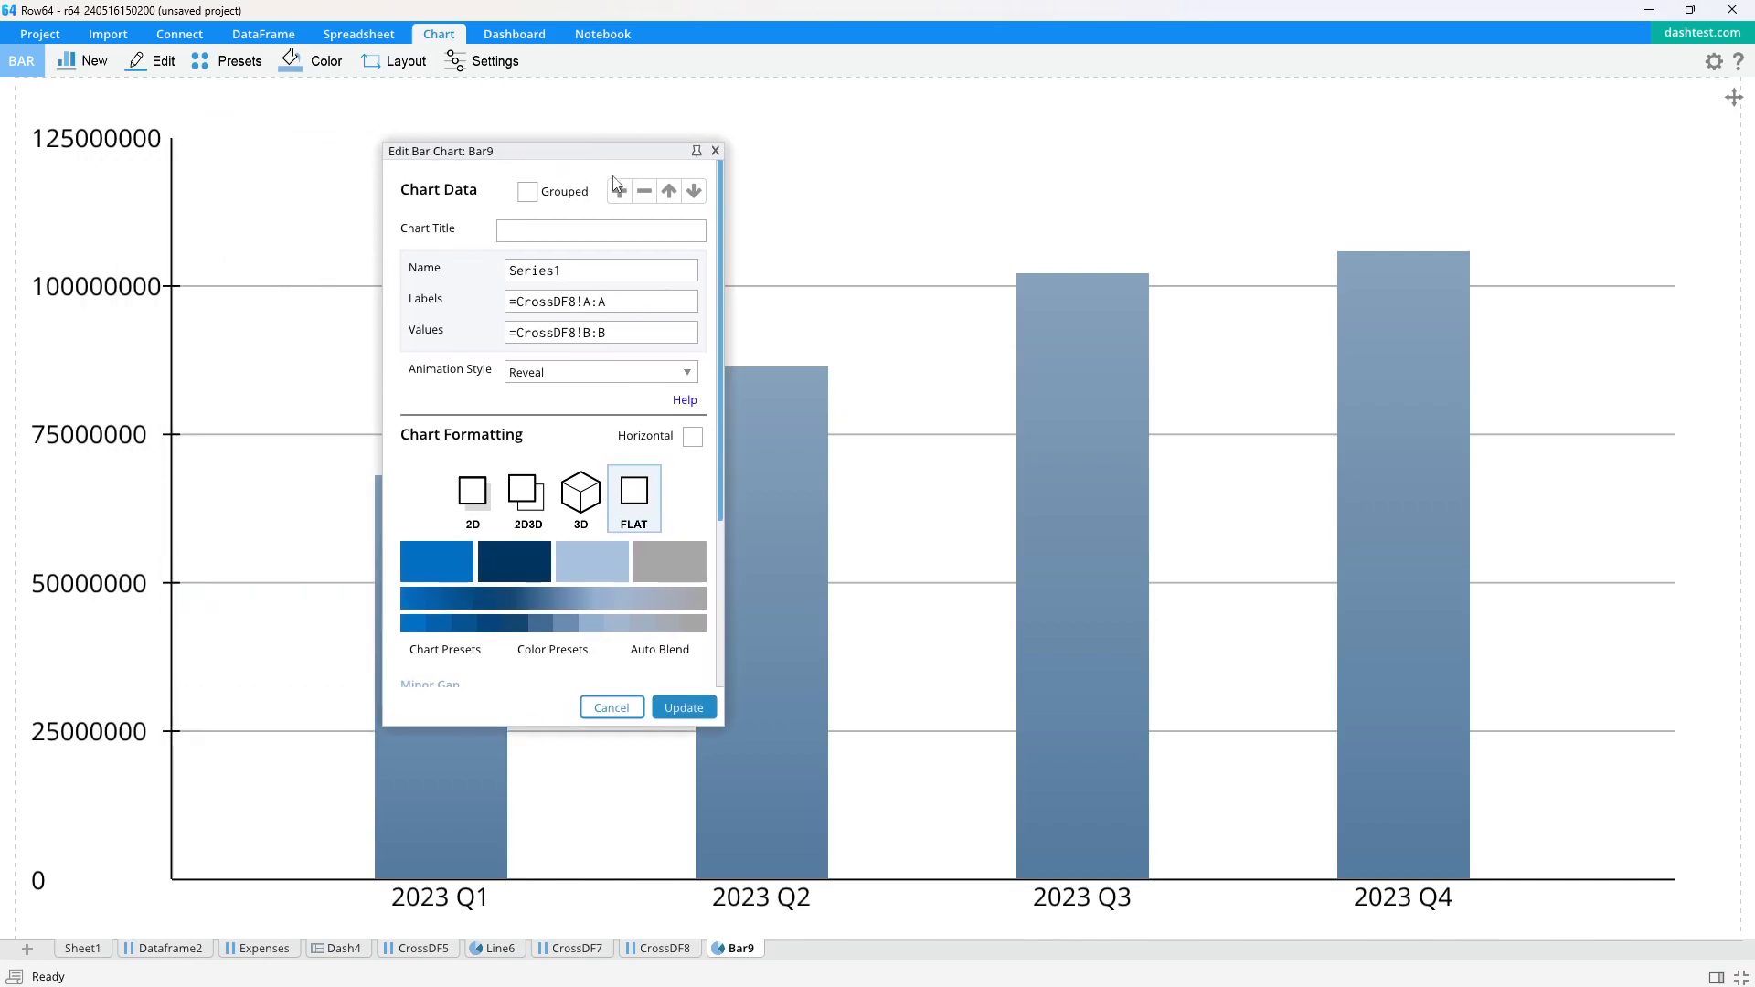
pyautogui.click(620, 191)
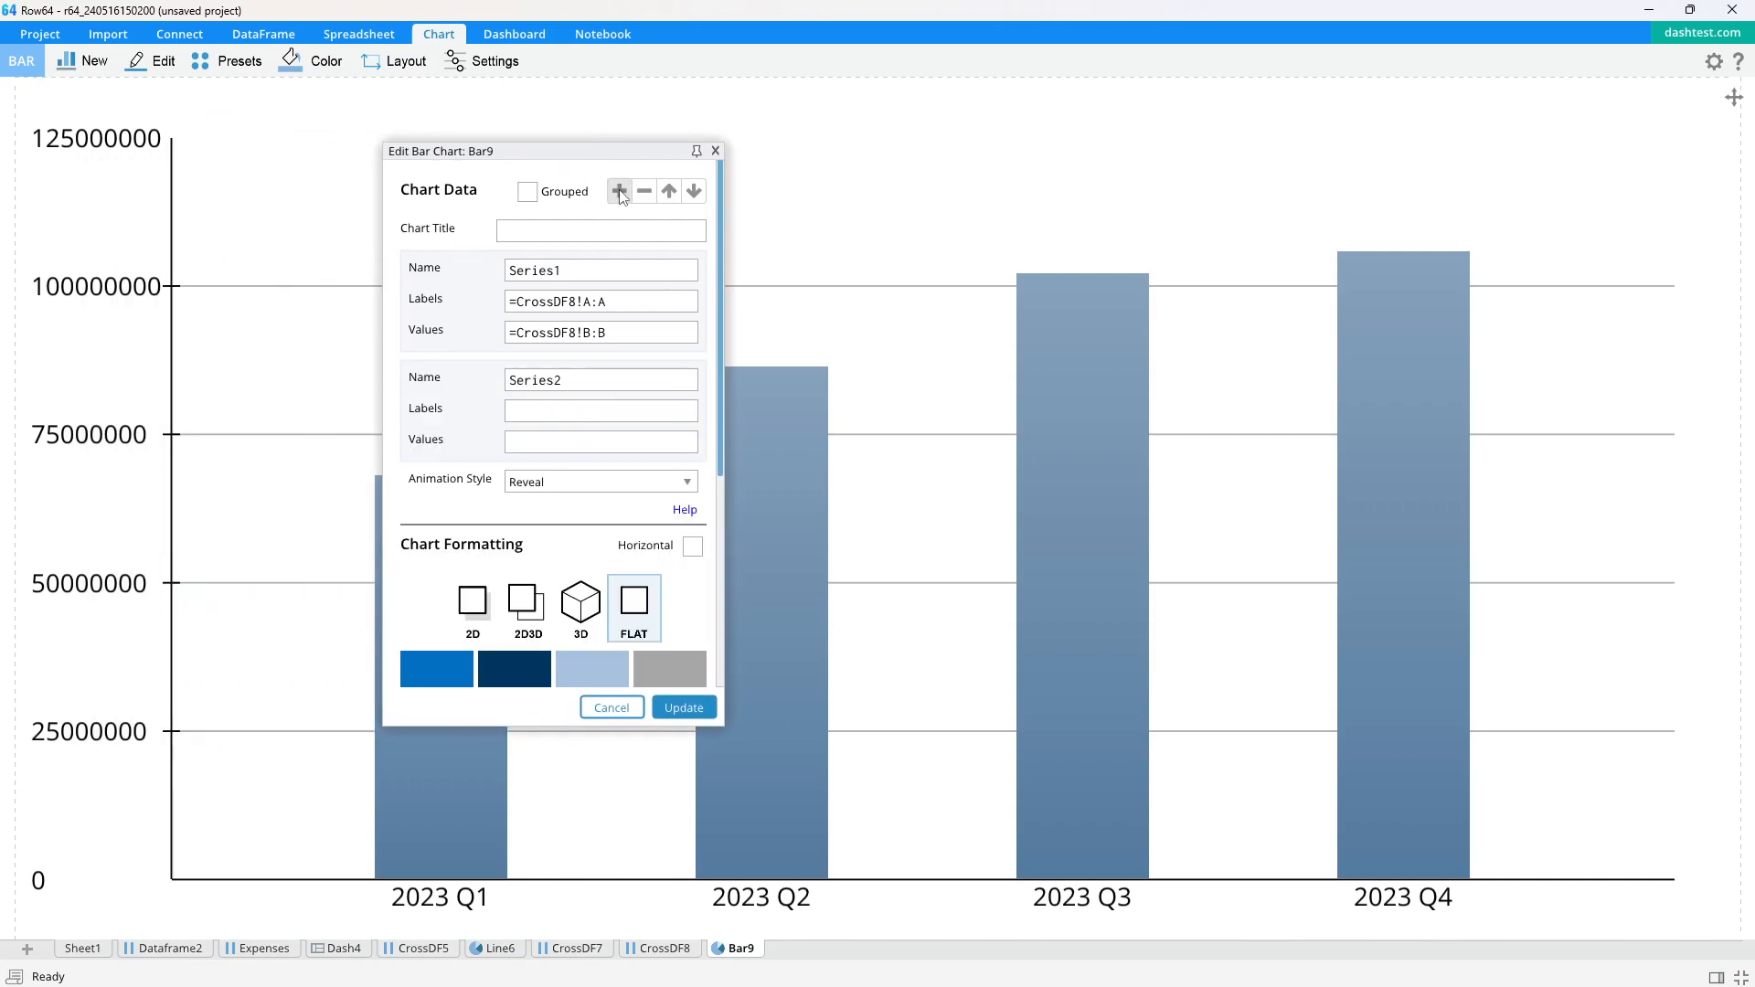
pyautogui.doubleClick(600, 272)
pyautogui.write('Total')
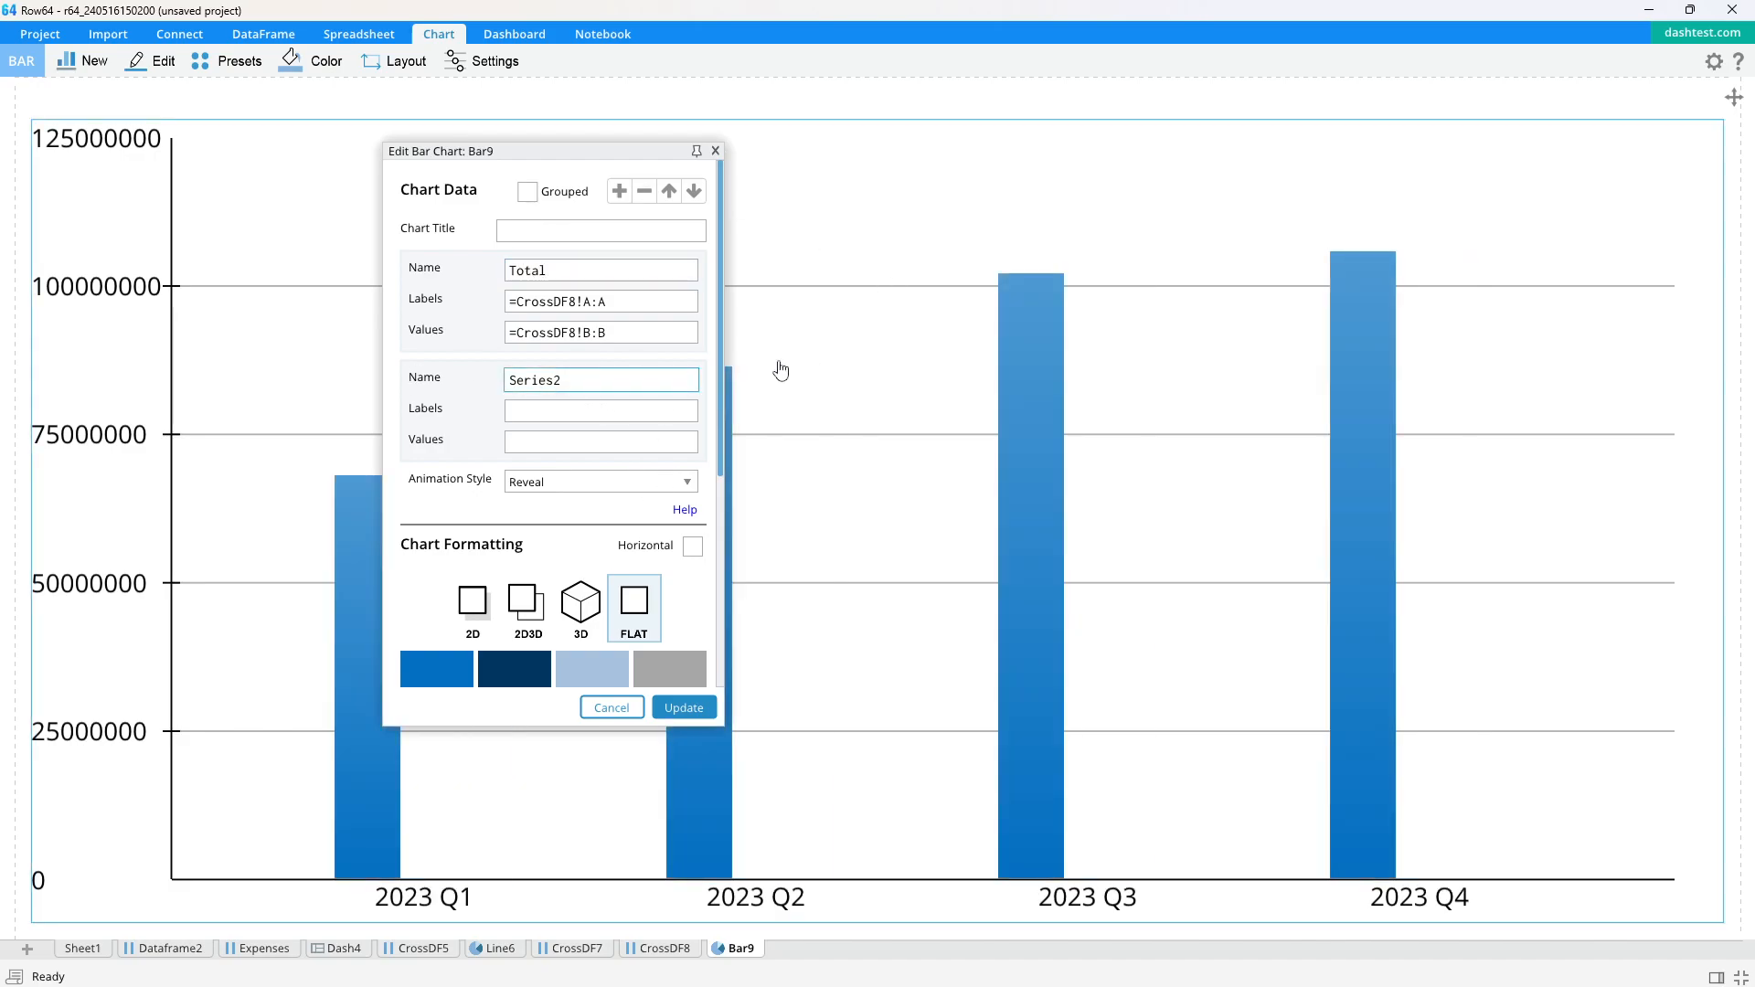
pyautogui.doubleClick(581, 380)
pyautogui.write('Ma')
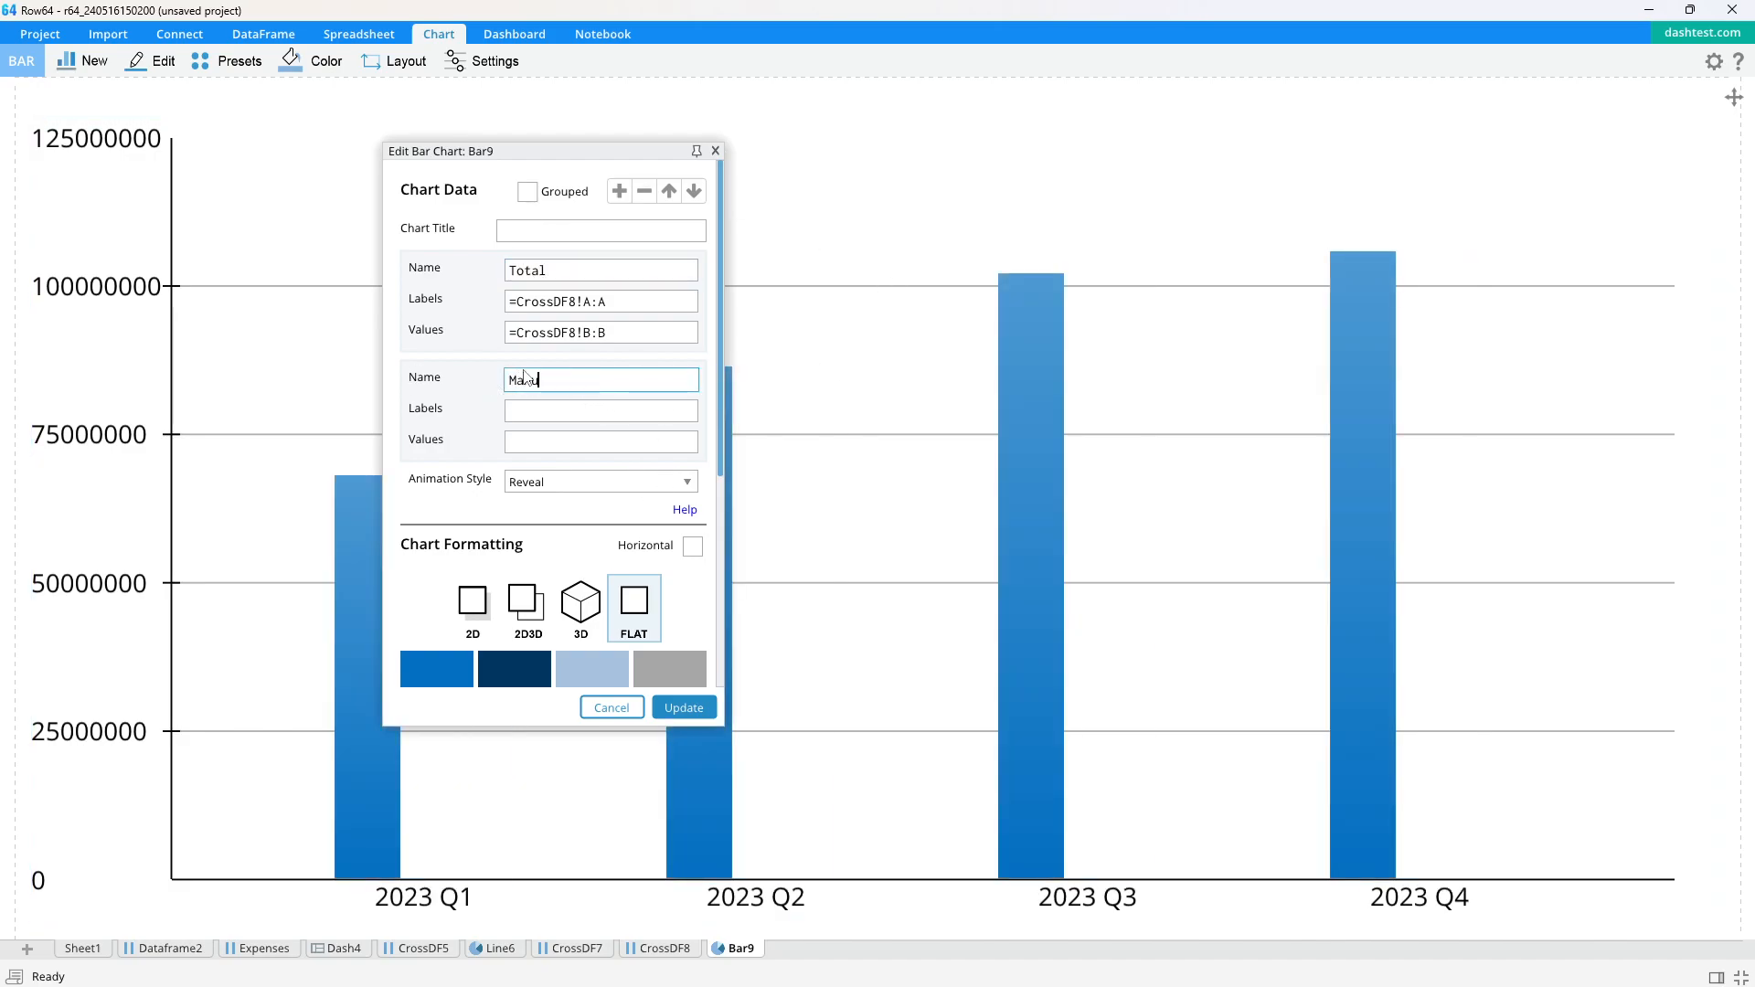
pyautogui.write('nufacturing')
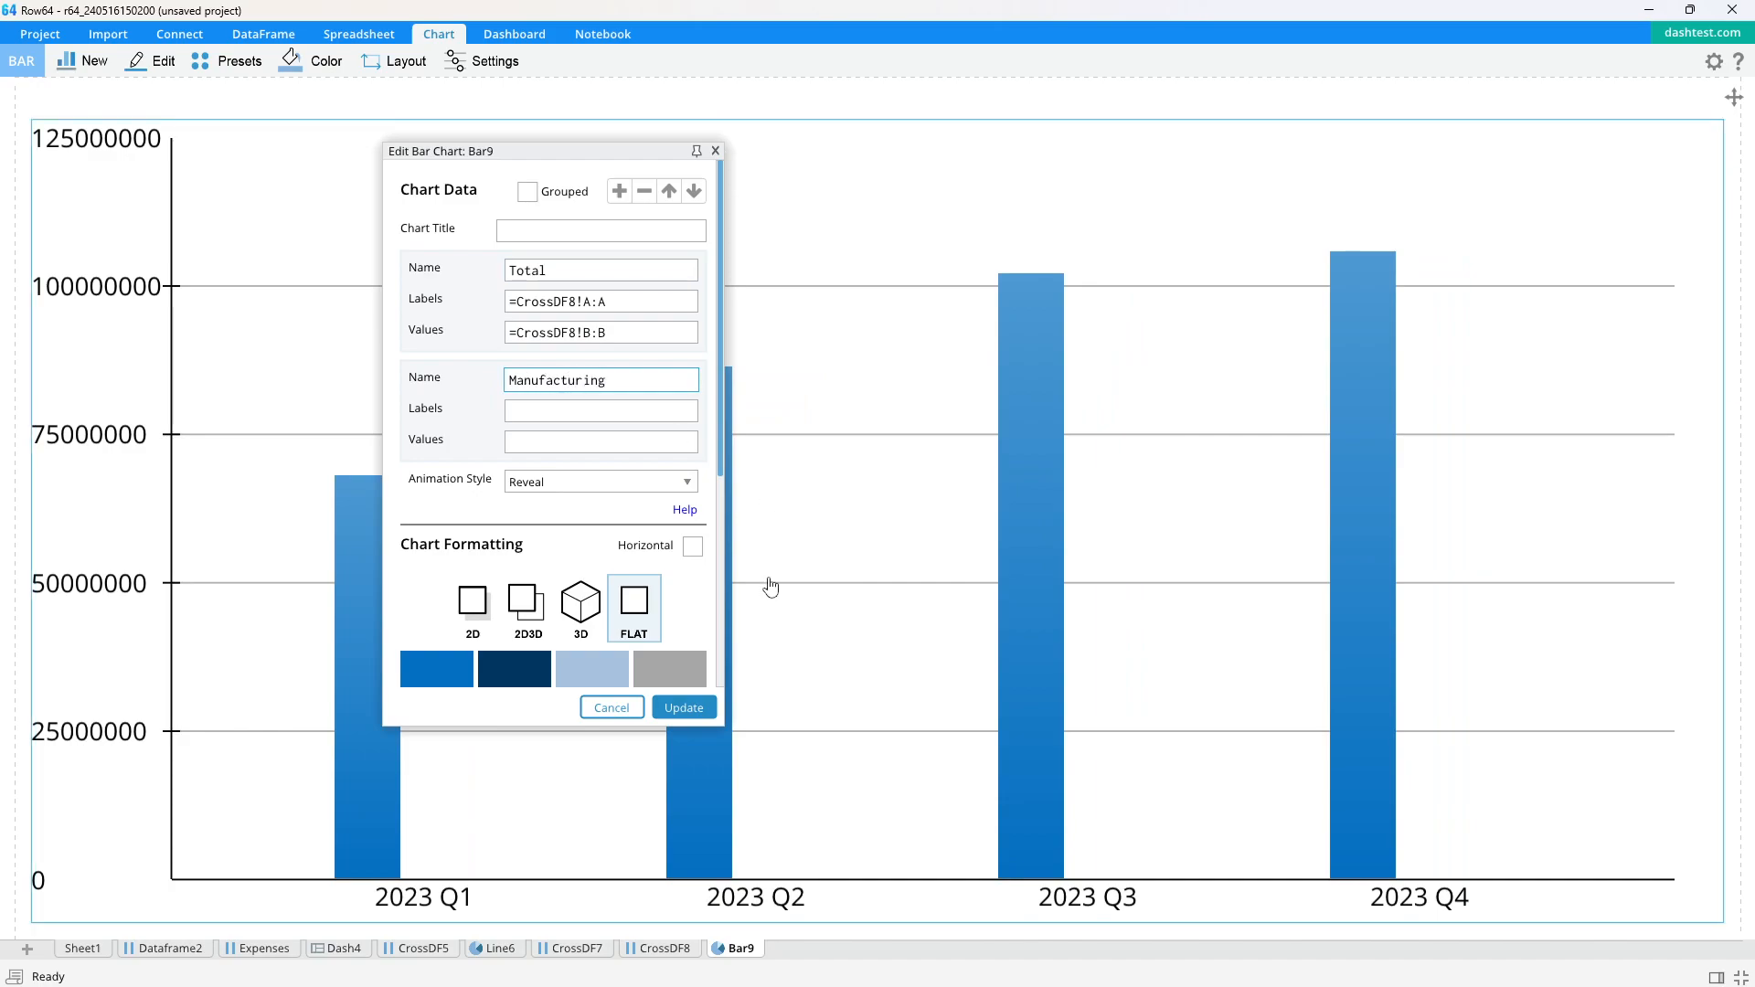
# - Set the Manufacturing series' labels to =CrossDF7!A:A and values to =CrossDF7!B:B, and close the chart's edit dialog
pyautogui.click(608, 413)
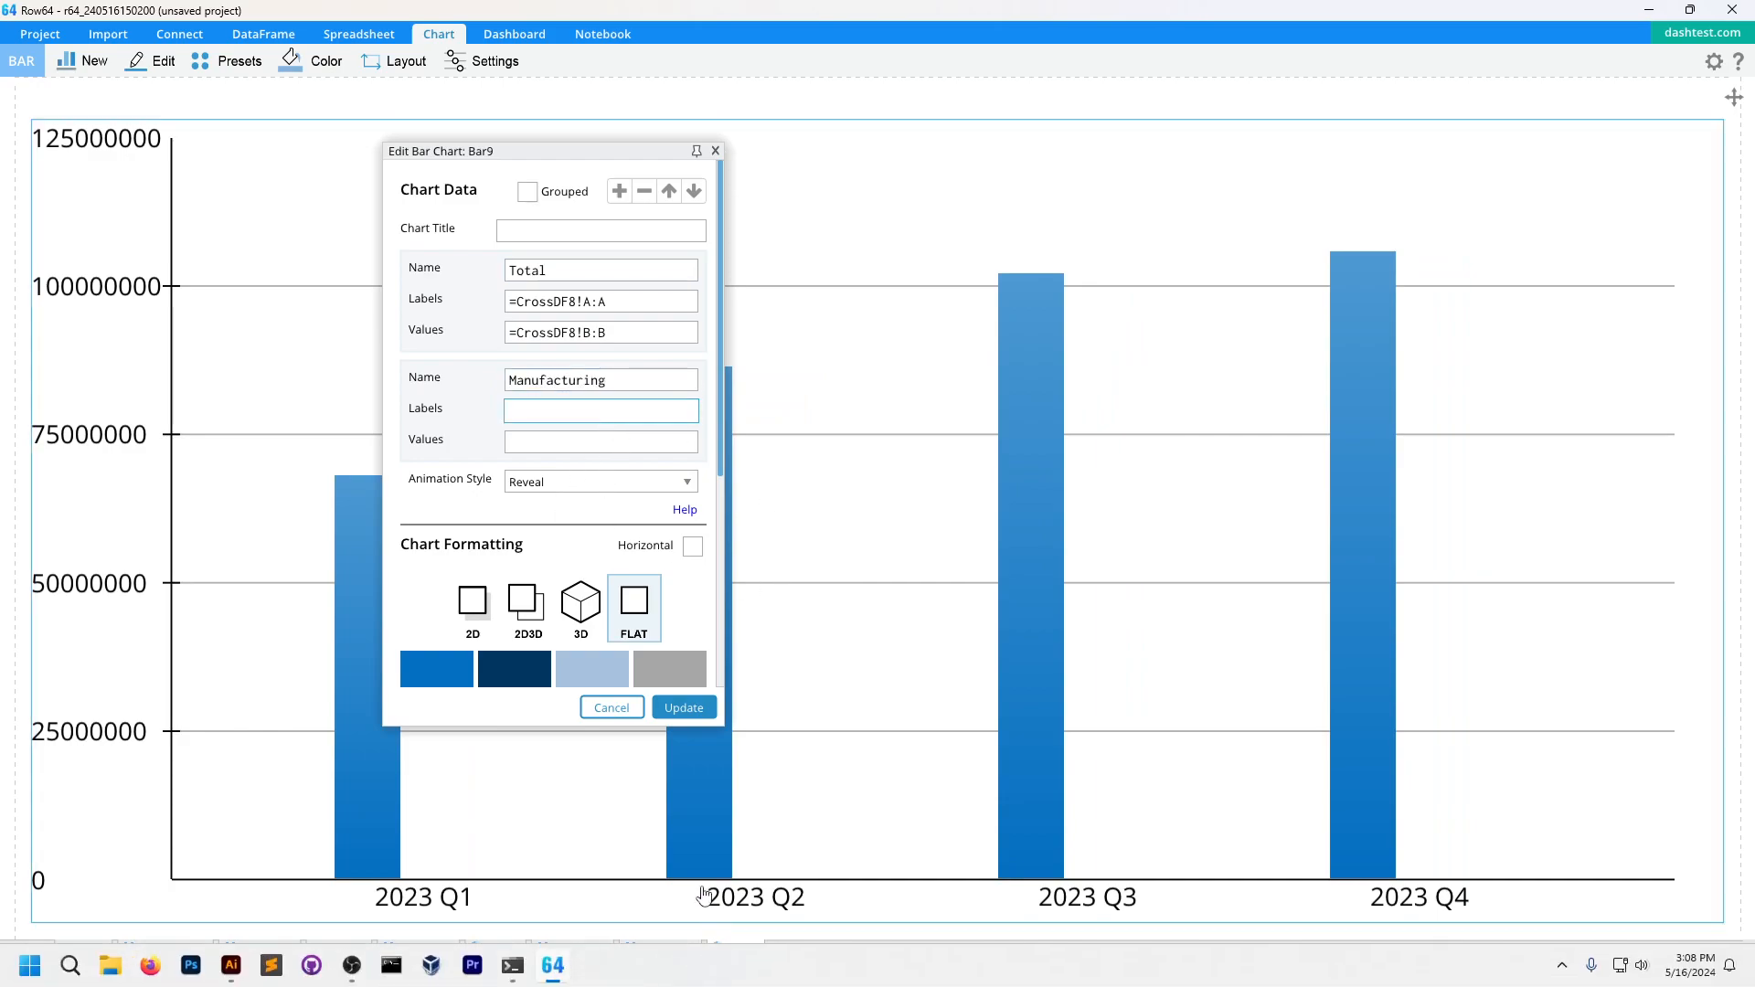
pyautogui.click(576, 949)
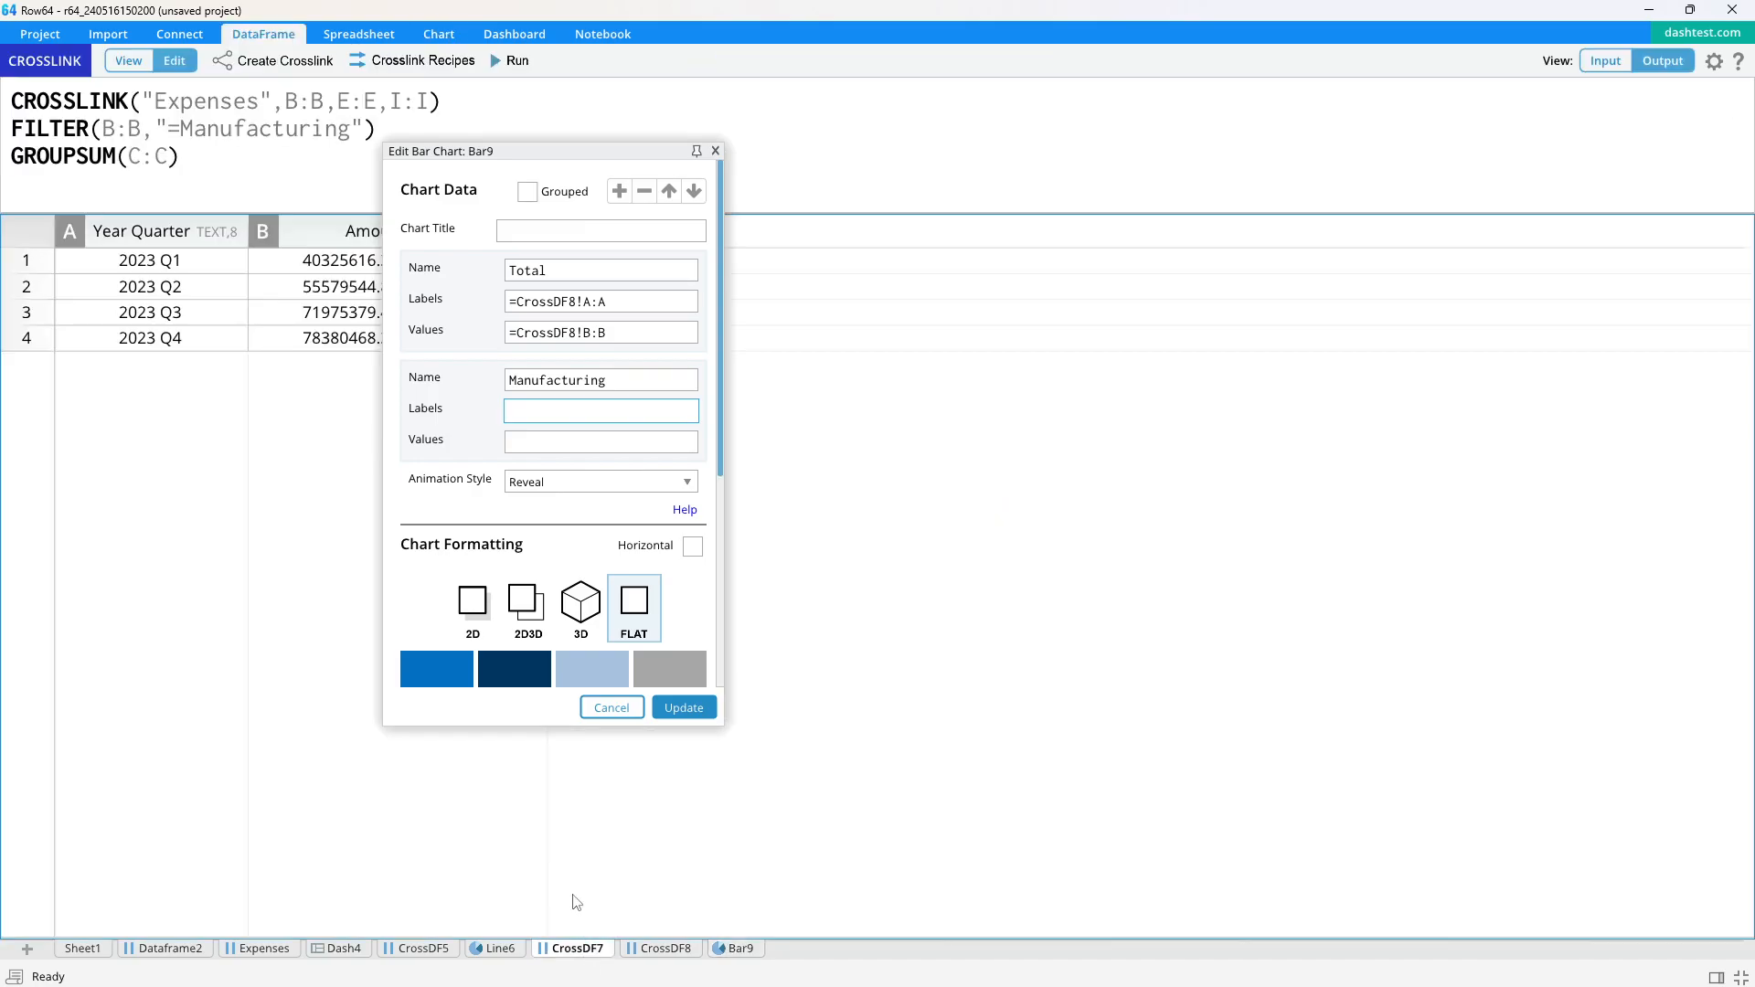
pyautogui.click(156, 245)
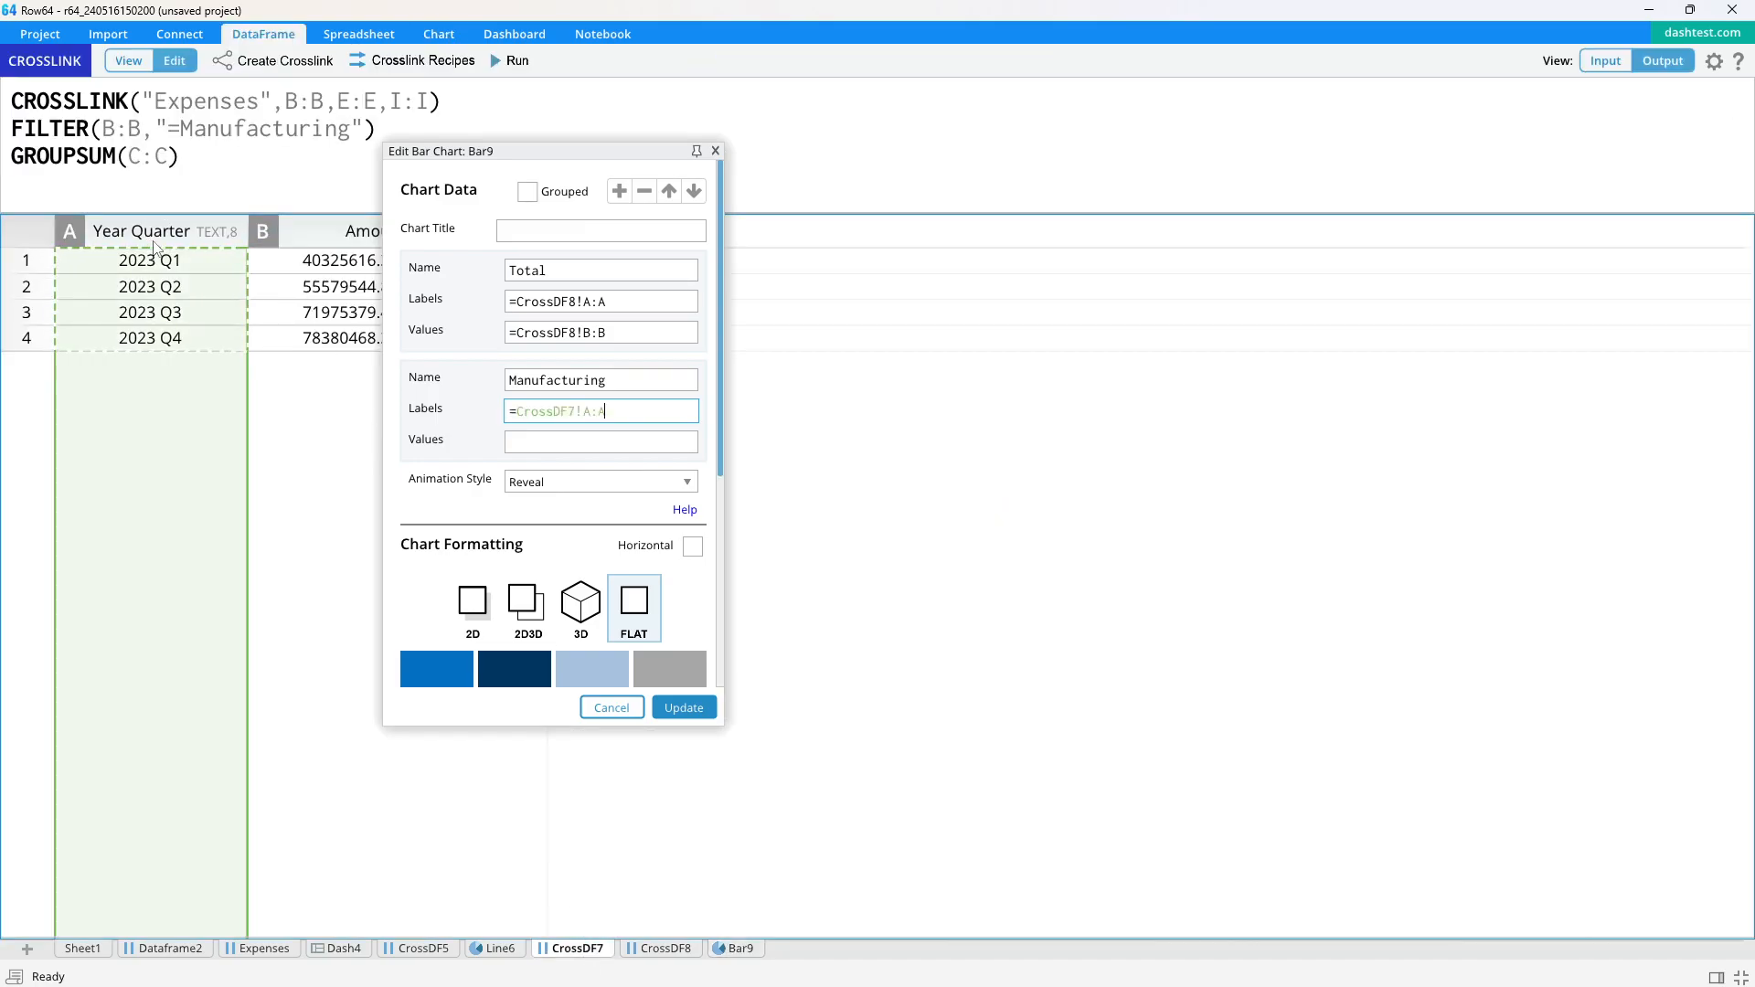
pyautogui.click(528, 455)
pyautogui.click(363, 256)
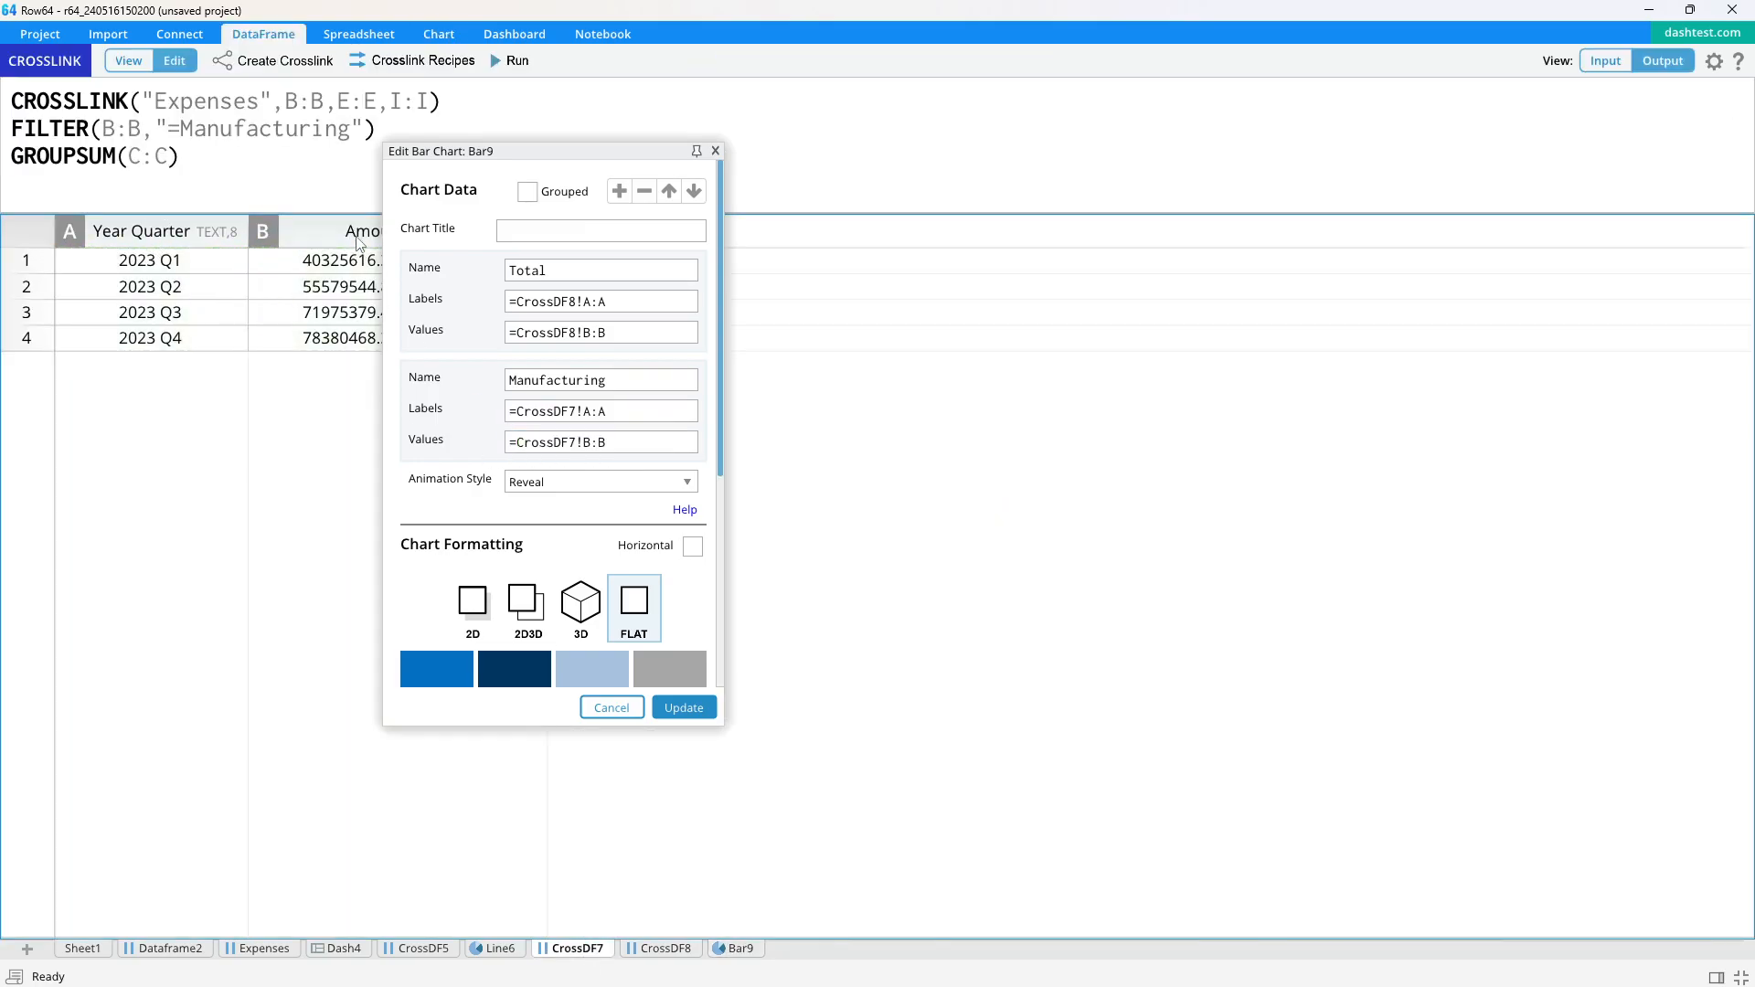
pyautogui.click(737, 949)
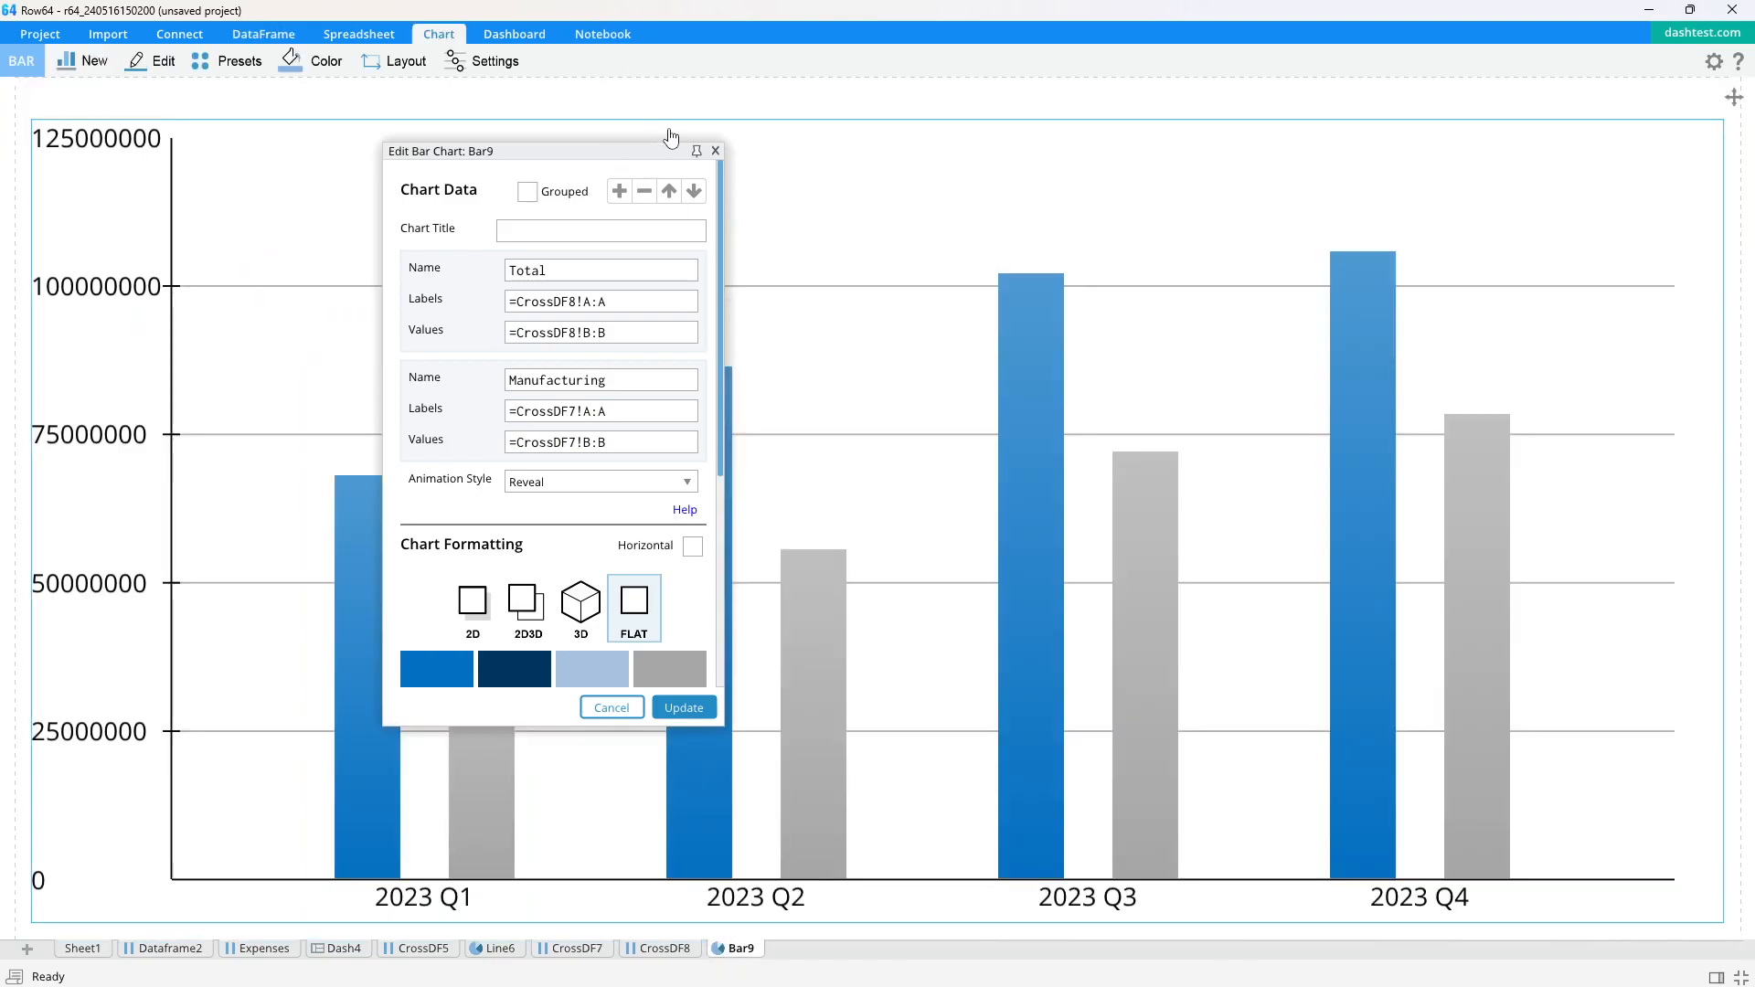
pyautogui.click(715, 150)
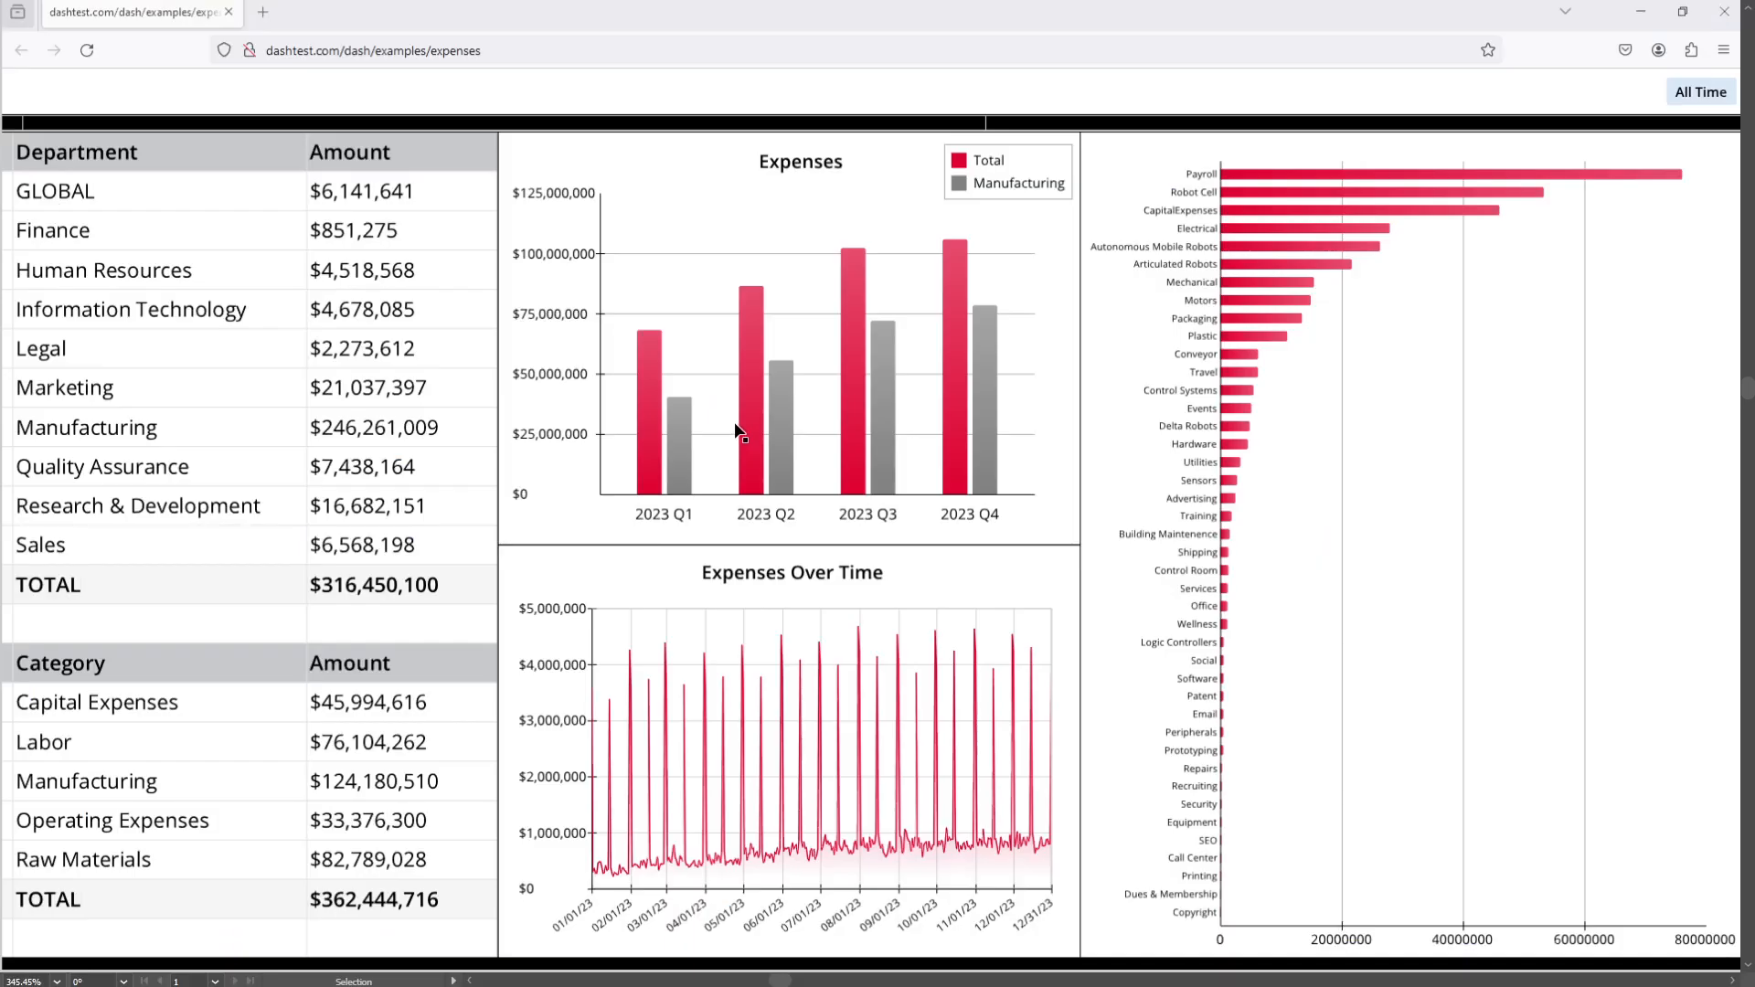
# - Place the Bar9 chart in the empty cell above the line chart on Dash4 and open it for editing beside the dashboard
pyautogui.hotkey('alt', 'Tab')
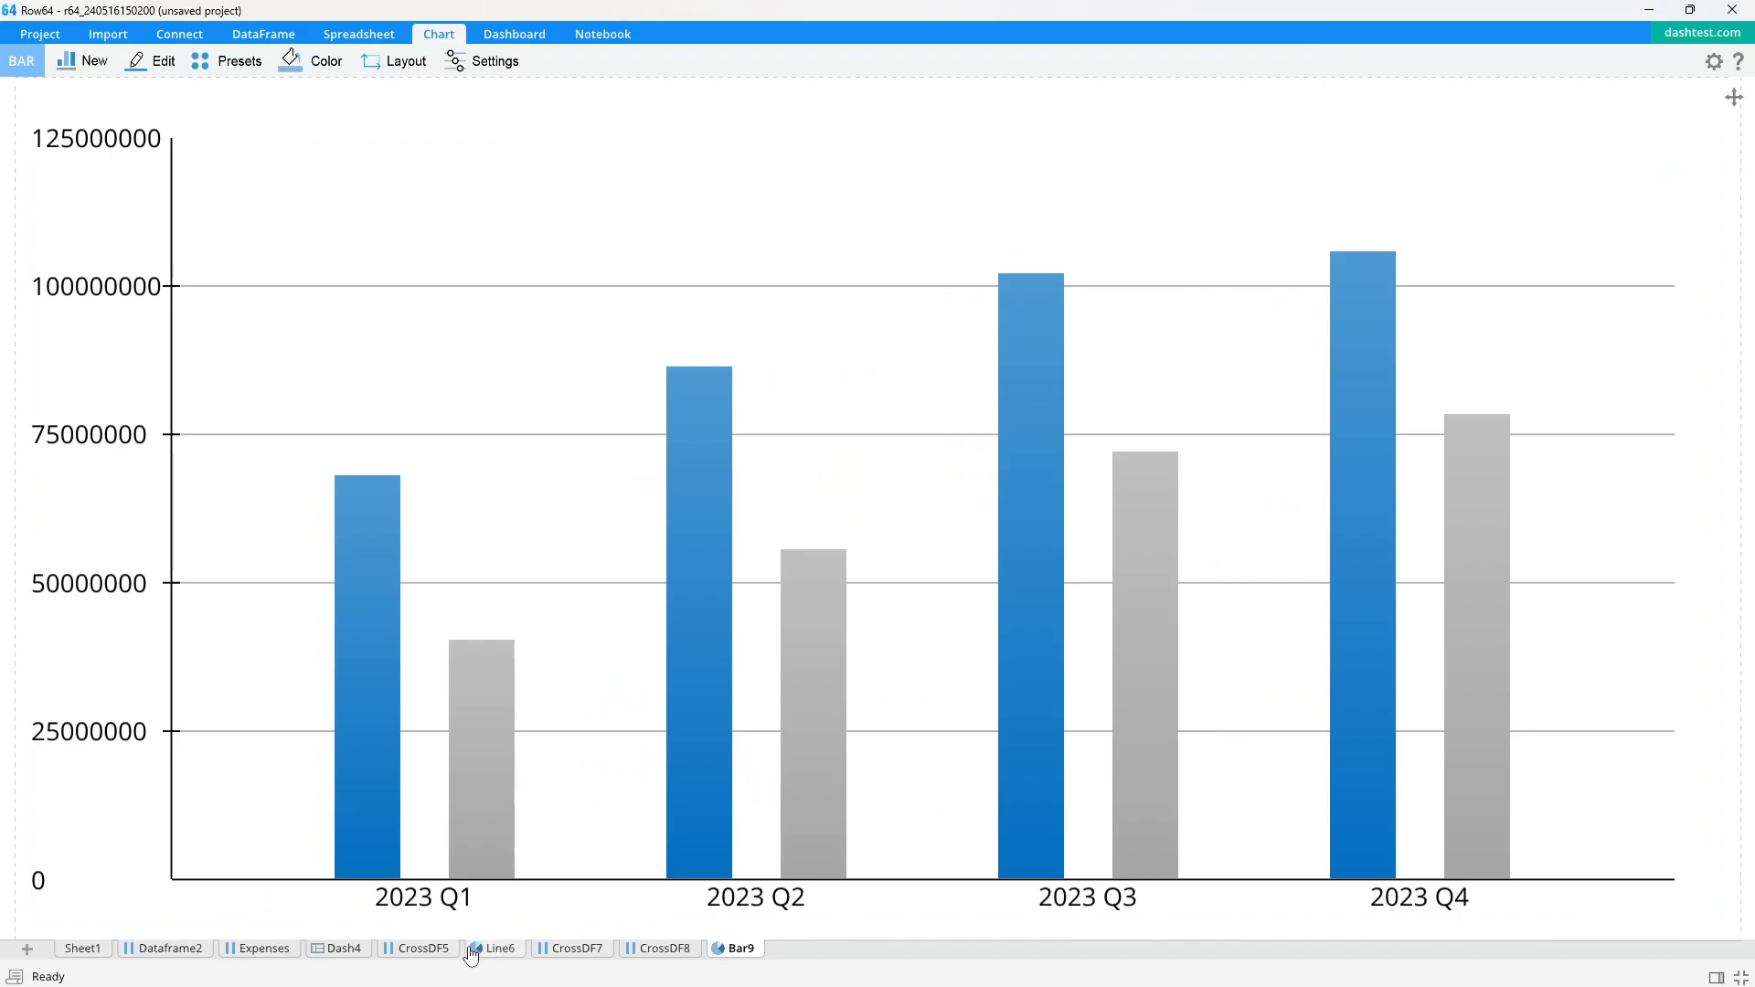
pyautogui.click(345, 949)
pyautogui.moveTo(735, 949); pyautogui.dragTo(891, 328)
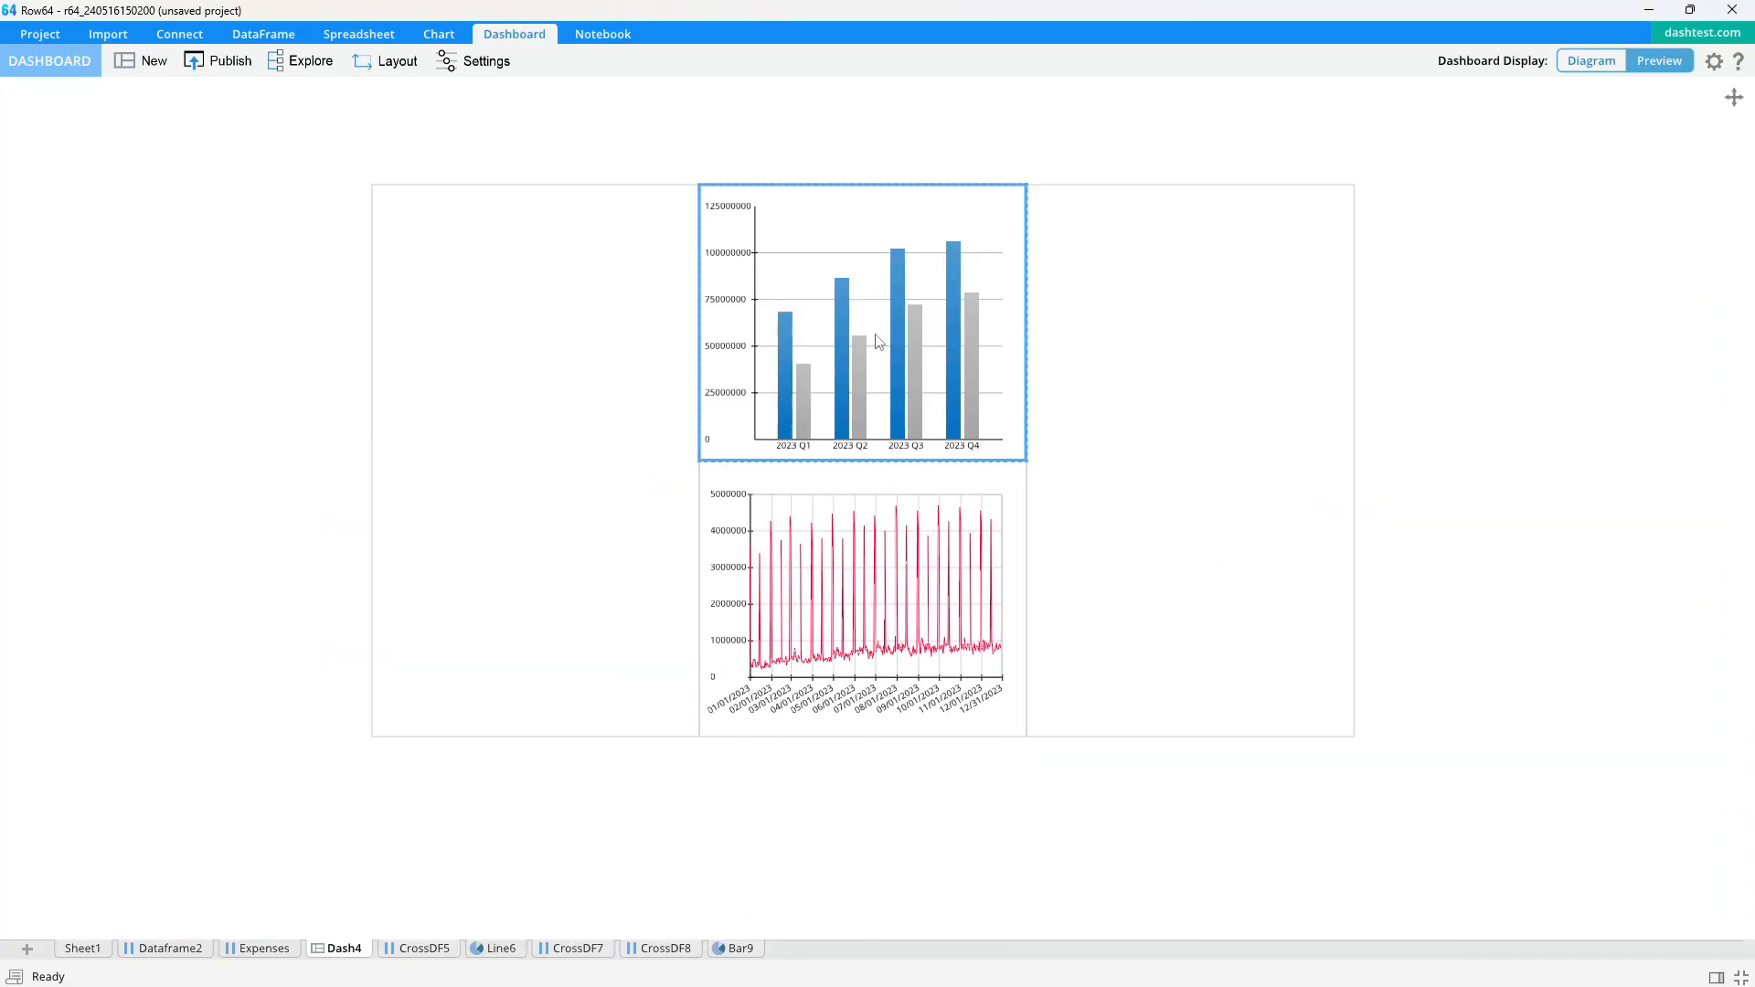
pyautogui.doubleClick(888, 315)
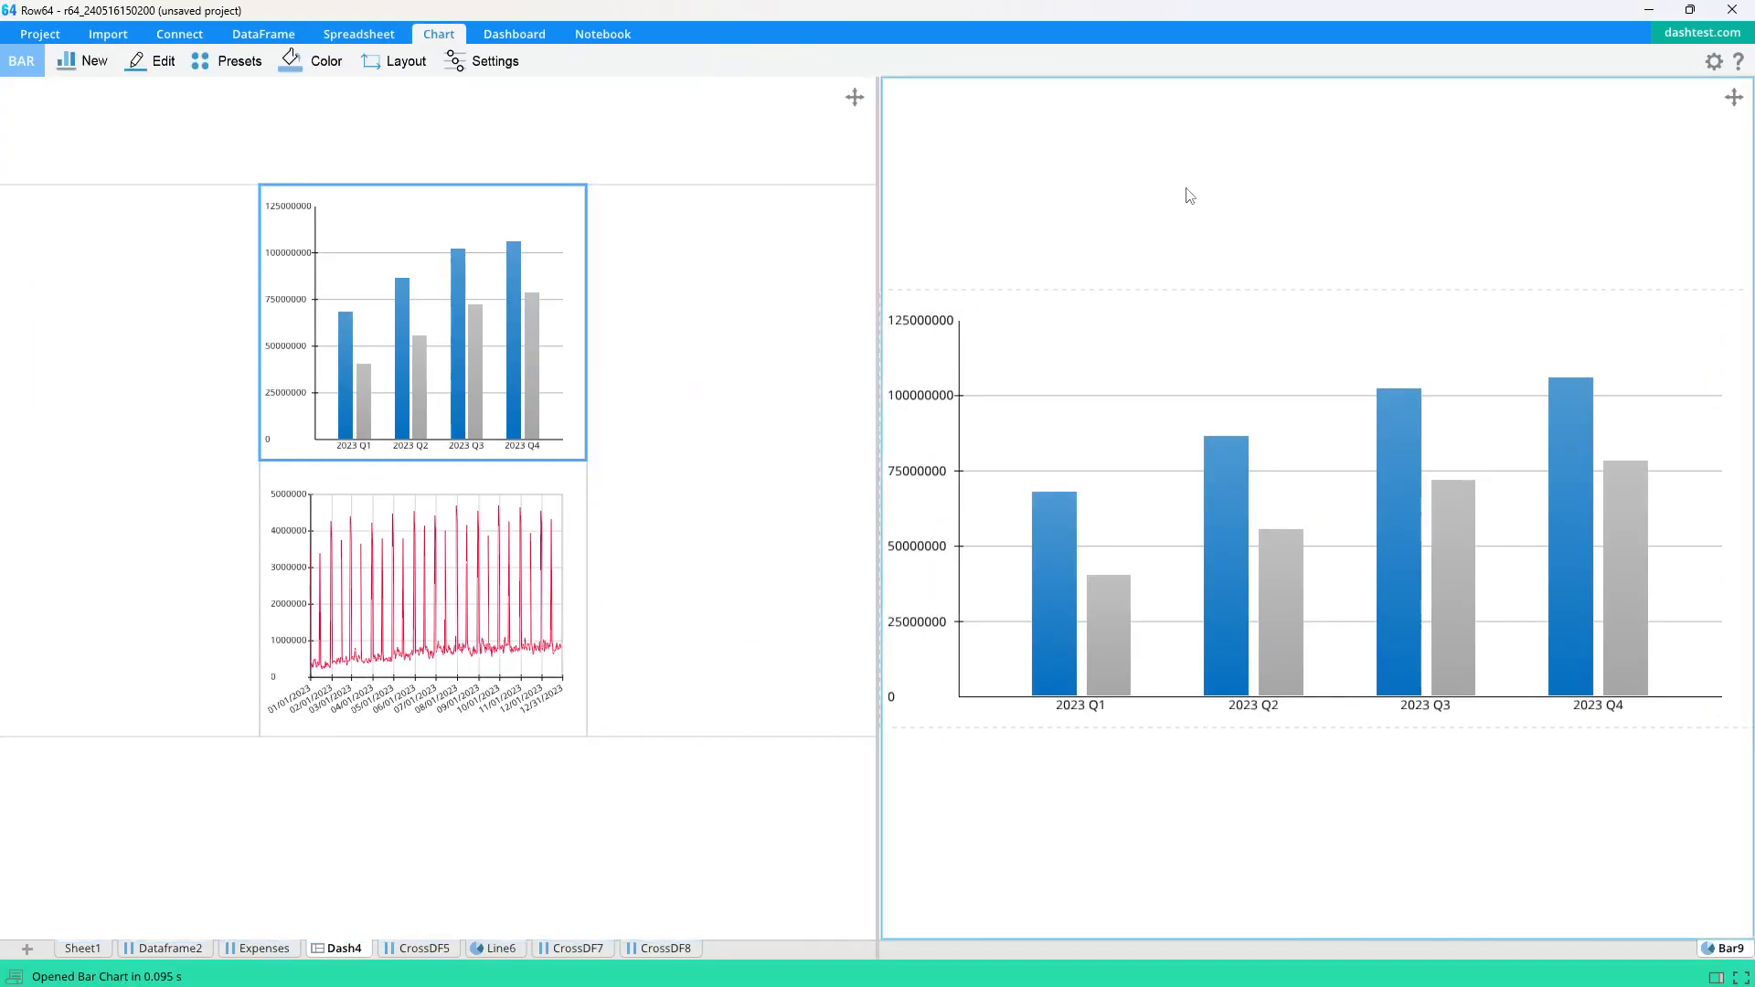
# - Recolor the Total bars with the red sampled from the dashboard's line chart, and close the chart settings
pyautogui.scroll(5, 437, 695)
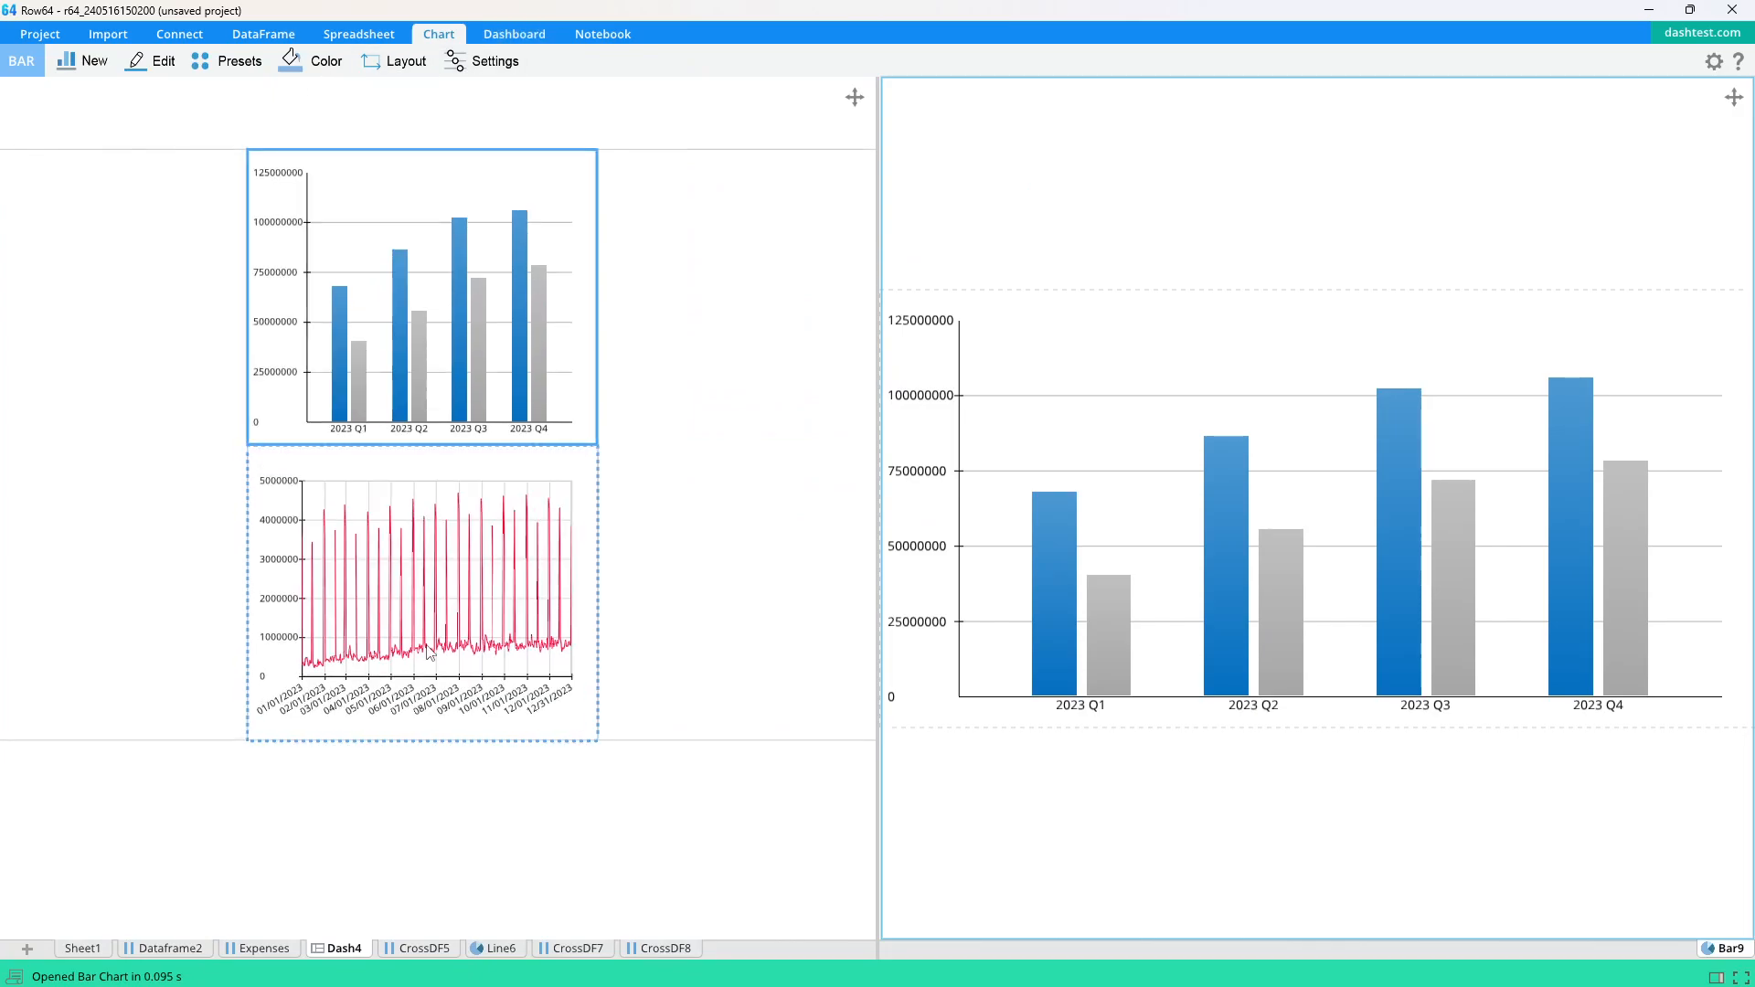
pyautogui.scroll(5, 501, 687)
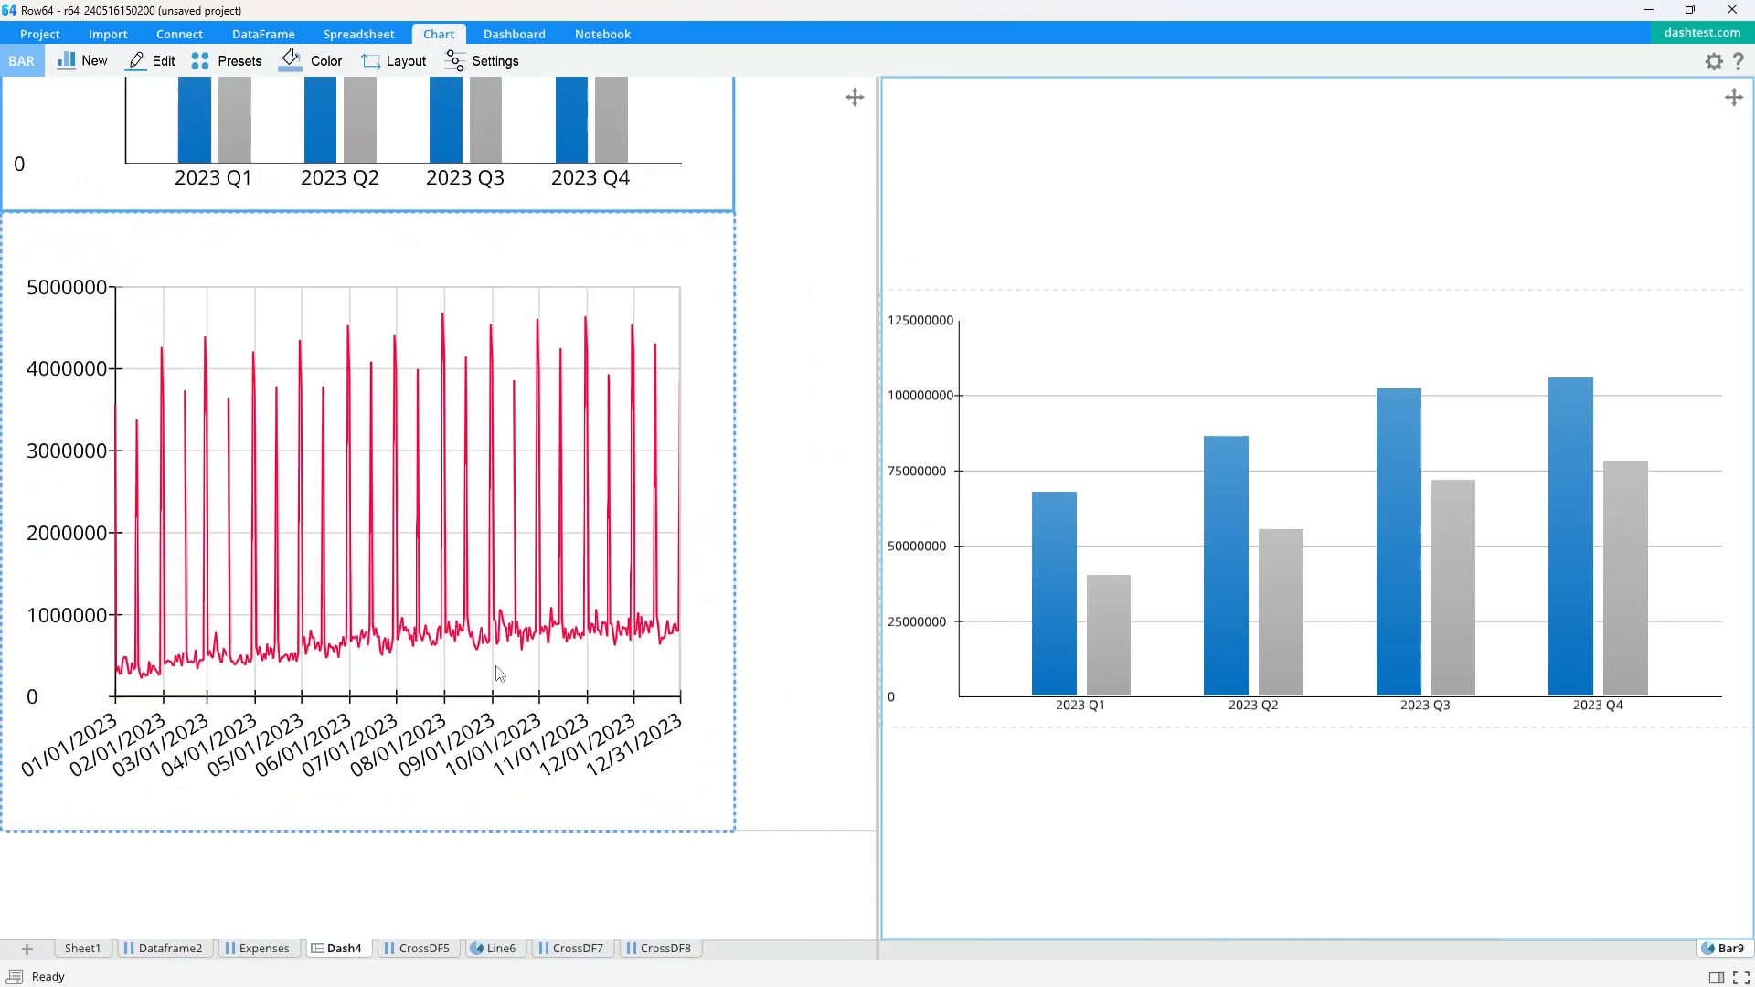
pyautogui.click(485, 61)
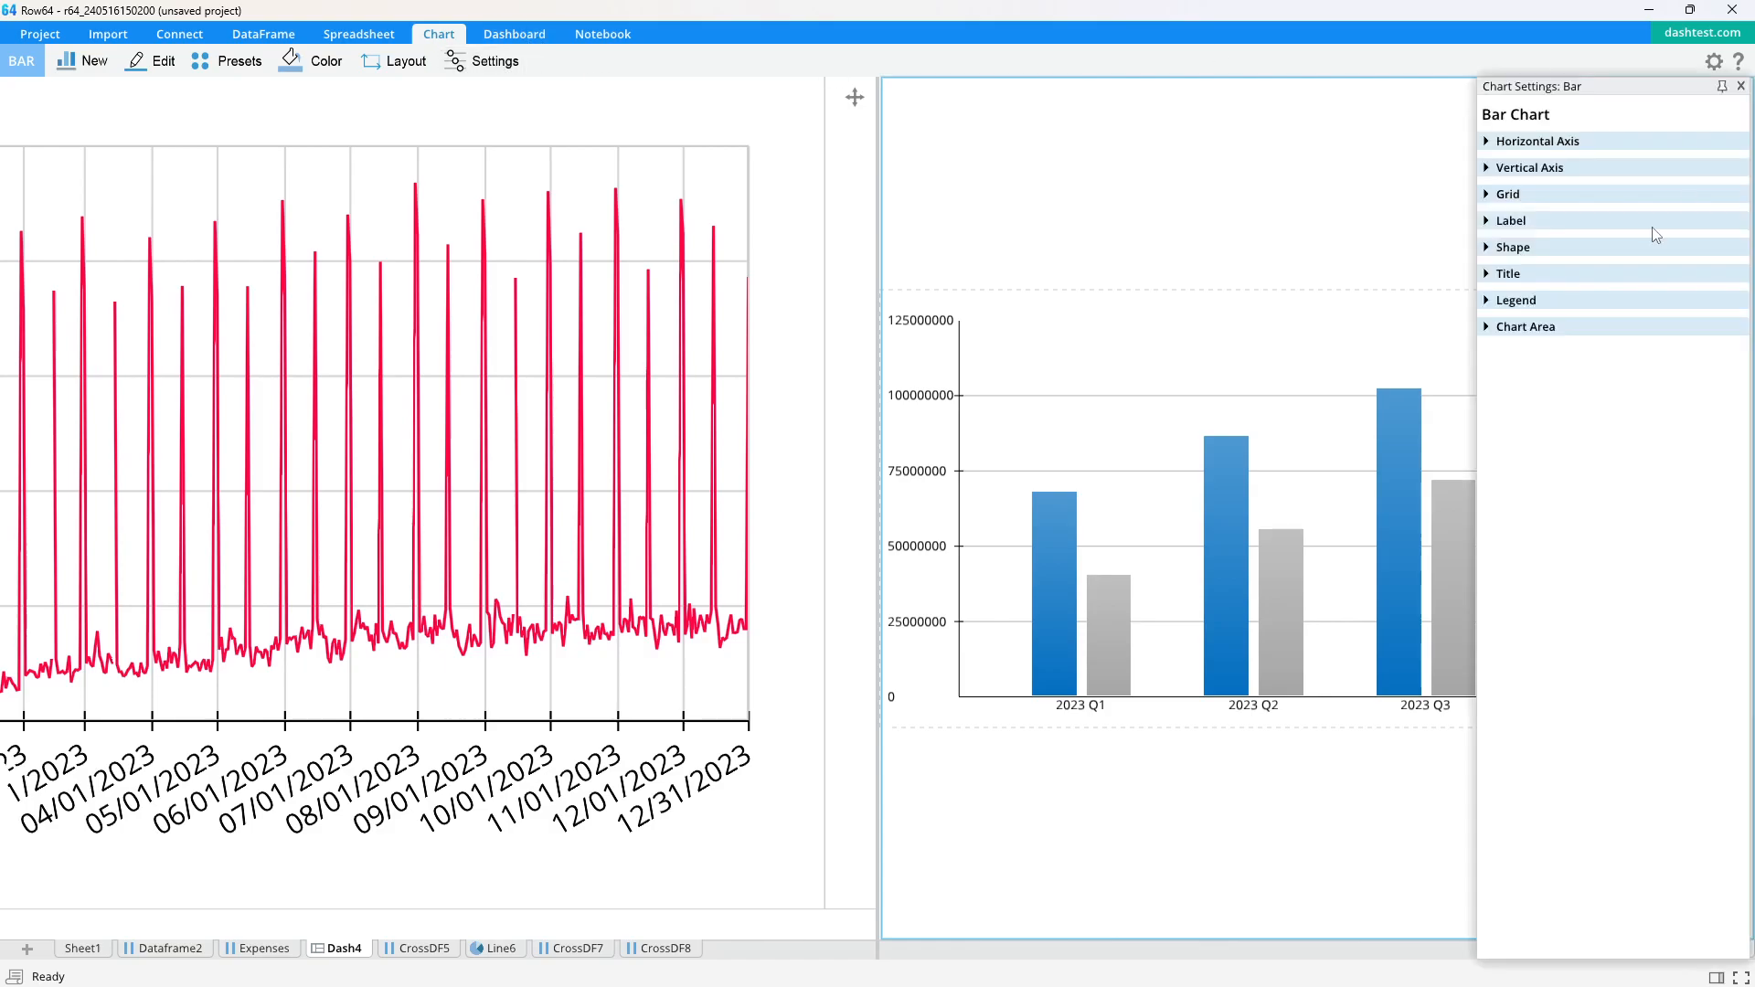
pyautogui.click(1490, 249)
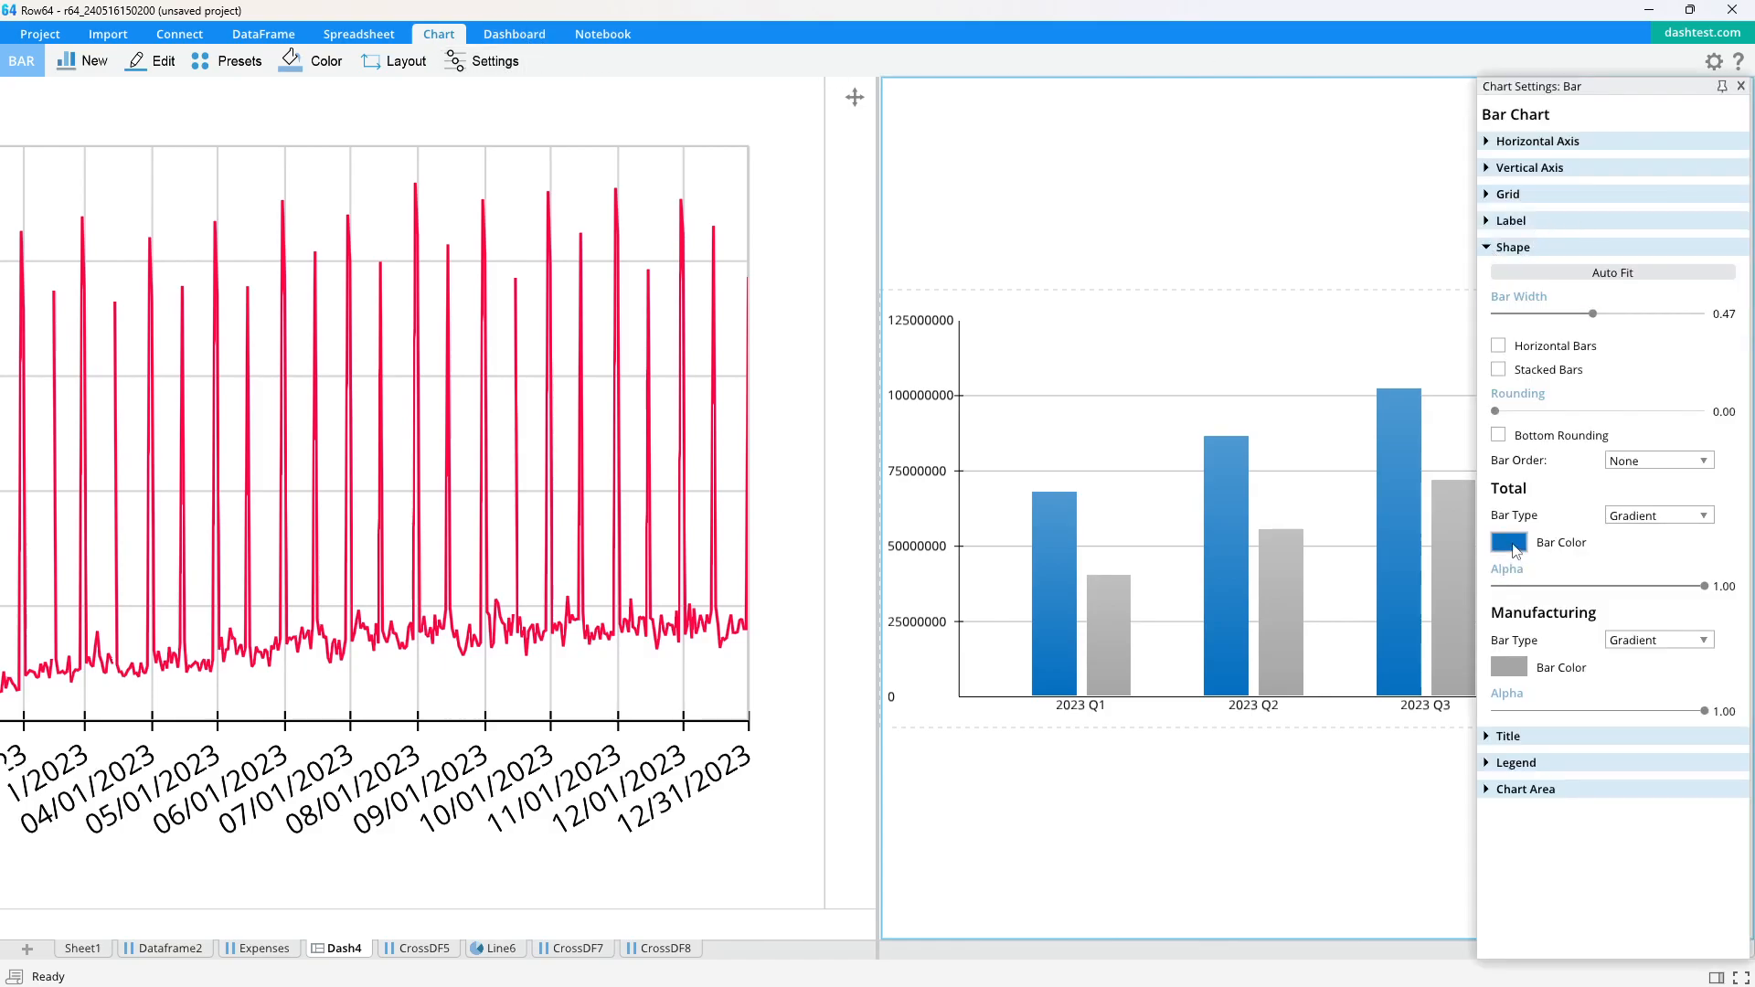
pyautogui.click(1509, 542)
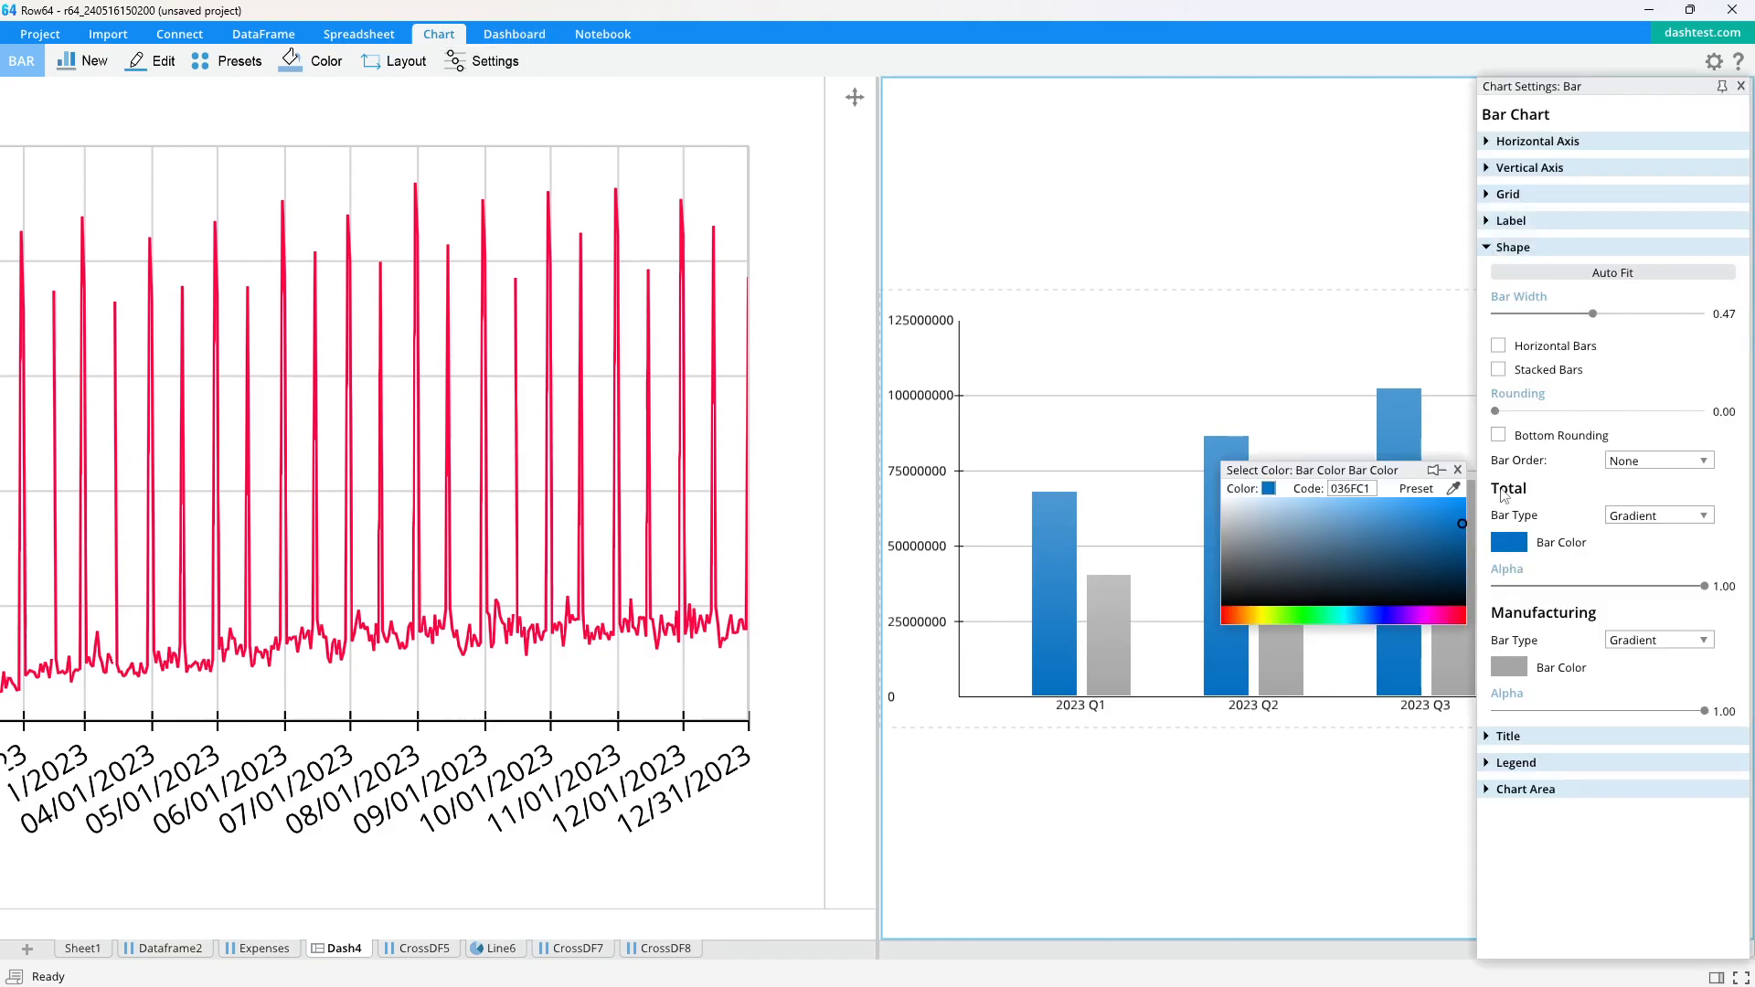
pyautogui.click(695, 616)
pyautogui.click(1457, 471)
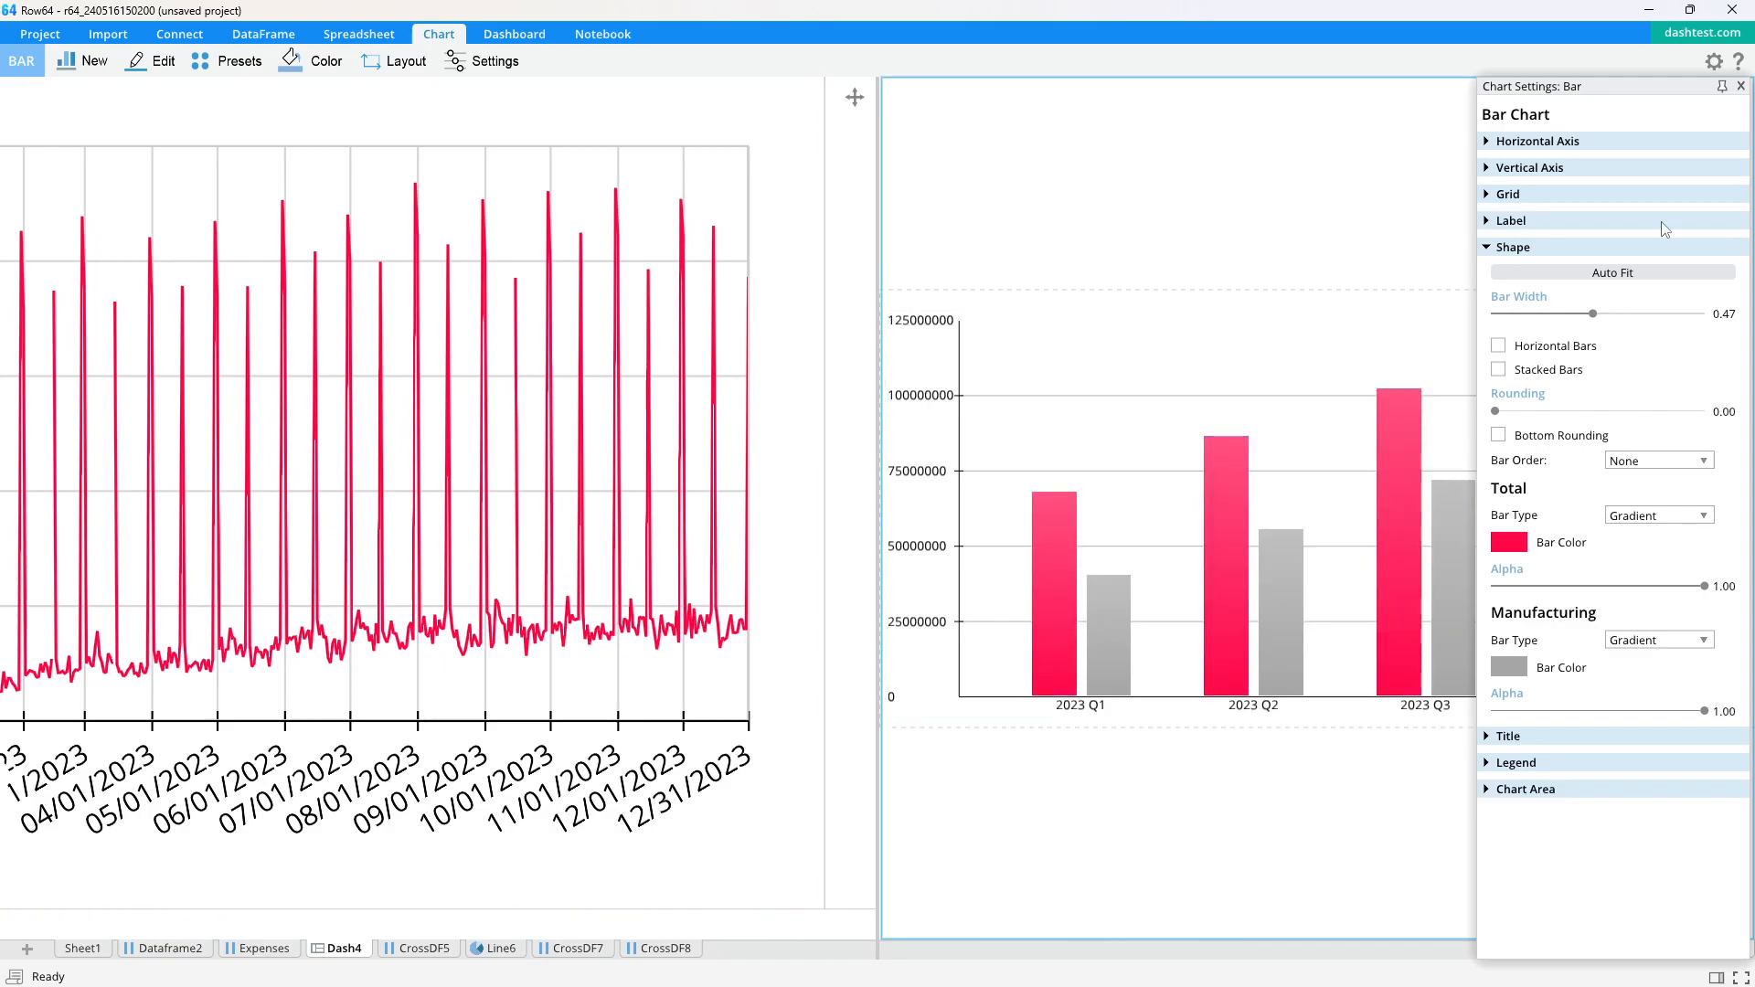
pyautogui.click(1741, 87)
# - Show Dash4 full width and compare it with the reference expenses dashboard in the browser, returning to Row64
pyautogui.click(797, 155)
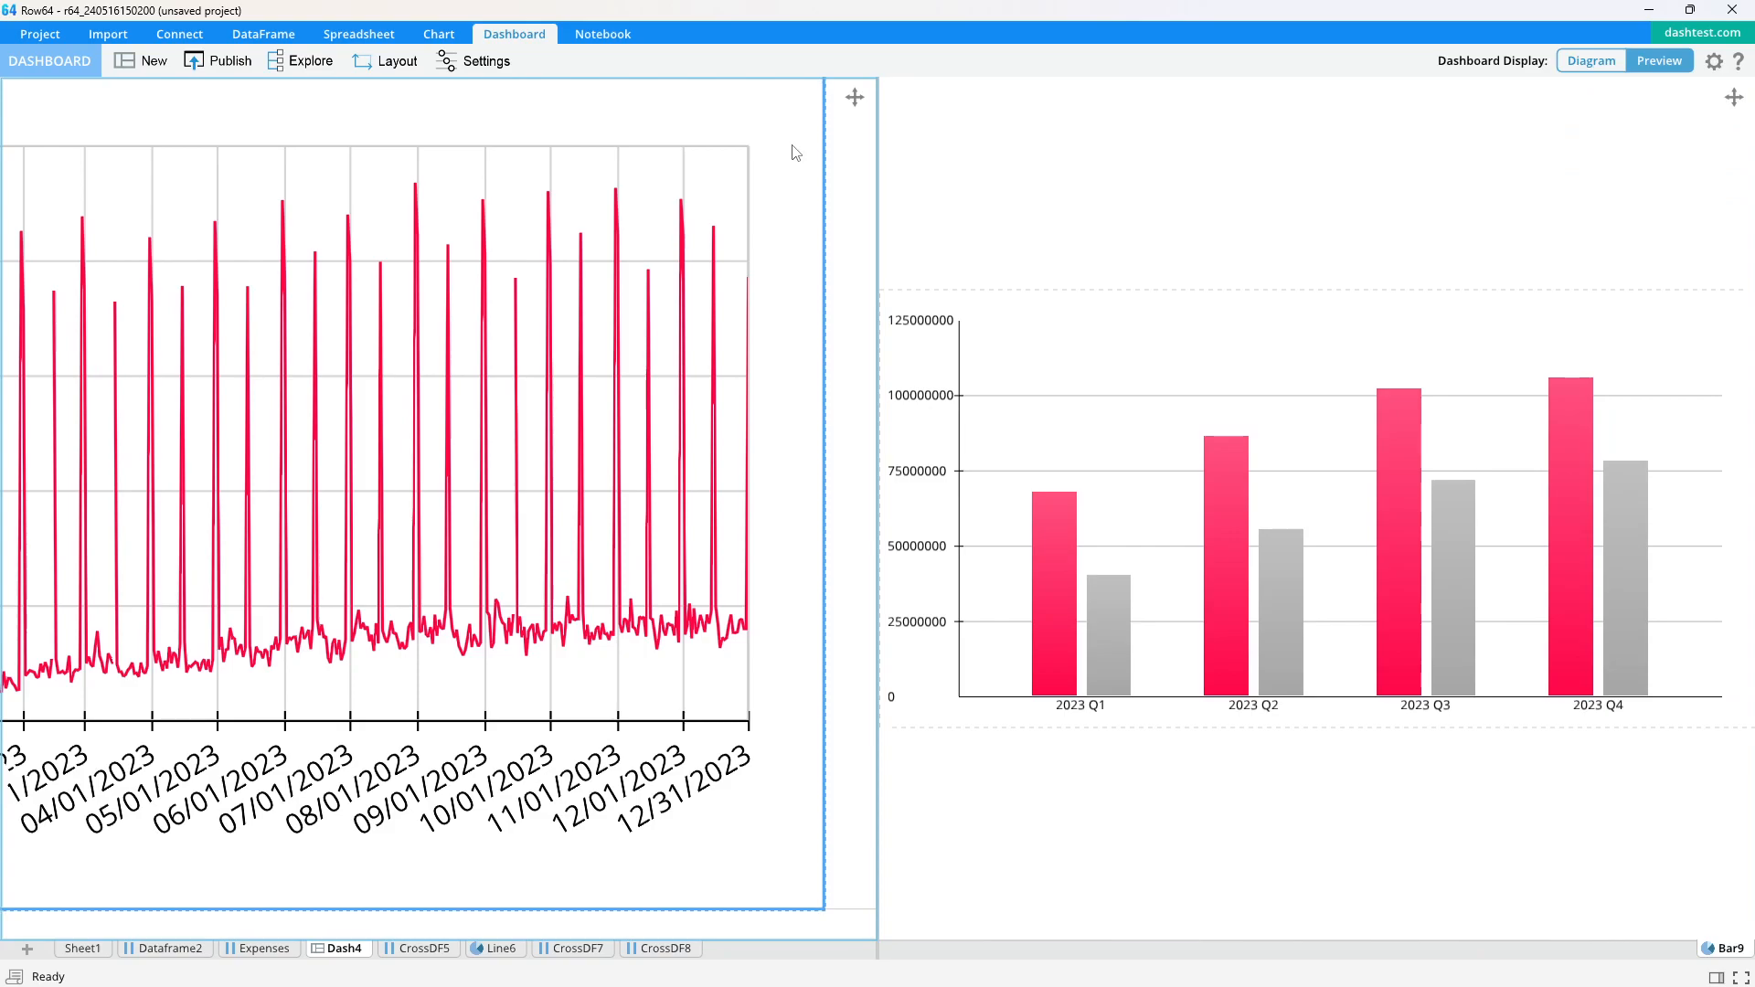
pyautogui.press('space')
pyautogui.scroll(-8, 966, 472)
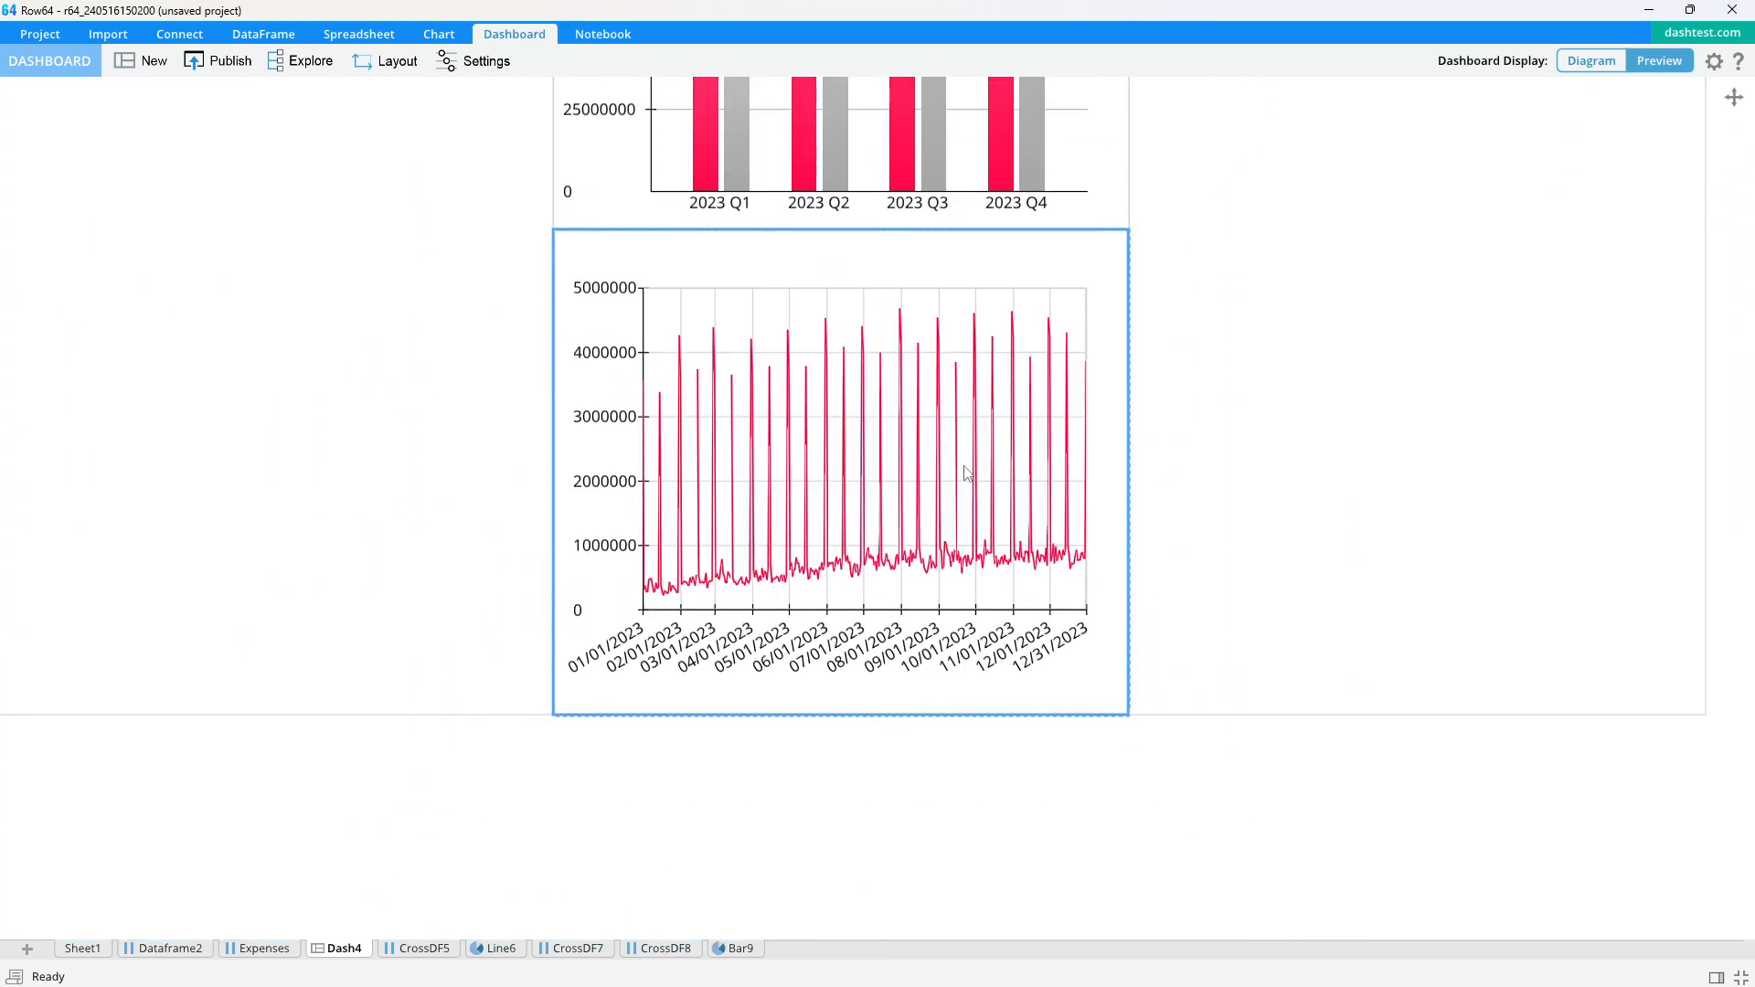
pyautogui.click(1620, 360)
pyautogui.click(727, 452)
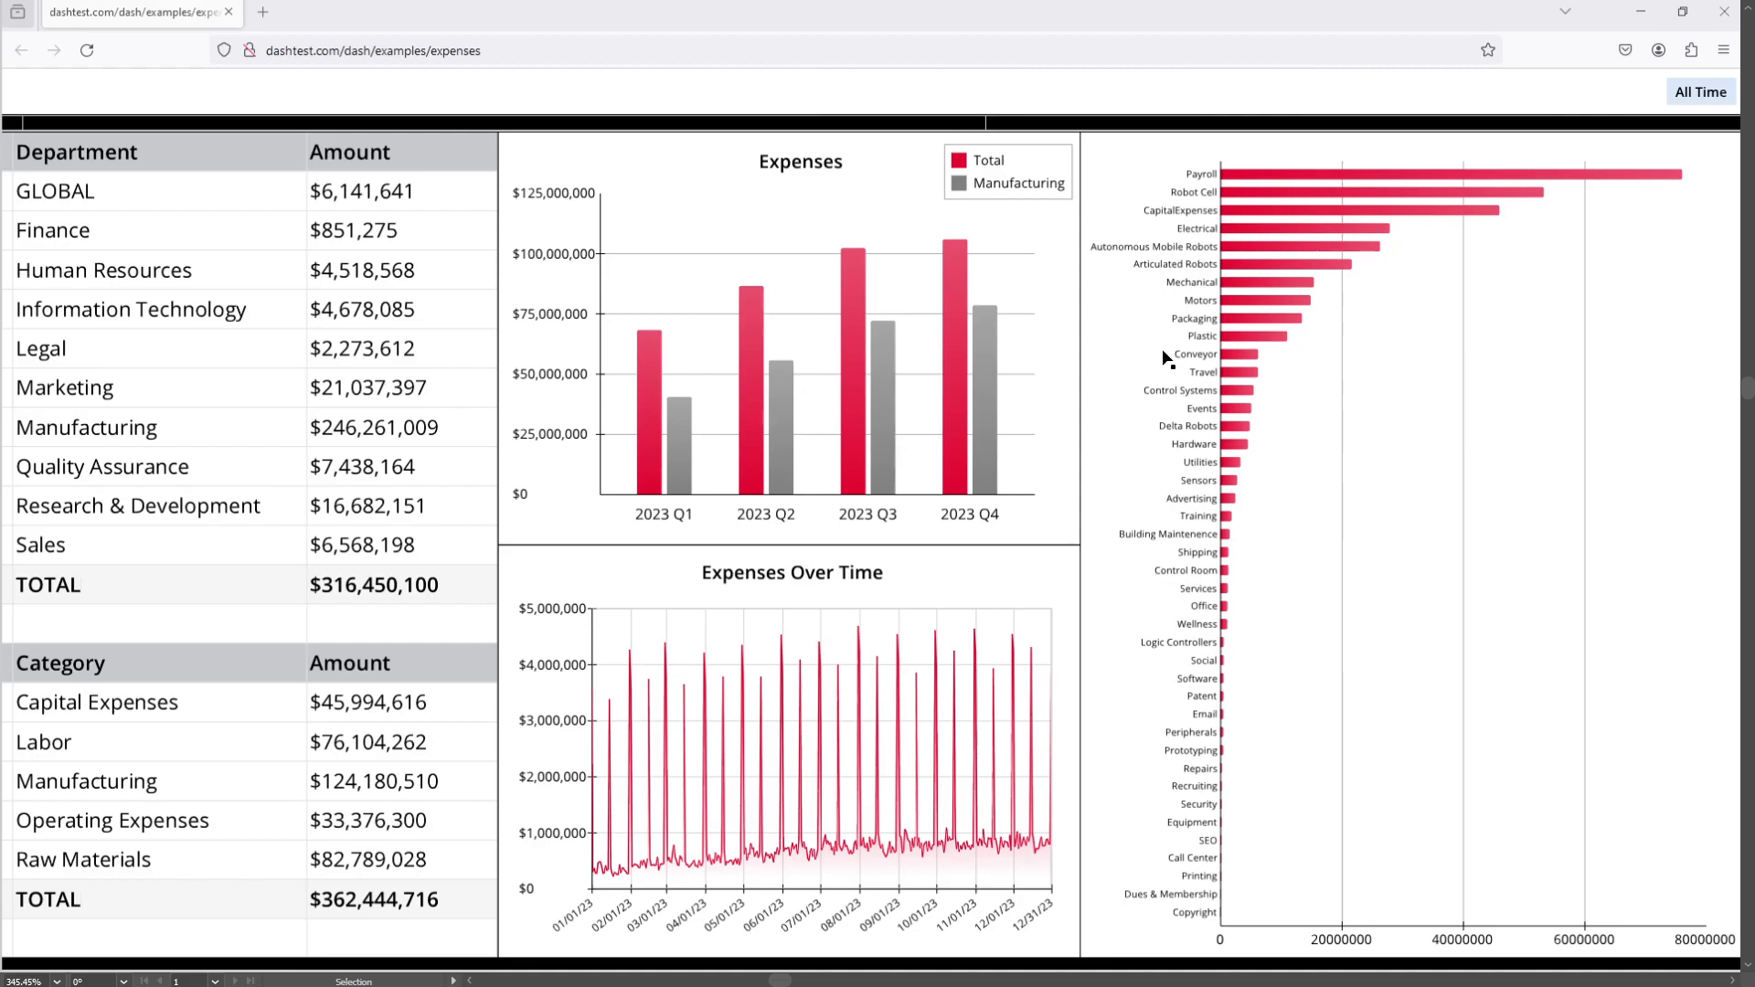
pyautogui.hotkey('alt', 'Tab')
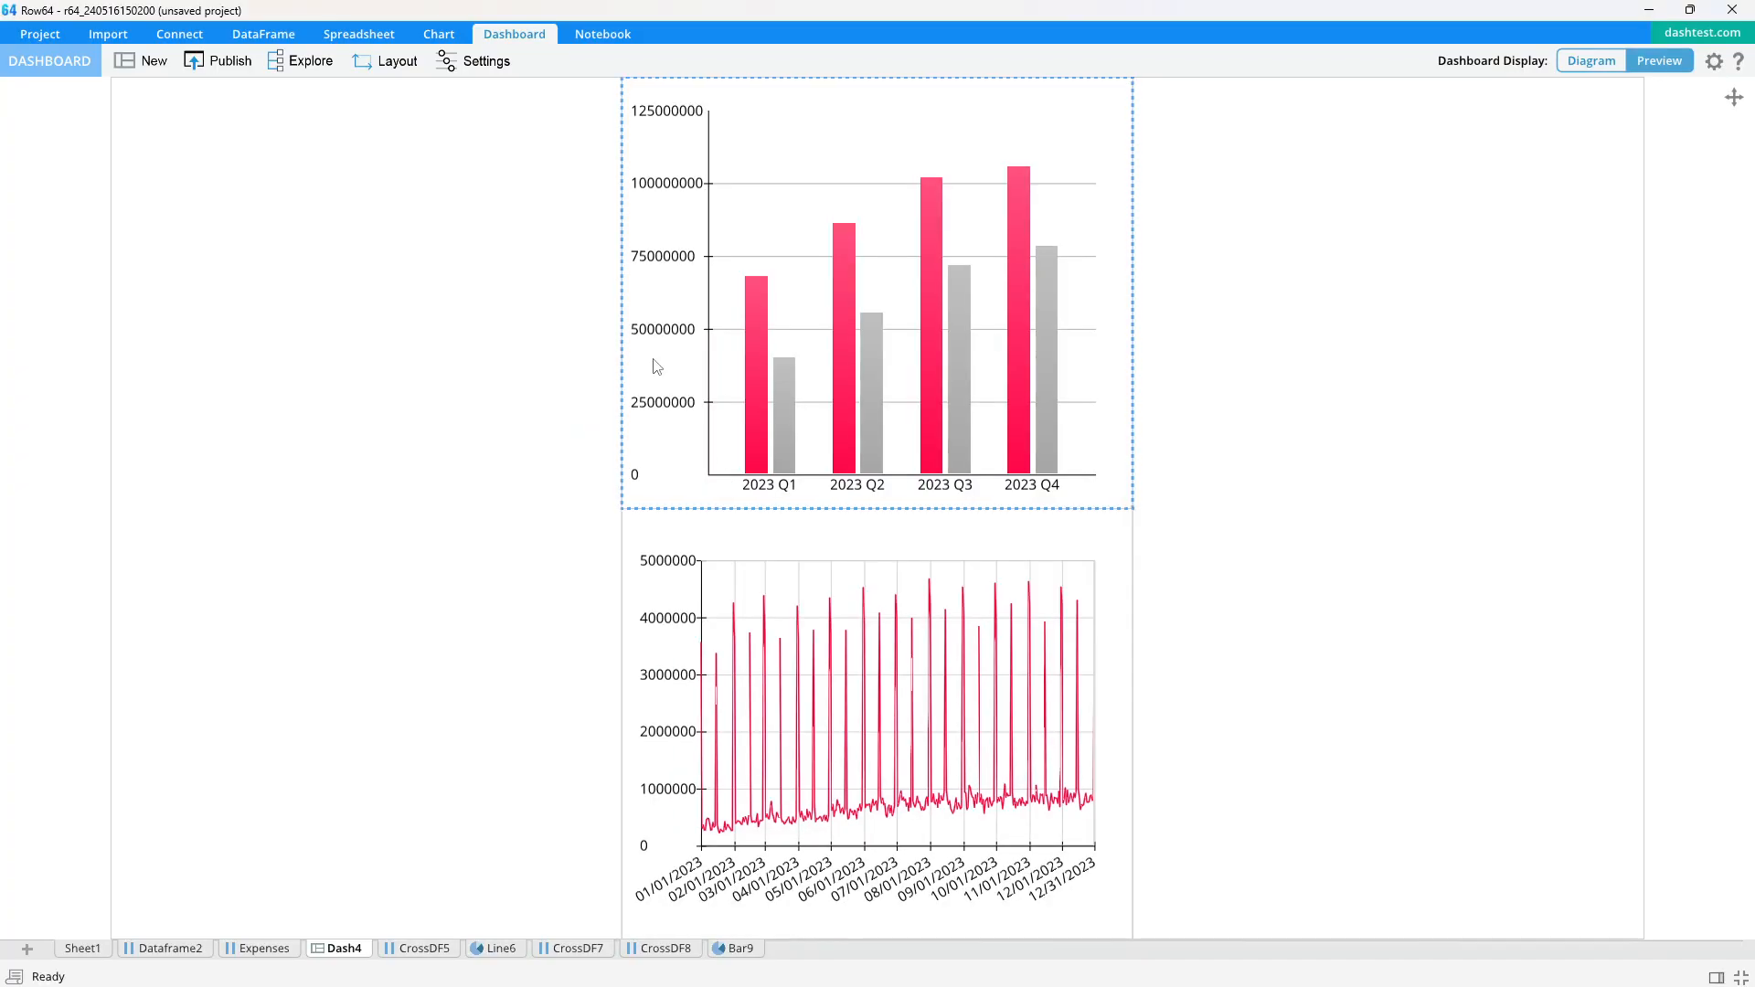
# - Create a Group Sum cross-link dataframe of Amount by Sub Category from Expenses, and enlarge its formula area
pyautogui.click(264, 948)
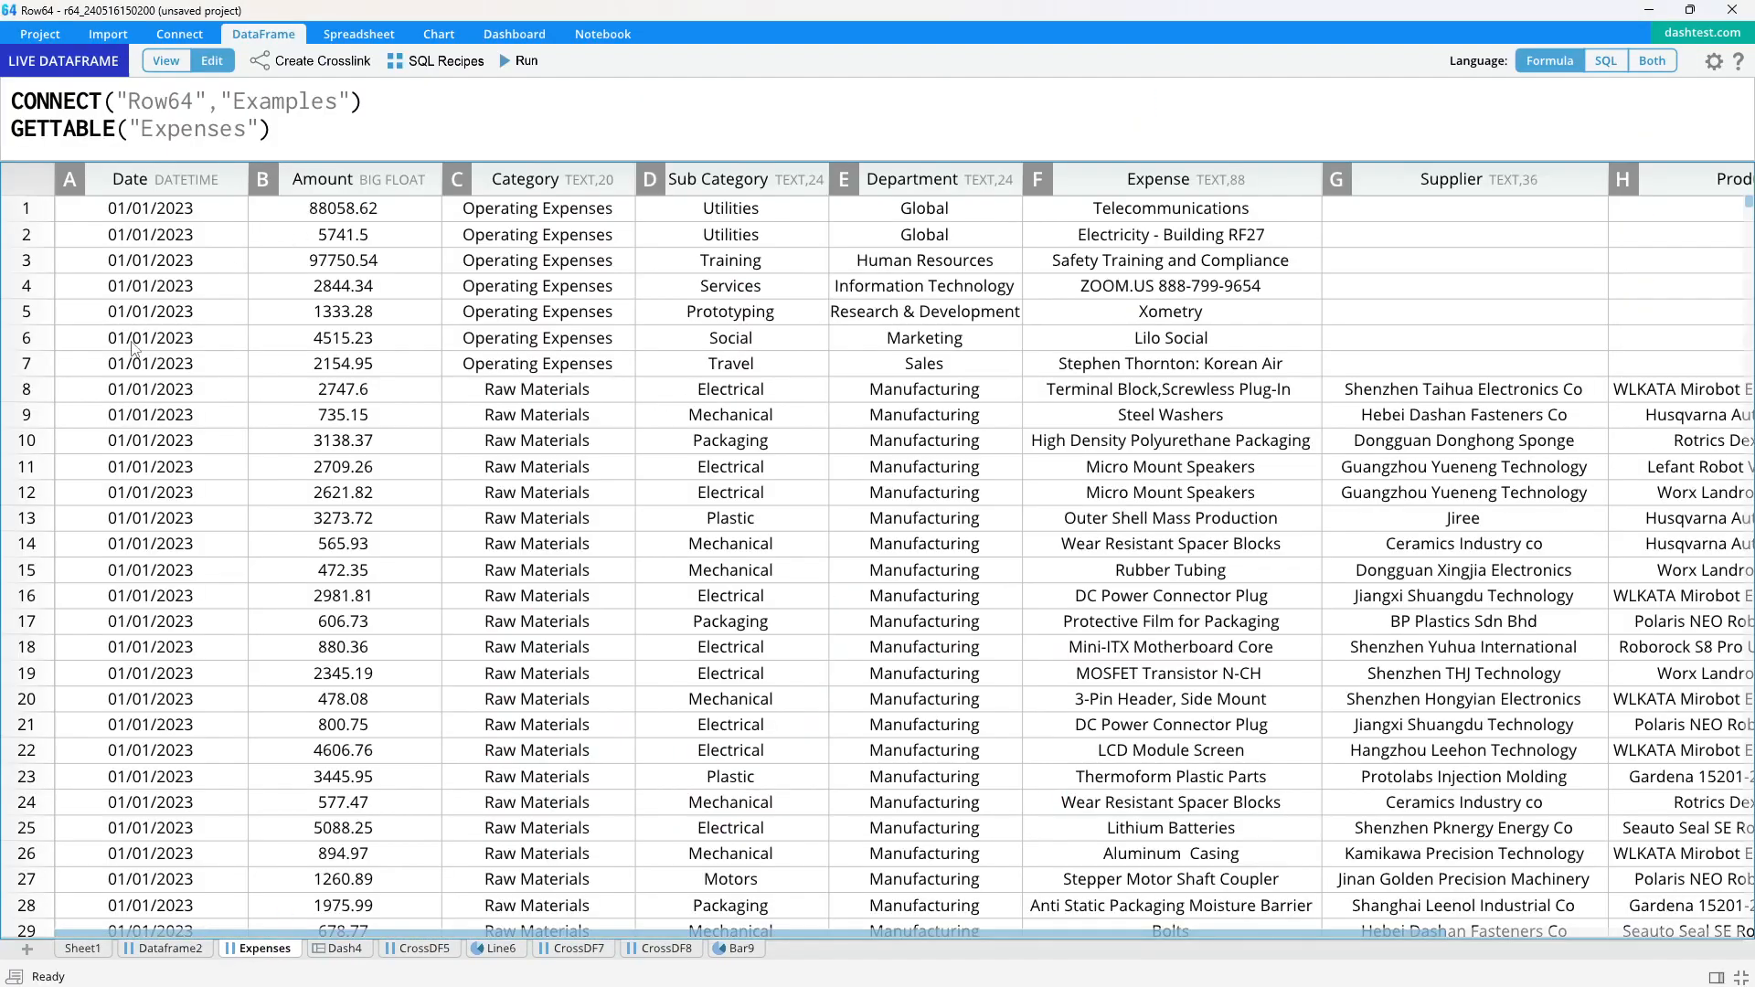
pyautogui.click(349, 181)
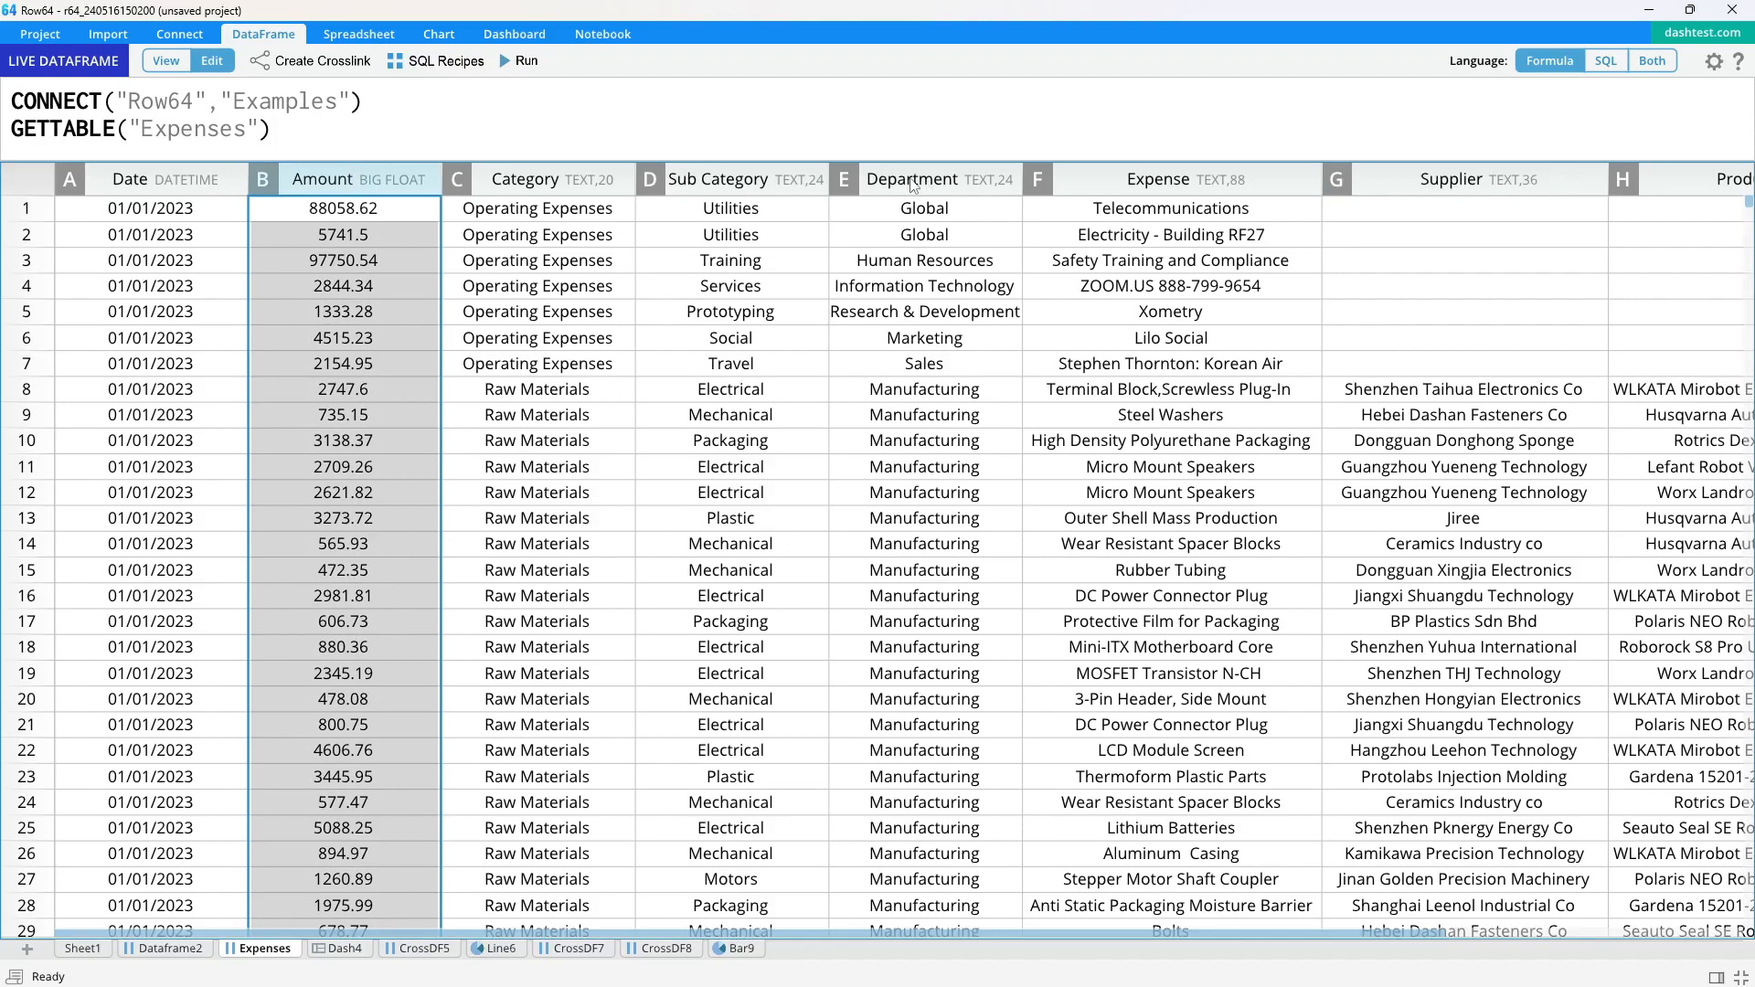
pyautogui.keyDown('ctrl'); pyautogui.click(783, 179); pyautogui.keyUp('ctrl')
pyautogui.click(316, 60)
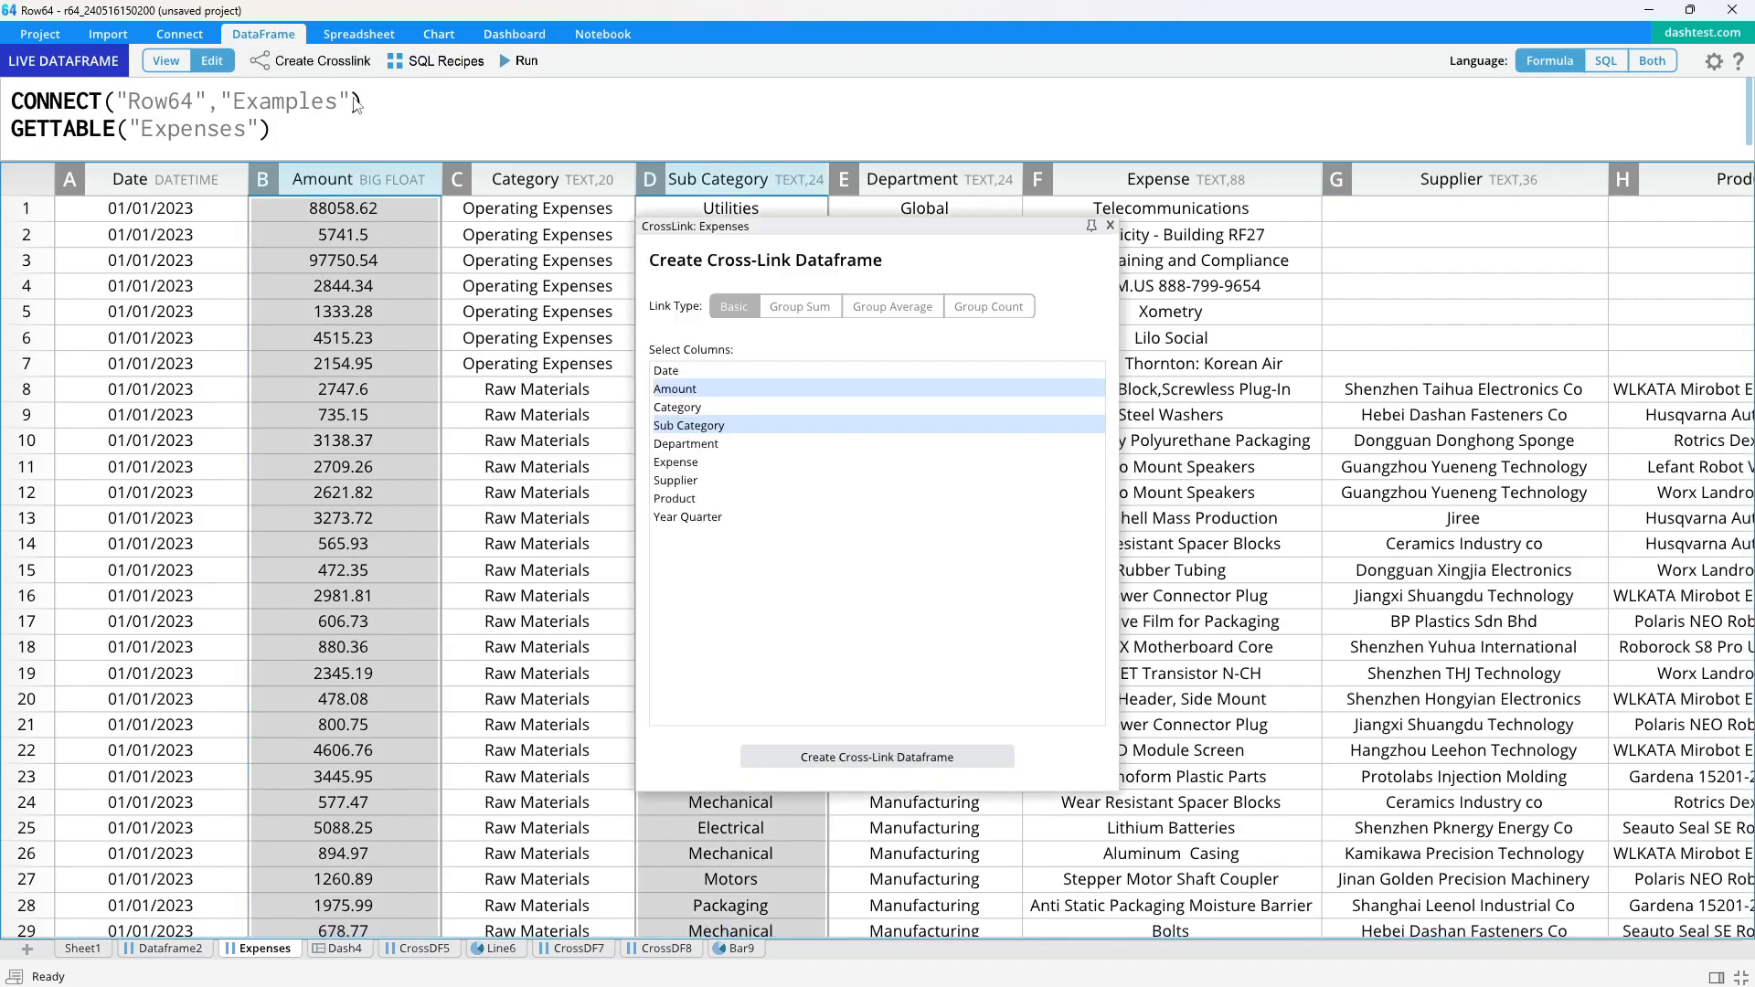
pyautogui.click(808, 311)
pyautogui.click(883, 757)
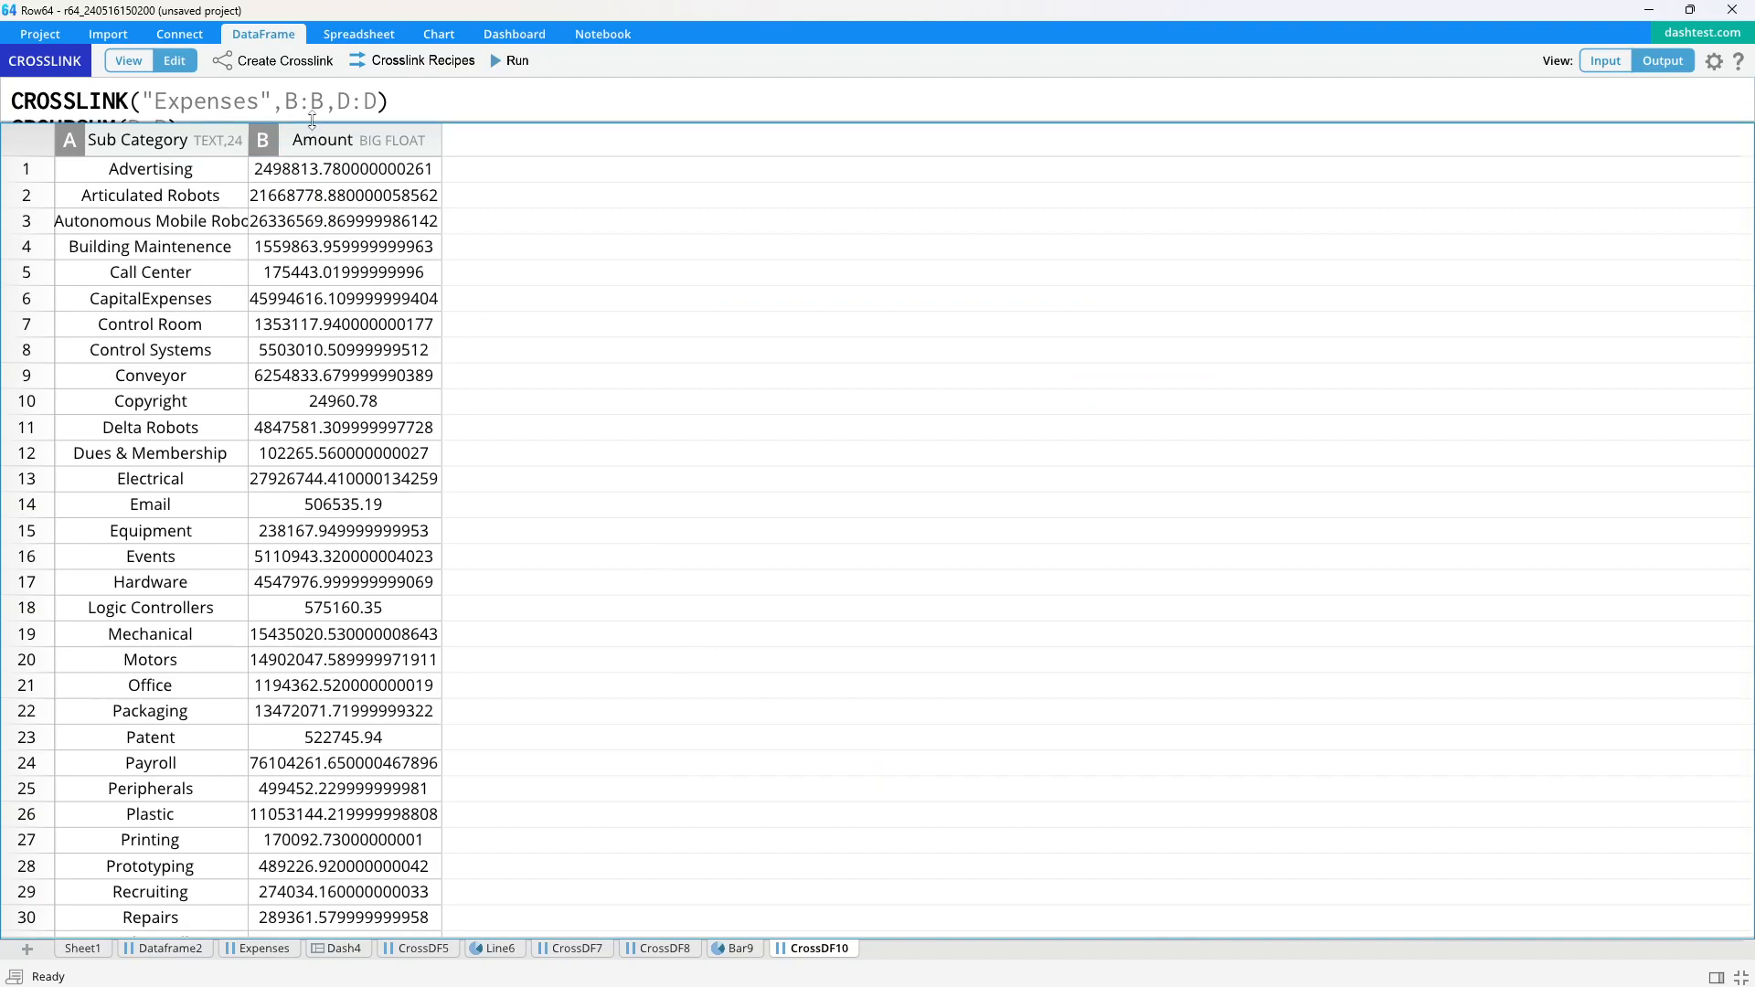
pyautogui.moveTo(312, 160)
pyautogui.mouseDown()
pyautogui.moveTo(321, 223)
pyautogui.moveTo(325, 184)
pyautogui.mouseUp()
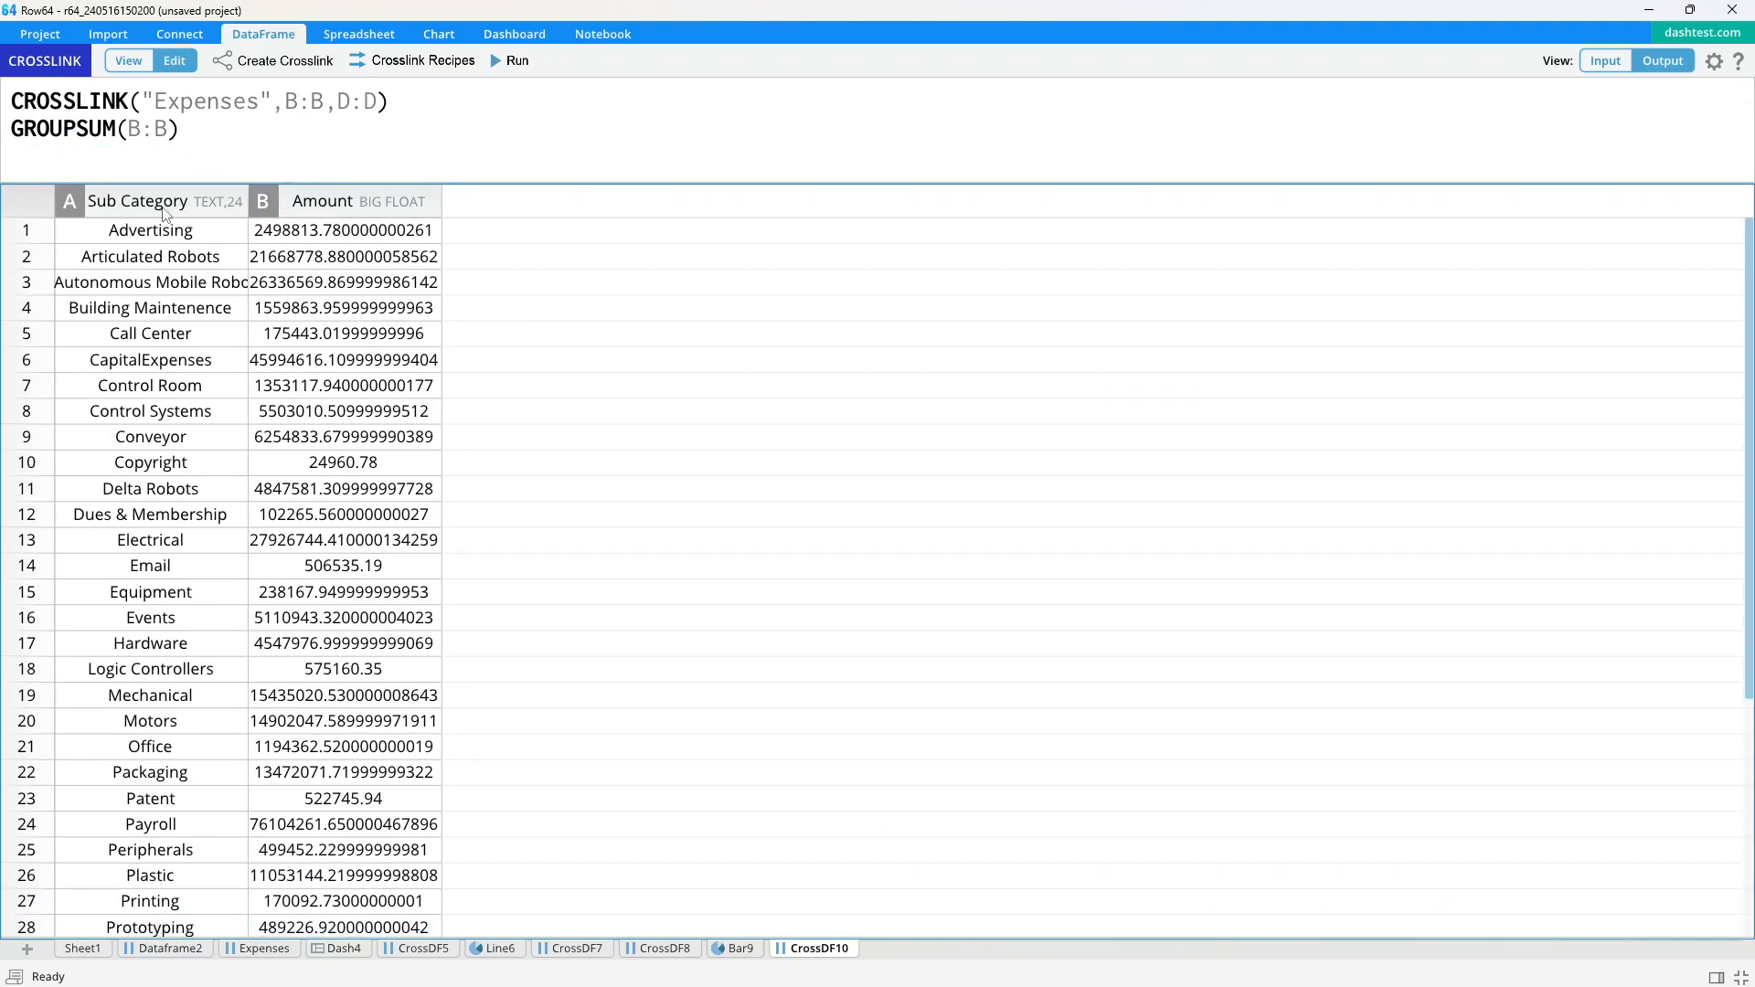
# - Create a bar chart from CrossDF10 with Sub Category as labels and Amount as values
pyautogui.moveTo(151, 207); pyautogui.dragTo(456, 149)
pyautogui.click(439, 34)
pyautogui.click(380, 60)
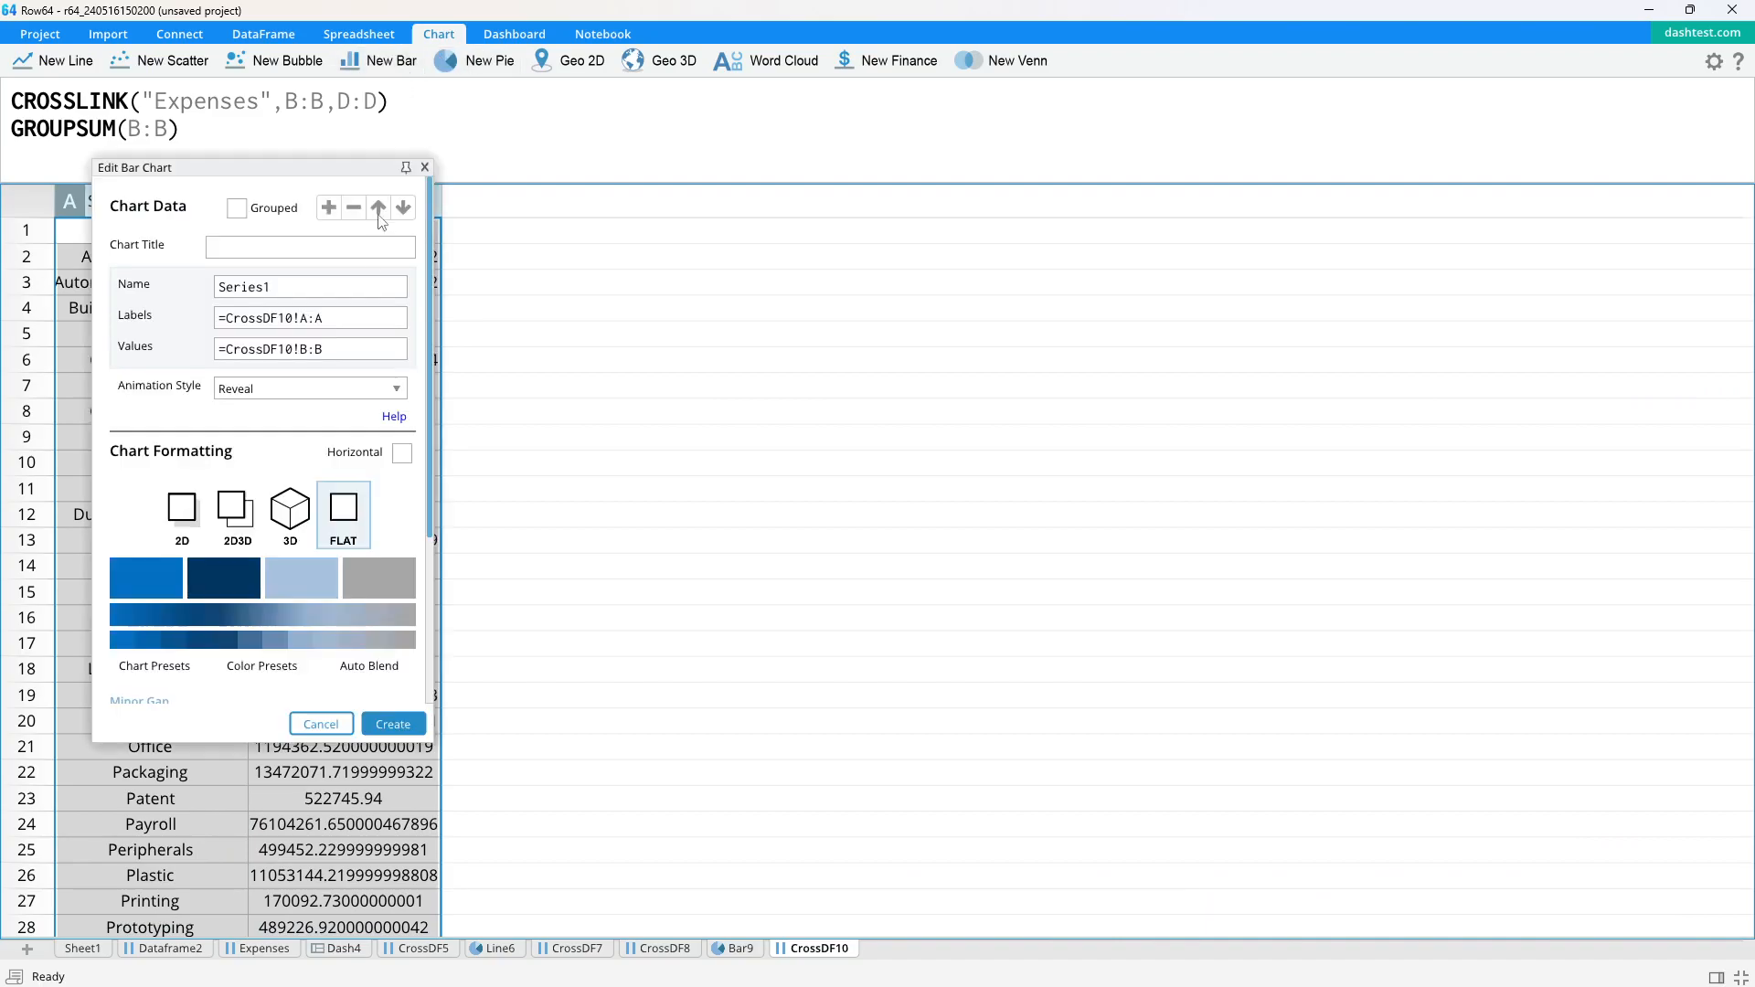
pyautogui.click(393, 724)
# - Keep the sub-category chart's bars horizontal and set their order to Small To Large
pyautogui.click(472, 62)
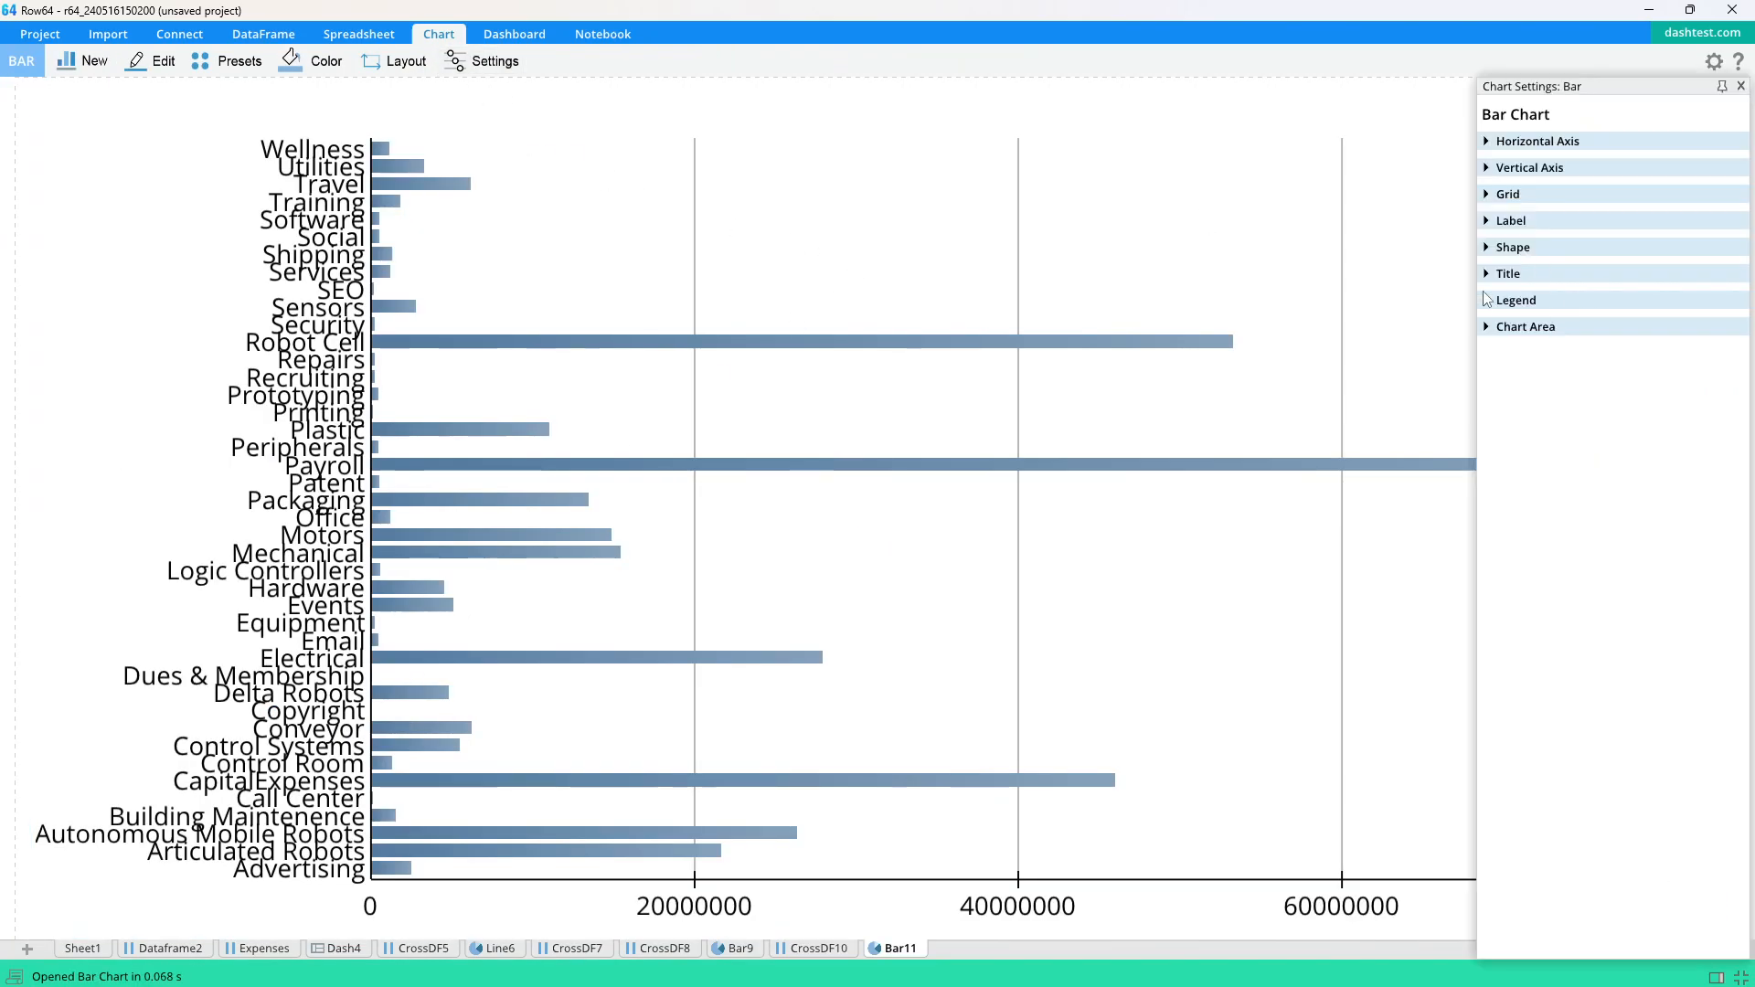
pyautogui.click(1488, 249)
pyautogui.click(1498, 348)
pyautogui.click(1498, 348)
pyautogui.click(1625, 462)
pyautogui.click(1634, 499)
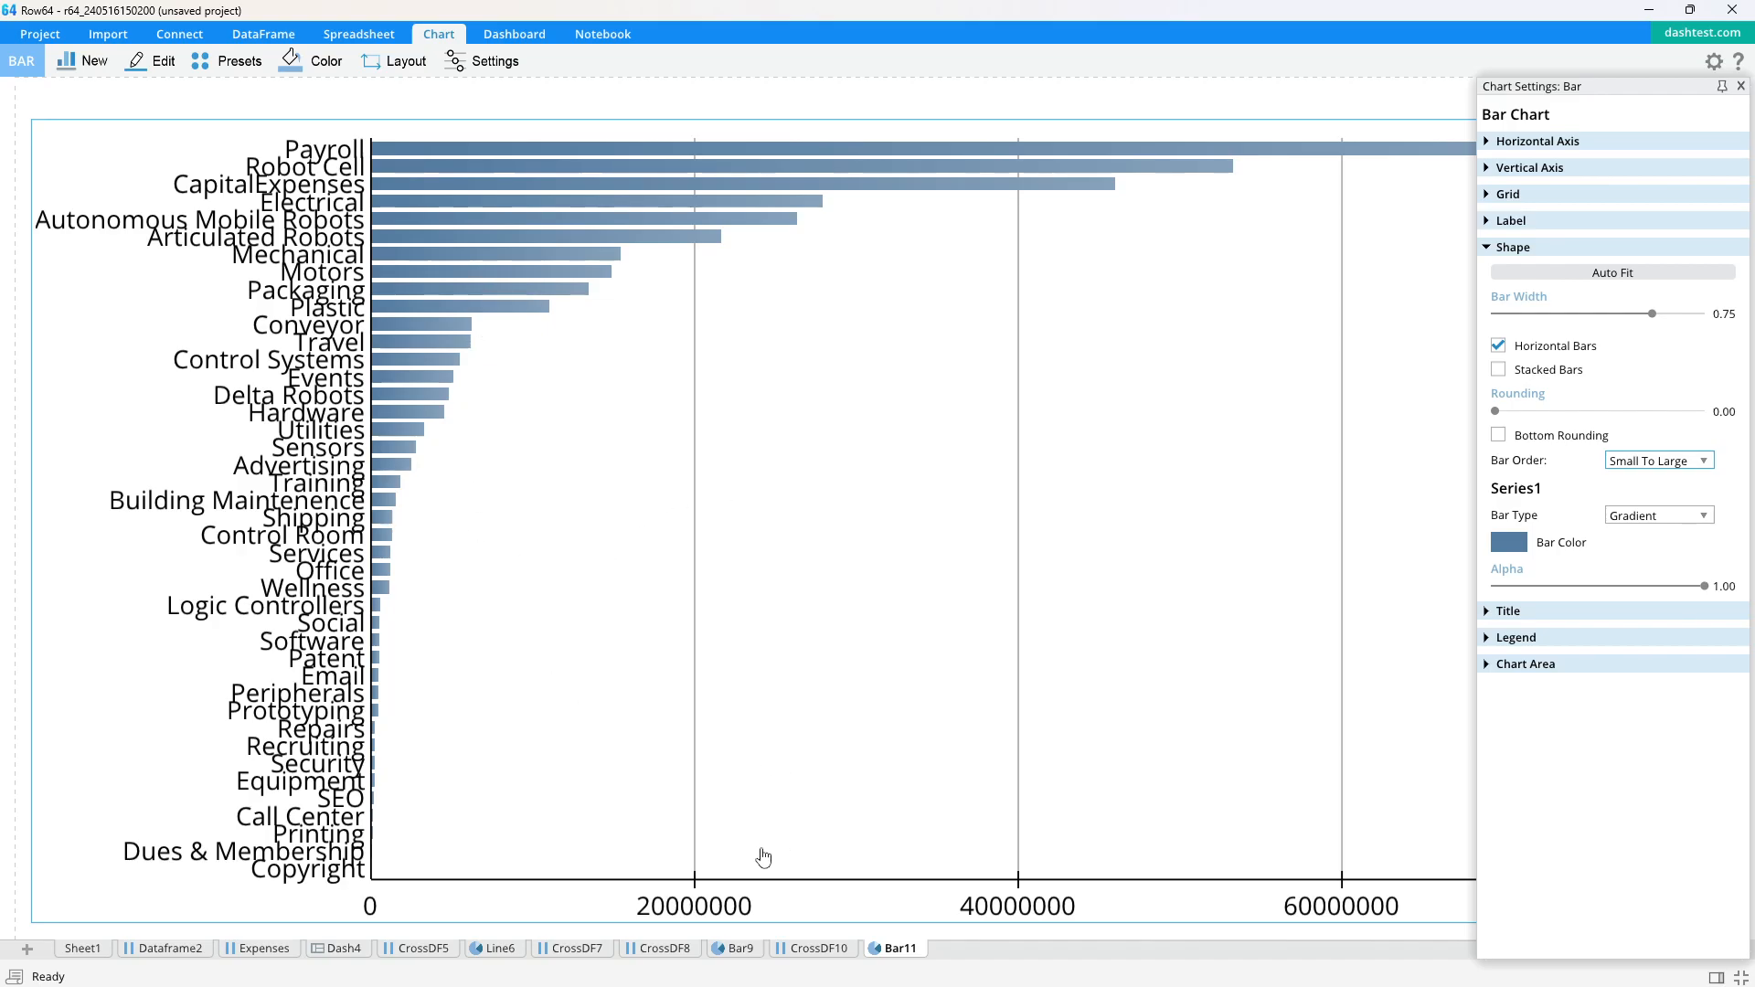
# - Place the Bar11 chart in the tall empty Dash4 cell beside the quarterly bar chart
pyautogui.click(737, 949)
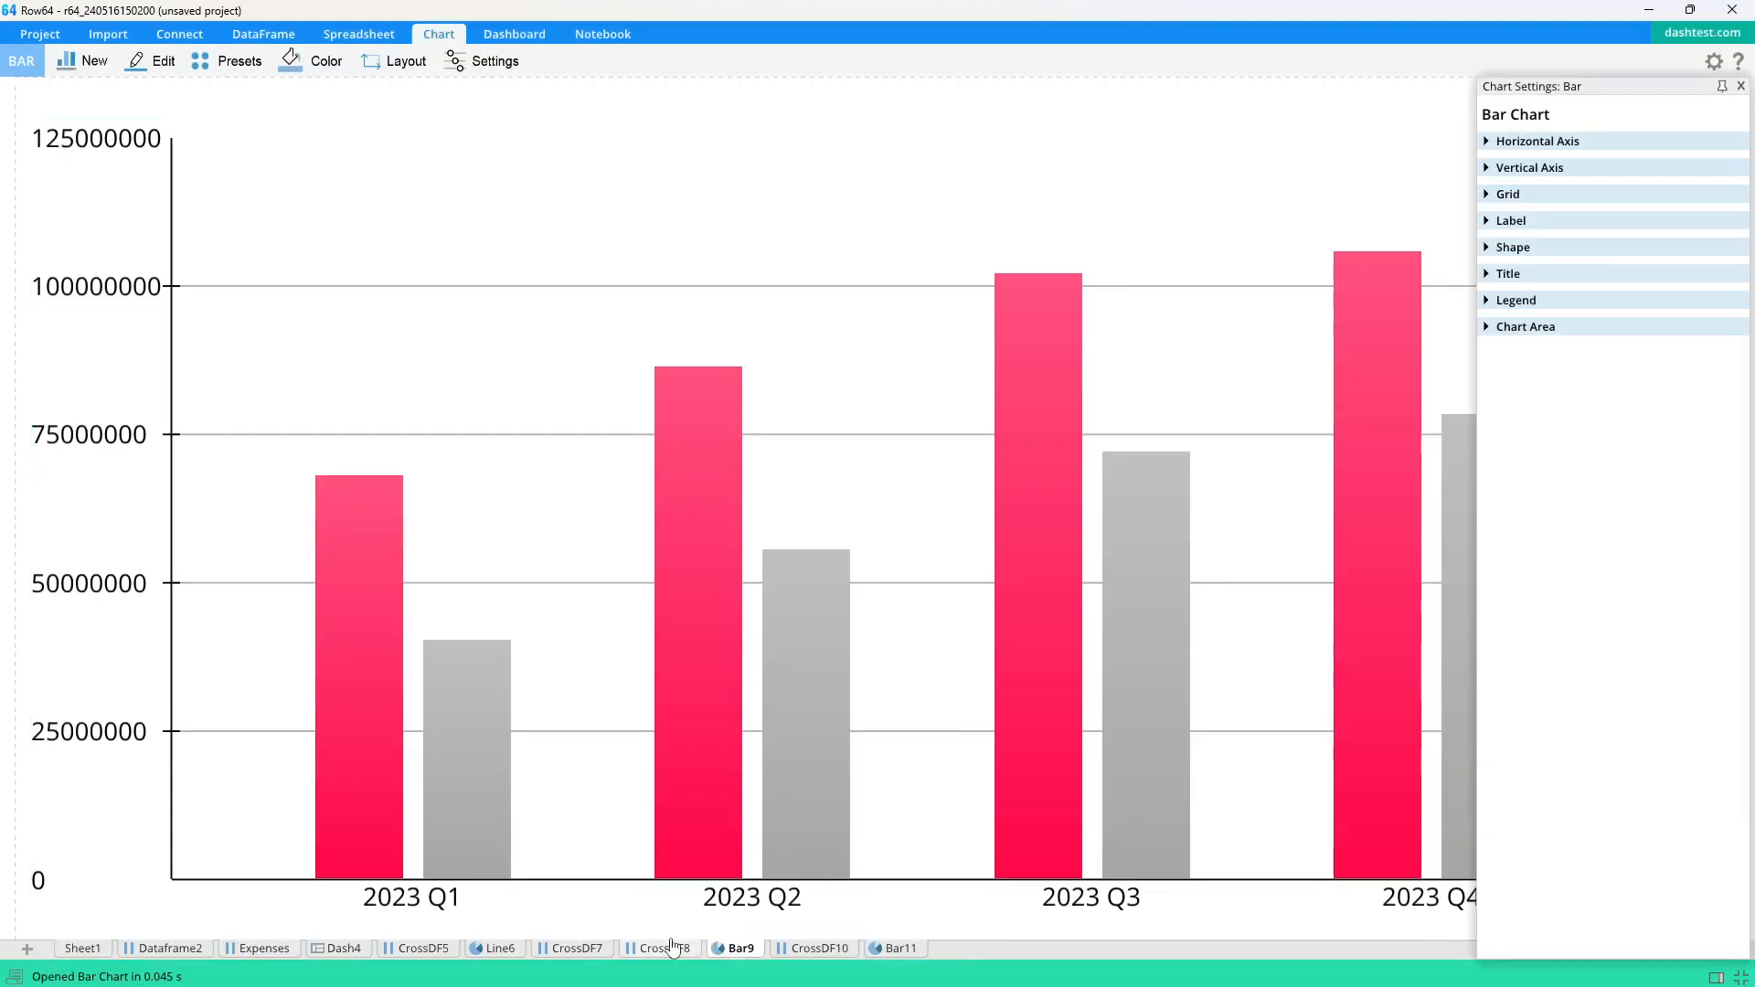
pyautogui.click(345, 949)
pyautogui.moveTo(896, 949); pyautogui.dragTo(1261, 530)
pyautogui.moveTo(485, 424); pyautogui.dragTo(512, 499)
pyautogui.scroll(4, 492, 419)
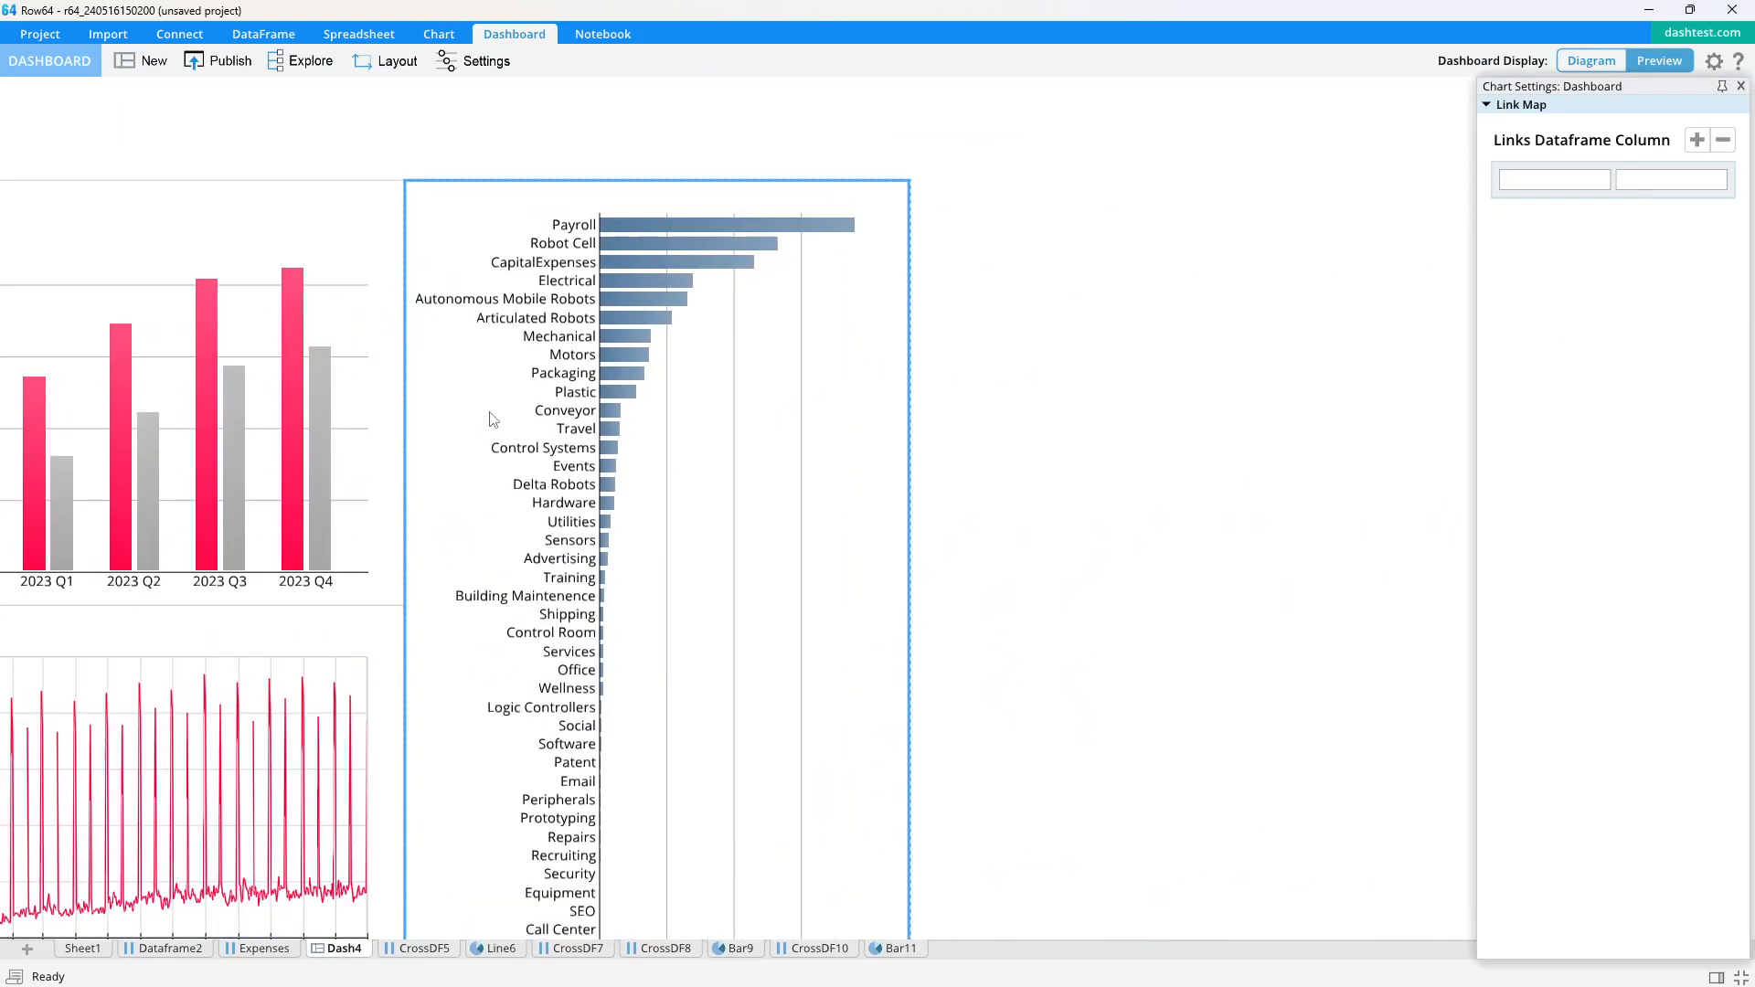
pyautogui.moveTo(612, 480); pyautogui.dragTo(846, 391)
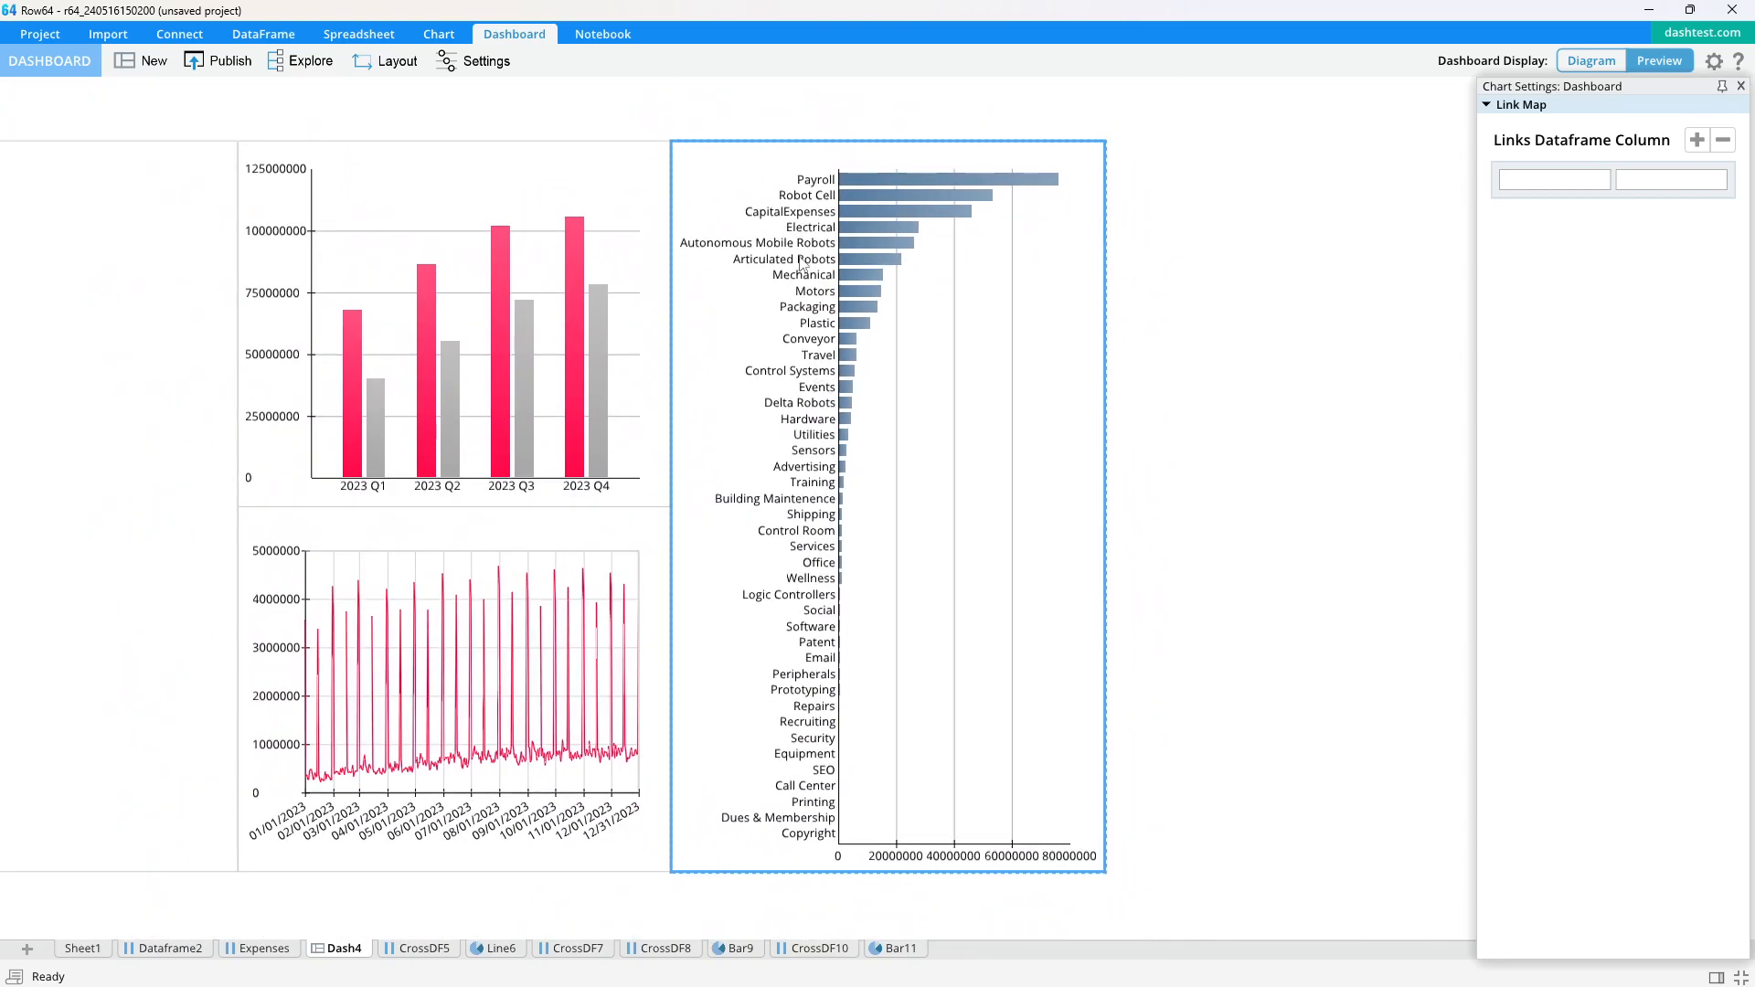
# - Open the sub-category bar chart beside the dashboard and display its chart settings
pyautogui.doubleClick(804, 263)
pyautogui.click(1742, 85)
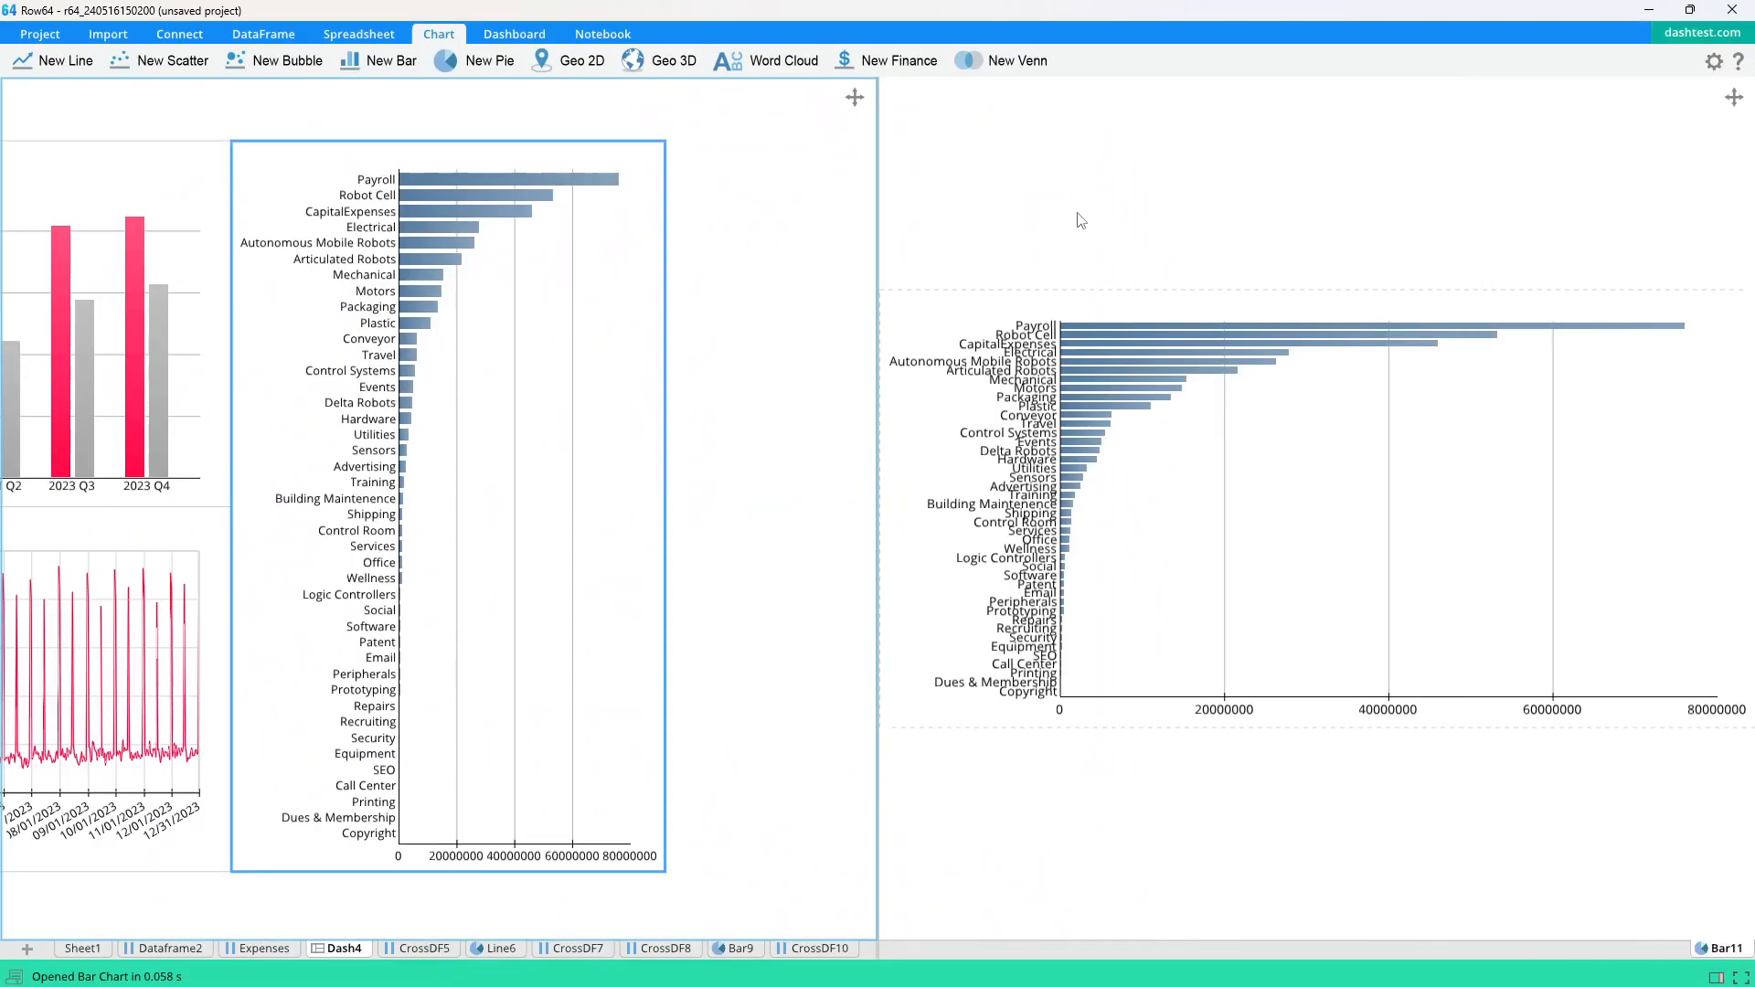
pyautogui.click(1079, 219)
pyautogui.click(484, 60)
pyautogui.scroll(4, 1223, 302)
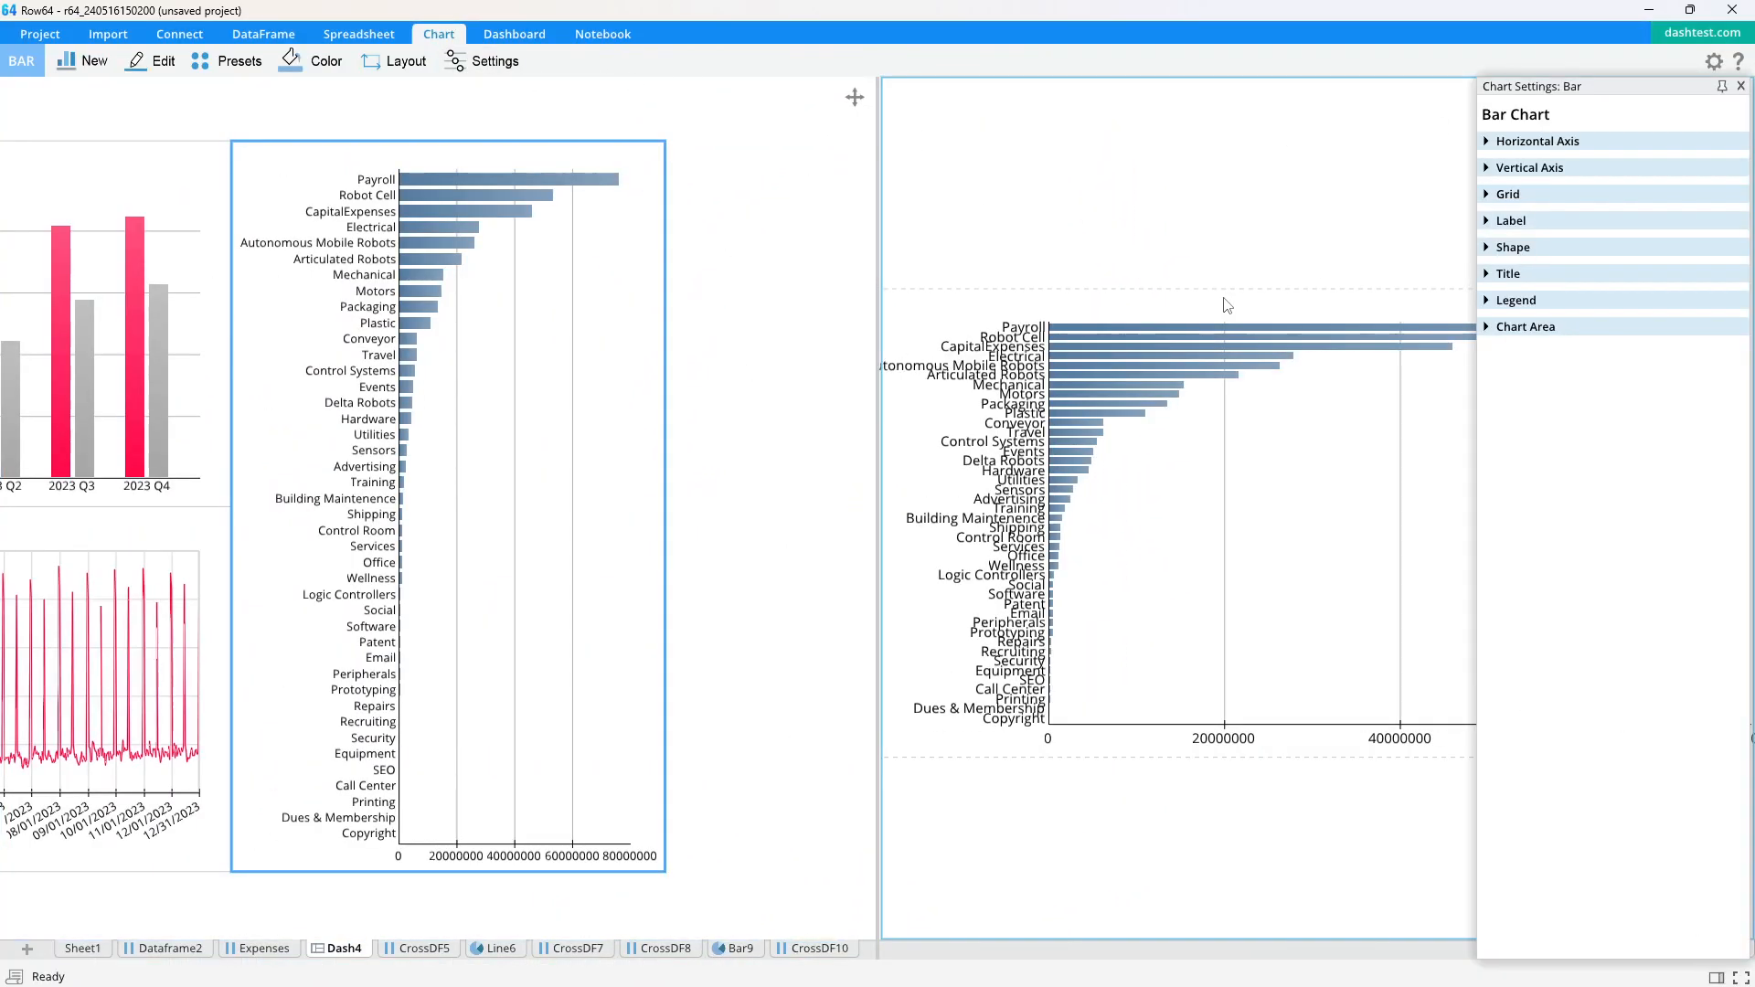
# - Move the settings dialog aside and widen the sub-category chart's plot area slightly at its outer edge
pyautogui.moveTo(1637, 89); pyautogui.dragTo(1146, 145)
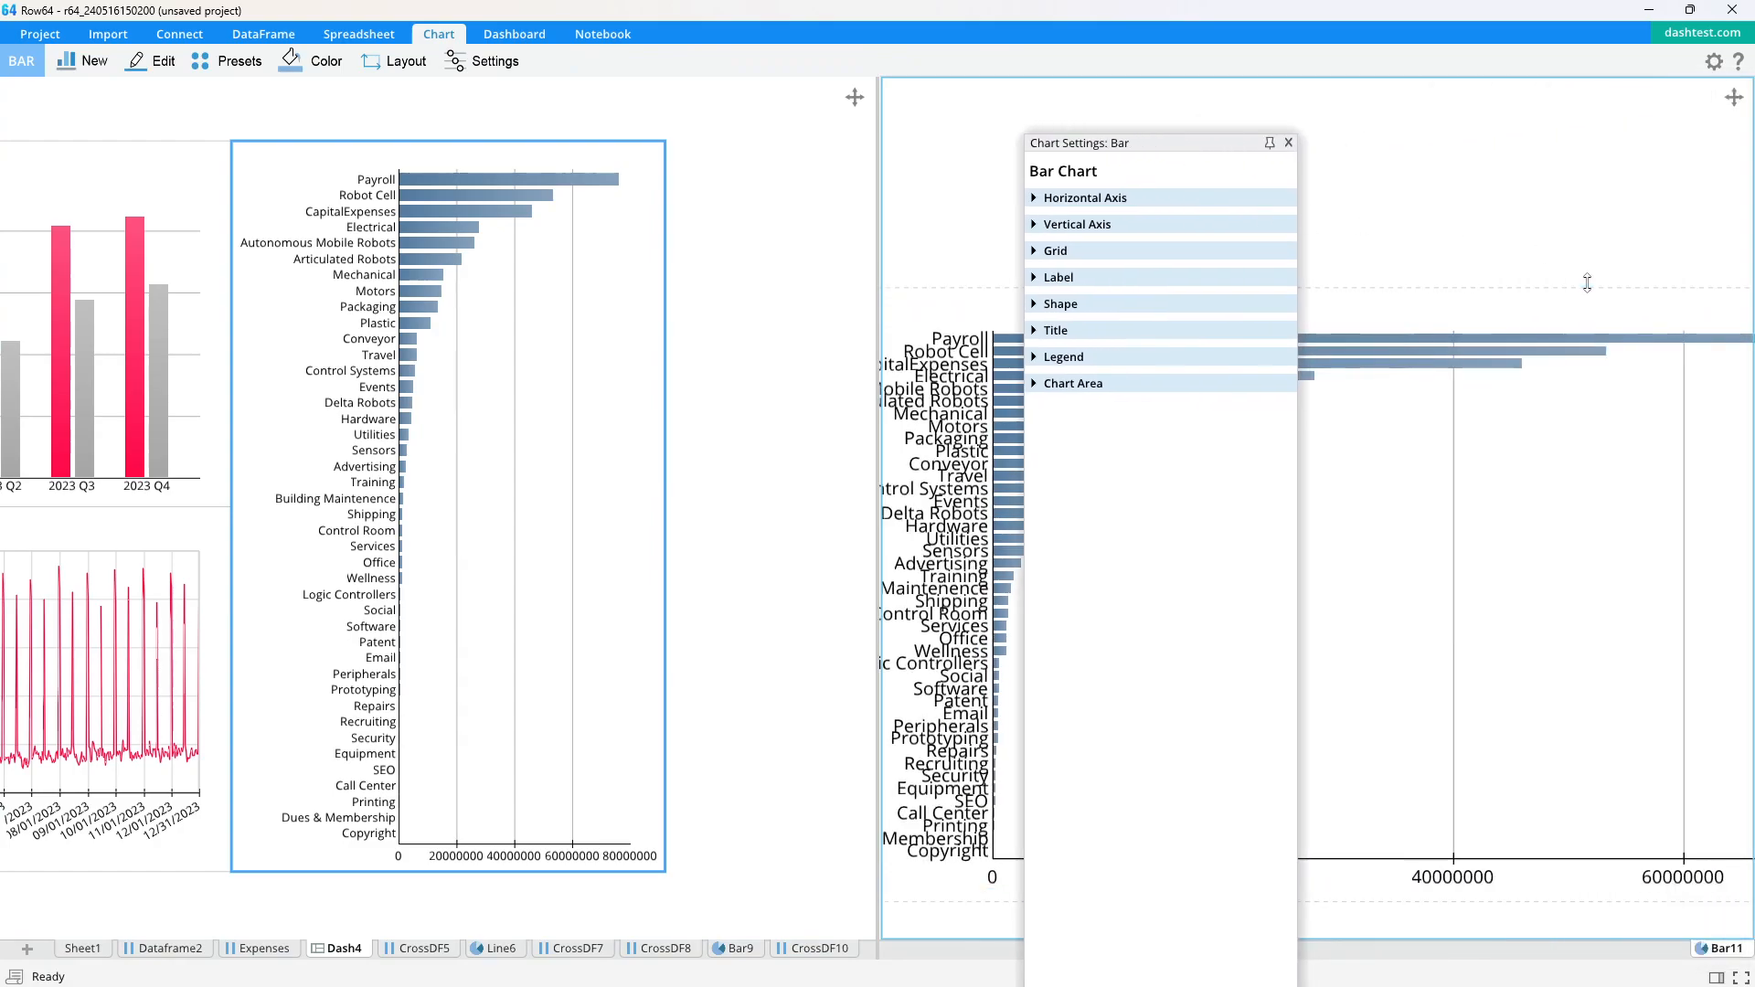
pyautogui.scroll(-1, 1590, 243)
pyautogui.moveTo(1590, 243); pyautogui.dragTo(1348, 249)
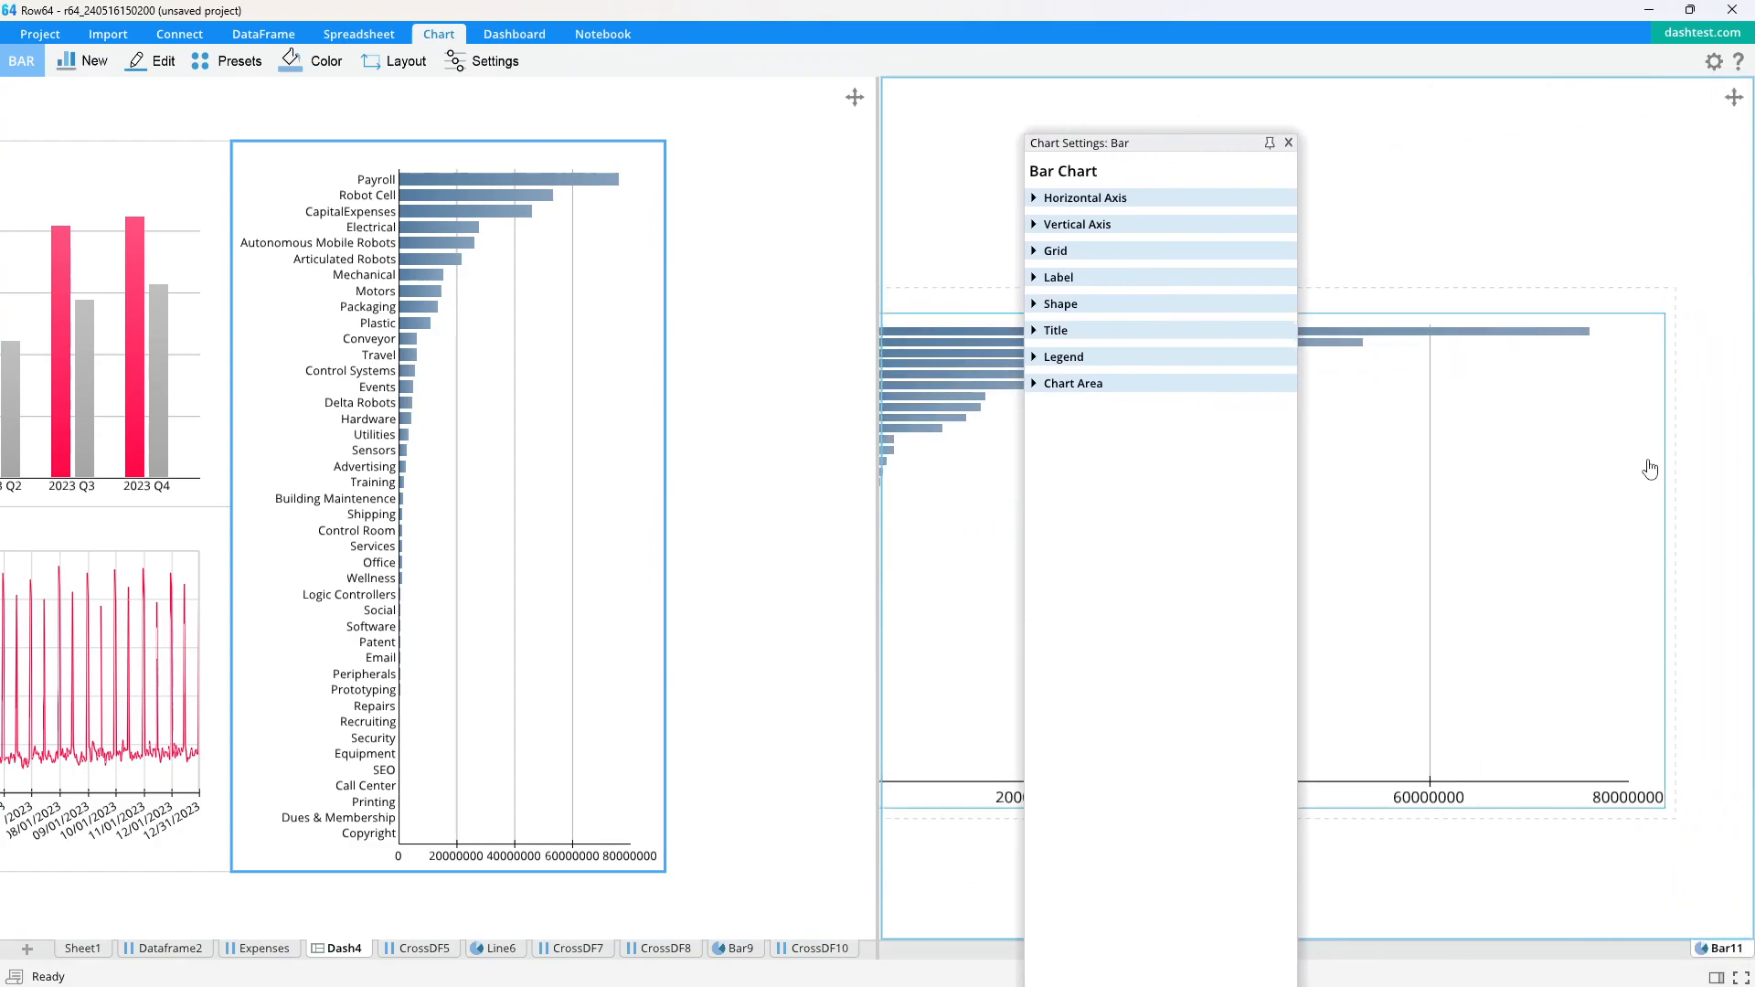
pyautogui.moveTo(1665, 465); pyautogui.dragTo(1668, 465)
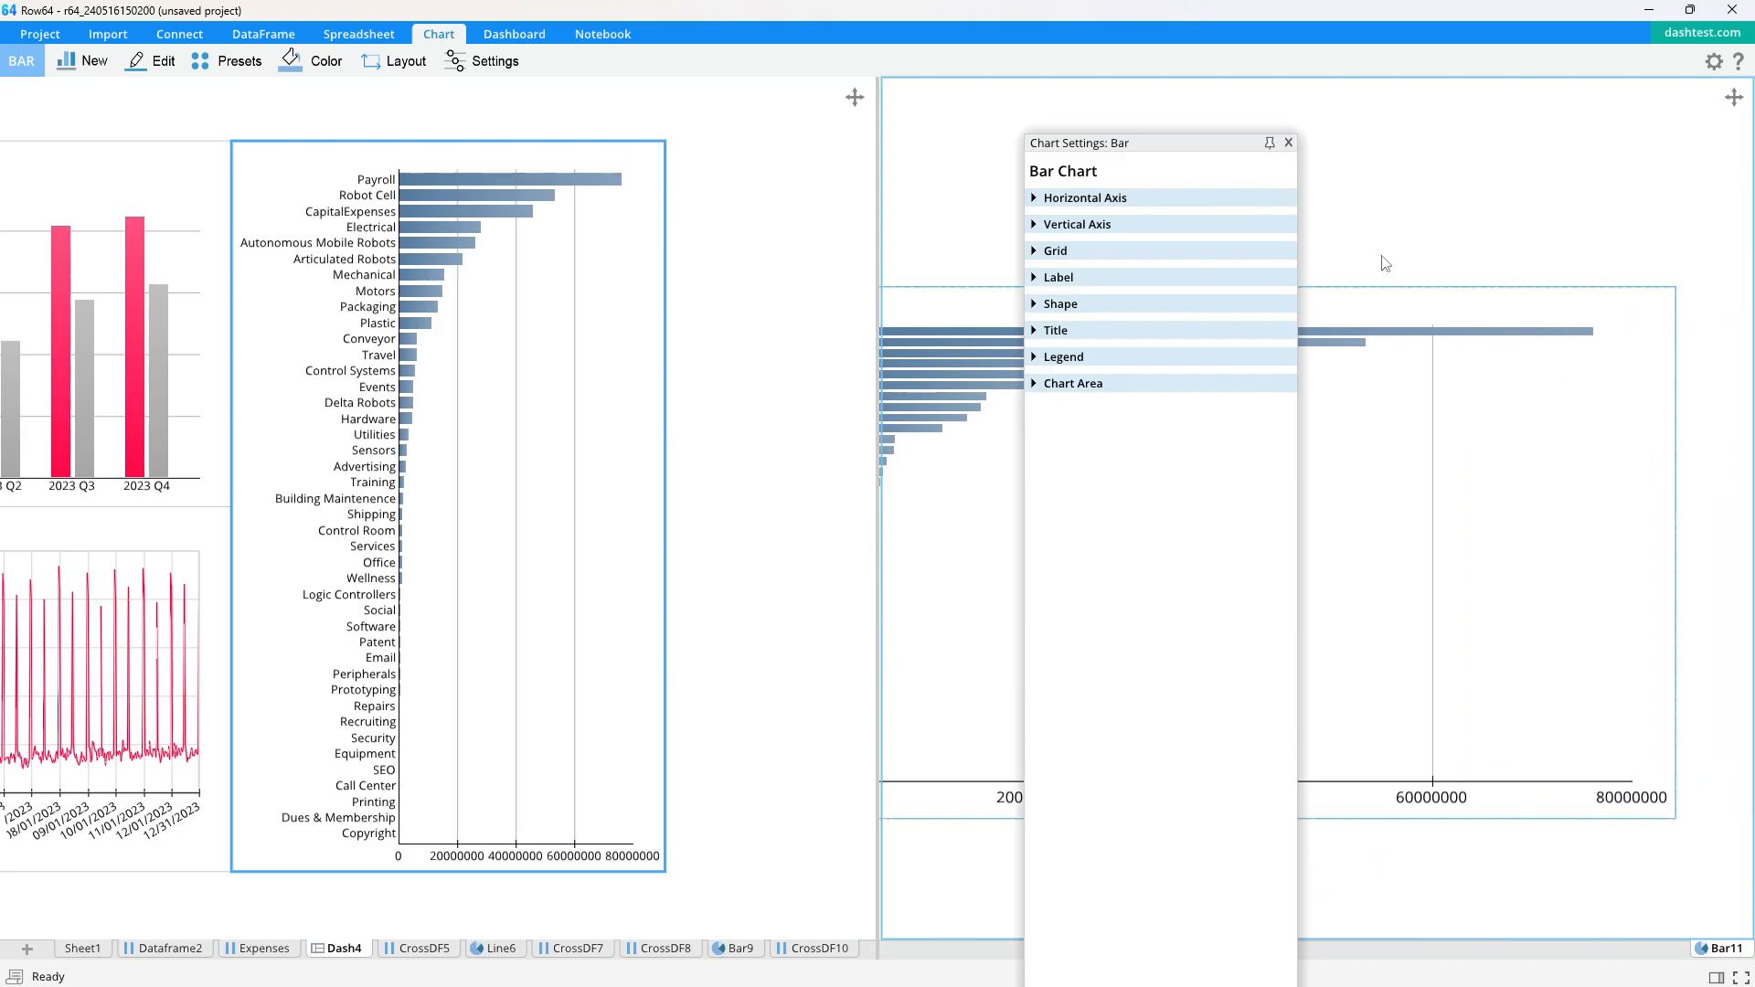
# - Set the sub-category chart's bar width to 0.68 and rounding to 0.06
pyautogui.scroll(1, 581, 320)
pyautogui.moveTo(509, 352); pyautogui.dragTo(641, 385)
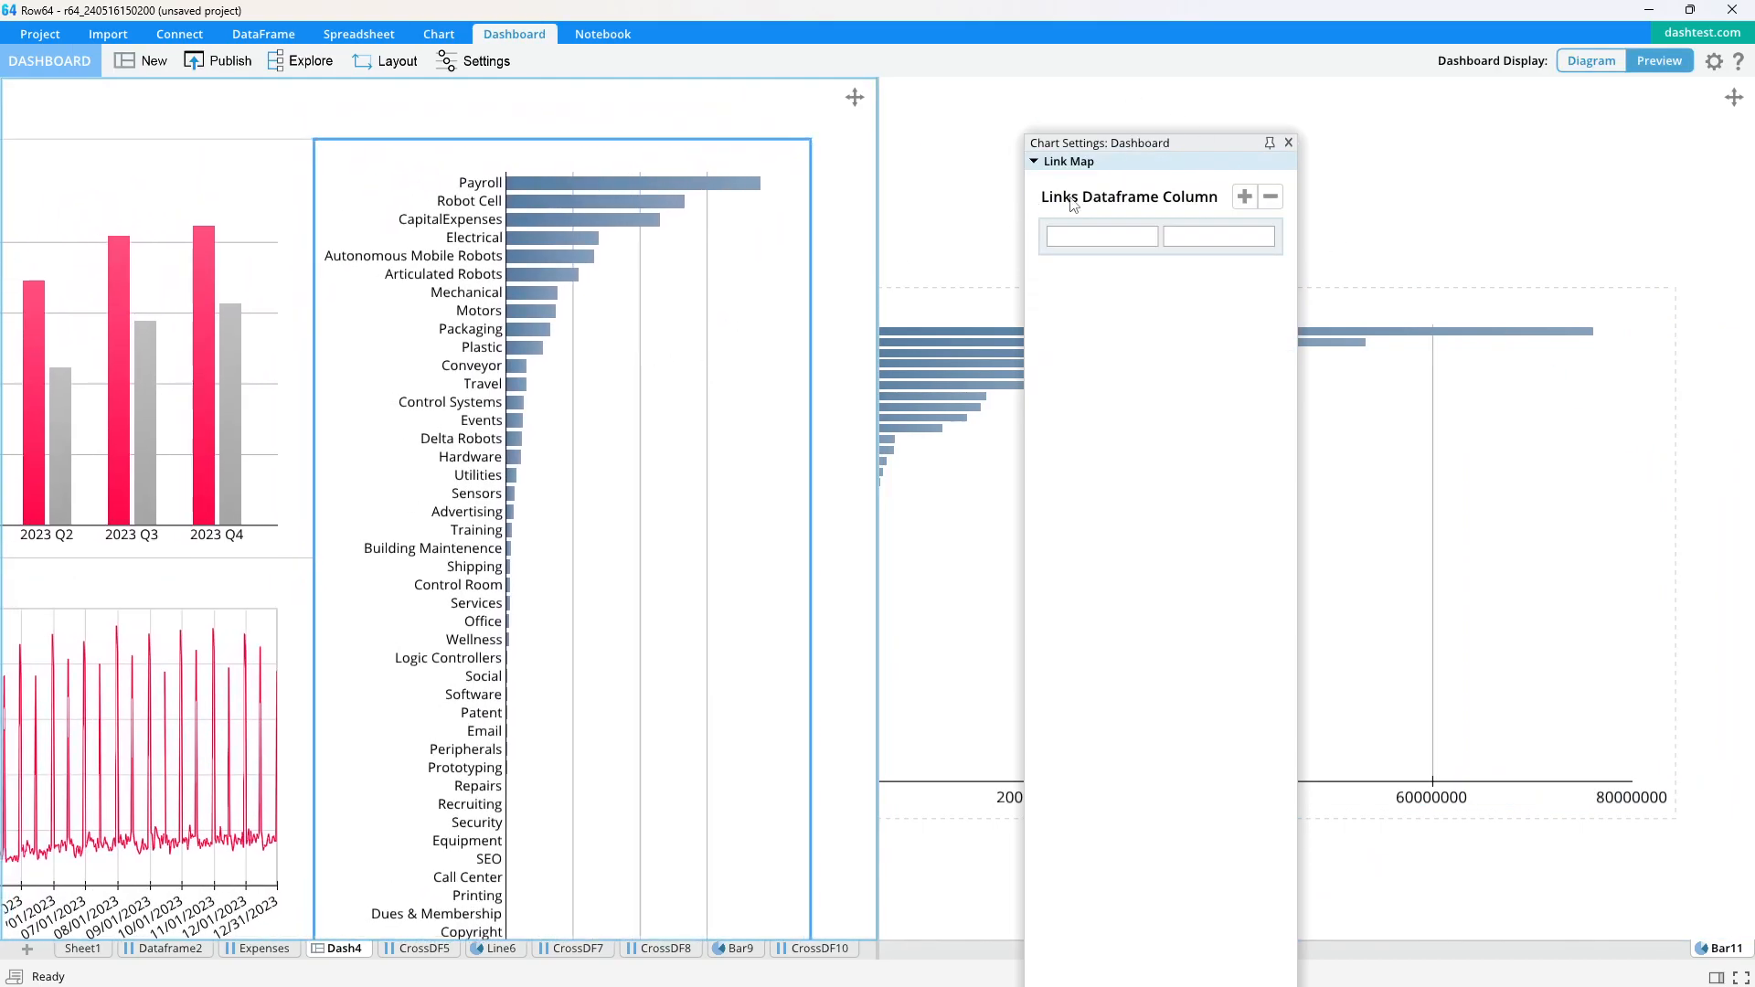
pyautogui.click(1288, 143)
pyautogui.click(1277, 162)
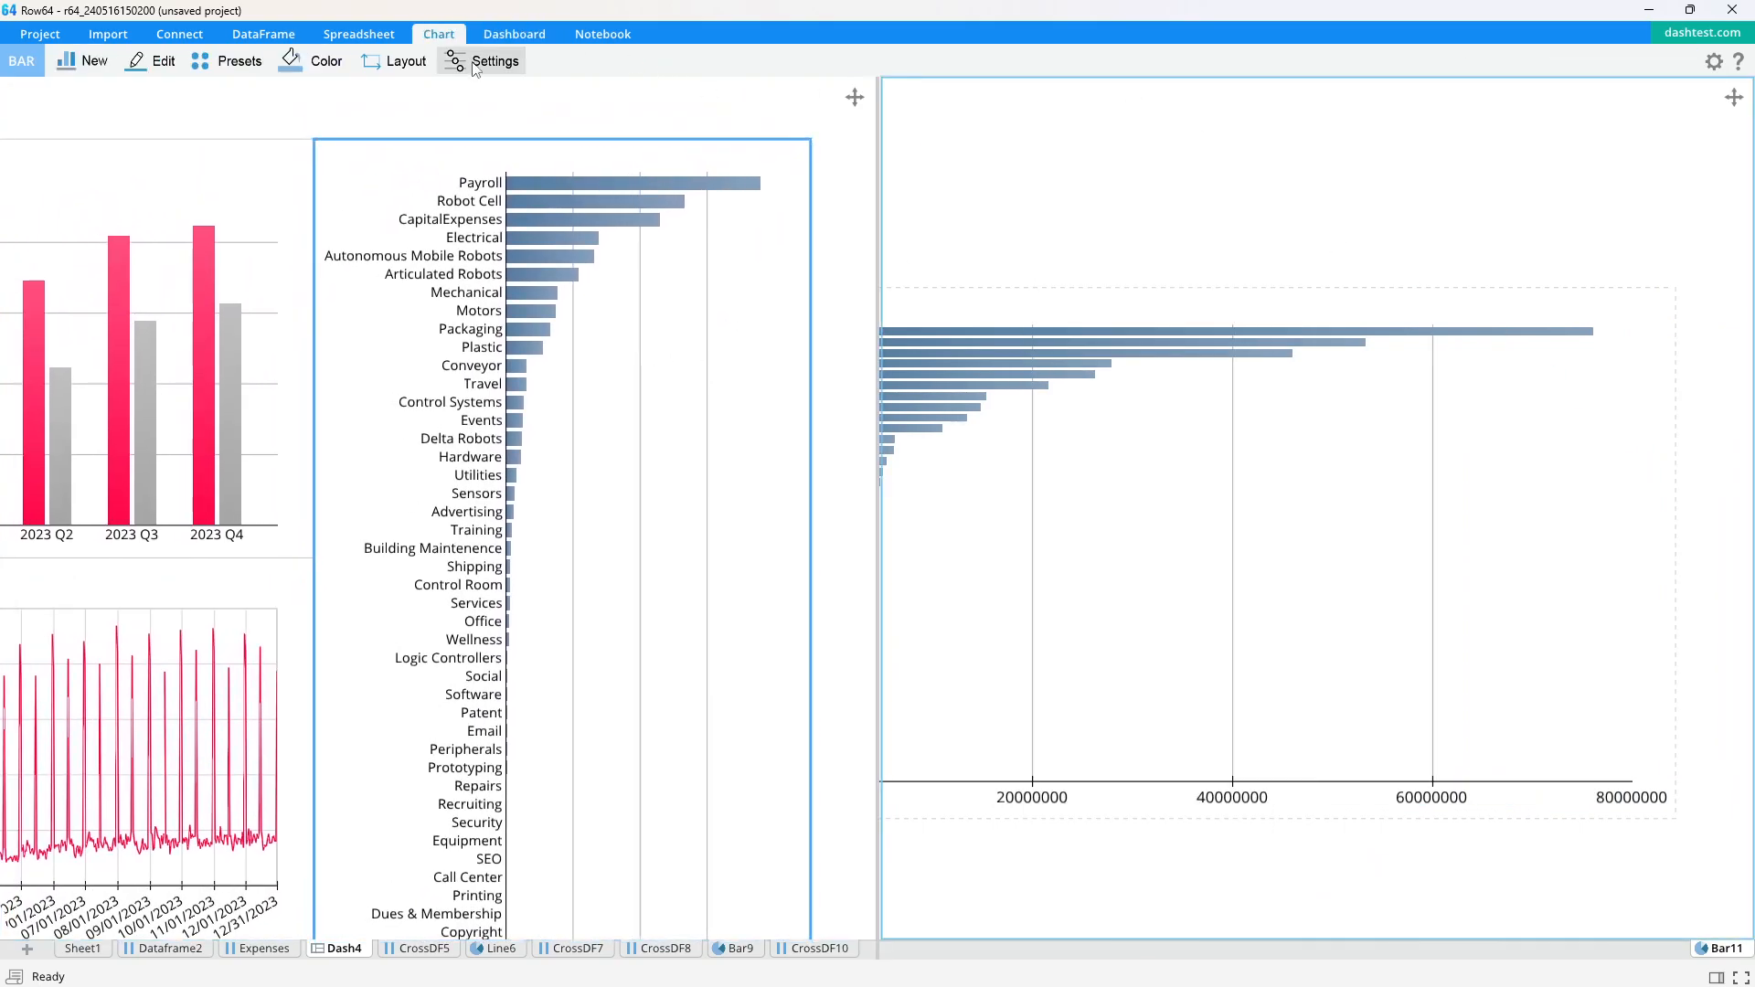
pyautogui.click(494, 61)
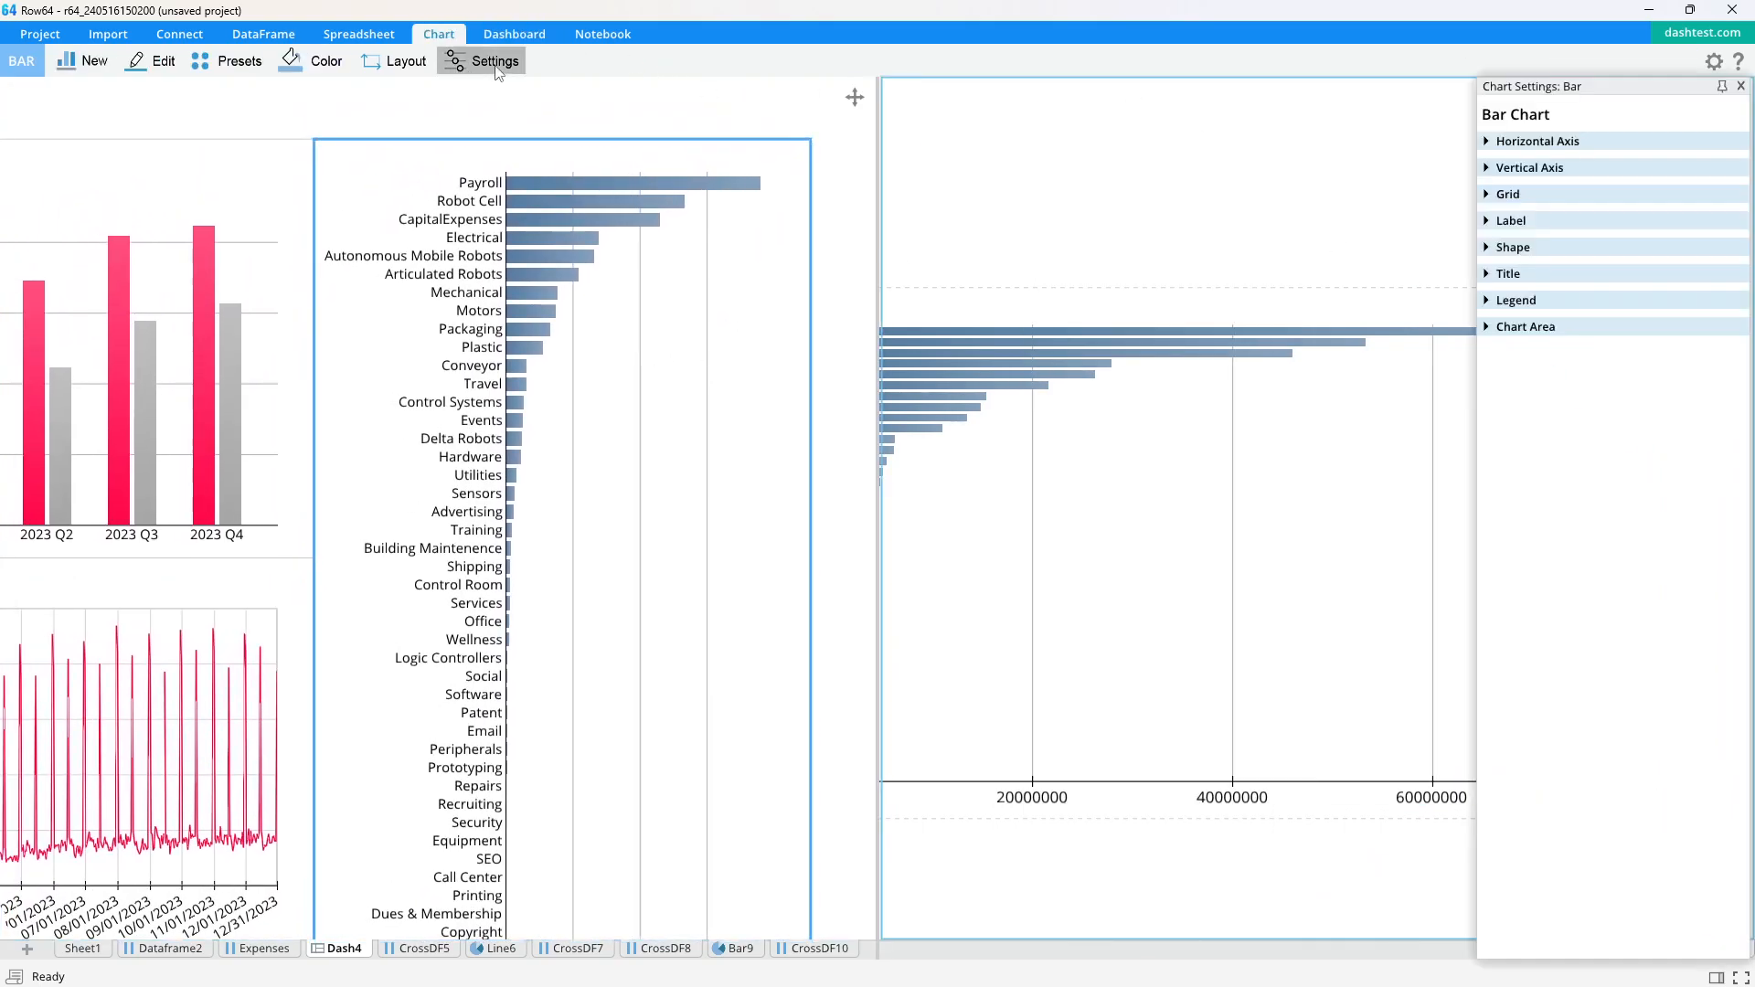
pyautogui.click(1492, 253)
pyautogui.moveTo(1643, 313); pyautogui.dragTo(1605, 311)
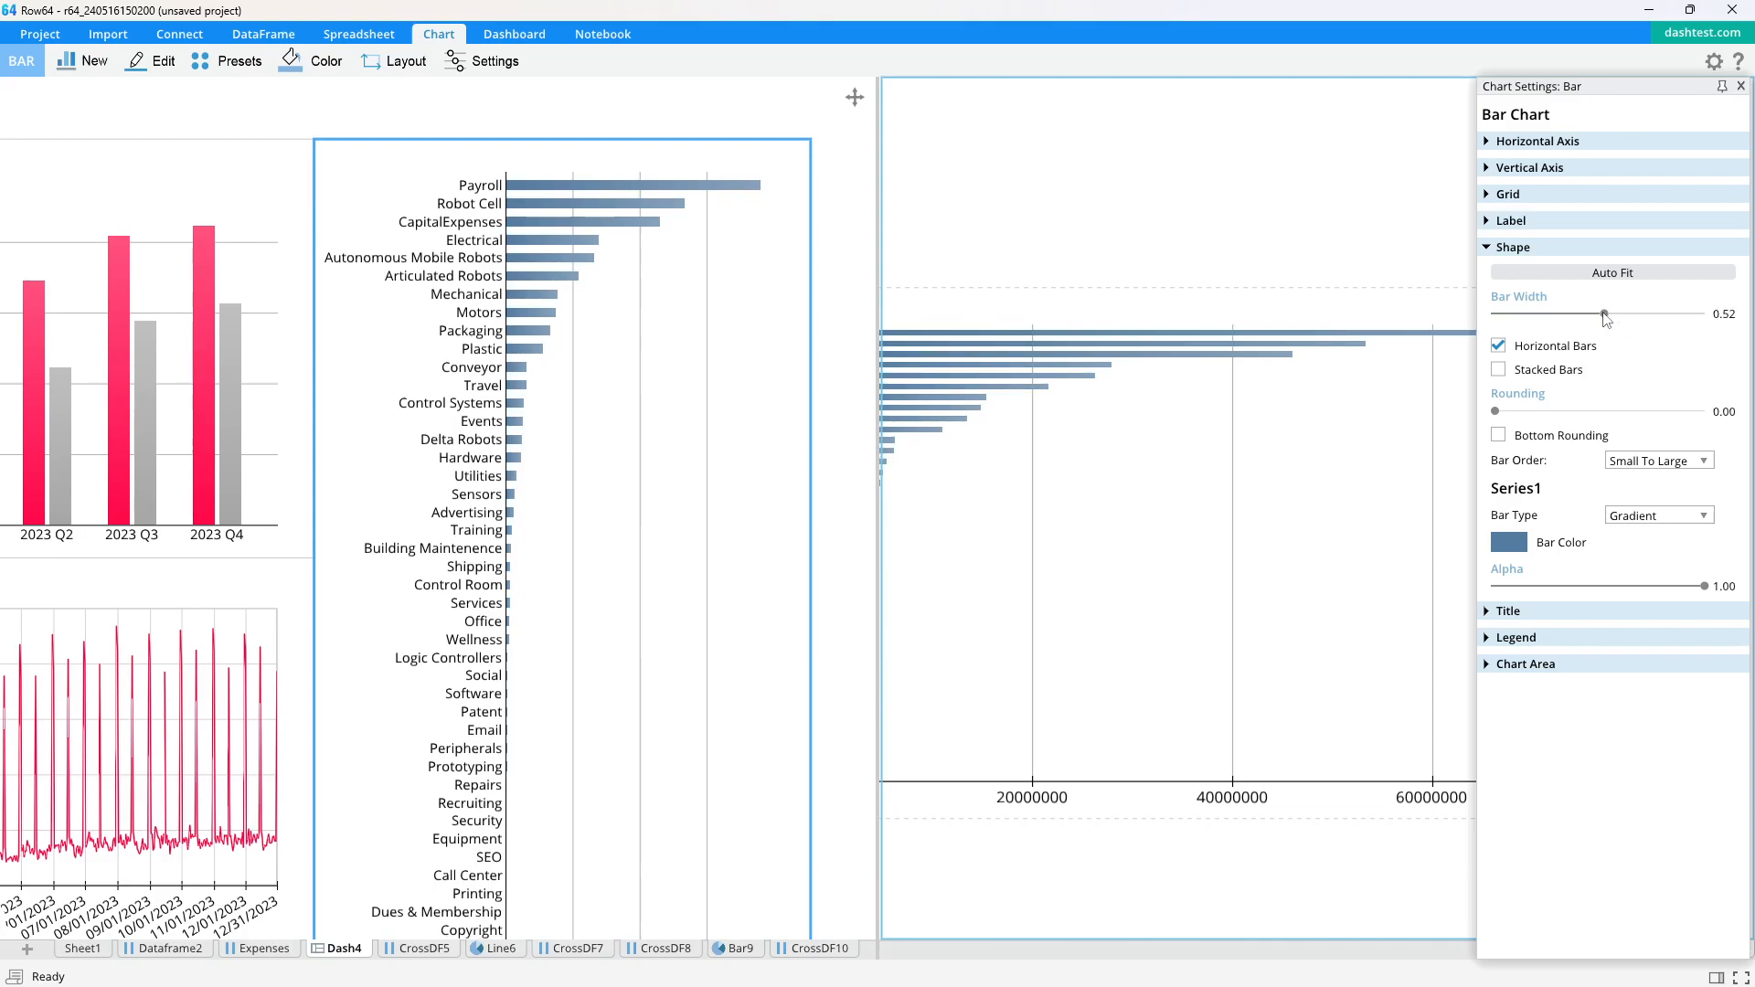
pyautogui.moveTo(1496, 412); pyautogui.dragTo(1507, 412)
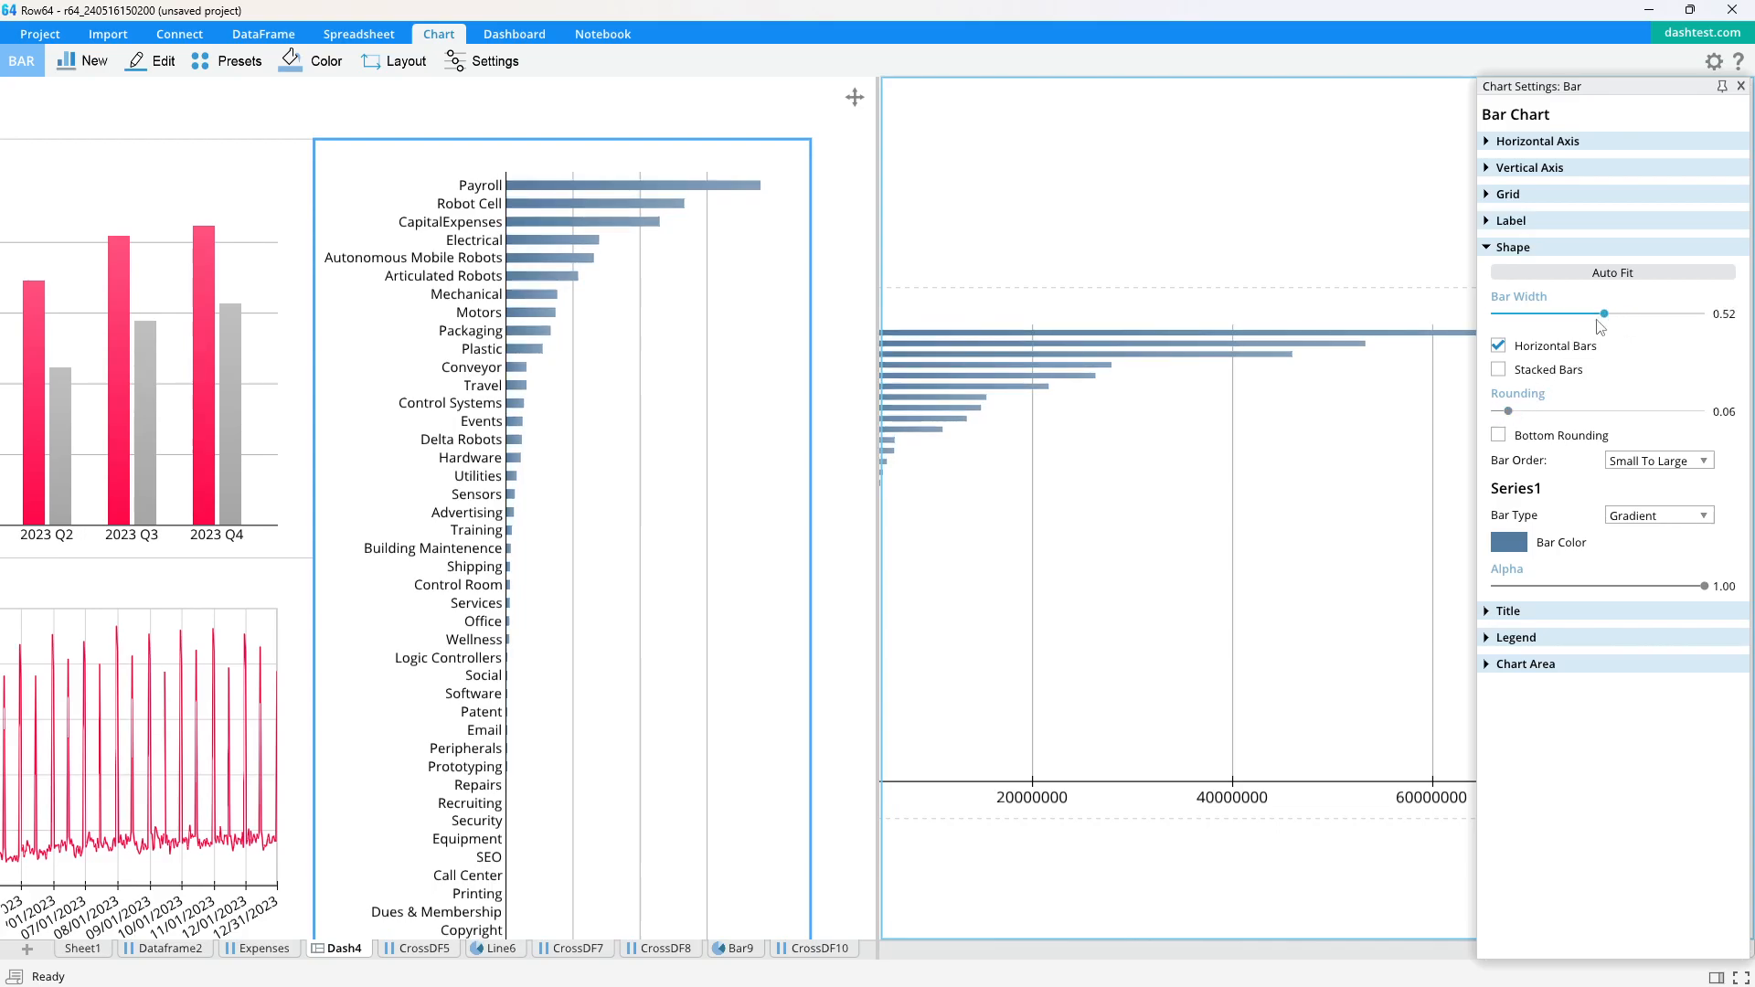
pyautogui.moveTo(1604, 314); pyautogui.dragTo(1638, 313)
# - Recolor the sub-category bars to FF094C sampled from the quarterly chart, and show the whole dashboard full width
pyautogui.click(1509, 542)
pyautogui.click(1453, 493)
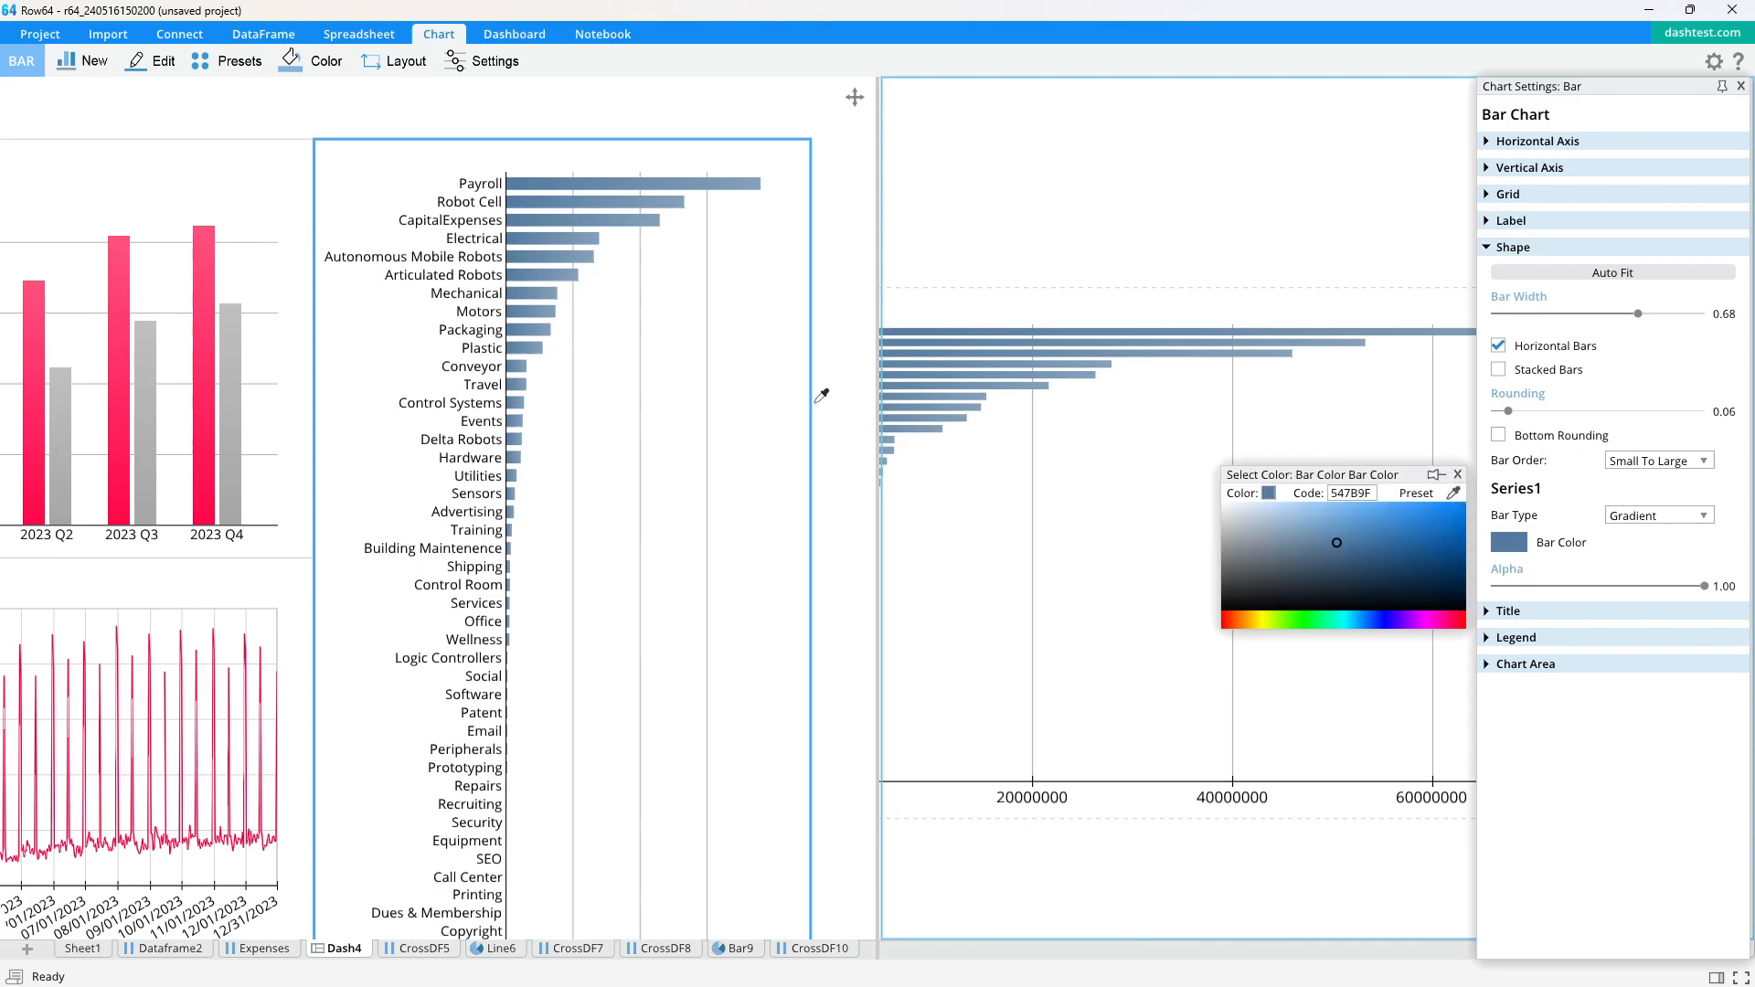
pyautogui.click(205, 514)
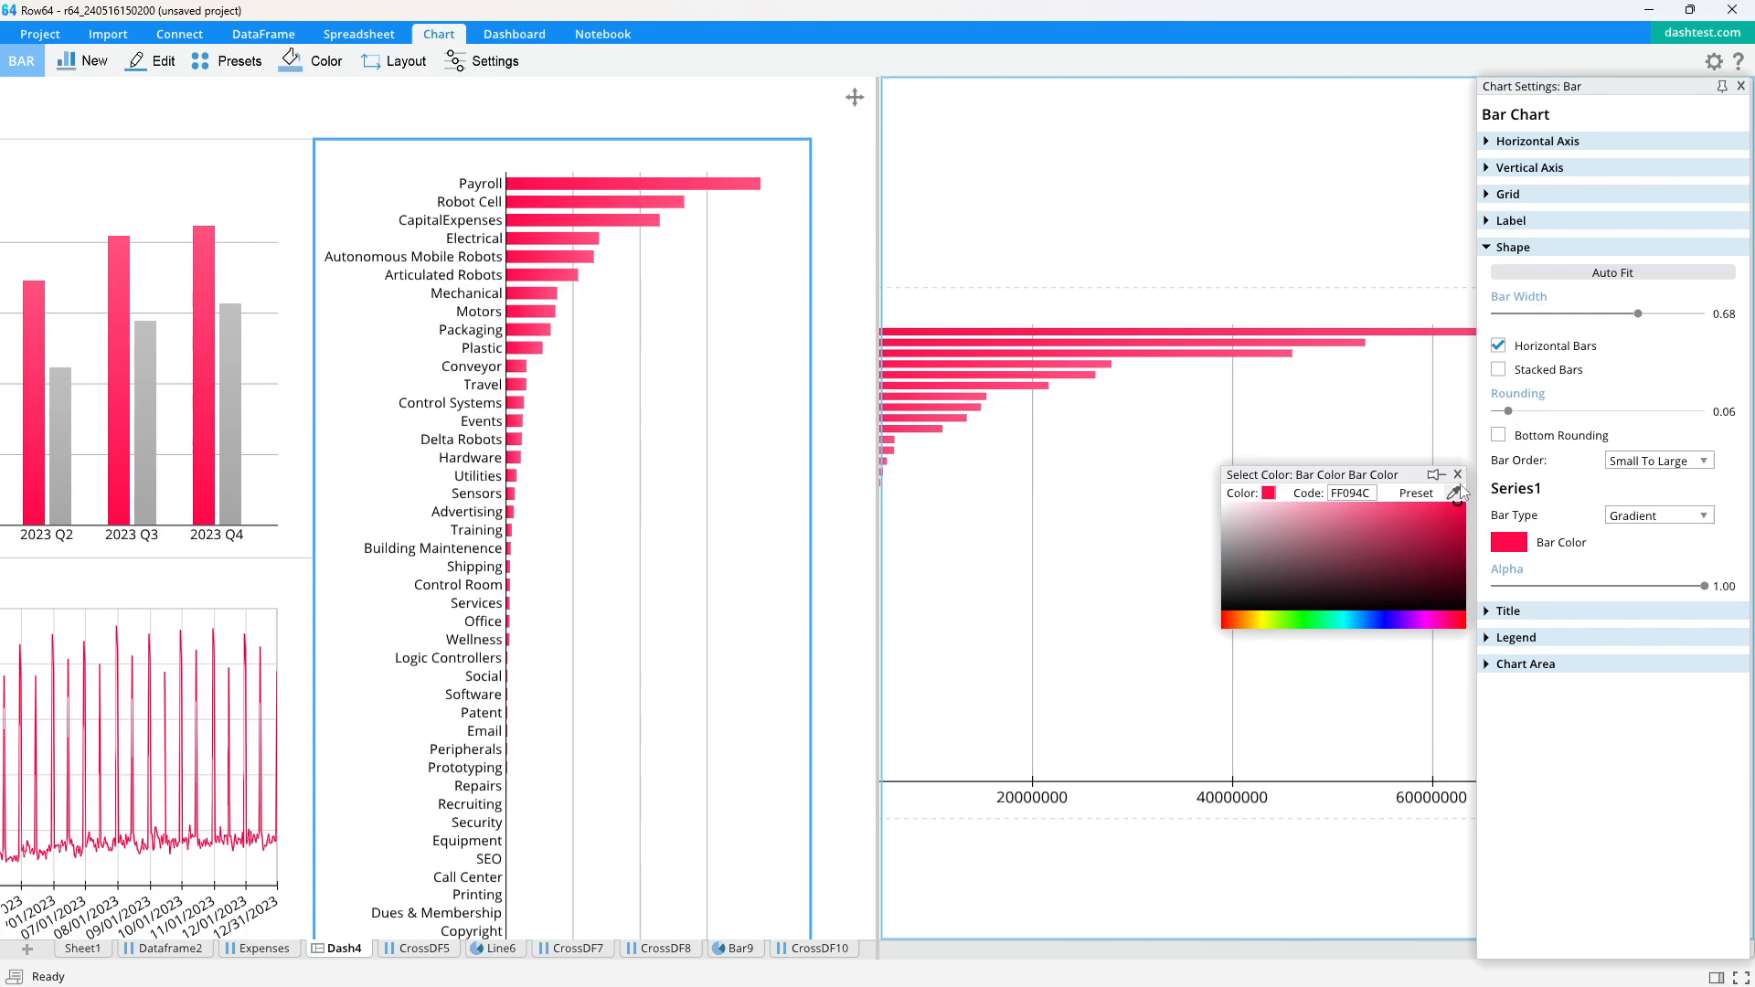
pyautogui.click(1740, 86)
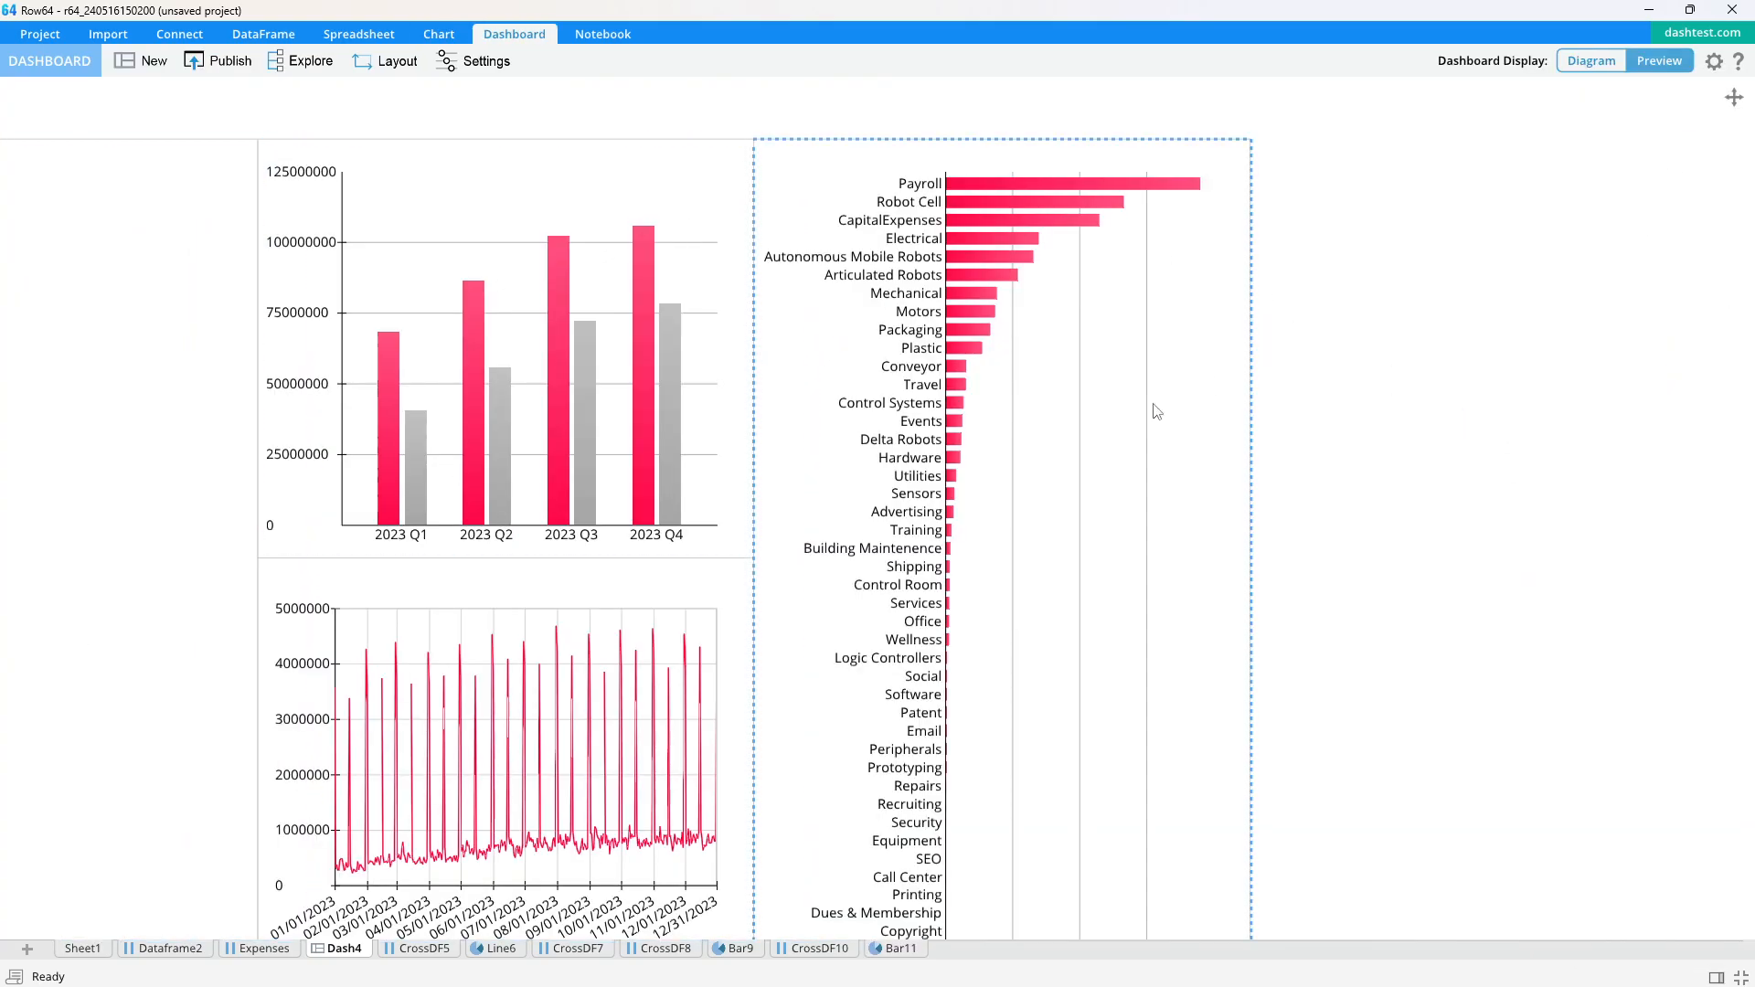
pyautogui.scroll(-2, 1143, 398)
pyautogui.press('f')
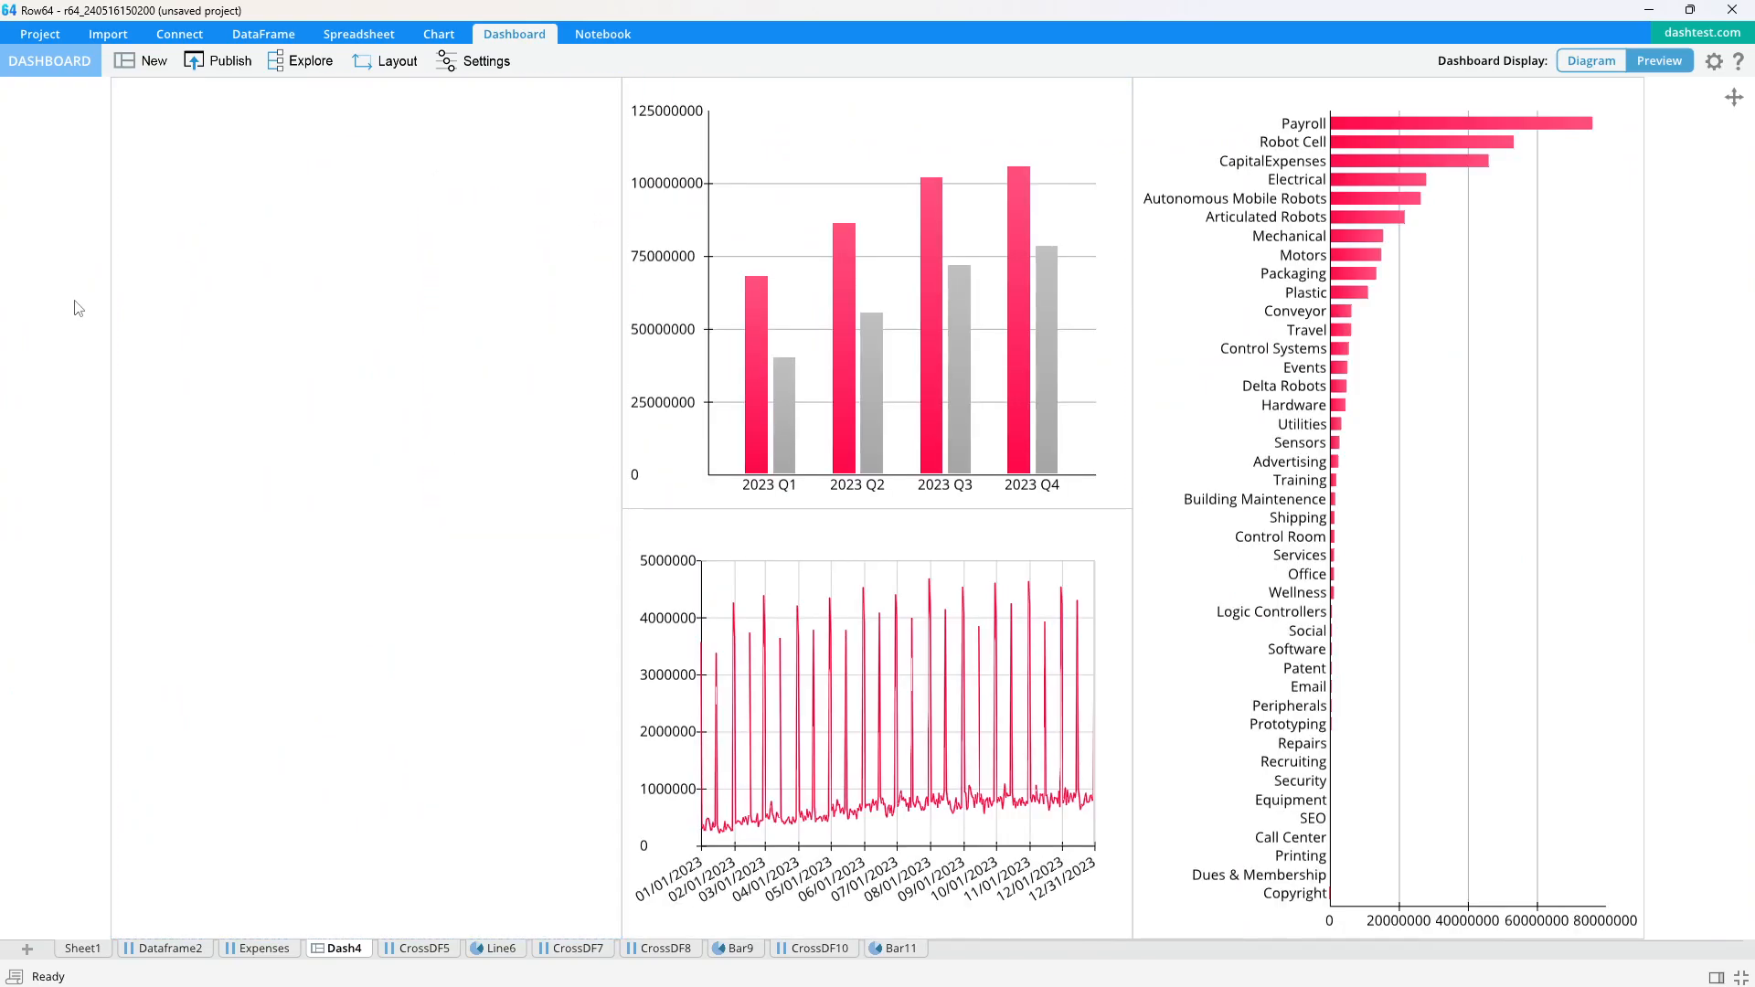
# - Check the reference expenses dashboard, and enter the headers Department in A3 and Amount in B3 of Sheet1
pyautogui.click(1380, 221)
pyautogui.hotkey('alt', 'Tab')
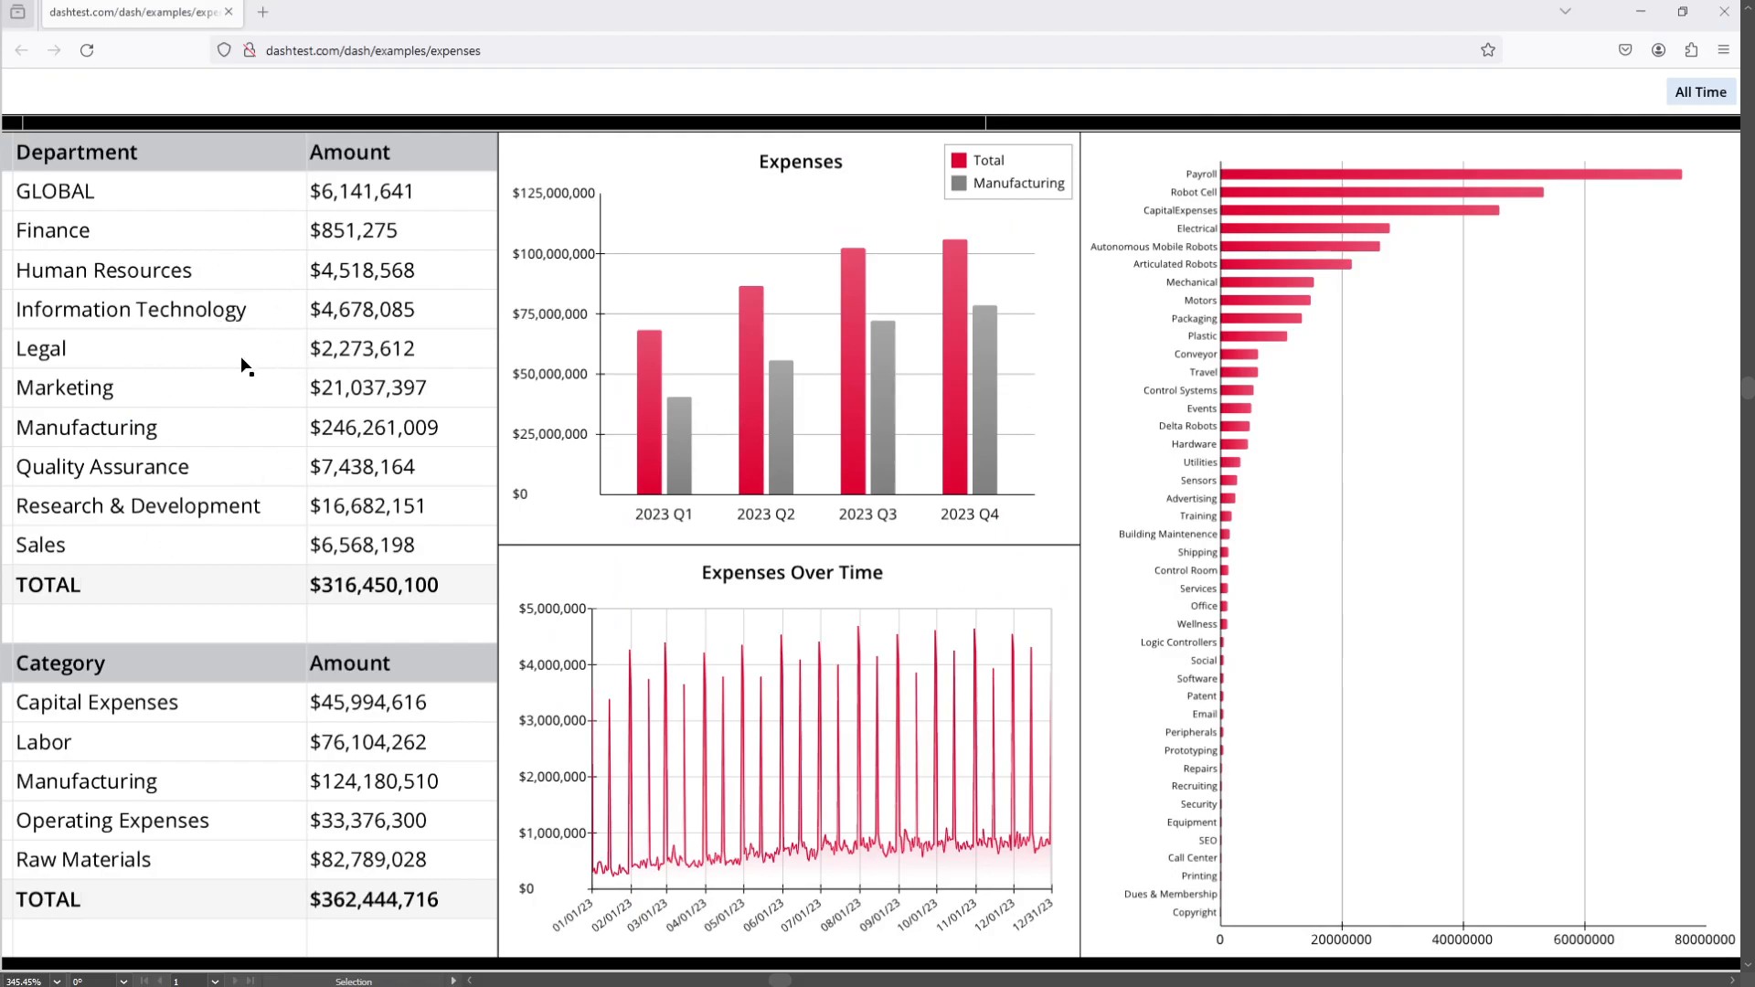
pyautogui.hotkey('alt', 'Tab')
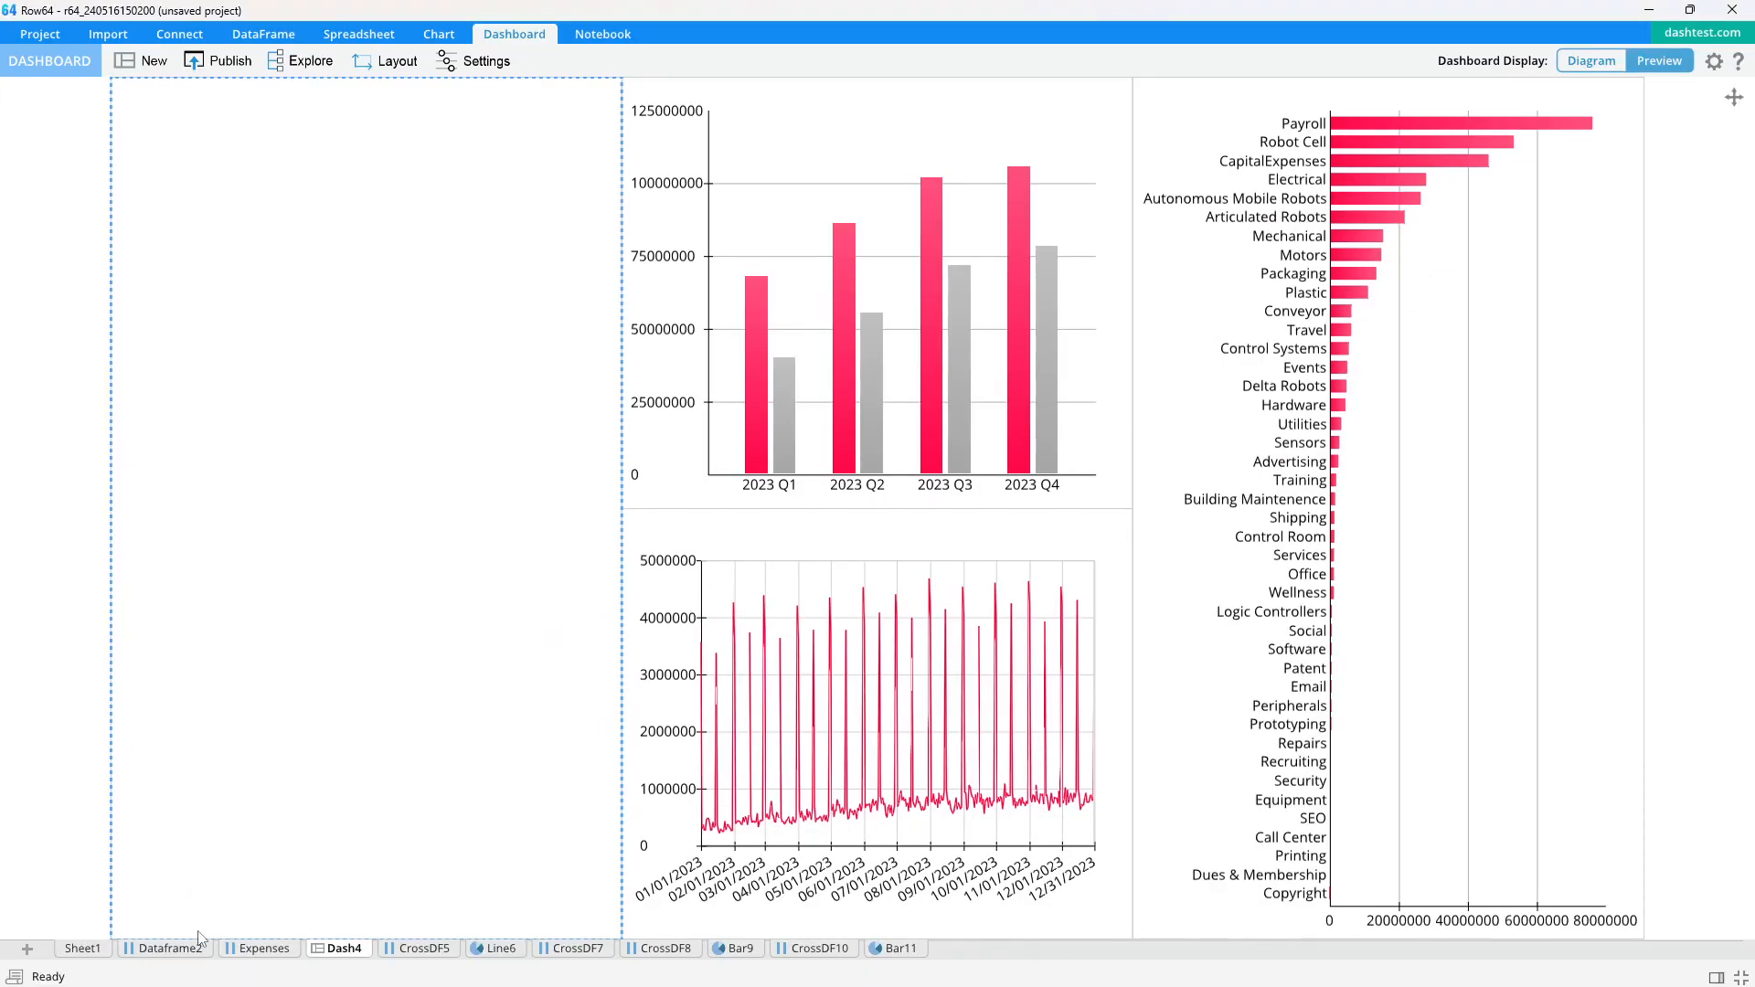
pyautogui.click(91, 956)
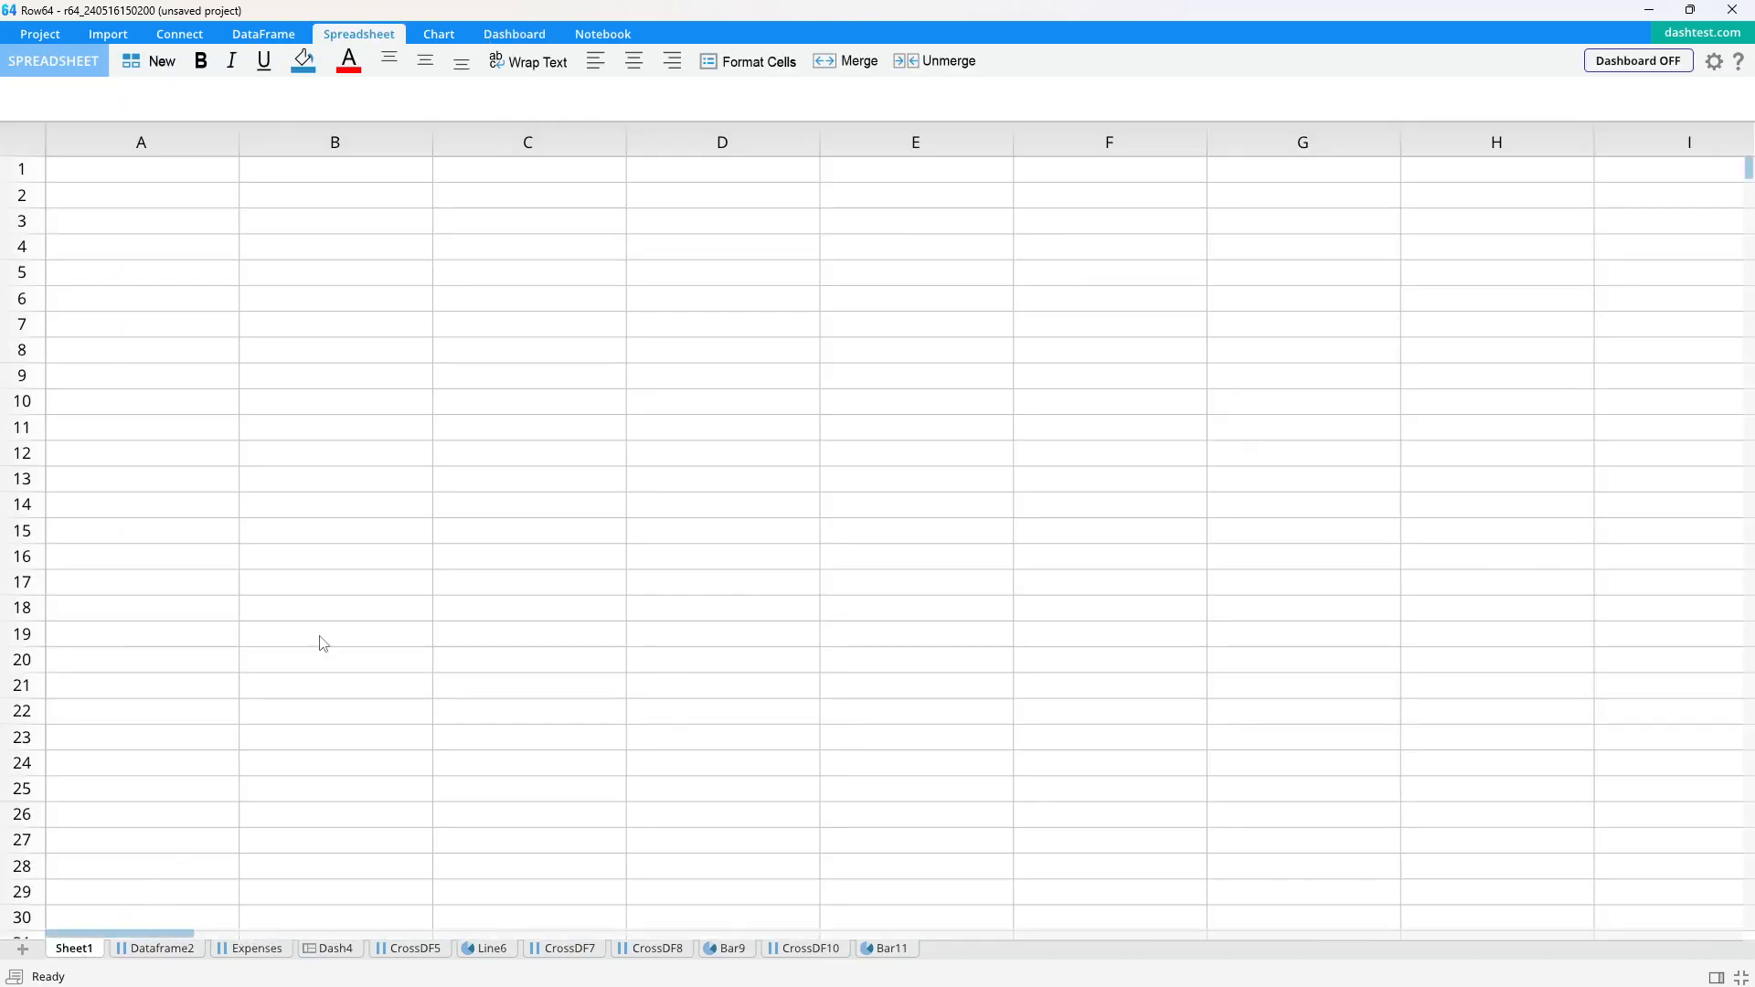
pyautogui.click(194, 232)
pyautogui.write('Department')
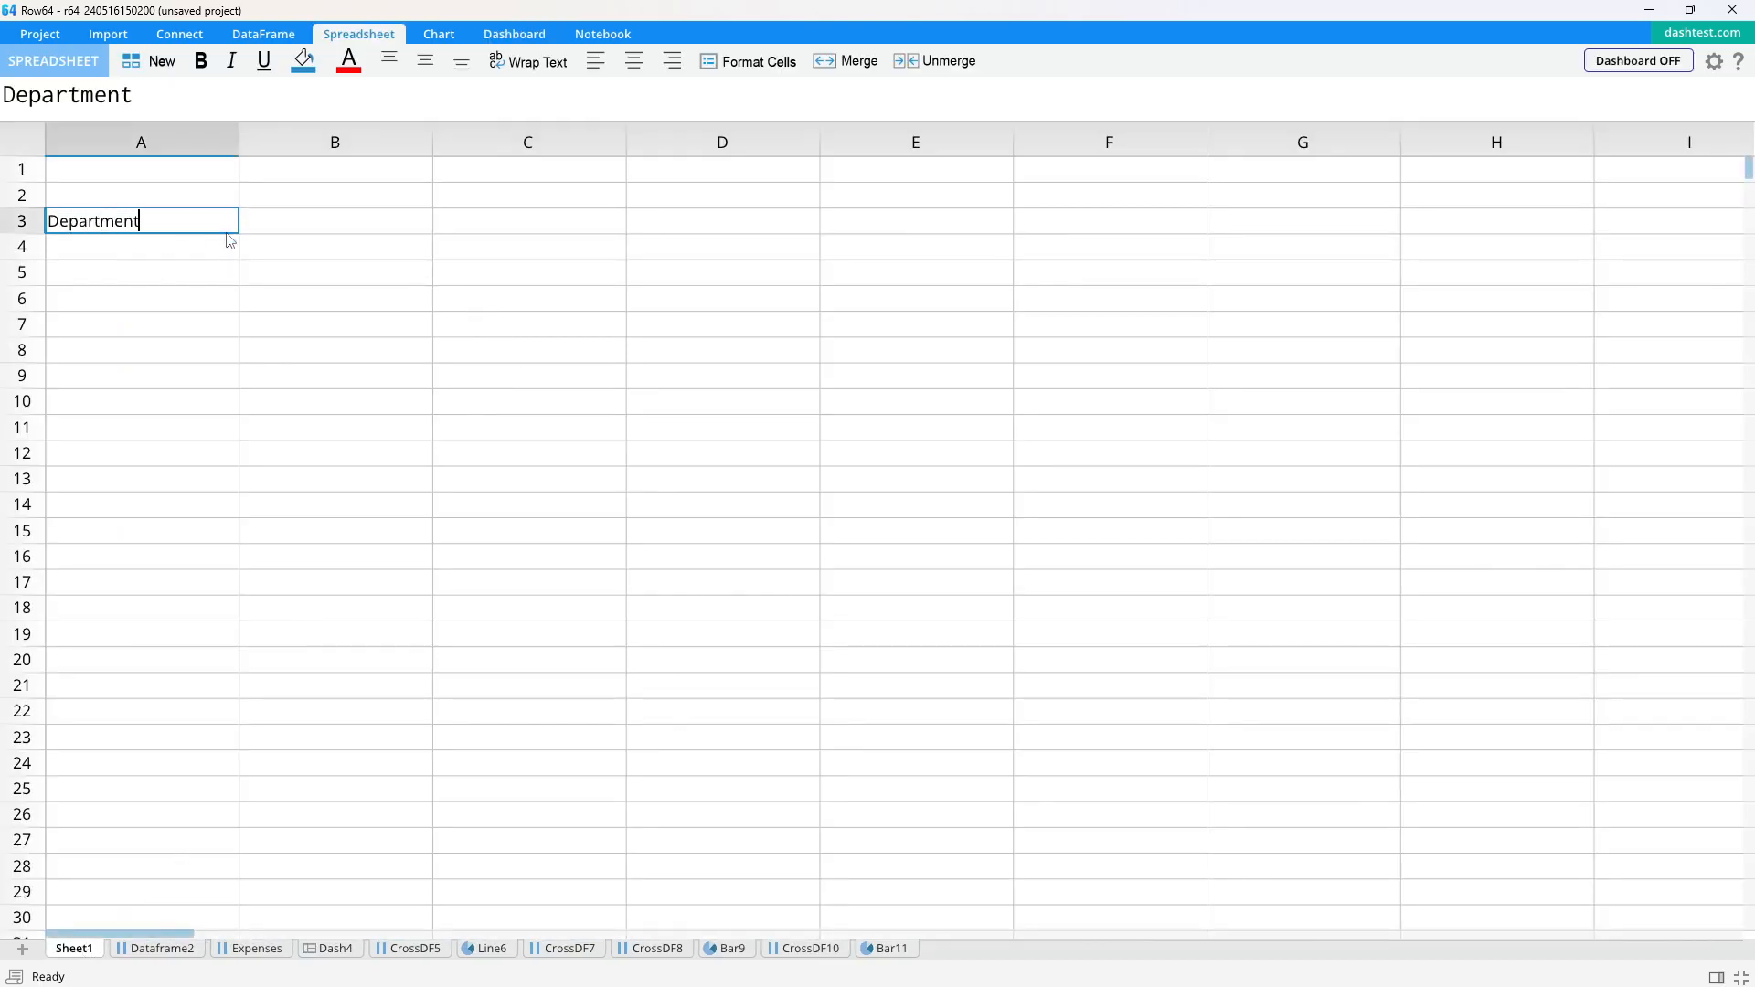
pyautogui.press('Tab')
pyautogui.write('Amount')
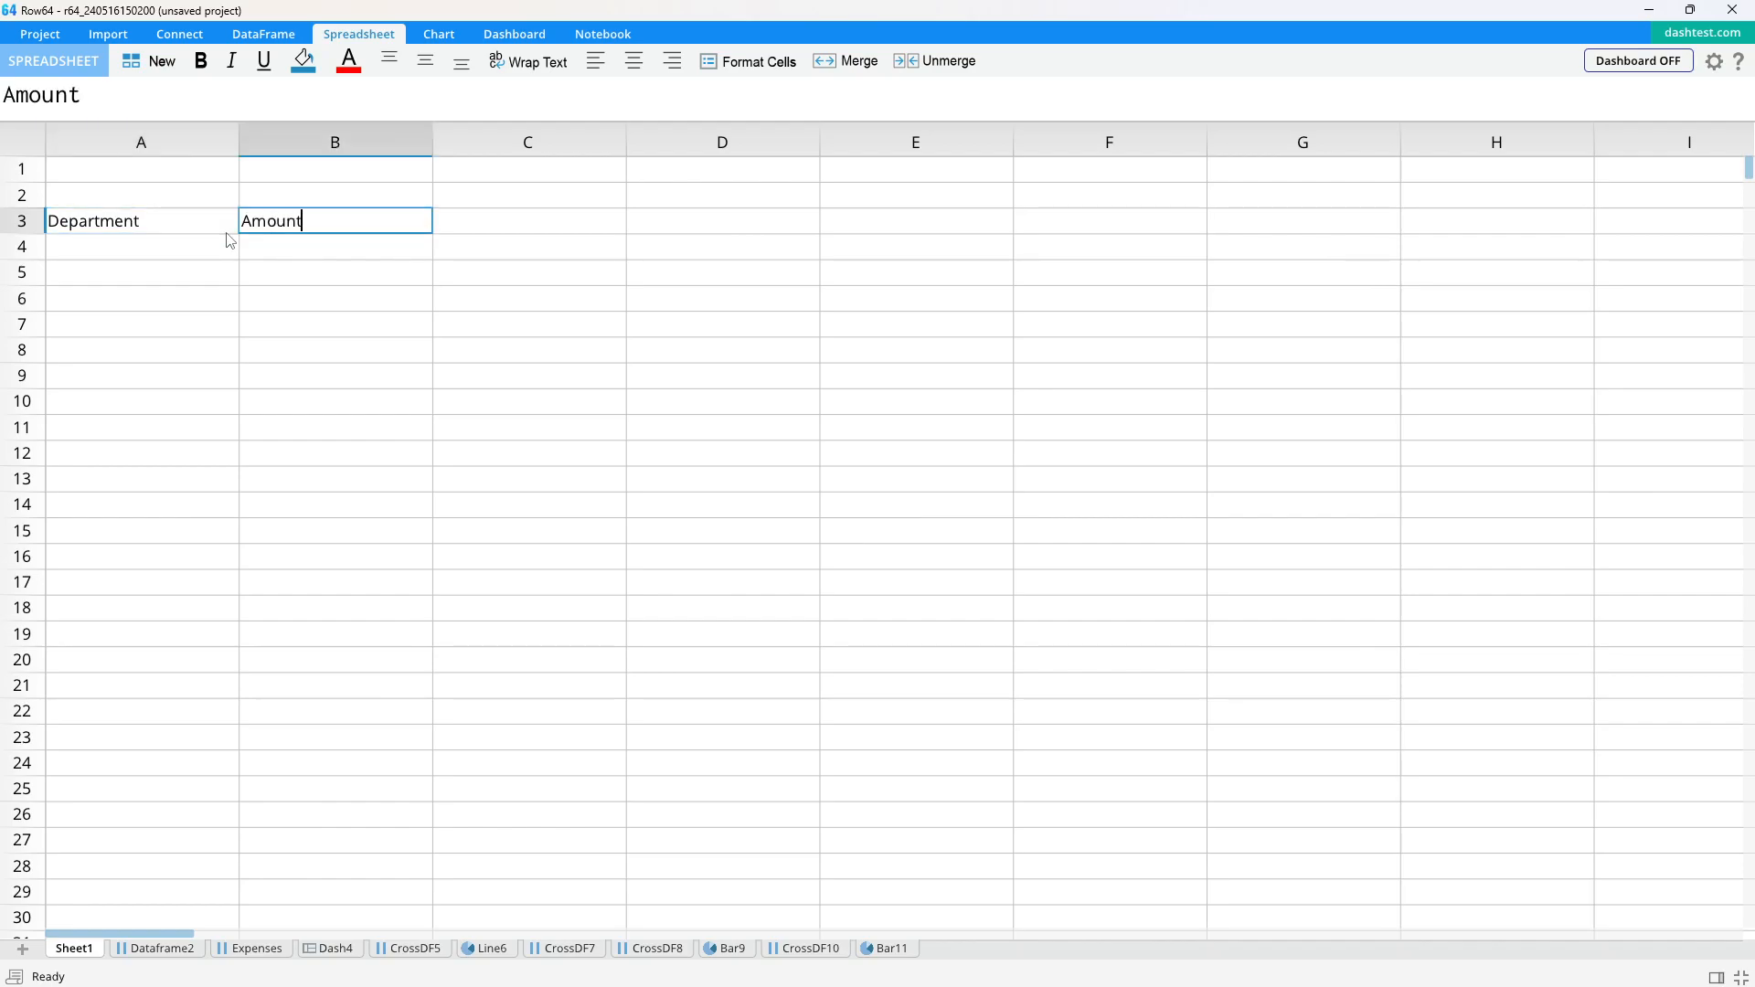
pyautogui.press('Return')
# - Give the Department and Amount header cells A3:B3 a light grey fill and bold text
pyautogui.press('Left')
pyautogui.press('Up')
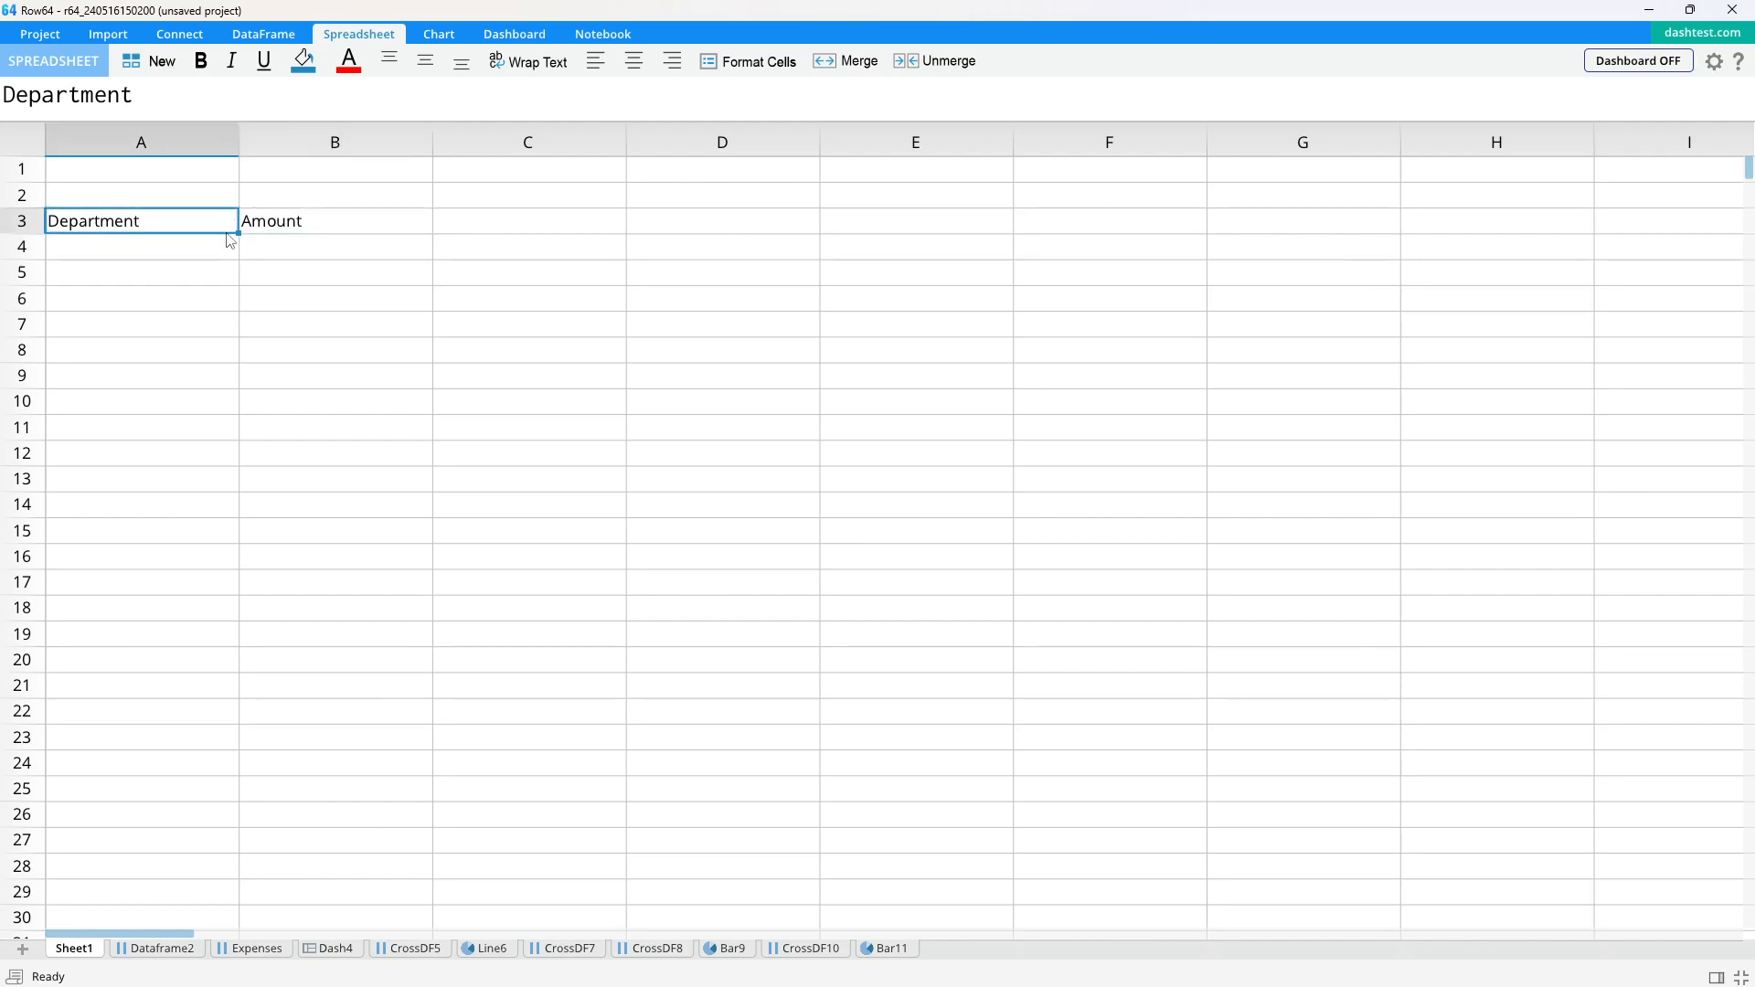
pyautogui.keyDown('shift'); pyautogui.click(390, 228); pyautogui.keyUp('shift')
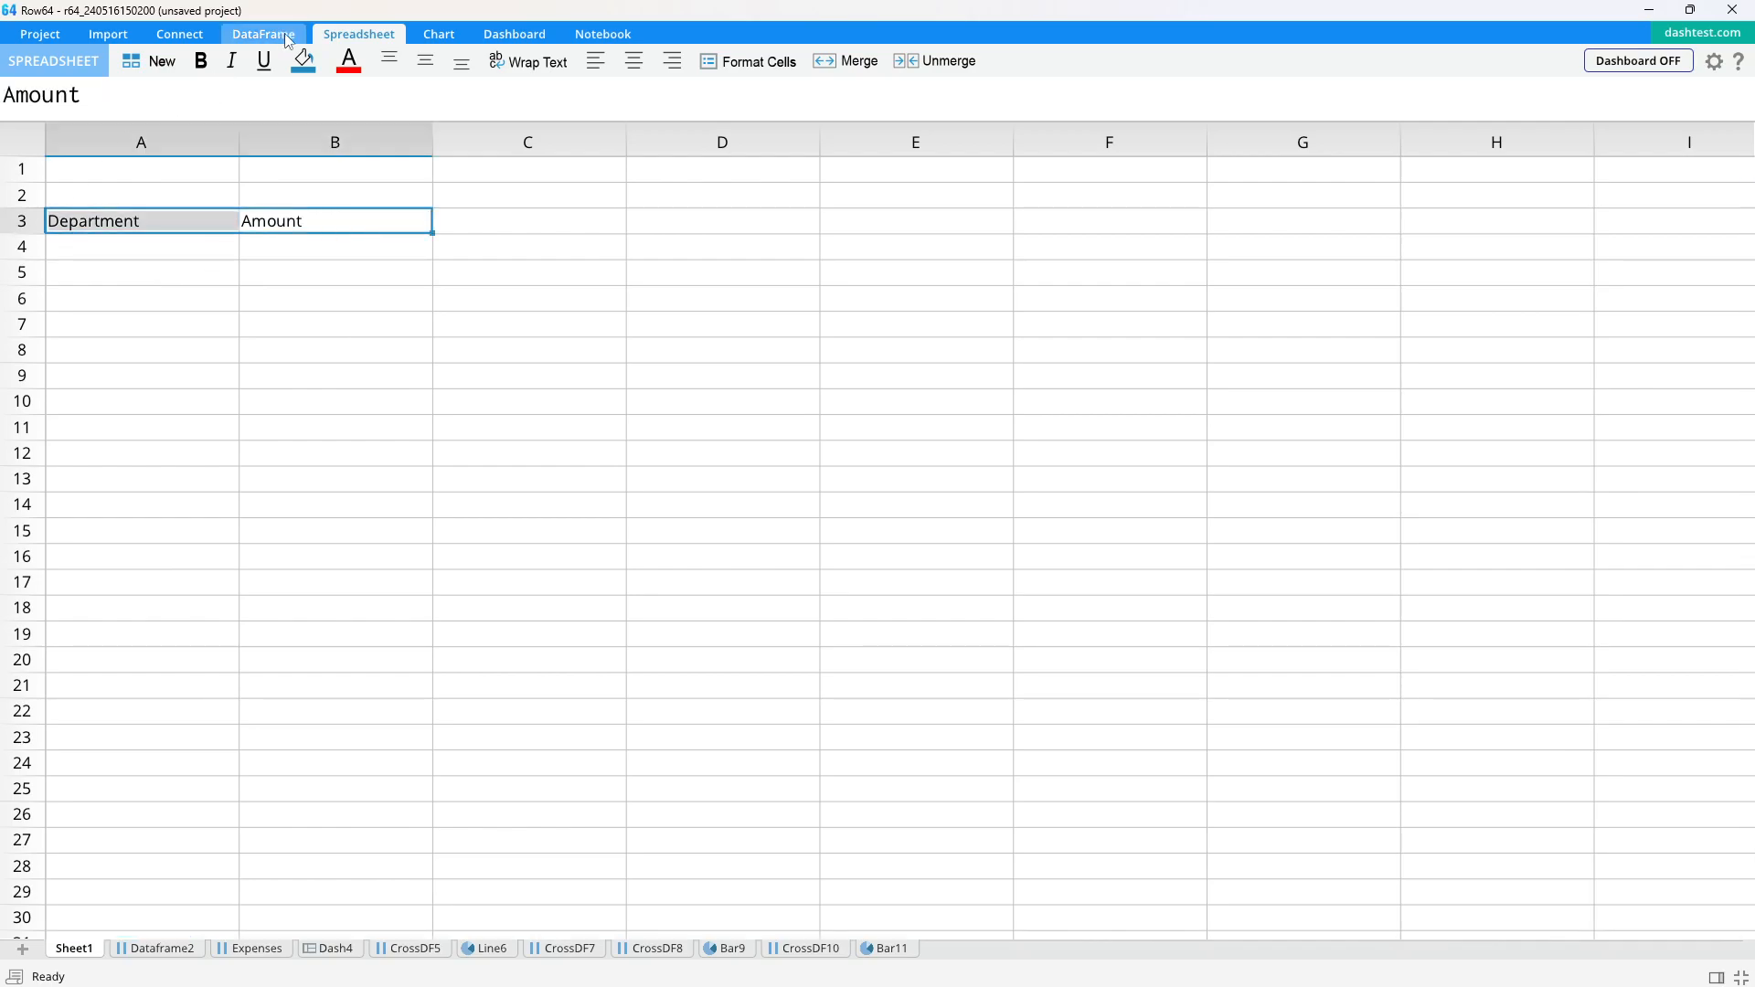
pyautogui.click(303, 60)
pyautogui.click(322, 147)
pyautogui.moveTo(300, 148); pyautogui.dragTo(301, 135)
pyautogui.click(557, 85)
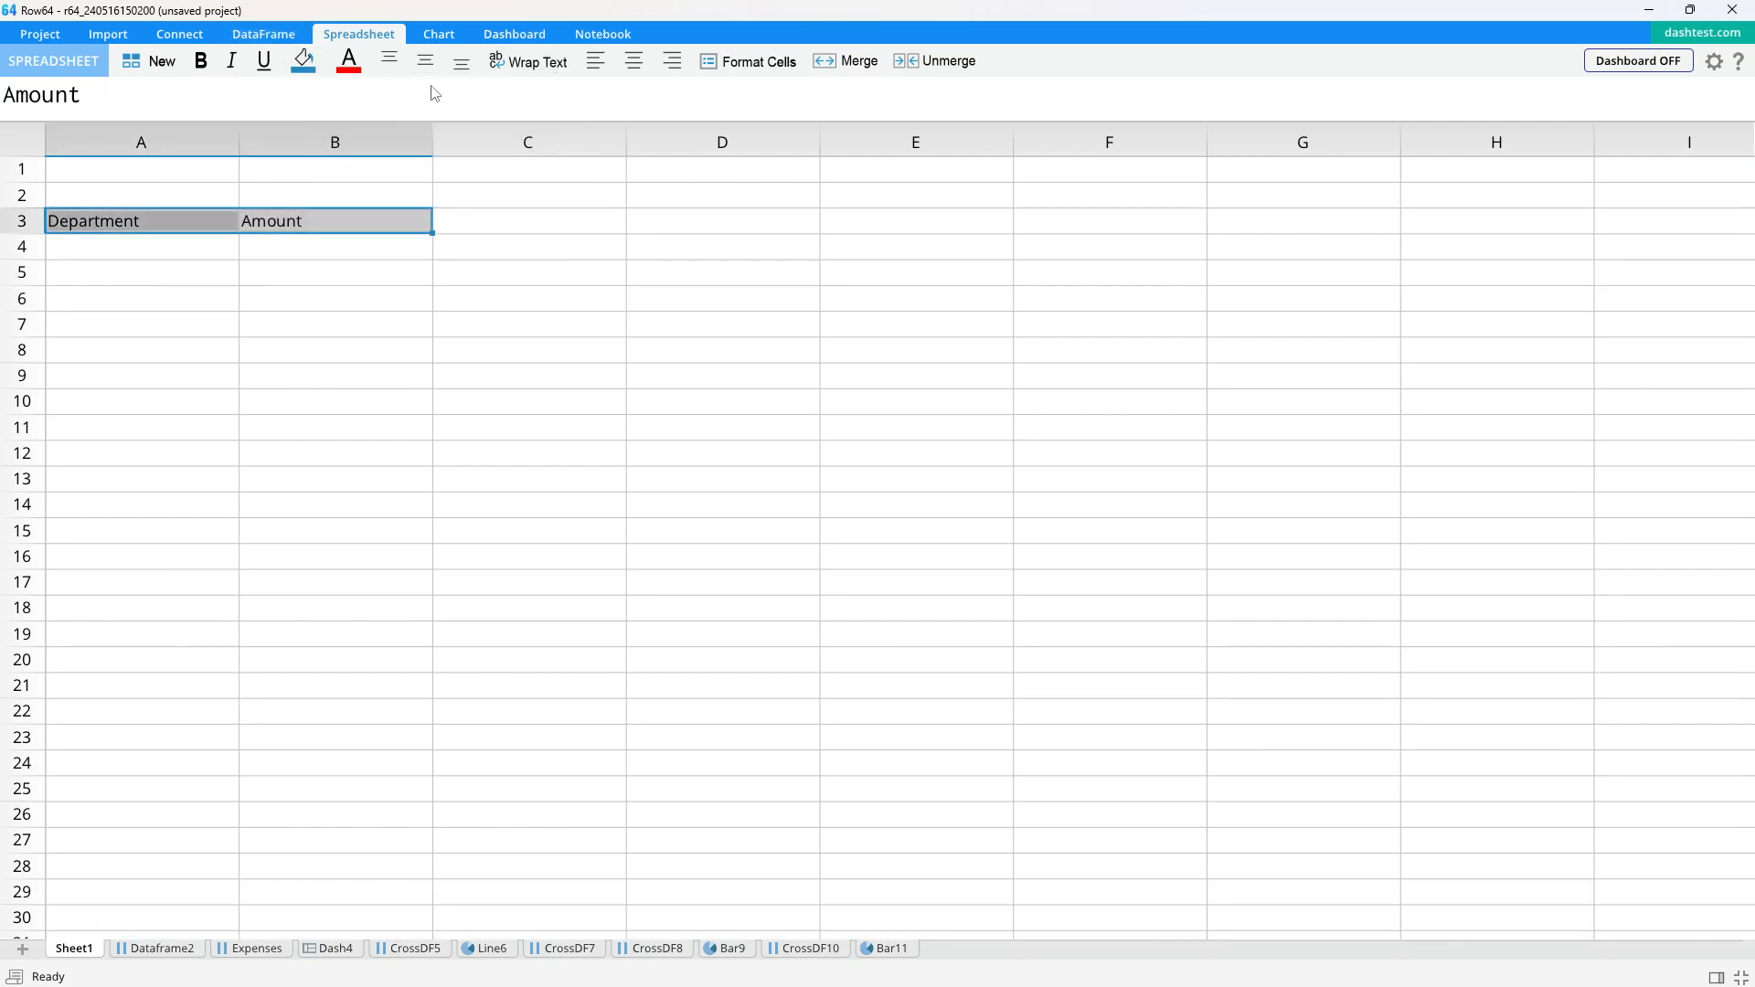
pyautogui.click(200, 60)
pyautogui.click(407, 503)
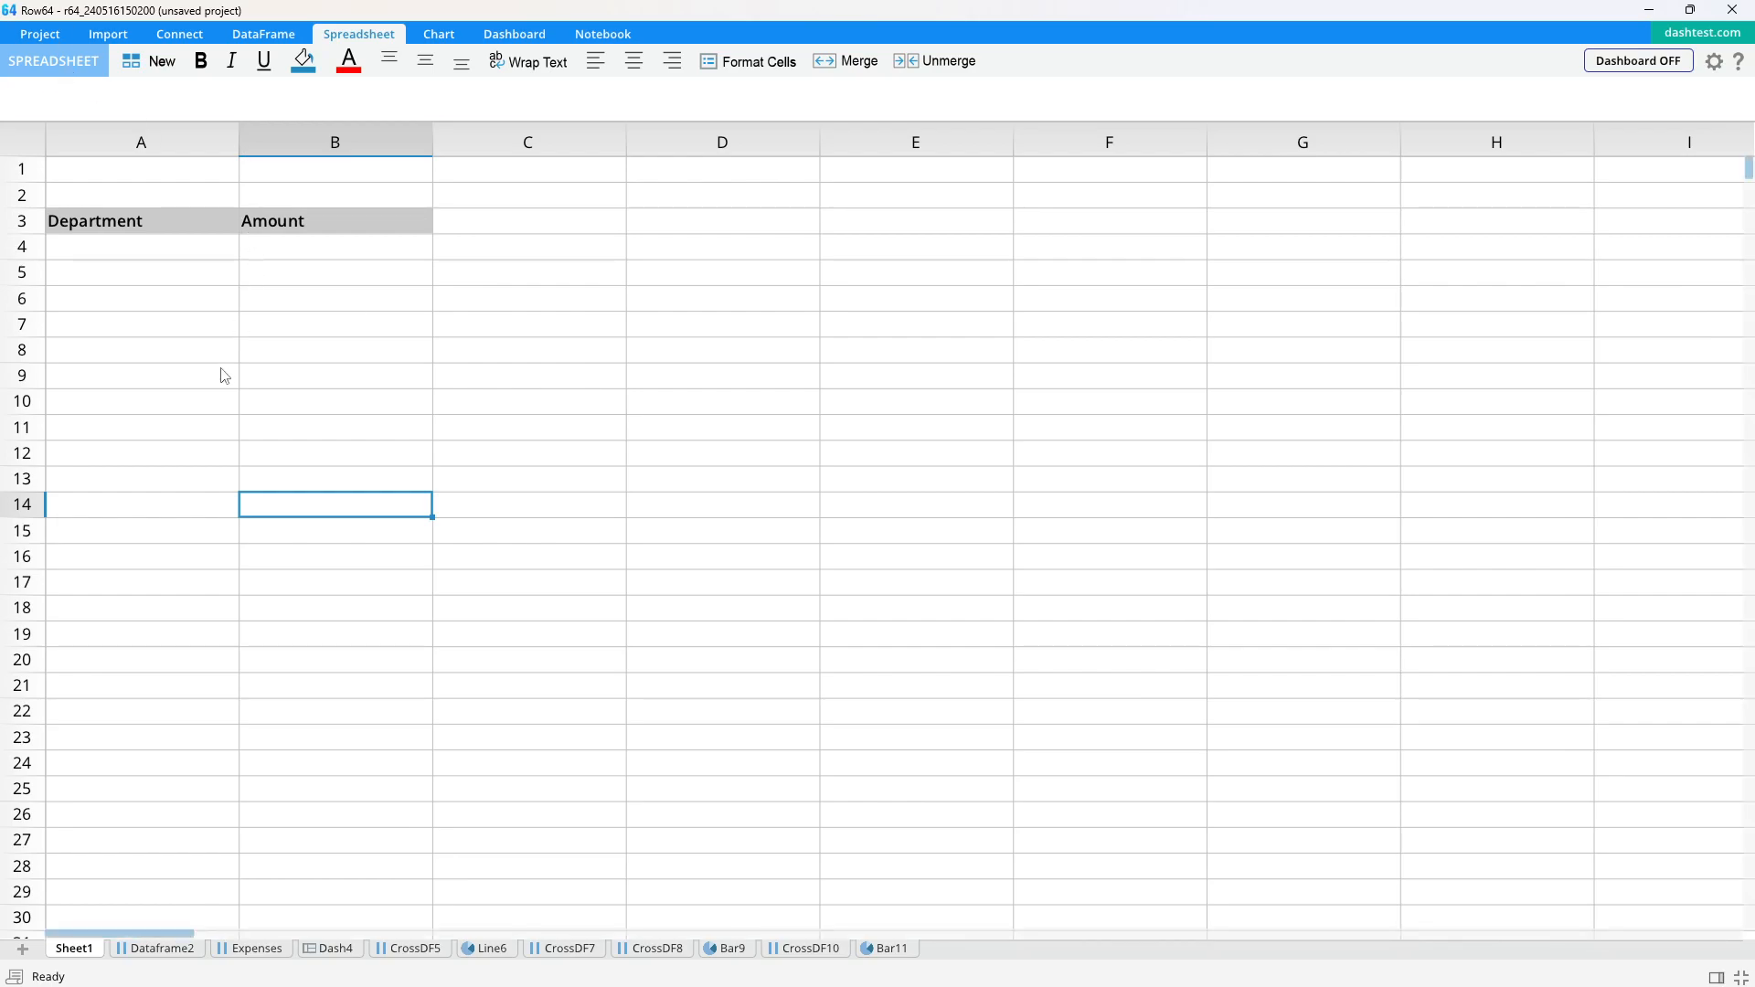
# - Widen columns B and A of Sheet1 slightly
pyautogui.moveTo(370, 633); pyautogui.dragTo(327, 317)
pyautogui.click(329, 322)
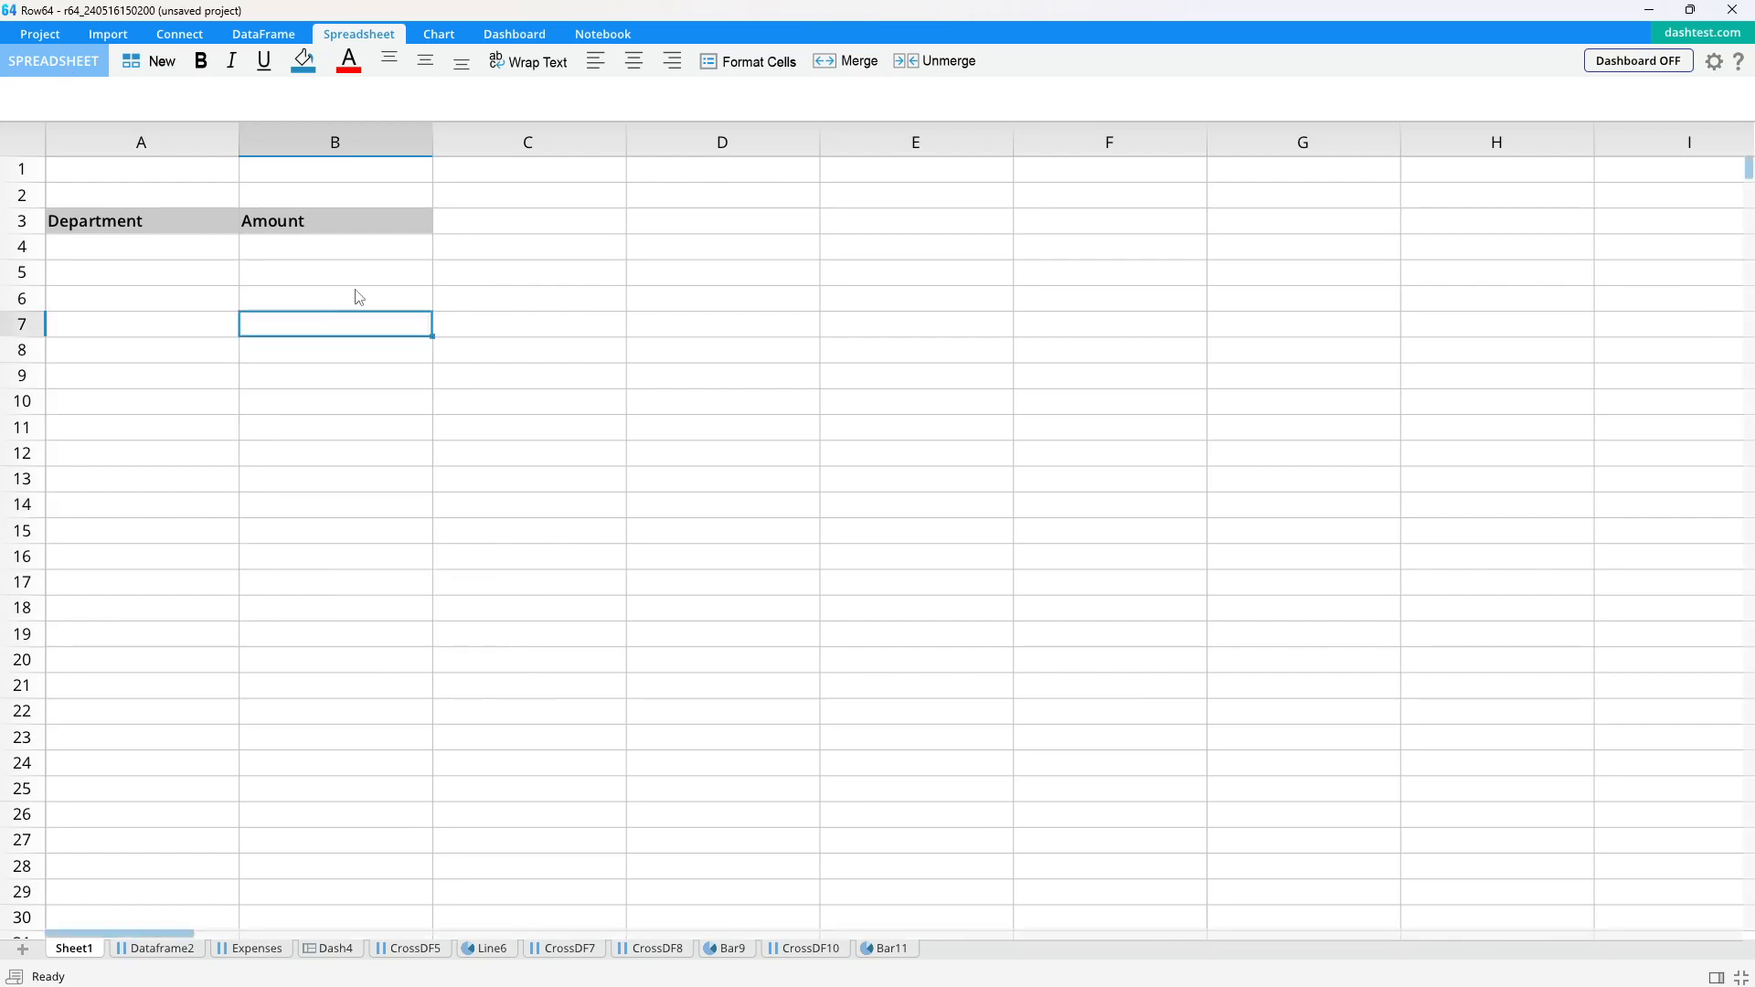
pyautogui.moveTo(432, 141); pyautogui.dragTo(450, 140)
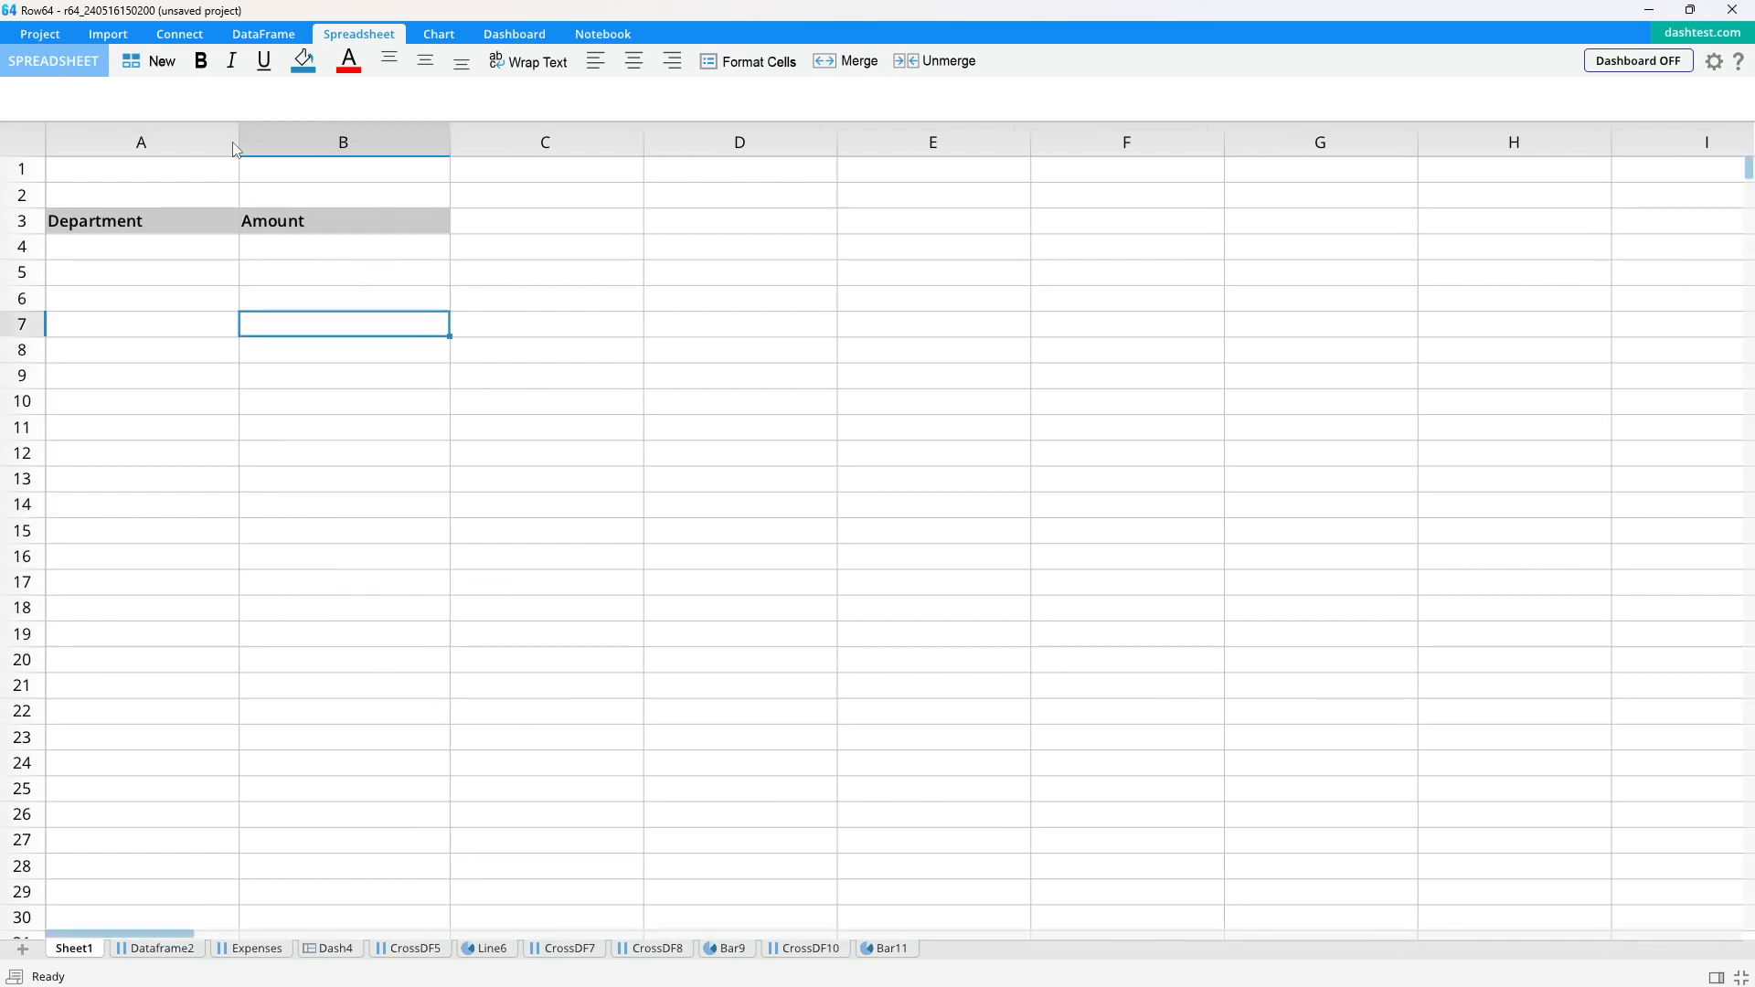
pyautogui.moveTo(238, 143); pyautogui.dragTo(252, 144)
pyautogui.click(300, 357)
pyautogui.moveTo(429, 592); pyautogui.dragTo(424, 600)
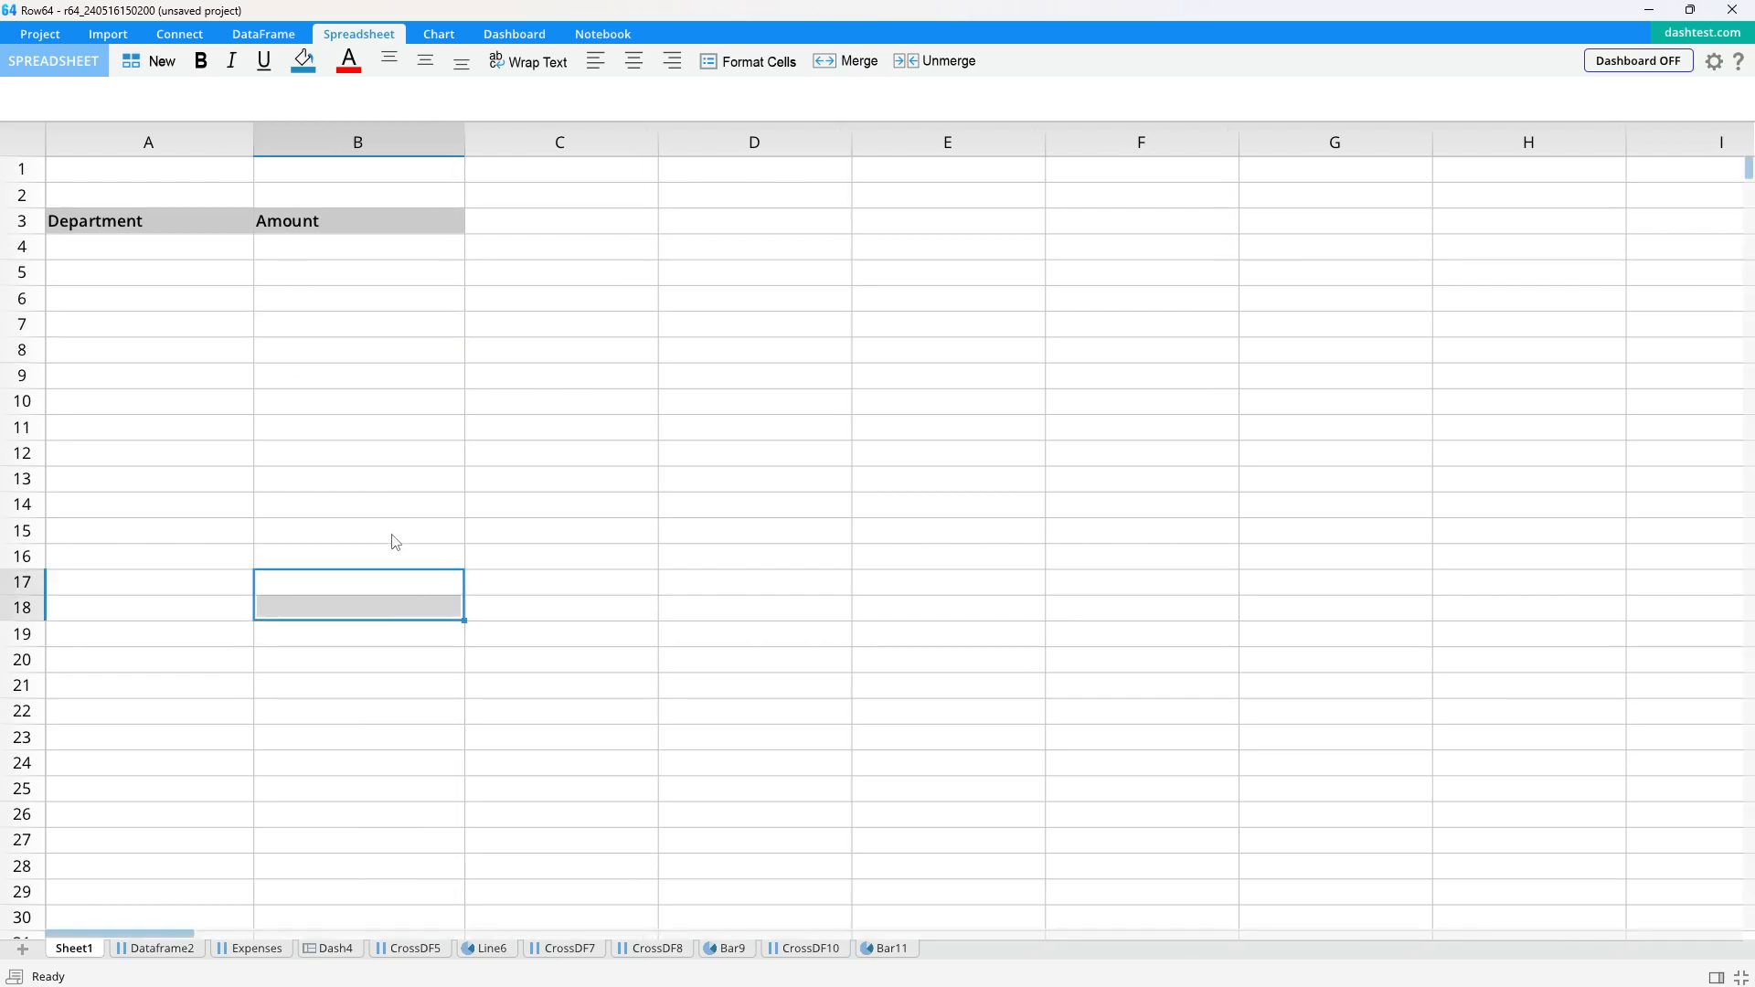
pyautogui.click(398, 539)
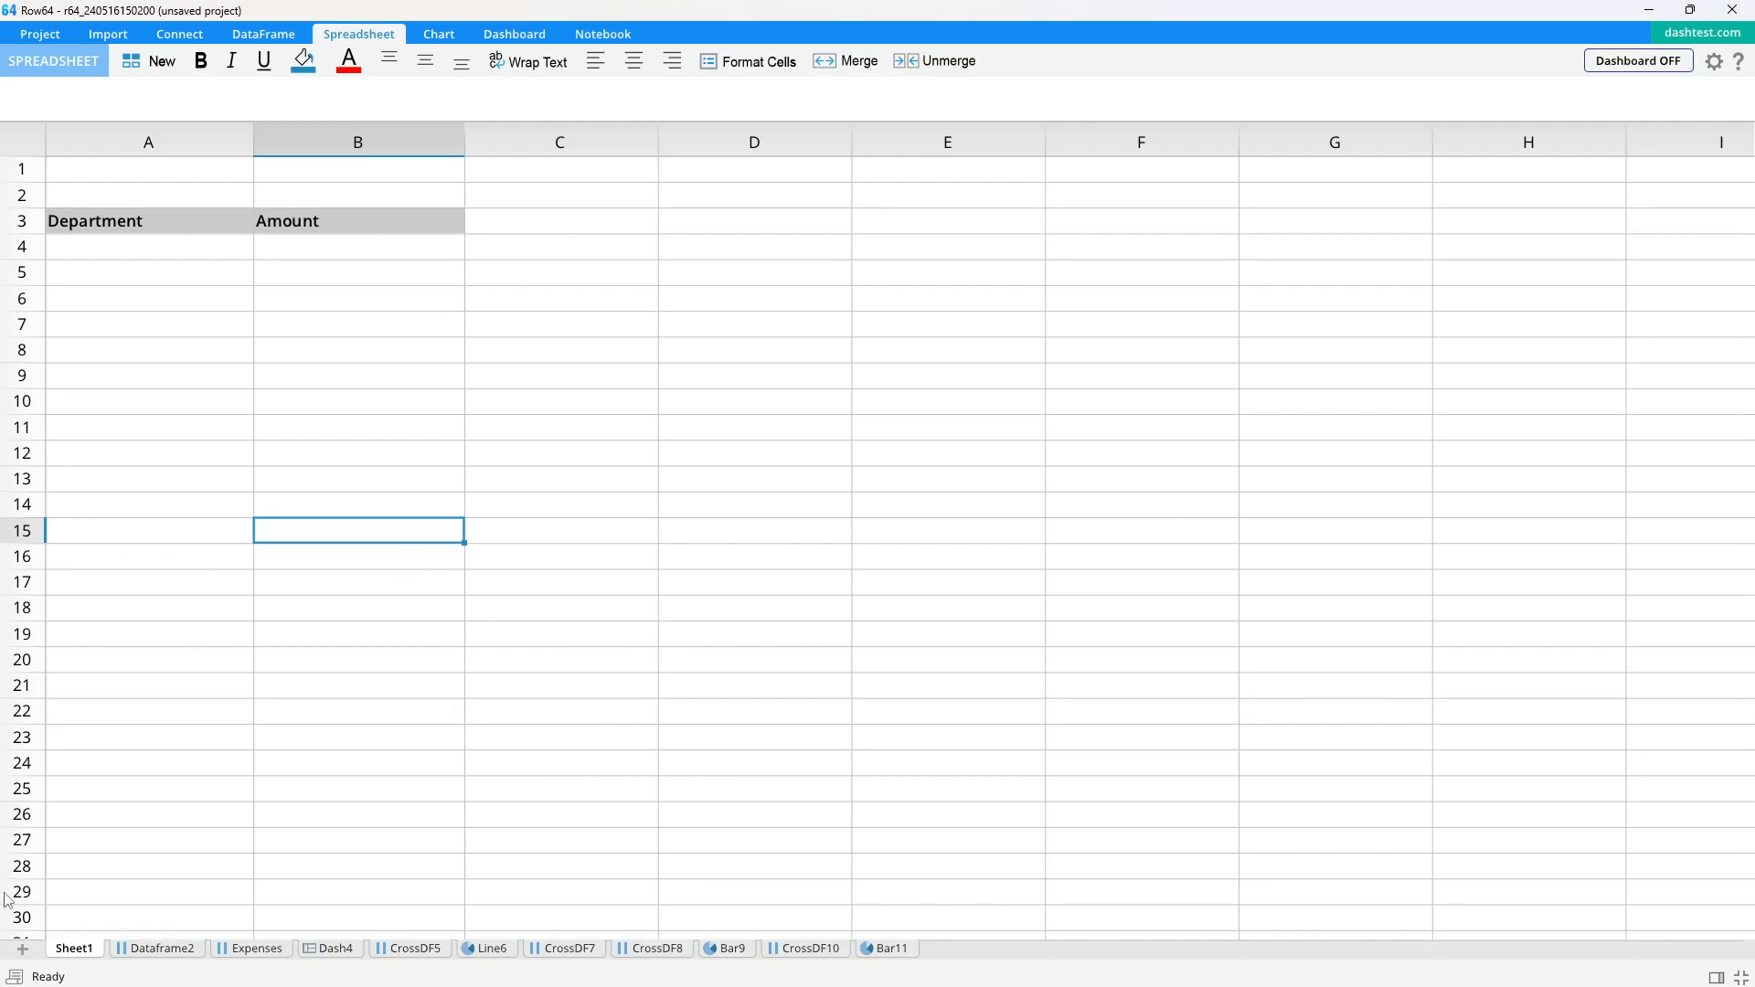
# - Create a Group Sum cross-link dataframe from the Expenses columns Amount and Department, and widen its Amount column to fit the values
pyautogui.click(265, 951)
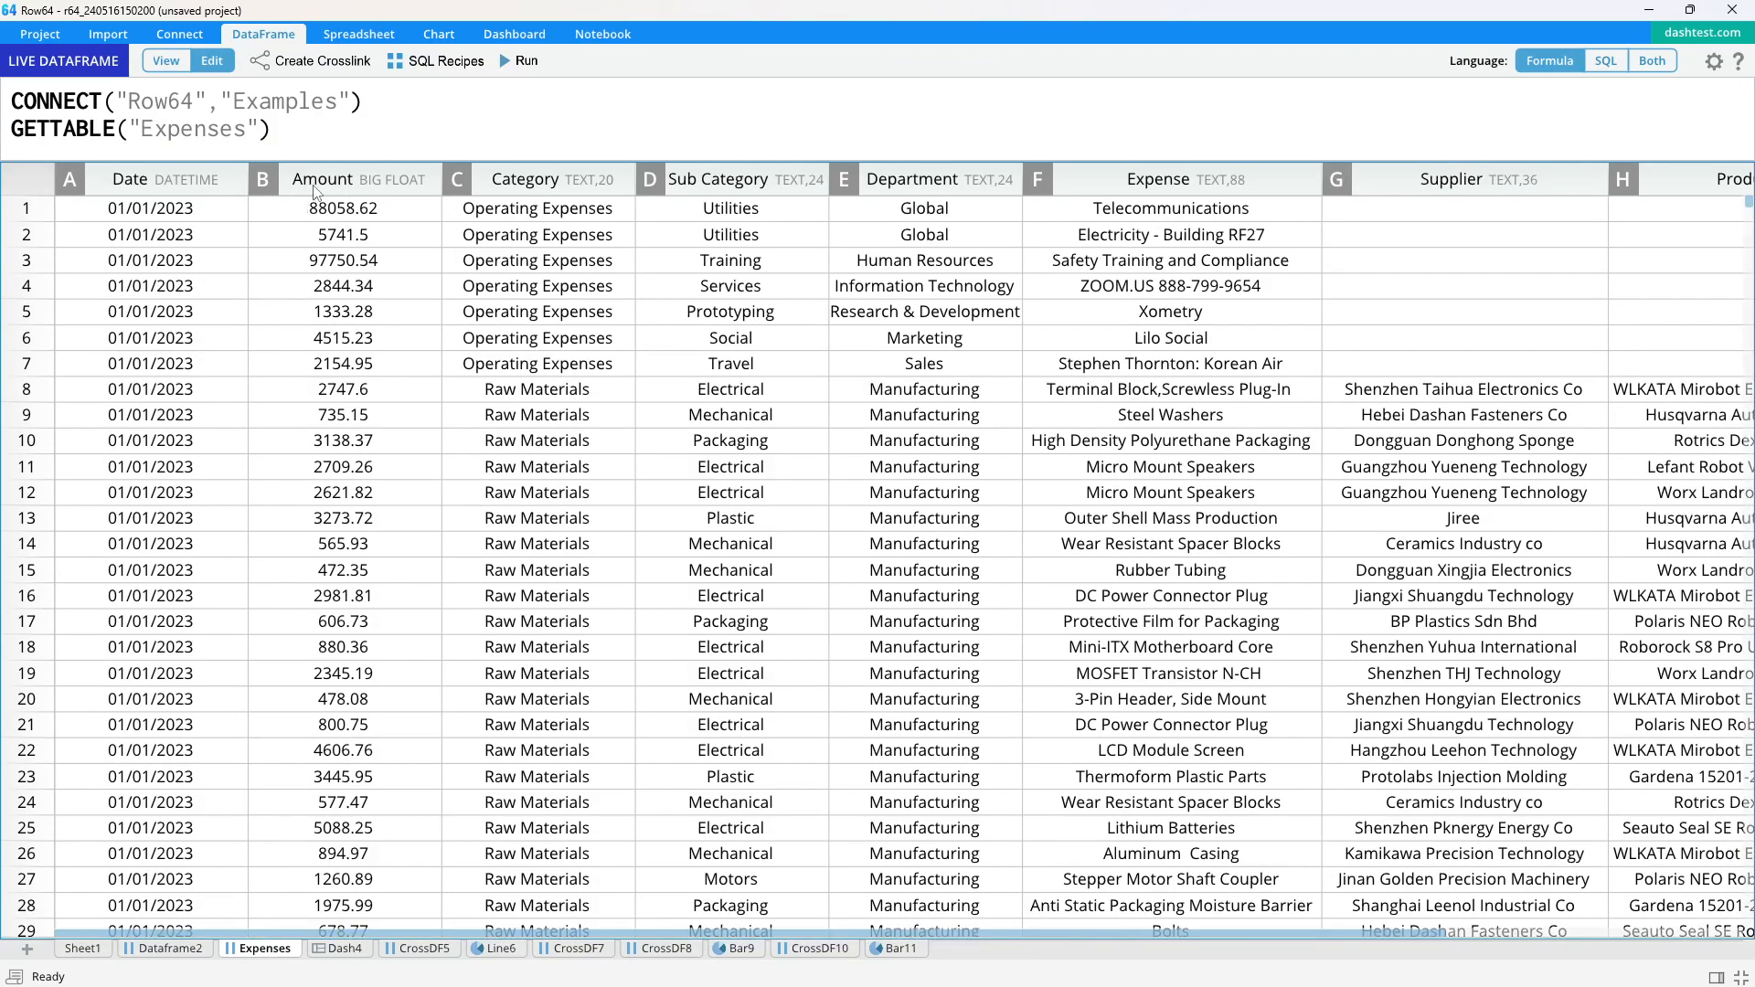
pyautogui.click(382, 188)
pyautogui.keyDown('ctrl'); pyautogui.click(912, 183); pyautogui.keyUp('ctrl')
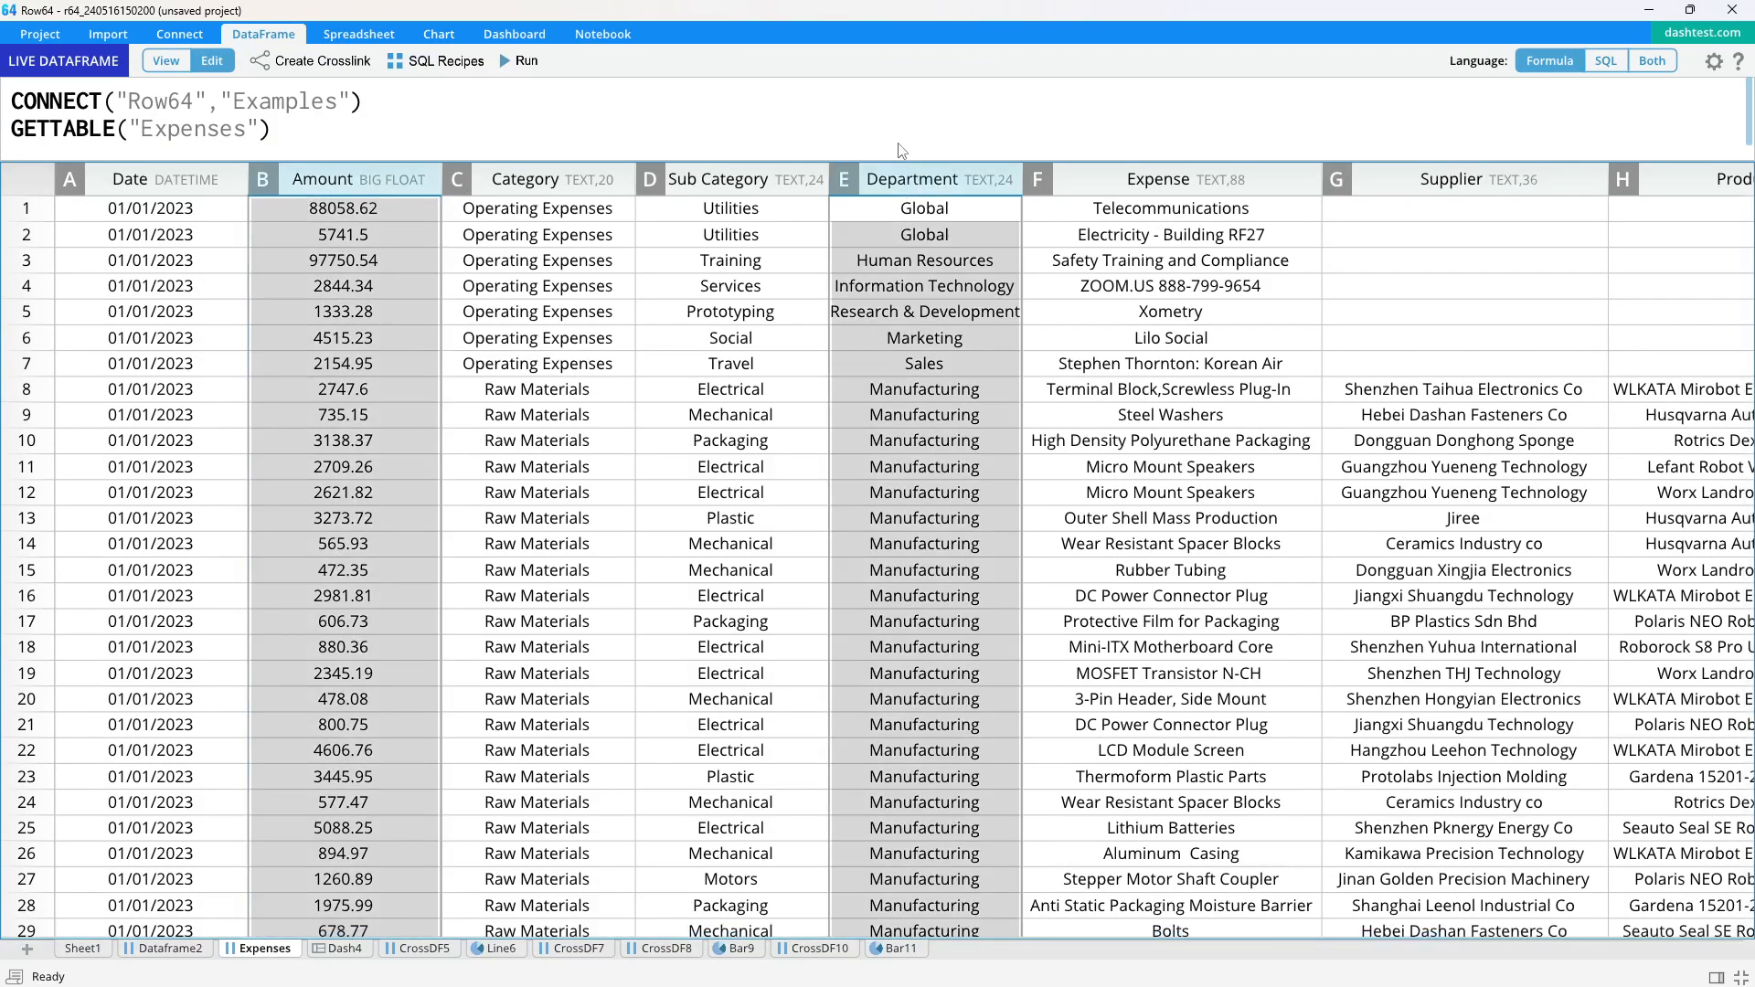
pyautogui.click(315, 57)
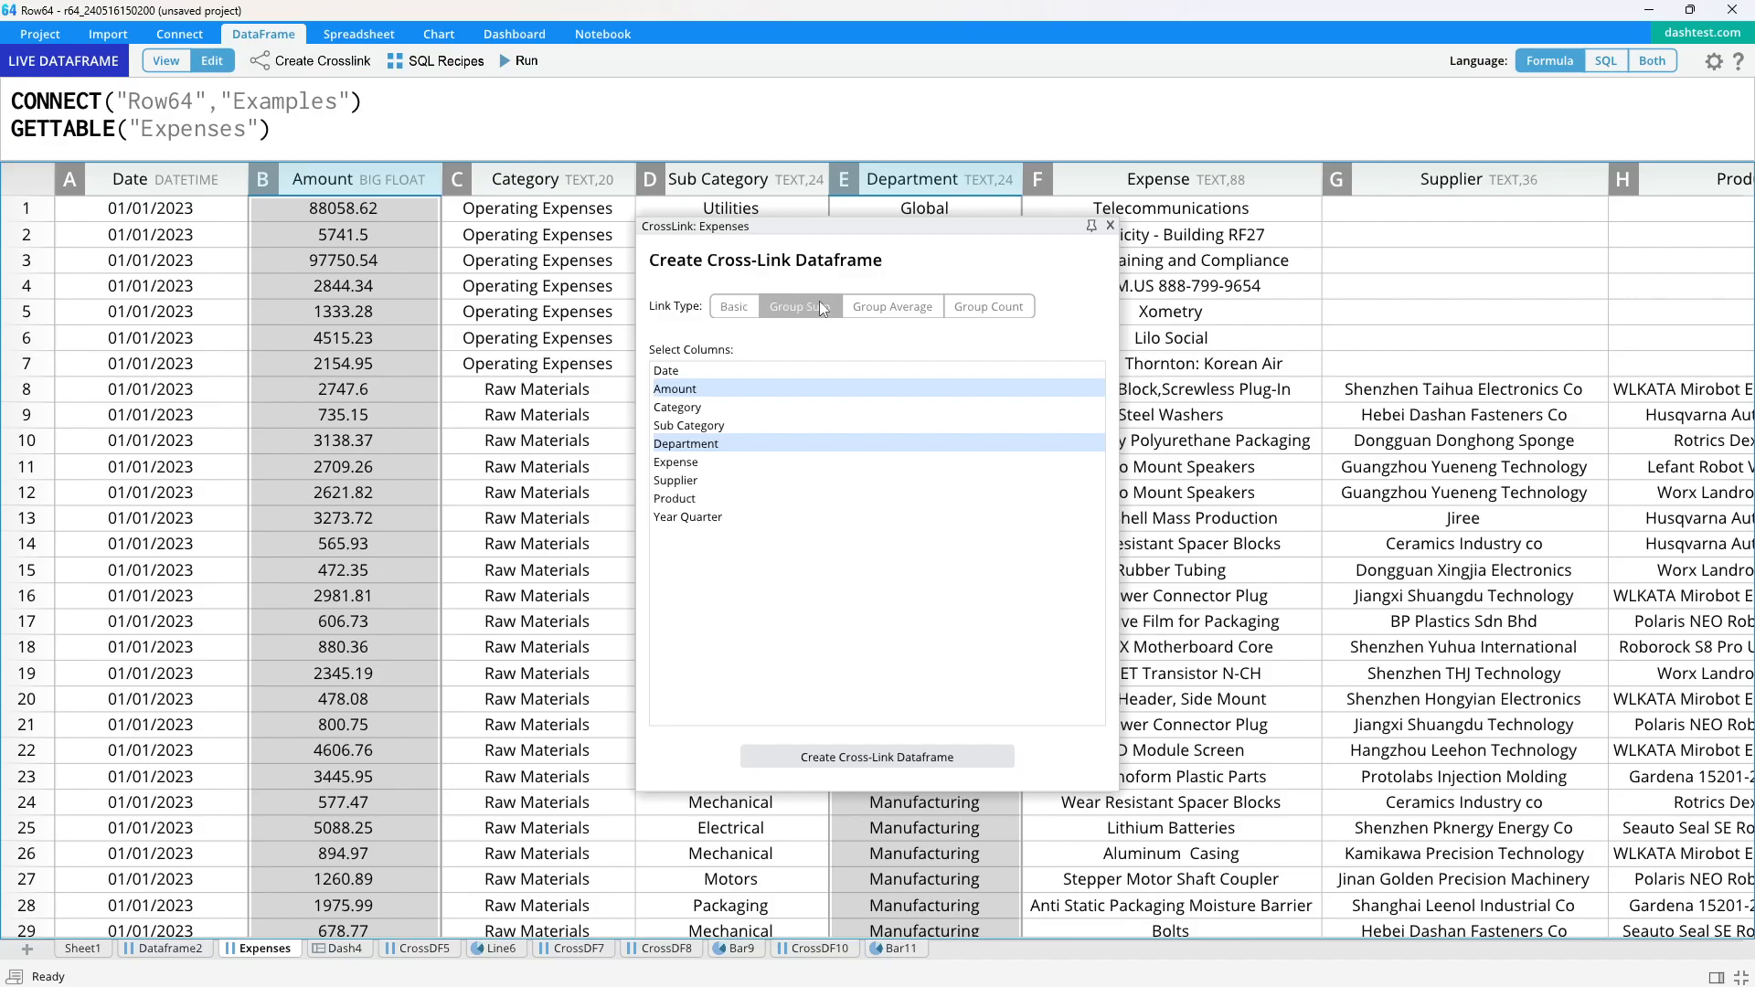
pyautogui.click(850, 757)
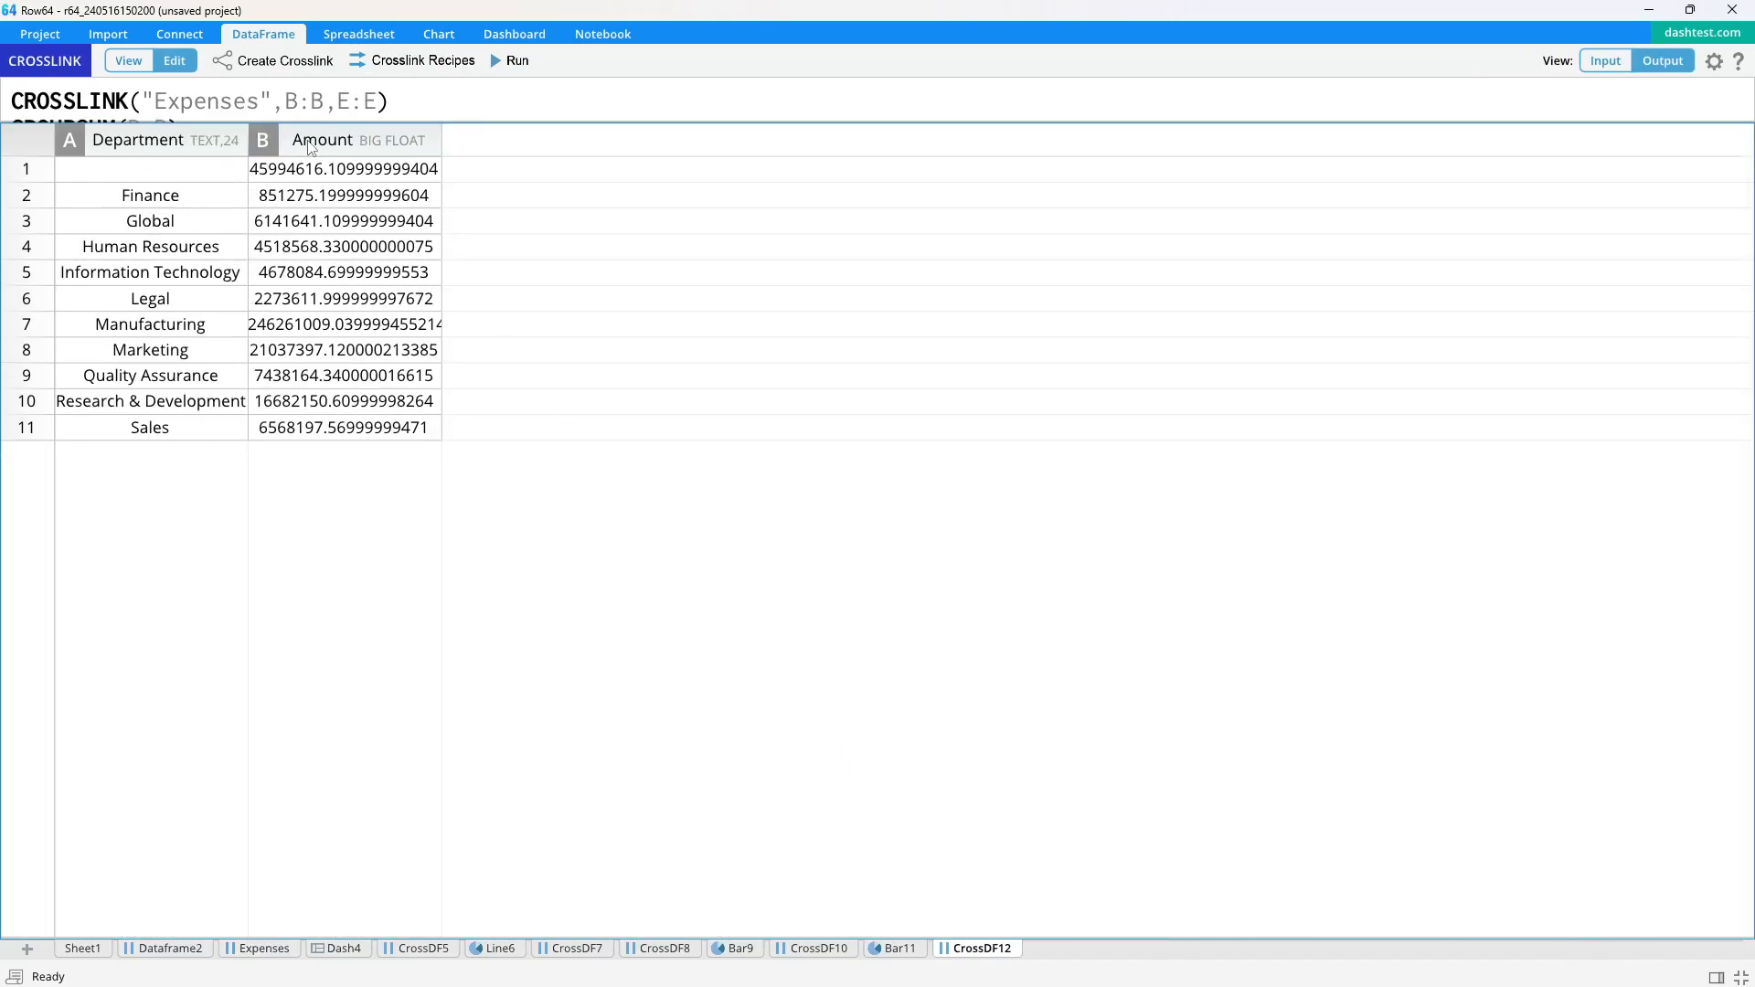
pyautogui.doubleClick(439, 140)
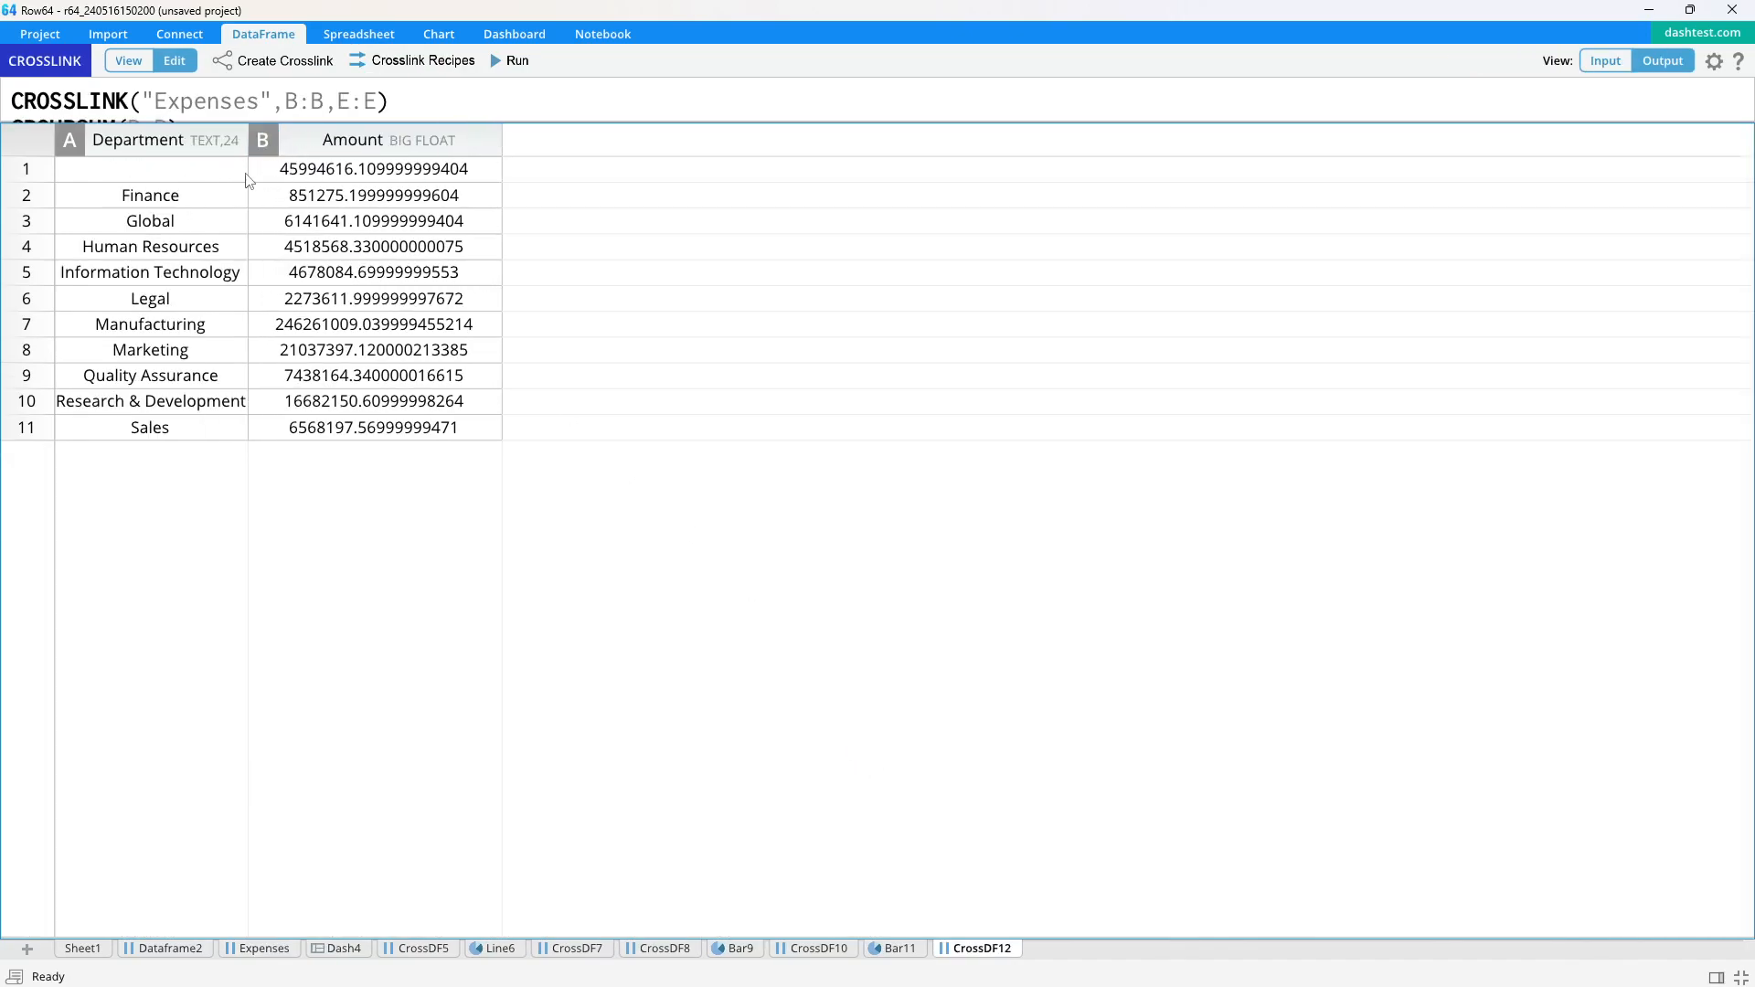
# - Examine the department names and summed amounts in the new cross-link table, including the row without a department
pyautogui.click(329, 181)
pyautogui.click(194, 229)
pyautogui.click(209, 168)
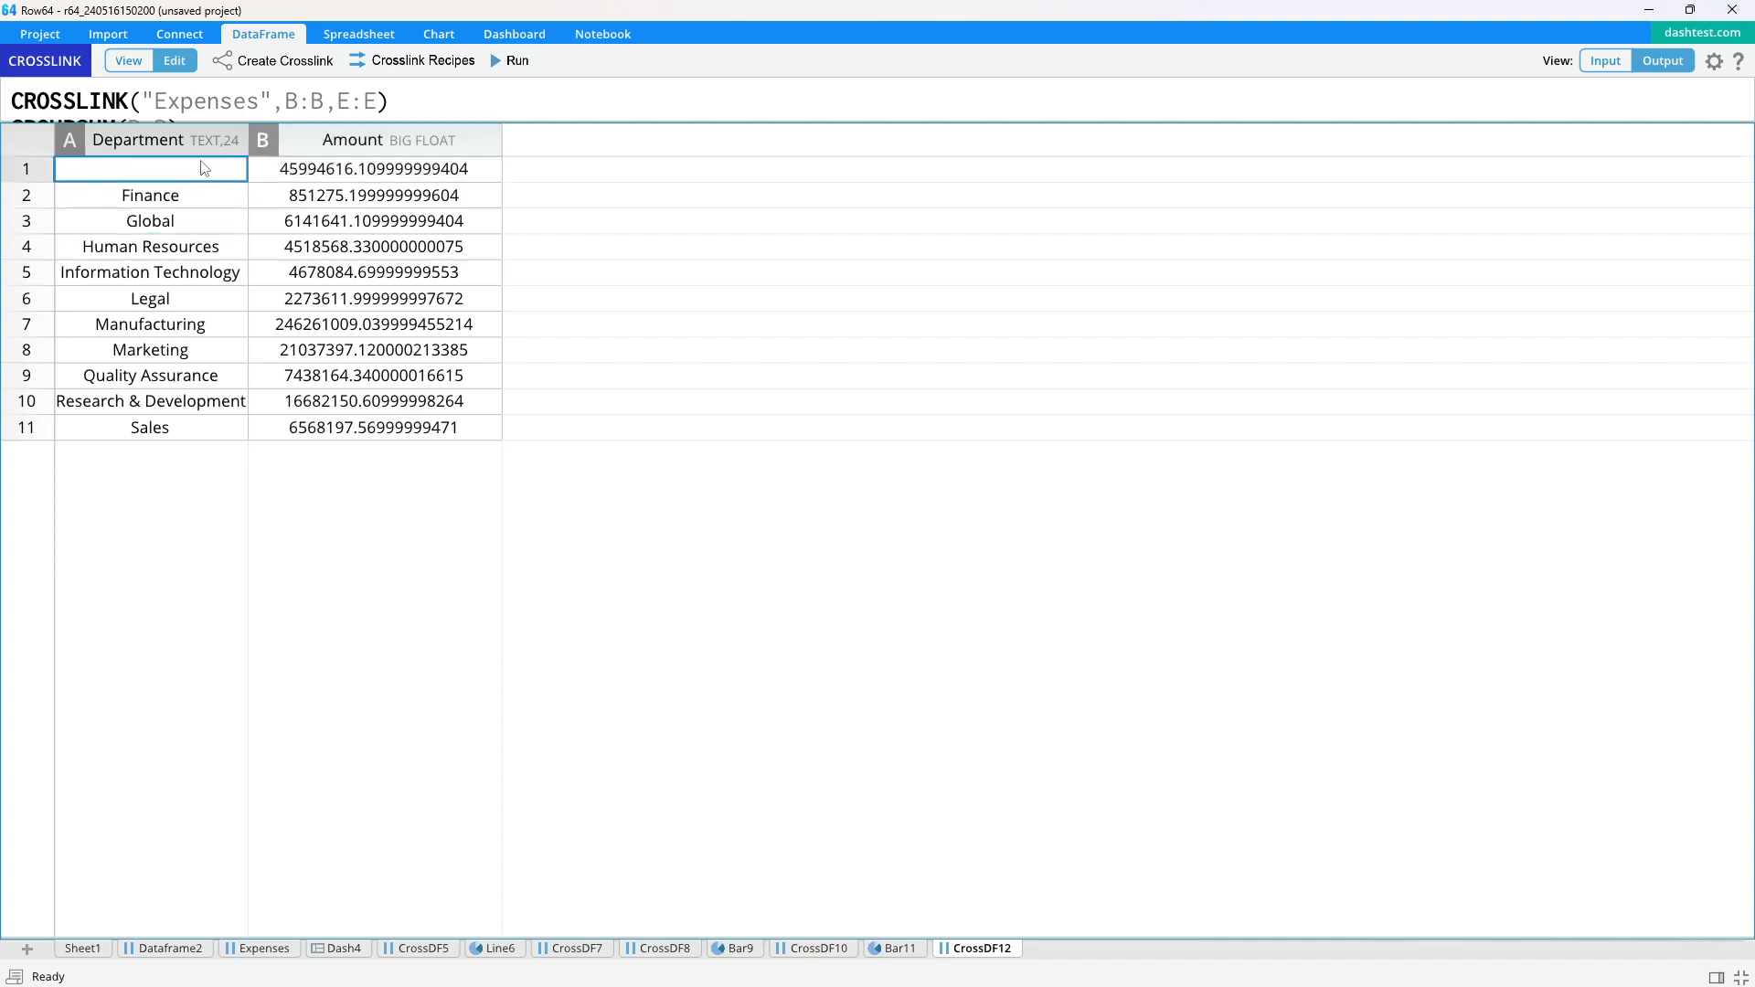
pyautogui.click(367, 257)
pyautogui.click(197, 193)
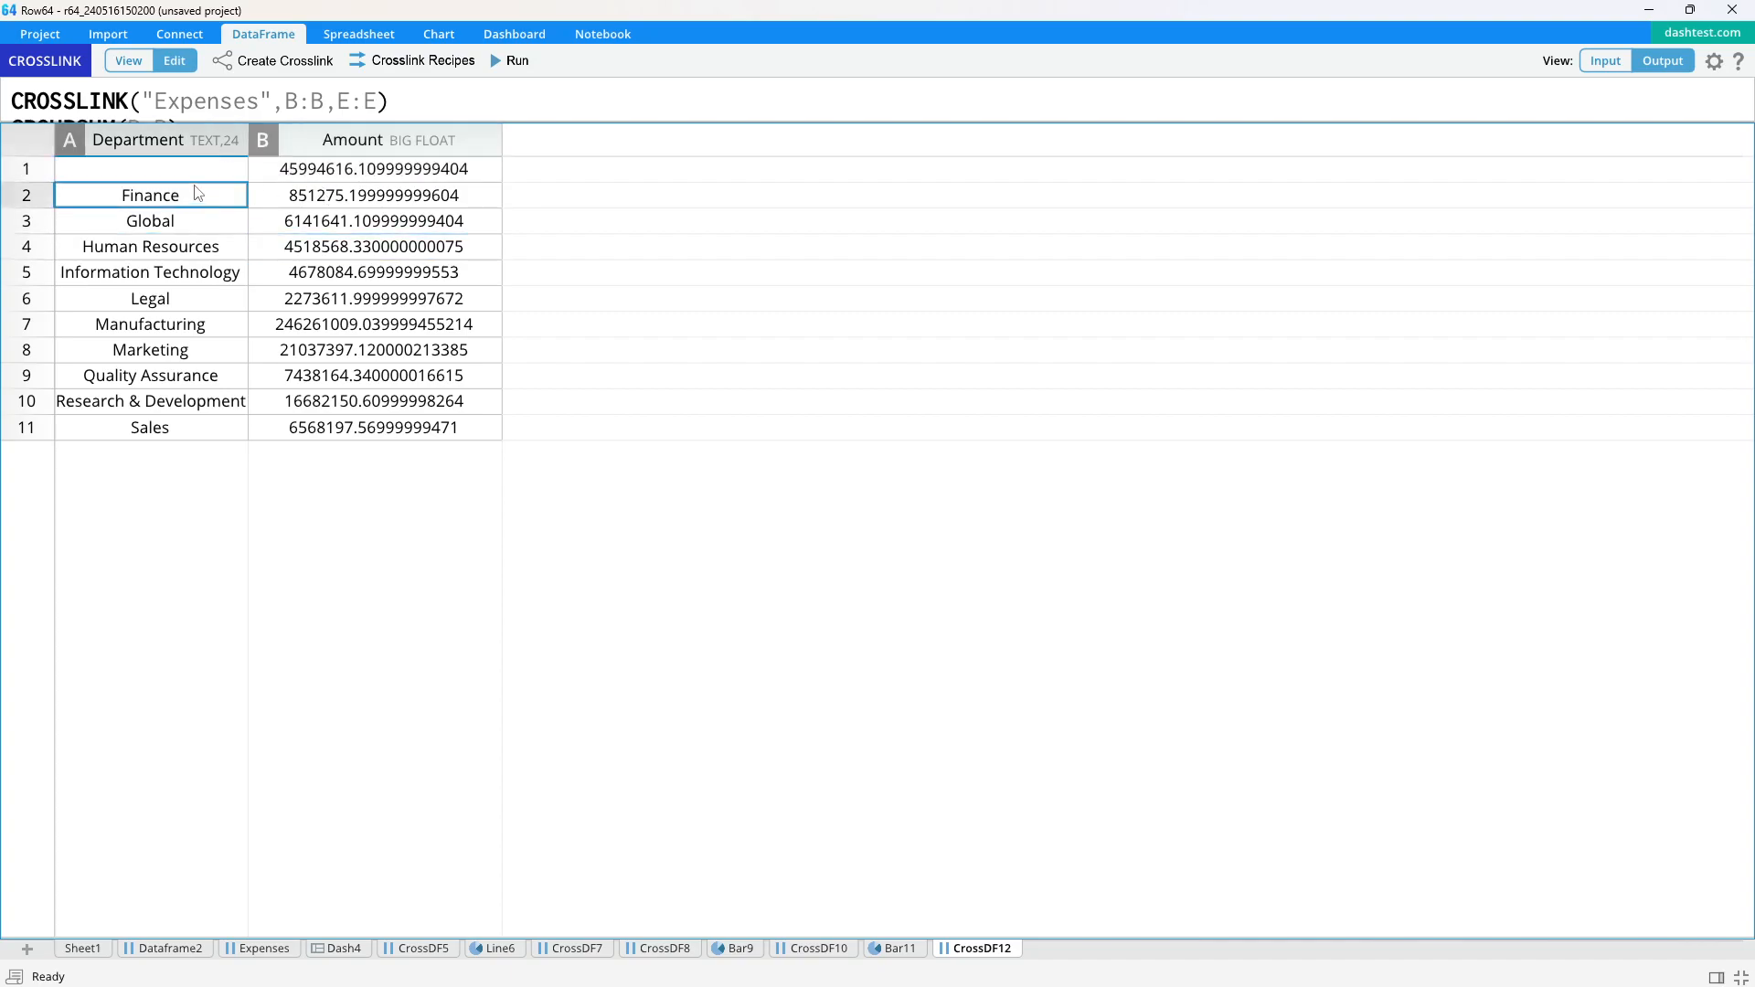
pyautogui.click(206, 307)
pyautogui.click(172, 201)
# - Open Sheet1 beside the department cross-link table and enter GLOBAL in A4 under the Department header
pyautogui.click(77, 951)
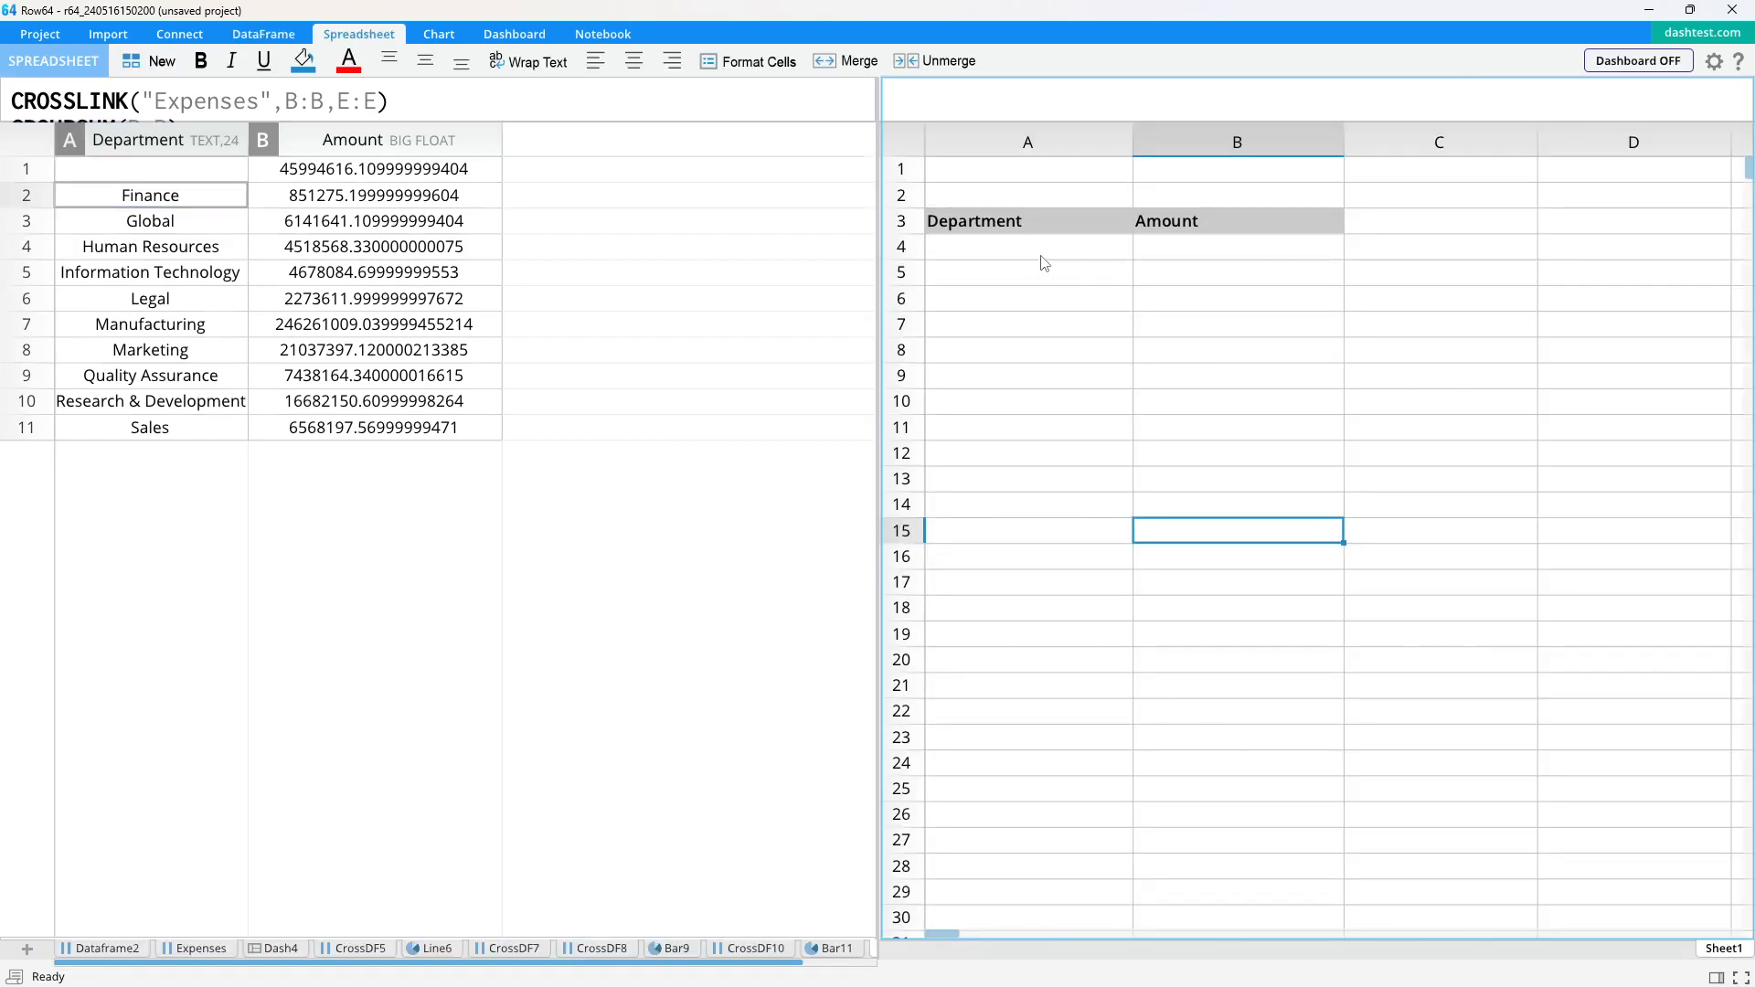
pyautogui.click(1042, 257)
pyautogui.scroll(2, 1019, 275)
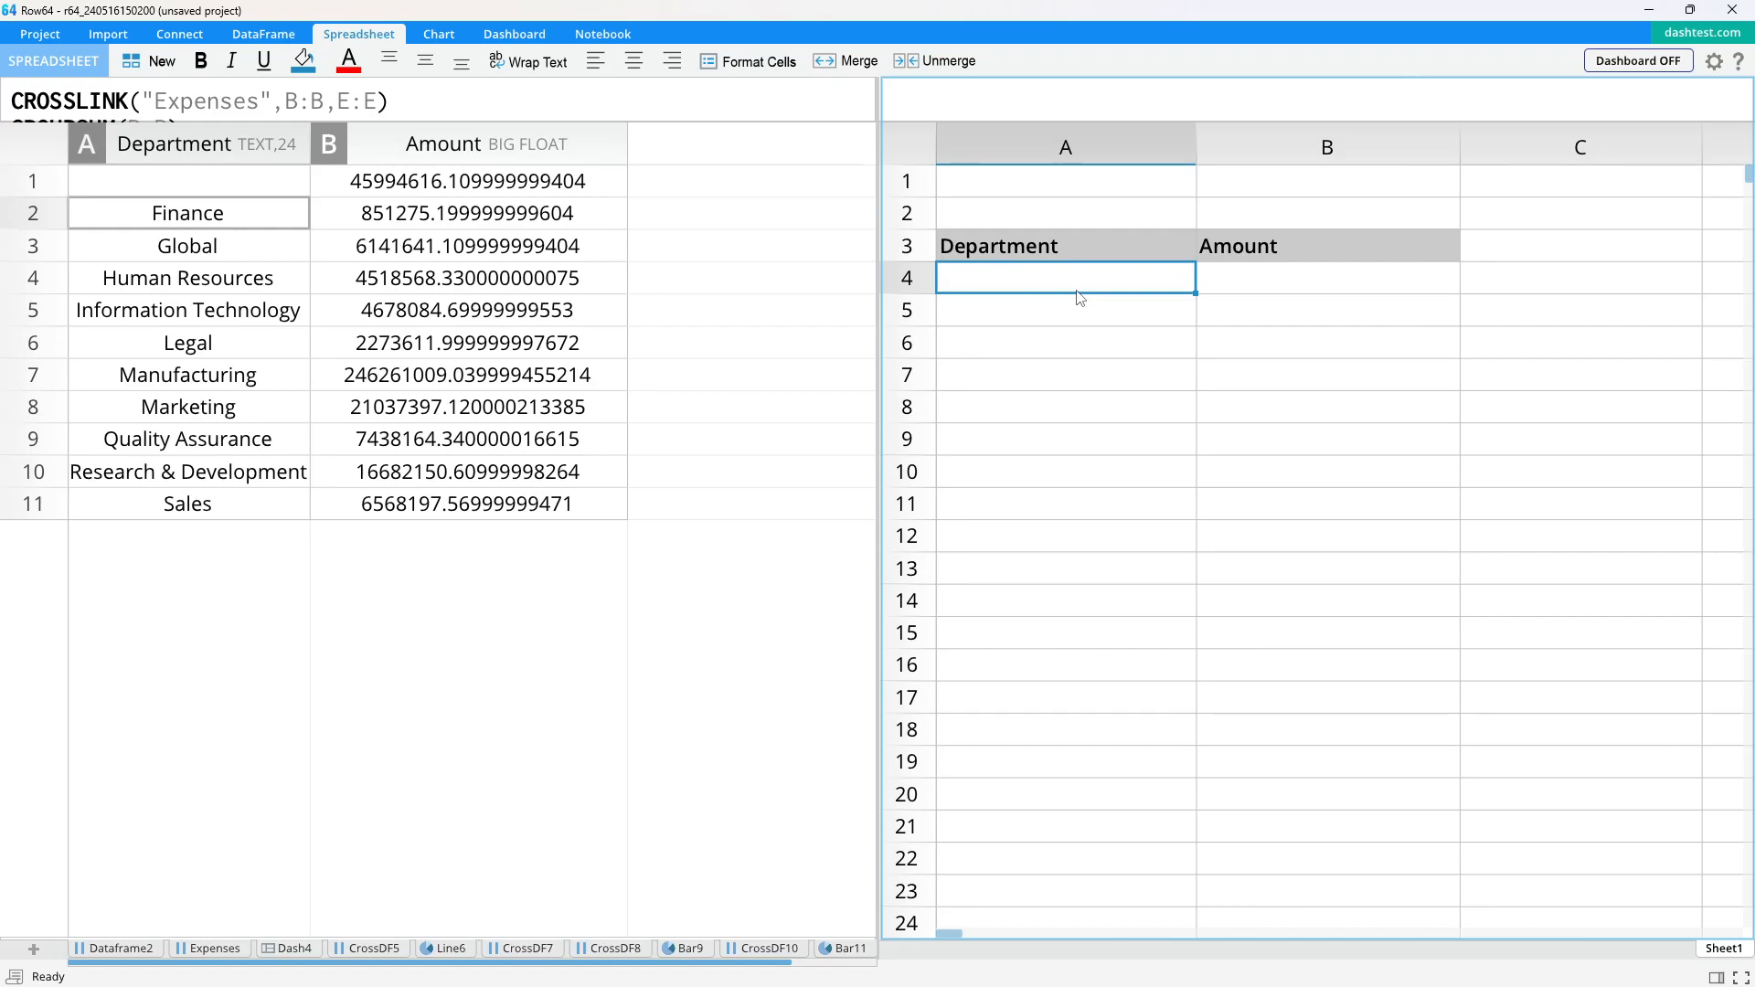
pyautogui.write('GLOBAL')
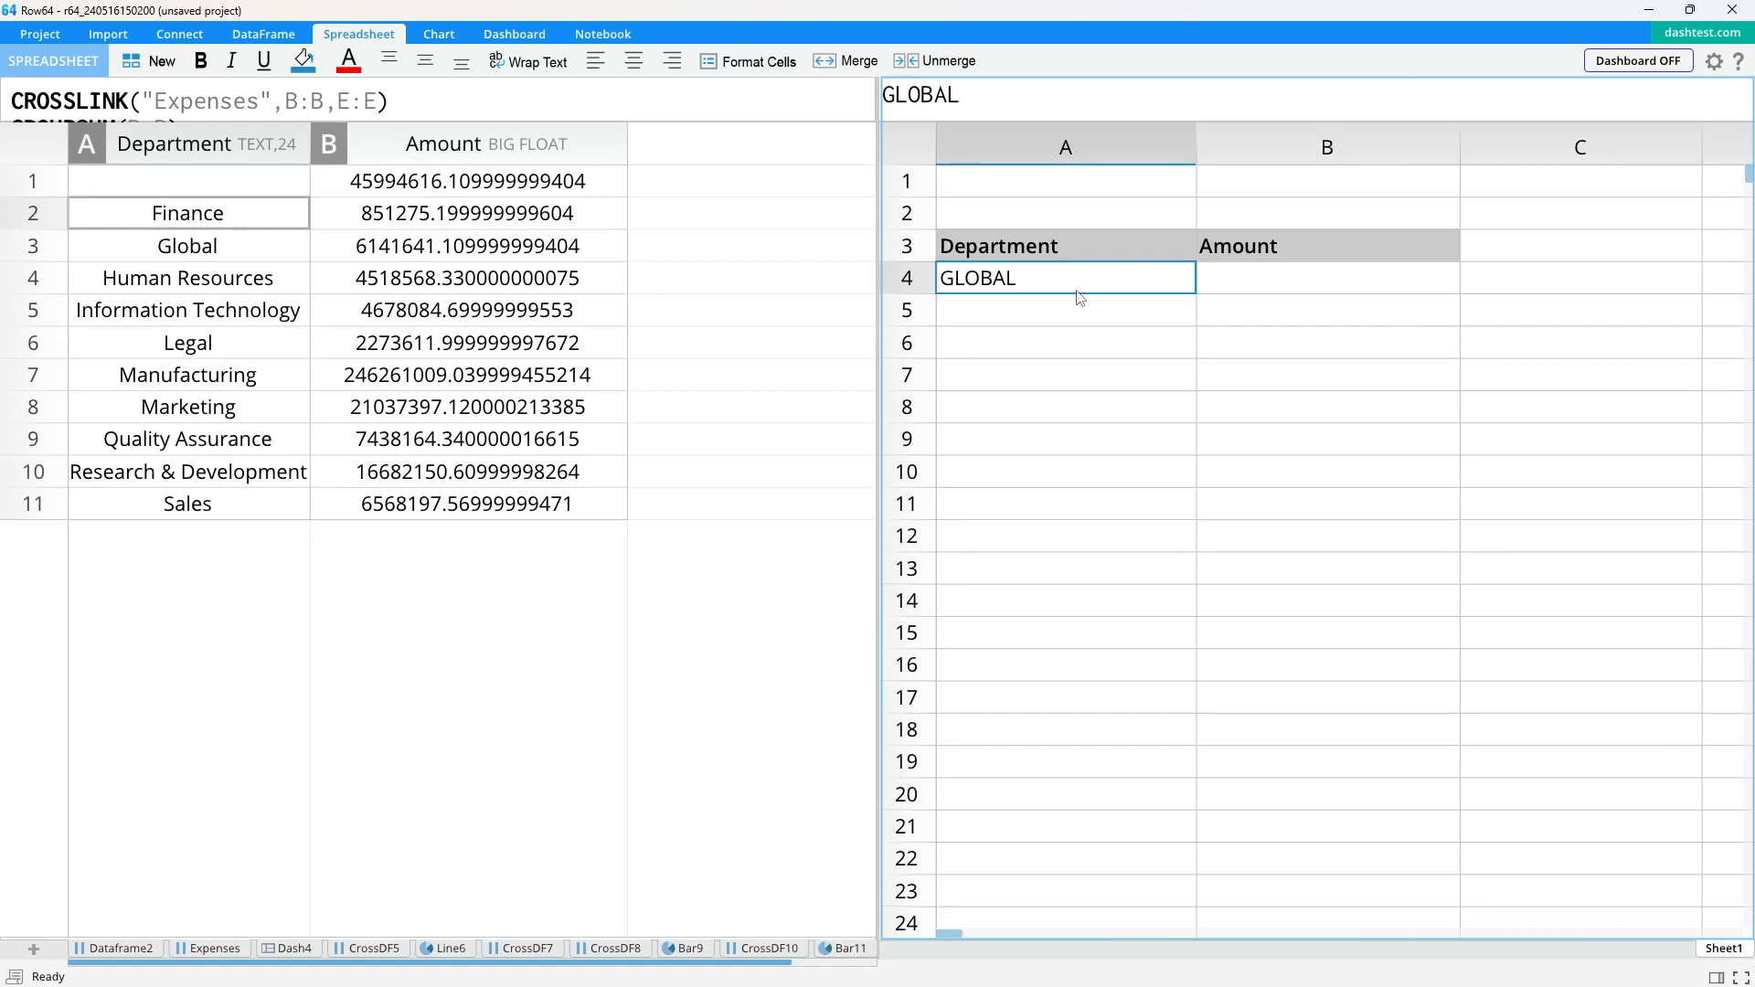
pyautogui.press('Return')
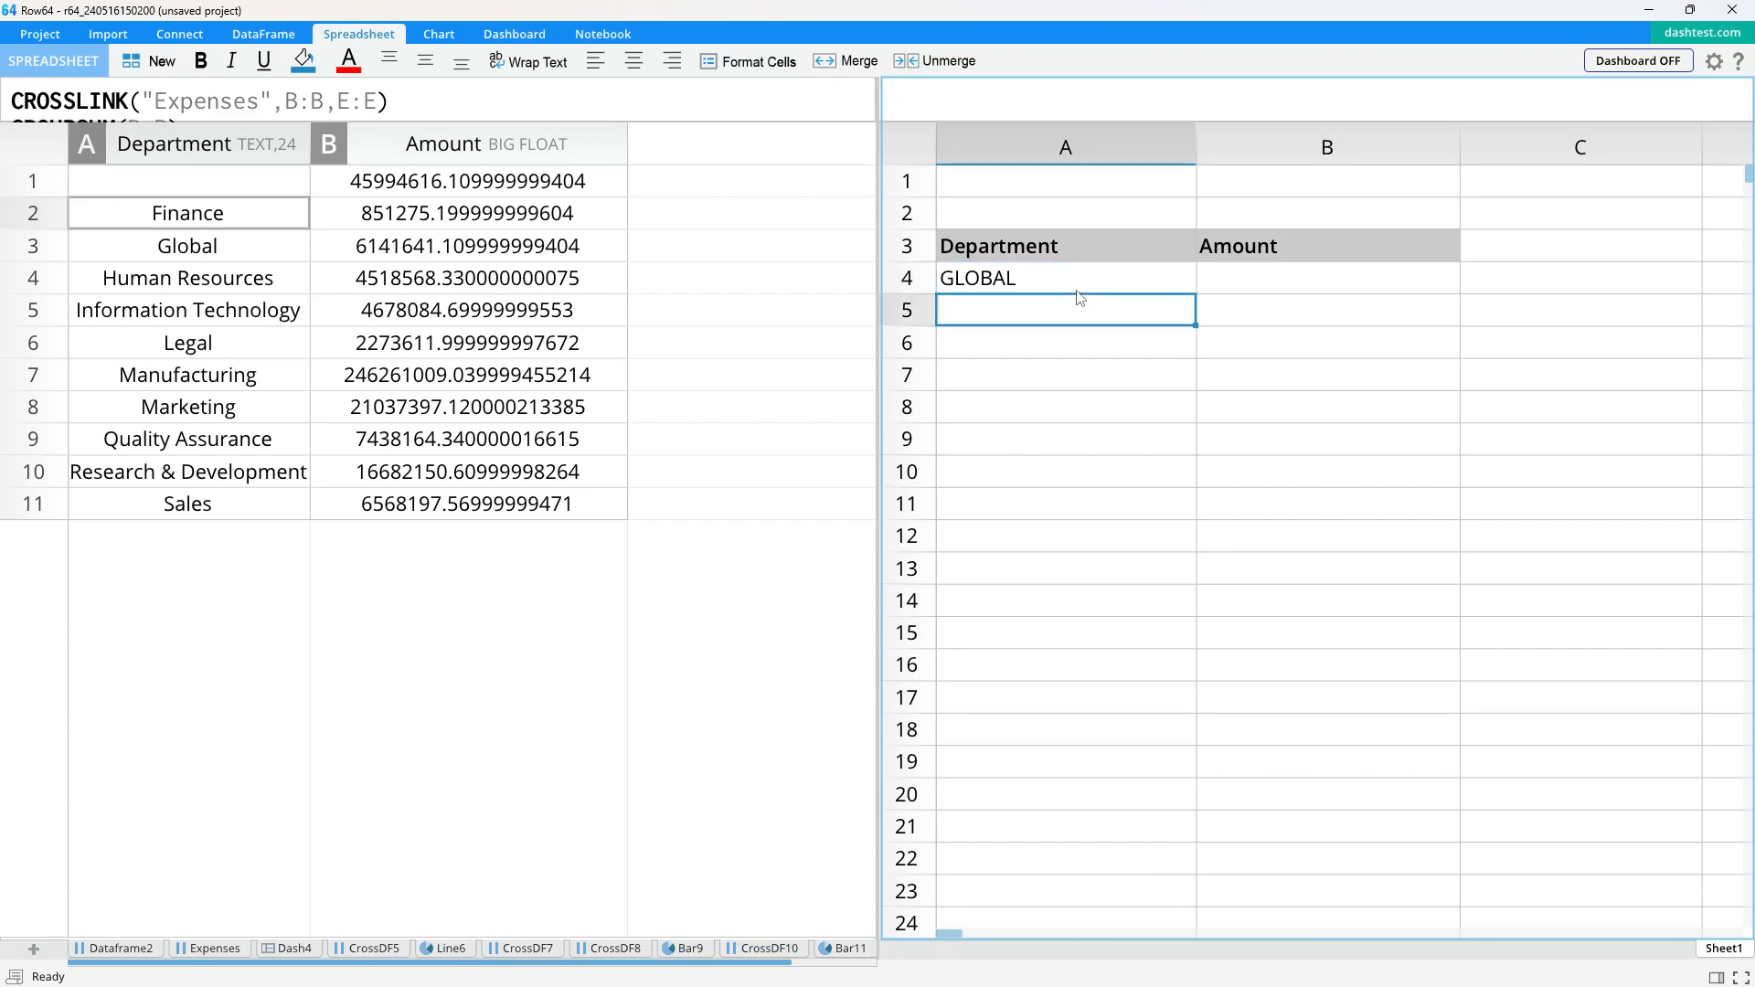
# - Enter =SUMIF(CrossDF12!A:A,"=Global",CrossDF12!B:B) in B4, and widen column B of Sheet1
pyautogui.click(1078, 291)
pyautogui.press('Right')
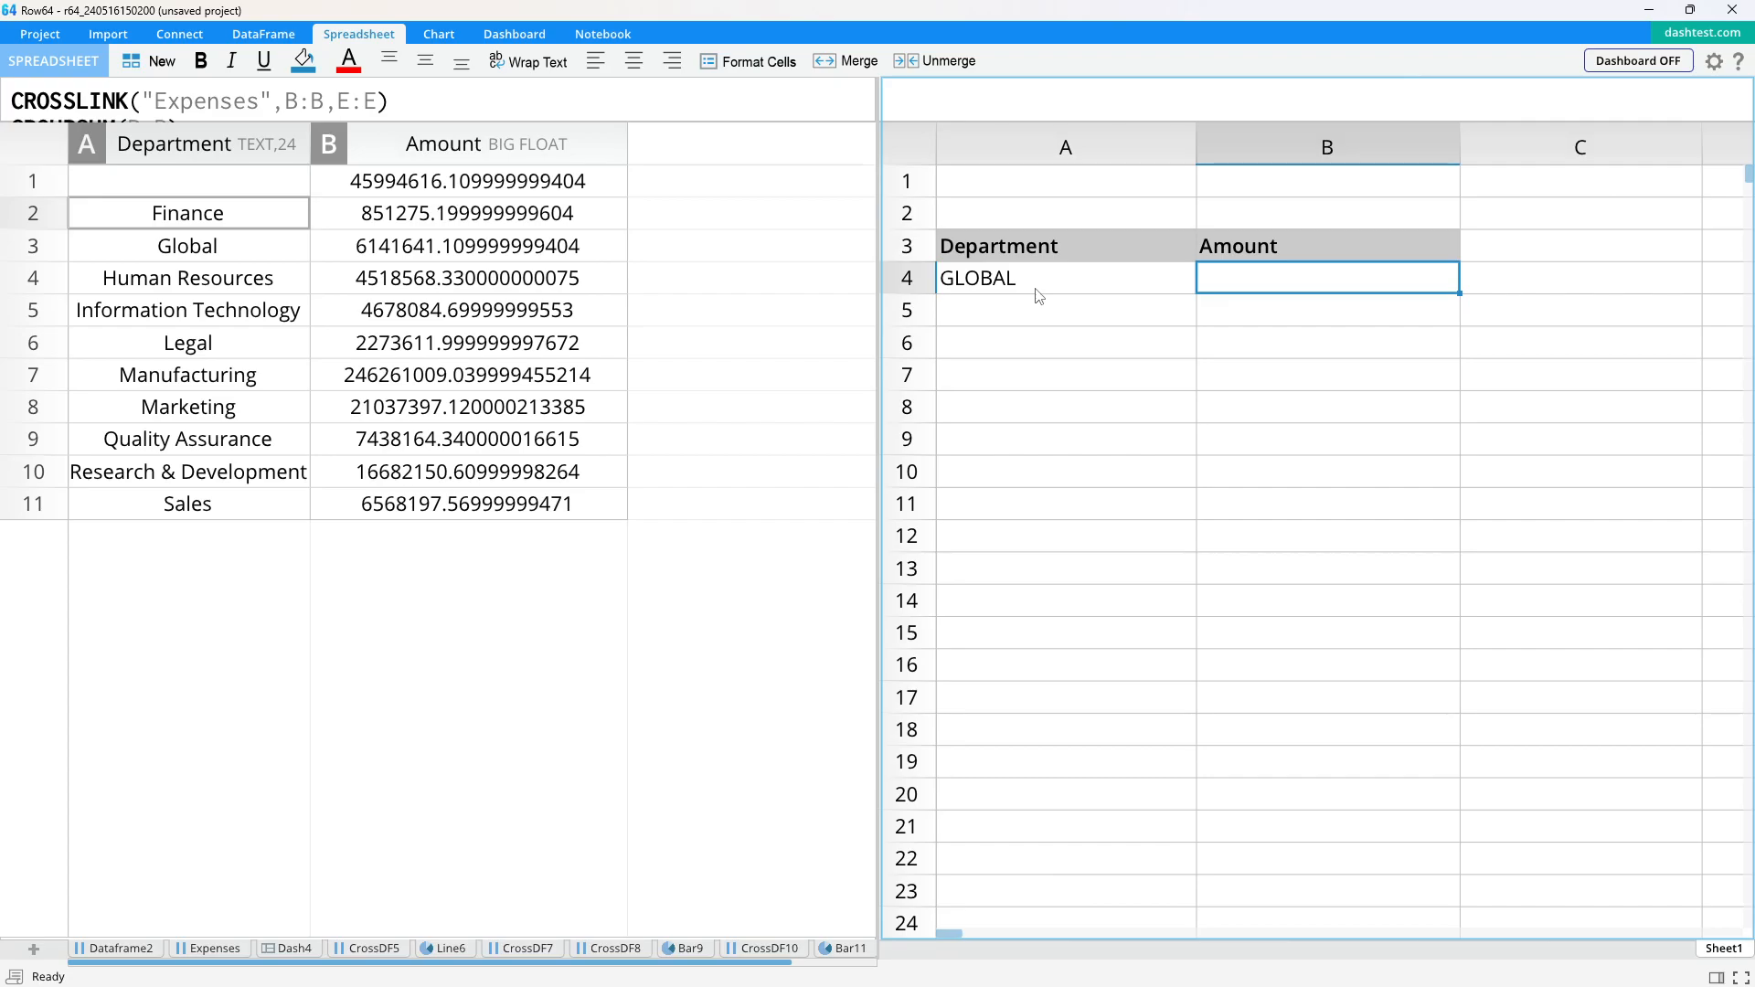
pyautogui.write('=SUMIF(')
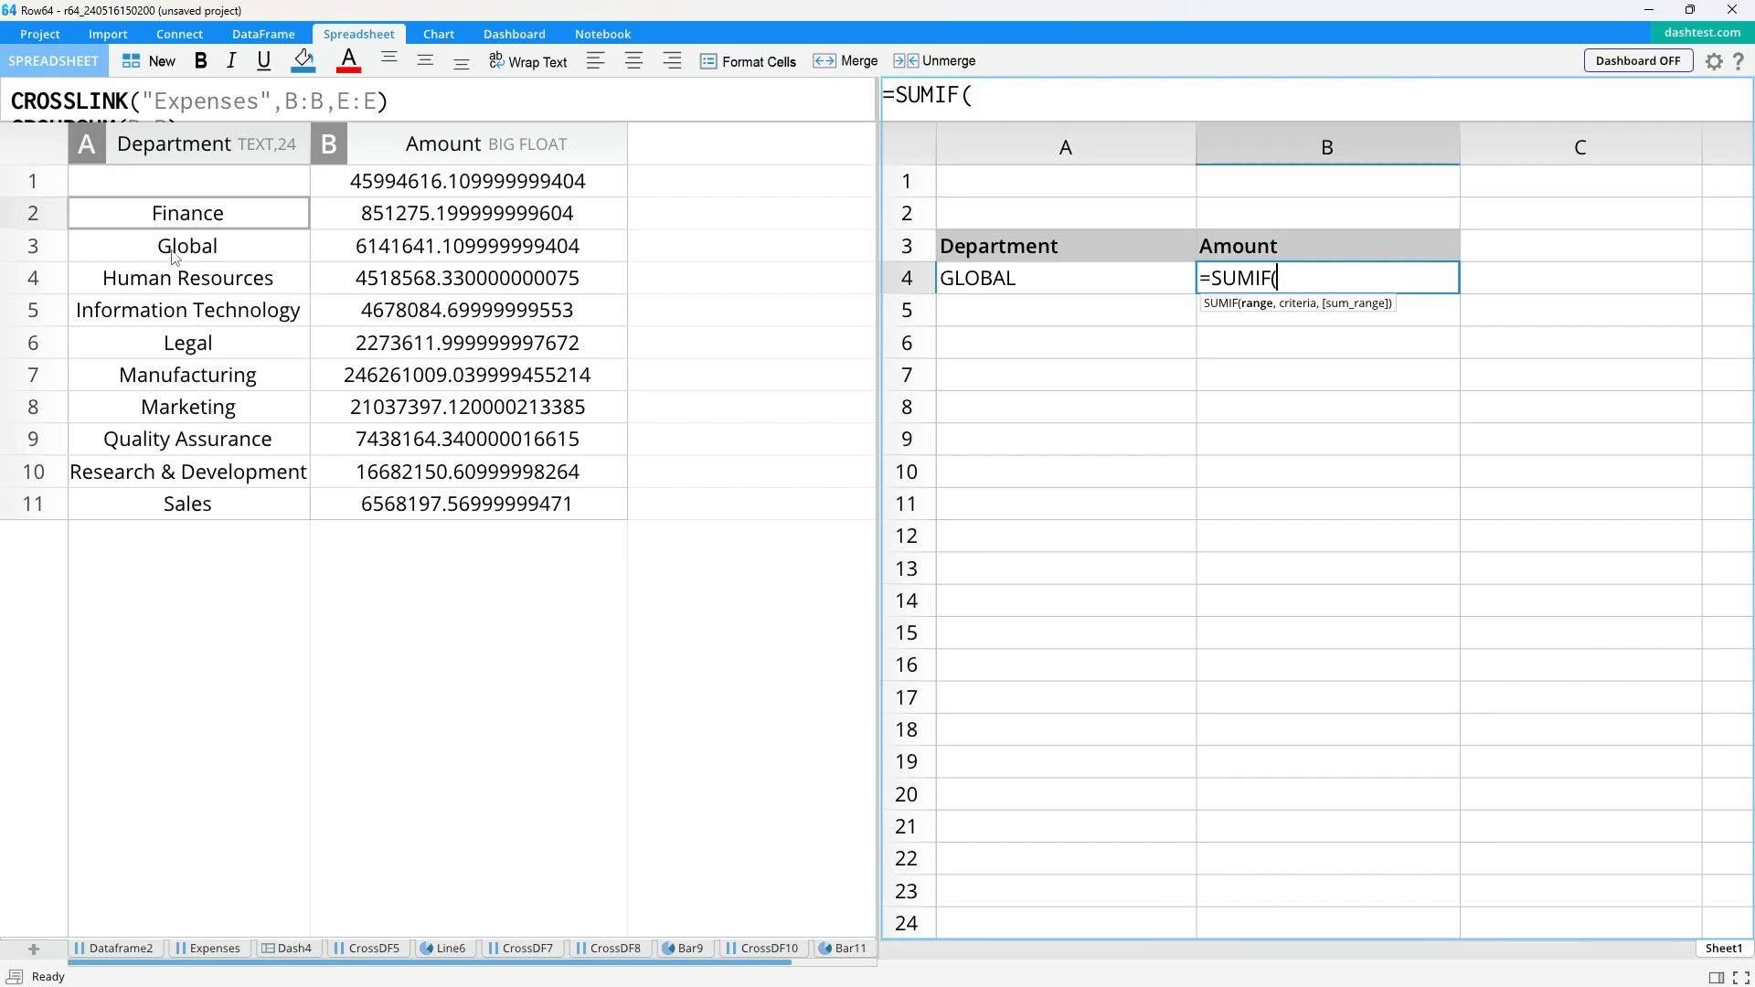
pyautogui.click(179, 153)
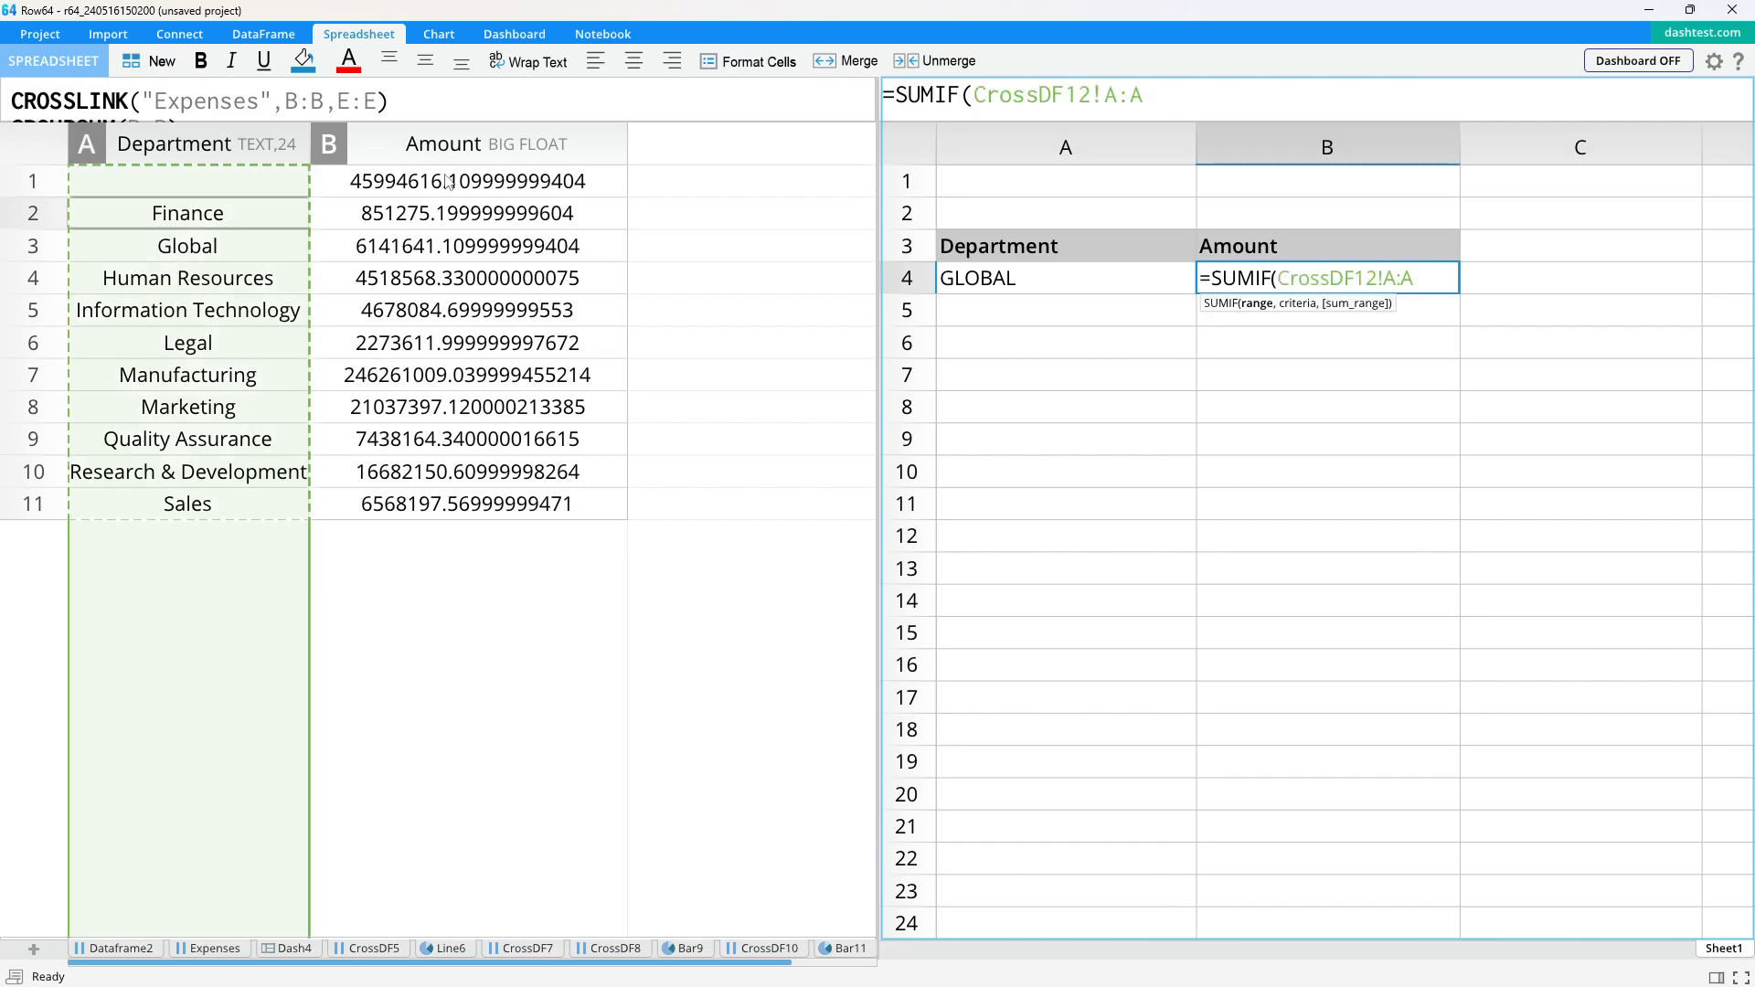
pyautogui.write(',"=Glboal')
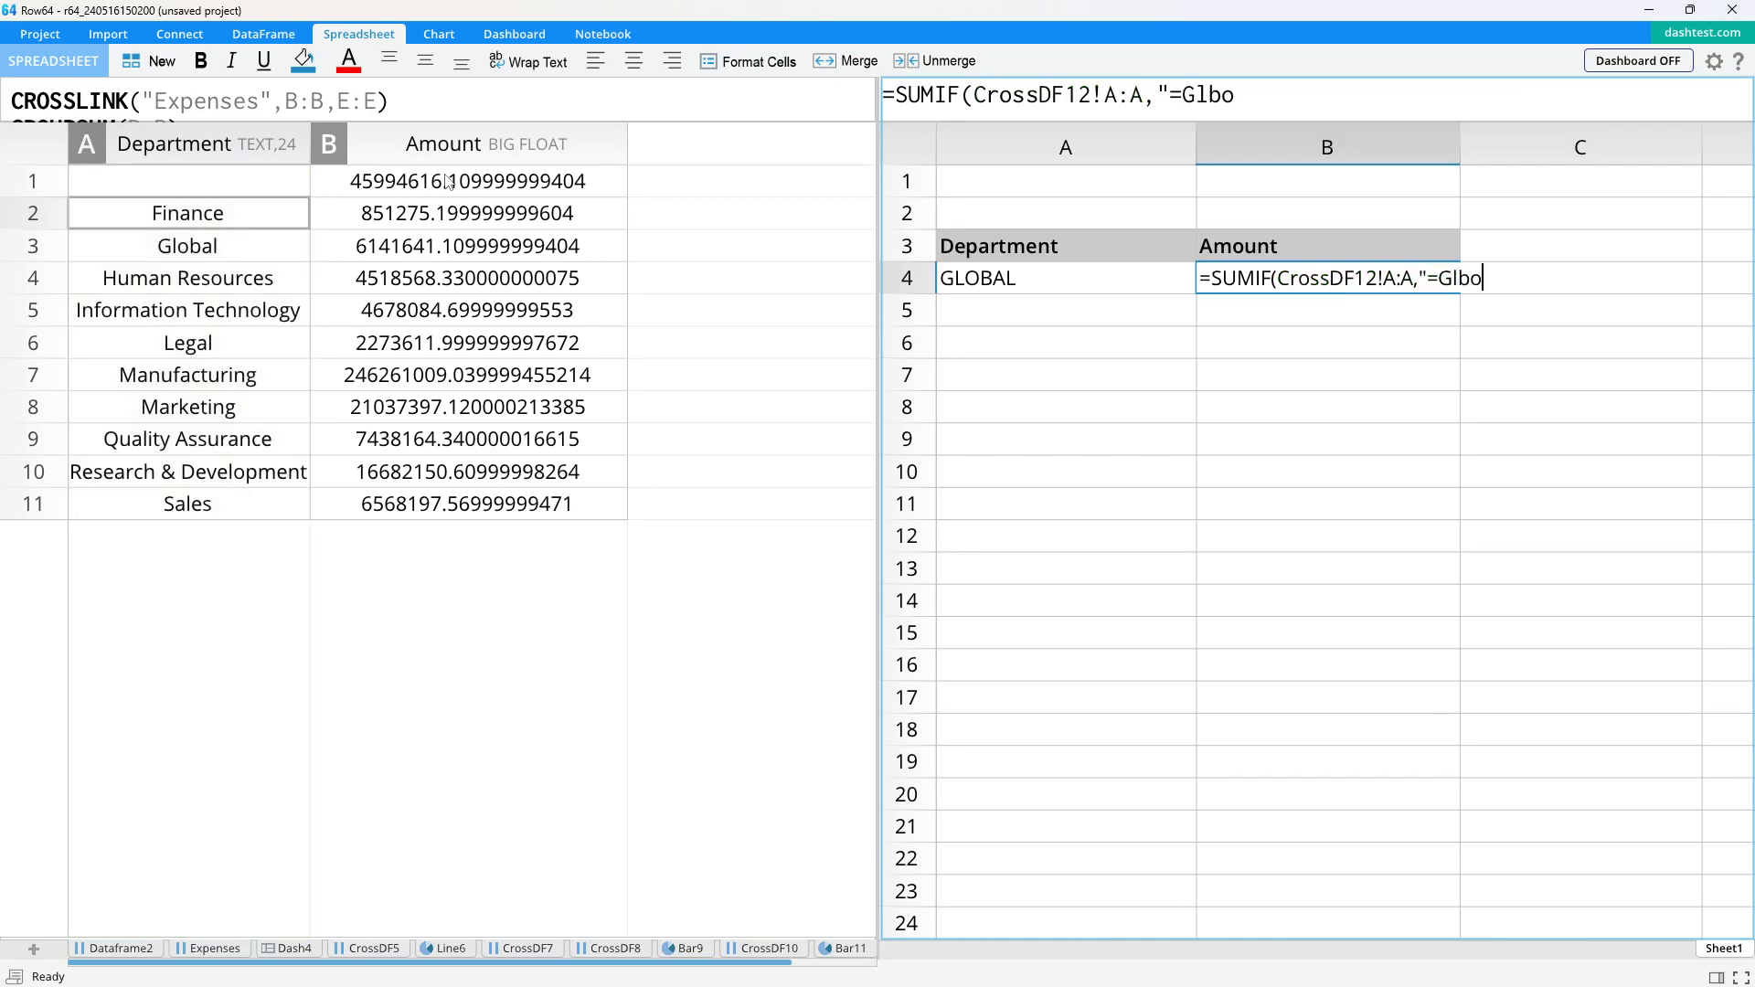
pyautogui.press('BackSpace')
pyautogui.press('BackSpace')
pyautogui.press('BackSpace')
pyautogui.press('BackSpace')
pyautogui.press('BackSpace')
pyautogui.write('lobal"')
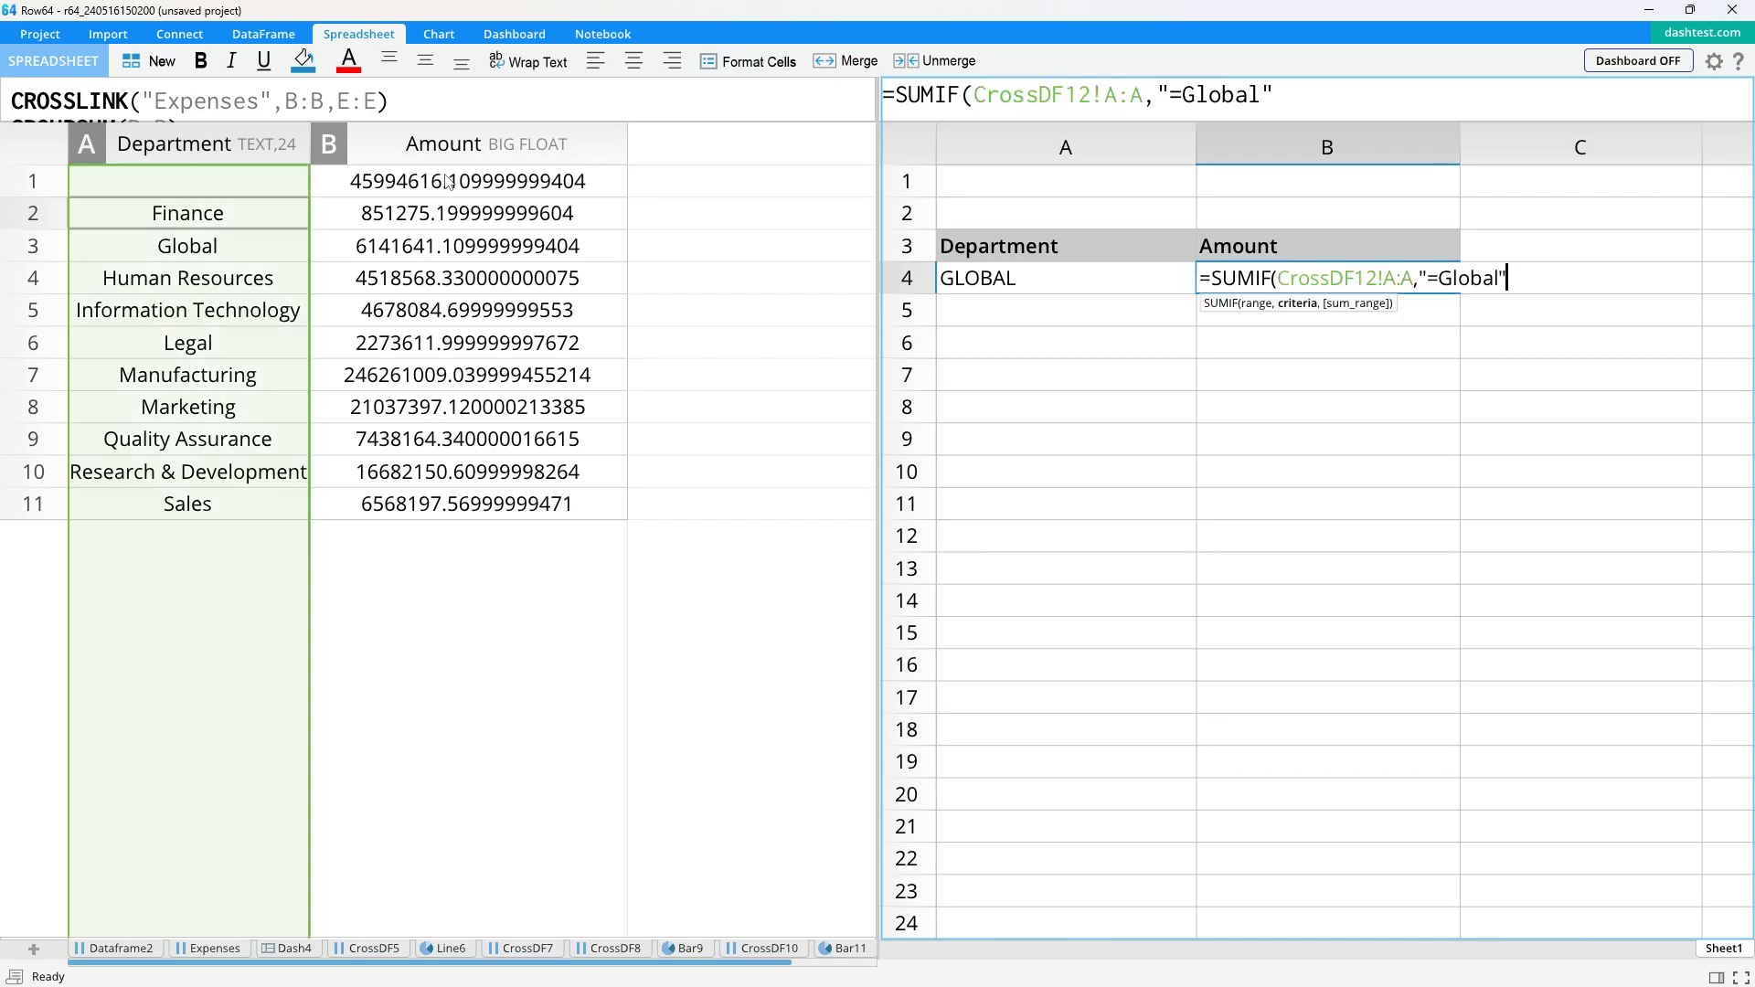
pyautogui.write(',')
pyautogui.click(508, 161)
pyautogui.write(')')
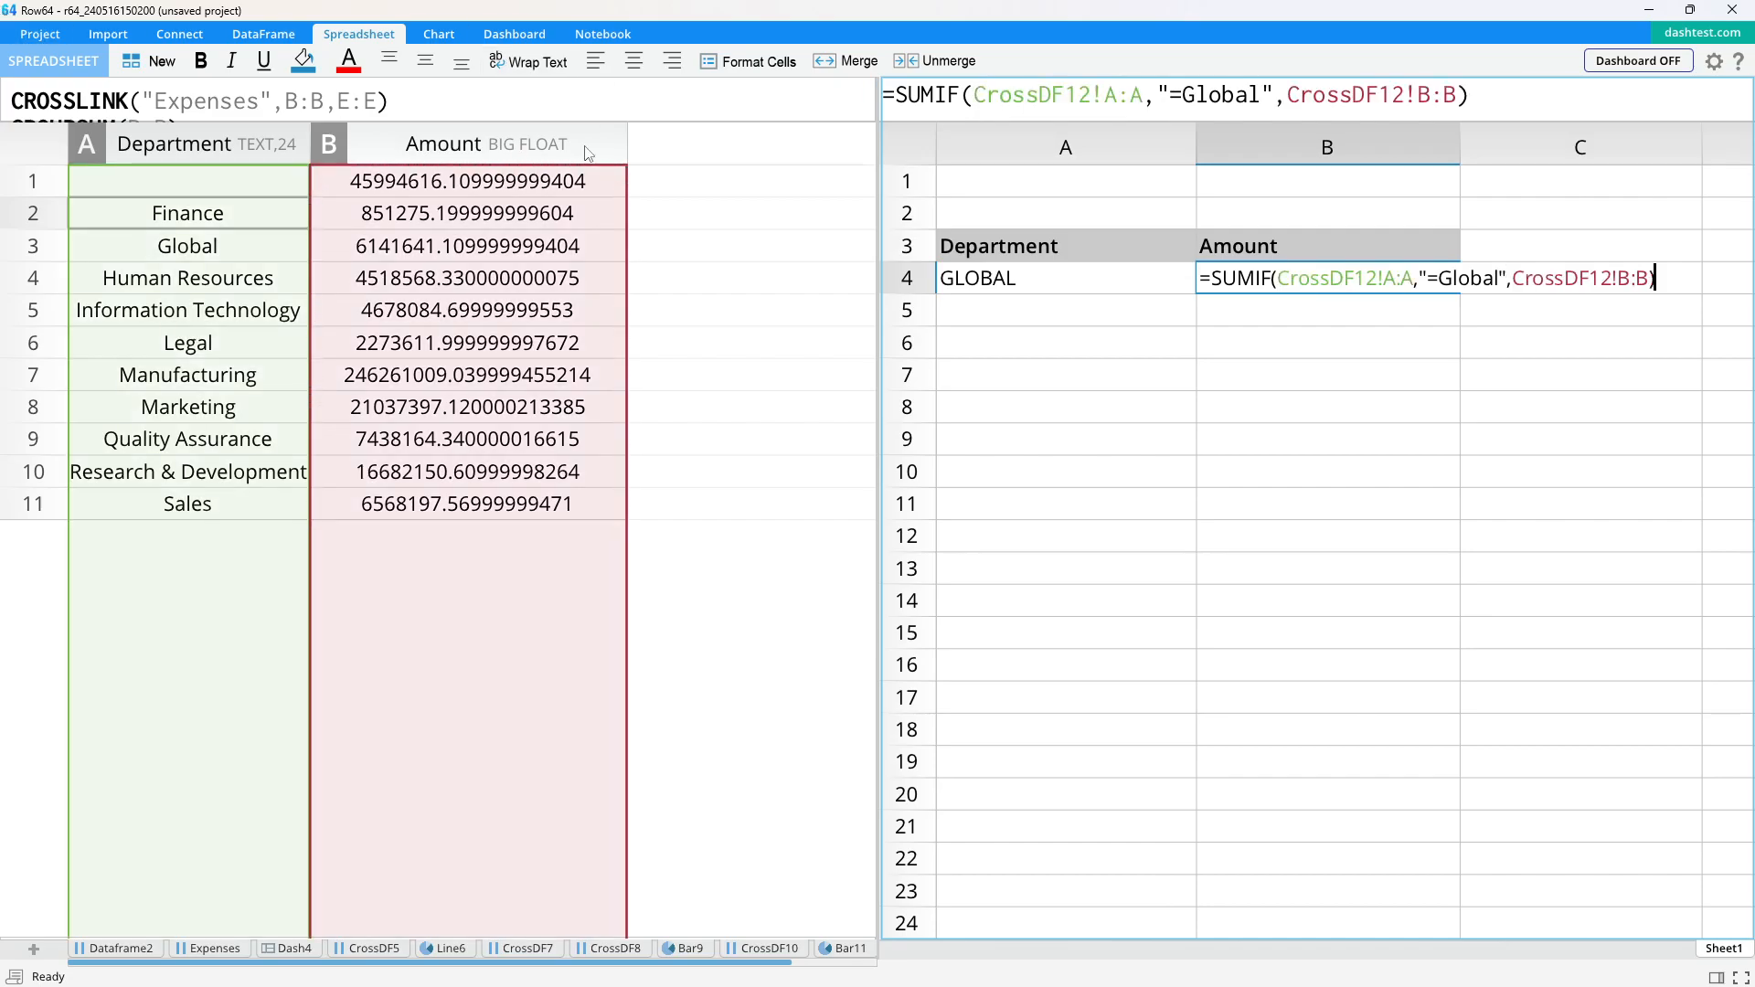
pyautogui.press('Return')
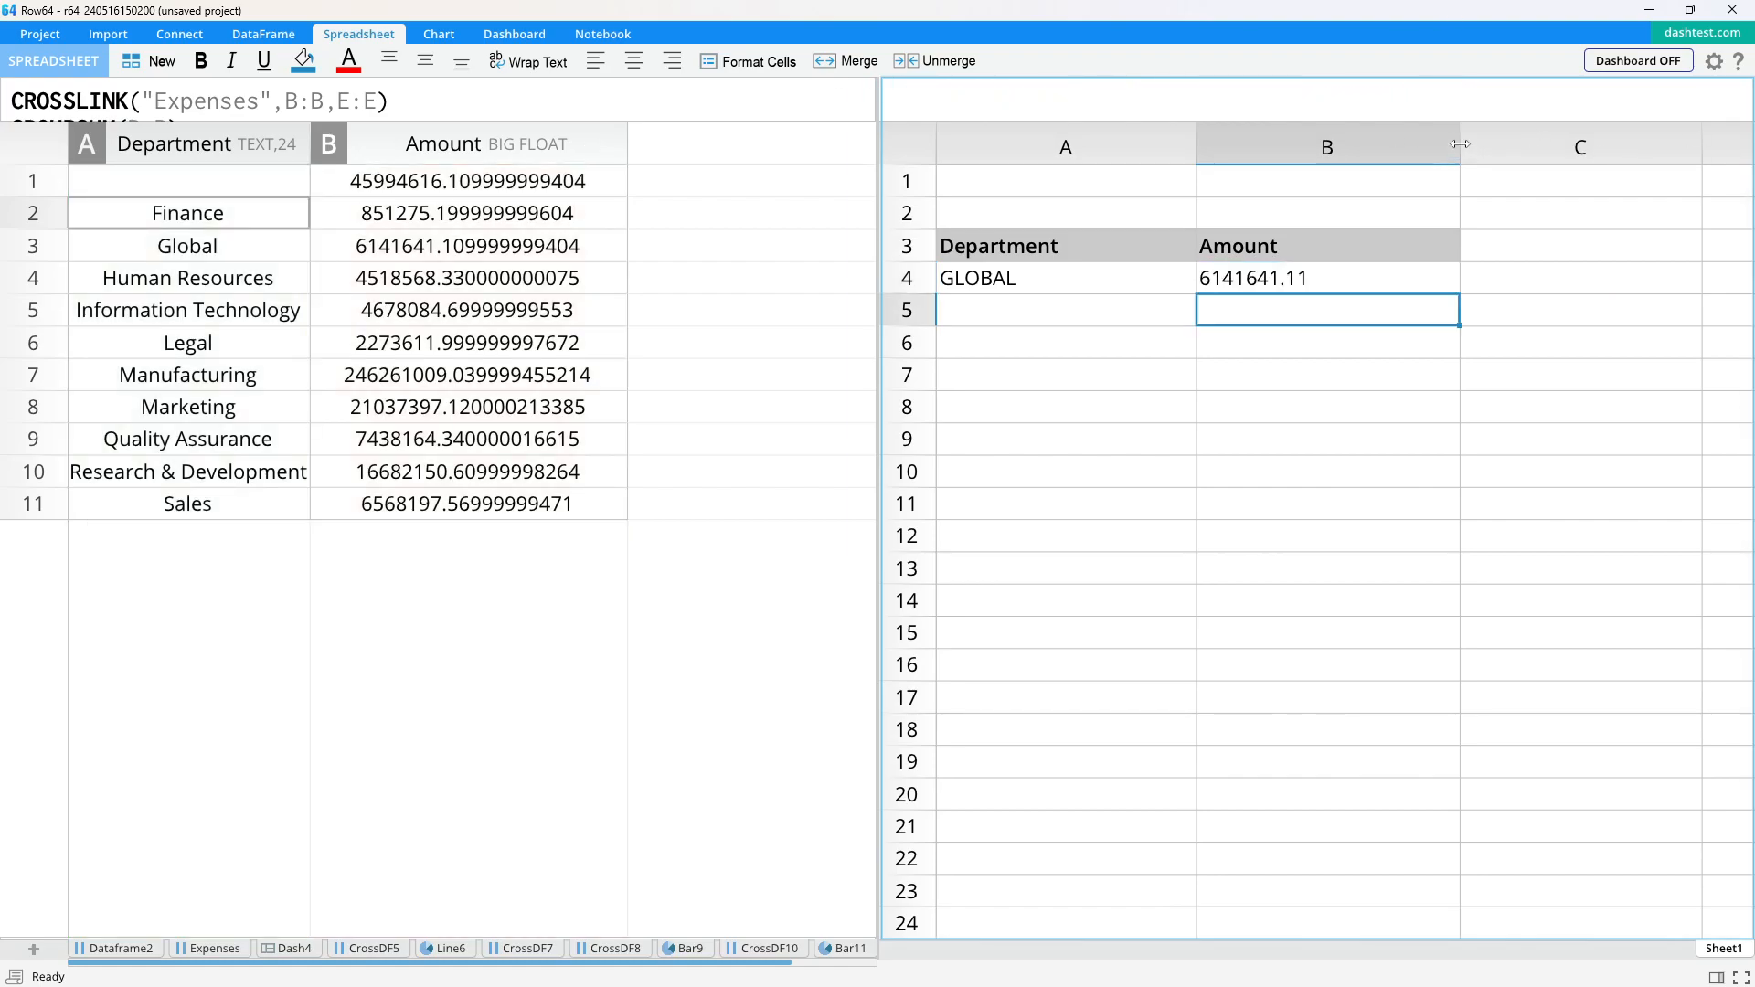
pyautogui.moveTo(1460, 147); pyautogui.dragTo(1560, 155)
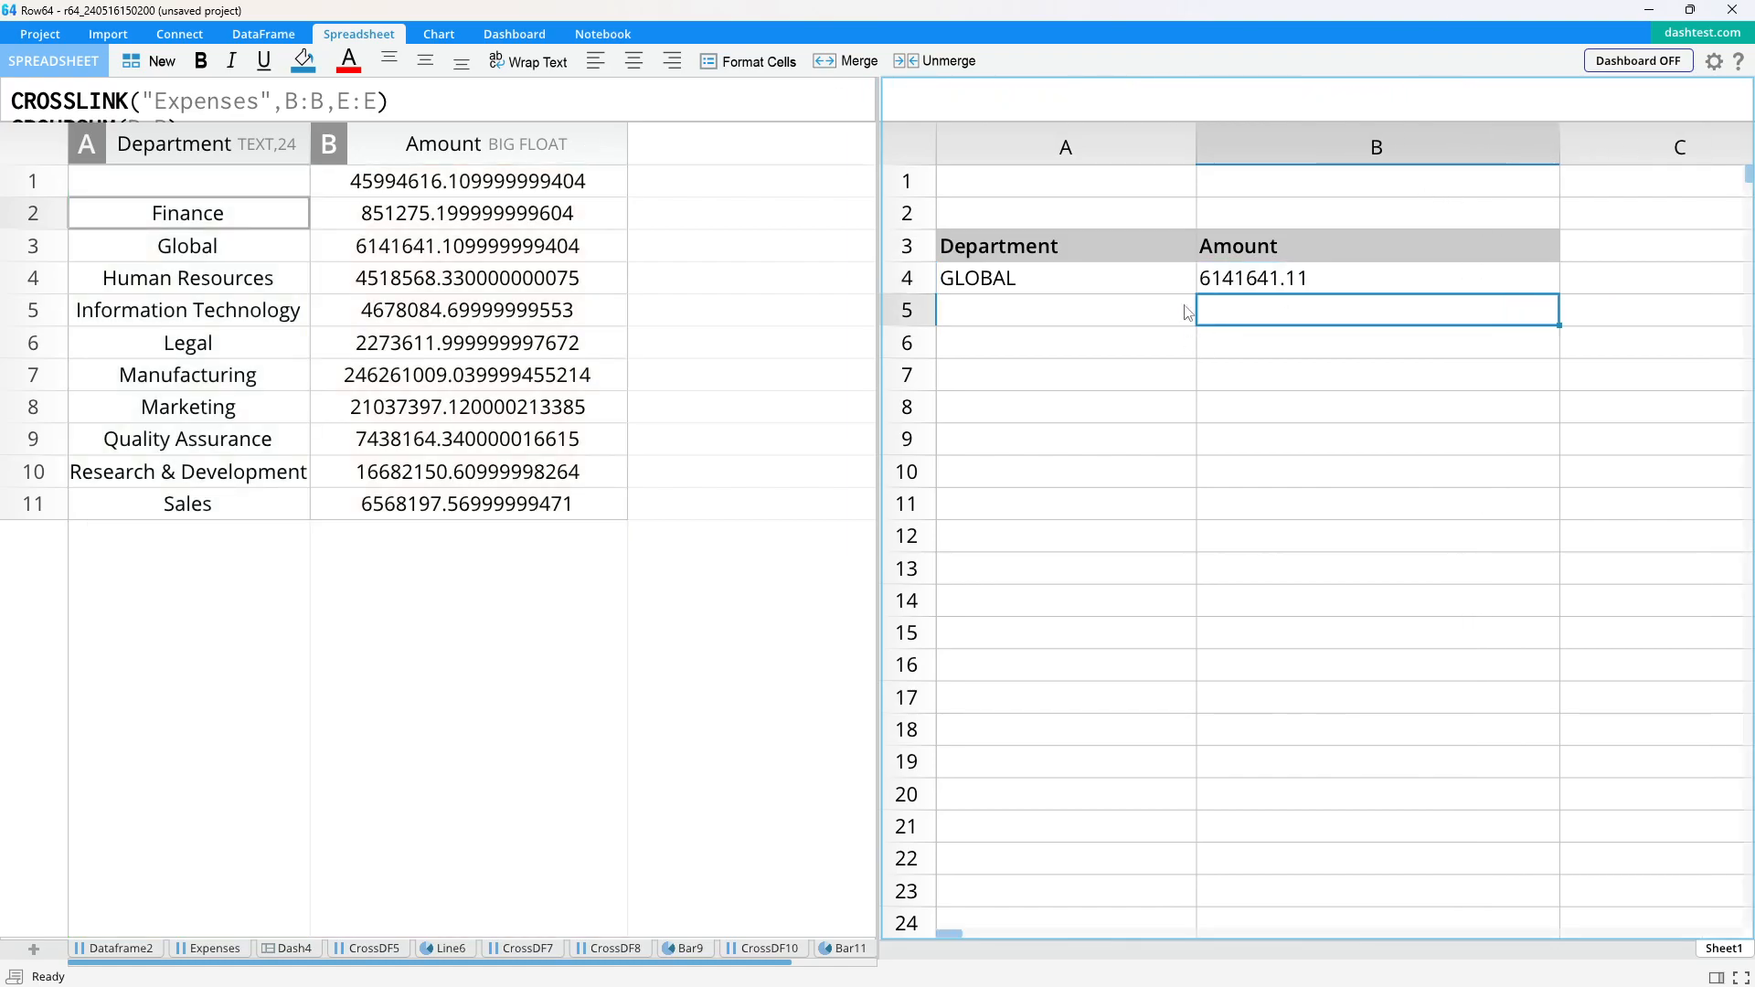
pyautogui.click(1278, 346)
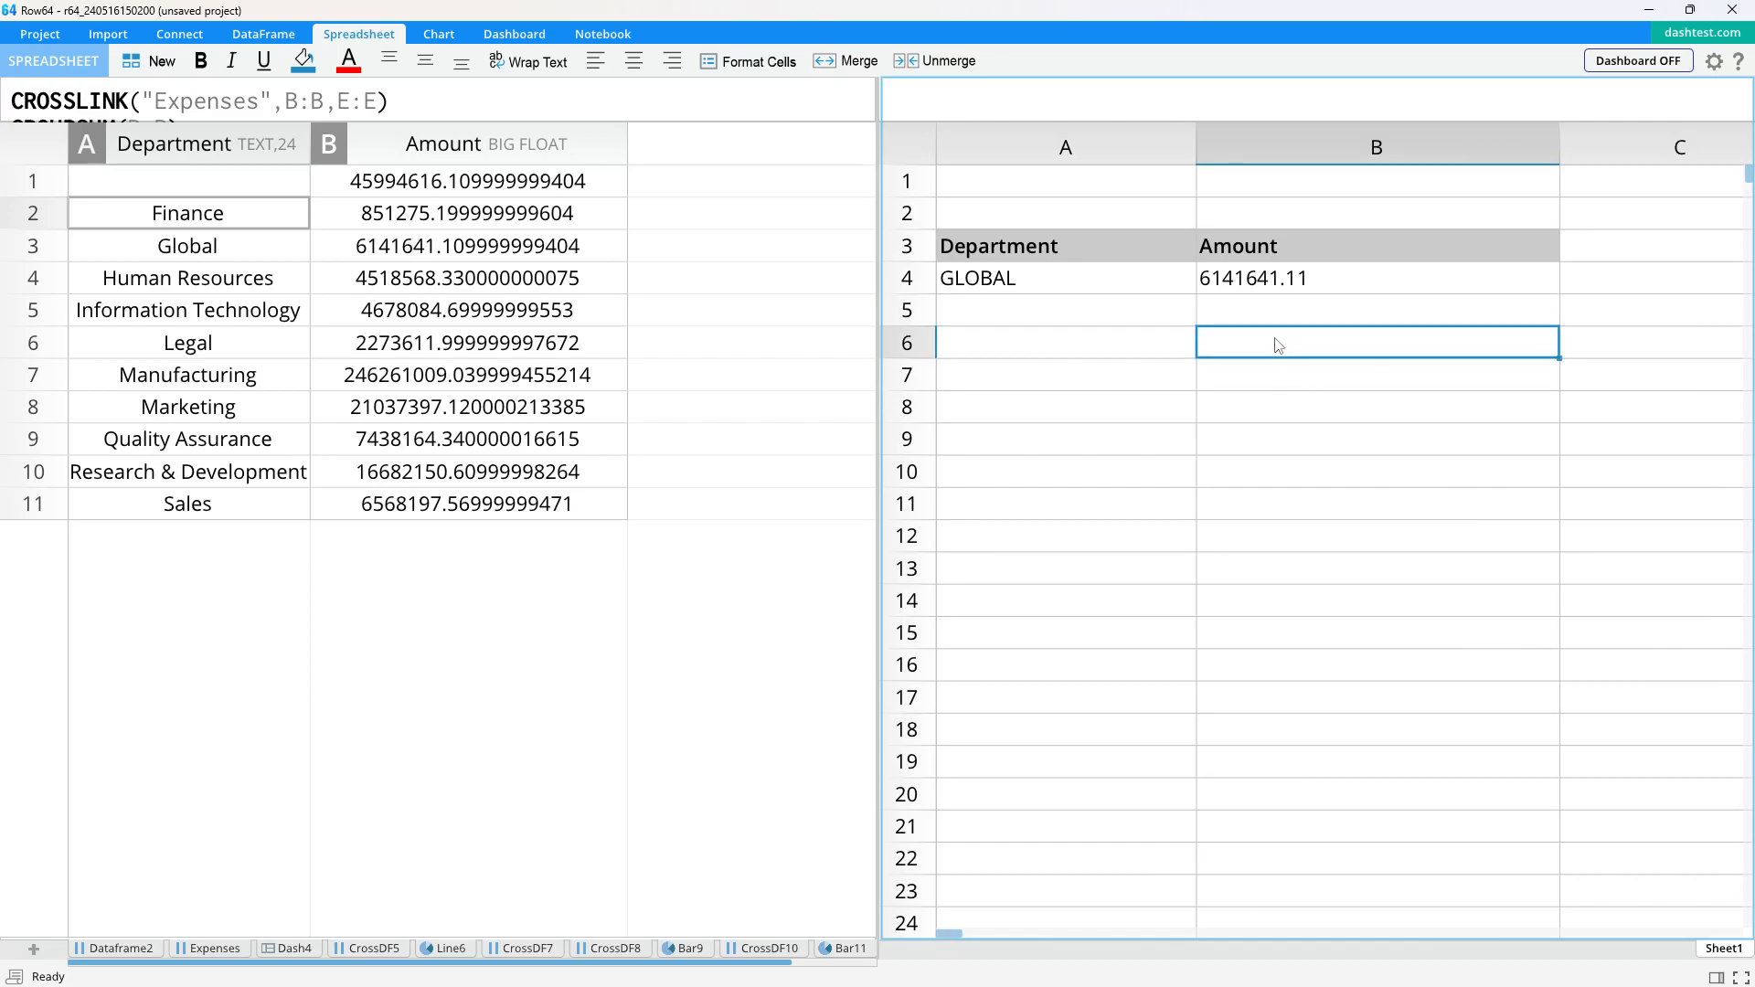
pyautogui.write('=')
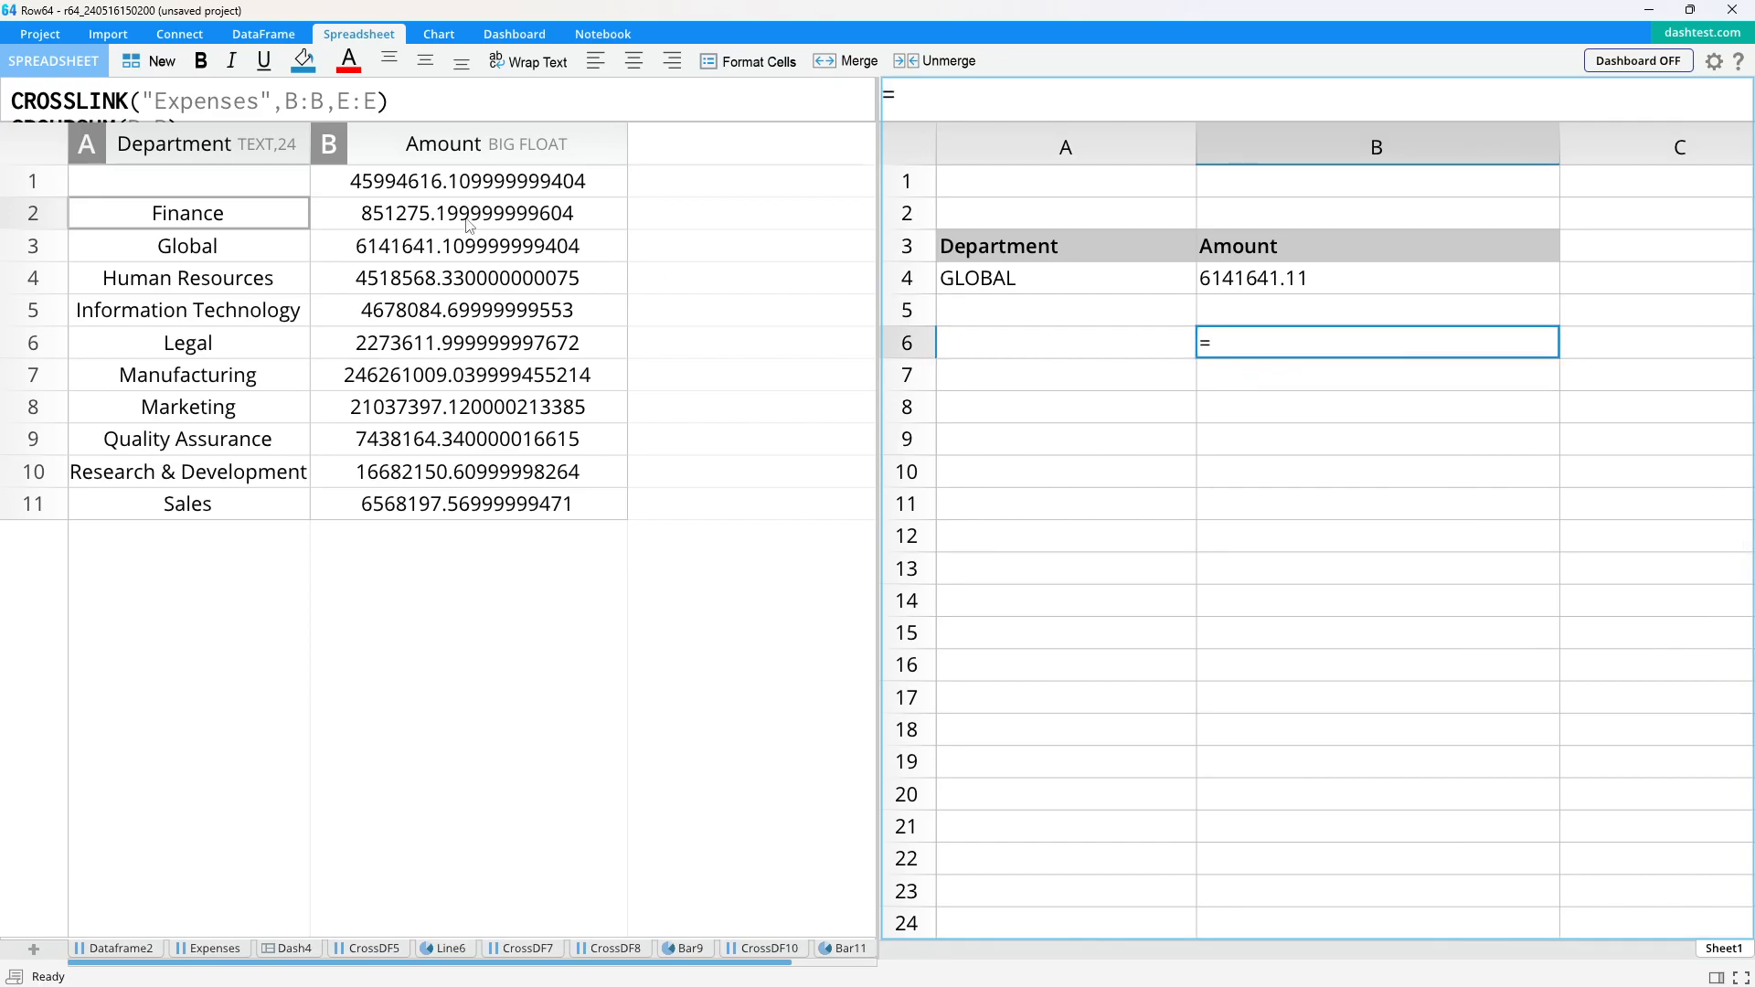
pyautogui.press('Escape')
pyautogui.click(1262, 403)
pyautogui.click(1244, 311)
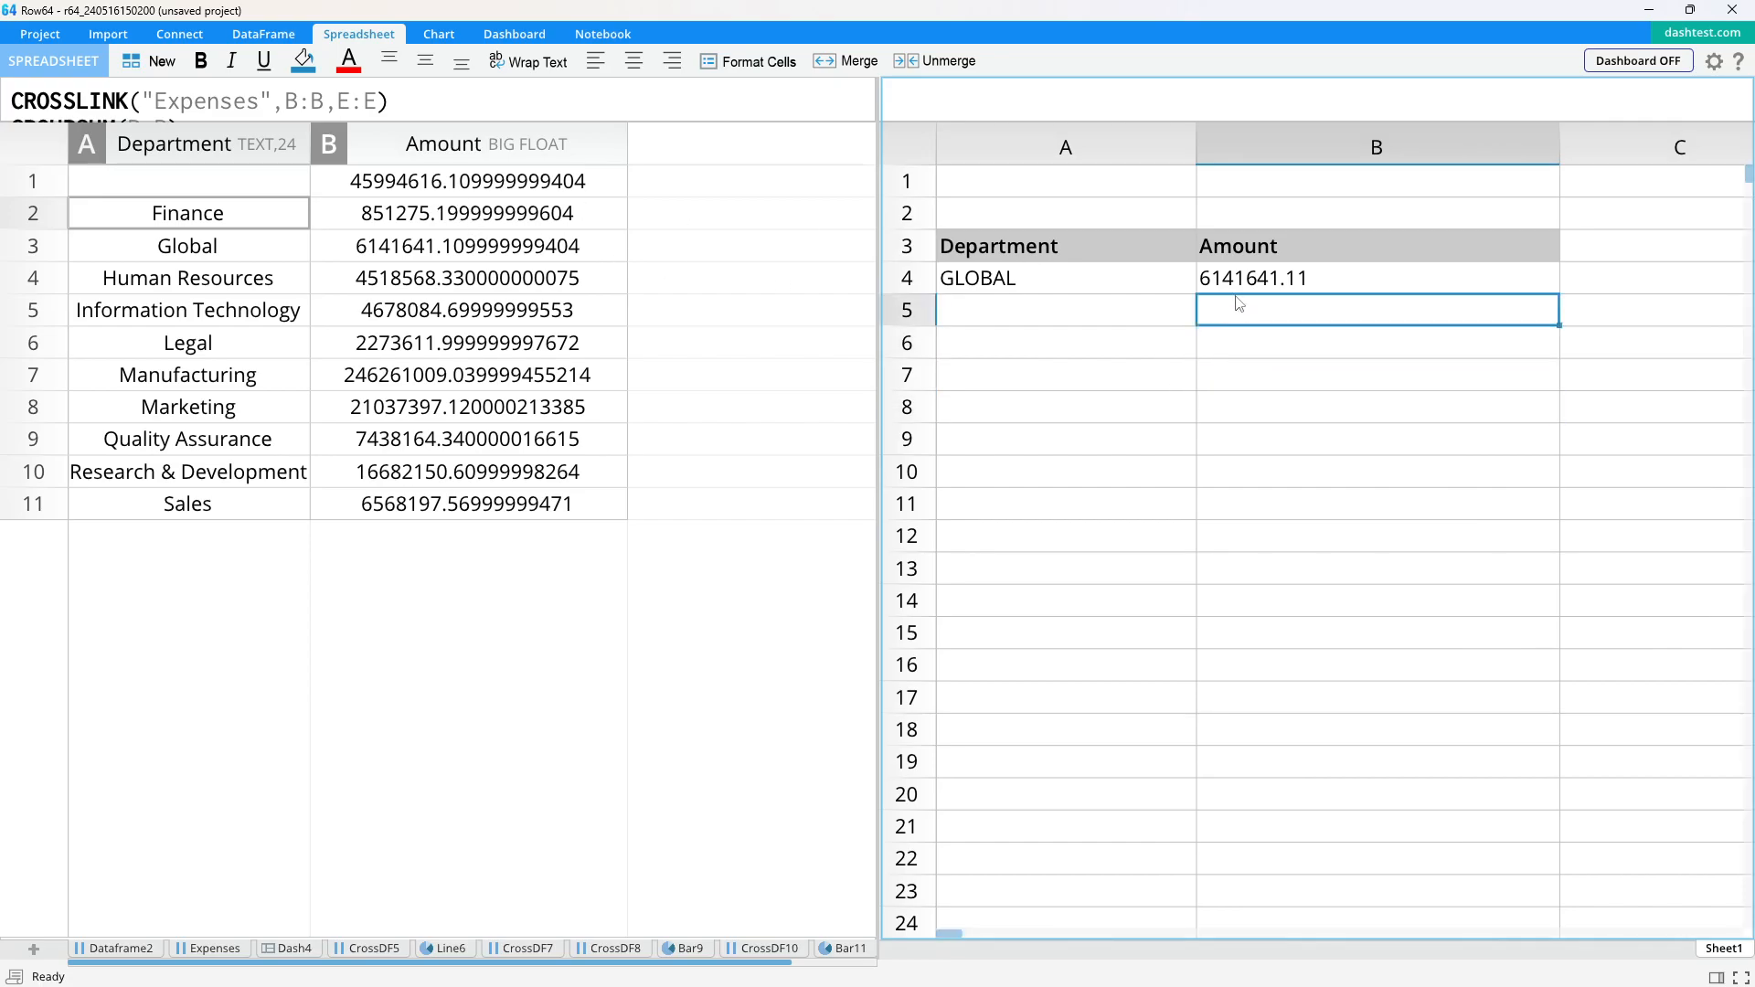
# - Copy the department names Finance through Sales from the cross-link table into Sheet1, starting at A5
pyautogui.click(1285, 278)
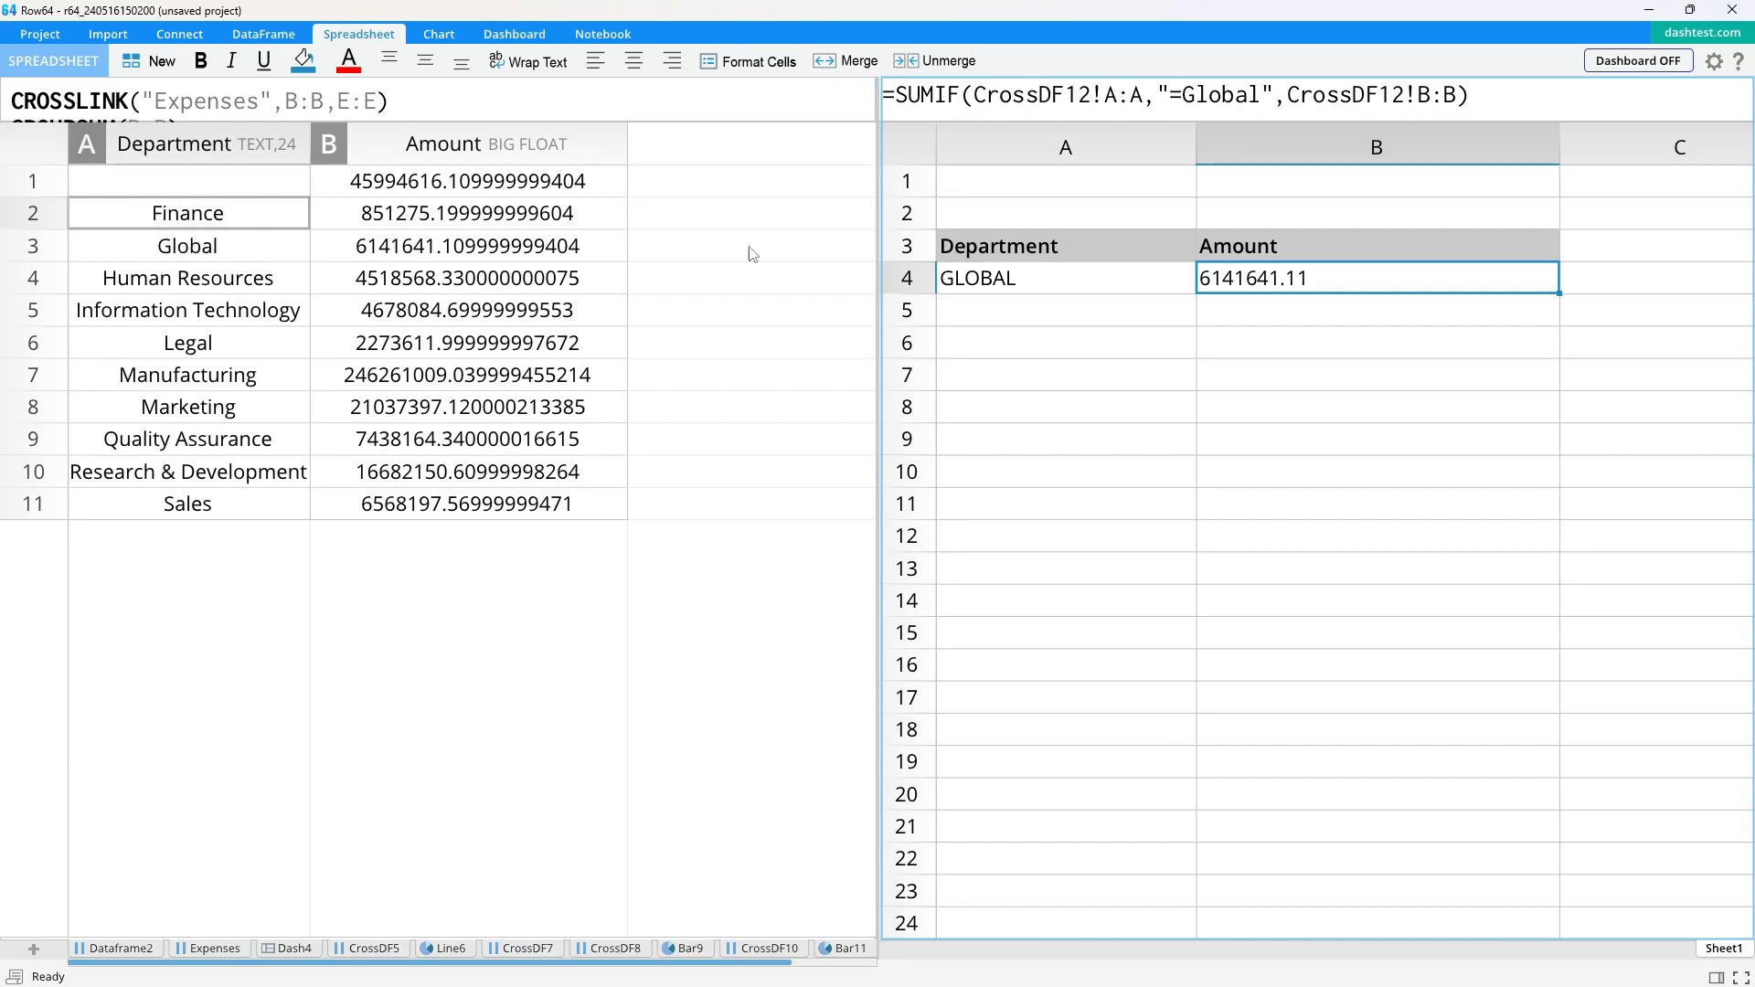
pyautogui.click(1156, 315)
pyautogui.click(1250, 280)
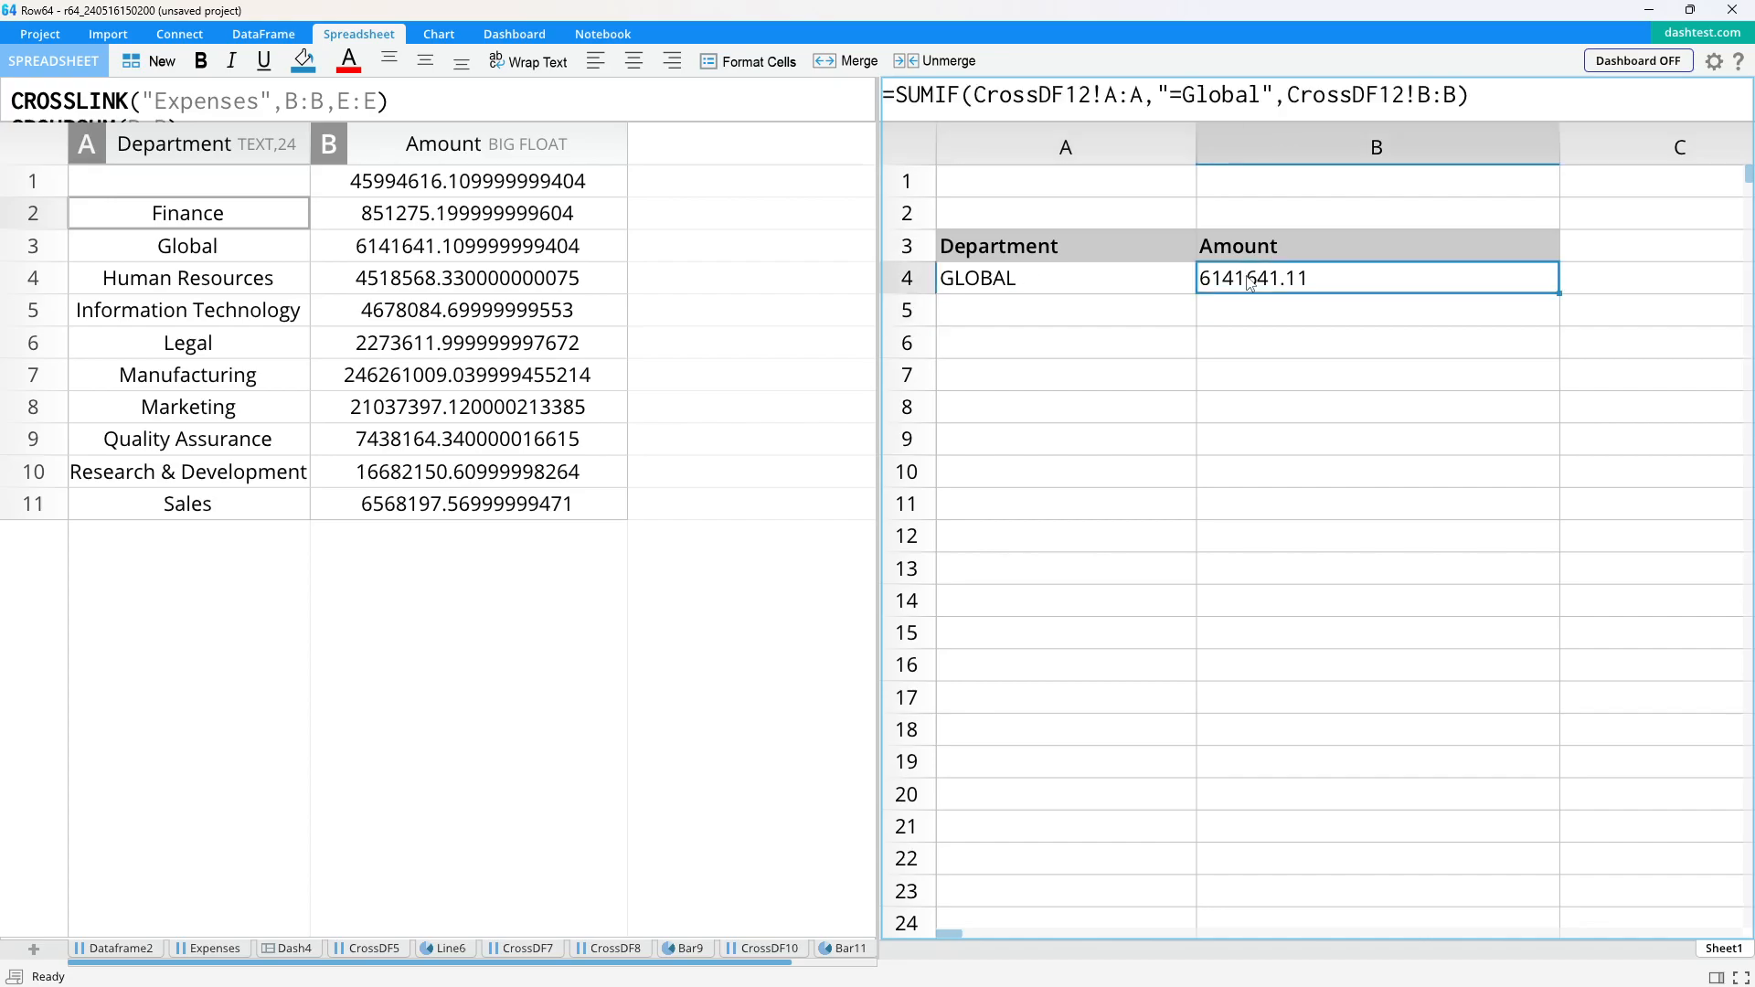
pyautogui.moveTo(161, 264); pyautogui.dragTo(189, 523)
pyautogui.hotkey('ctrl', 'c')
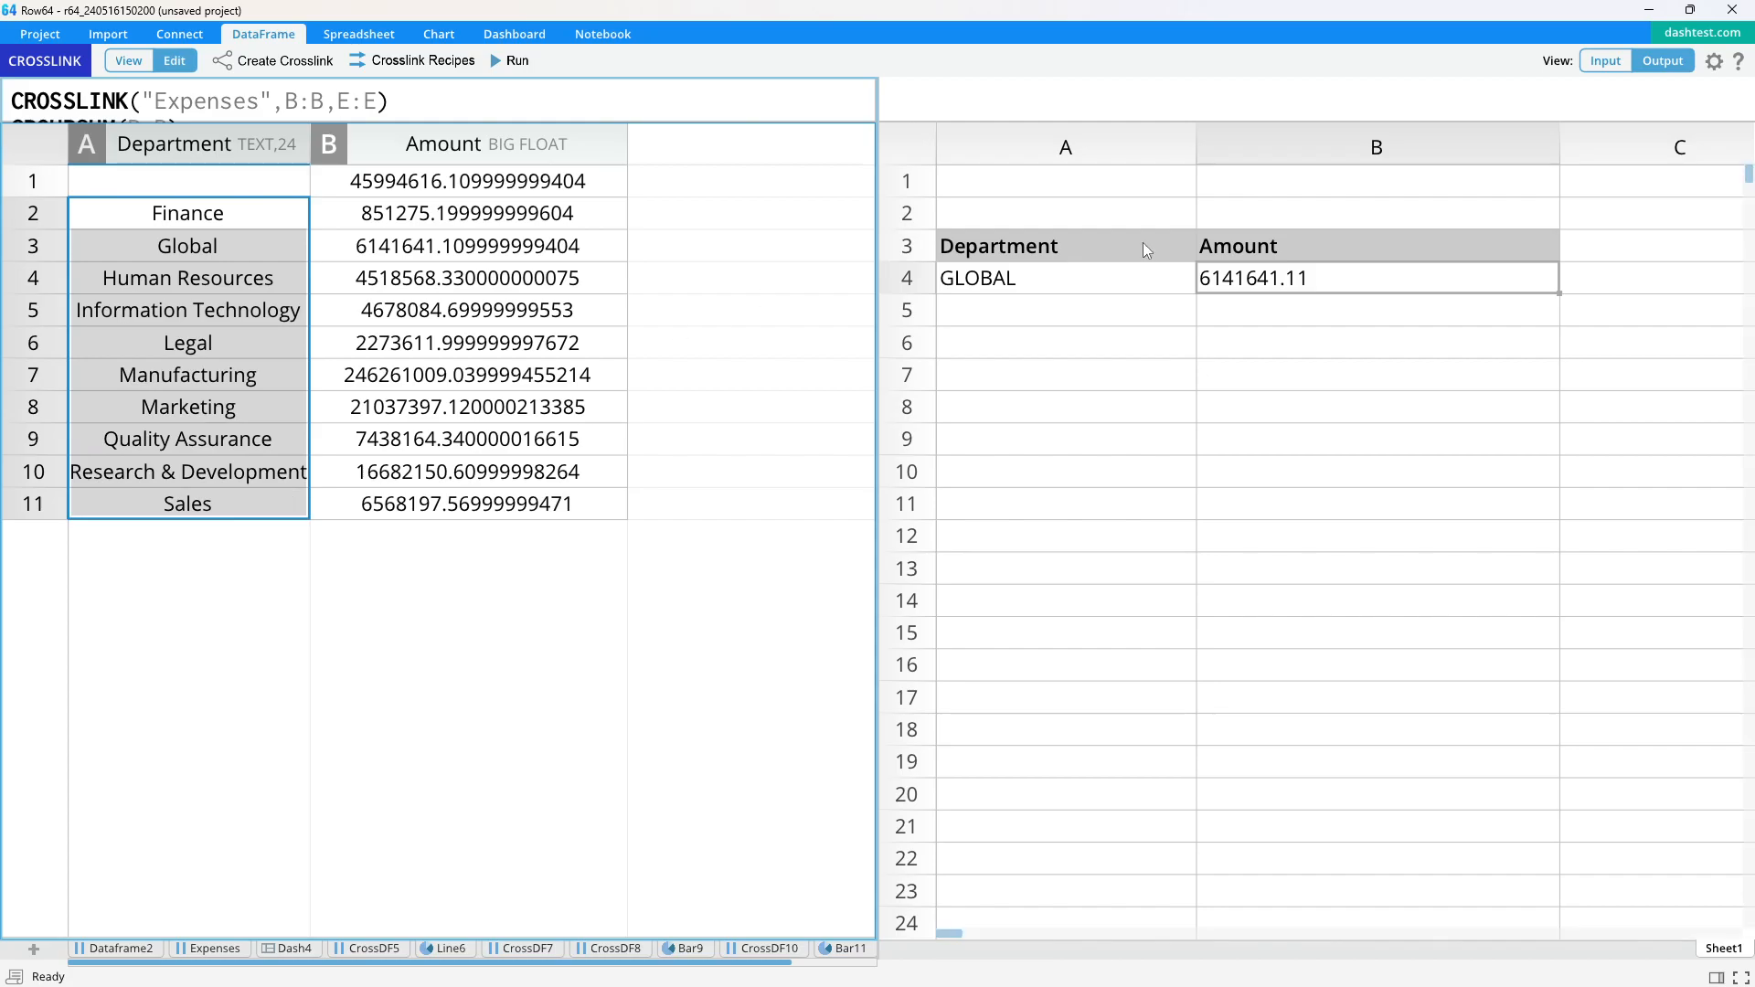
pyautogui.click(1033, 314)
pyautogui.hotkey('ctrl', 'v')
pyautogui.click(1355, 387)
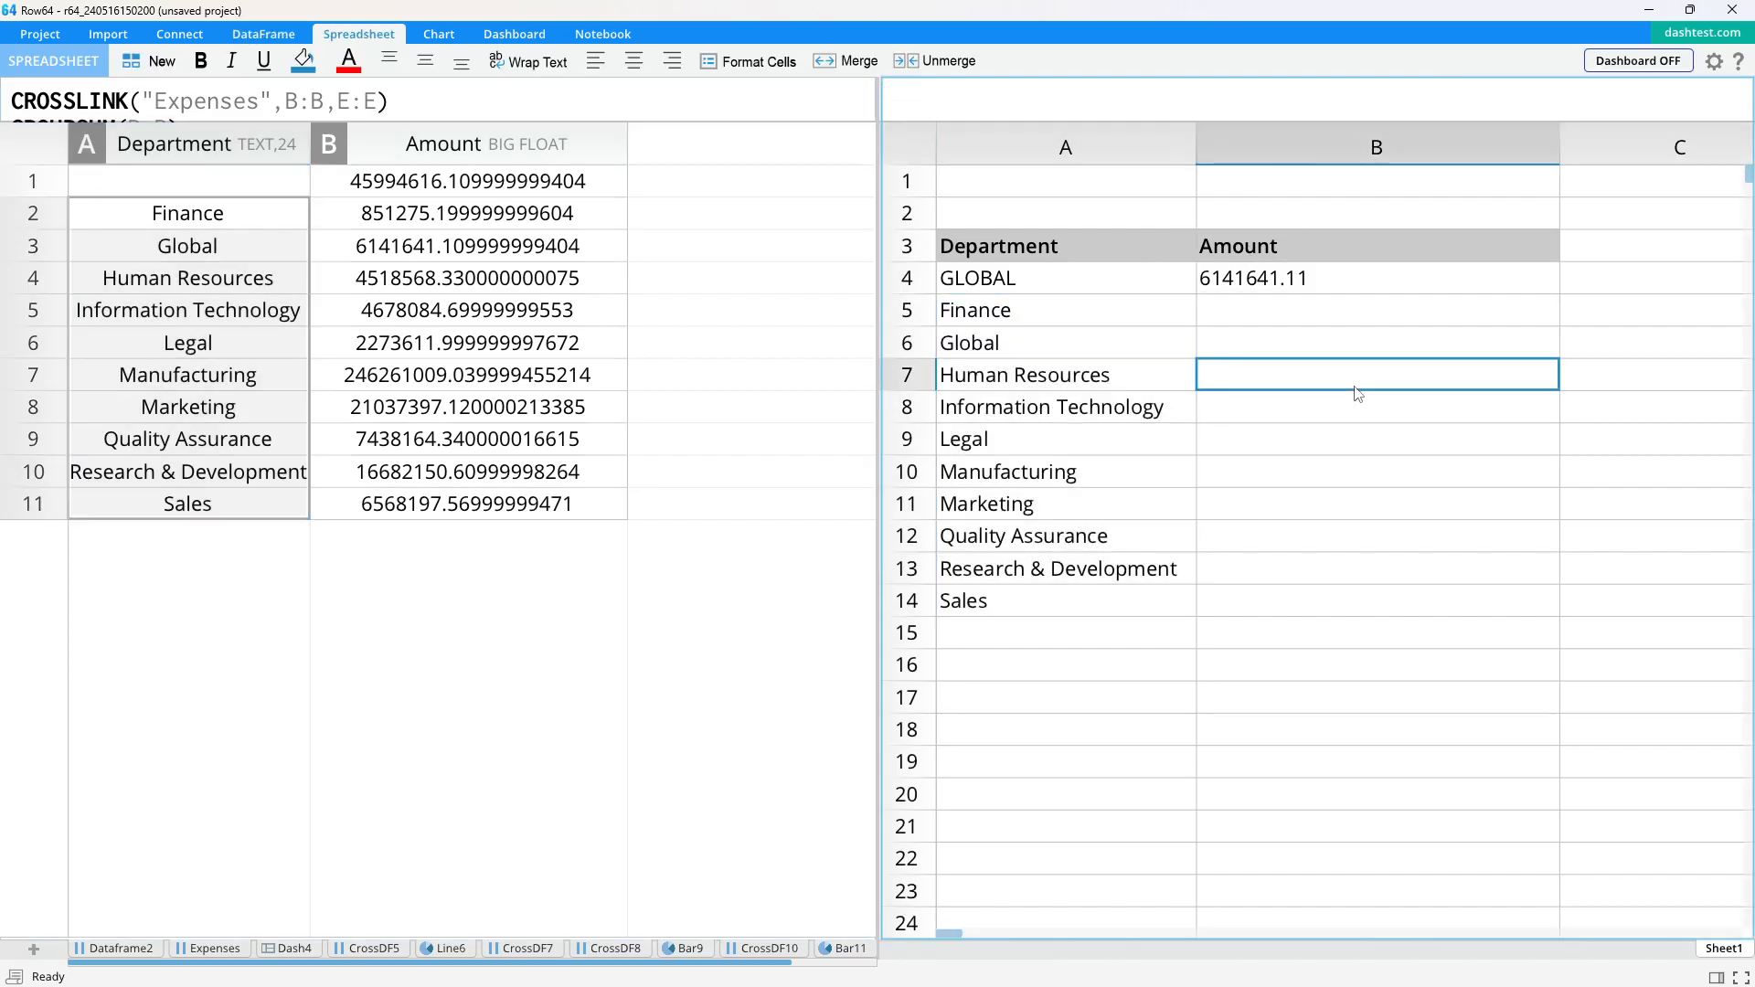
# - Copy the SUMIF formula from B4 into B5 and fill it down to B14 beside the department names
pyautogui.click(1249, 284)
pyautogui.moveTo(1471, 95); pyautogui.dragTo(885, 96)
pyautogui.hotkey('ctrl', 'c')
pyautogui.click(1279, 316)
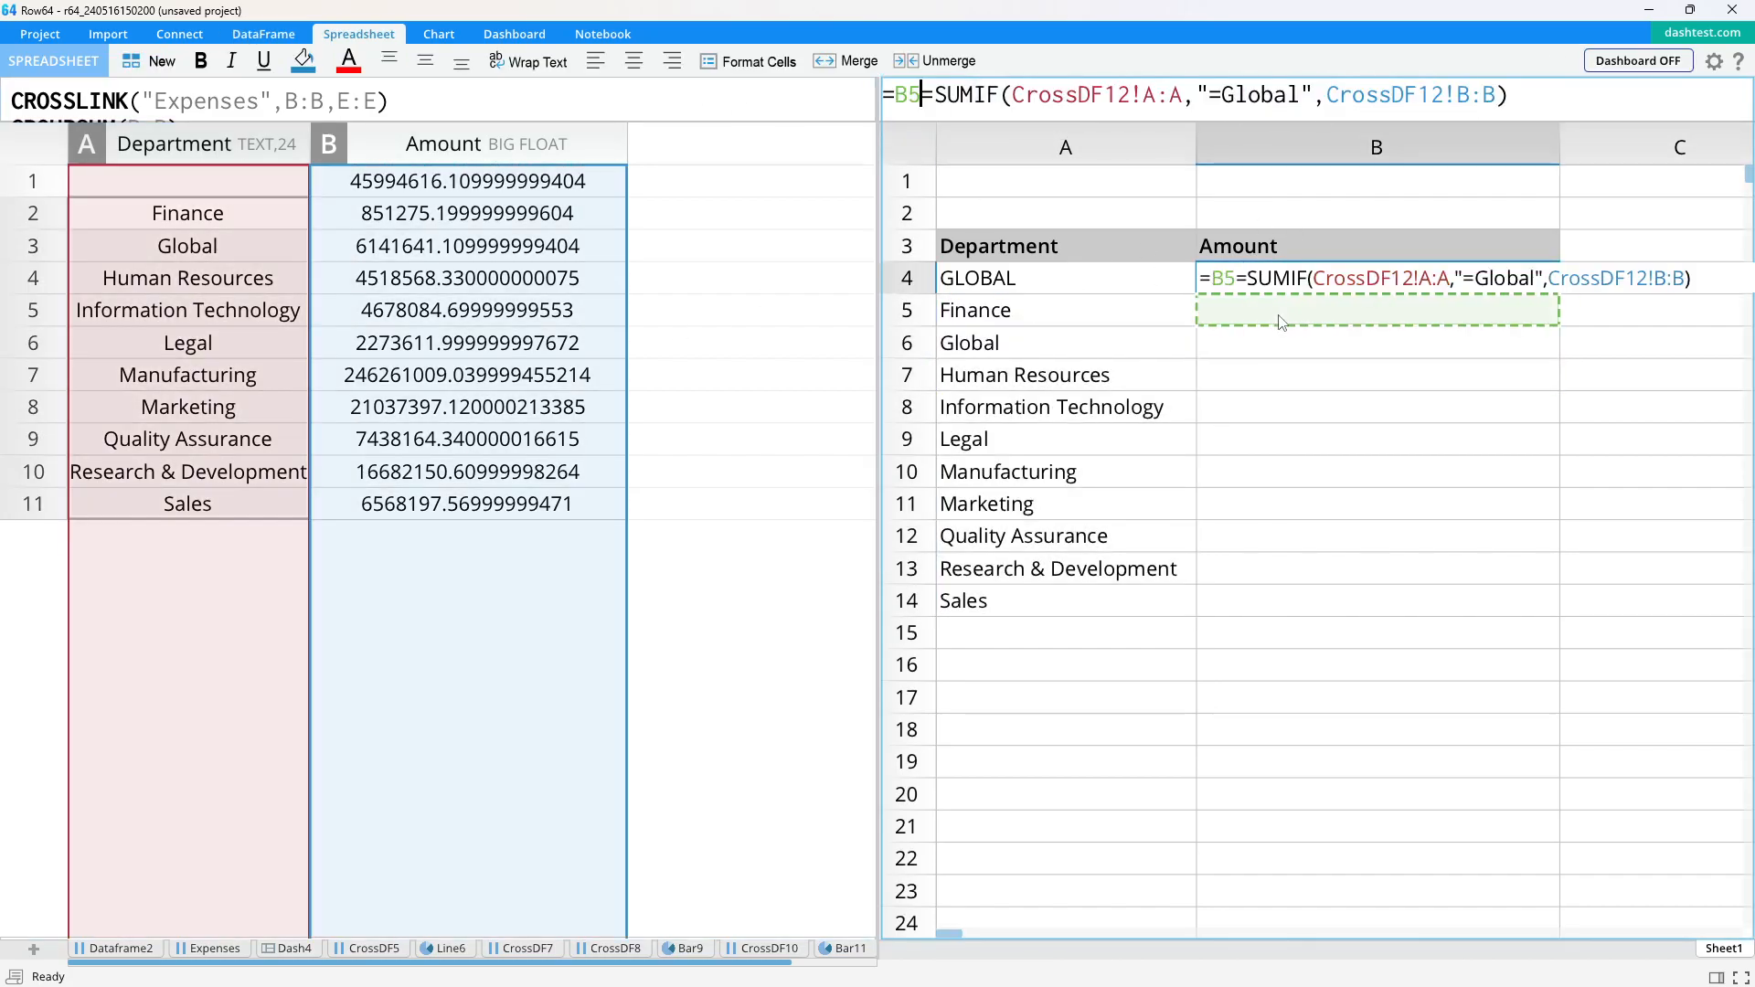
pyautogui.press('Escape')
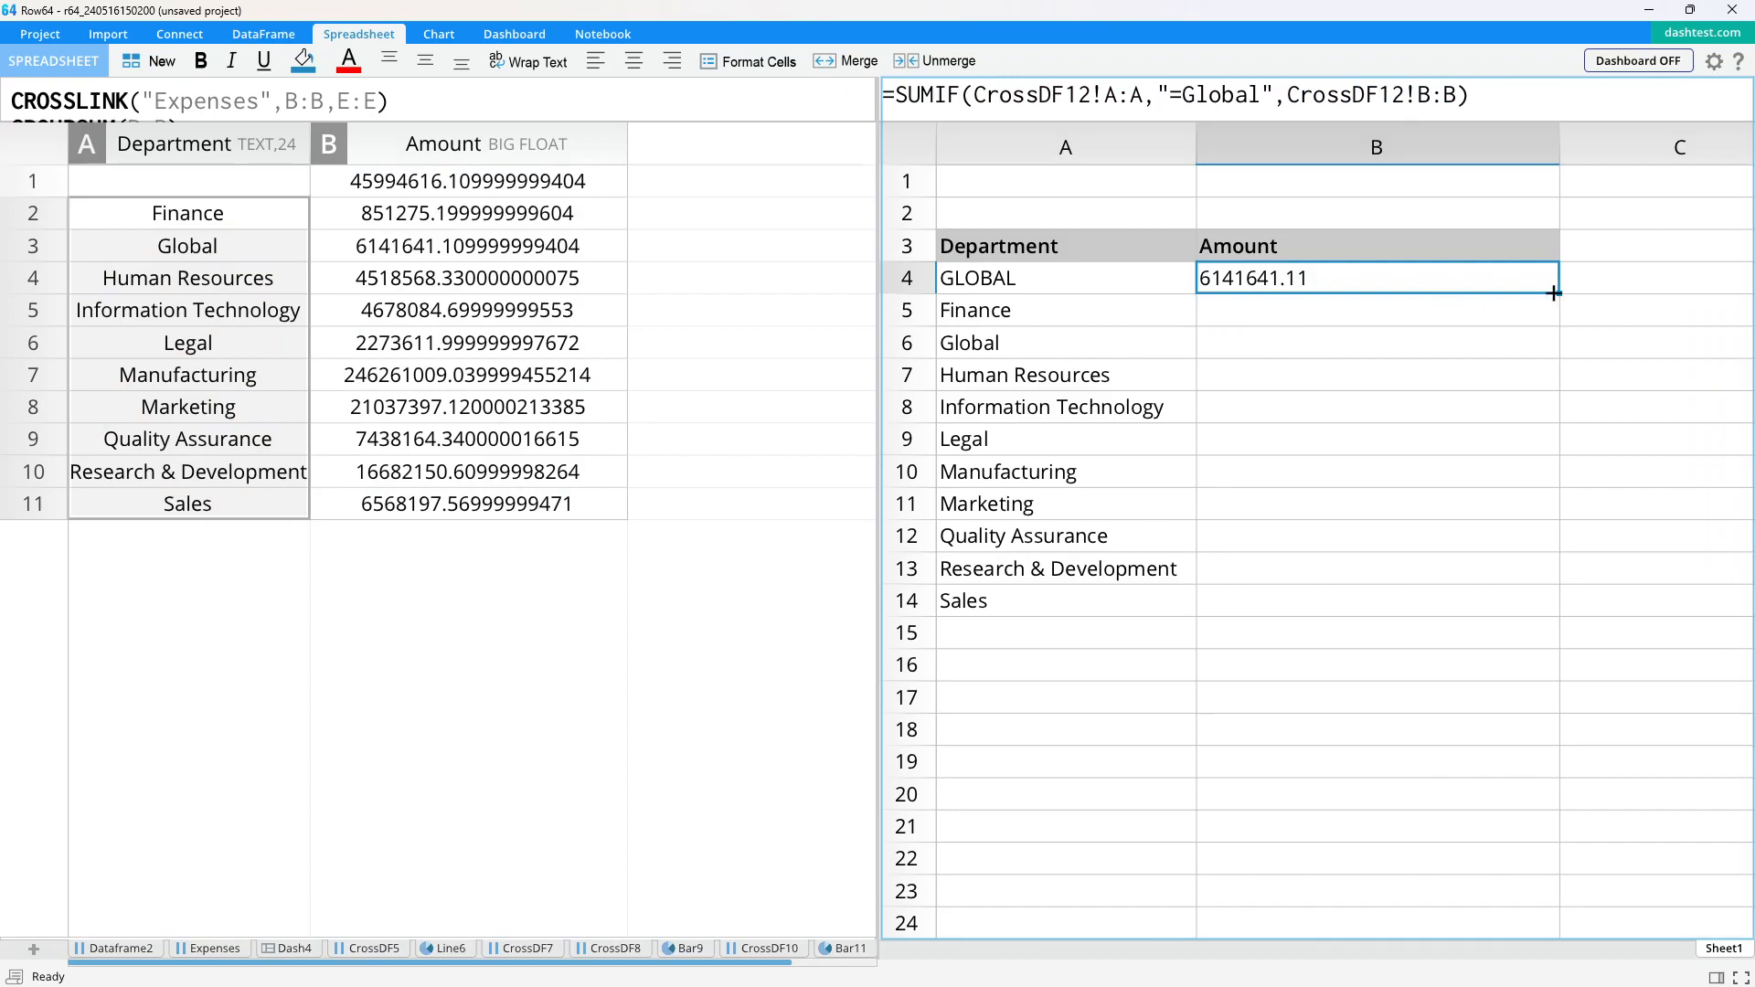
pyautogui.click(1362, 319)
pyautogui.click(1353, 290)
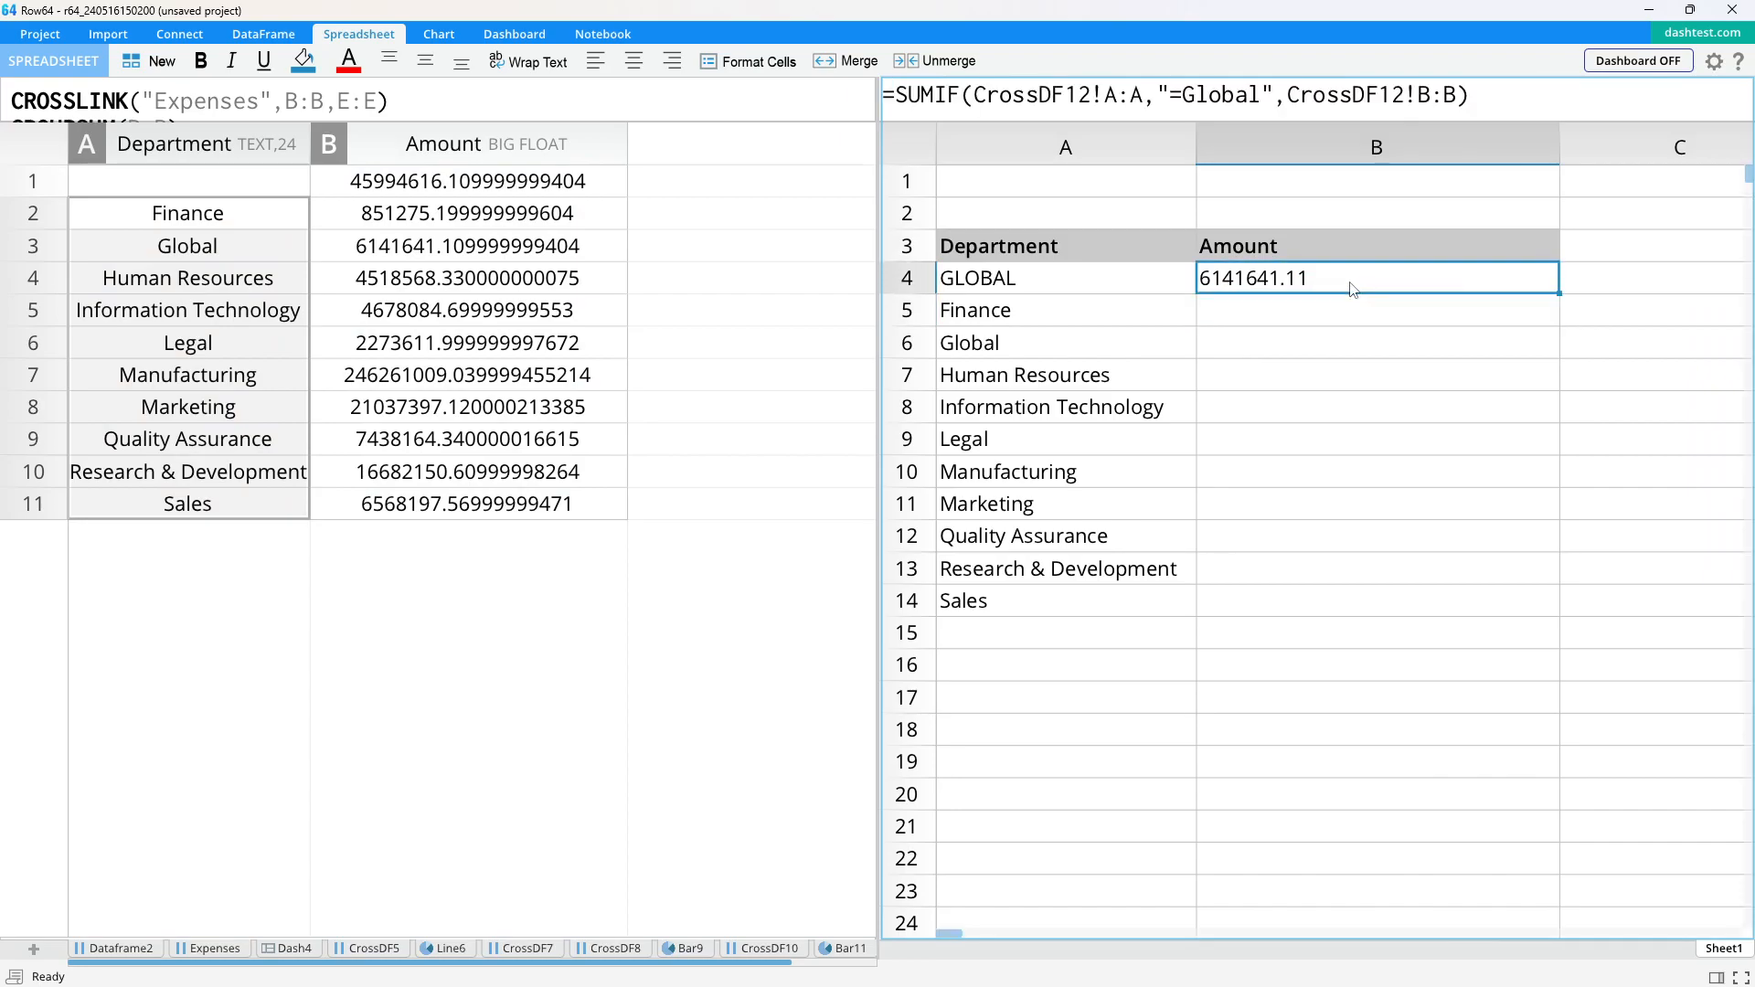
pyautogui.click(1305, 320)
pyautogui.hotkey('ctrl', 'v')
pyautogui.moveTo(1558, 325); pyautogui.dragTo(1570, 614)
pyautogui.click(1365, 692)
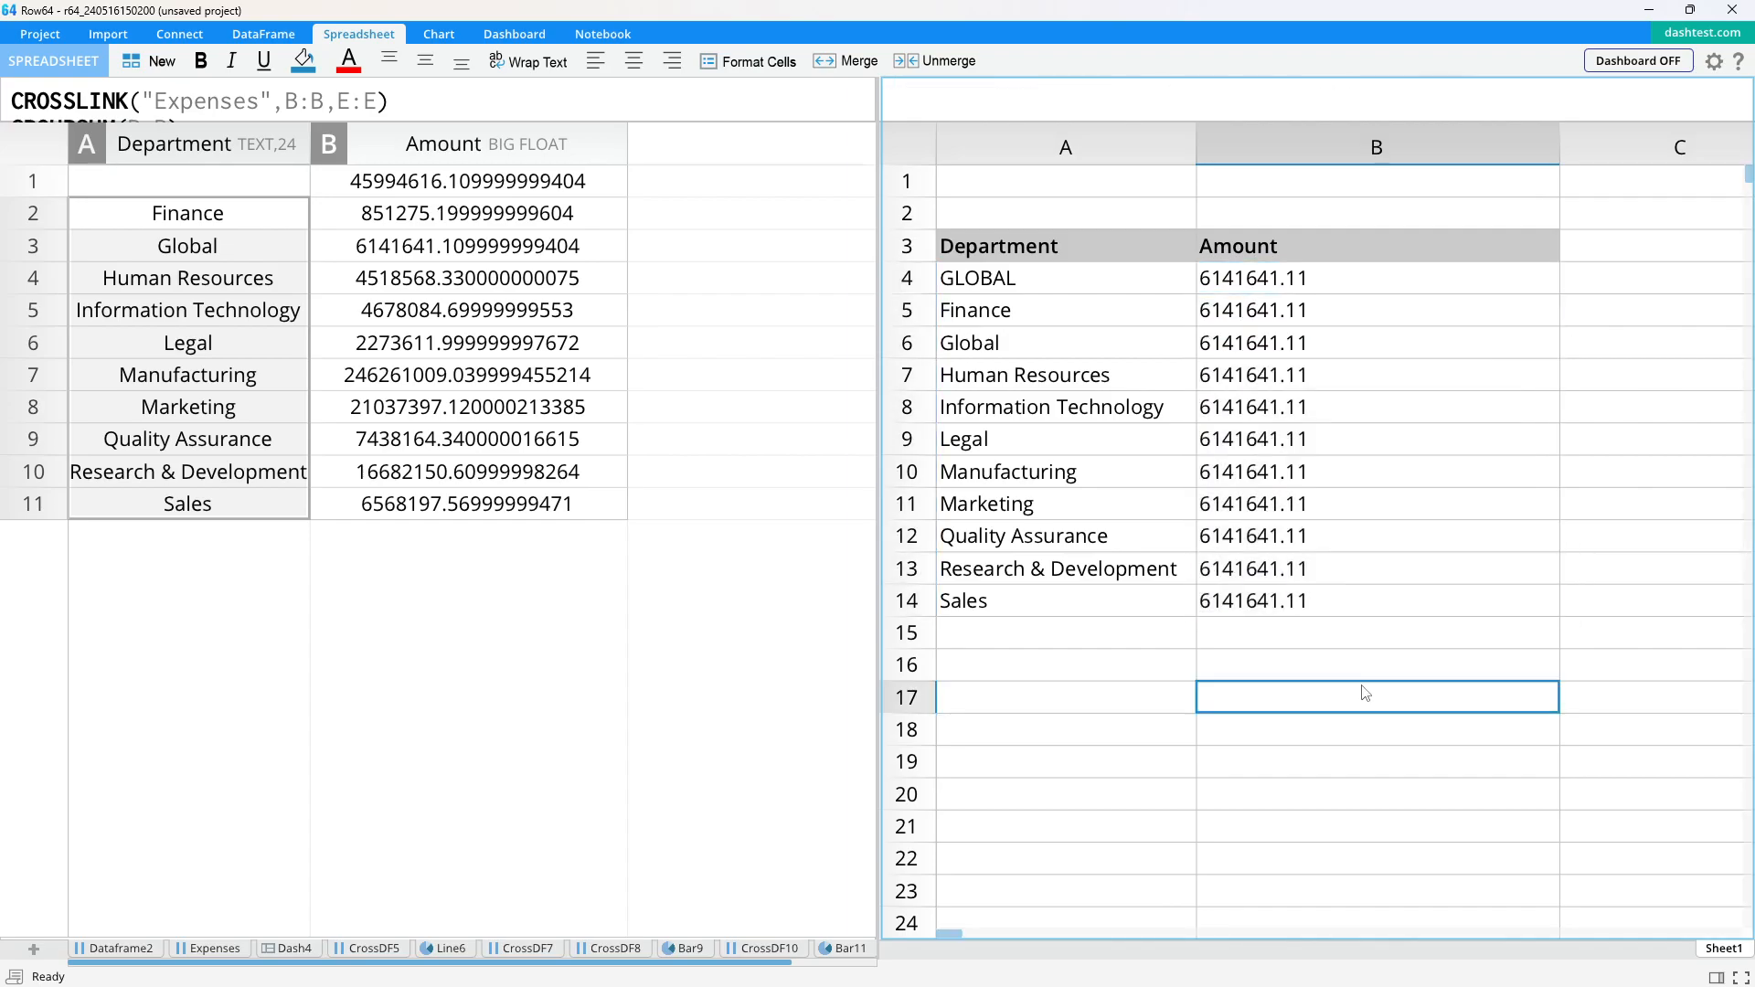
# - Change the SUMIF criterion in B5 to "=Finance"
pyautogui.click(1285, 320)
pyautogui.click(1004, 312)
pyautogui.doubleClick(1003, 310)
pyautogui.doubleClick(1007, 313)
pyautogui.click(1021, 314)
pyautogui.doubleClick(1033, 315)
pyautogui.click(1048, 373)
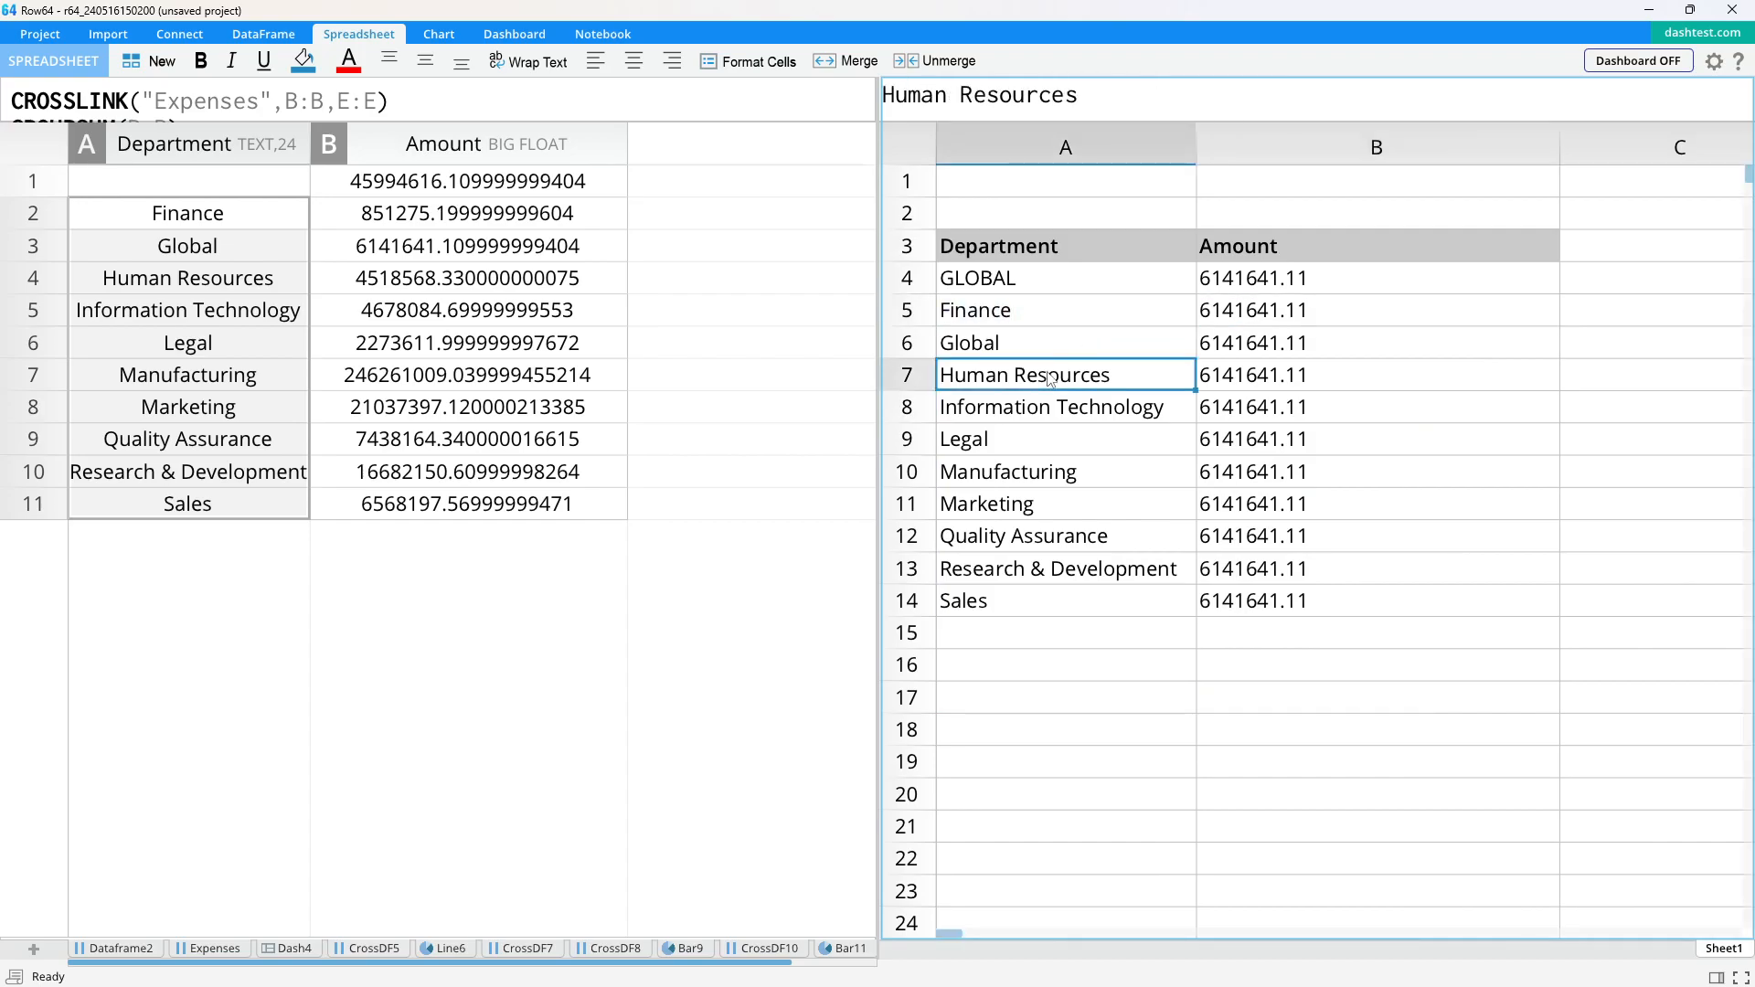
pyautogui.click(1276, 336)
pyautogui.click(1267, 314)
pyautogui.moveTo(1186, 105); pyautogui.dragTo(1259, 112)
pyautogui.write('Finance')
pyautogui.press('Return')
# - Delete row 6 holding the duplicate Global department from Sheet1
pyautogui.doubleClick(1266, 345)
pyautogui.press('Escape')
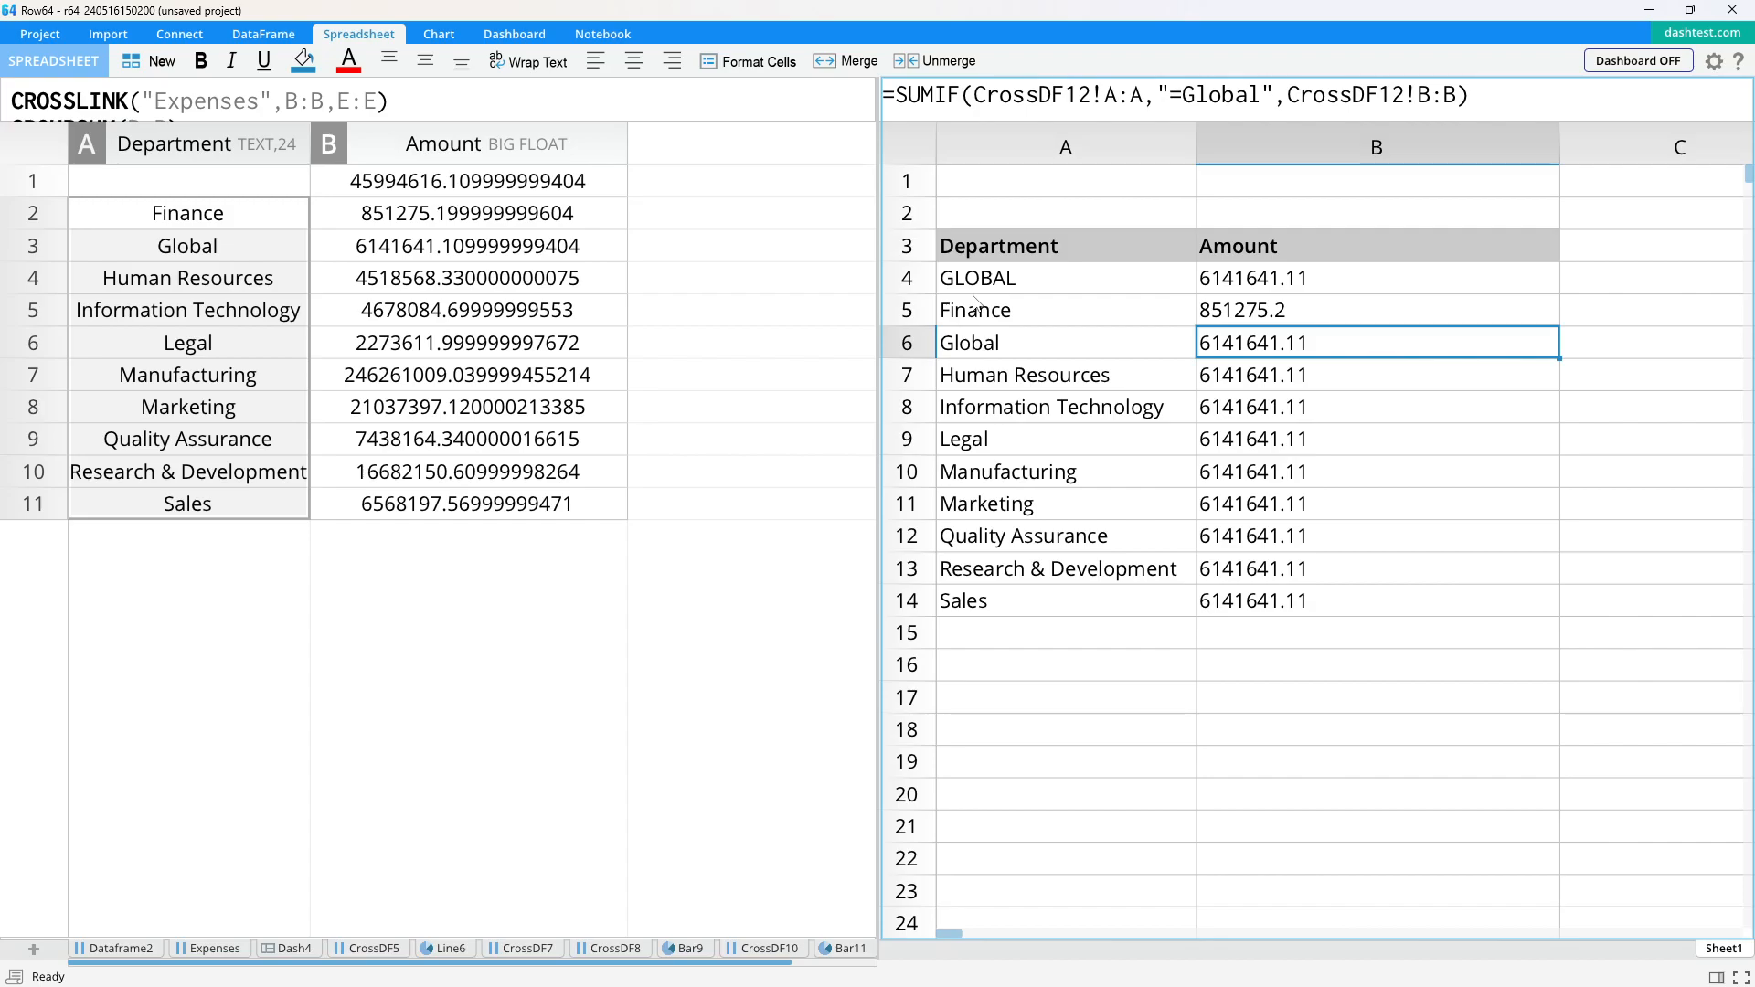
pyautogui.click(918, 350)
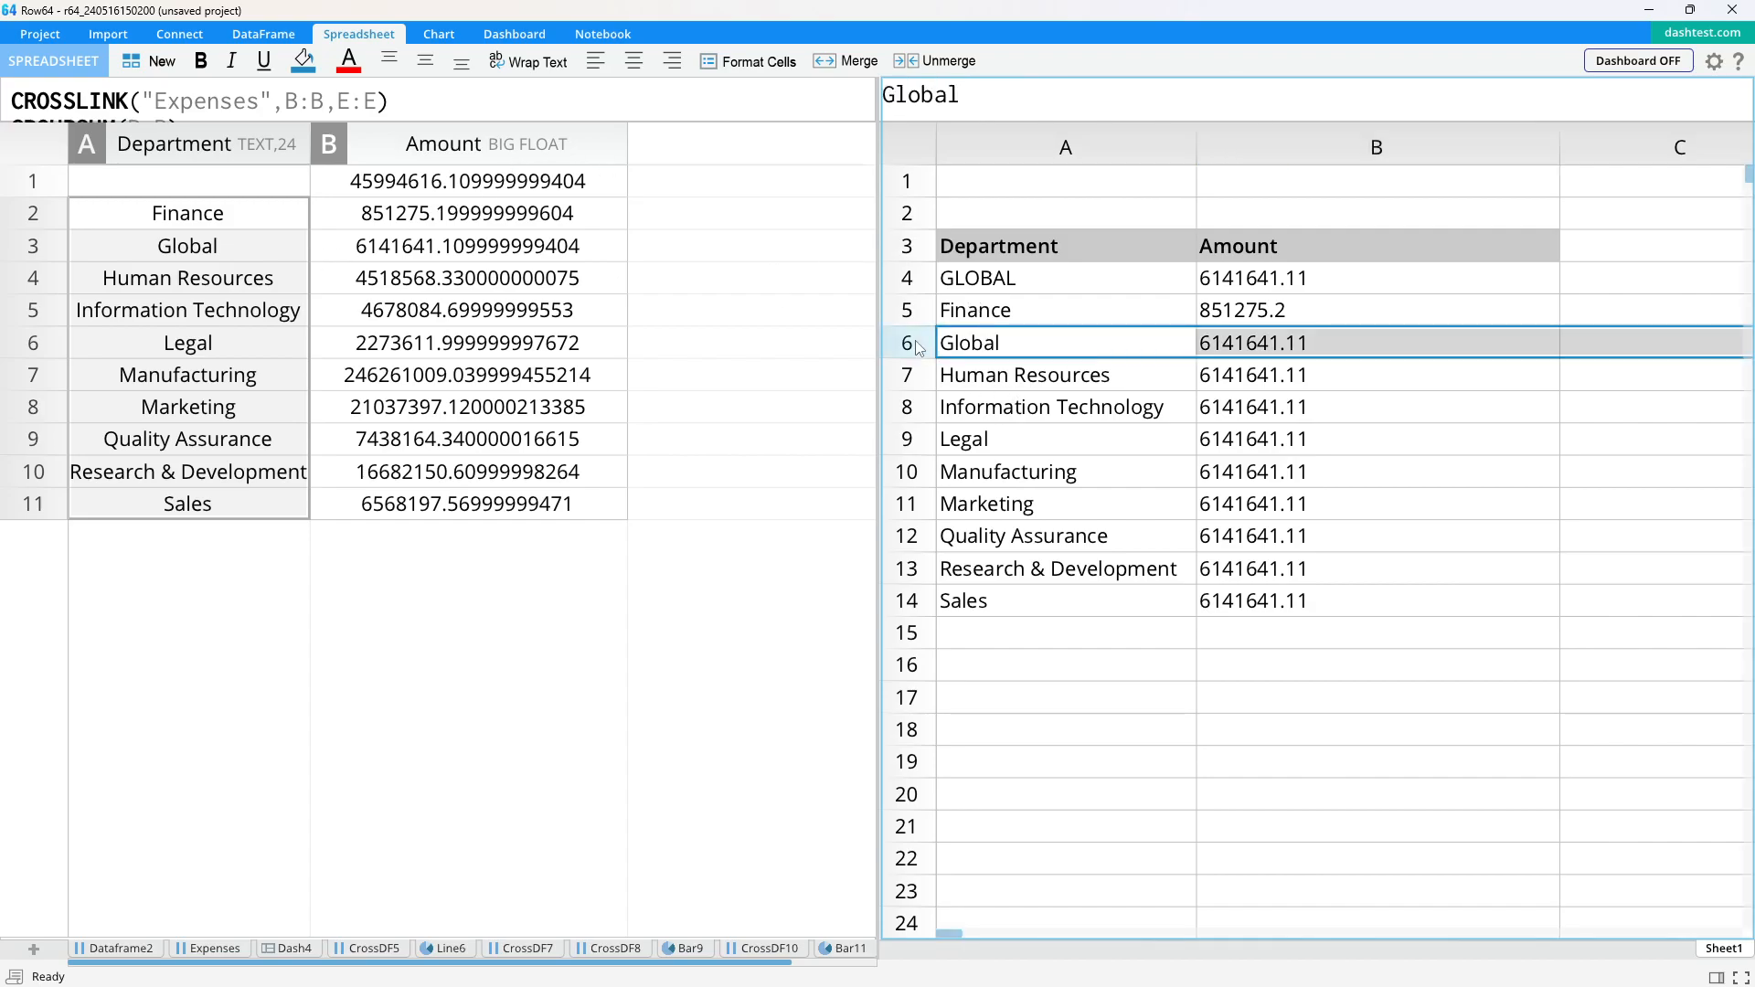
pyautogui.rightClick(919, 348)
pyautogui.click(987, 437)
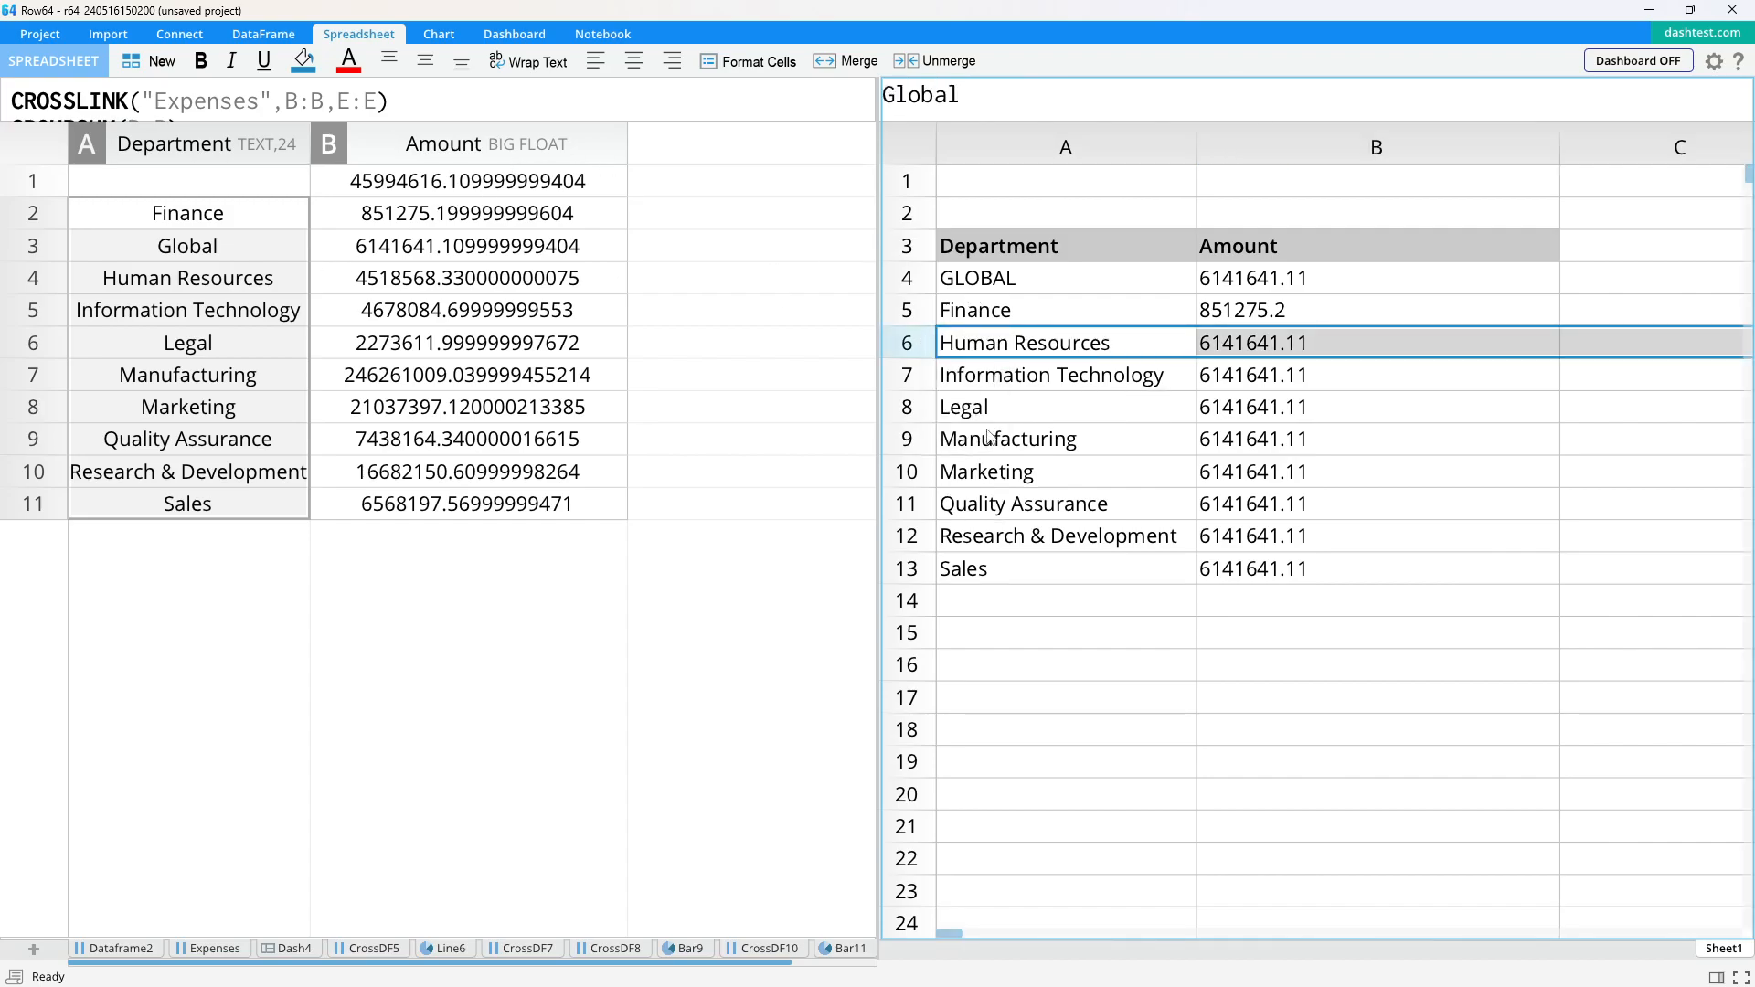
# - Change the SUMIF criterion in B6 to "=Human Resources"
pyautogui.click(1051, 406)
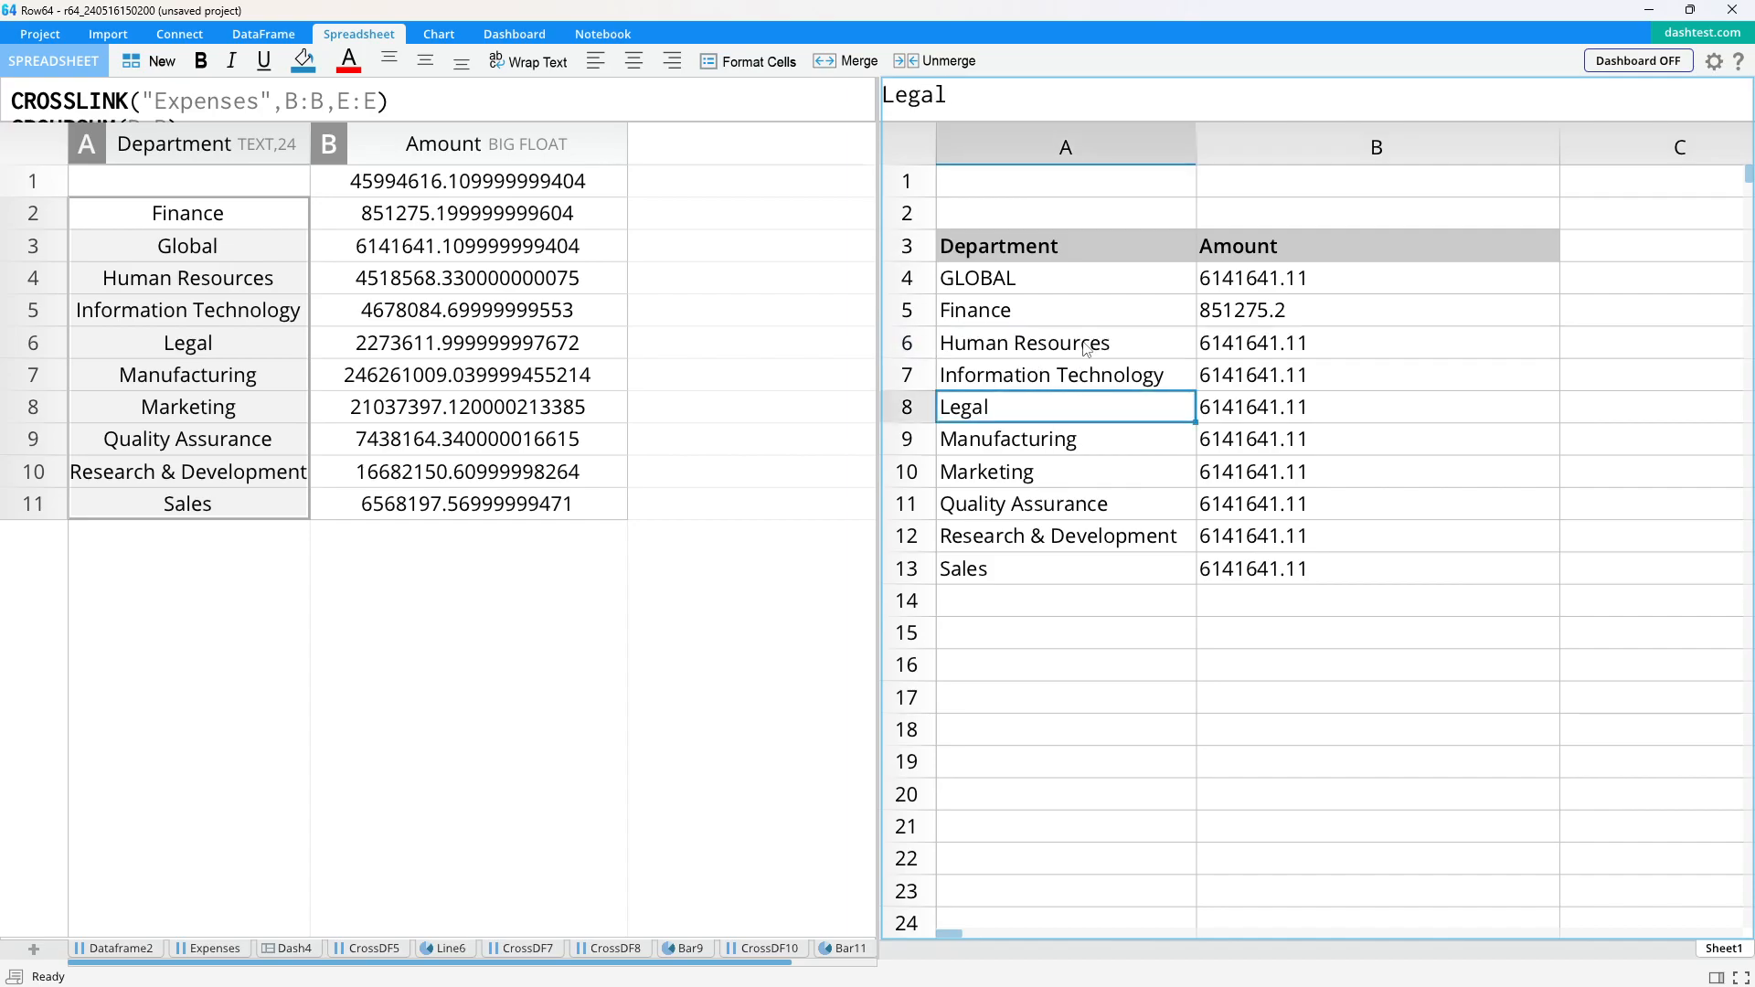
pyautogui.click(994, 339)
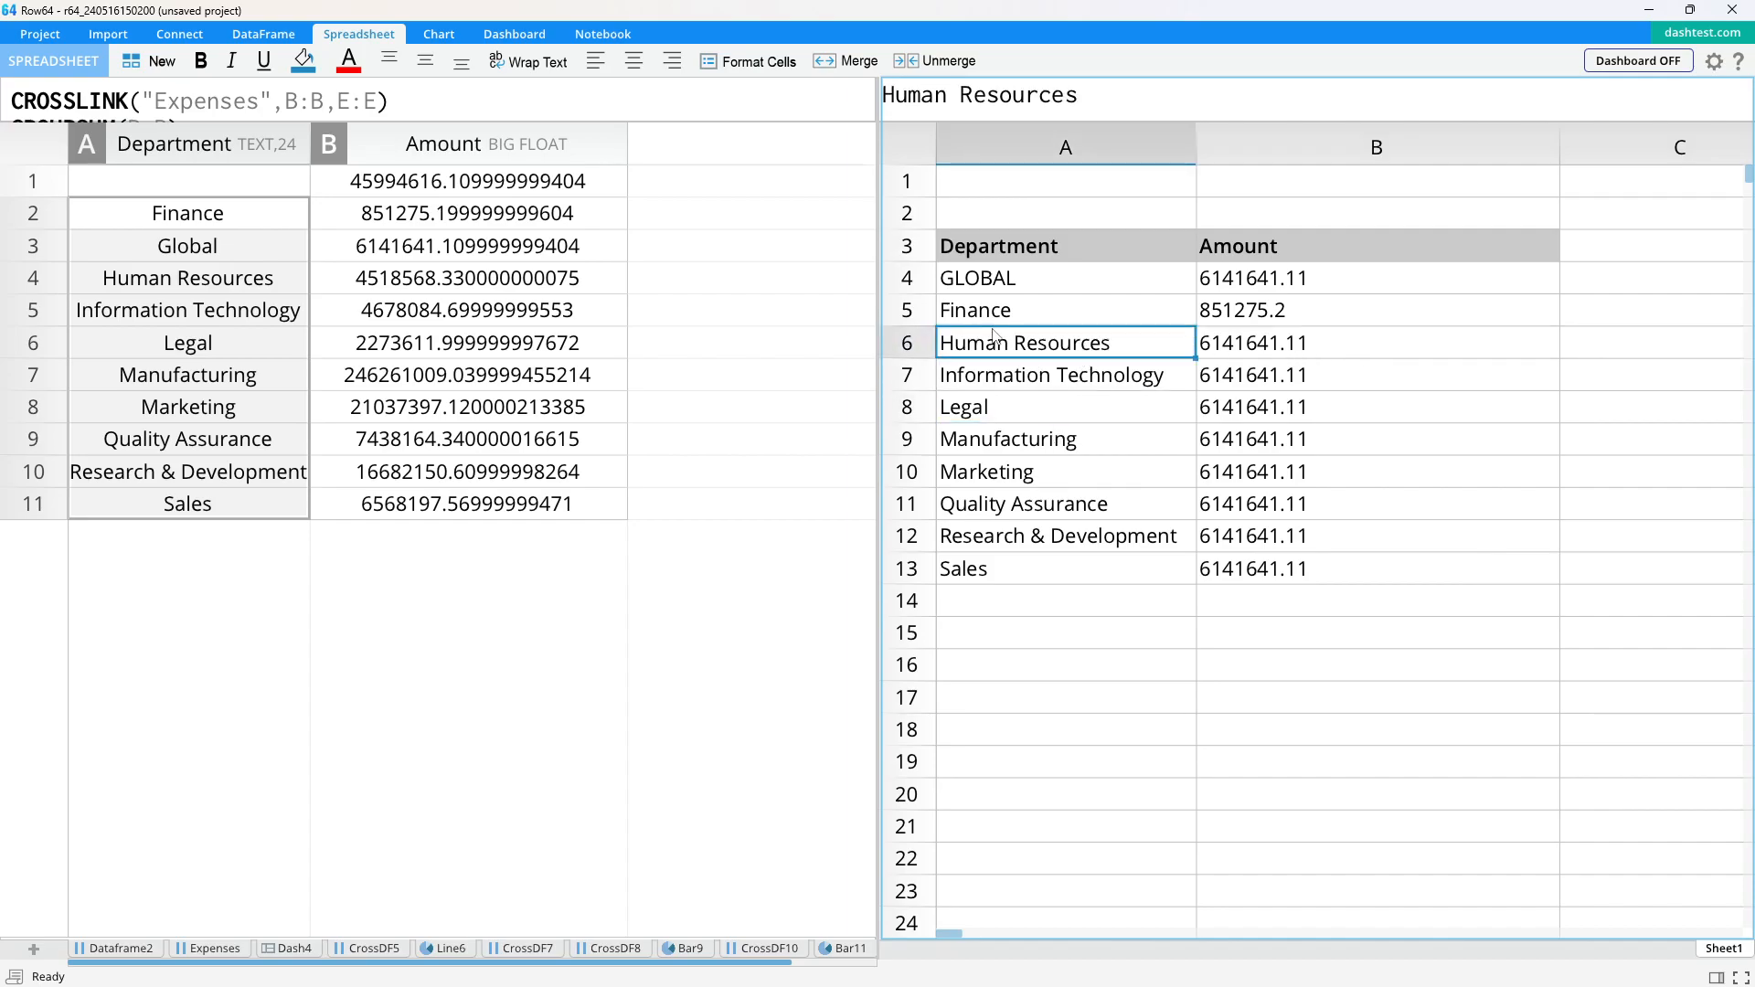
pyautogui.click(1106, 394)
pyautogui.click(1113, 350)
pyautogui.click(1267, 359)
pyautogui.moveTo(1262, 101); pyautogui.dragTo(1182, 97)
pyautogui.write('Human Resources')
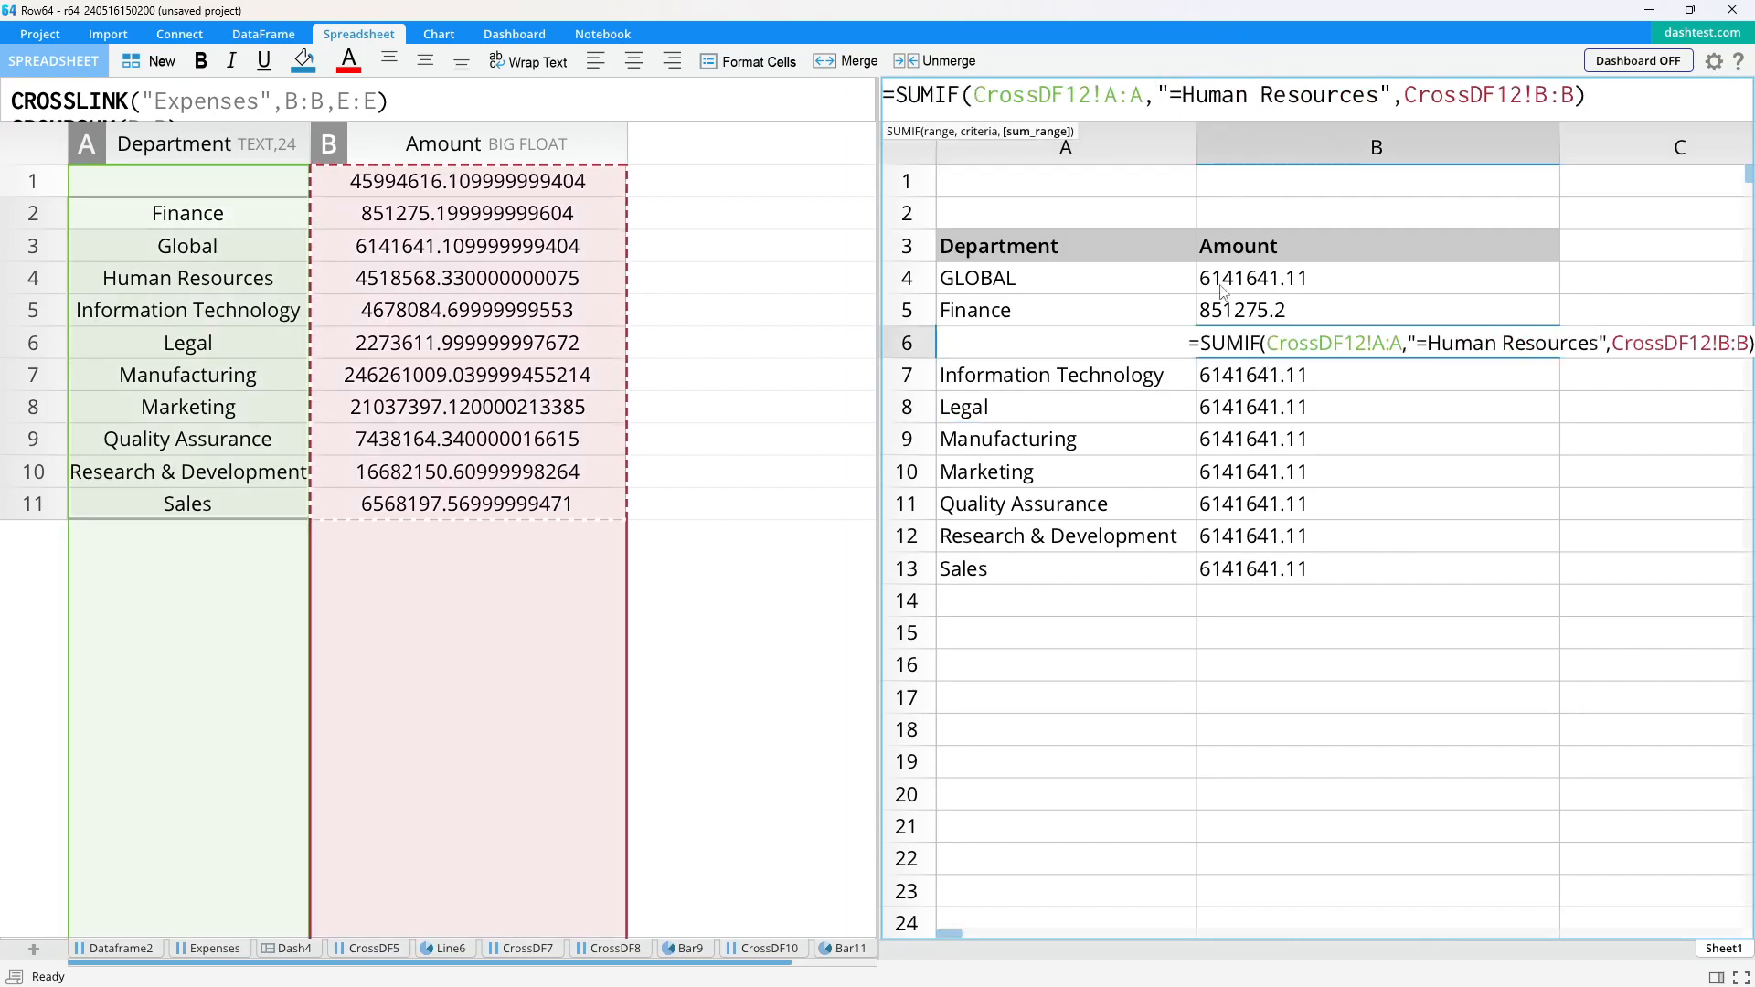
pyautogui.press('Return')
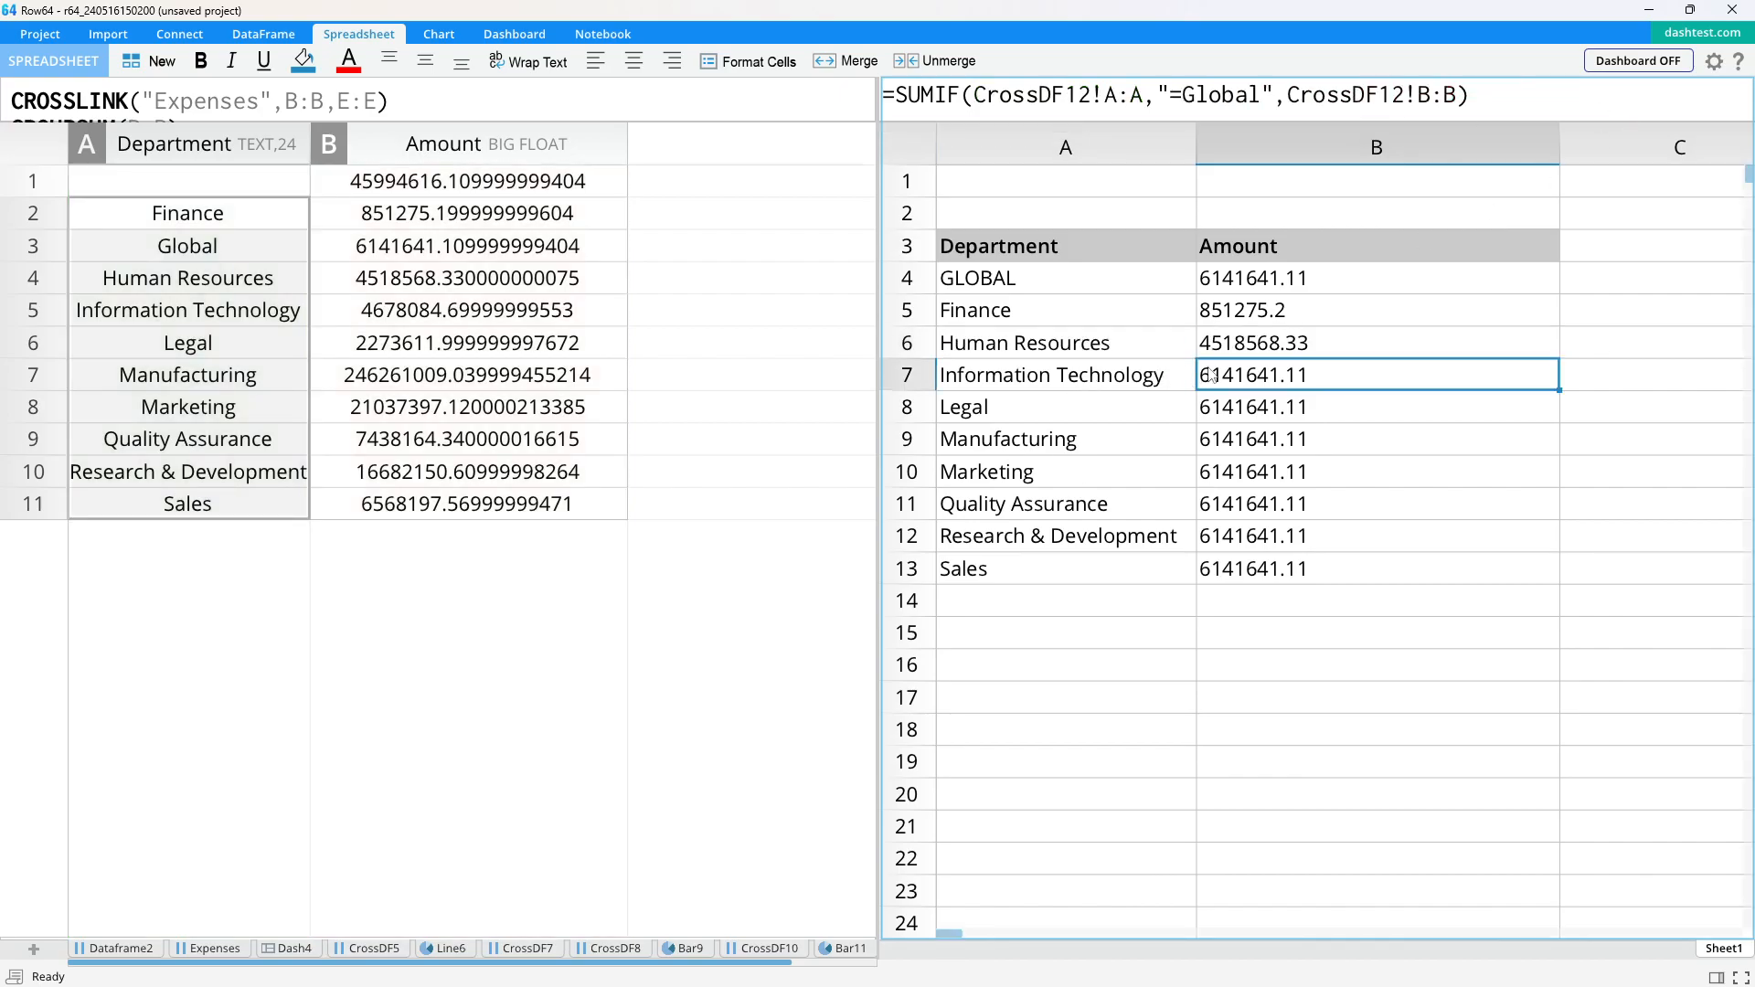
# - Copy the department name from A7 and set the SUMIF criterion in B7 to "=Information Technology"
pyautogui.click(1145, 376)
pyautogui.doubleClick(1177, 376)
pyautogui.moveTo(1177, 376); pyautogui.dragTo(941, 376)
pyautogui.hotkey('ctrl', 'c')
pyautogui.click(1301, 496)
pyautogui.click(1300, 375)
pyautogui.moveTo(1261, 98); pyautogui.dragTo(1184, 99)
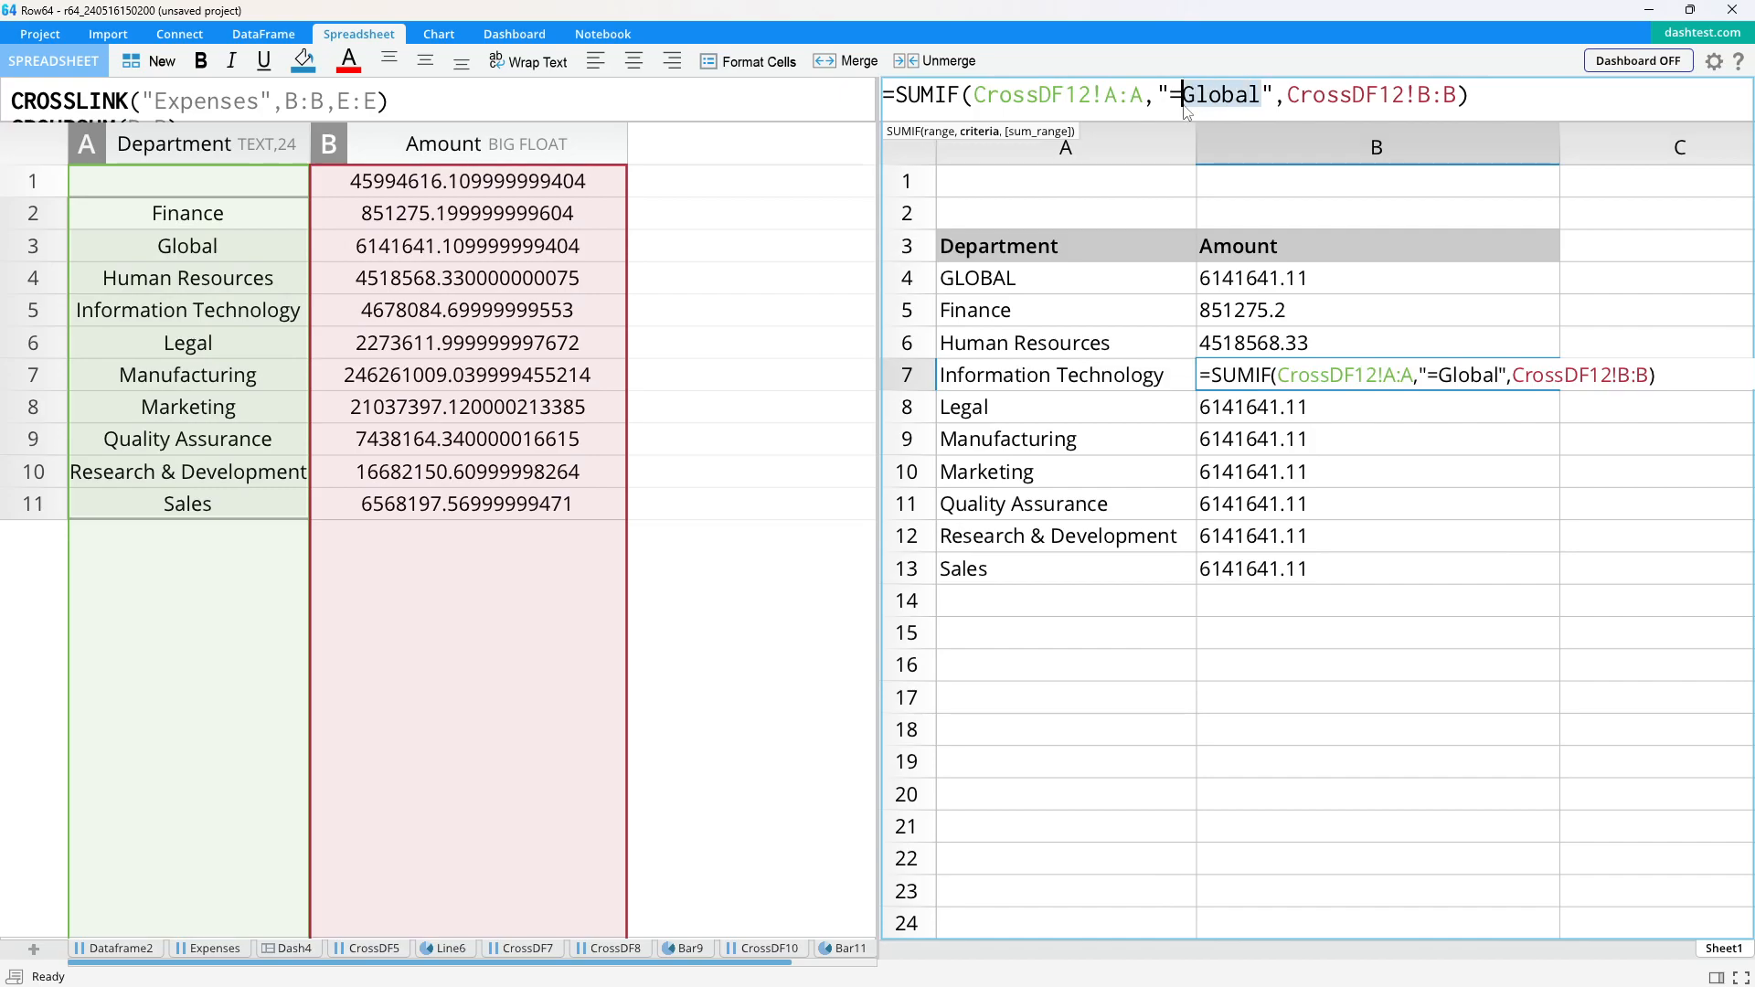
pyautogui.hotkey('ctrl', 'v')
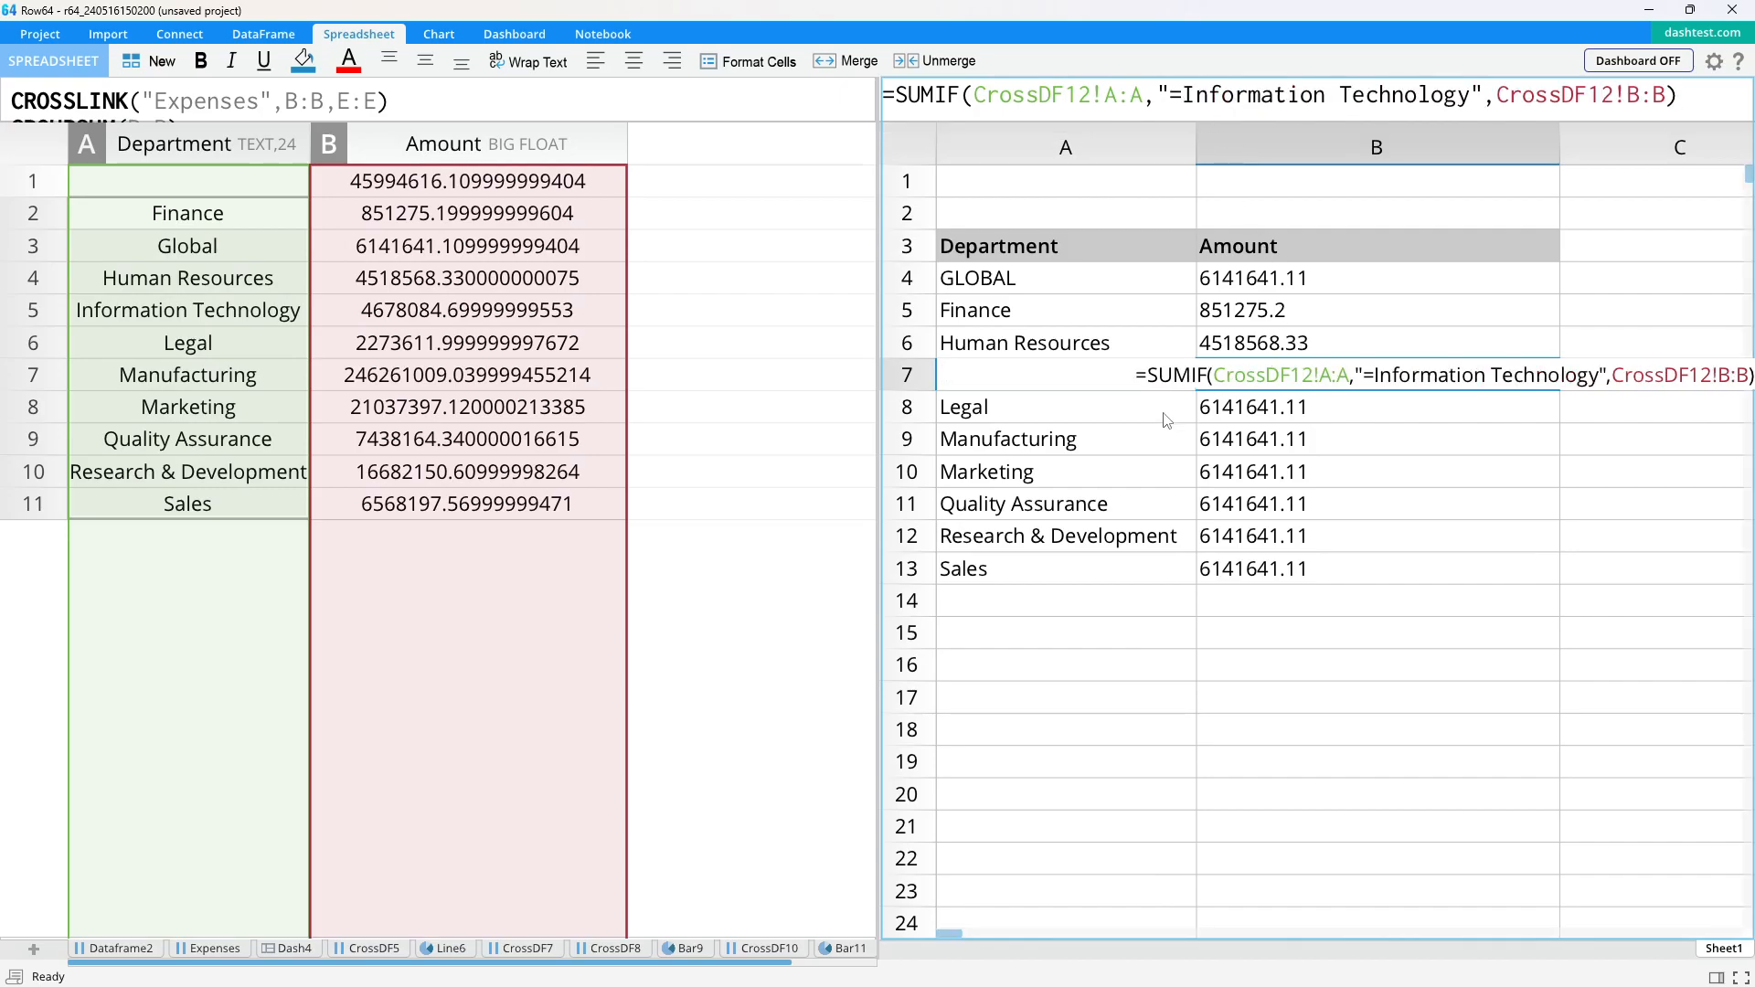
pyautogui.press('Return')
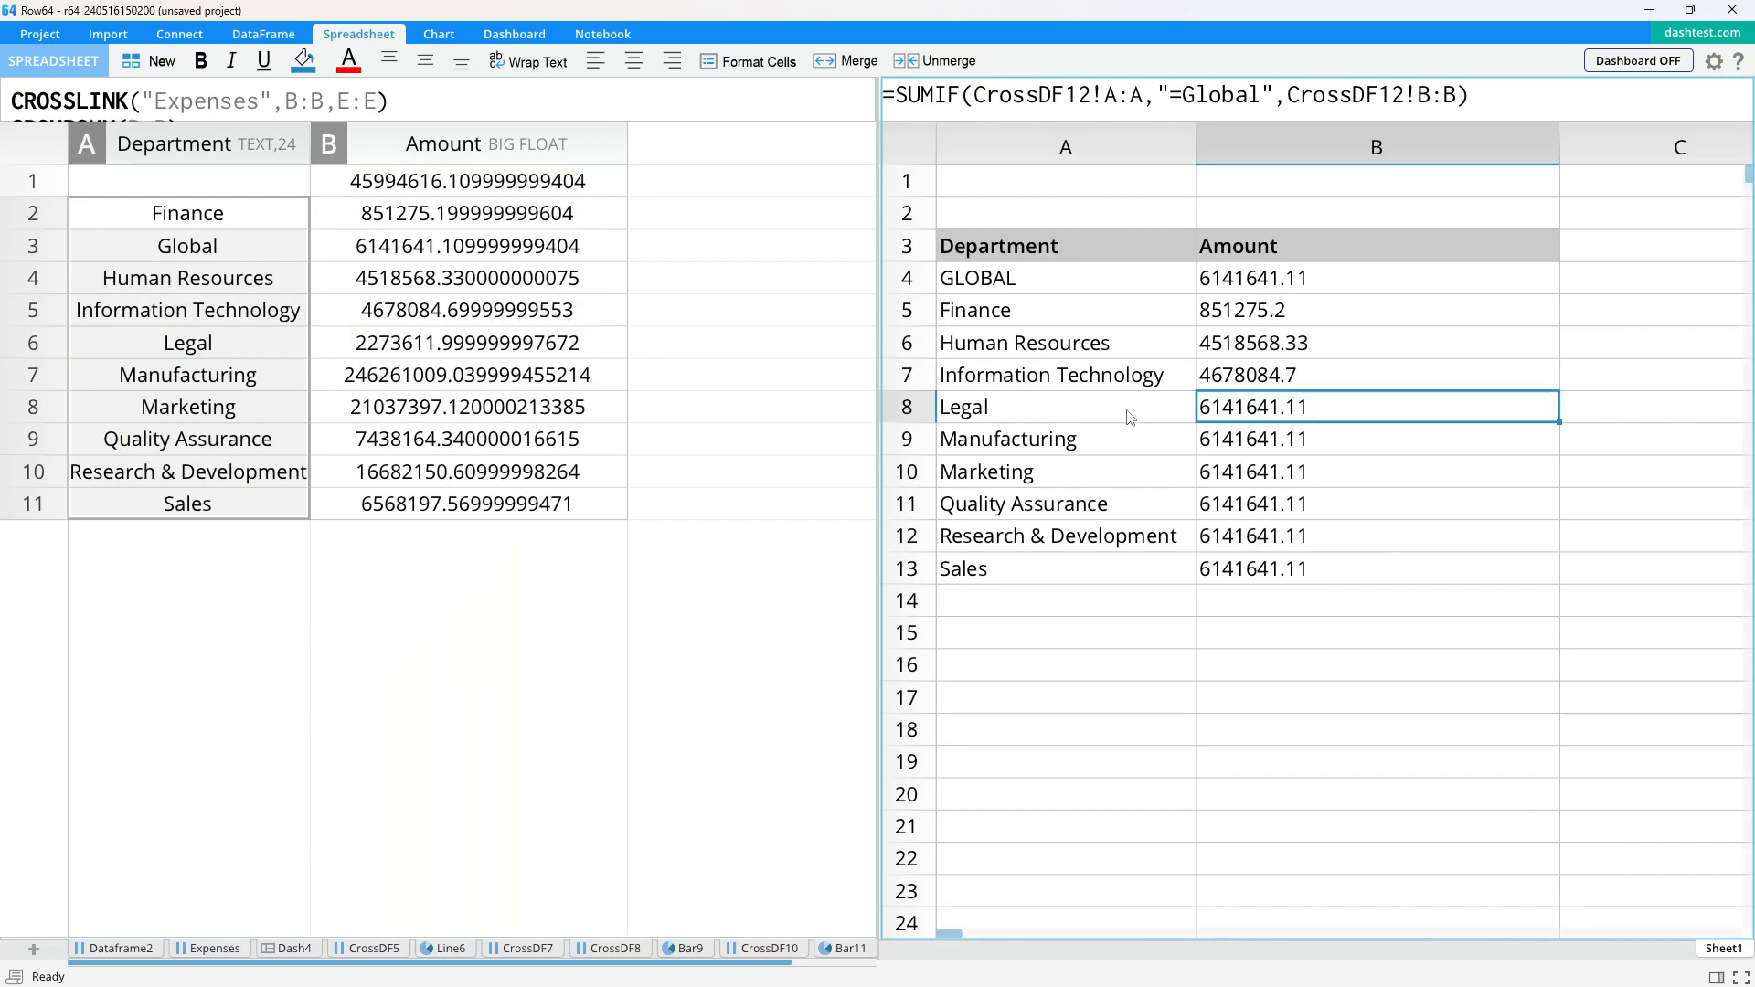
# - Change the SUMIF criterion in B8 to "=Legal"
pyautogui.click(1088, 407)
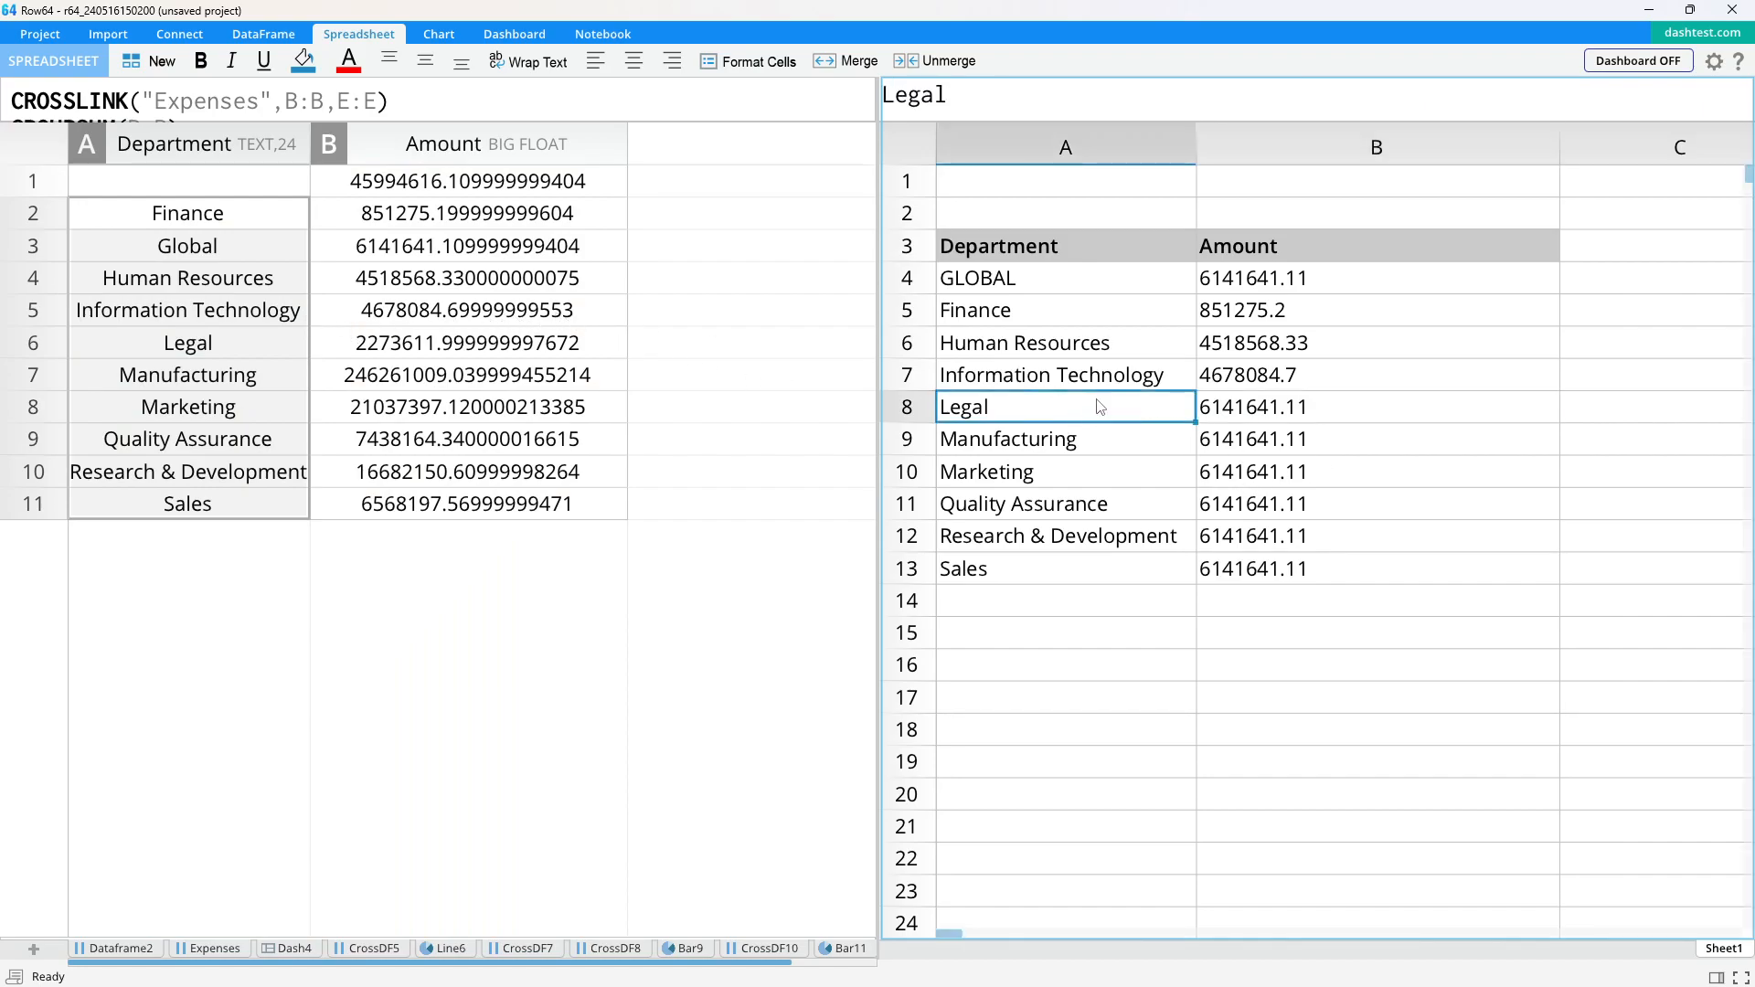
pyautogui.click(1243, 409)
pyautogui.moveTo(1262, 97); pyautogui.dragTo(1185, 103)
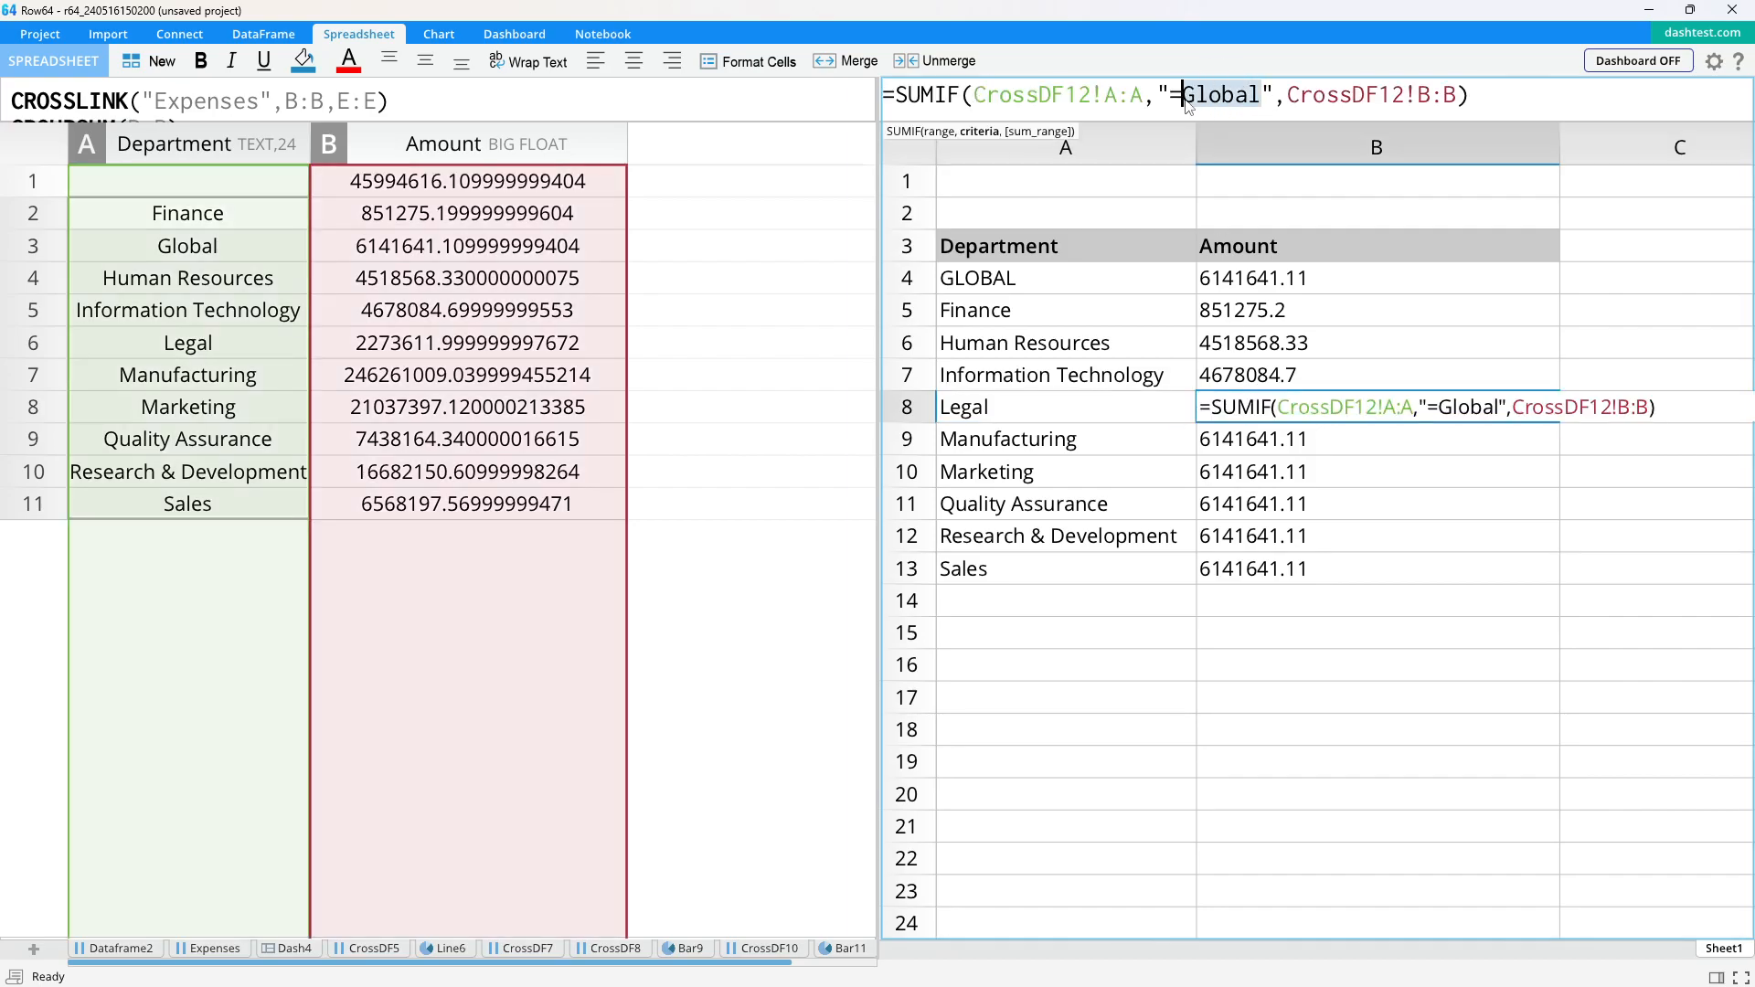
pyautogui.write('Legal')
pyautogui.click(1514, 98)
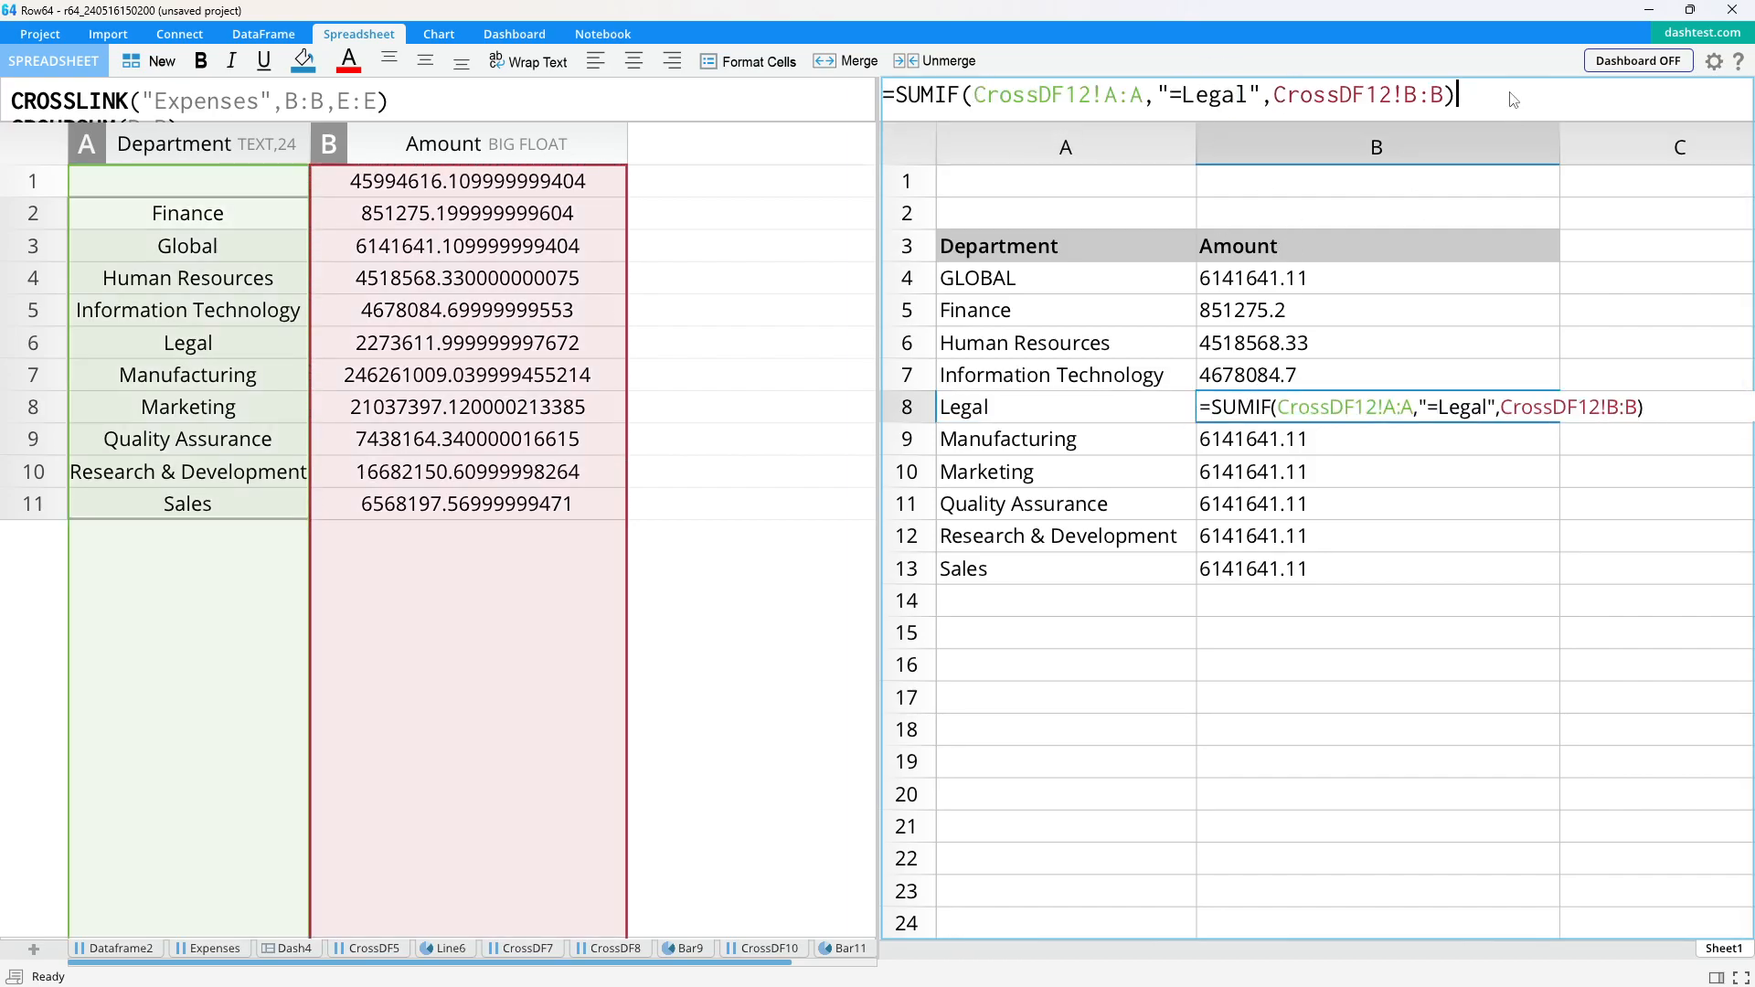
pyautogui.press('Return')
# - Copy the department name from A9 and set the SUMIF criterion in B9 to "=Manufacturing"
pyautogui.doubleClick(1060, 447)
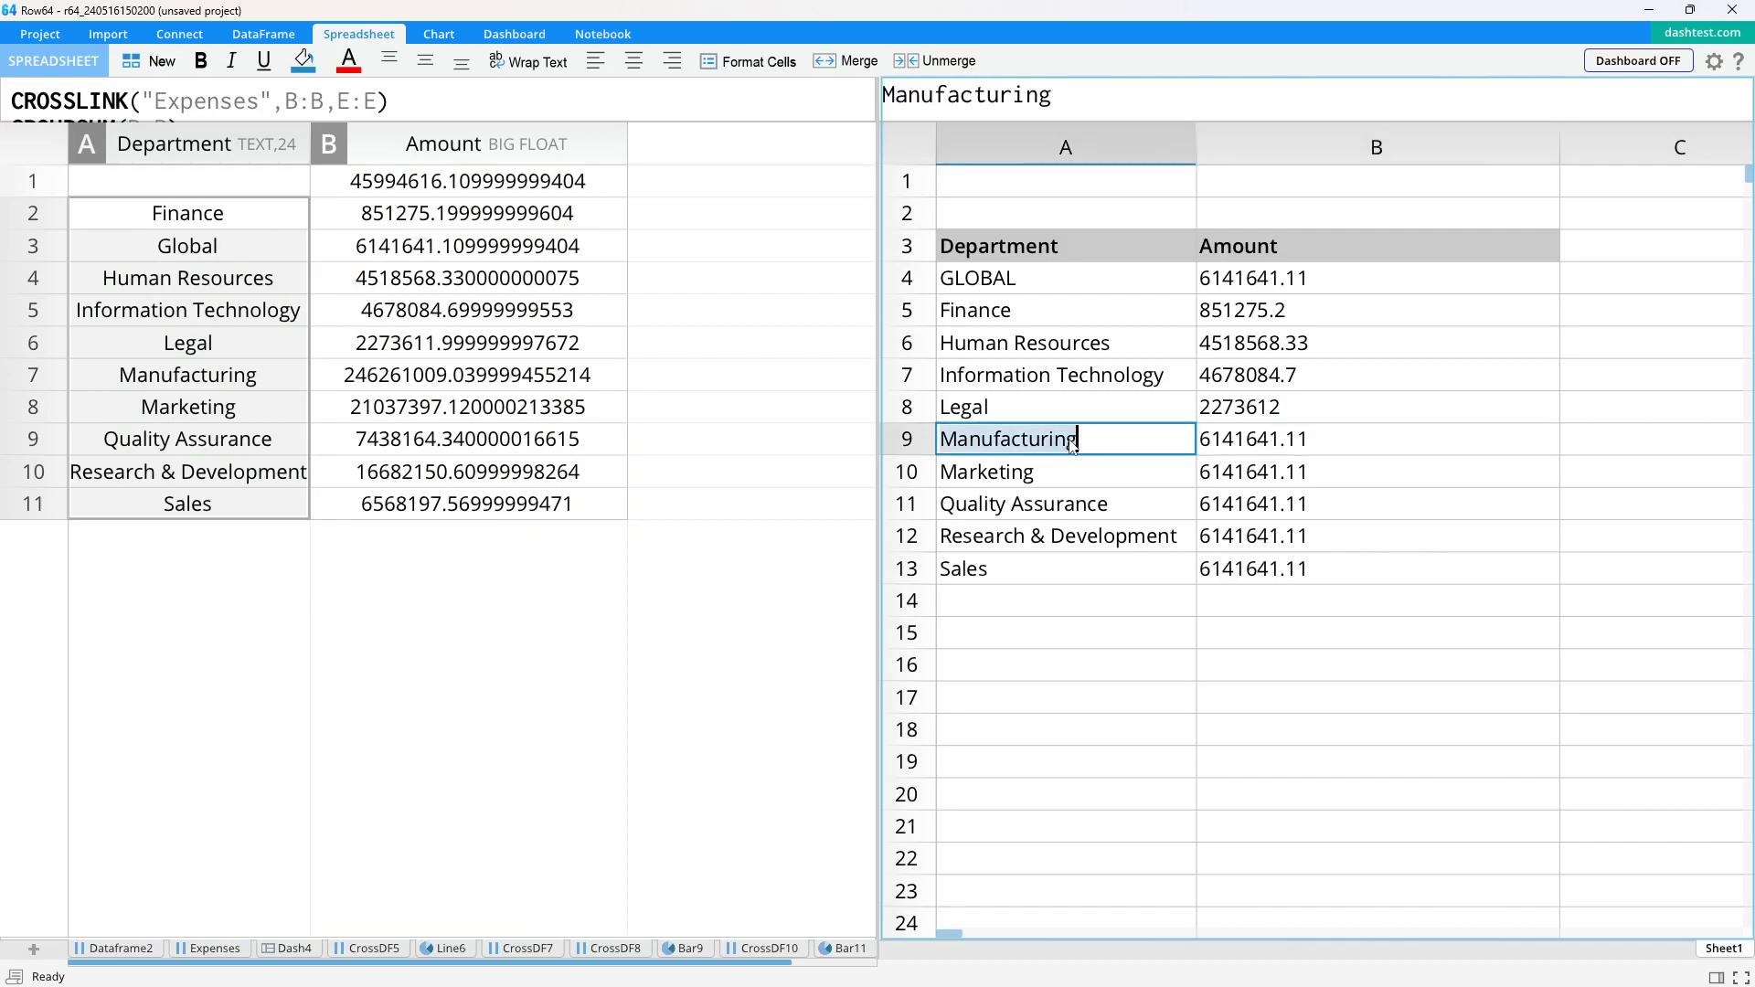
pyautogui.moveTo(1079, 444); pyautogui.dragTo(929, 447)
pyautogui.hotkey('ctrl', 'c')
pyautogui.click(1244, 440)
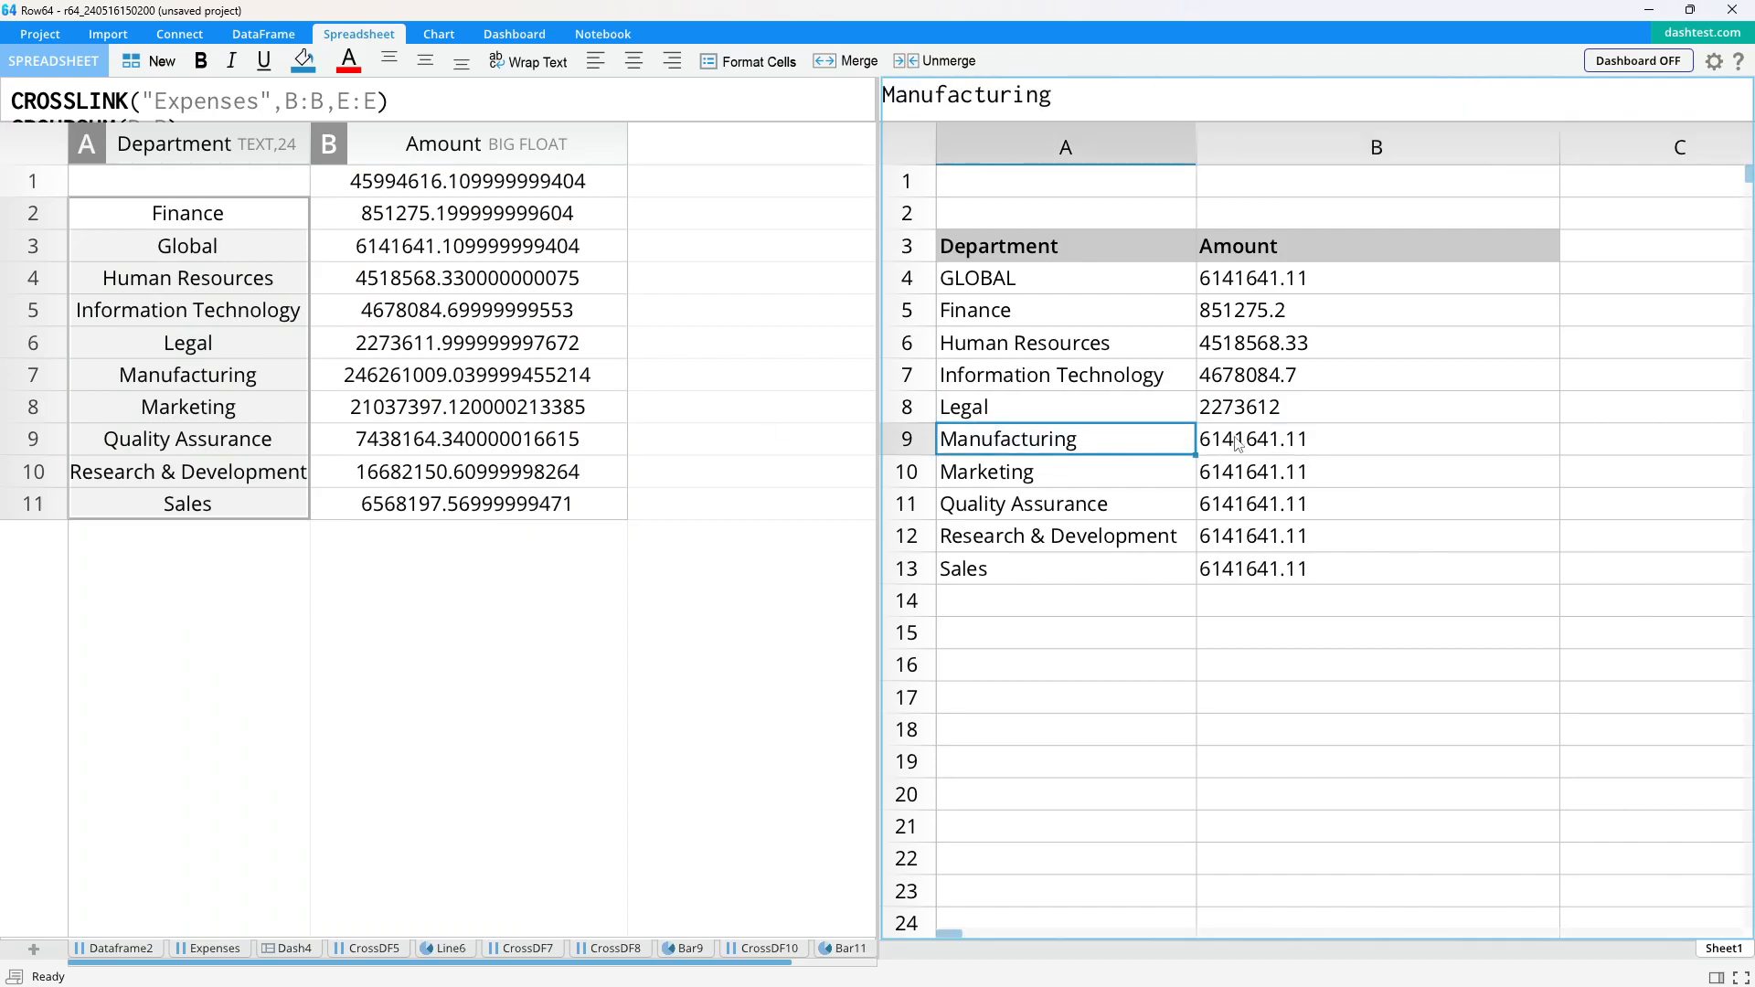
pyautogui.moveTo(1265, 97); pyautogui.dragTo(1189, 99)
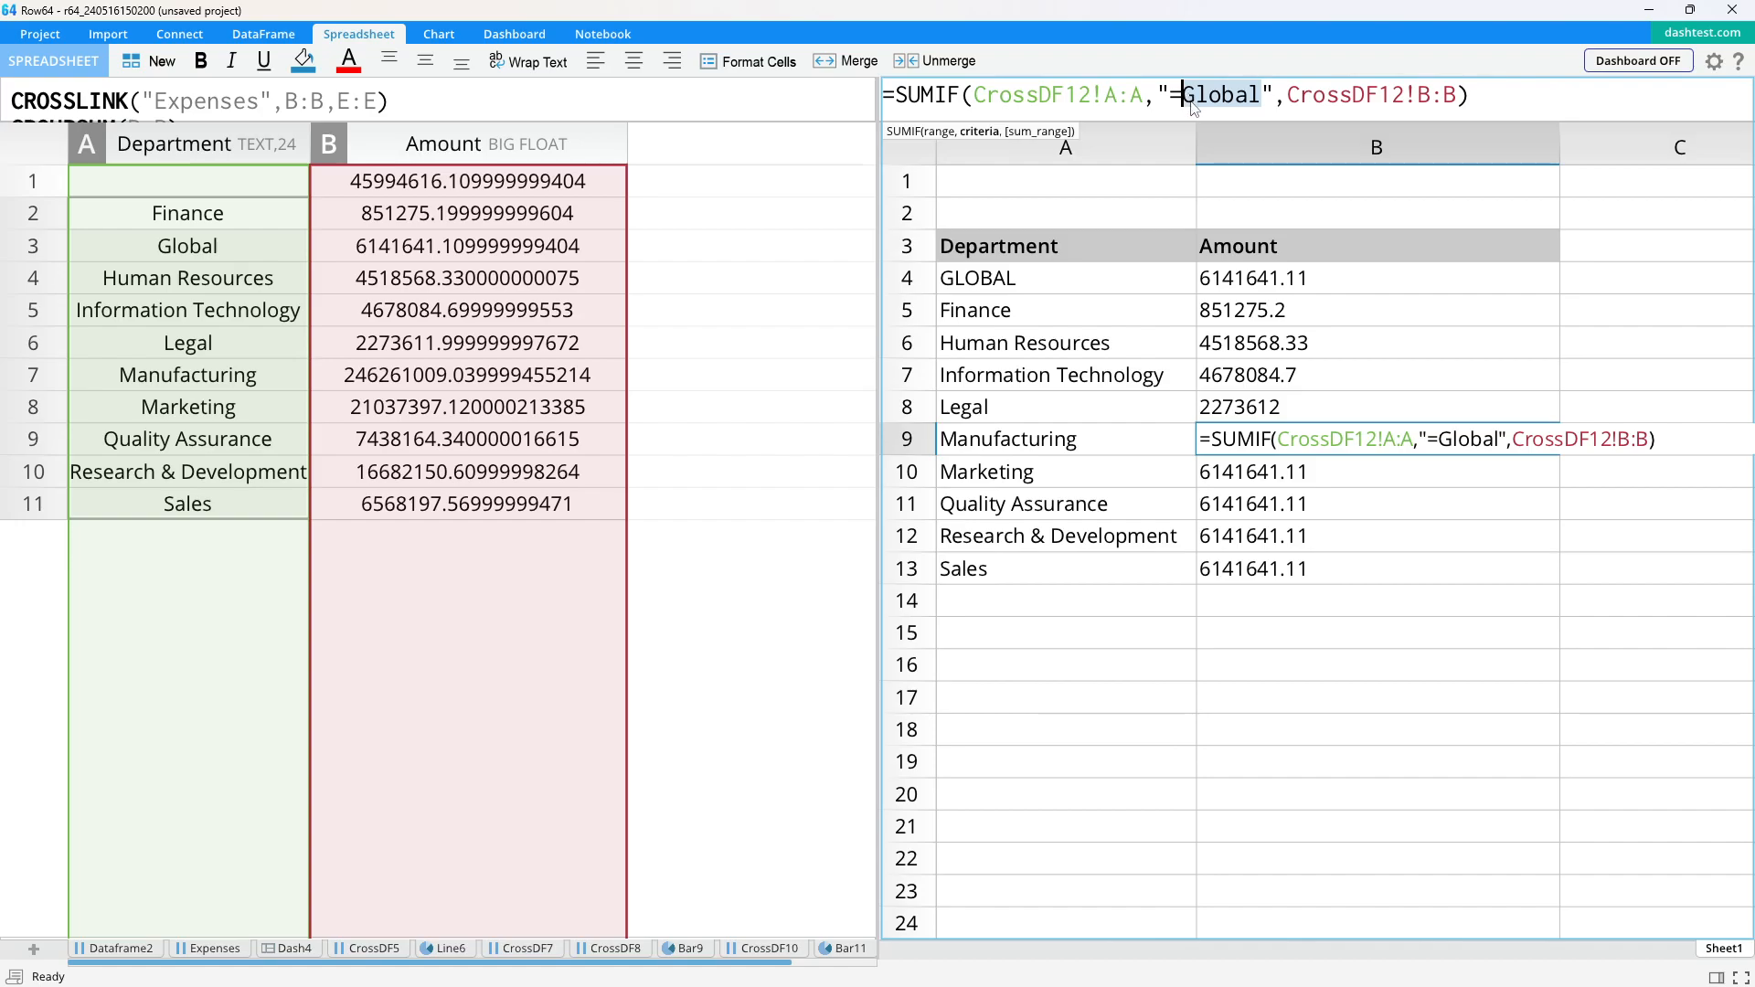
pyautogui.hotkey('ctrl', 'v')
pyautogui.click(1588, 97)
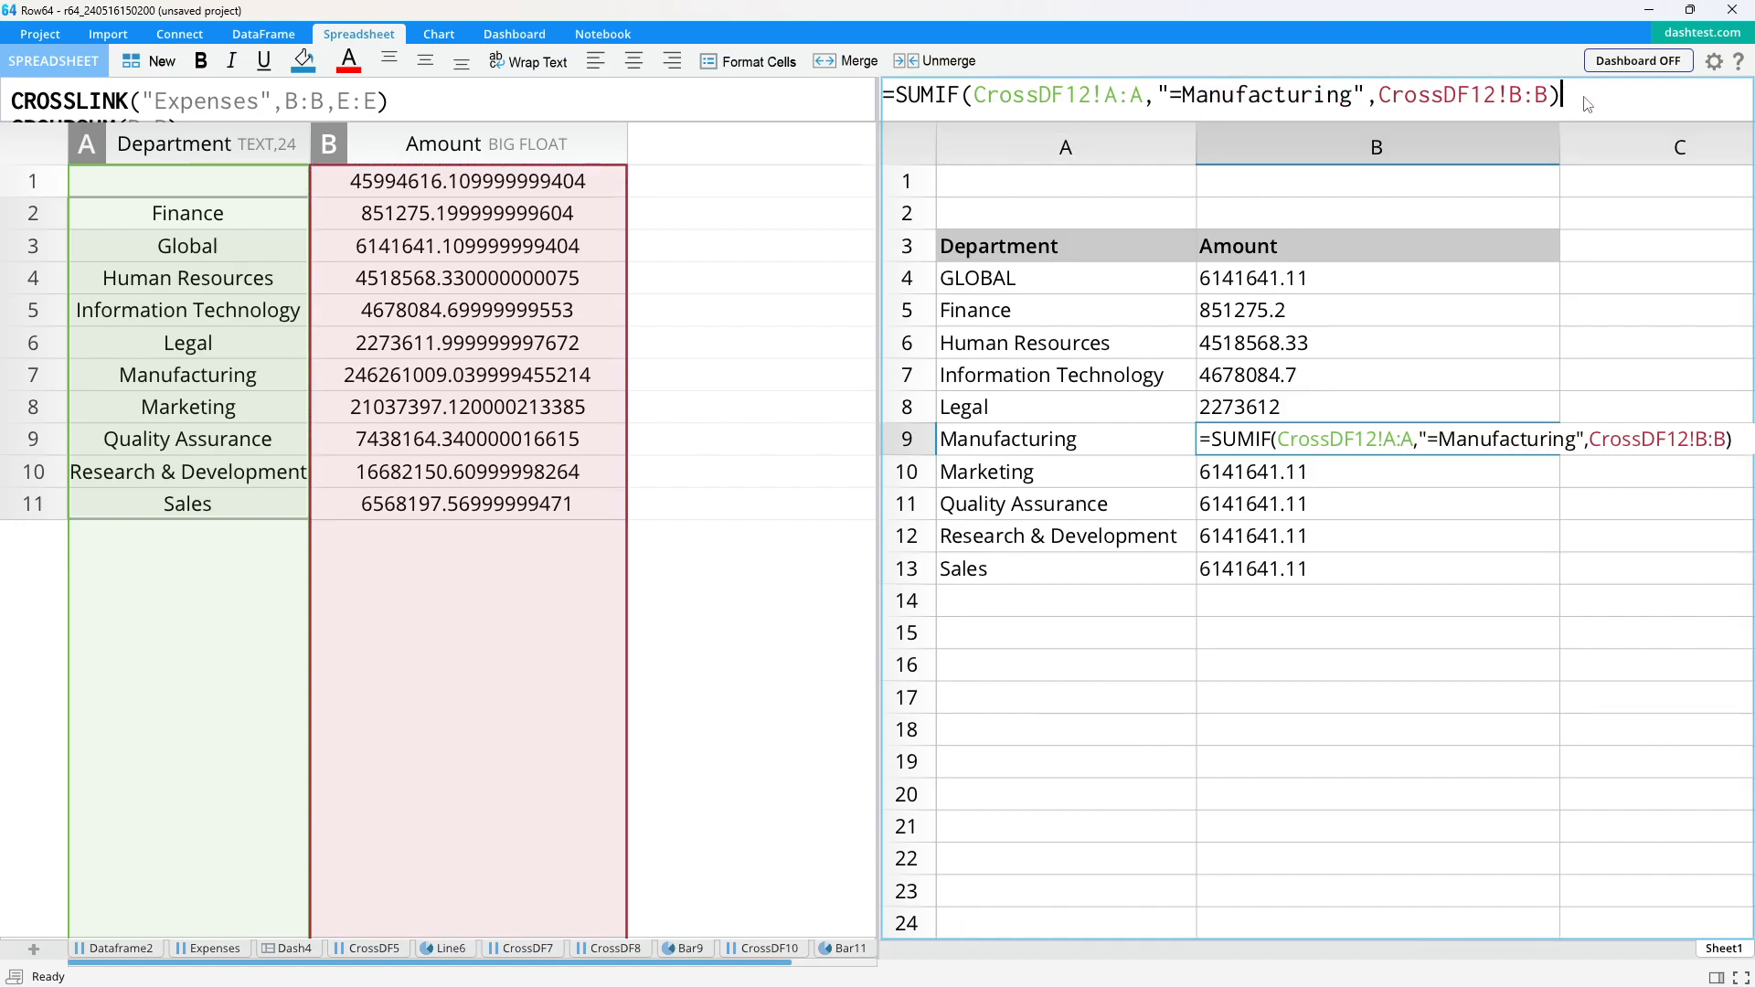
pyautogui.click(1225, 471)
# - Change the SUMIF criterion in B10 to "=Marketing"
pyautogui.click(1115, 484)
pyautogui.click(1264, 475)
pyautogui.click(1068, 482)
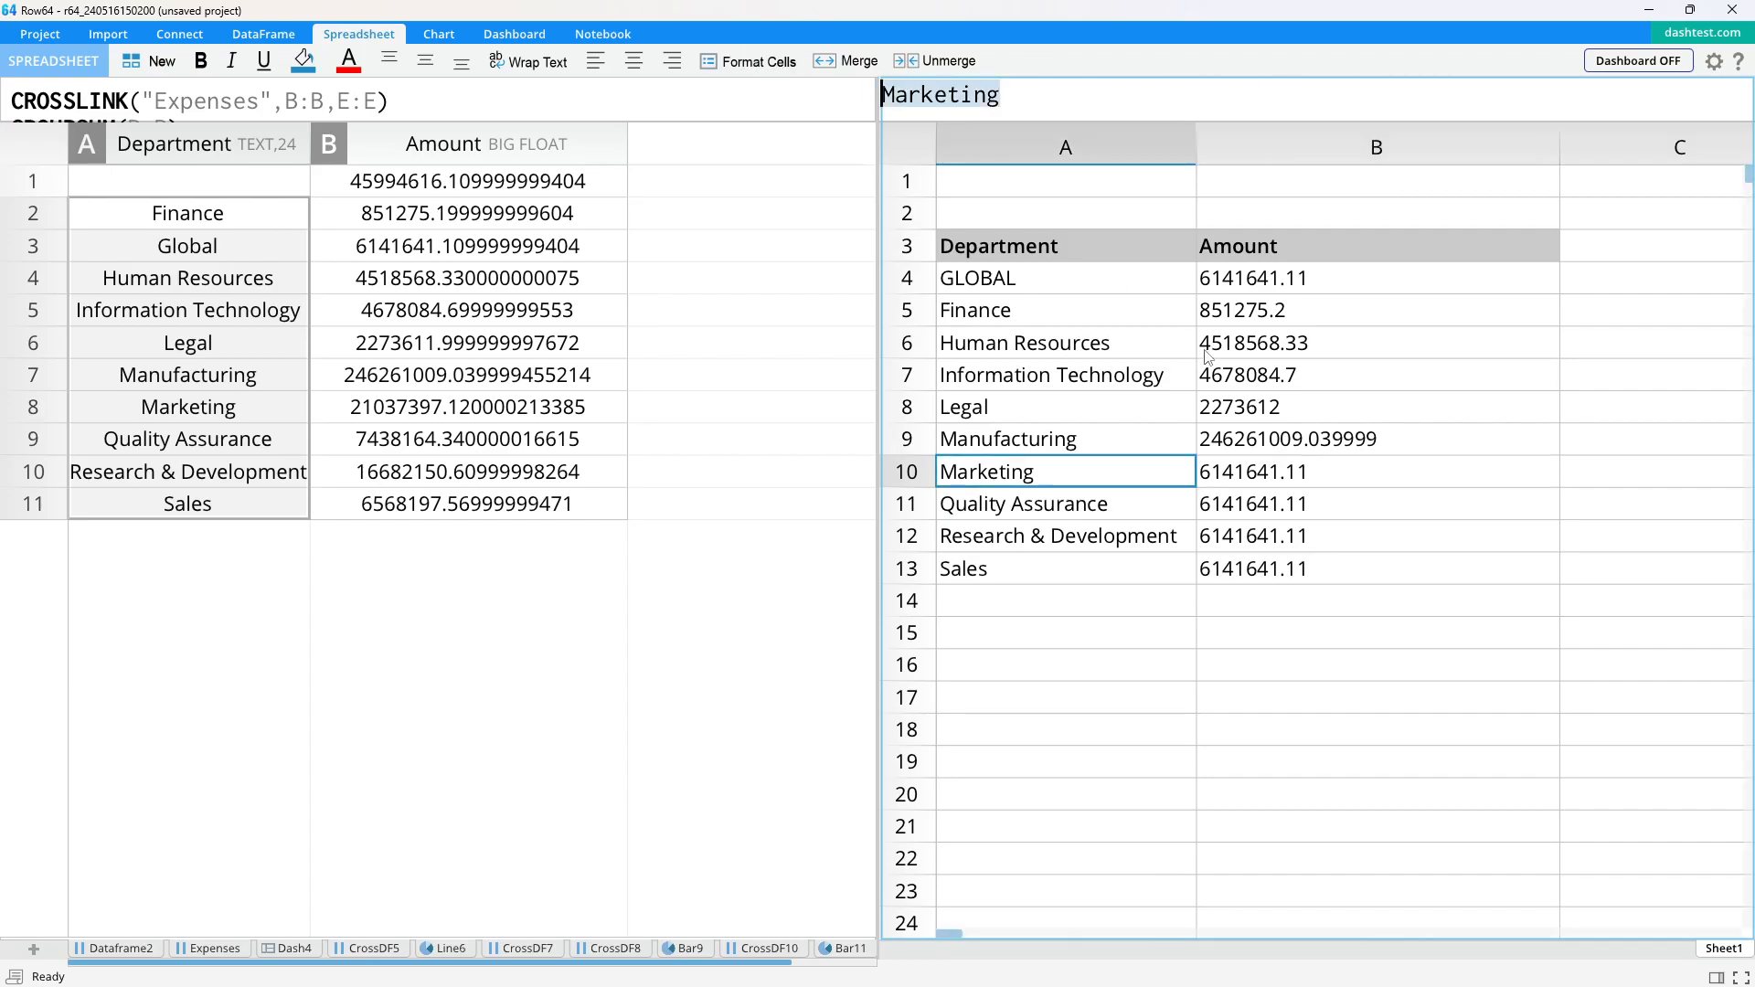
pyautogui.click(1266, 471)
pyautogui.doubleClick(1244, 96)
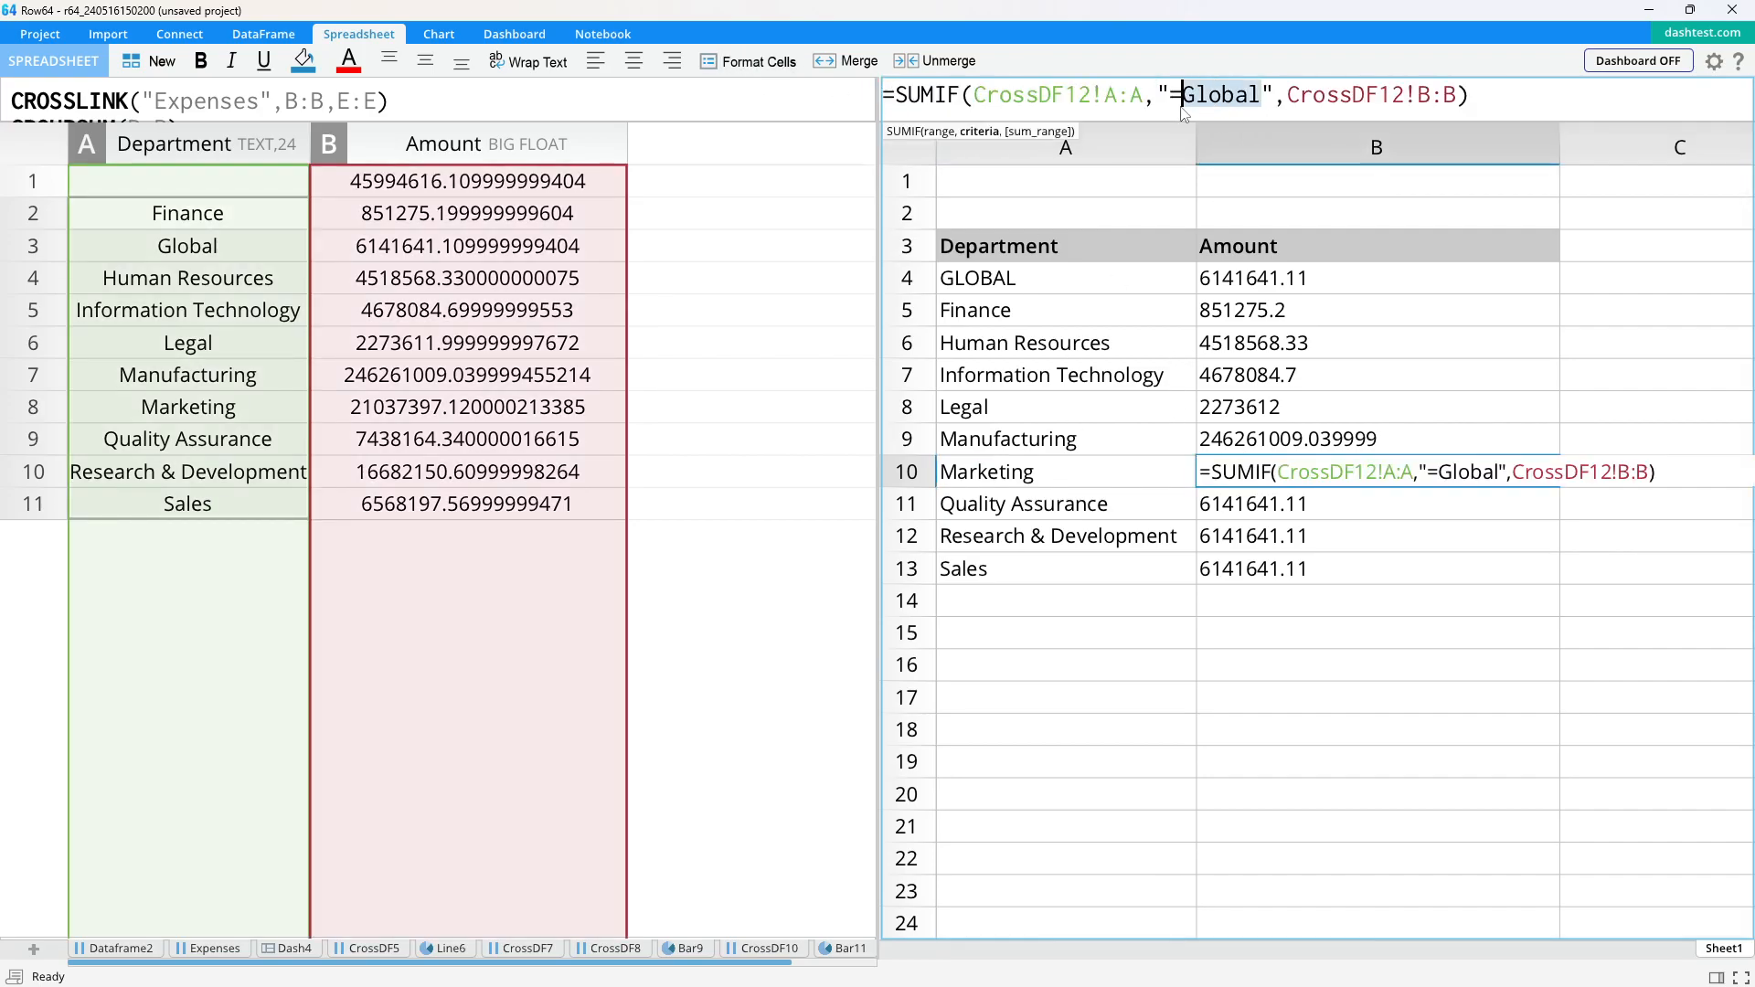
pyautogui.write('Marketing')
pyautogui.press('Return')
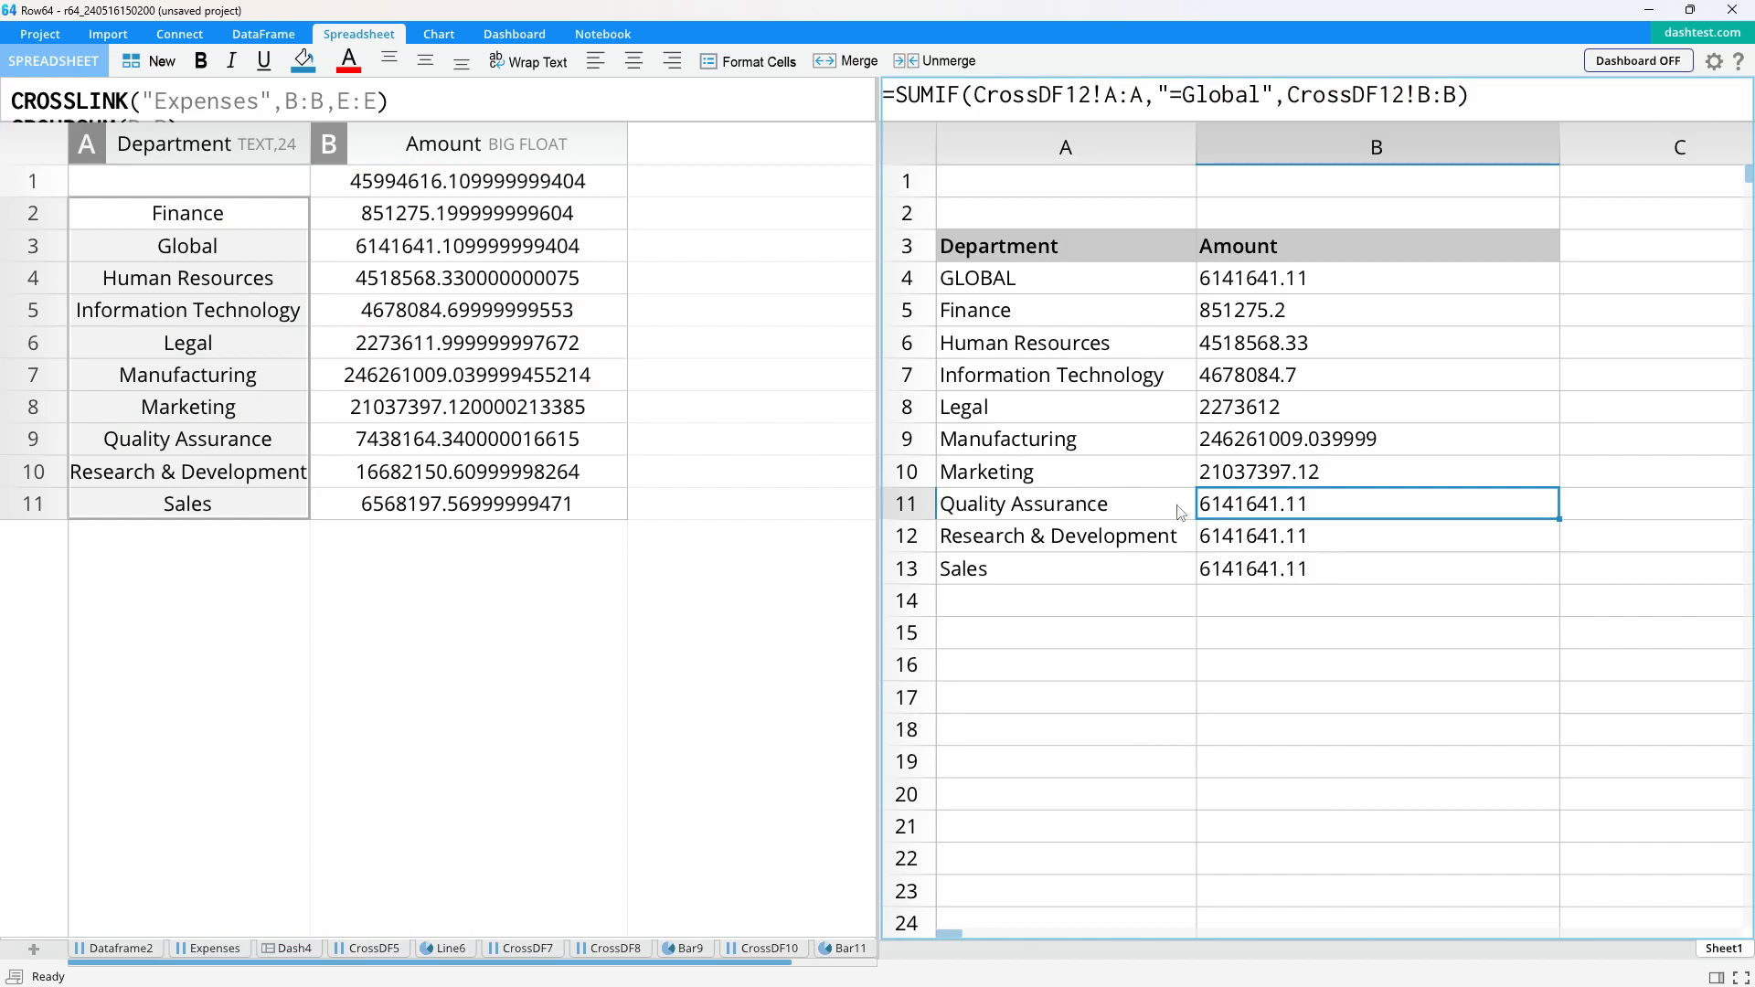
# - Change the SUMIF criterion in B11 to "=Quality Assurance"
pyautogui.doubleClick(1272, 505)
pyautogui.press('Escape')
pyautogui.click(1077, 503)
pyautogui.click(1278, 471)
pyautogui.click(1273, 495)
pyautogui.moveTo(1185, 97); pyautogui.dragTo(1262, 104)
pyautogui.write('Quality Assurance')
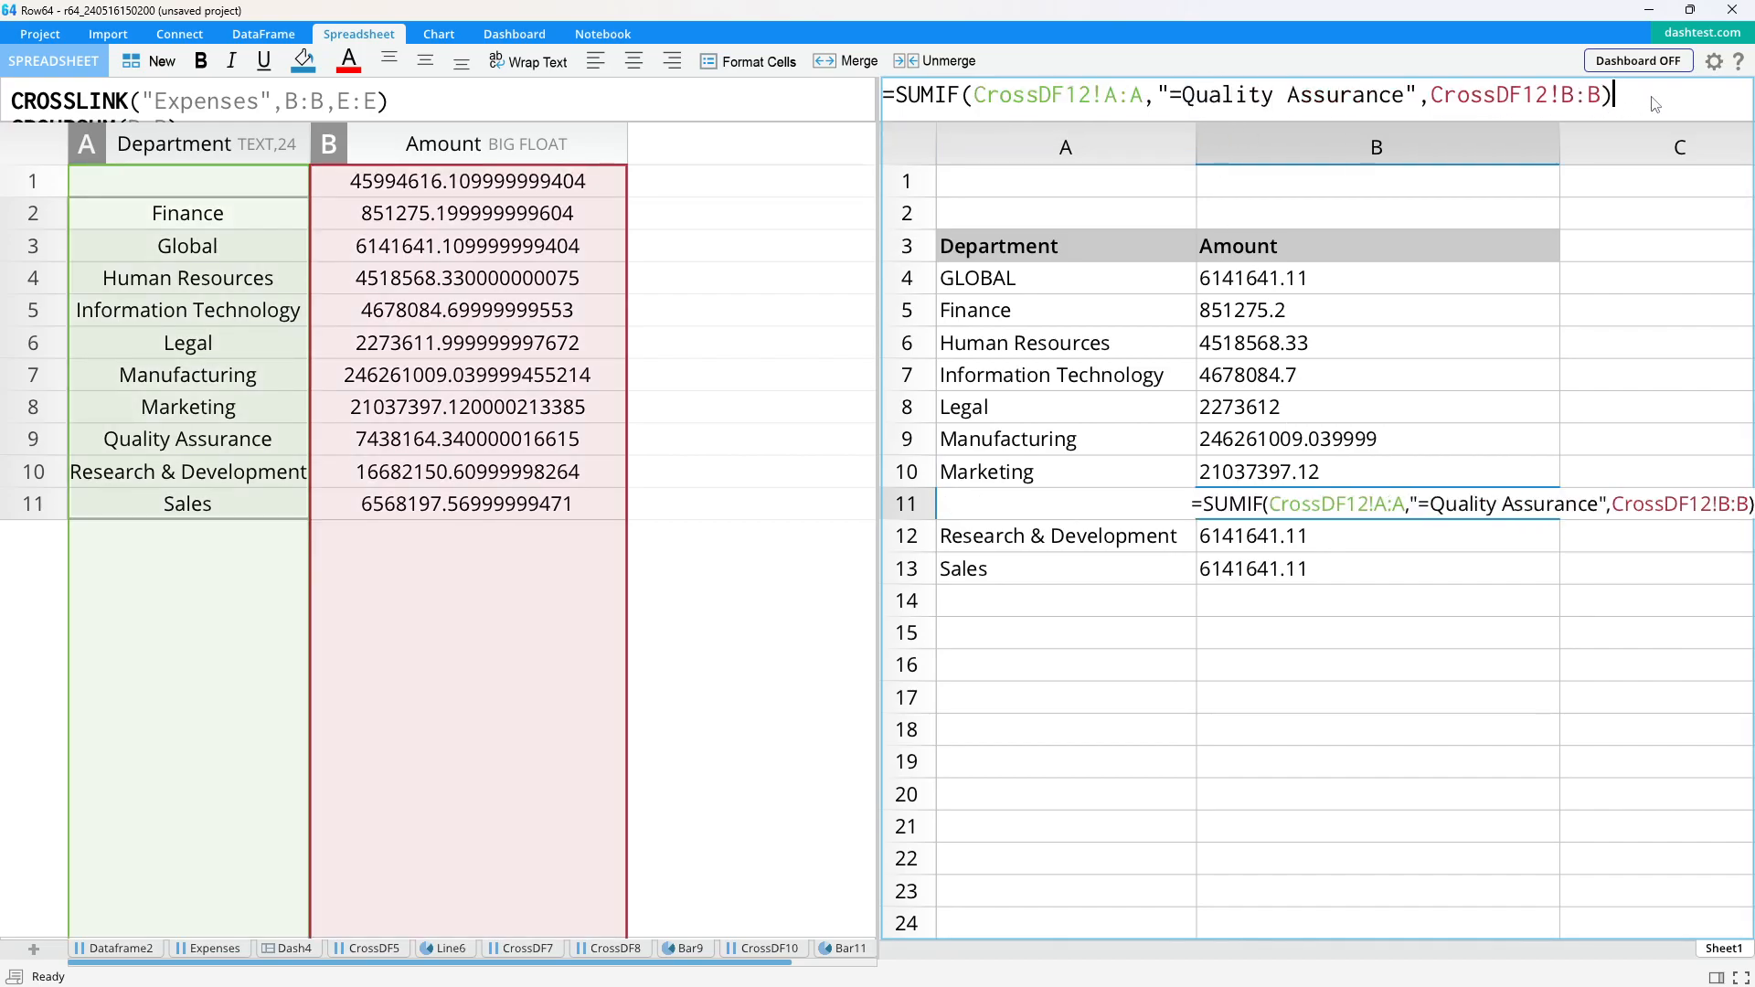
pyautogui.press('Return')
# - Copy the department name from A12 and set the SUMIF criterion in B12 to "=Research & Development"
pyautogui.click(1157, 539)
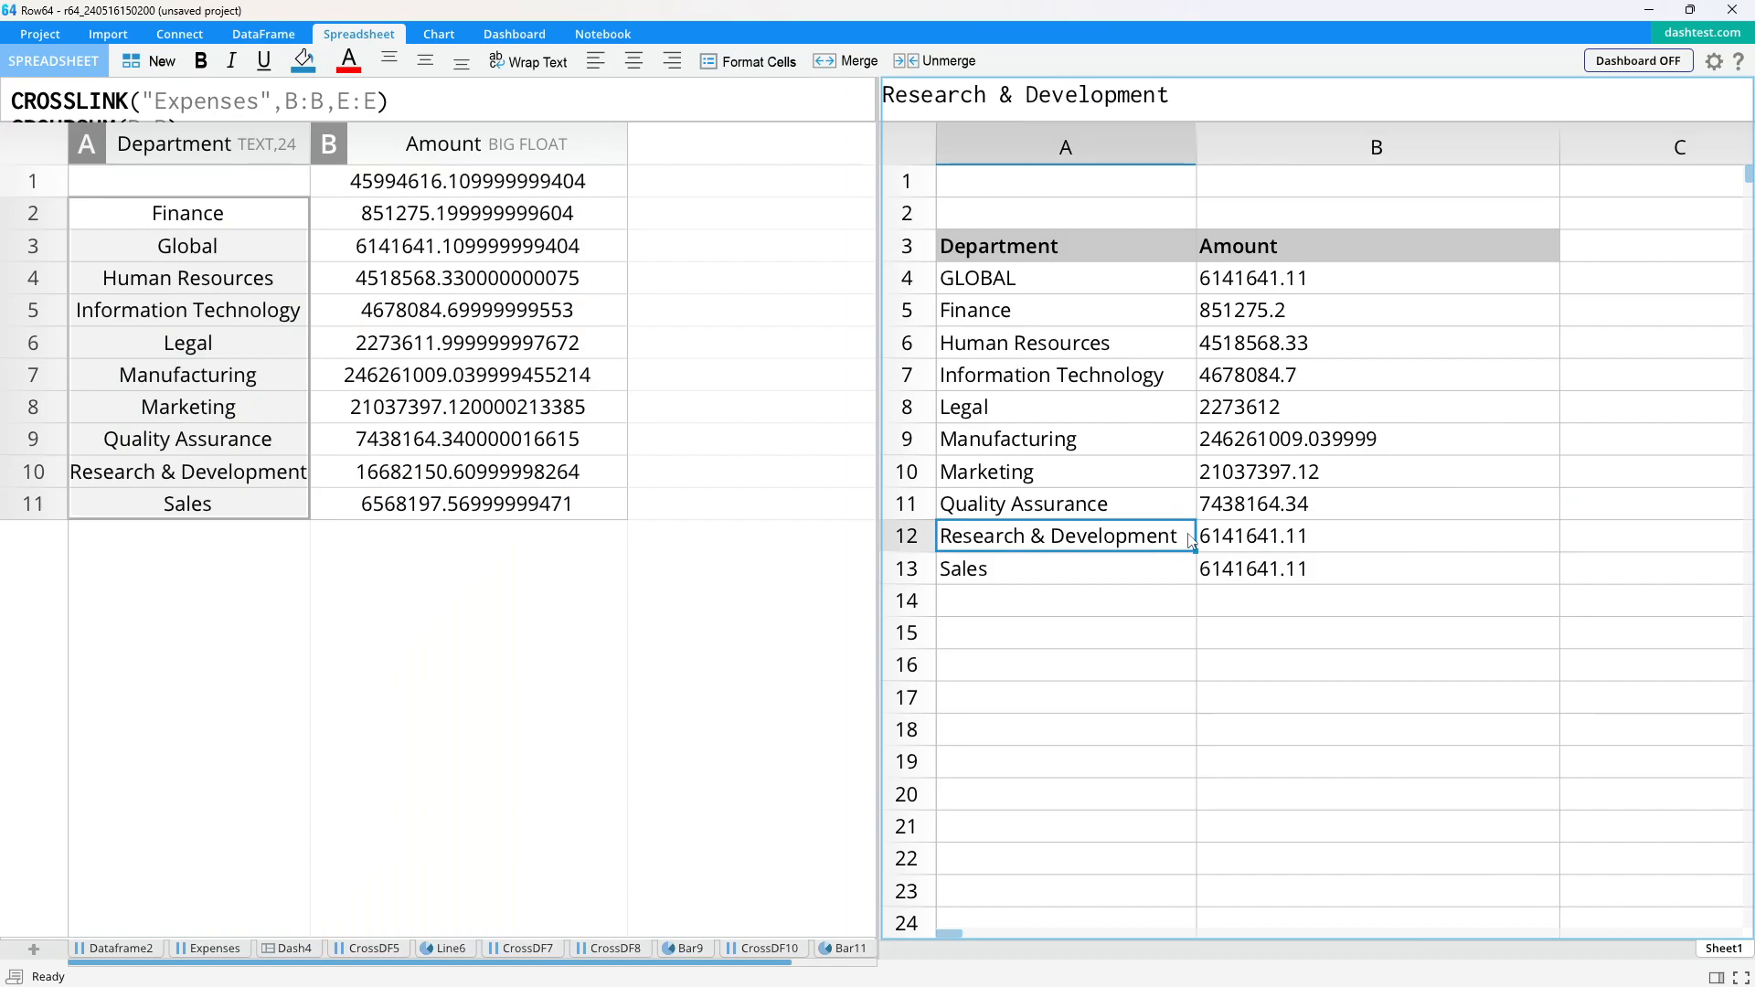
pyautogui.moveTo(1191, 540); pyautogui.dragTo(908, 546)
pyautogui.hotkey('ctrl', 'c')
pyautogui.click(1267, 520)
pyautogui.click(1266, 545)
pyautogui.moveTo(1263, 101); pyautogui.dragTo(1187, 98)
pyautogui.hotkey('ctrl', 'v')
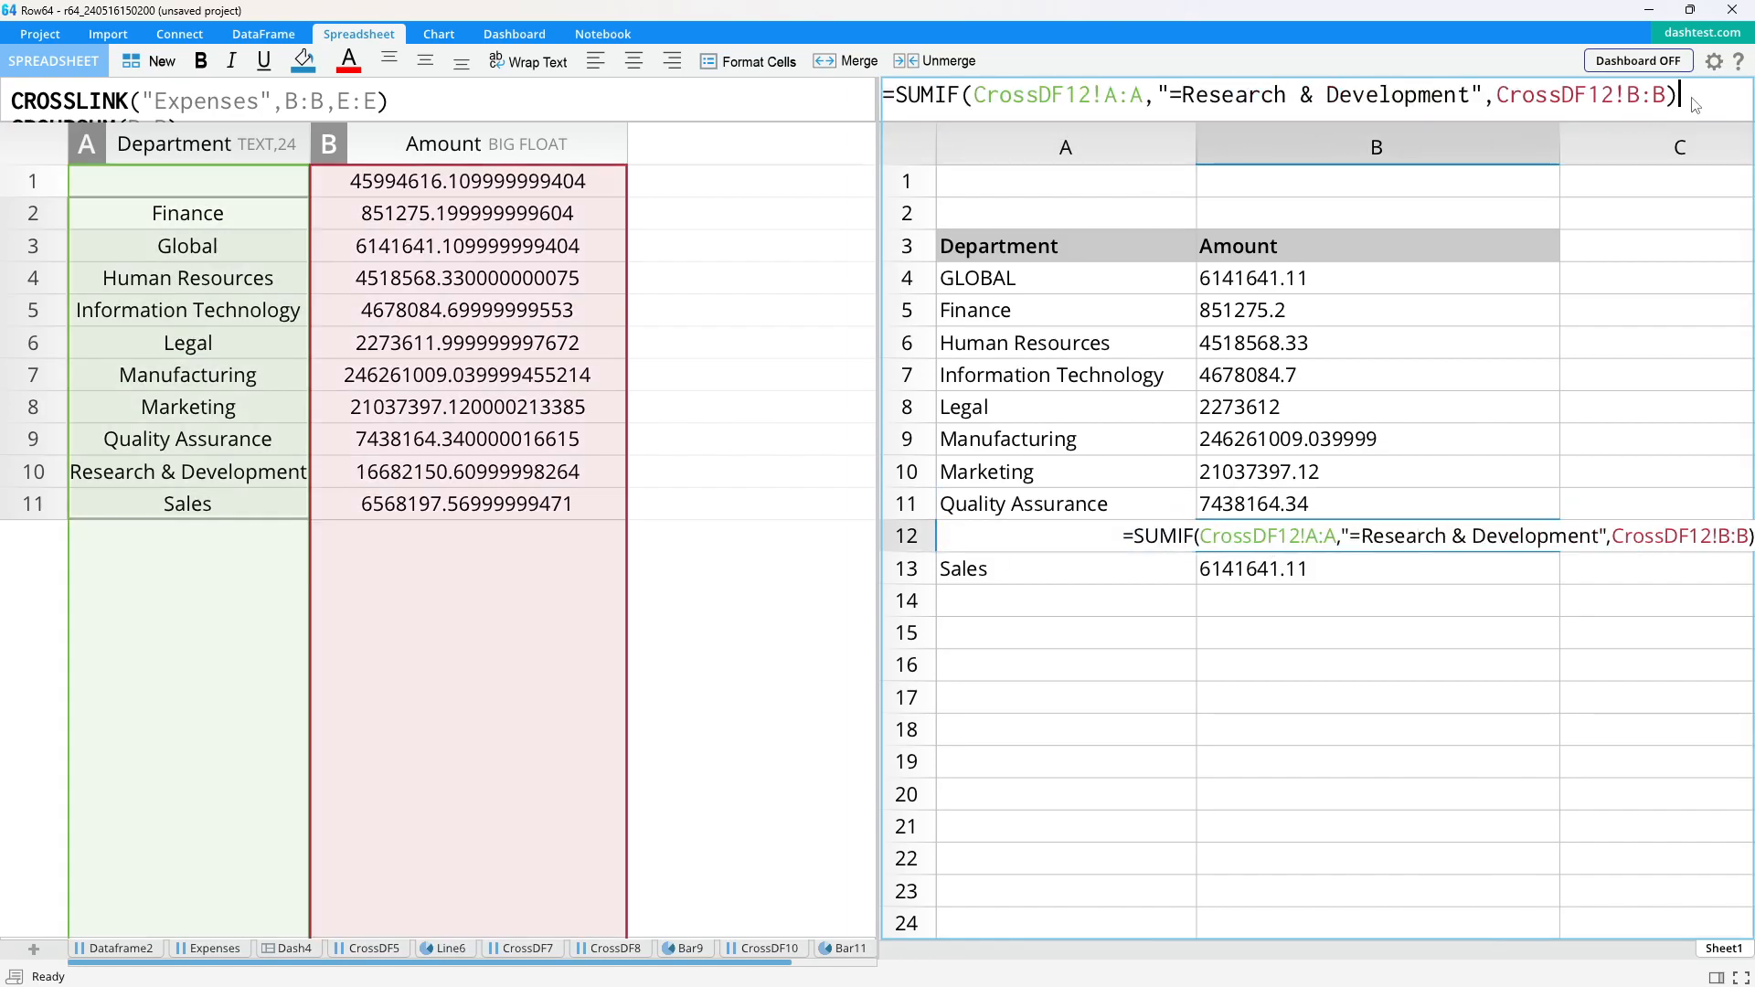
pyautogui.press('Return')
# - Copy the department name from A13 and set the SUMIF criterion in B13 to "=Sales"
pyautogui.doubleClick(1070, 563)
pyautogui.moveTo(1030, 575); pyautogui.dragTo(945, 580)
pyautogui.hotkey('ctrl', 'c')
pyautogui.click(991, 597)
pyautogui.click(1284, 565)
pyautogui.moveTo(1263, 98); pyautogui.dragTo(1192, 108)
pyautogui.hotkey('ctrl', 'v')
pyautogui.press('Return')
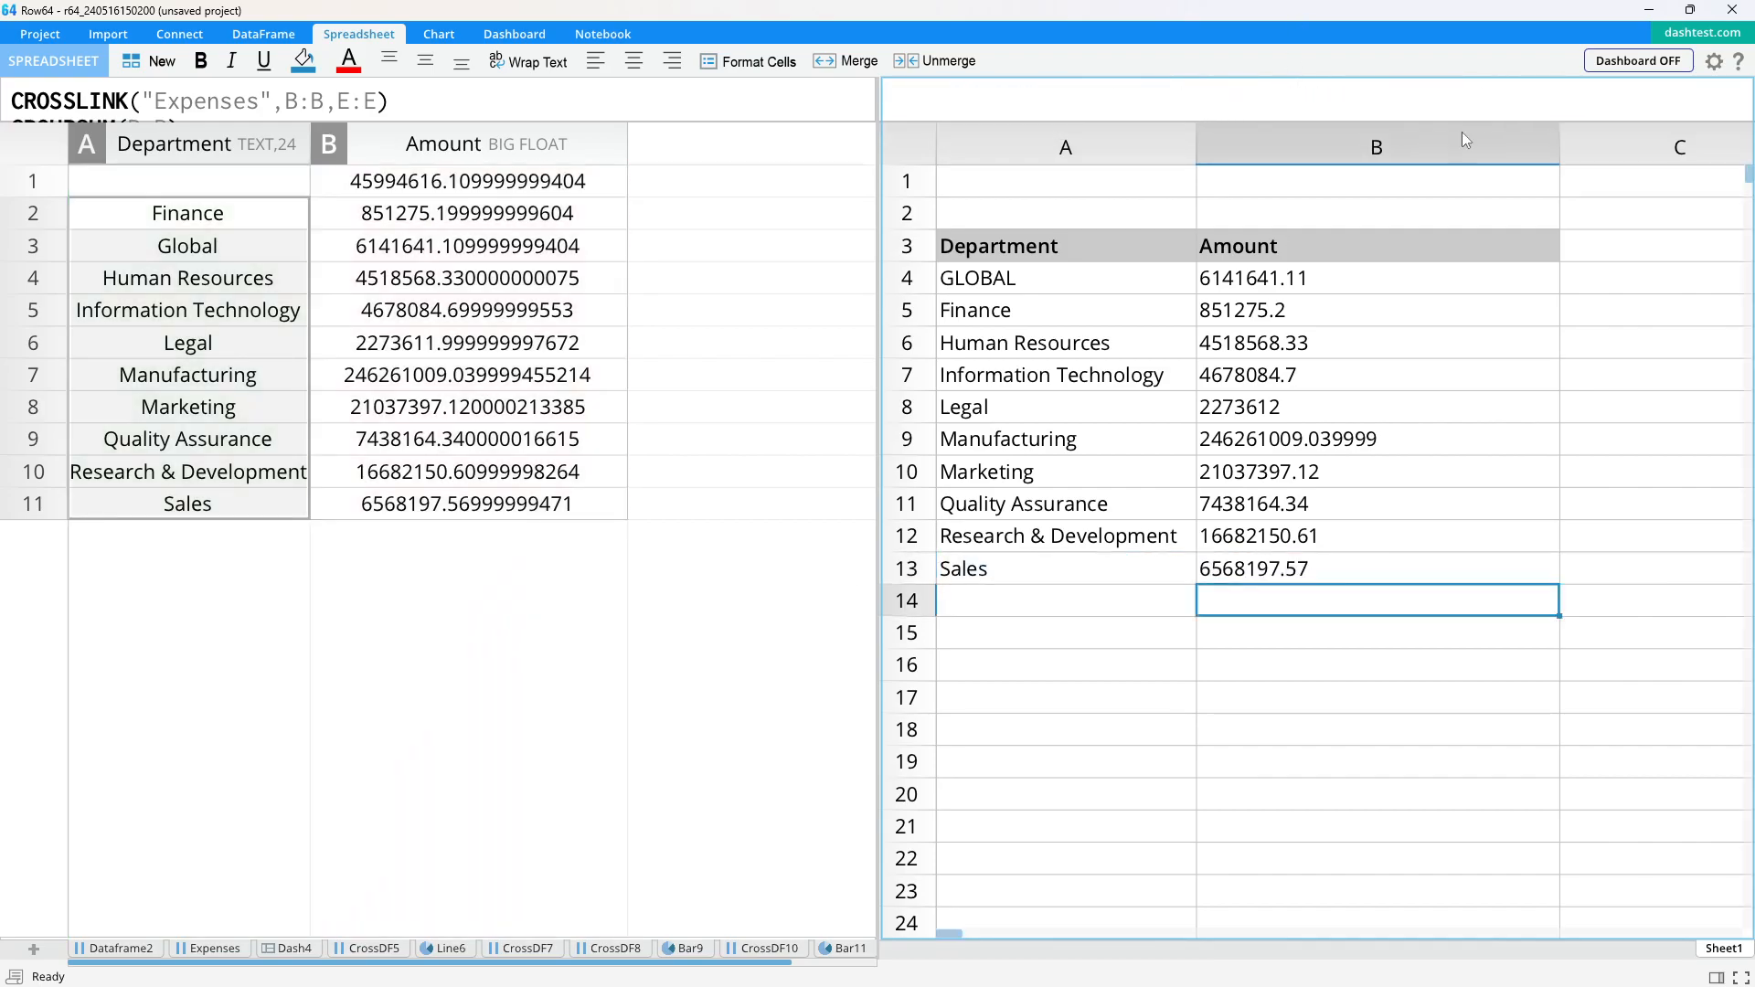
# - Enter the label TOTAL in A14 below the last department and select B14
pyautogui.click(1045, 605)
pyautogui.write('TOTAL')
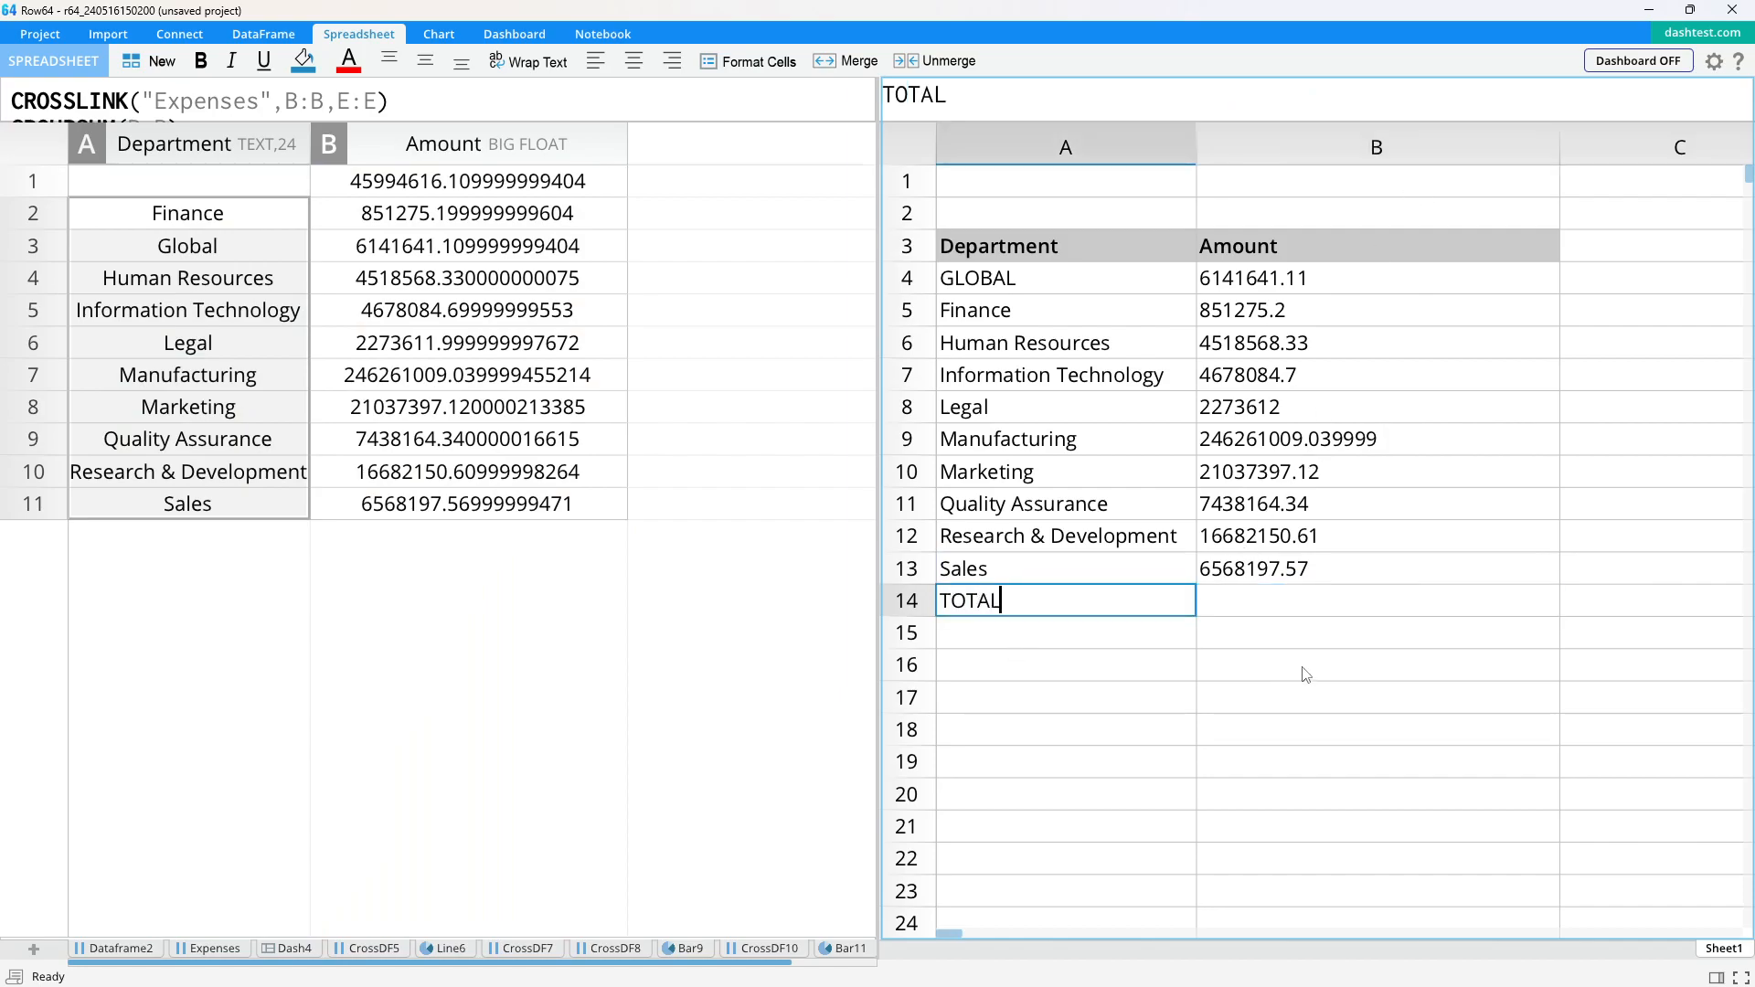
pyautogui.click(1351, 609)
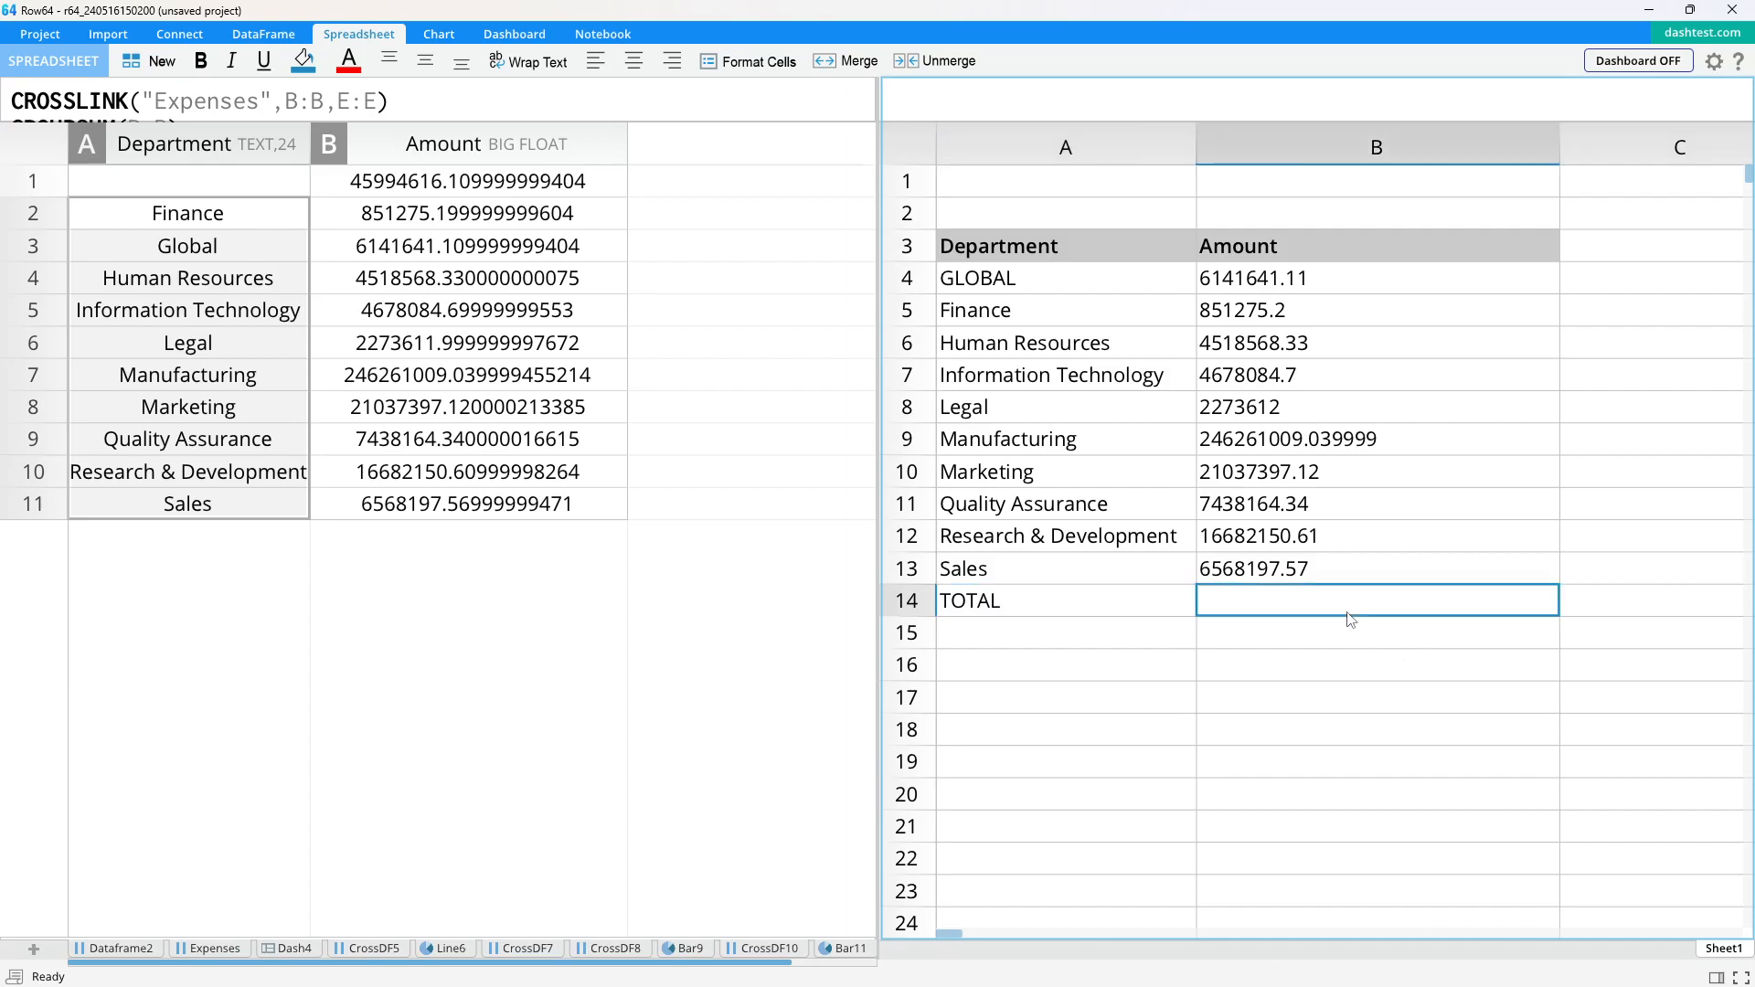
# - Enter a SUM formula in B14 that totals the department amounts in B4 through B13
pyautogui.write('=SUM(')
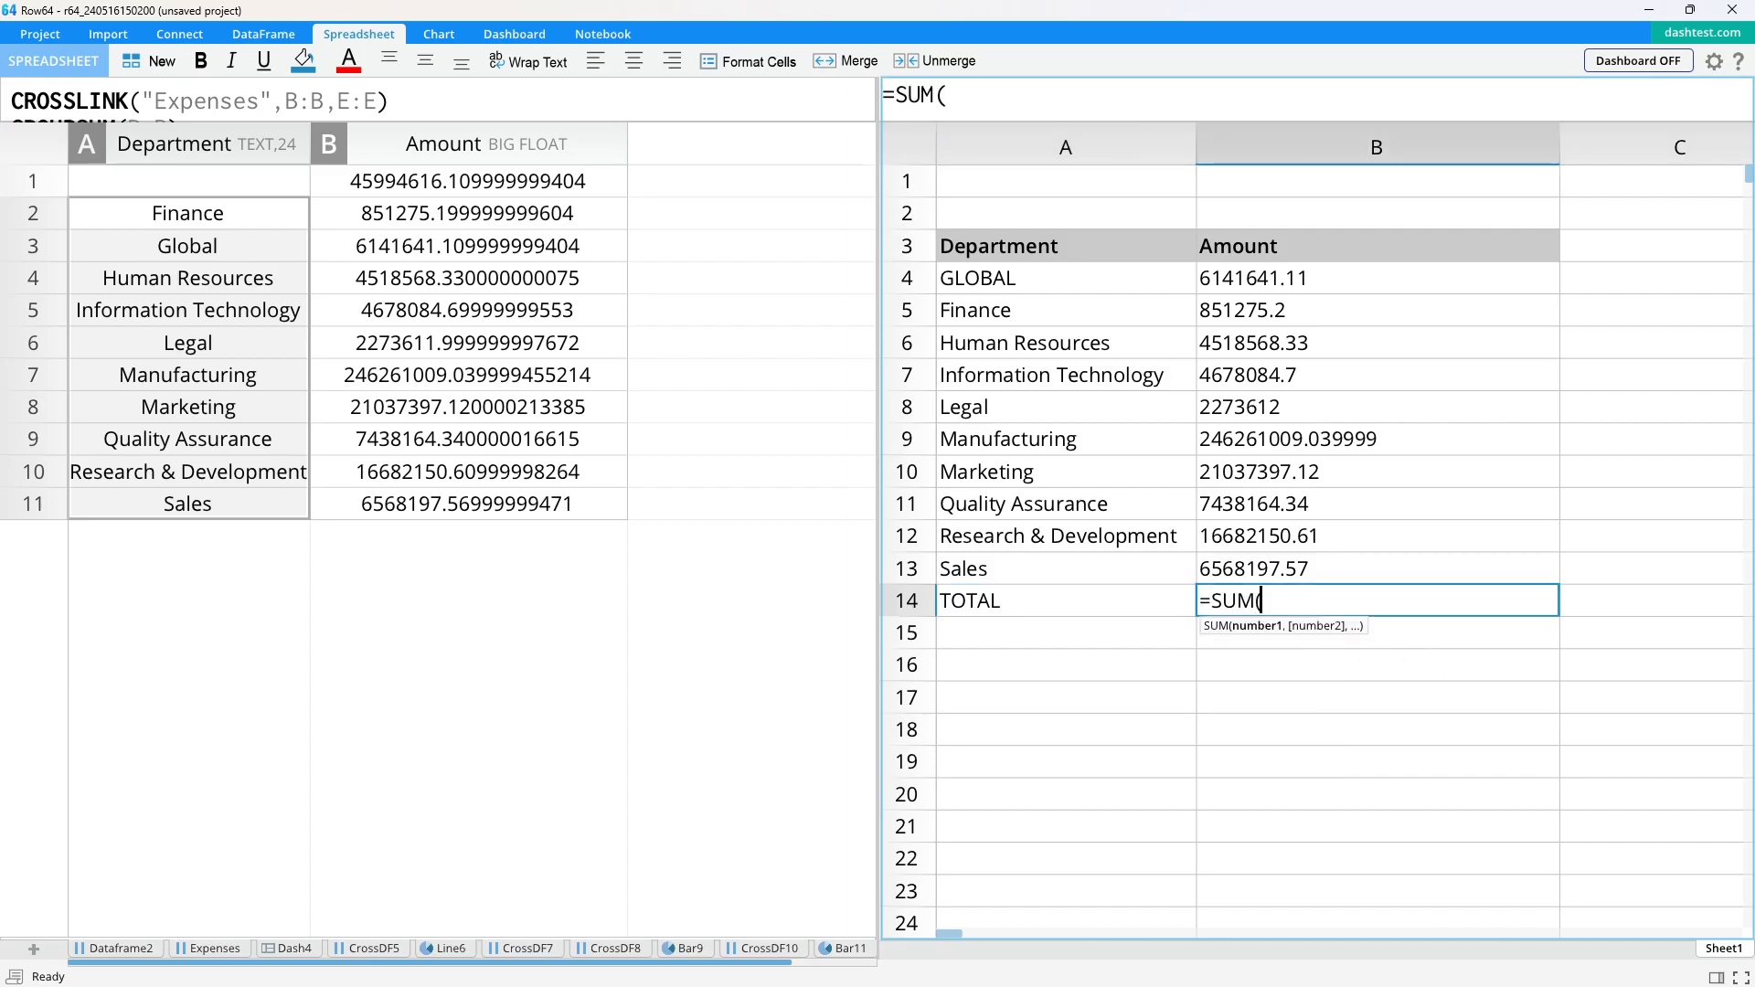
pyautogui.moveTo(1312, 279); pyautogui.dragTo(1336, 569)
pyautogui.press('Return')
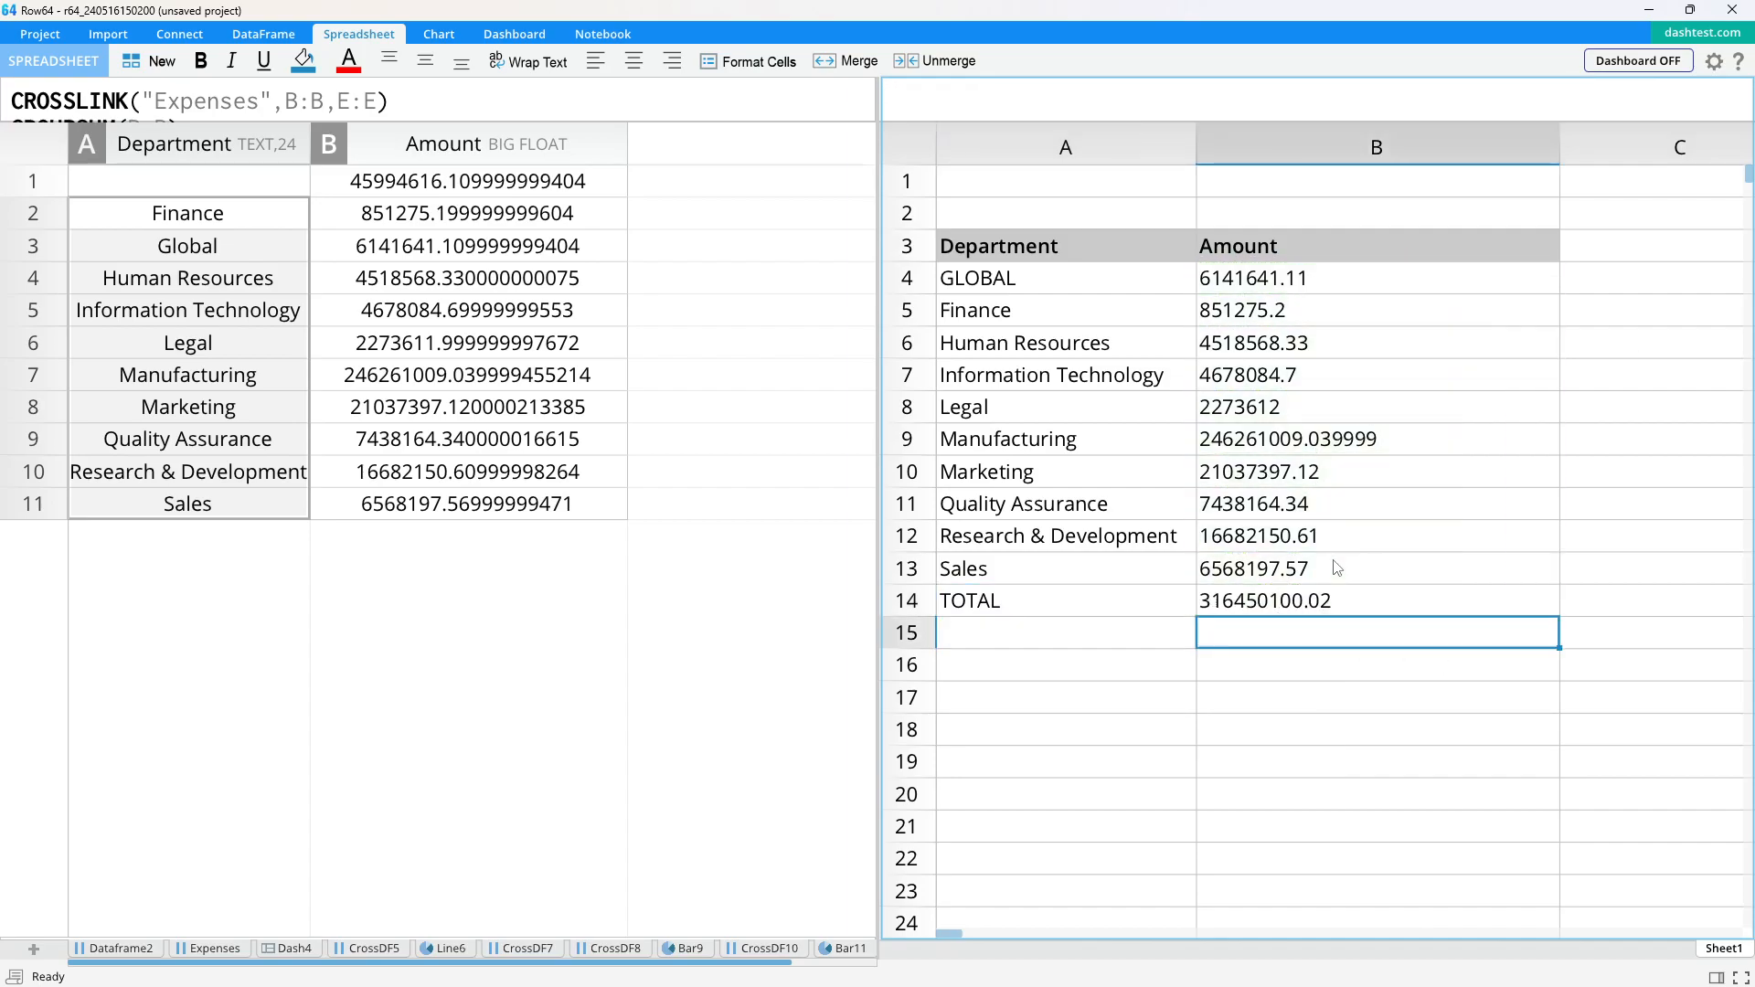
# - Format the TOTAL row cells A14:B14 with light gray fill EDEDED and bold text
pyautogui.moveTo(949, 605); pyautogui.dragTo(1261, 598)
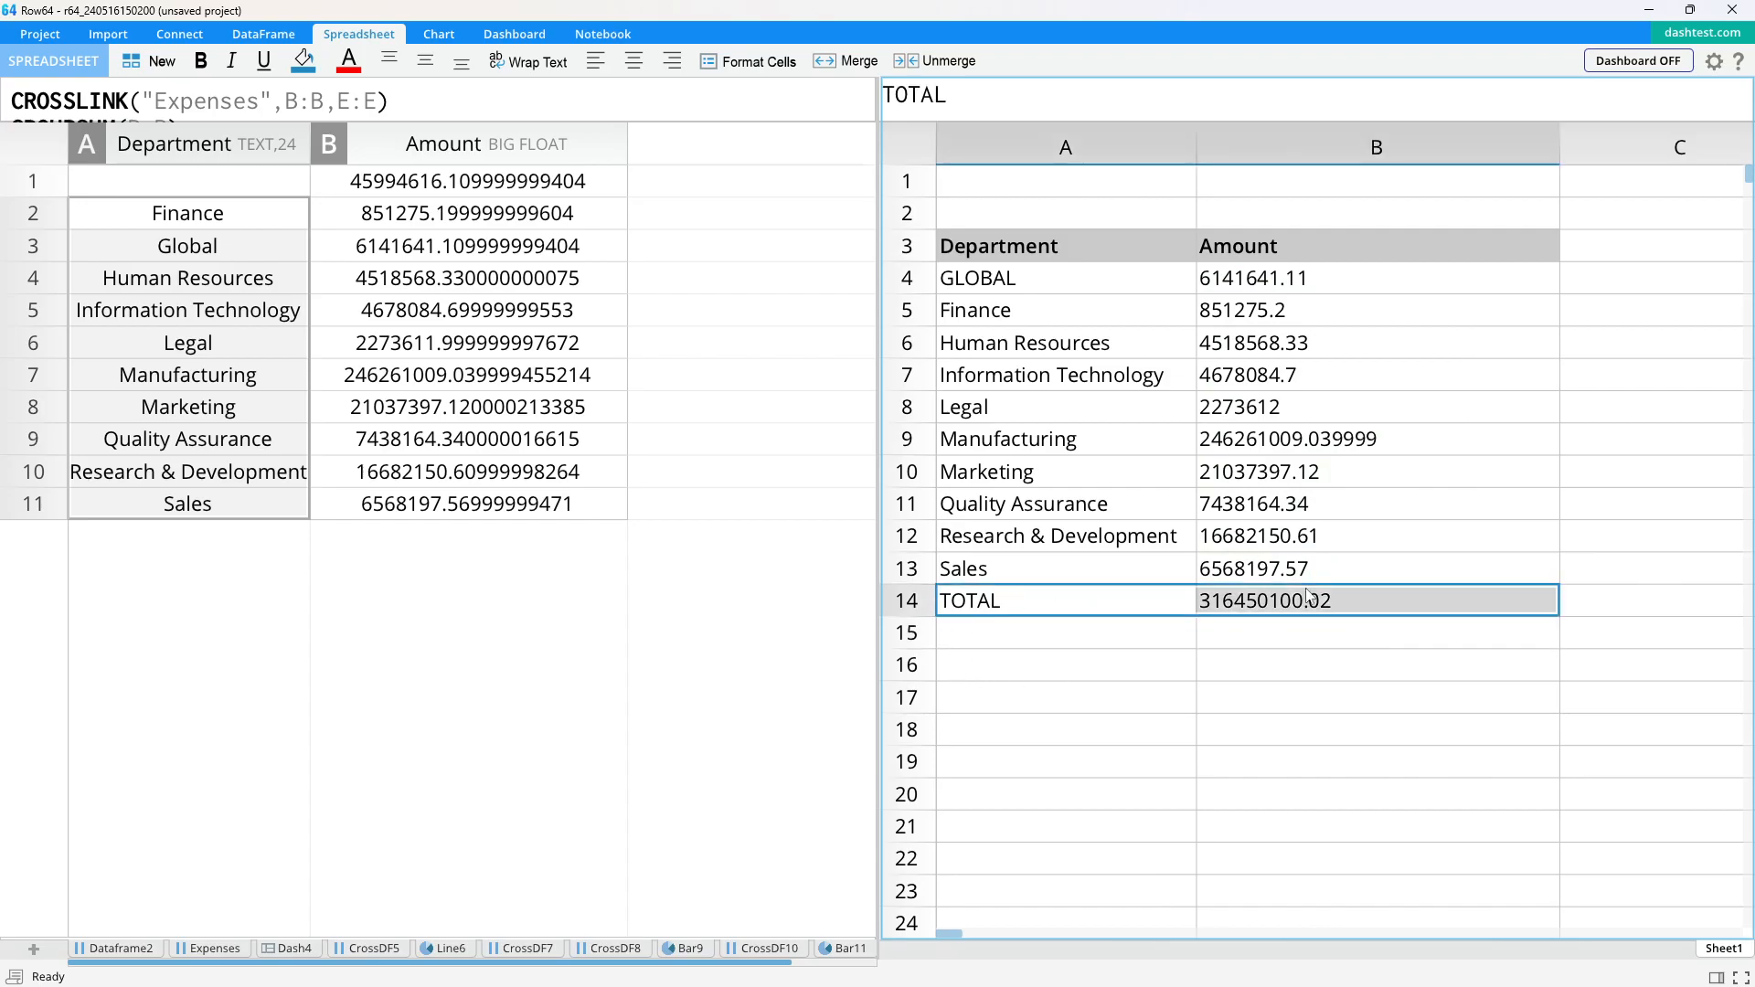
pyautogui.click(302, 61)
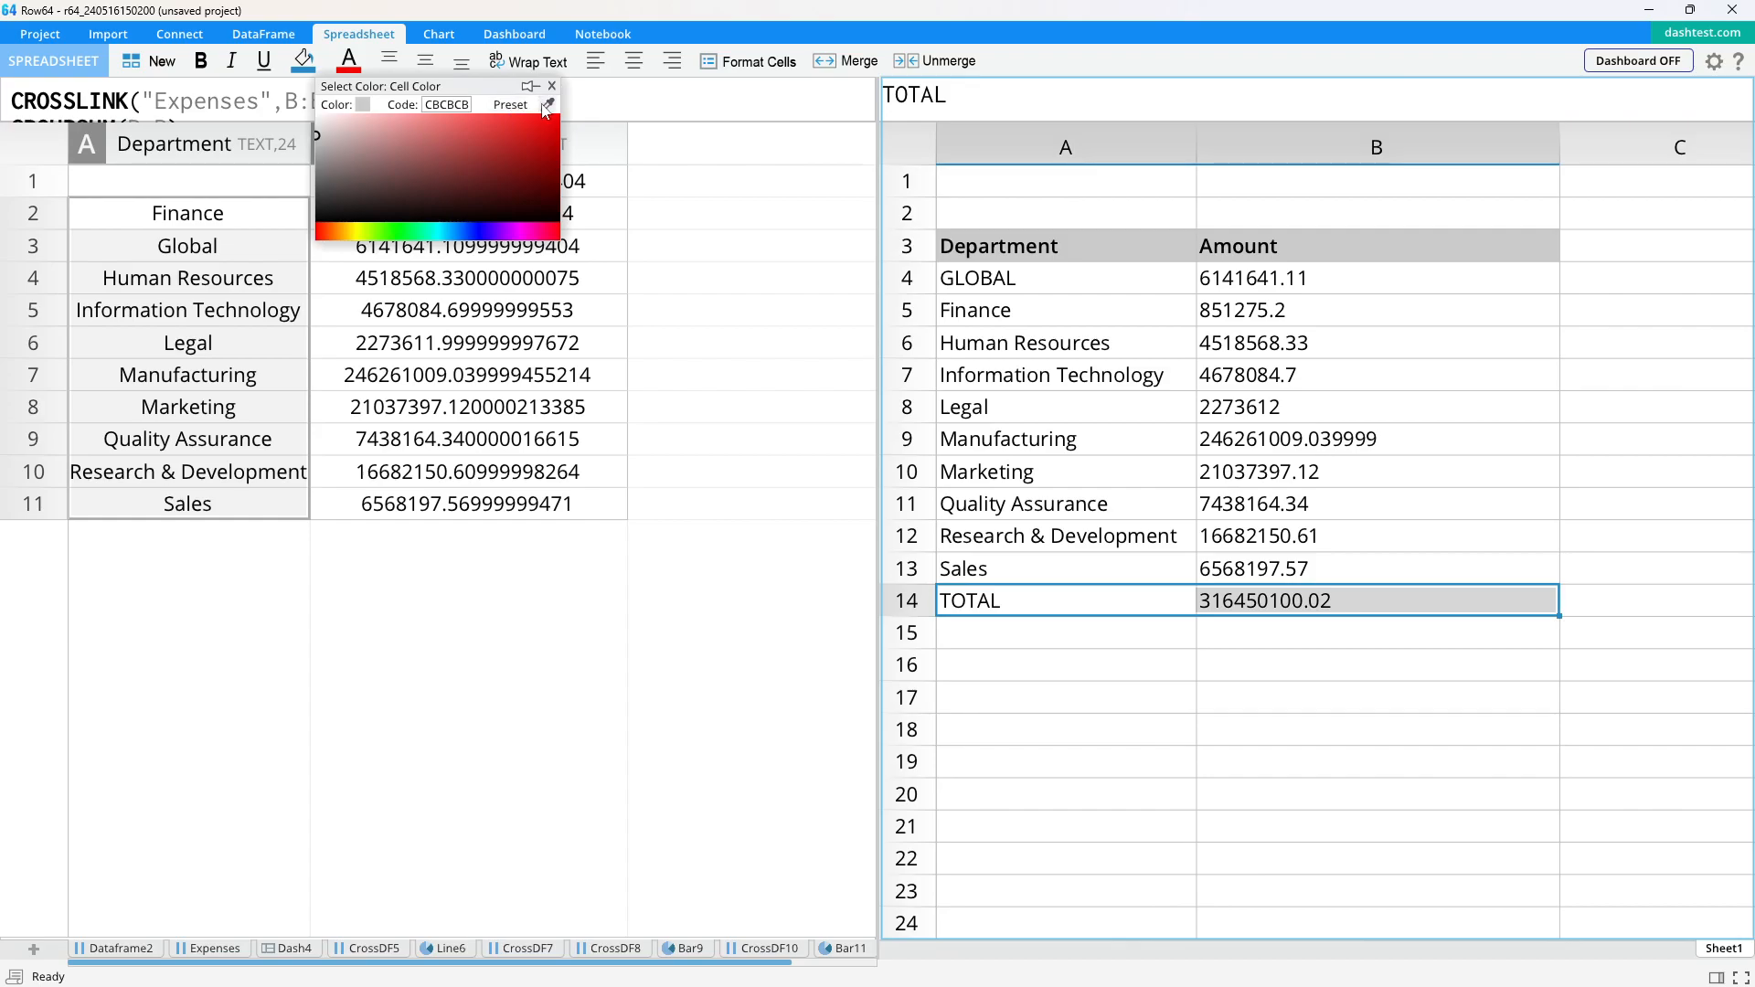
pyautogui.moveTo(334, 142); pyautogui.dragTo(315, 121)
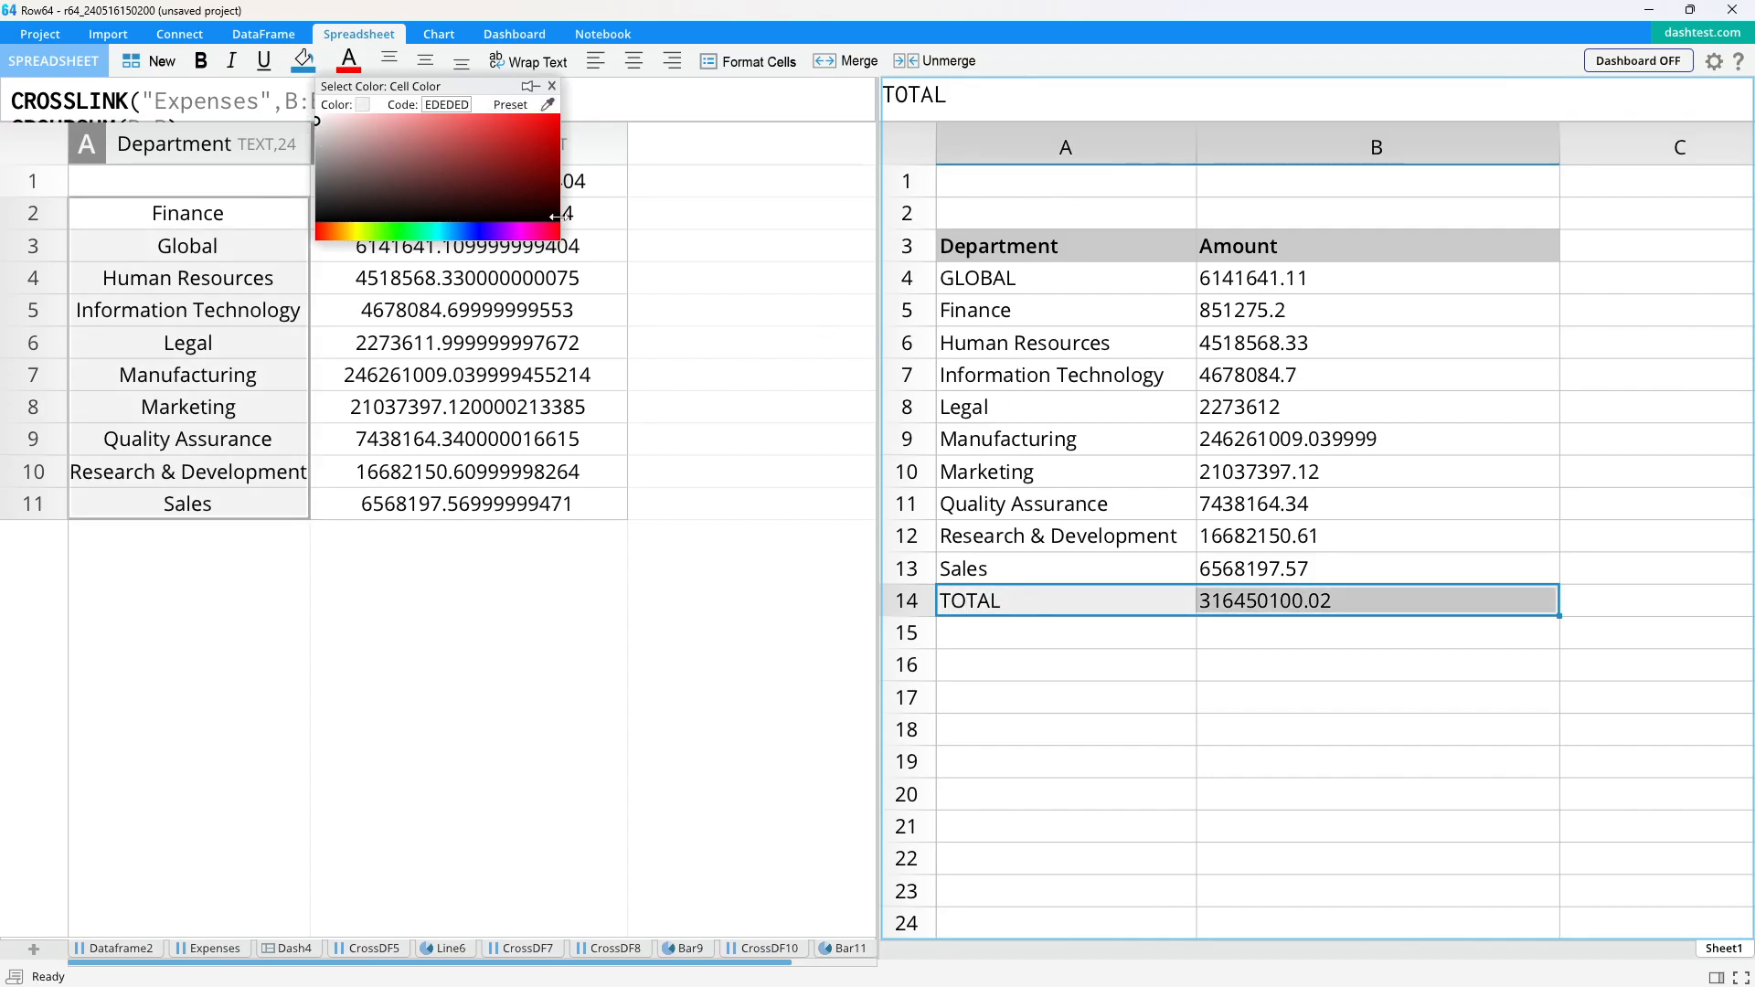
pyautogui.click(551, 85)
pyautogui.click(200, 60)
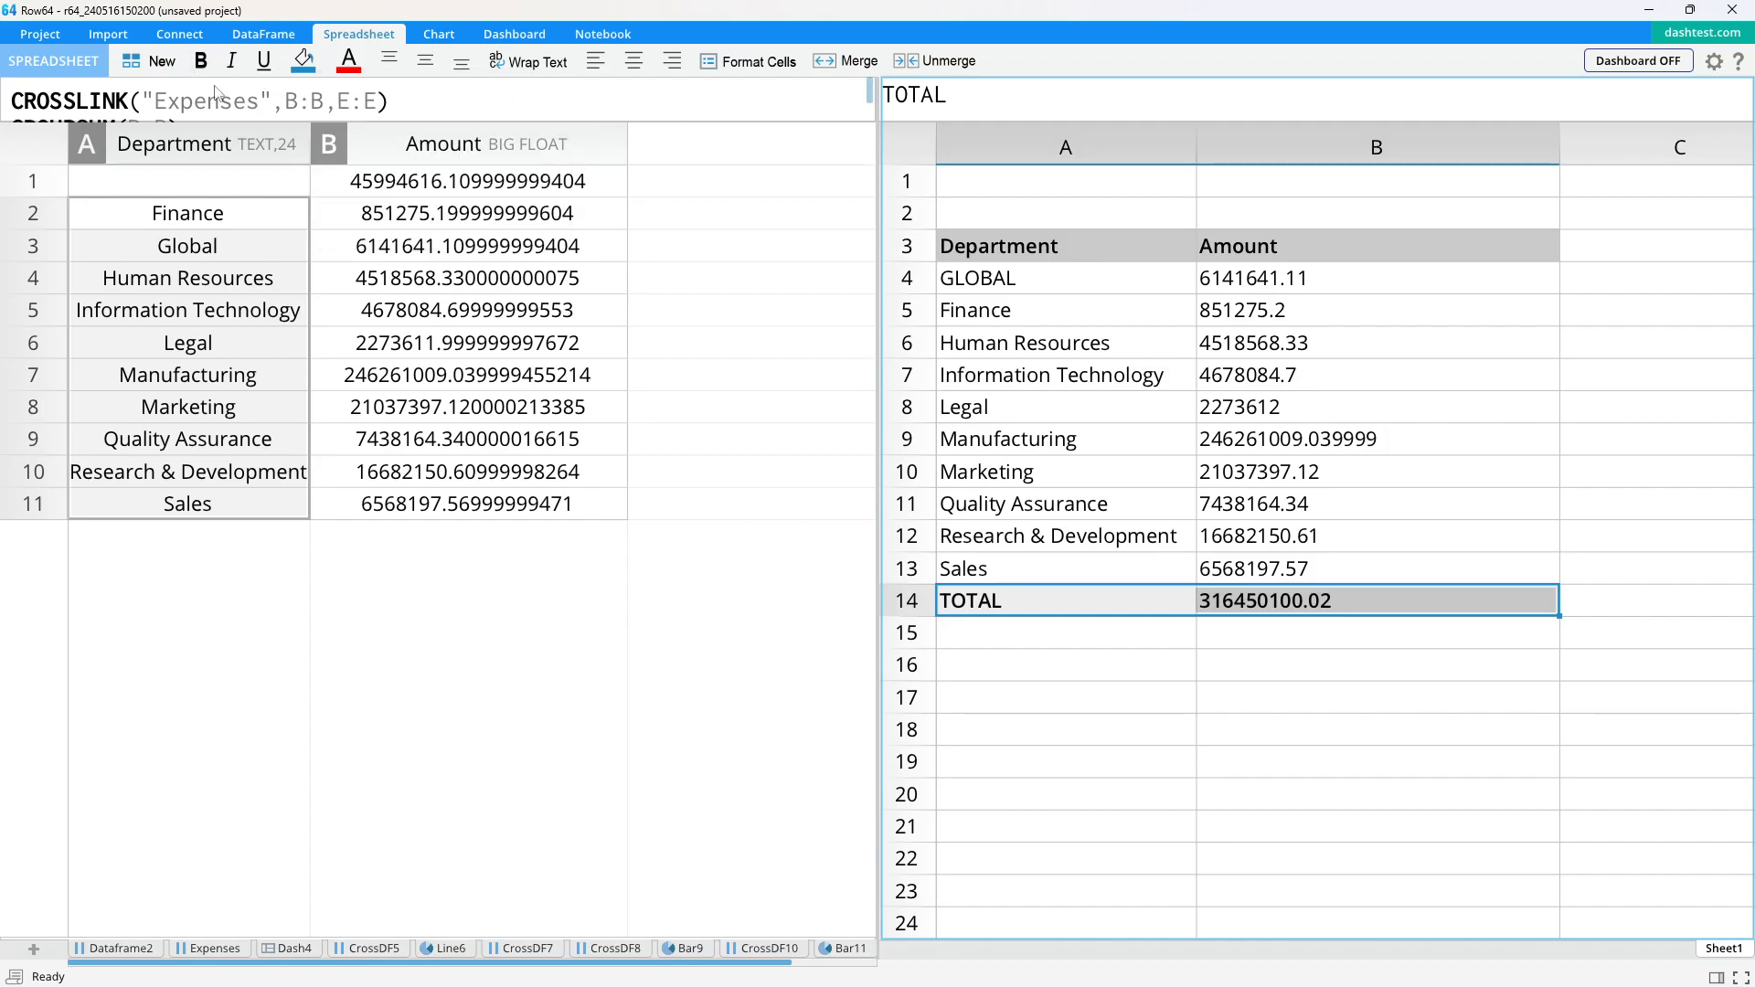
pyautogui.click(1301, 763)
pyautogui.scroll(-1, 1192, 590)
pyautogui.scroll(1, 1186, 645)
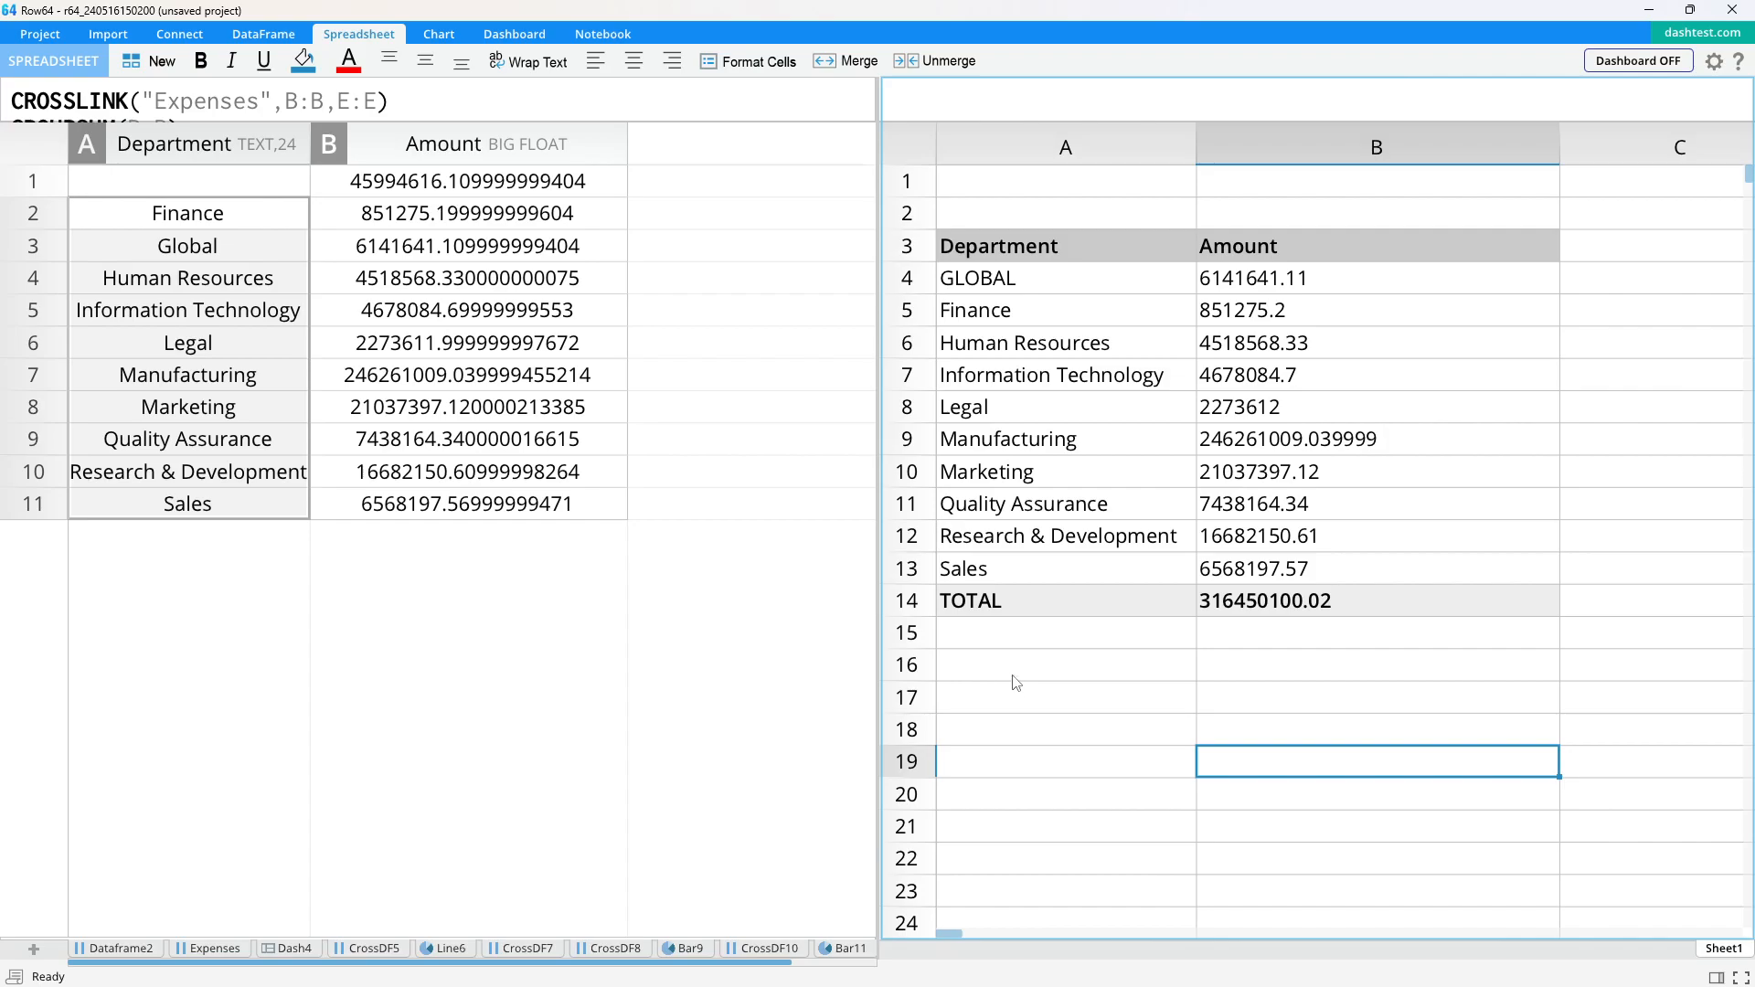
pyautogui.click(1035, 677)
pyautogui.write('CCate')
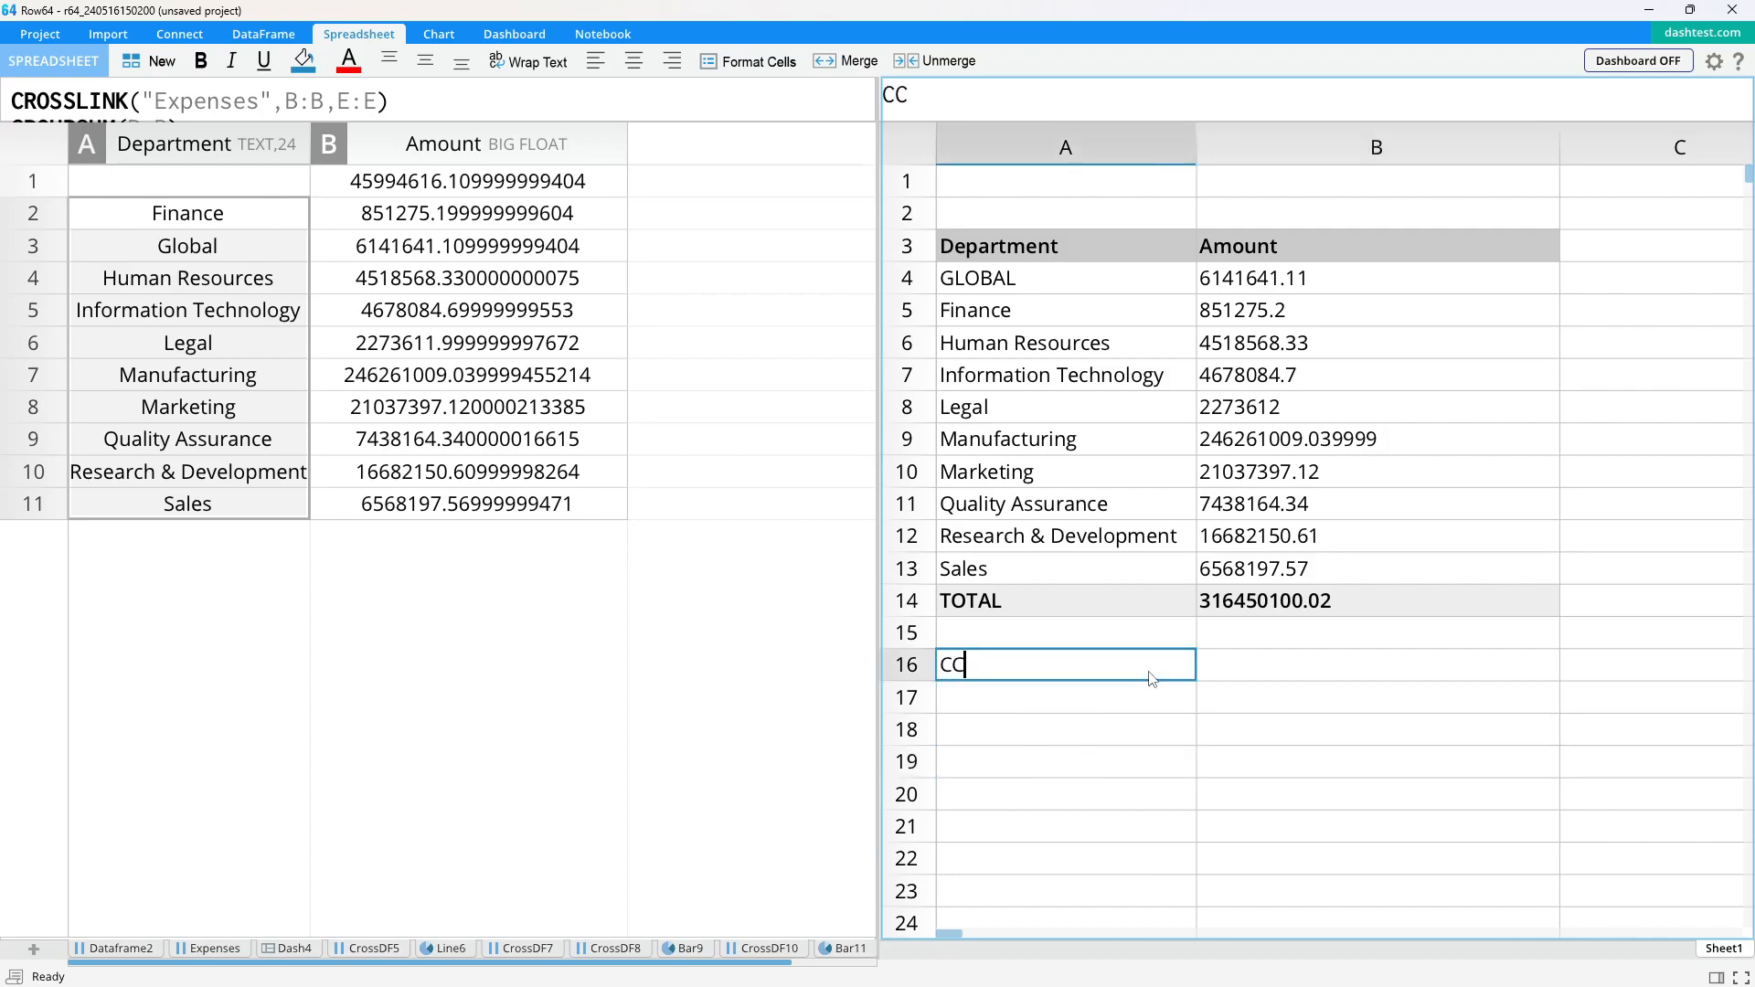
pyautogui.press('BackSpace')
pyautogui.press('BackSpace')
pyautogui.press('BackSpace')
pyautogui.press('BackSpace')
pyautogui.press('BackSpace')
# - Copy the header cells A3:B3 to row 16 and change the A16 heading to Category
pyautogui.click(1079, 260)
pyautogui.keyDown('shift'); pyautogui.click(1285, 262); pyautogui.keyUp('shift')
pyautogui.hotkey('ctrl', 'c')
pyautogui.click(1027, 667)
pyautogui.hotkey('ctrl', 'v')
pyautogui.write('CCC')
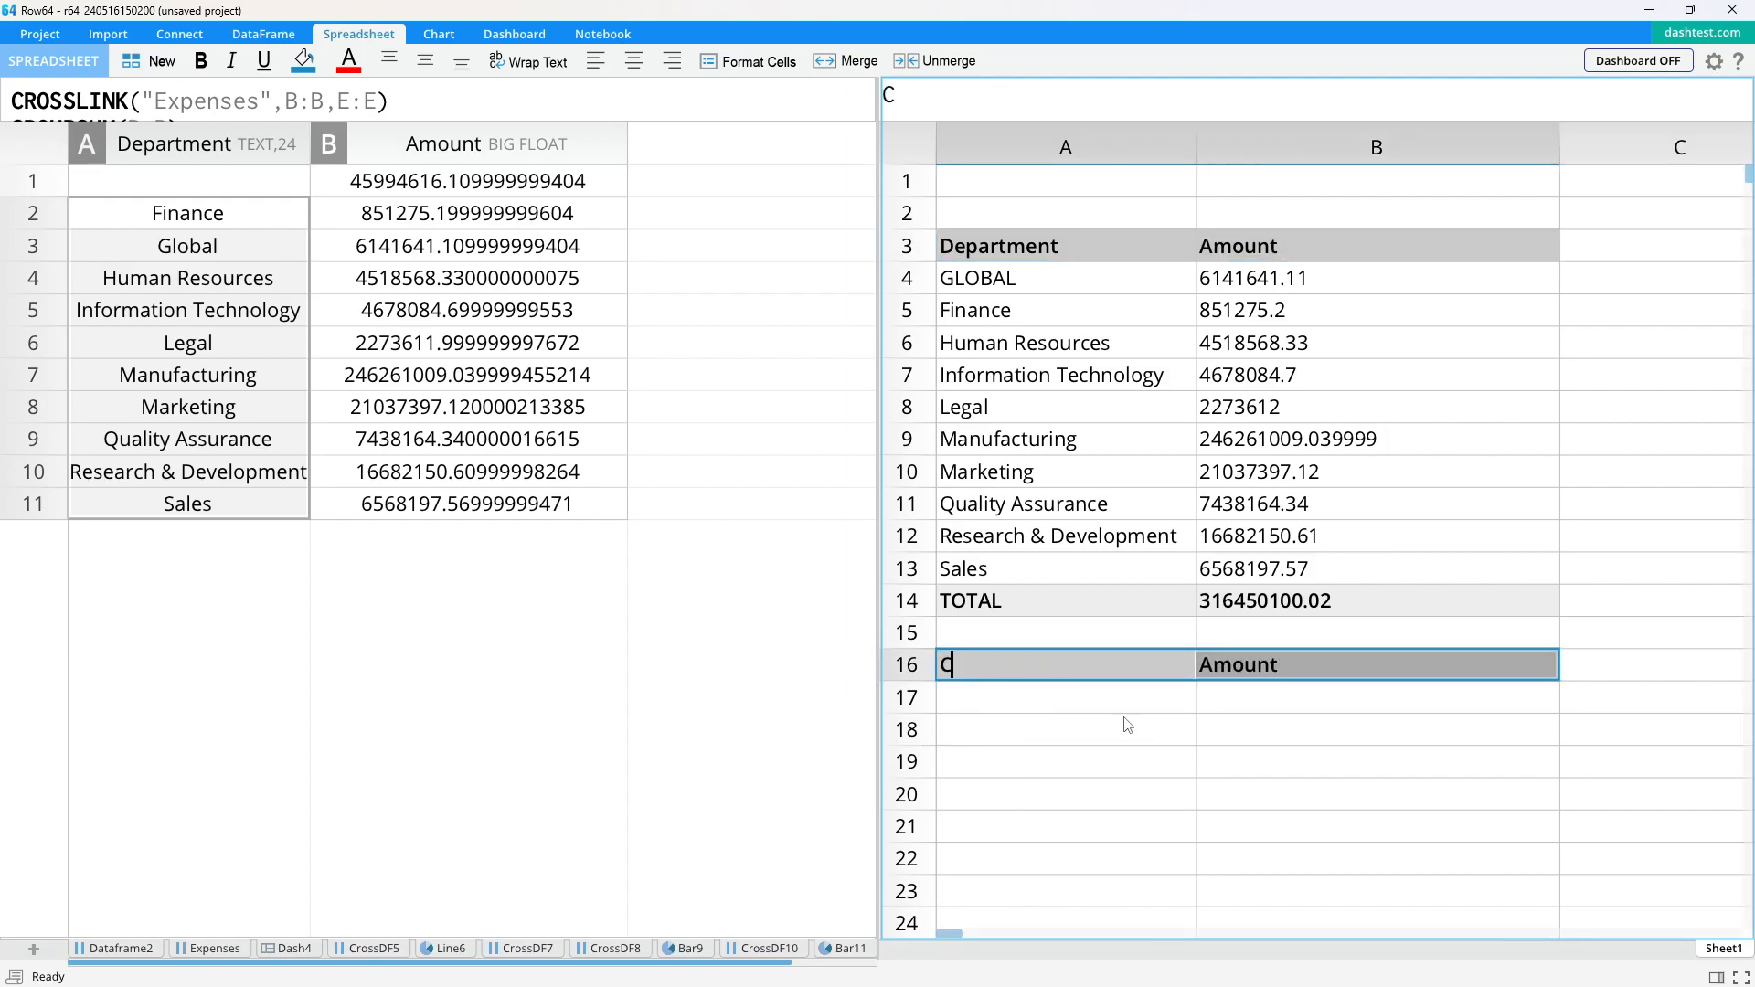
pyautogui.press('BackSpace')
pyautogui.press('BackSpace')
pyautogui.write('ategory')
pyautogui.press('Return')
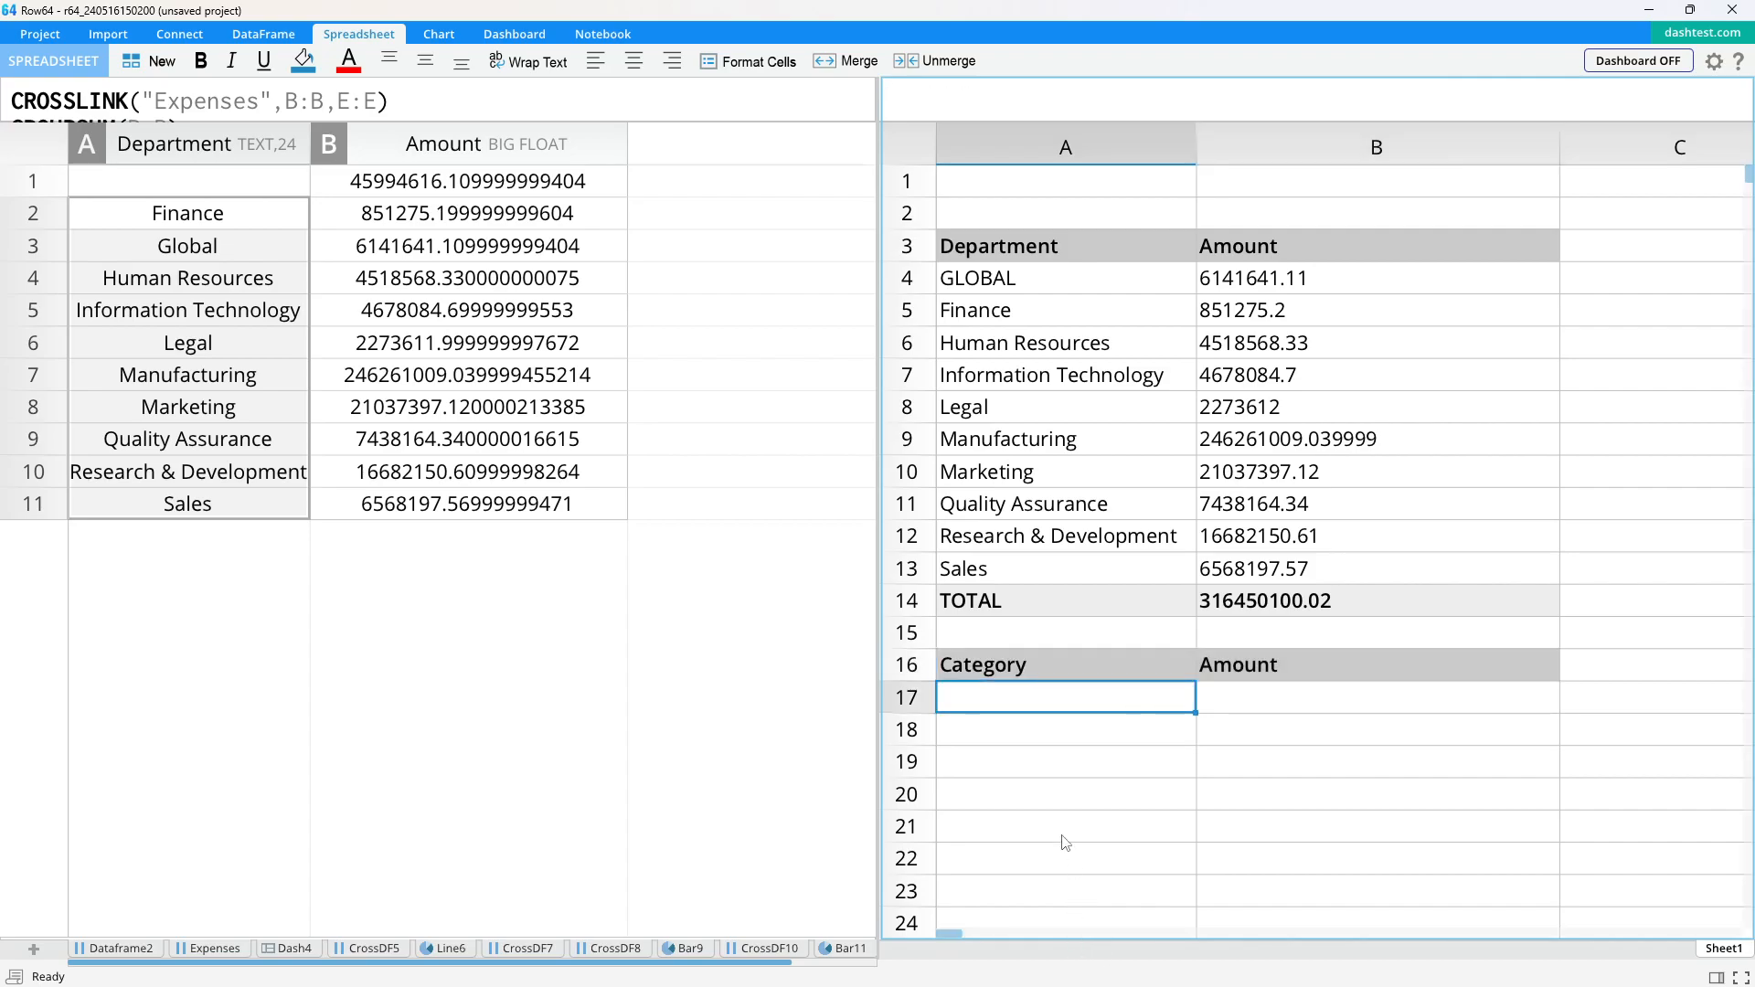
# - Create a Group Sum cross-link dataframe from the Amount and Category columns of Expenses and place it beside Sheet1
pyautogui.click(202, 951)
pyautogui.moveTo(434, 186); pyautogui.dragTo(637, 178)
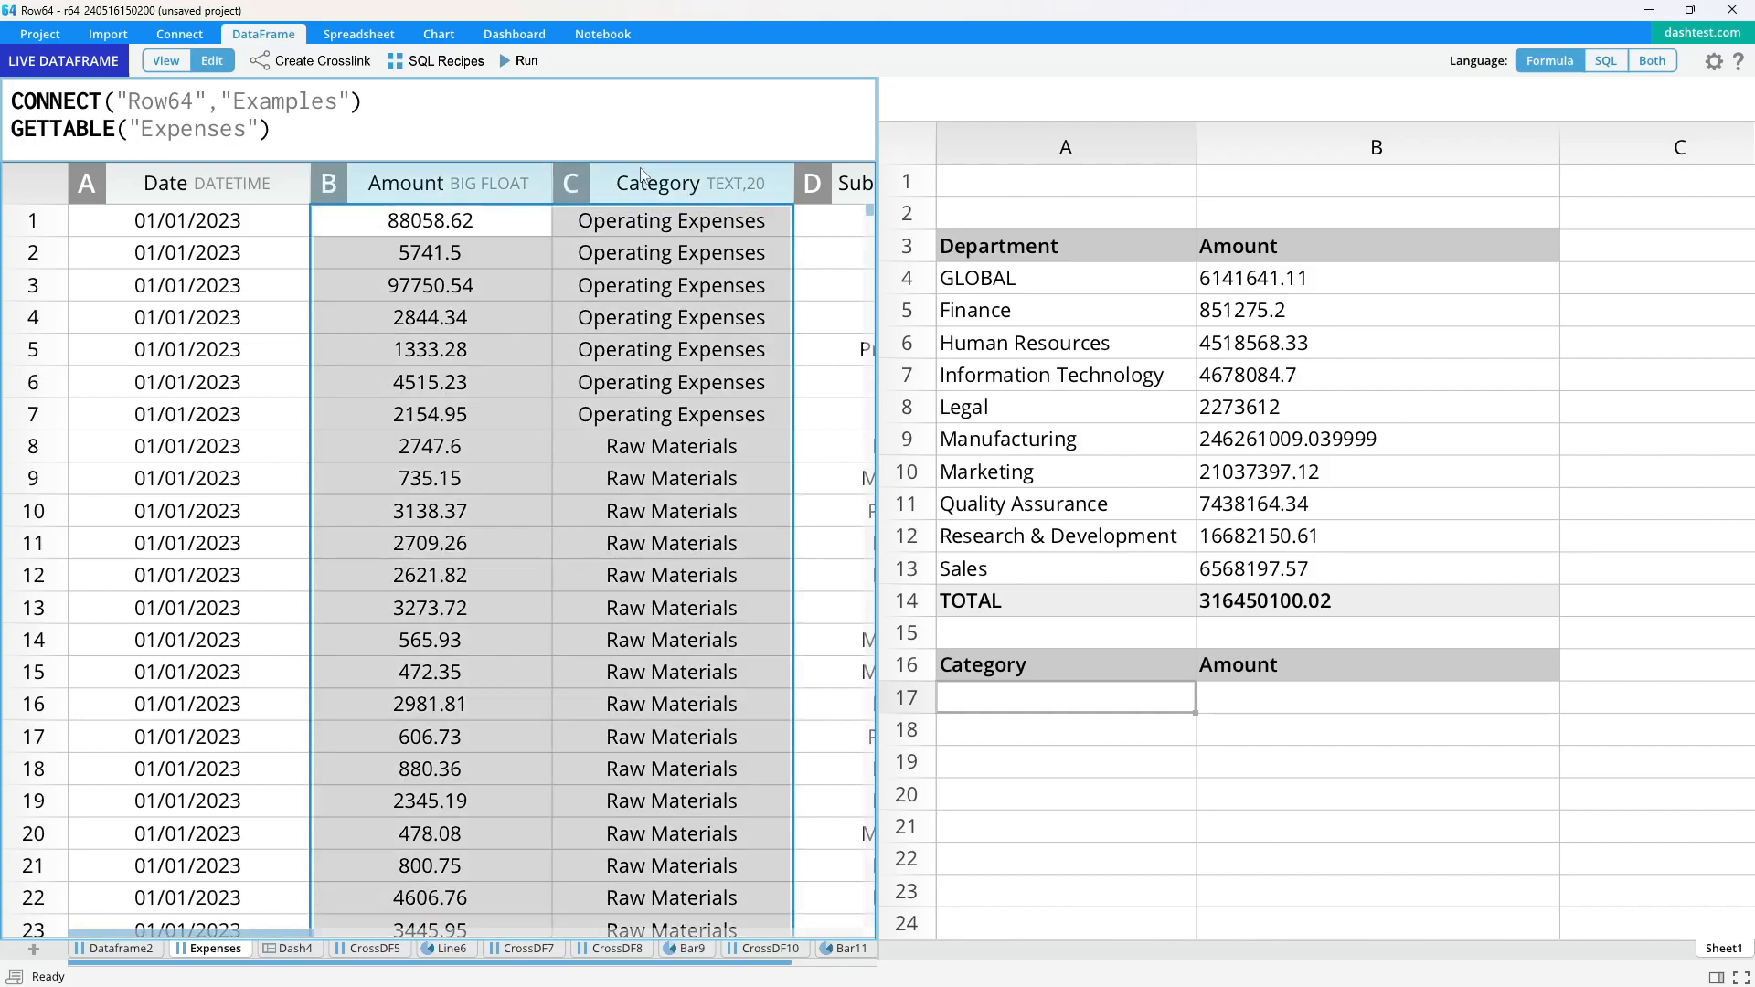
pyautogui.click(322, 75)
pyautogui.click(810, 311)
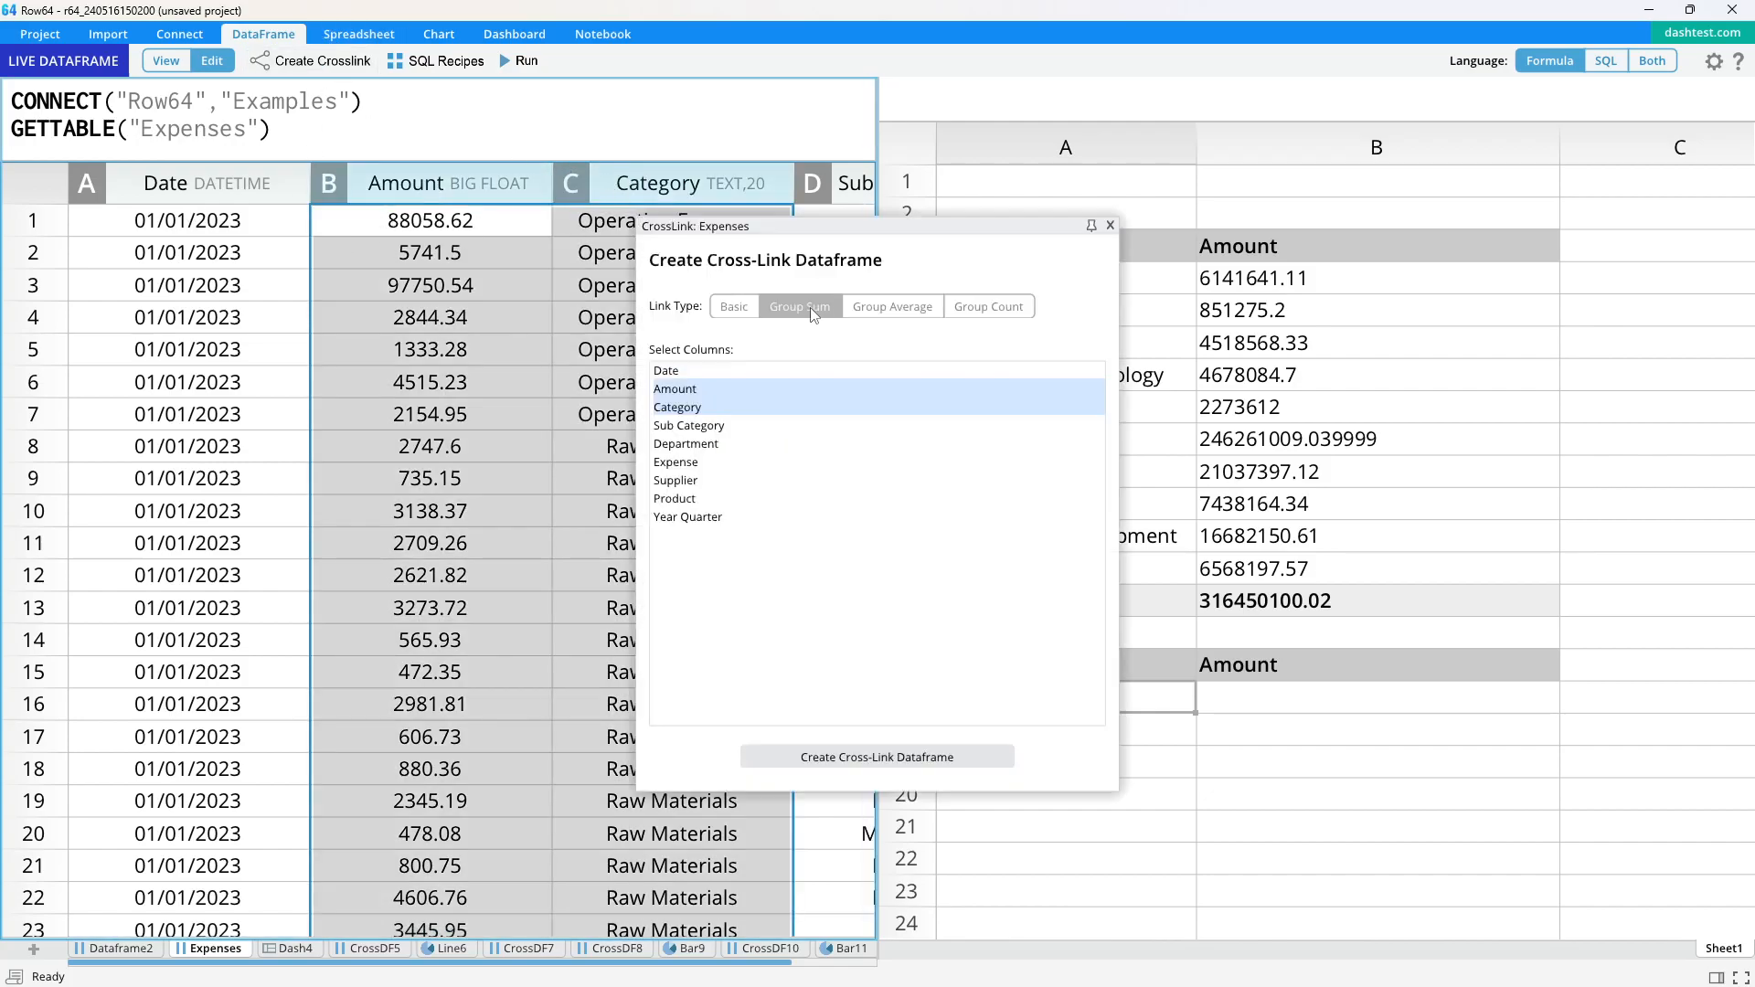
pyautogui.click(893, 754)
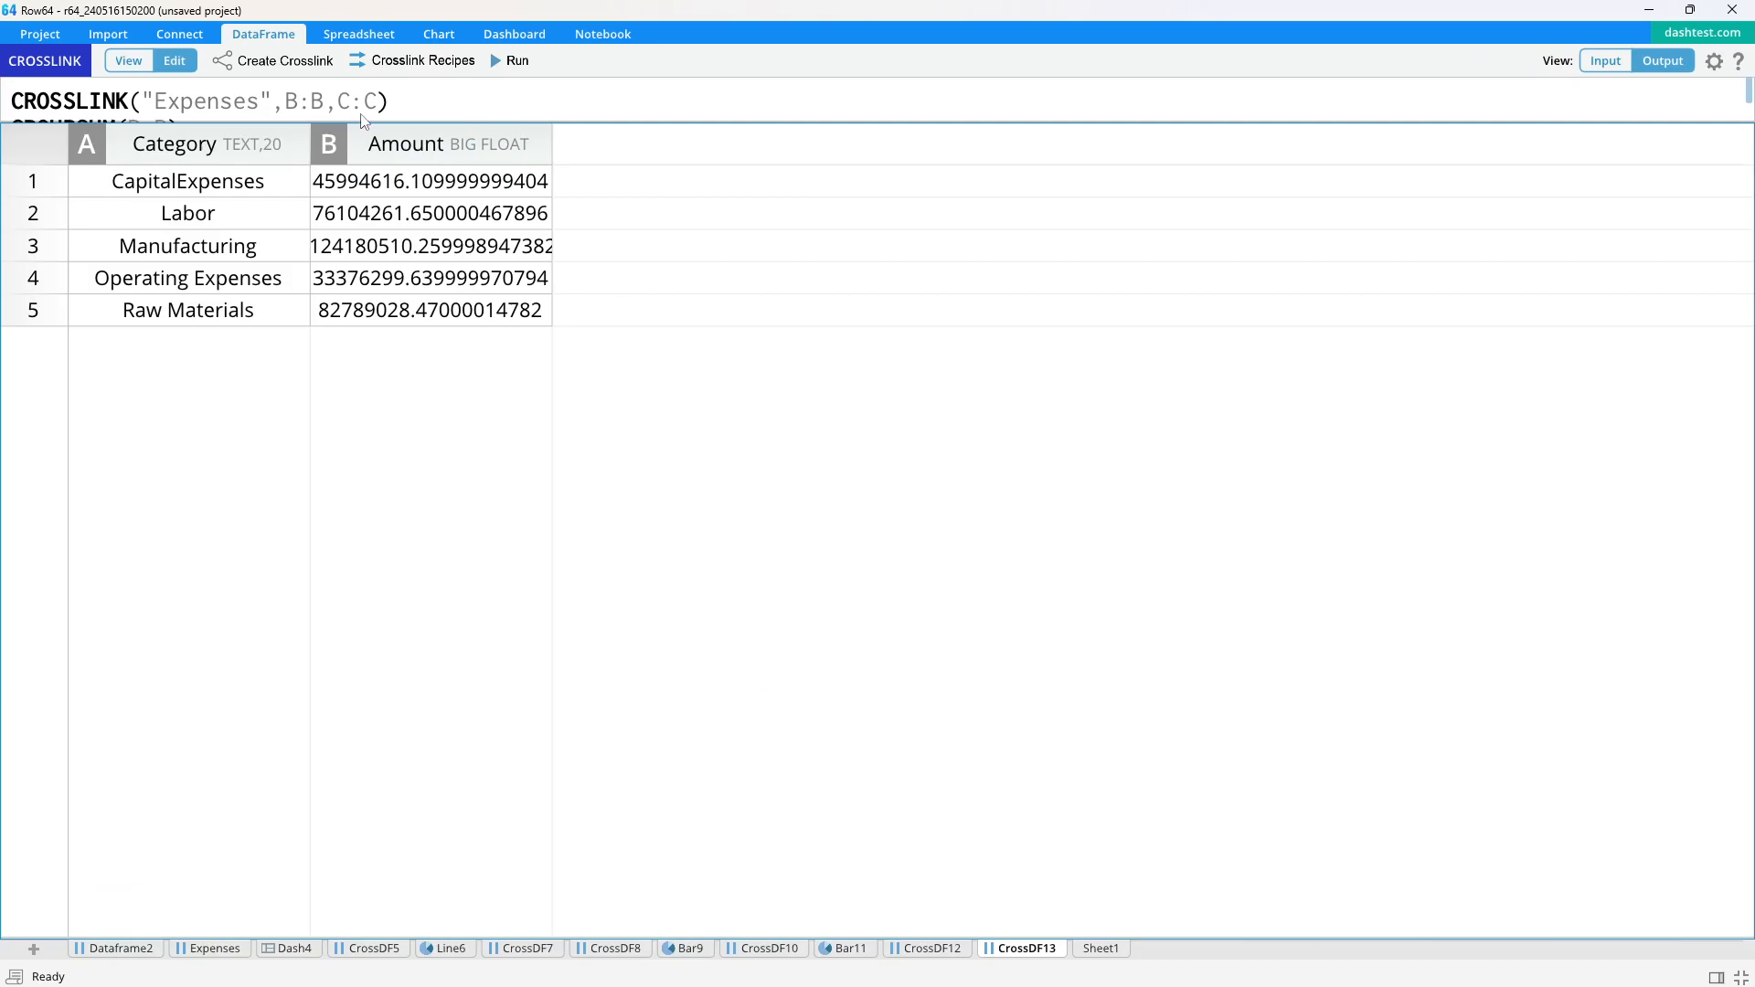
pyautogui.moveTo(365, 123); pyautogui.dragTo(365, 192)
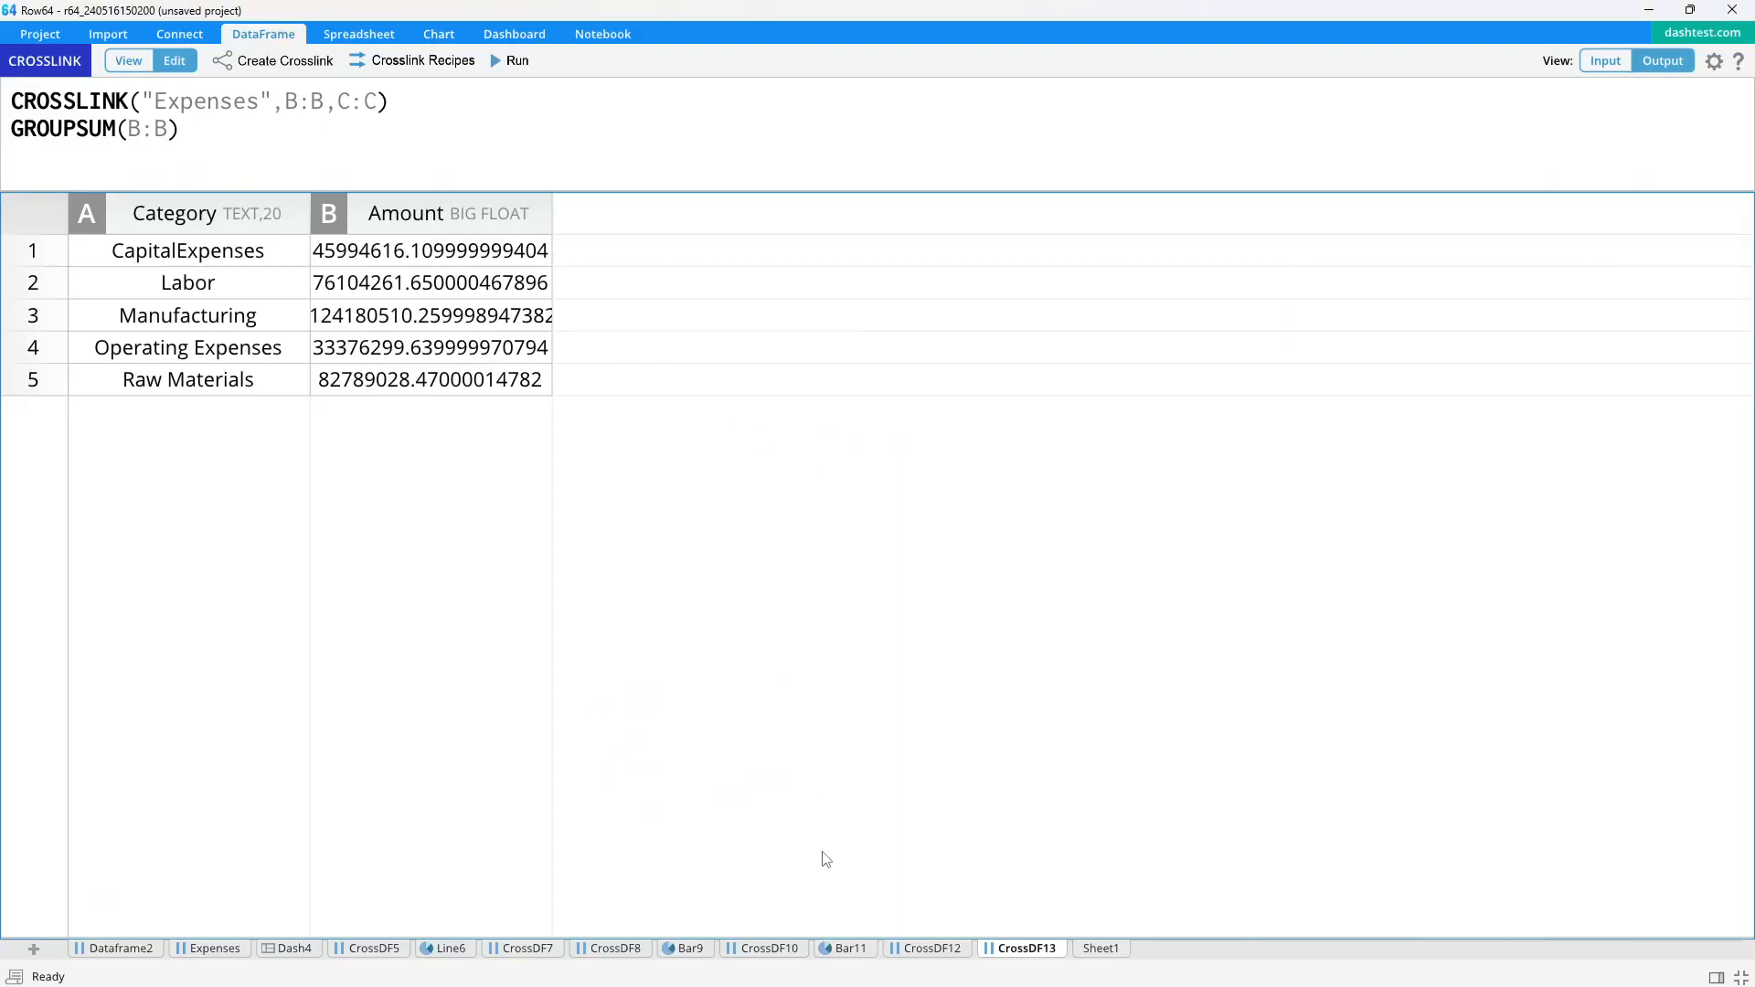
pyautogui.moveTo(1026, 948); pyautogui.dragTo(433, 164)
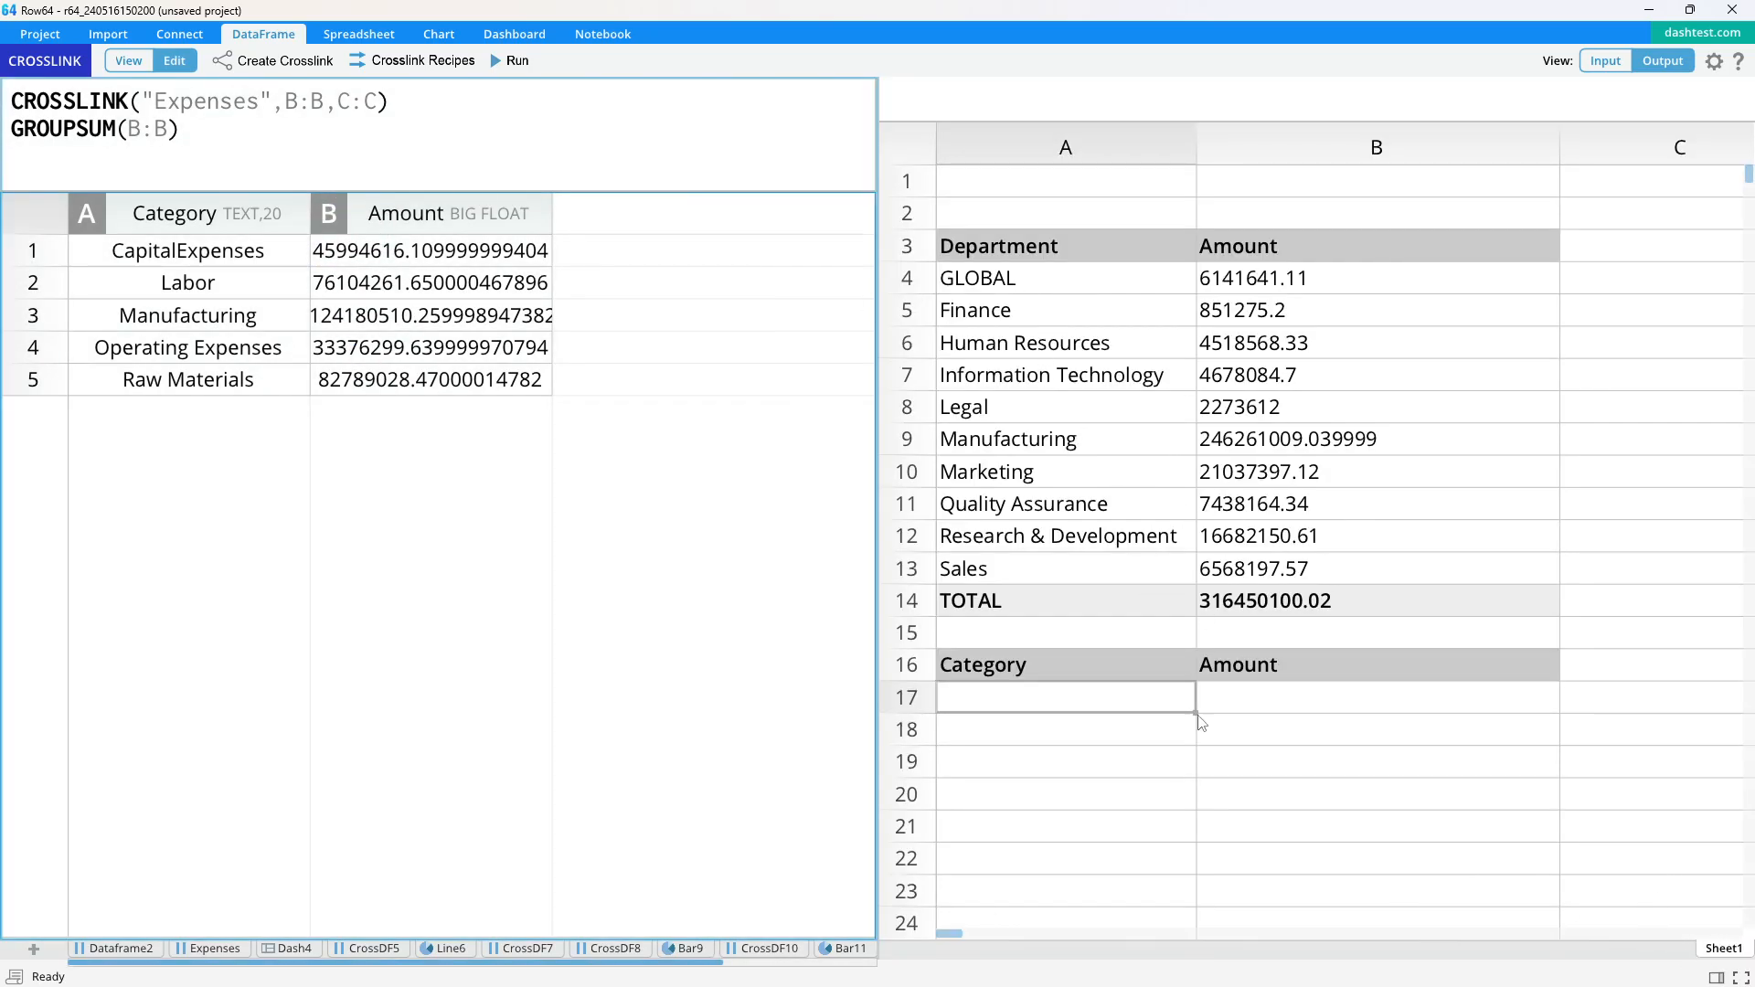
# - Copy the five category names from the new cross-link dataframe into Sheet1 starting at A17
pyautogui.moveTo(188, 250); pyautogui.dragTo(188, 380)
pyautogui.click(1019, 786)
pyautogui.click(1048, 704)
pyautogui.hotkey('ctrl', 'v')
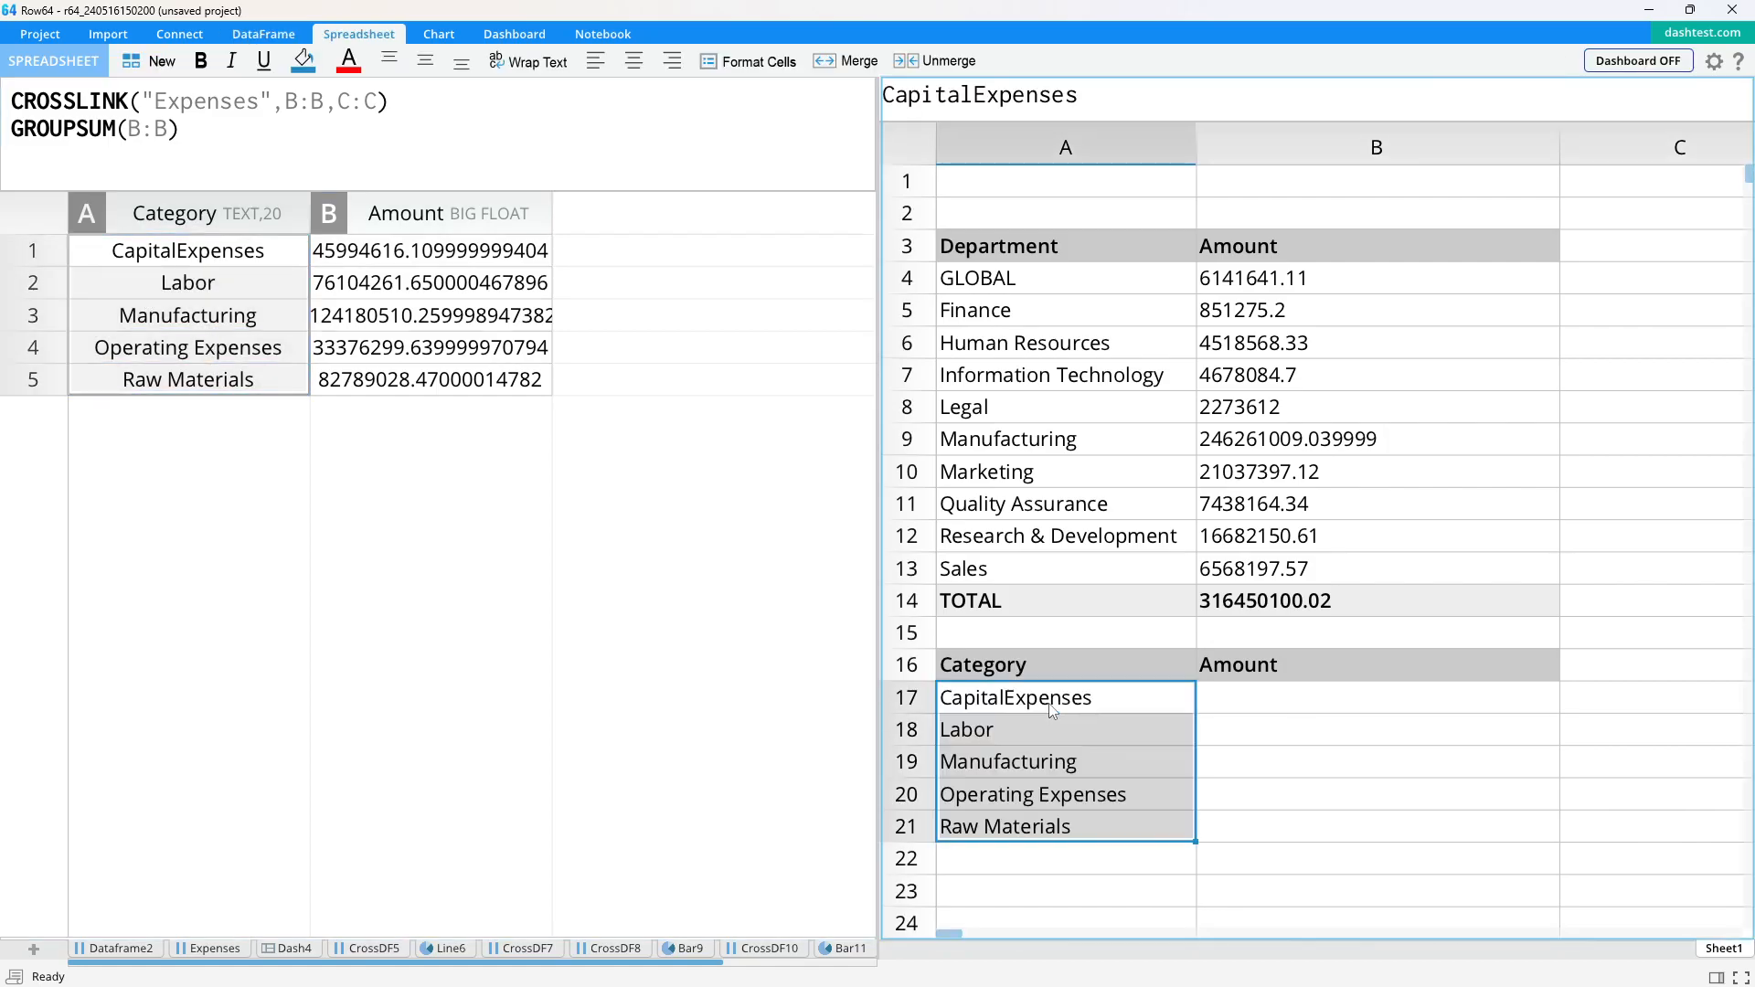
# - Copy the SUMIF formula text from B4 and paste it into B17 beside CapitalExpenses
pyautogui.click(1445, 741)
pyautogui.click(1257, 277)
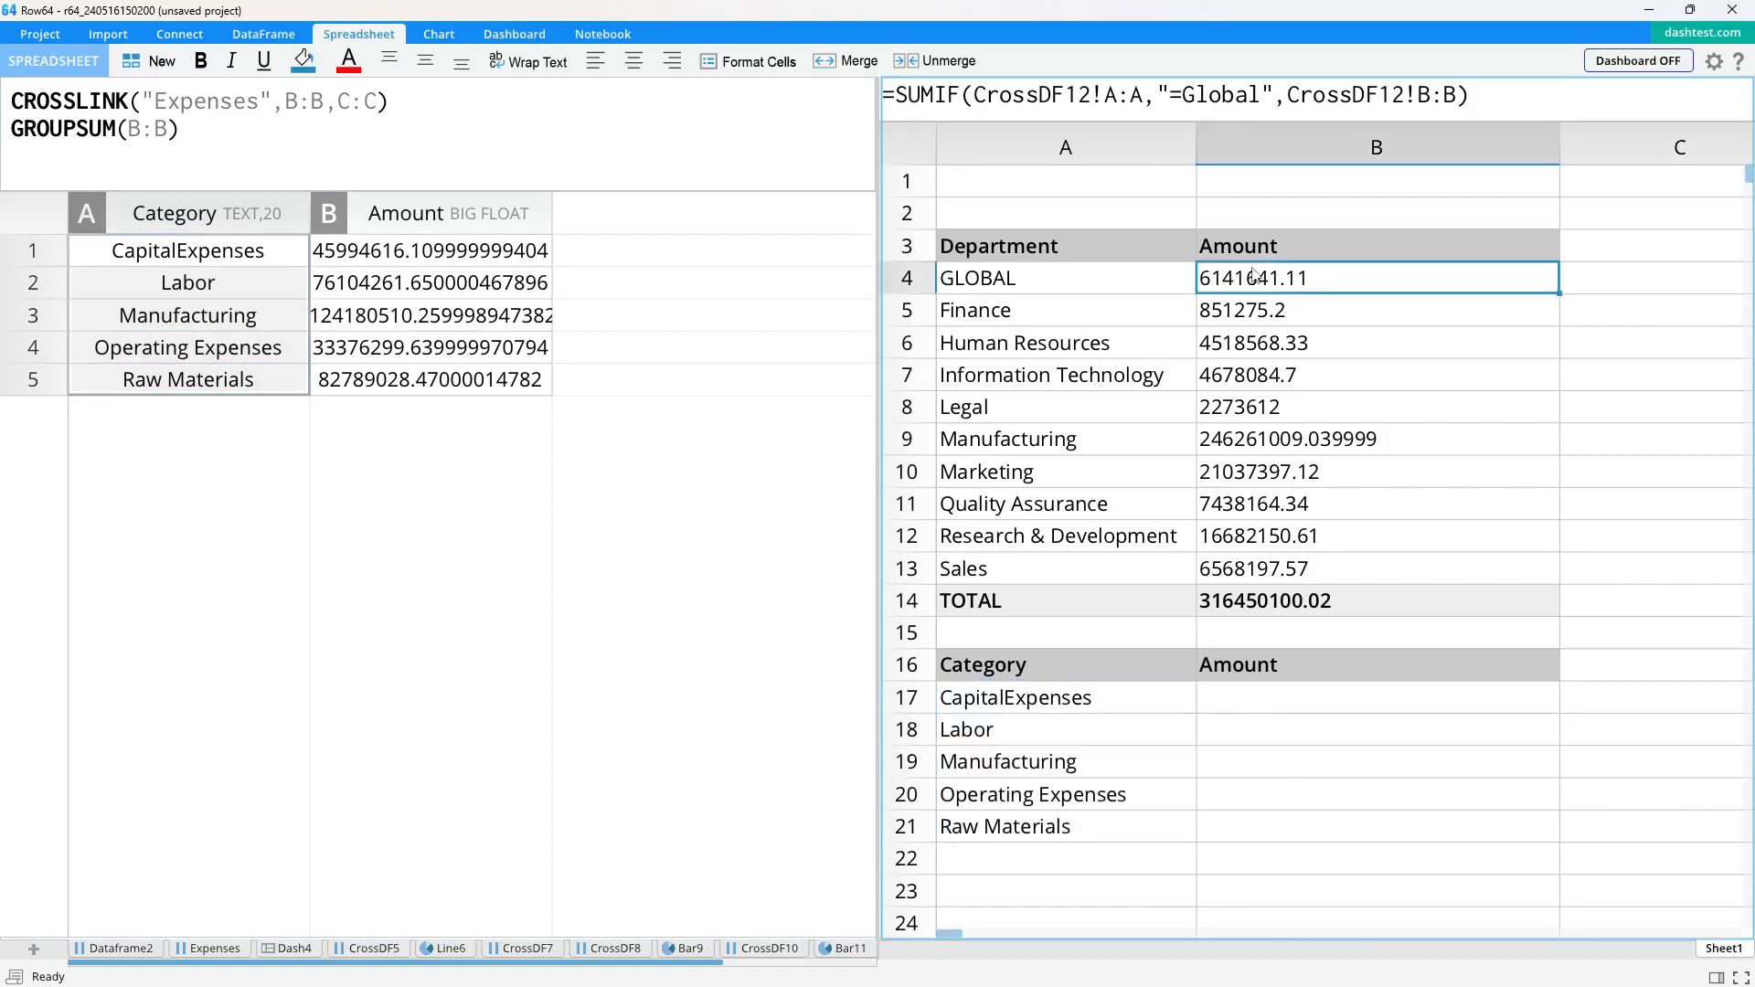
pyautogui.moveTo(1476, 95); pyautogui.dragTo(883, 95)
pyautogui.hotkey('ctrl', 'c')
pyautogui.press('Escape')
pyautogui.click(1278, 702)
pyautogui.hotkey('ctrl', 'v')
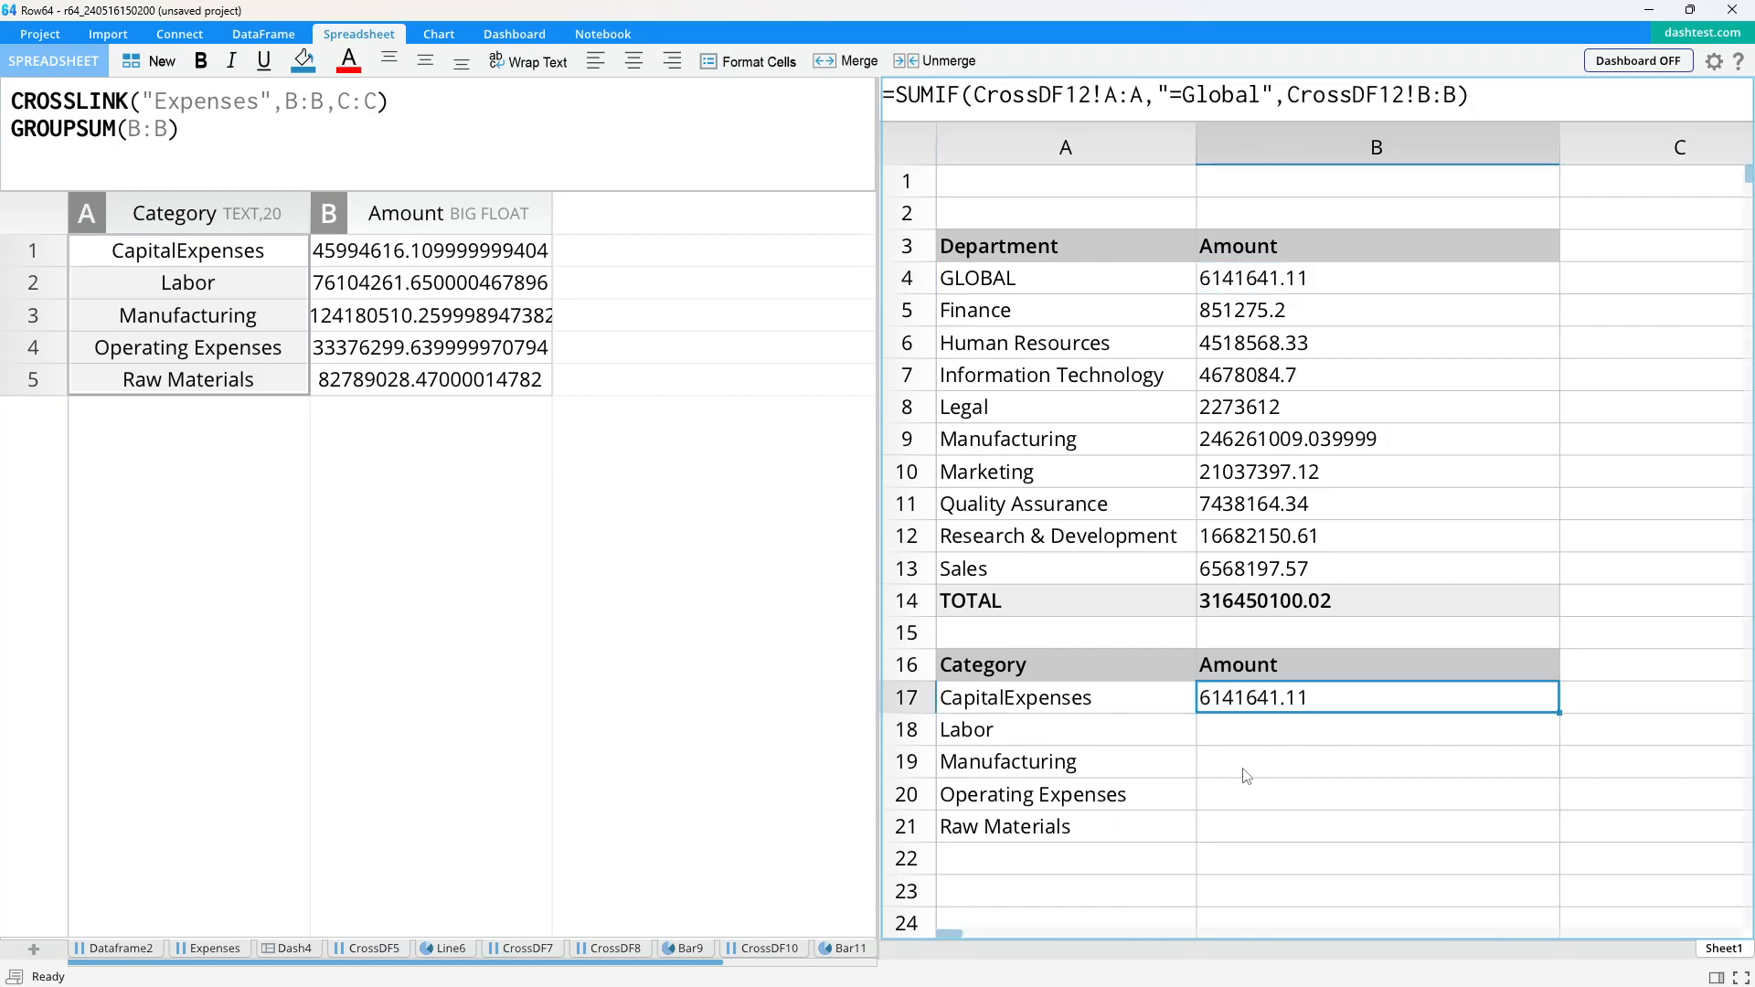
# - Repoint the SUMIF in B17 to range CrossDF13!A:A and sum range CrossDF13!B:B
pyautogui.click(1103, 97)
pyautogui.click(187, 215)
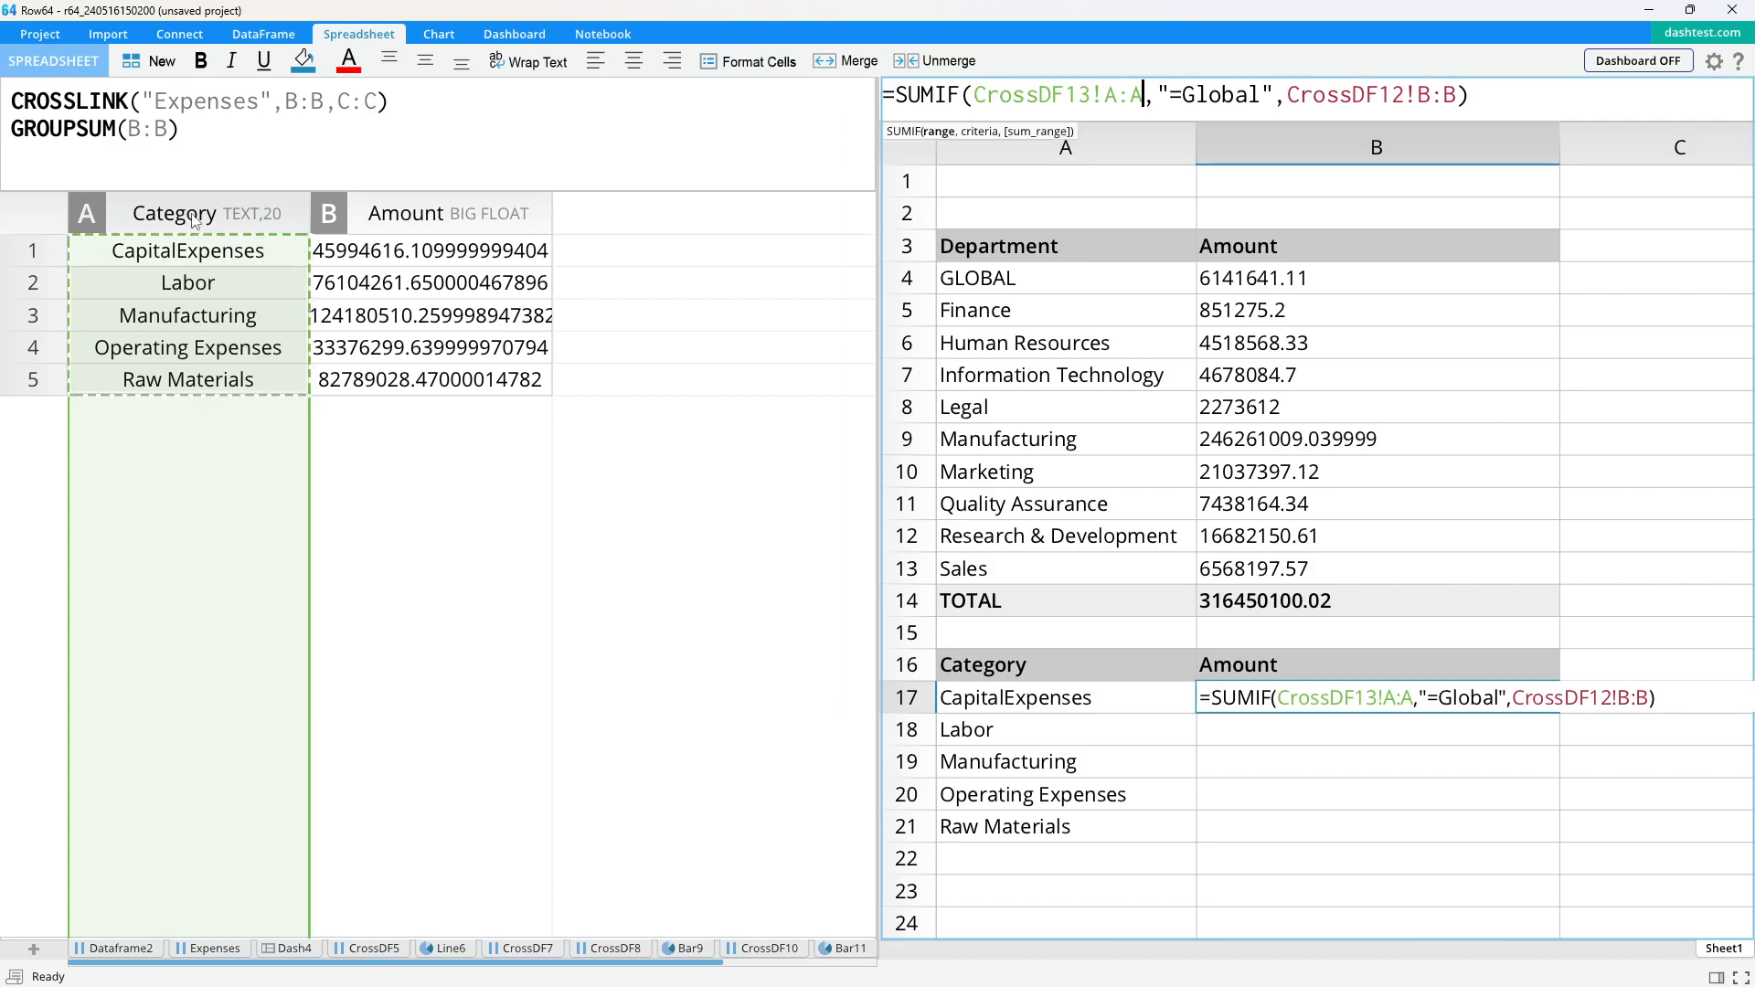
pyautogui.click(1365, 97)
pyautogui.click(480, 212)
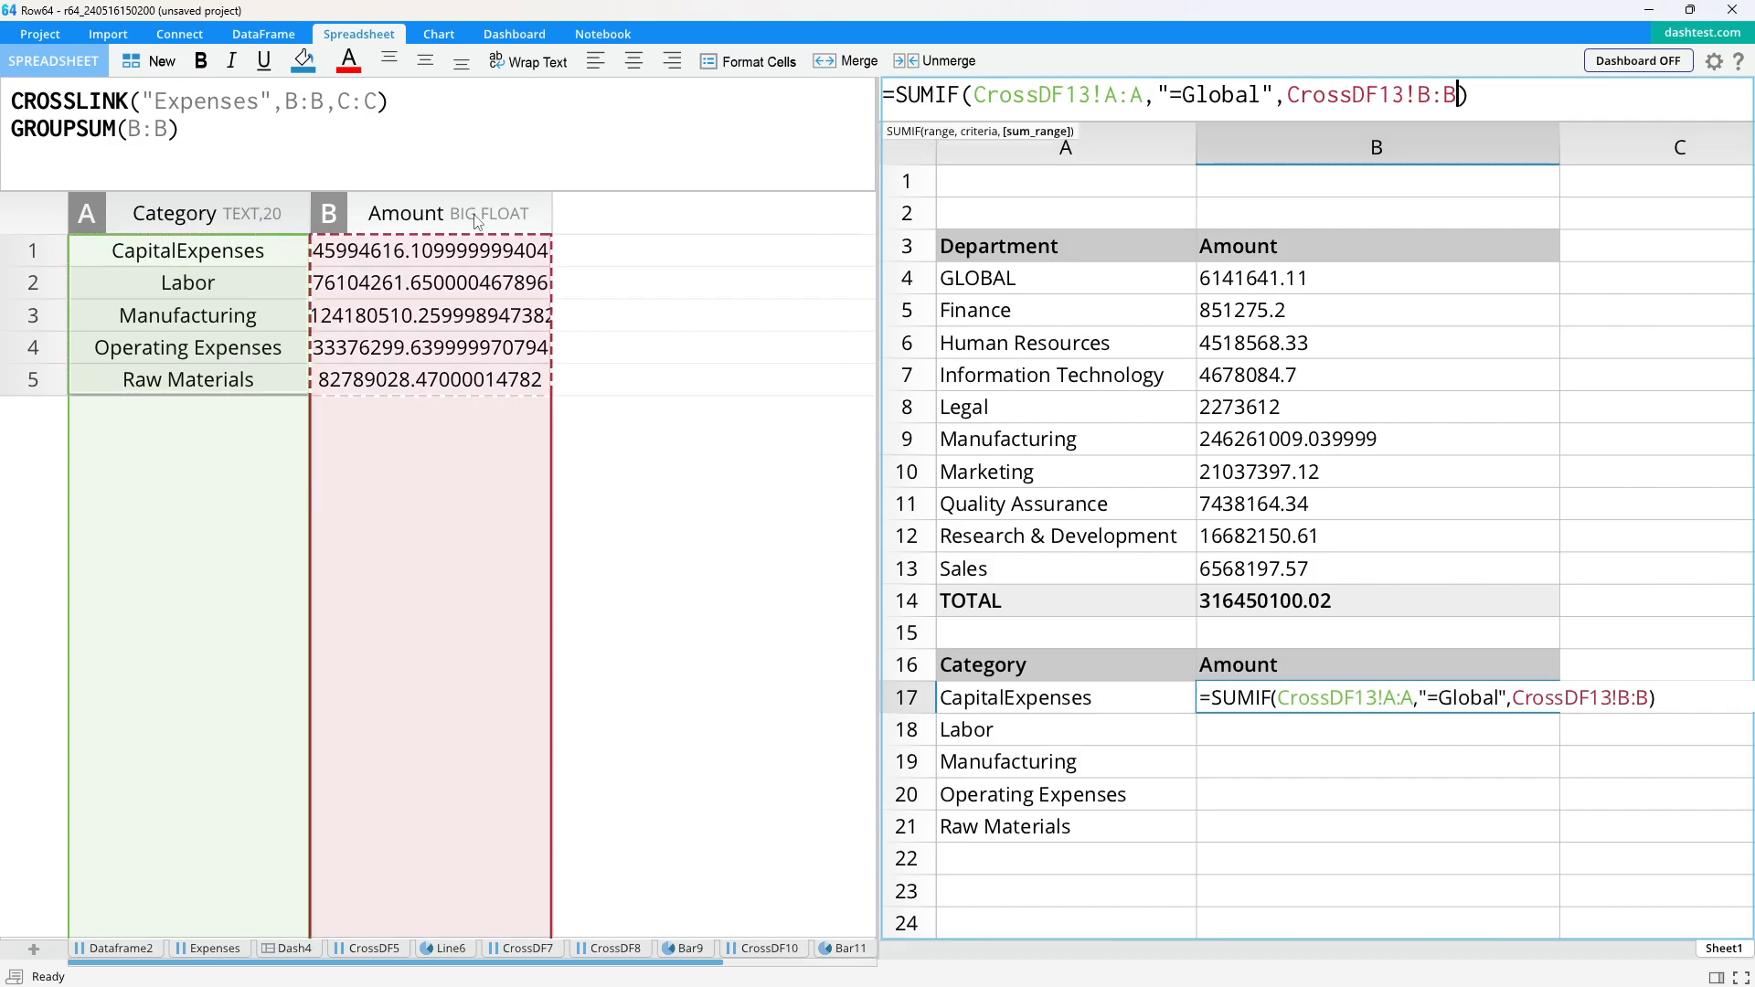
pyautogui.press('Return')
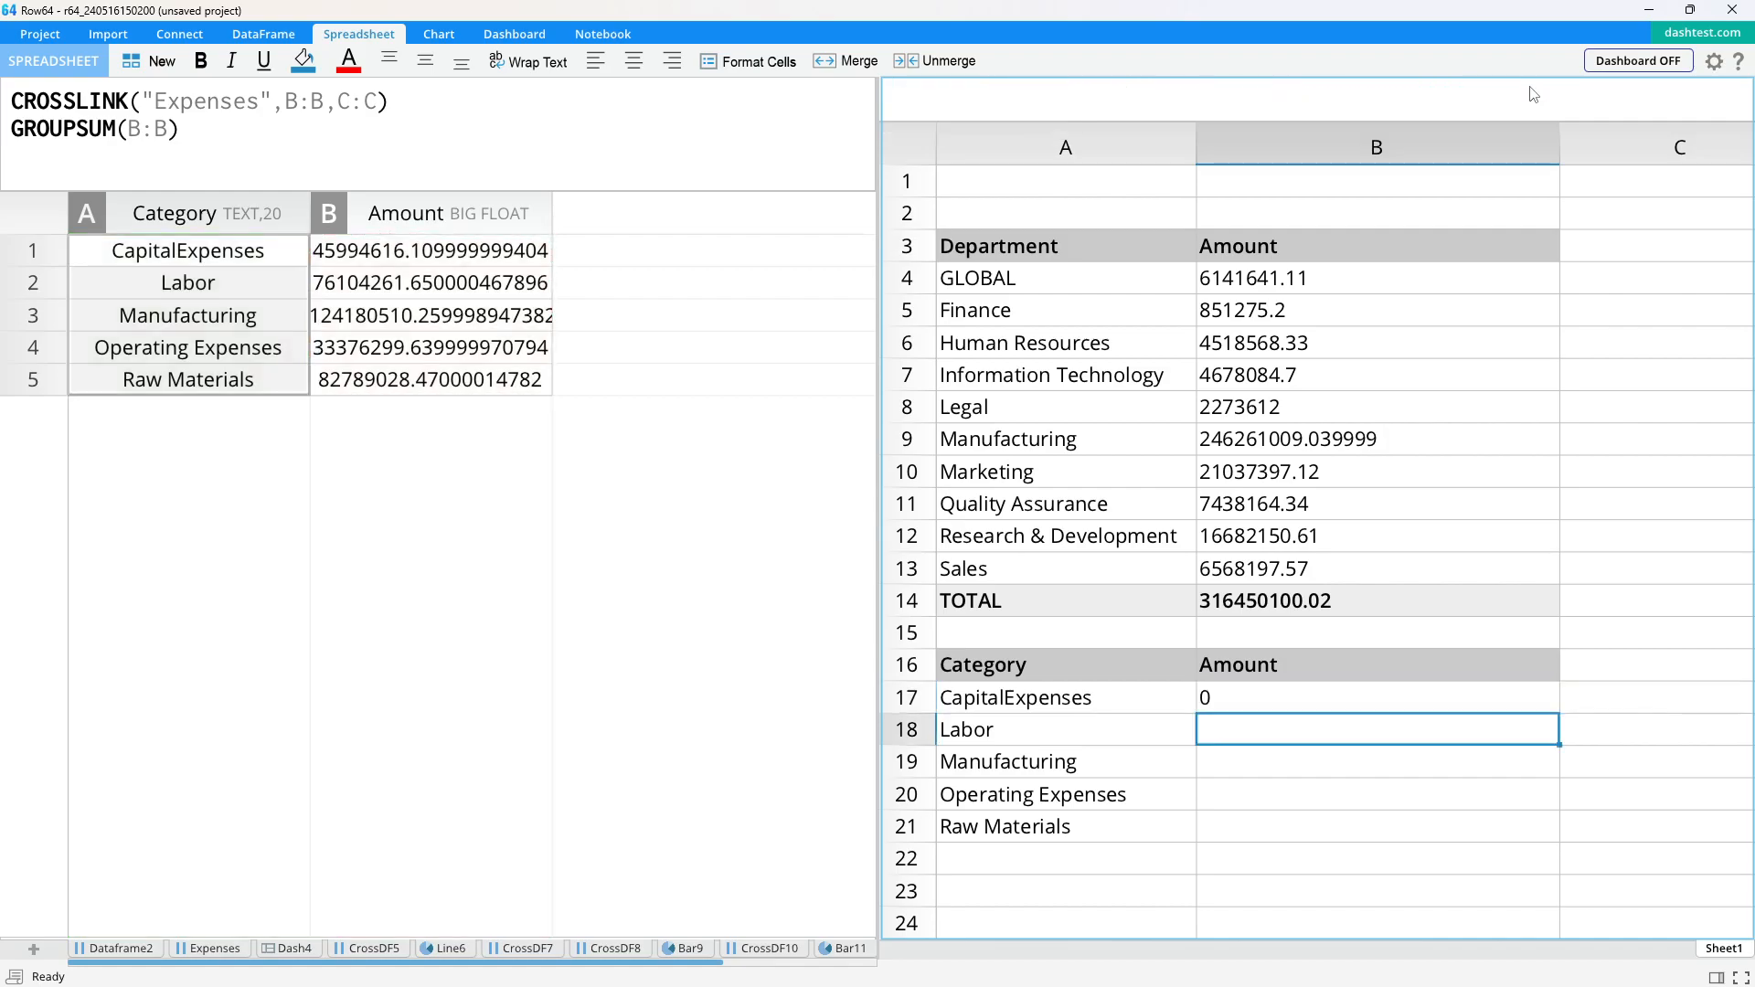
# - Change the SUMIF criterion in B17 to "=CapitalExpenses"
pyautogui.click(1259, 695)
pyautogui.click(1041, 700)
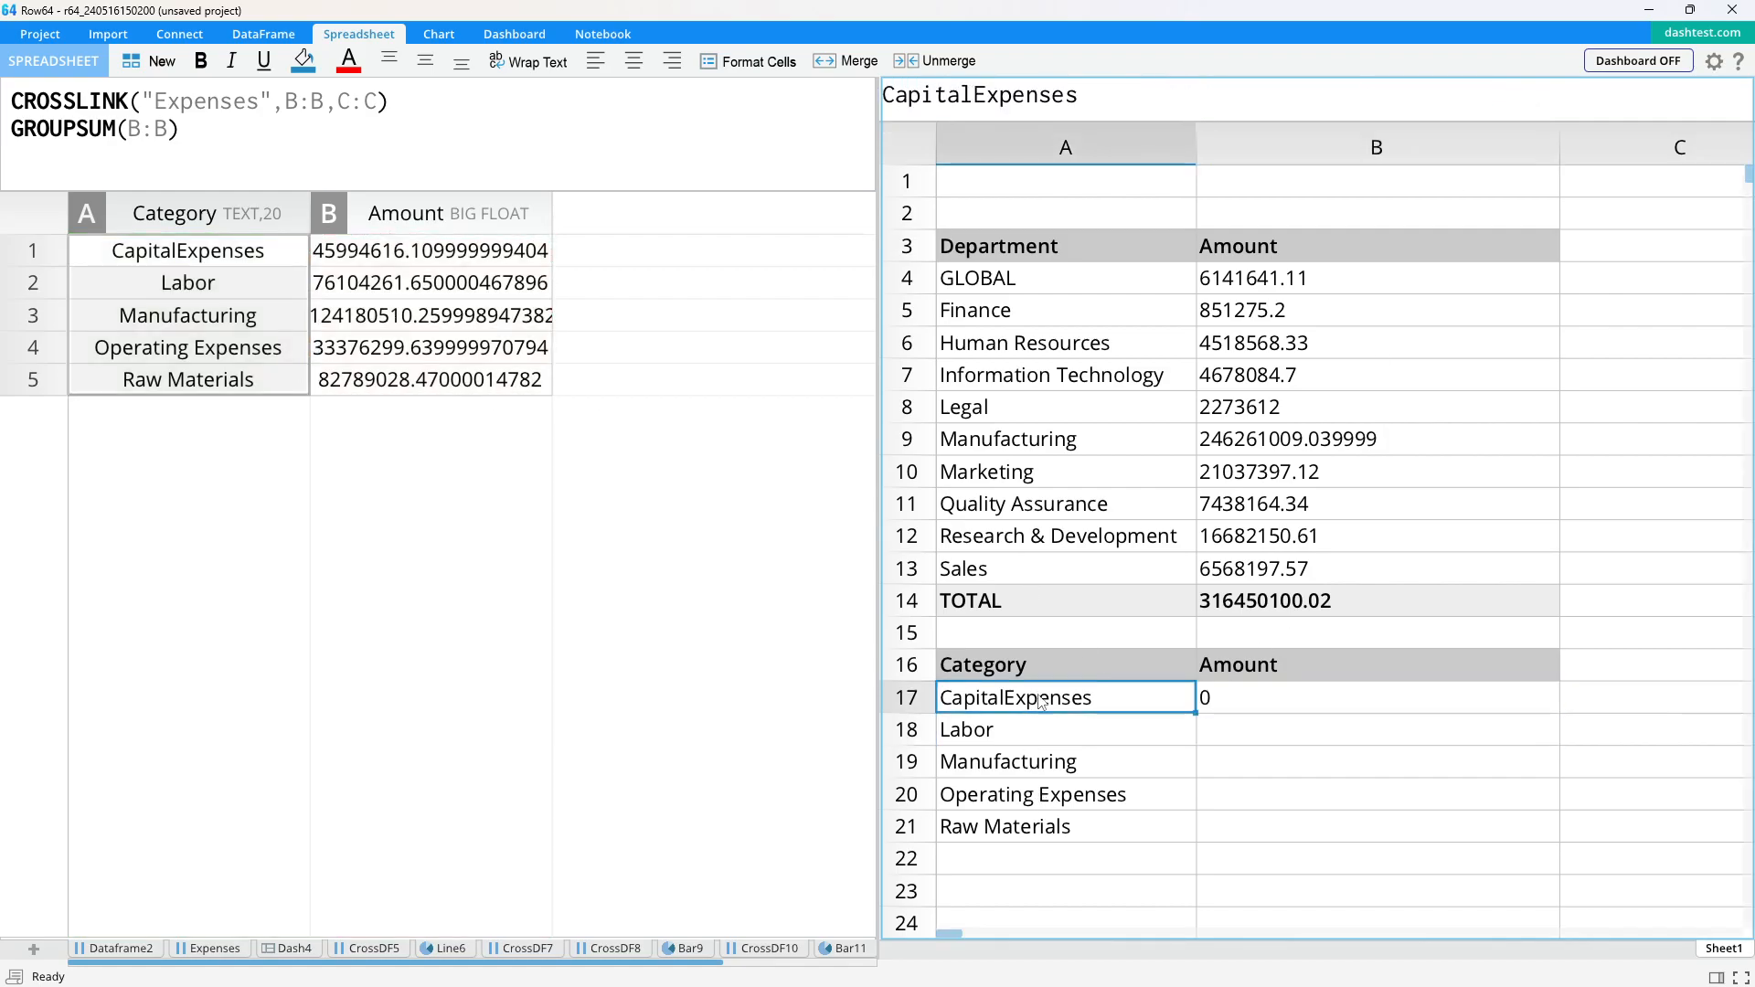
pyautogui.click(1252, 704)
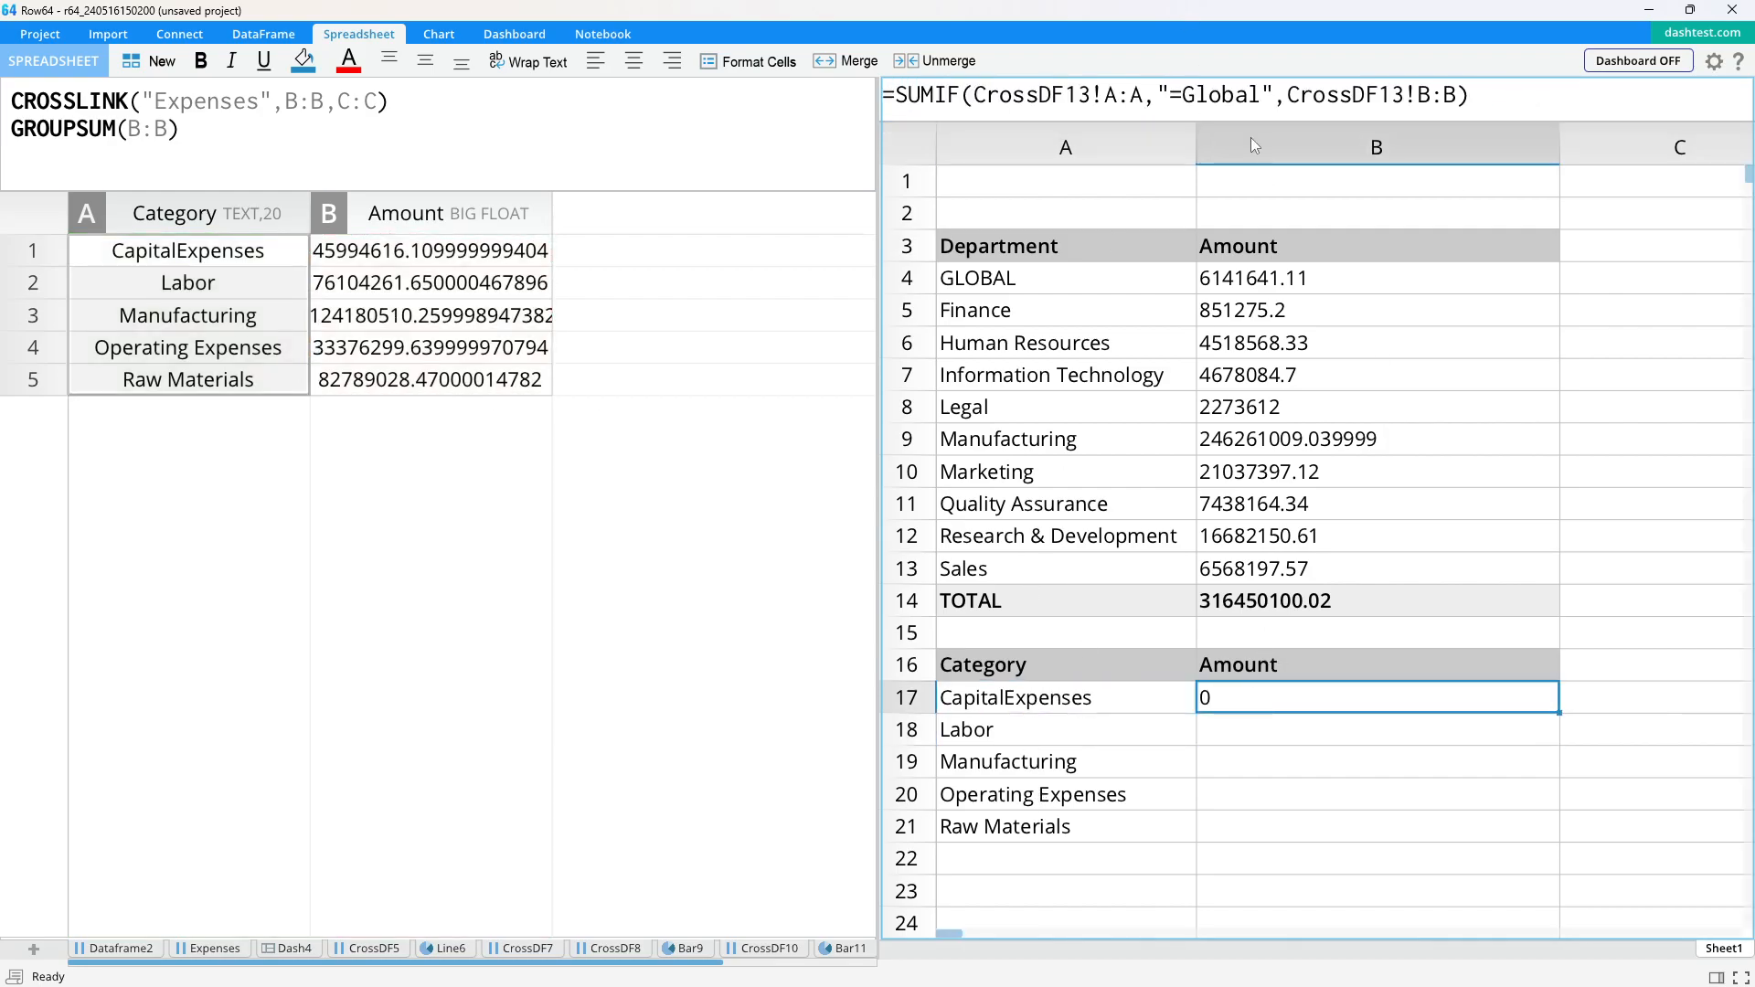
pyautogui.click(1261, 95)
pyautogui.moveTo(1261, 96); pyautogui.dragTo(1182, 95)
pyautogui.write('CapitalExpenses')
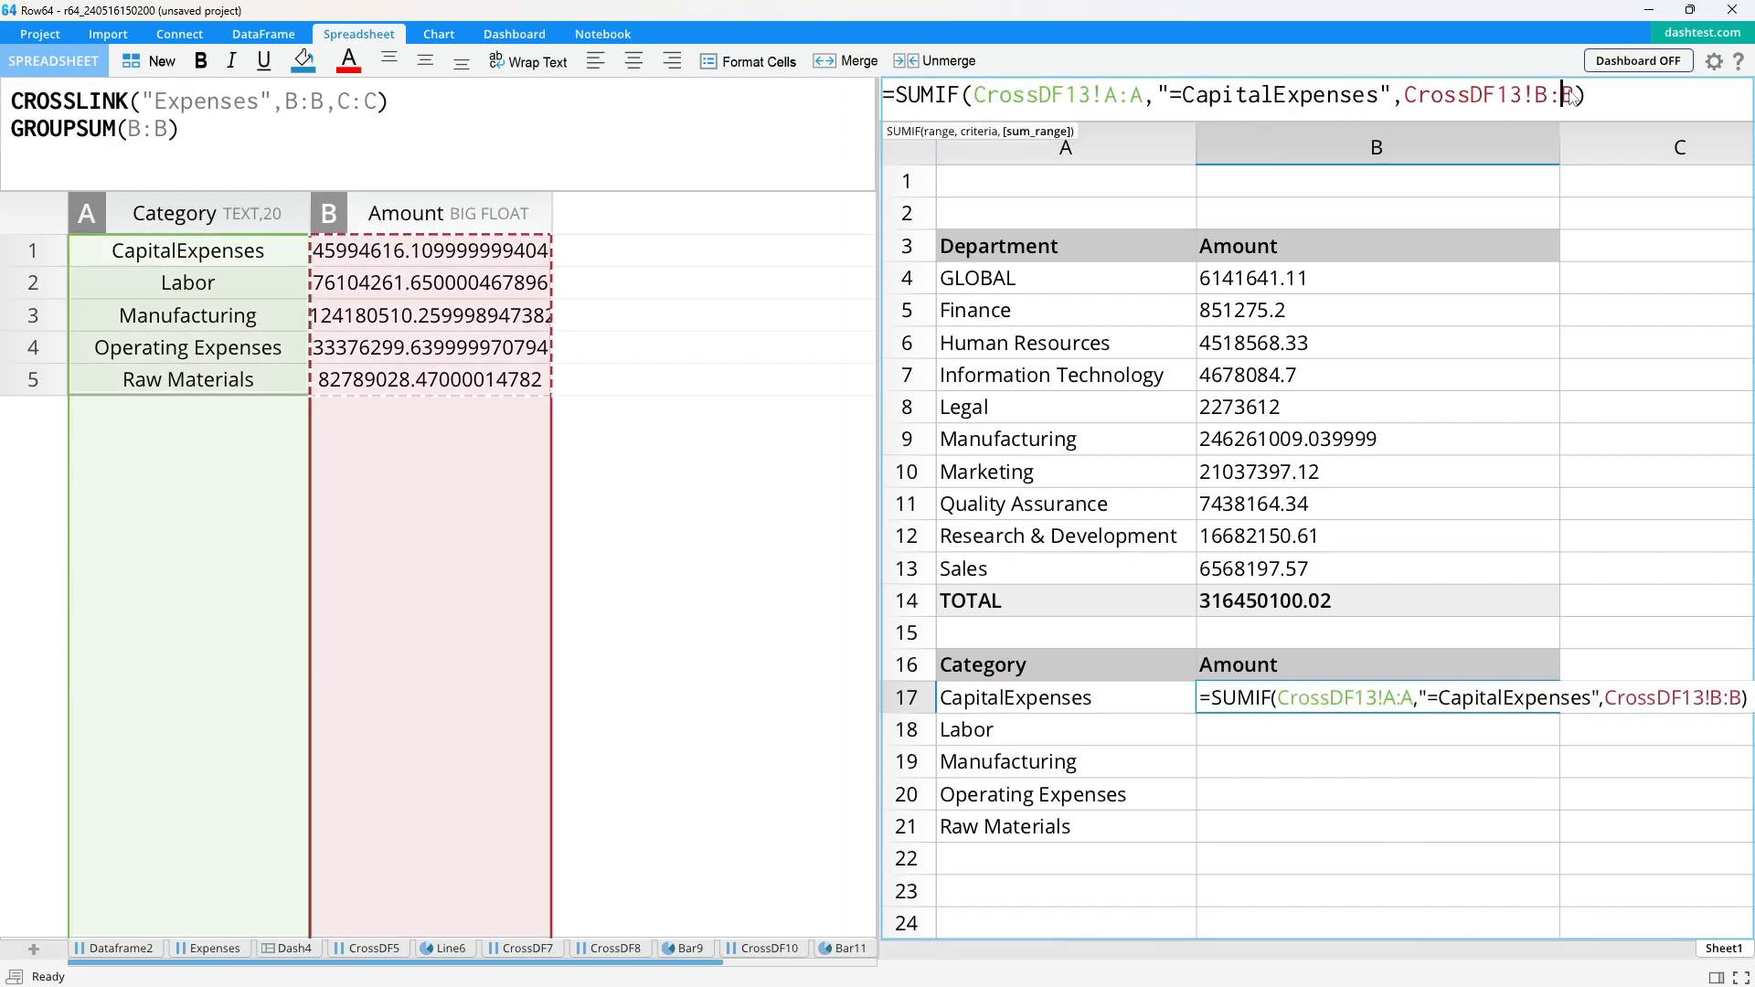
pyautogui.press('Return')
# - Copy the B17 SUMIF formula into B18 and fill it down through B21
pyautogui.click(1278, 700)
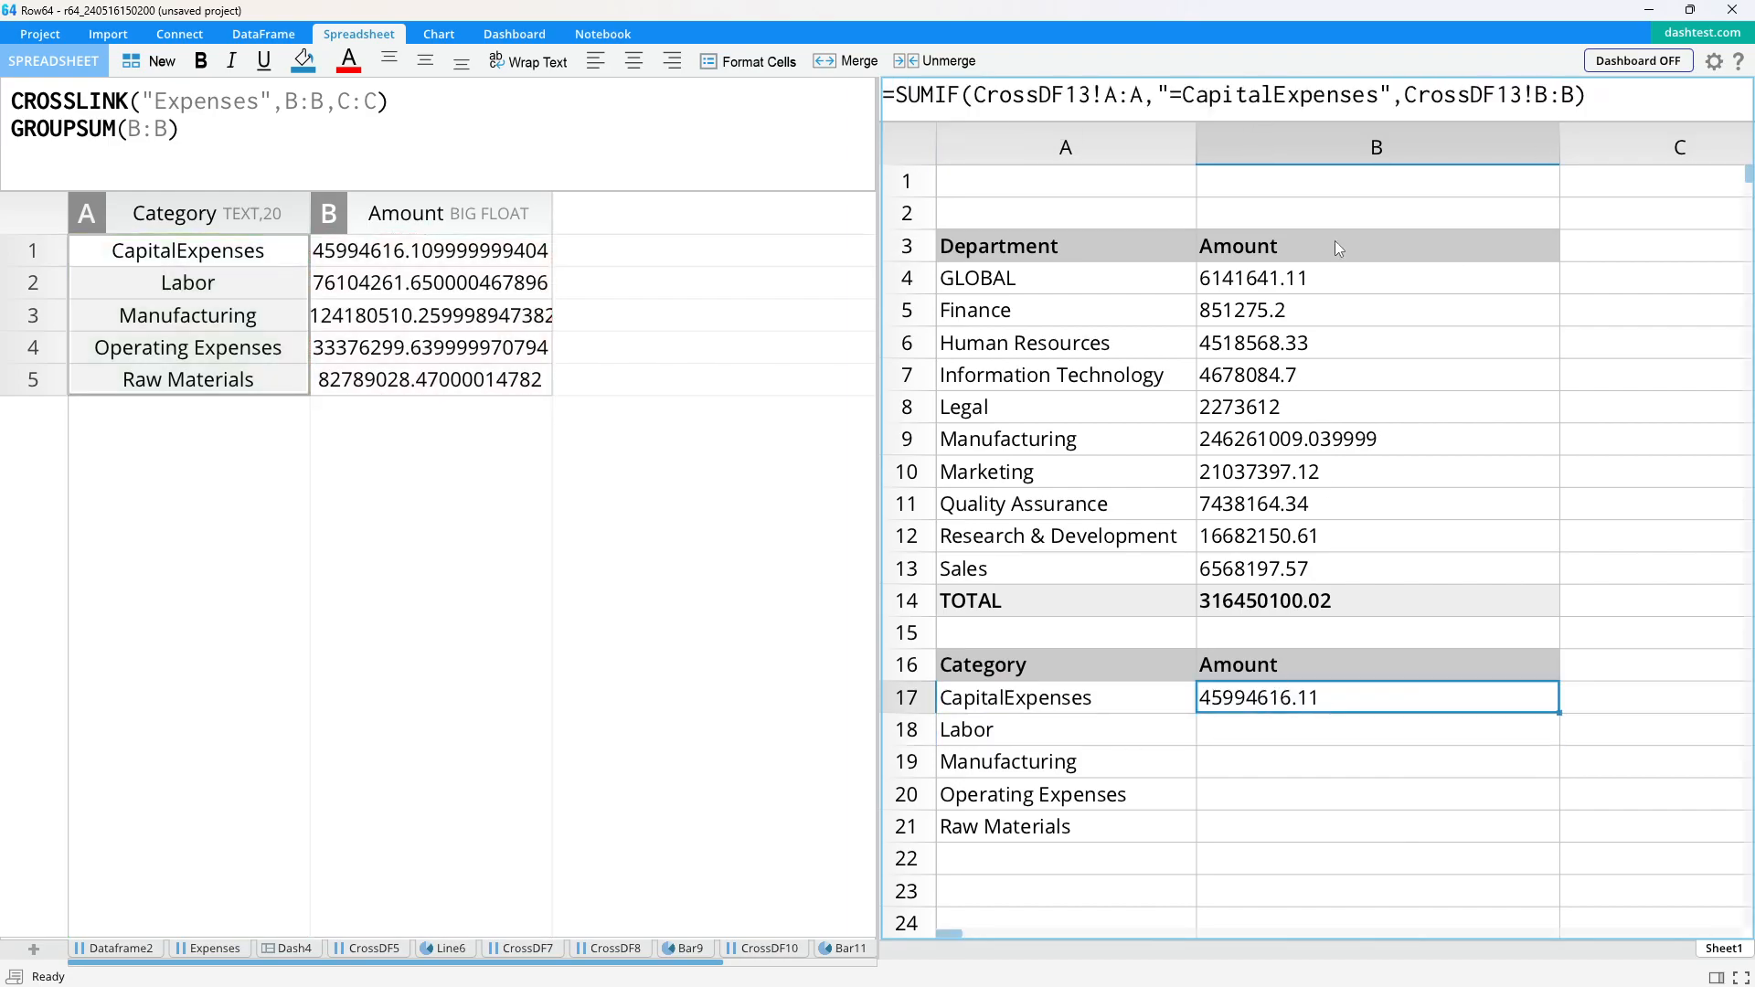
pyautogui.doubleClick(1278, 699)
pyautogui.click(1262, 732)
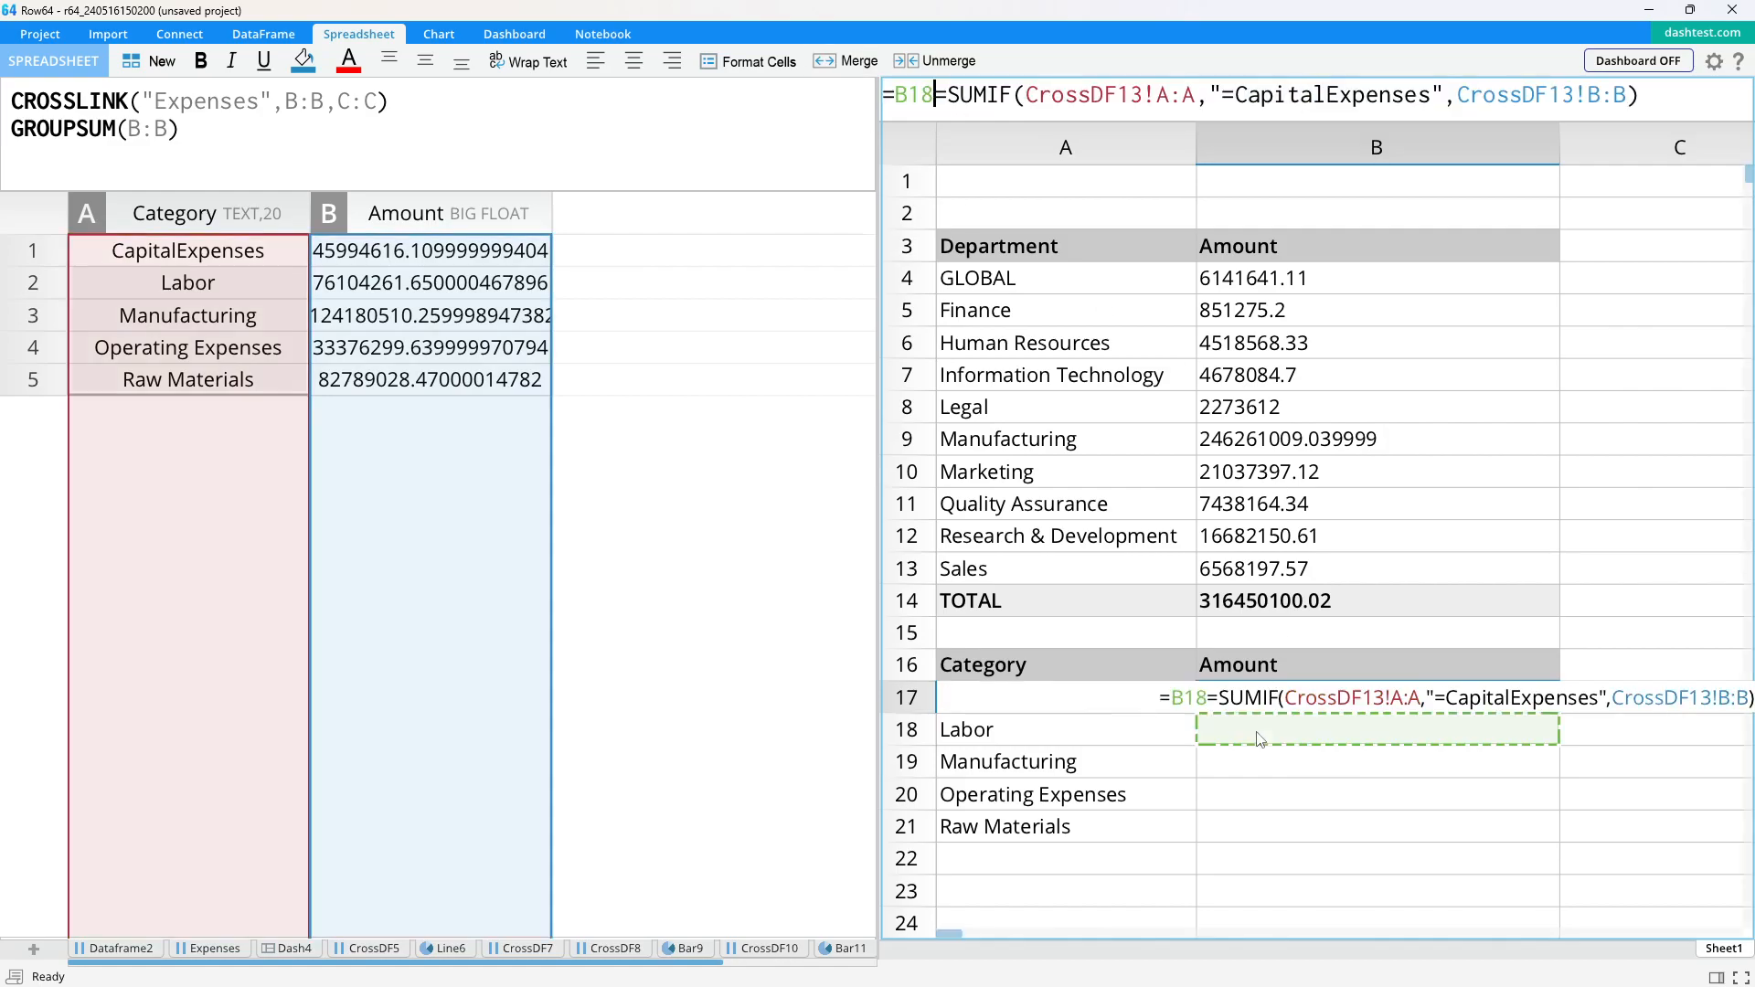
pyautogui.hotkey('ctrl', 'v')
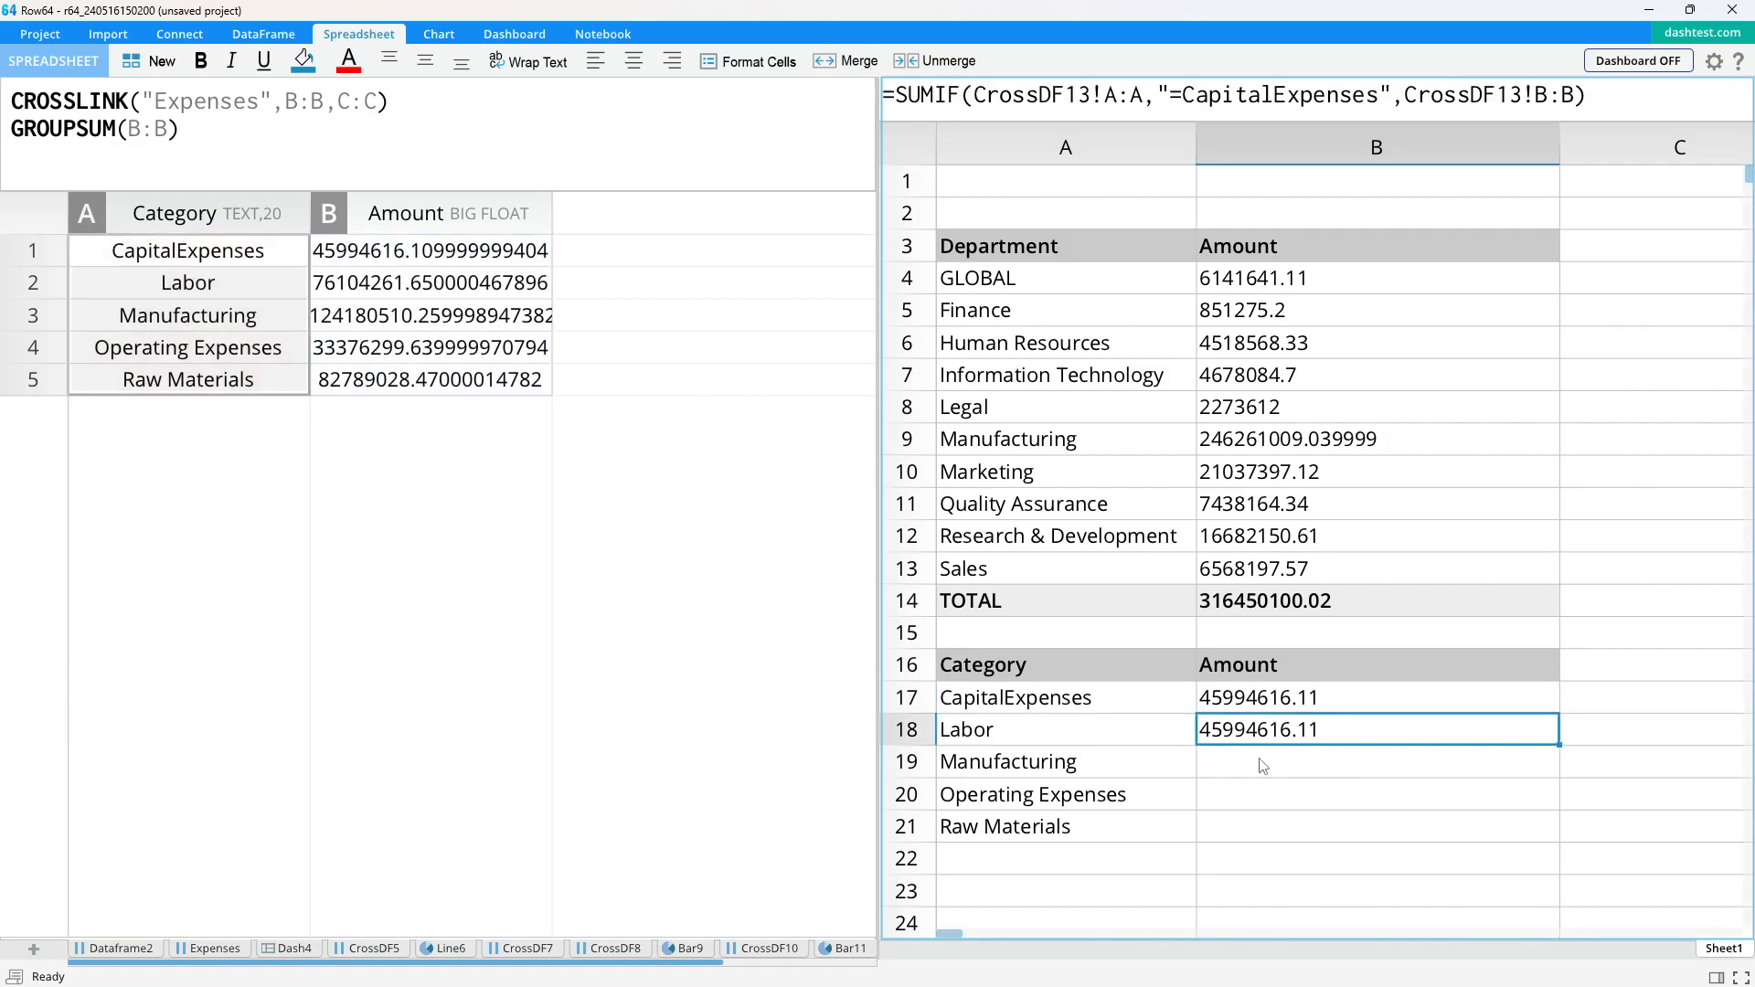
pyautogui.moveTo(1559, 744); pyautogui.dragTo(1538, 841)
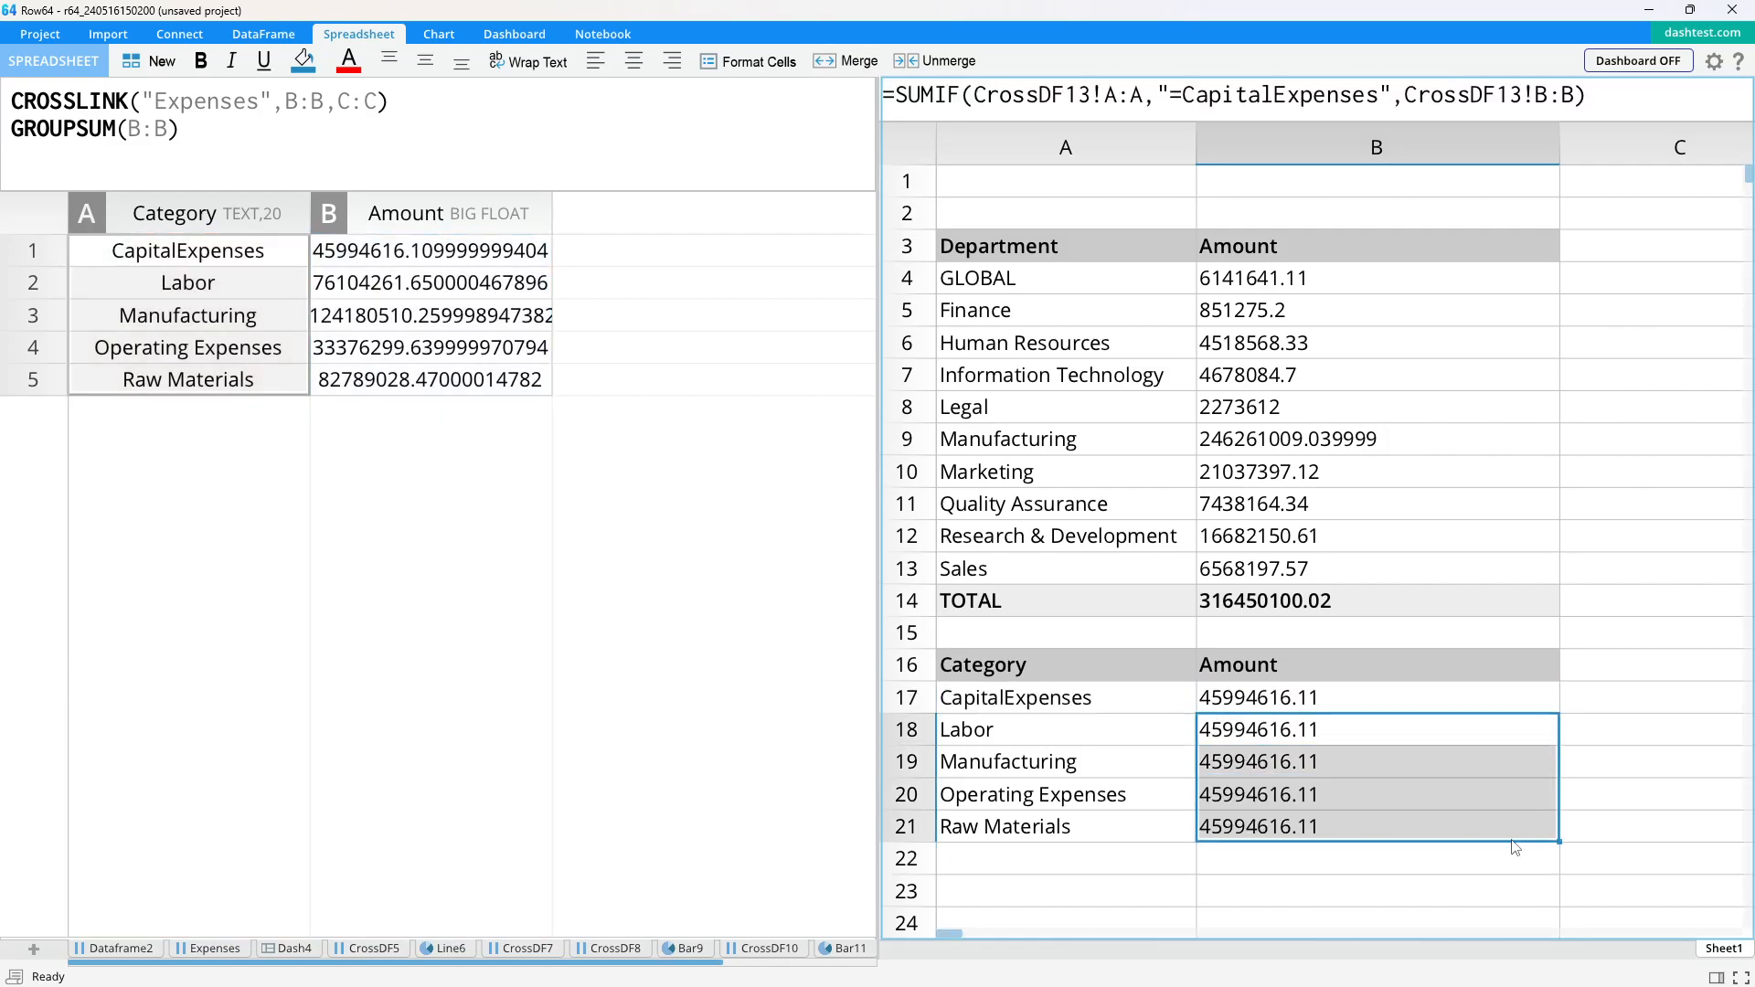
pyautogui.click(1392, 898)
# - Change the SUMIF criterion in B18 to "=Labor"
pyautogui.click(1302, 736)
pyautogui.click(1023, 734)
pyautogui.click(1229, 742)
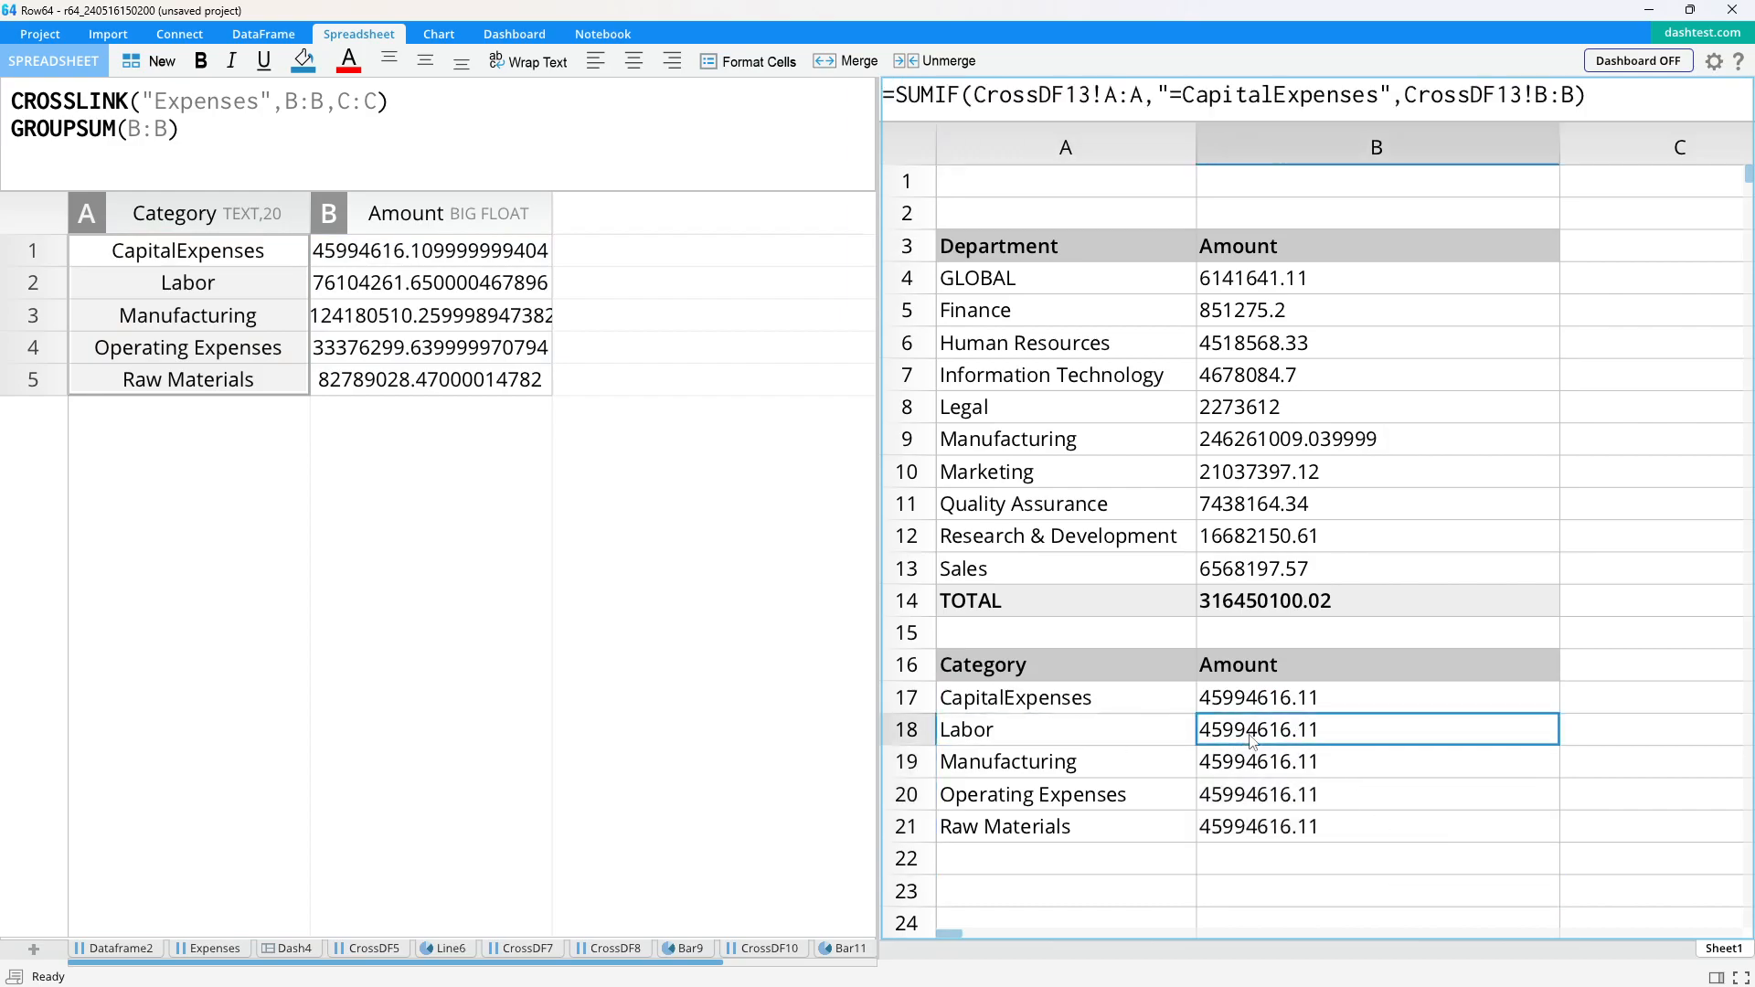
pyautogui.moveTo(1380, 97); pyautogui.dragTo(1186, 98)
pyautogui.write('Labor')
pyautogui.press('Return')
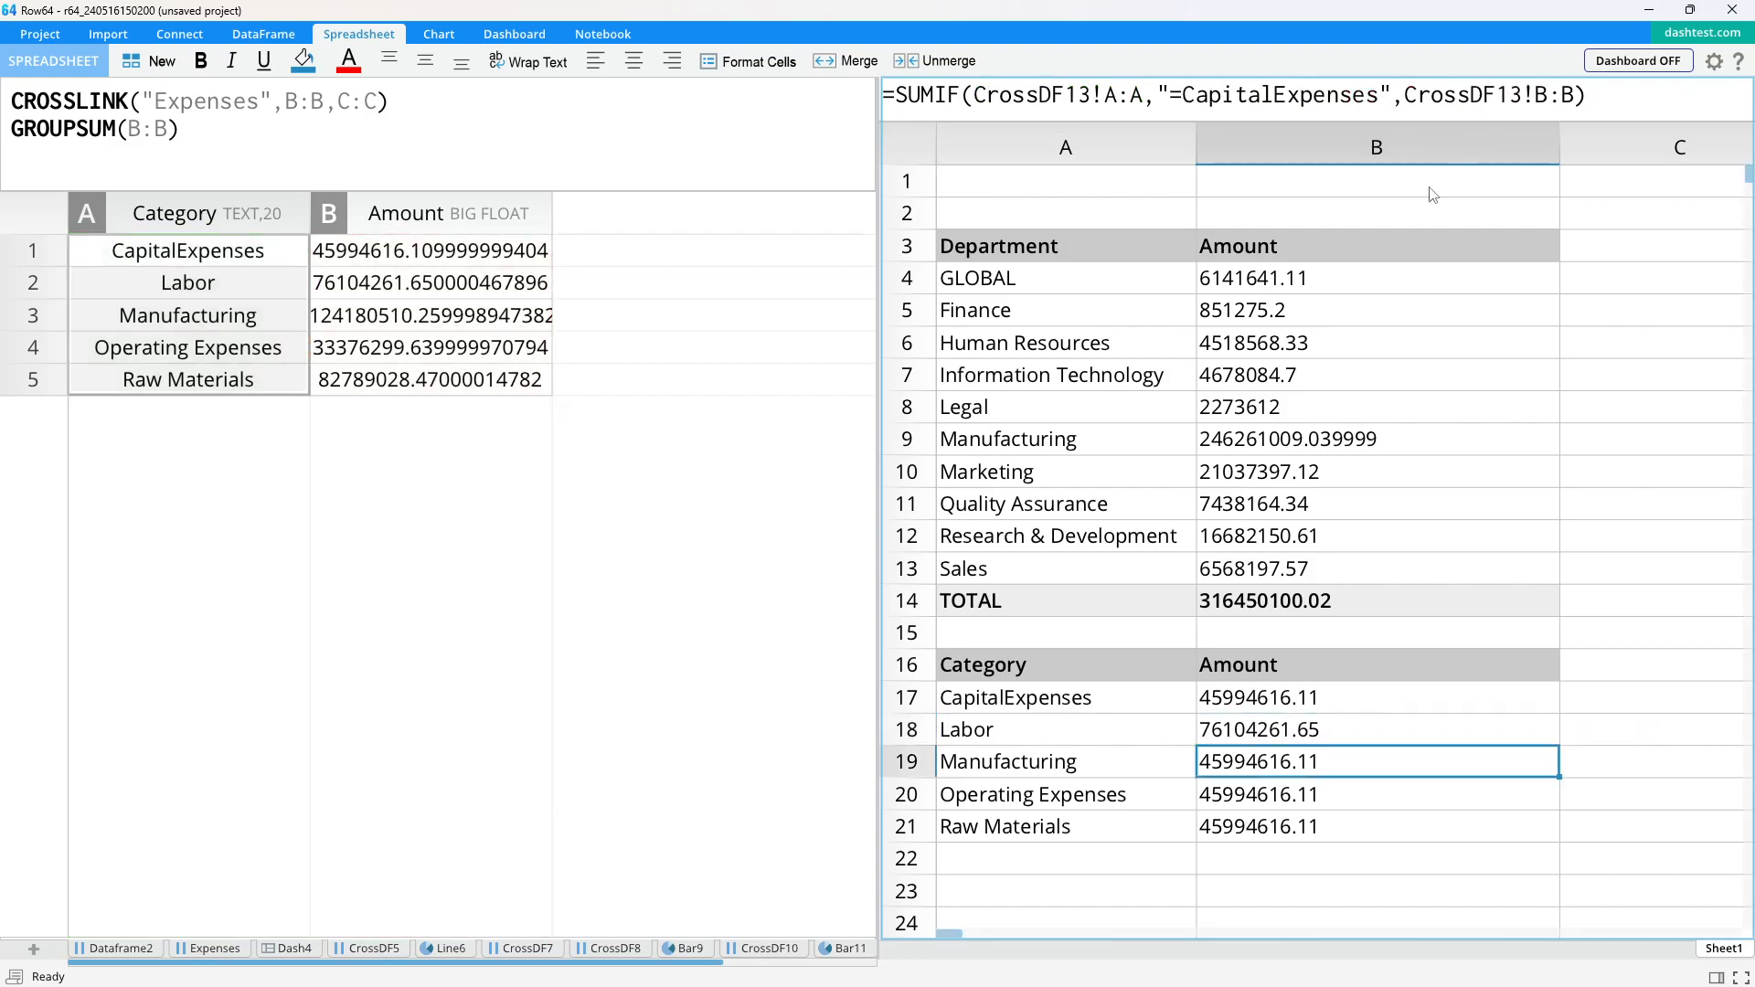
# - Copy the category name from A19 and set the SUMIF criterion in B19 to "=Manufacturing"
pyautogui.click(1091, 773)
pyautogui.click(1225, 762)
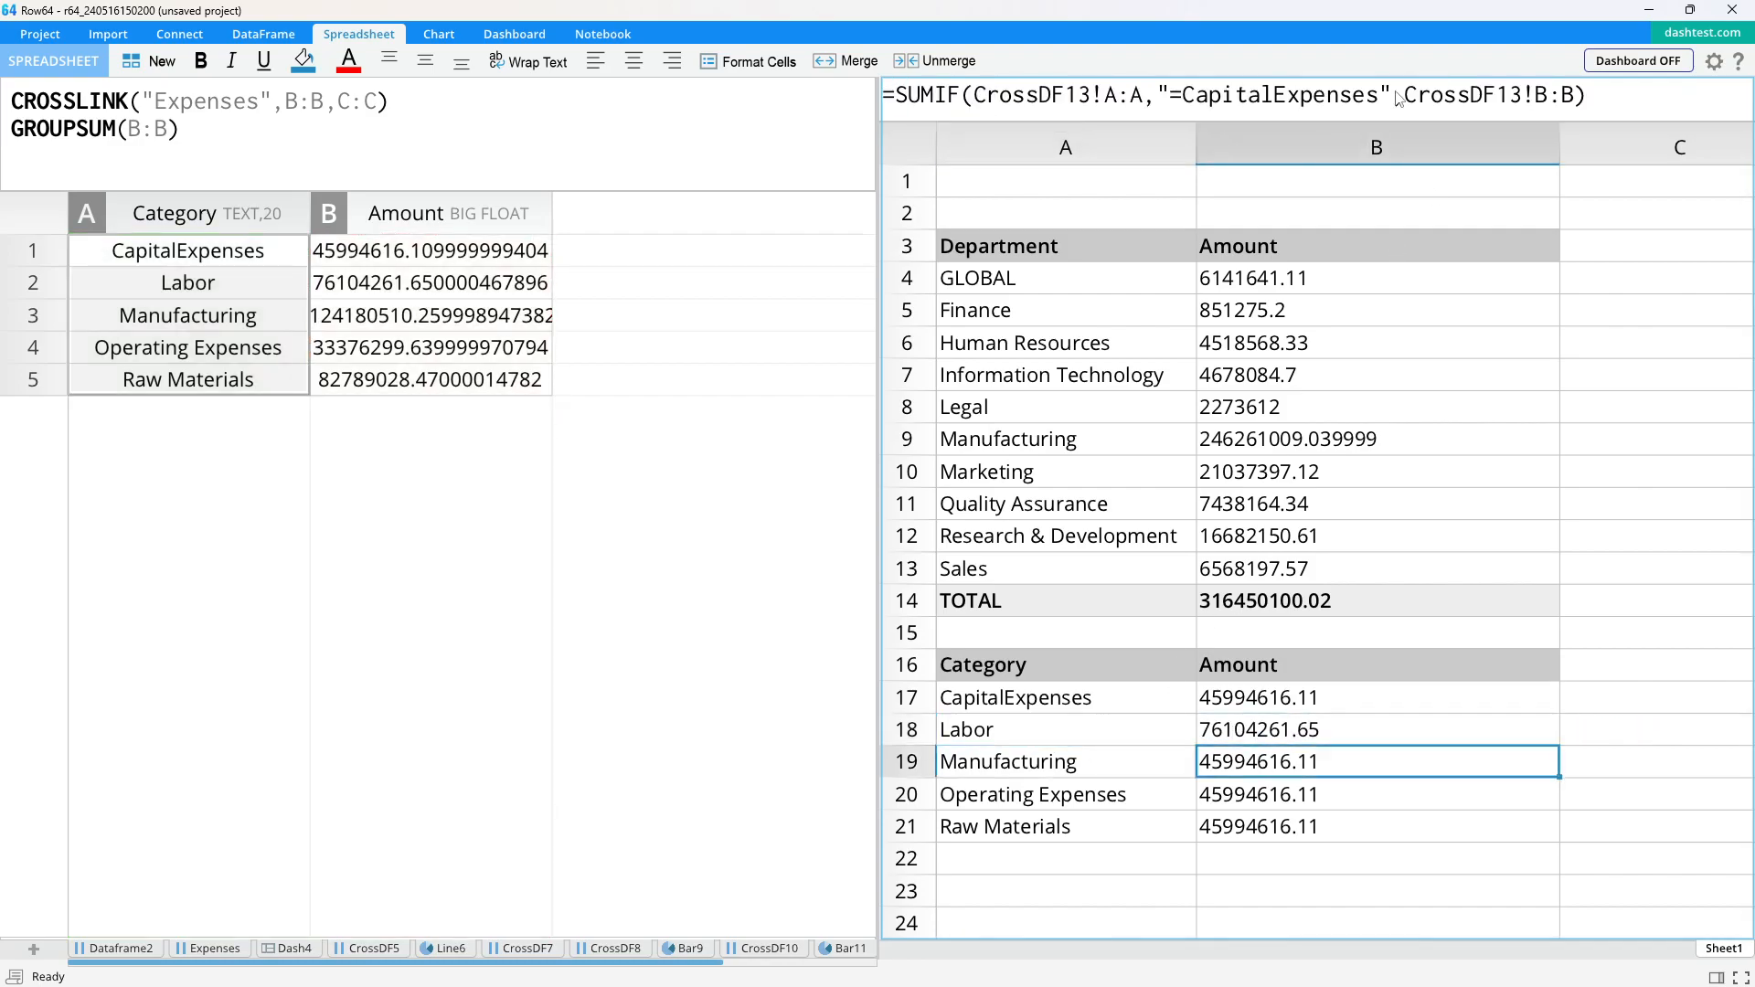
pyautogui.moveTo(1378, 96); pyautogui.dragTo(1184, 101)
pyautogui.write('Manufacturing')
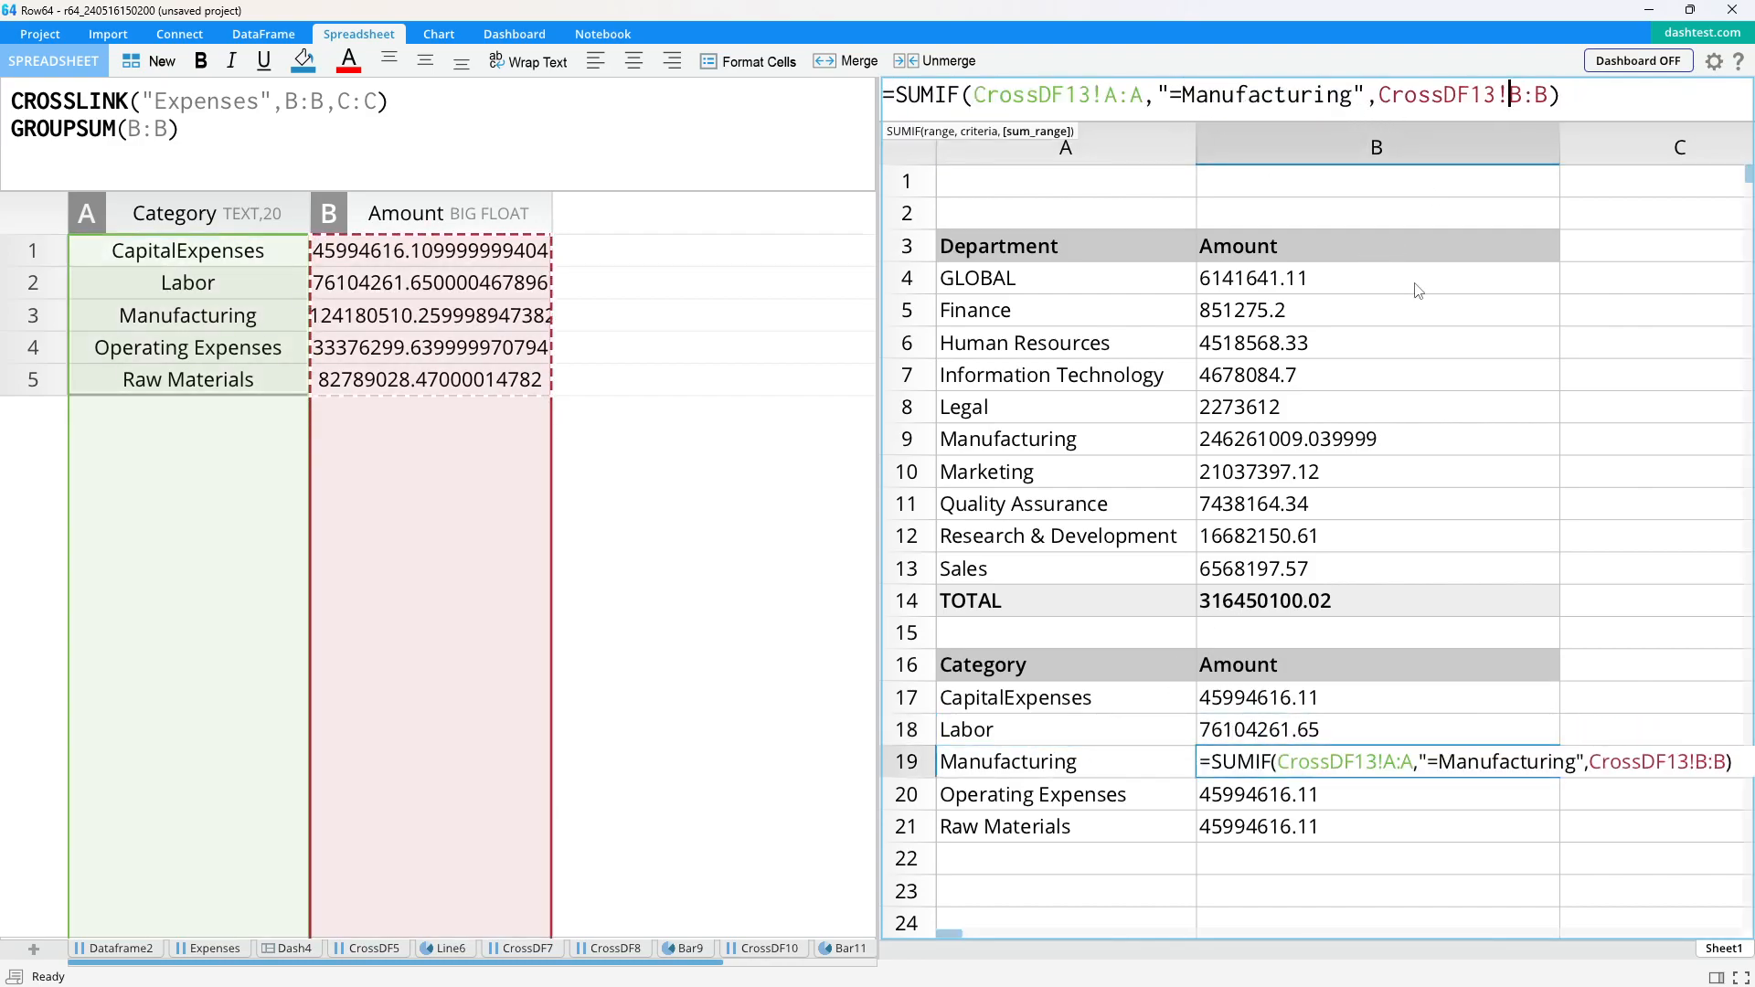
pyautogui.press('Return')
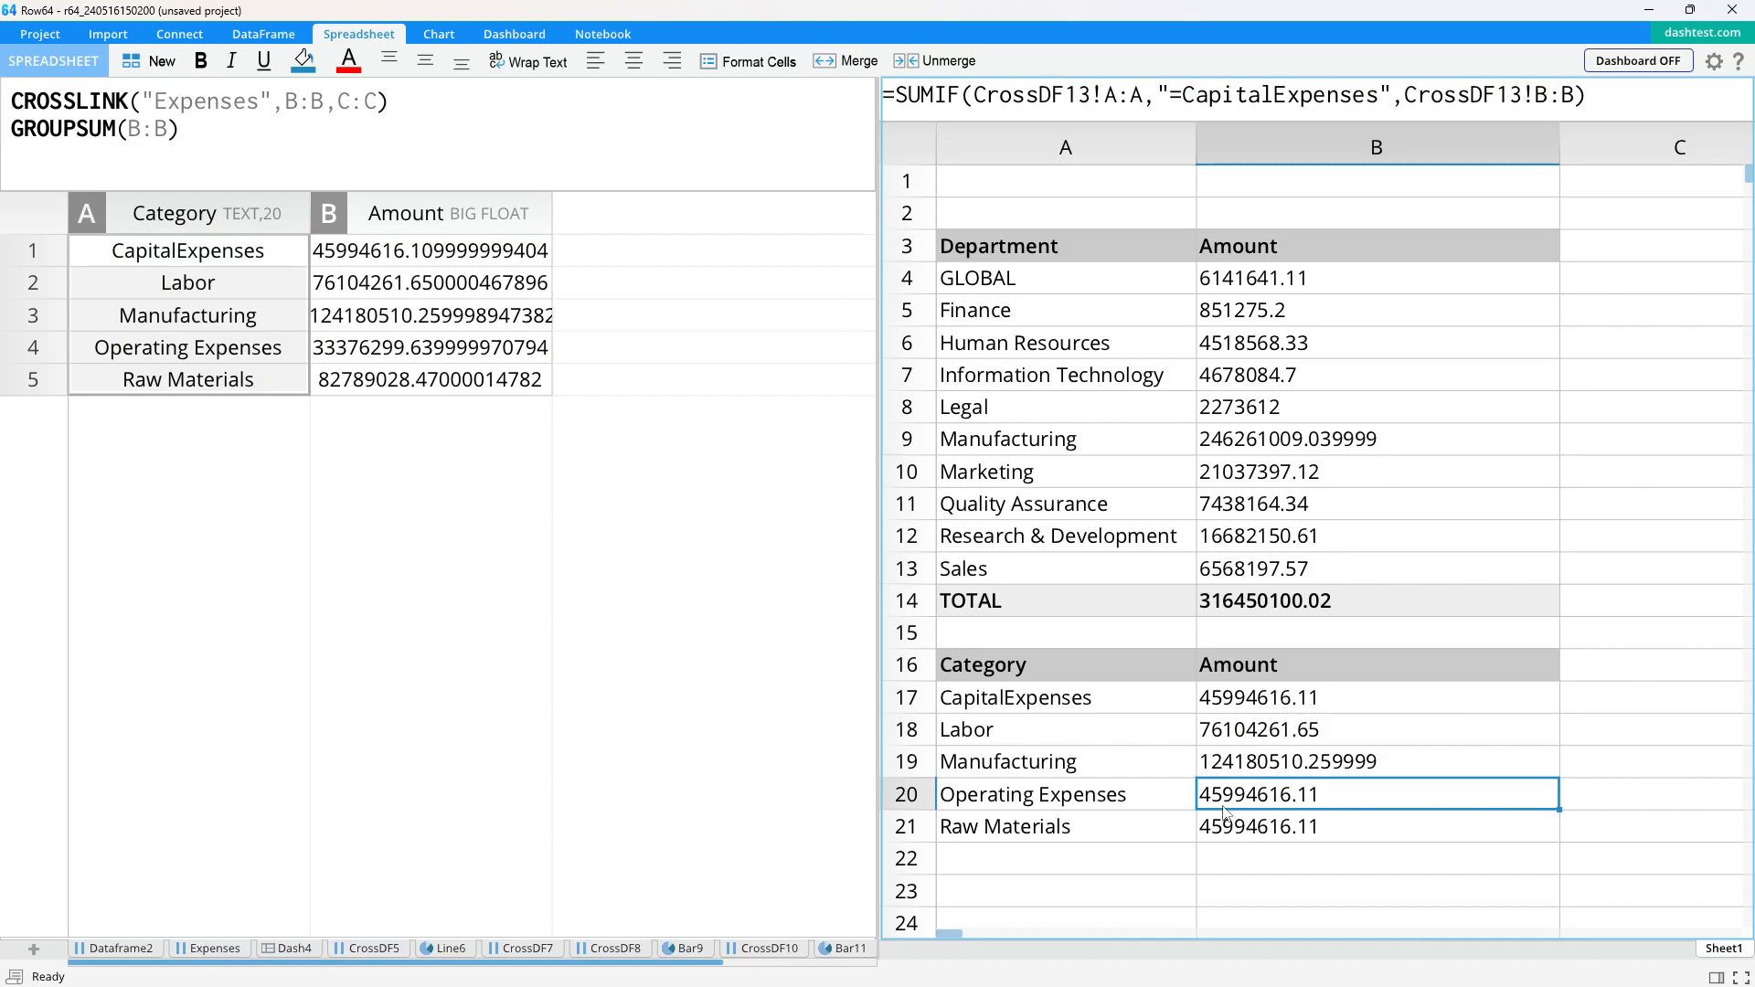
# - Copy the category name from A20 and set the SUMIF criterion in B20 to "=Operating Expenses"
pyautogui.click(1100, 810)
pyautogui.click(1225, 795)
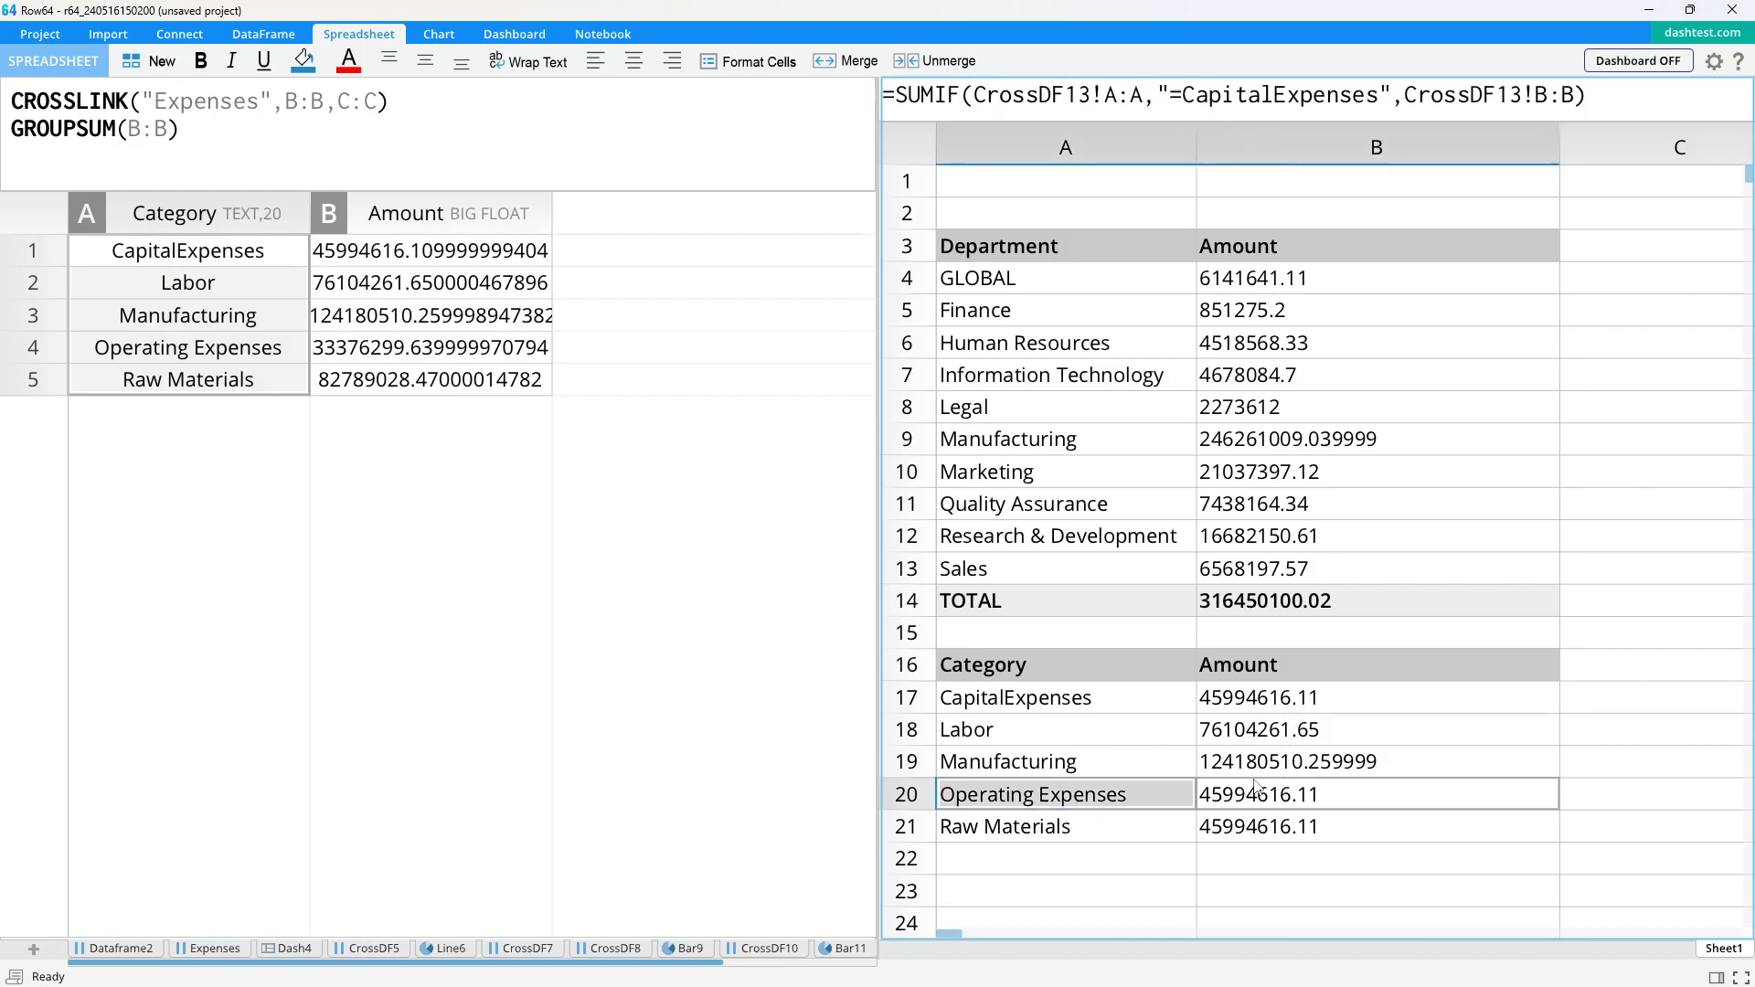
pyautogui.moveTo(1185, 97); pyautogui.dragTo(1383, 100)
pyautogui.write('Operating Expenses')
pyautogui.press('Return')
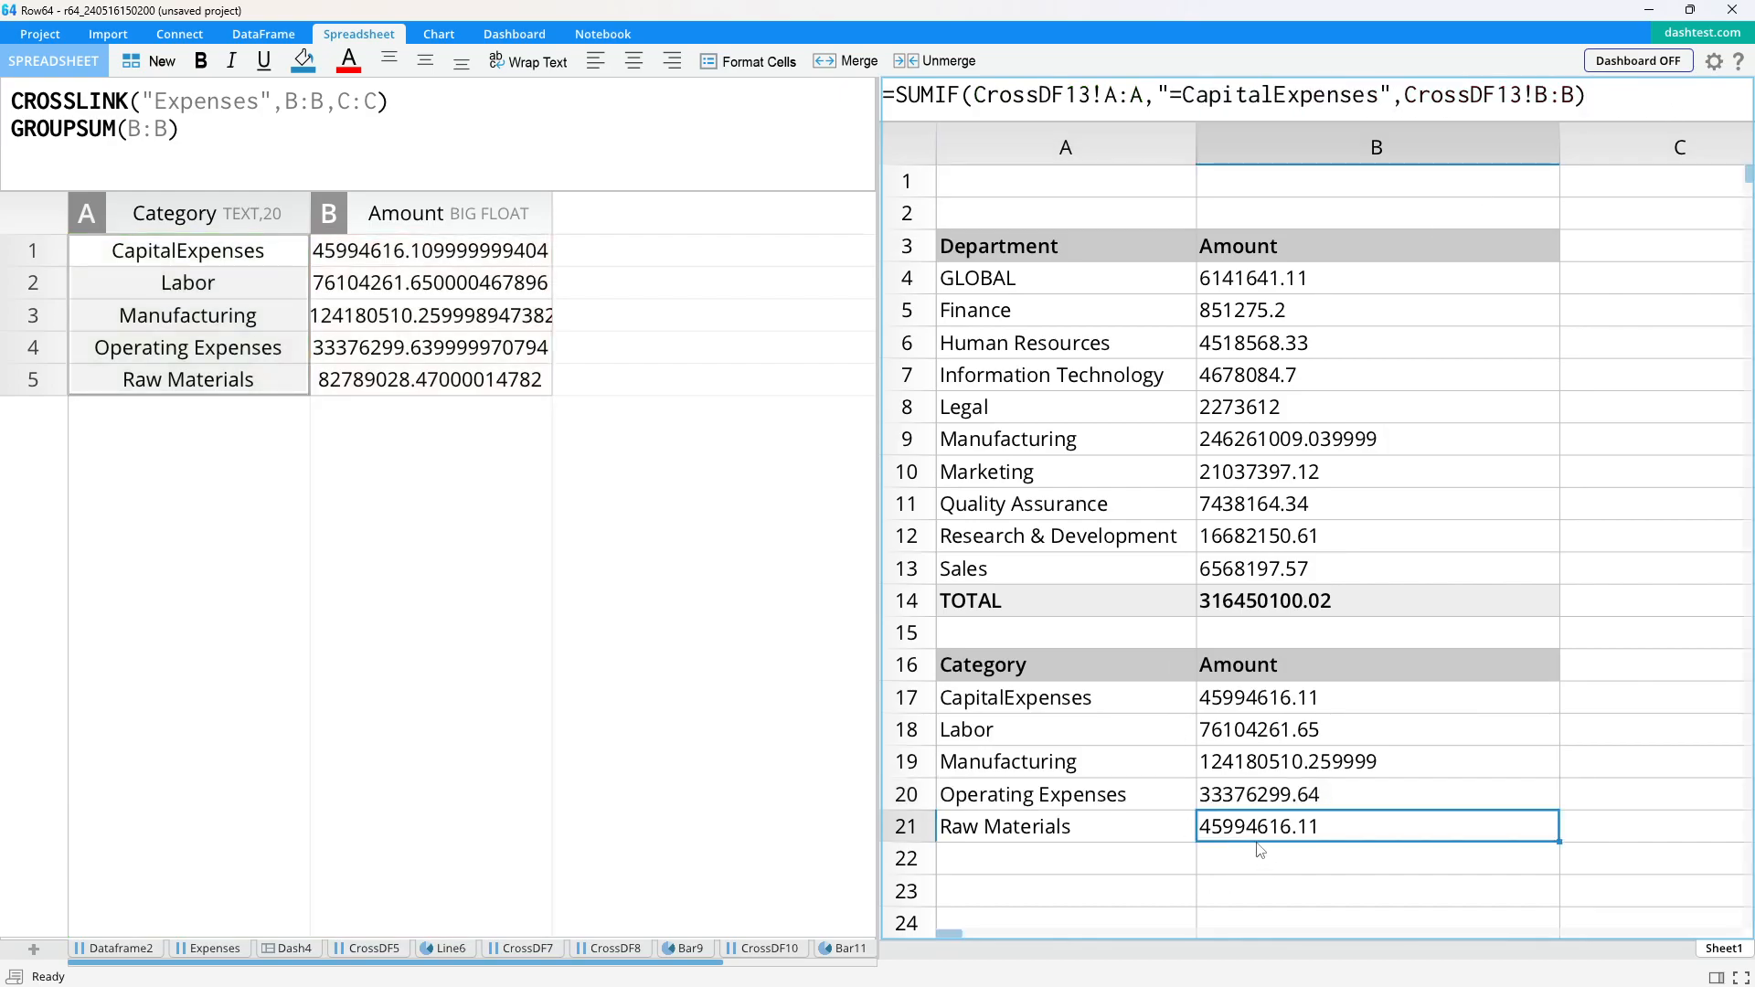
# - Set the SUMIF criterion in B21 to "=Raw Materials"
pyautogui.click(1109, 828)
pyautogui.click(1229, 823)
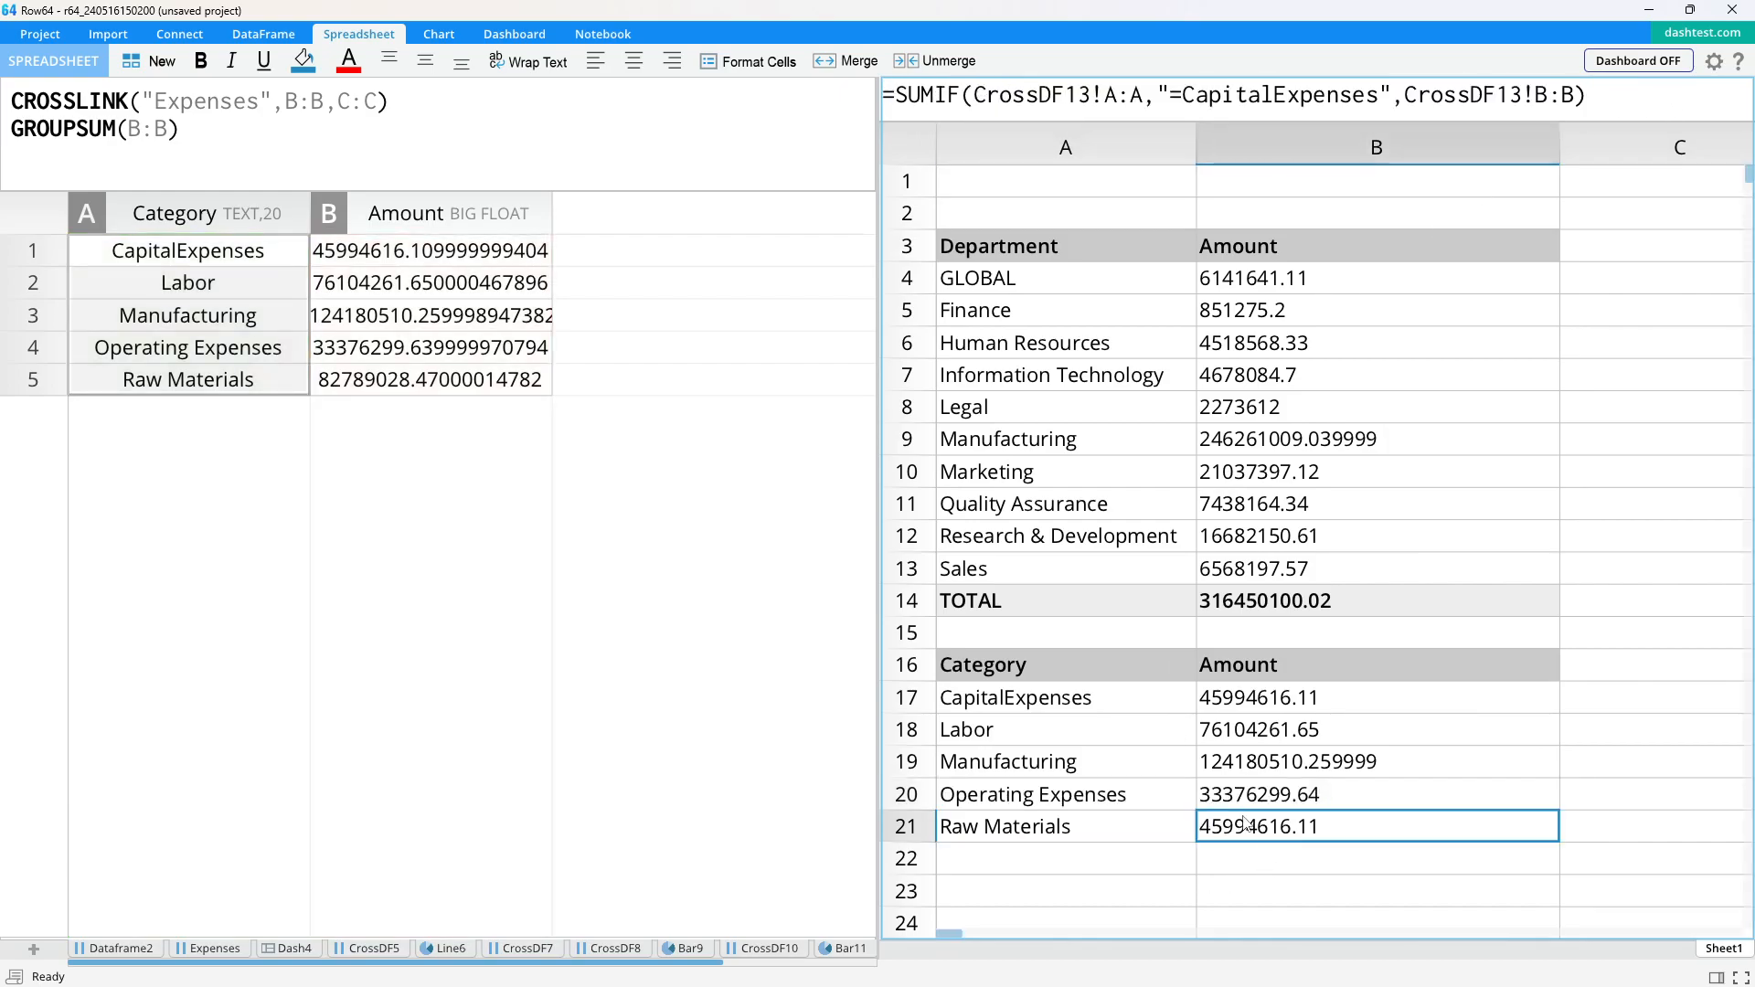
pyautogui.click(1193, 103)
pyautogui.moveTo(1193, 102); pyautogui.dragTo(1382, 100)
pyautogui.write('Raw Materials')
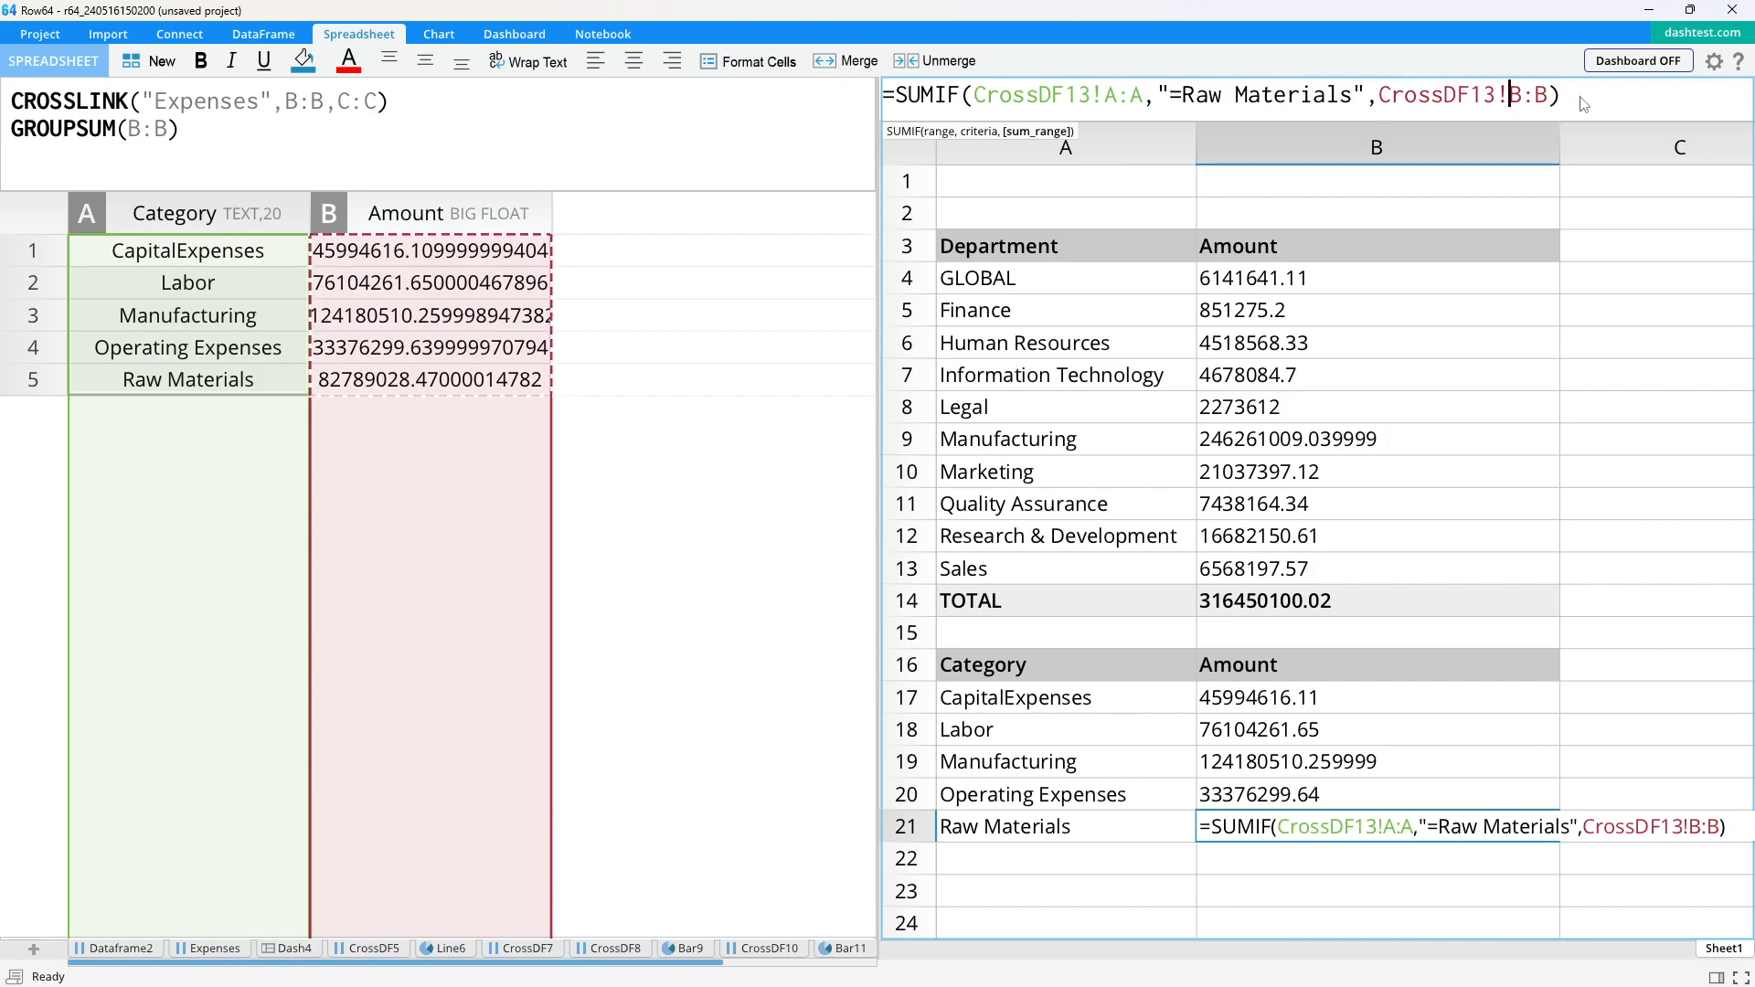
pyautogui.press('Return')
# - Copy the department TOTAL row A14:B14 and paste it into row 22 below the category table
pyautogui.click(1039, 885)
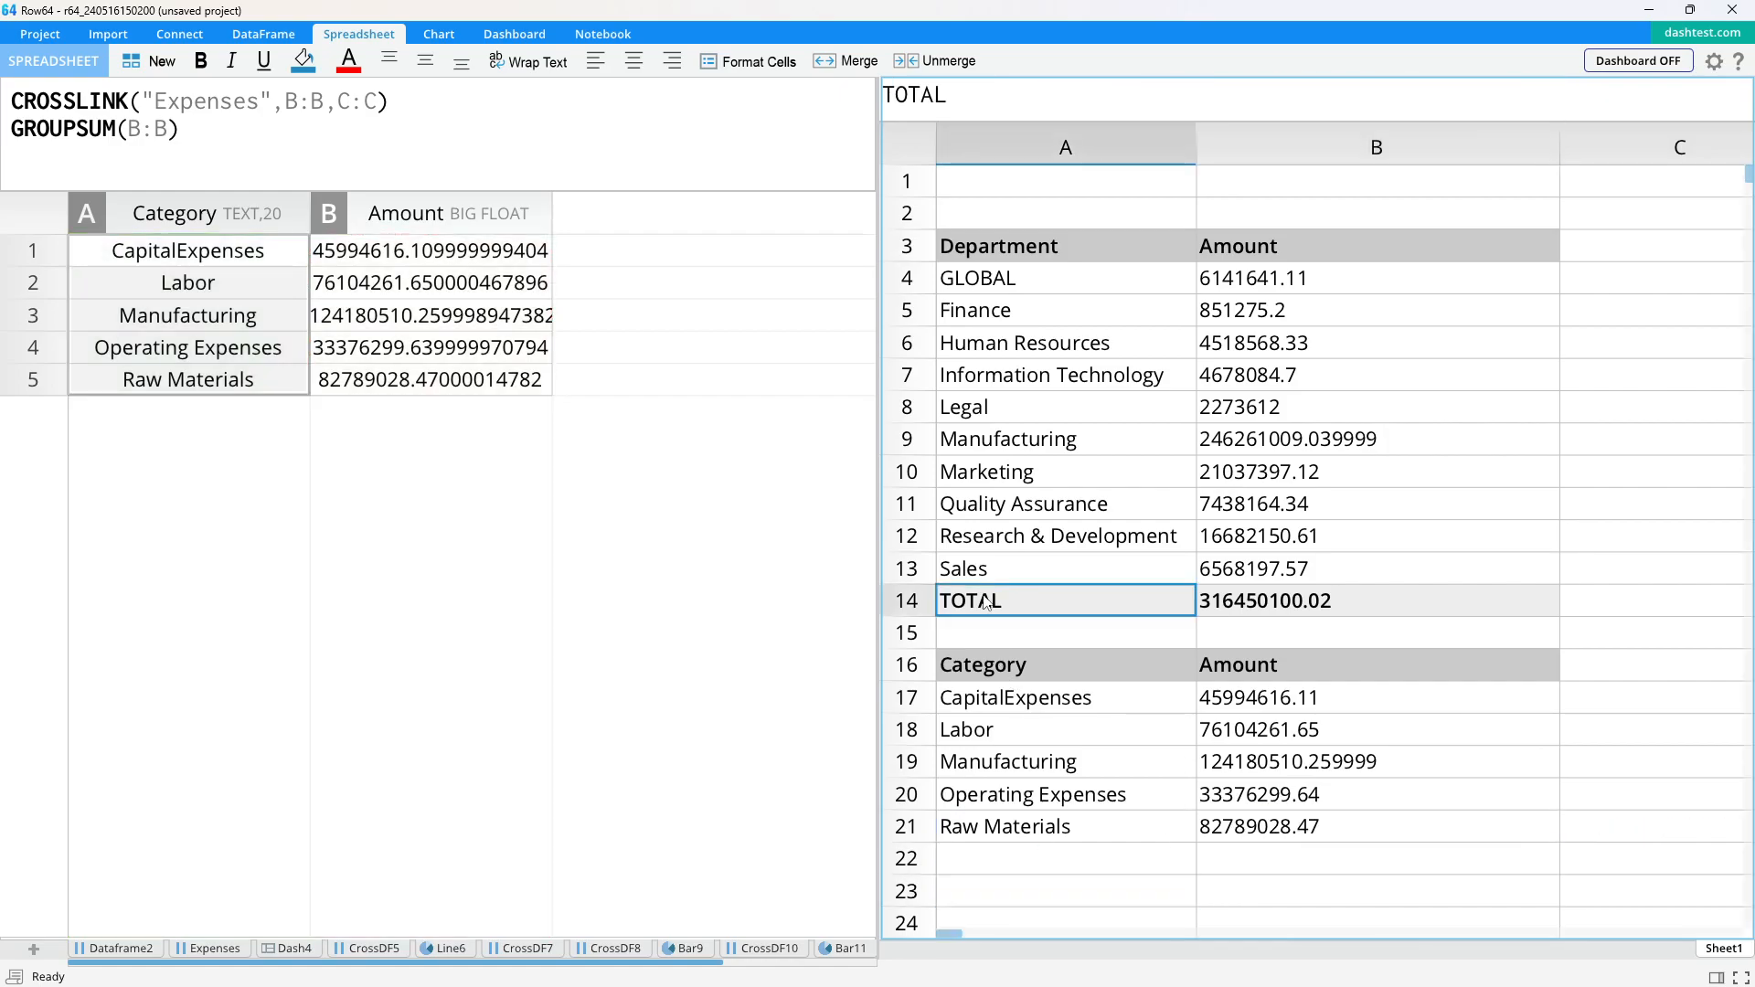
pyautogui.moveTo(985, 600); pyautogui.dragTo(1241, 599)
pyautogui.hotkey('ctrl', 'c')
pyautogui.click(1043, 865)
pyautogui.hotkey('ctrl', 'v')
# - Change the SUM range of the category total in B22 to cover B17:B21
pyautogui.click(1299, 863)
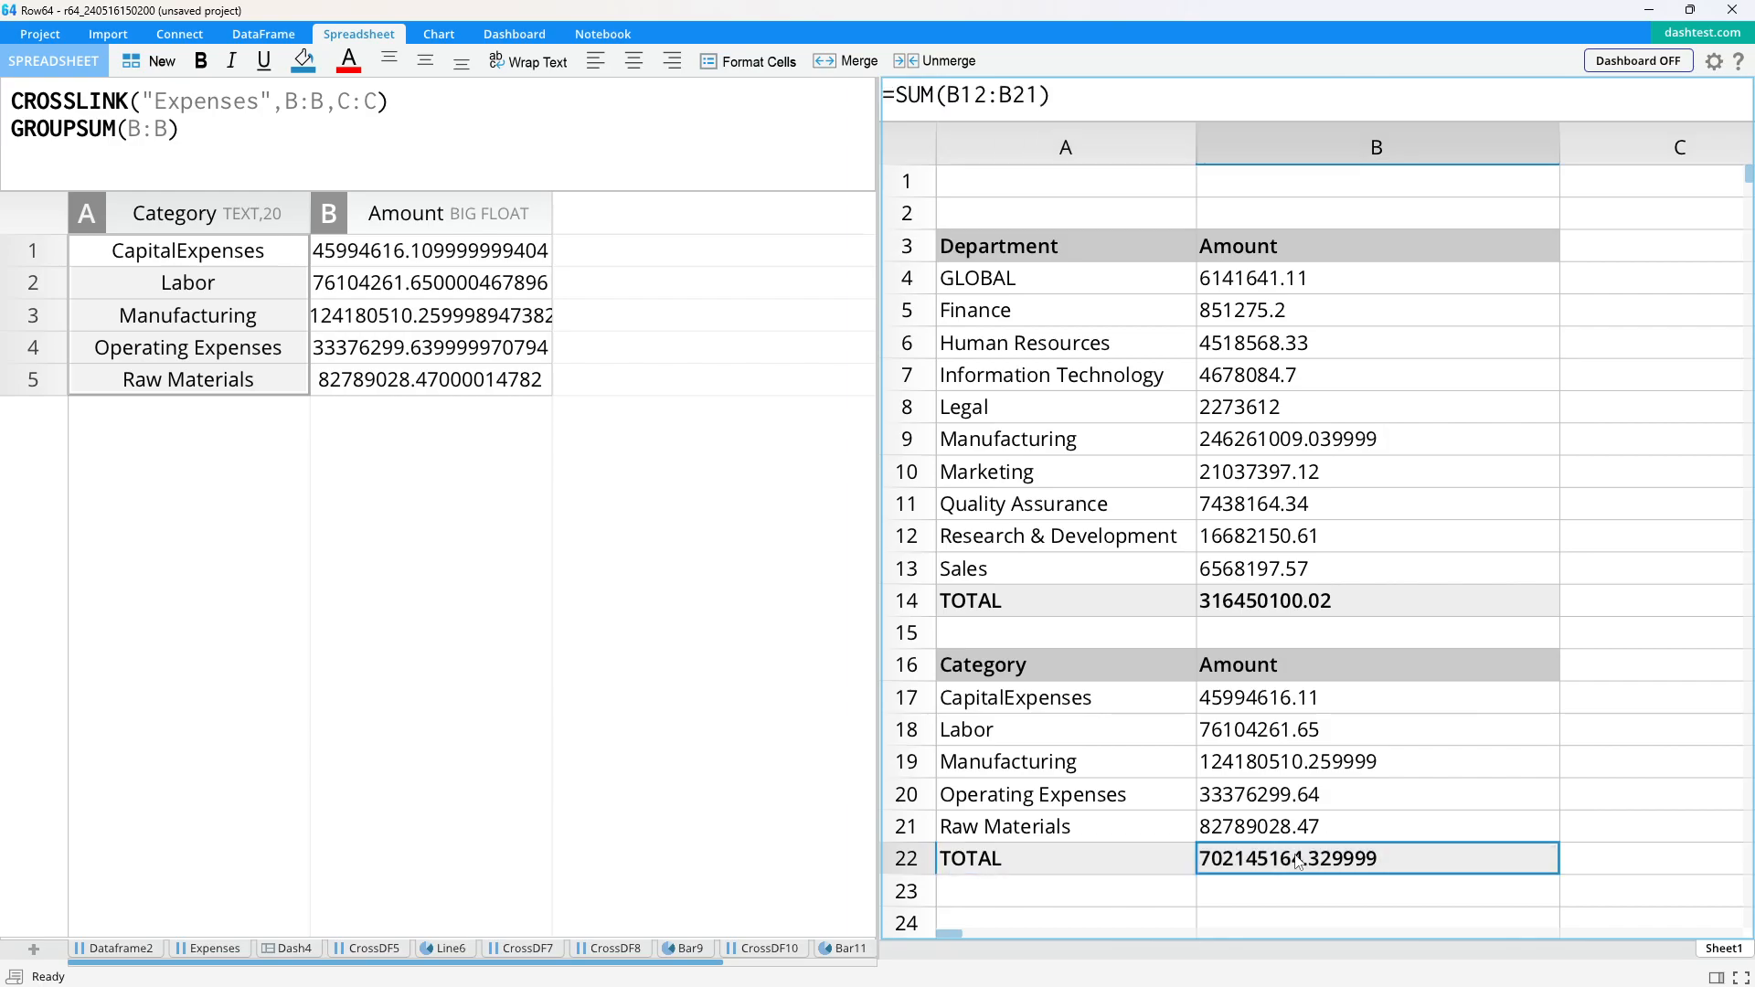
pyautogui.doubleClick(1305, 867)
pyautogui.click(1179, 706)
pyautogui.moveTo(1258, 695); pyautogui.dragTo(1295, 816)
pyautogui.press('Return')
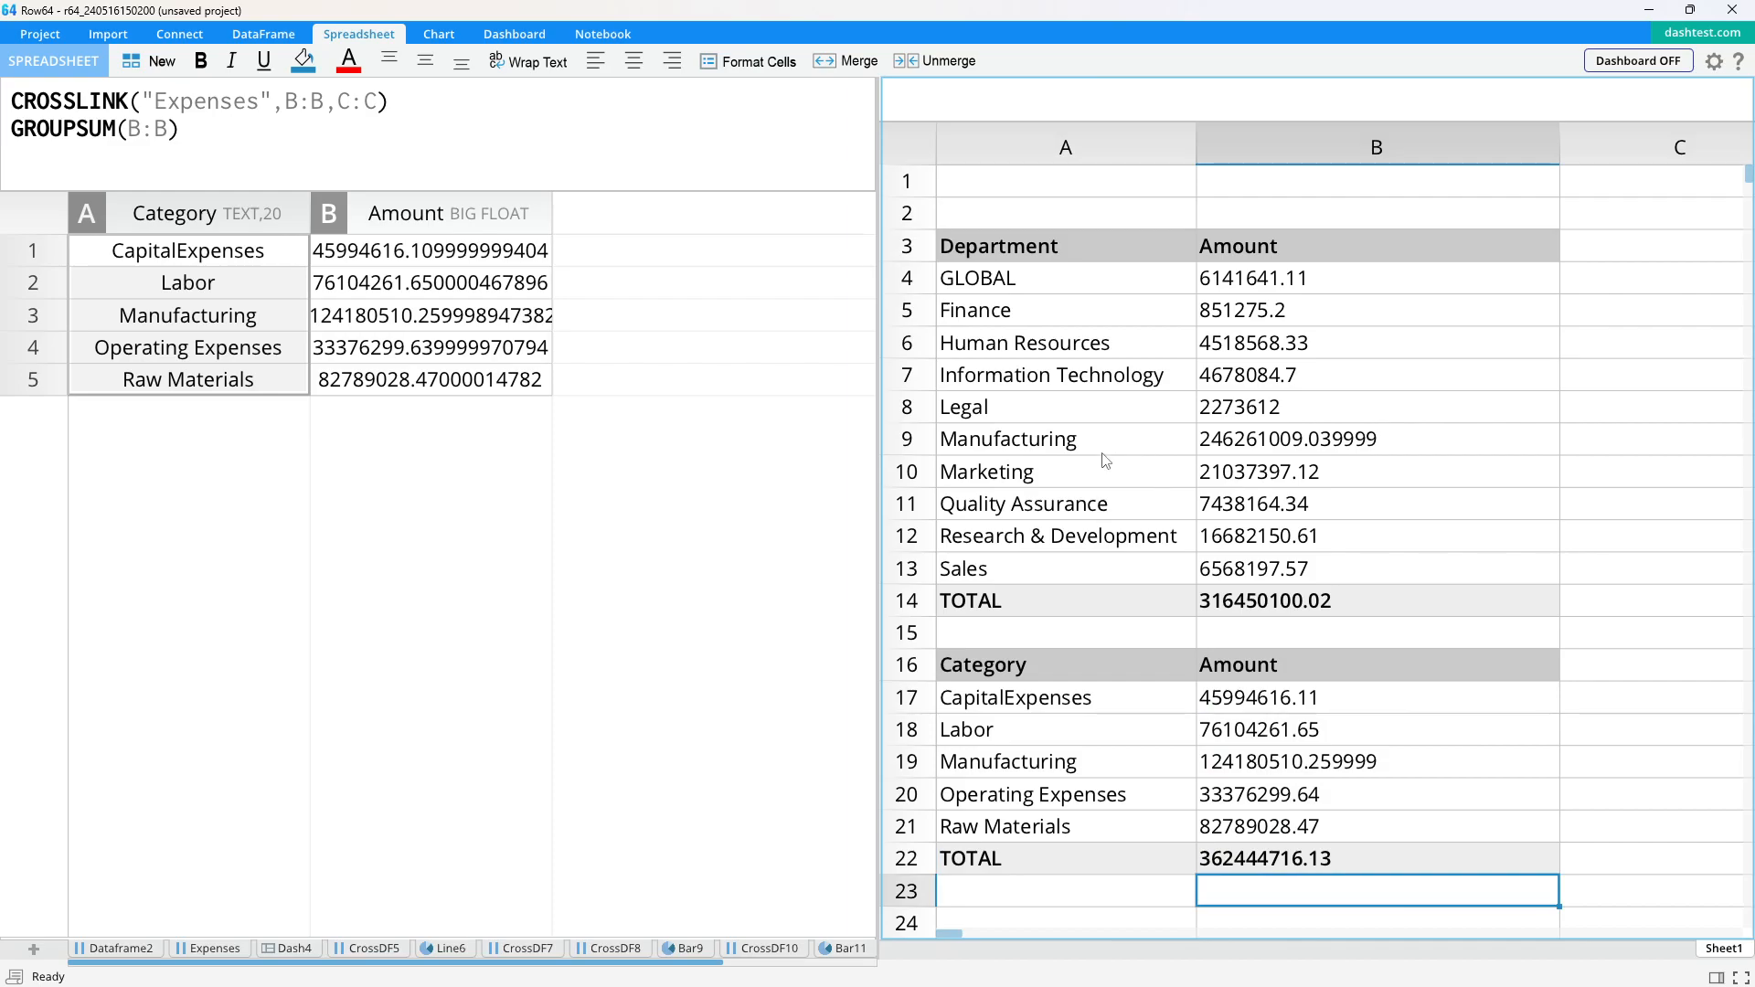
# - Format the department total in B14 as a comma-separated Number with 0 decimal places
pyautogui.click(1284, 608)
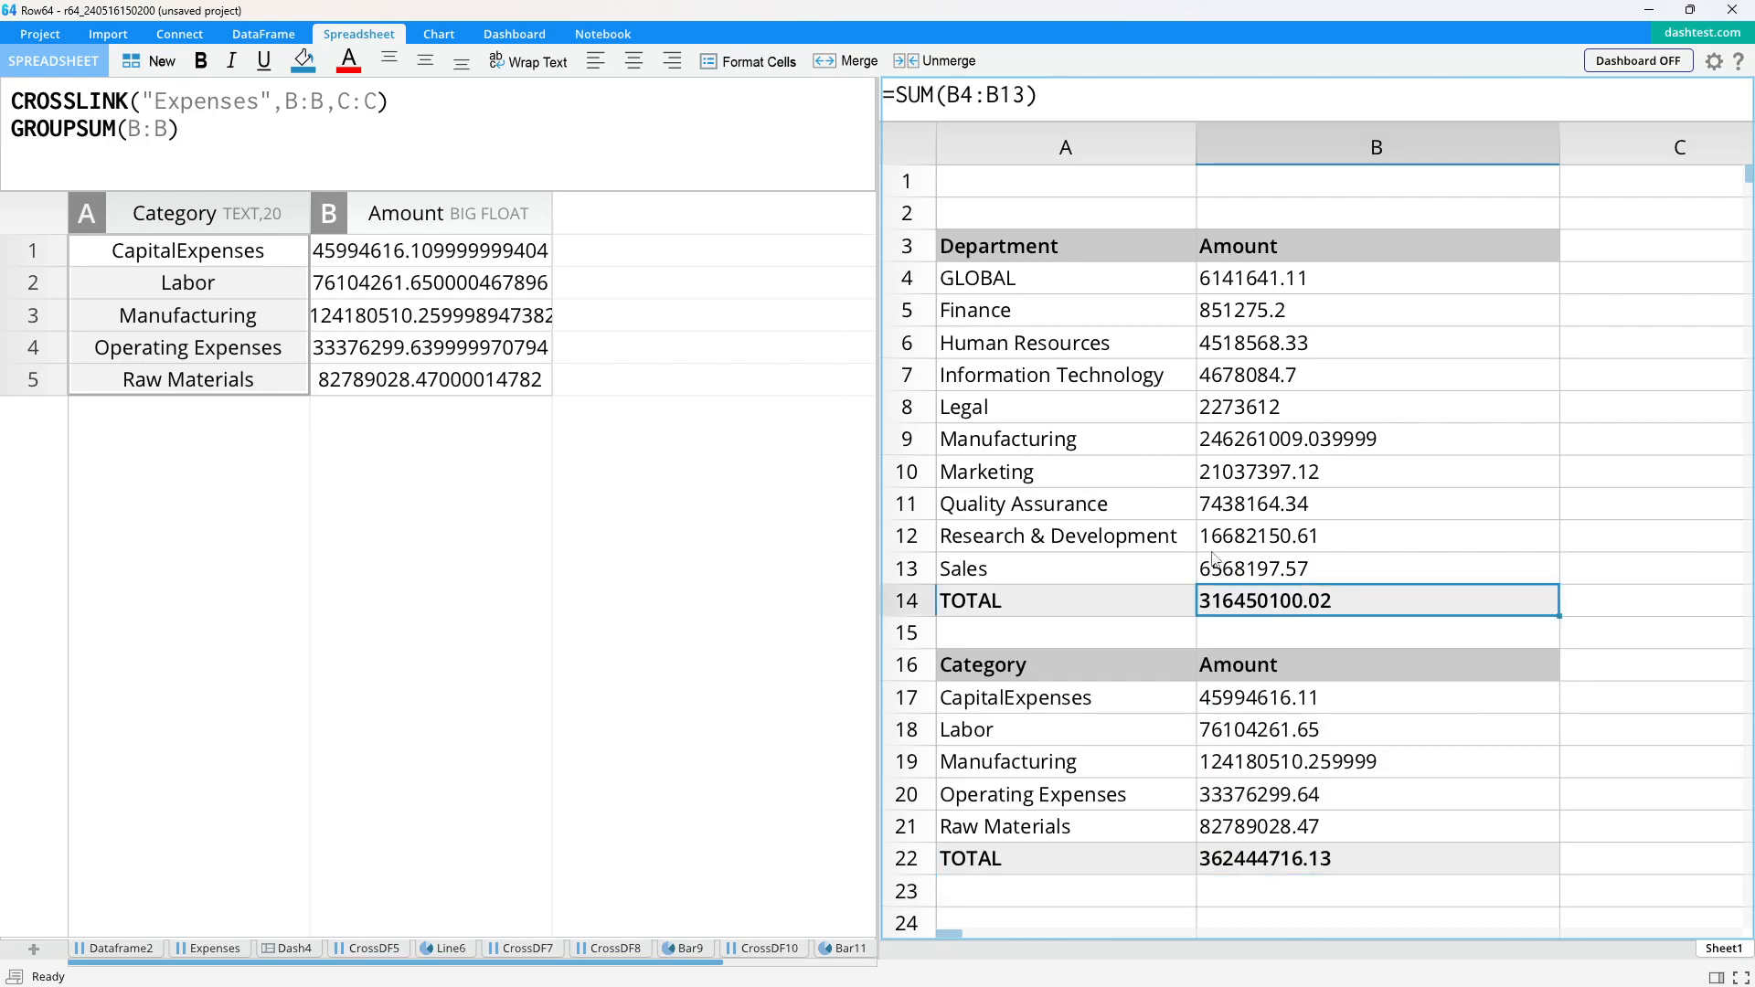
pyautogui.click(750, 60)
pyautogui.click(841, 327)
pyautogui.click(858, 357)
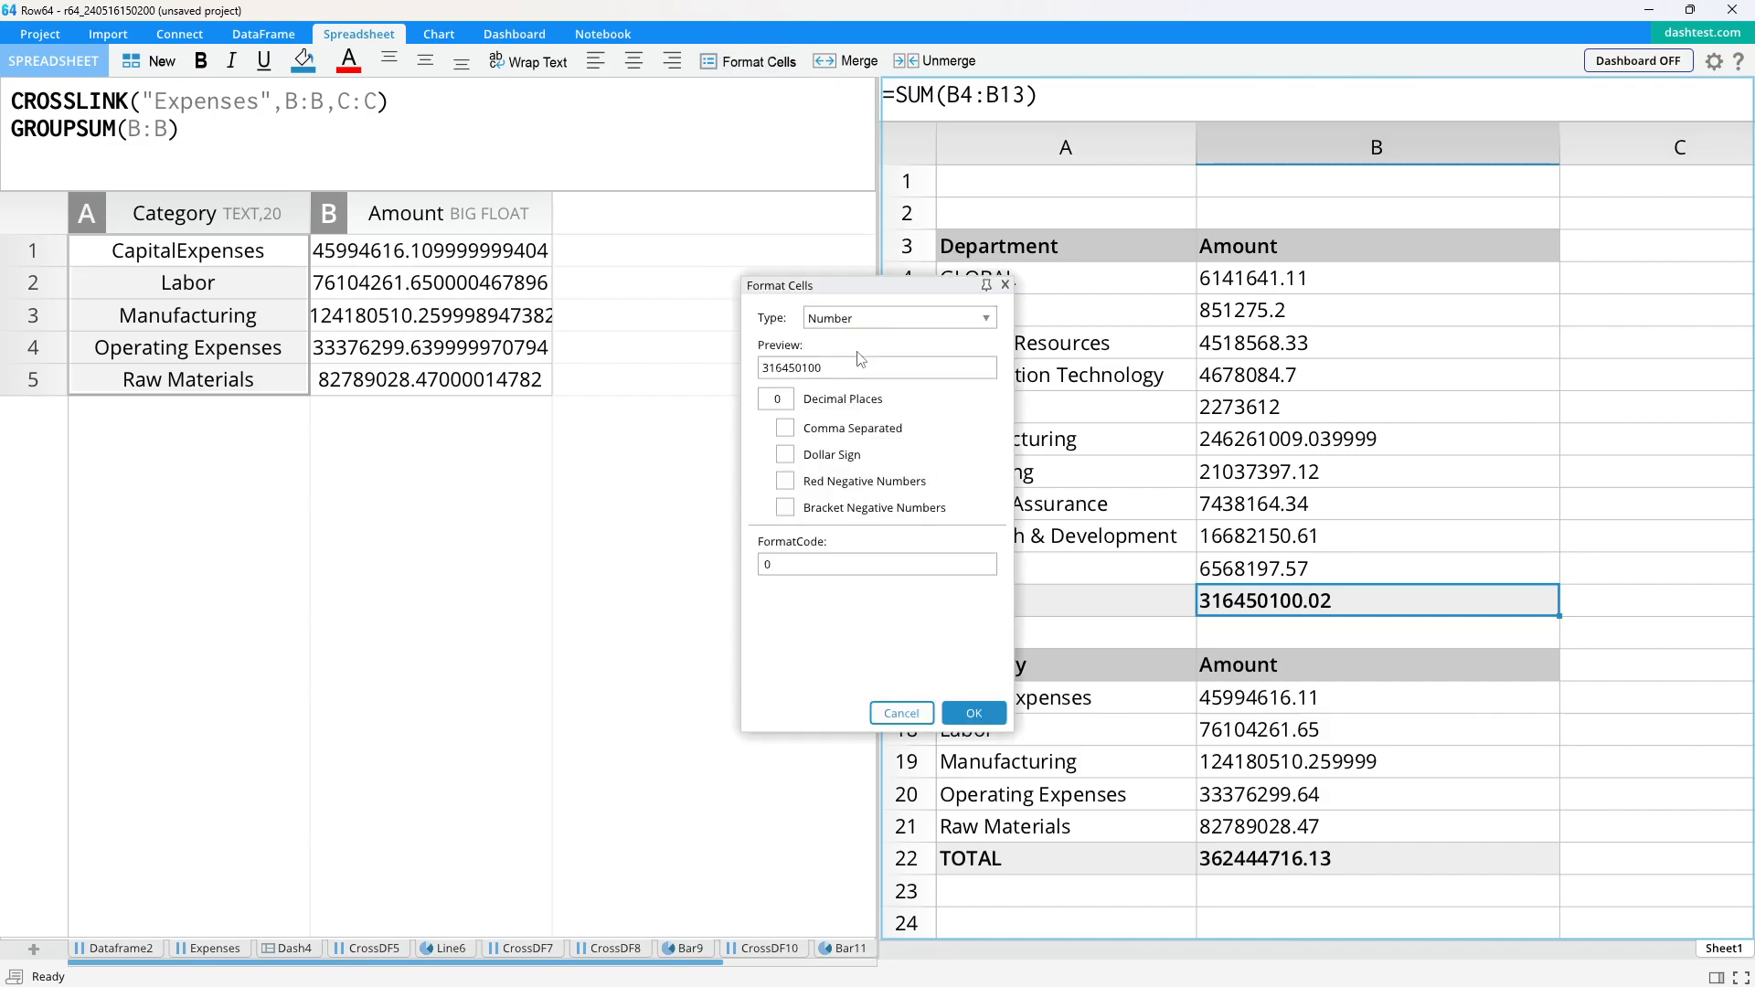
pyautogui.click(786, 428)
pyautogui.click(973, 714)
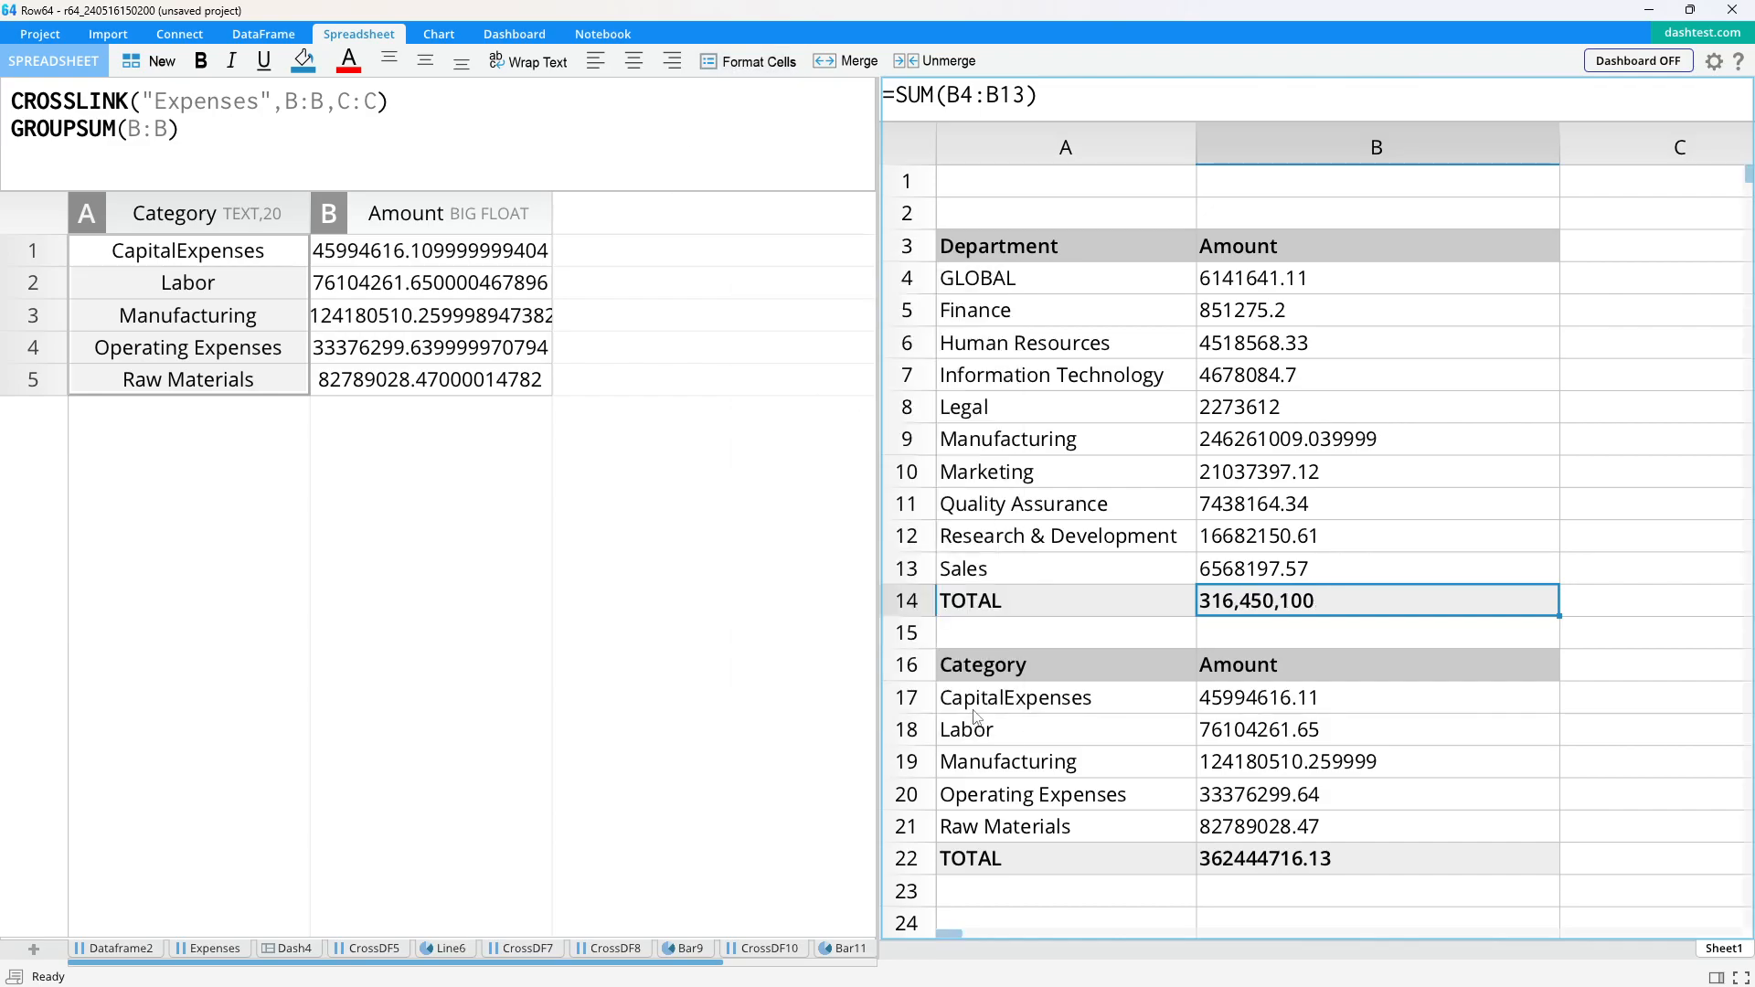
# - Format the department amounts B4:B14 as Number with comma separators and a dollar sign
pyautogui.moveTo(1281, 290); pyautogui.dragTo(1303, 608)
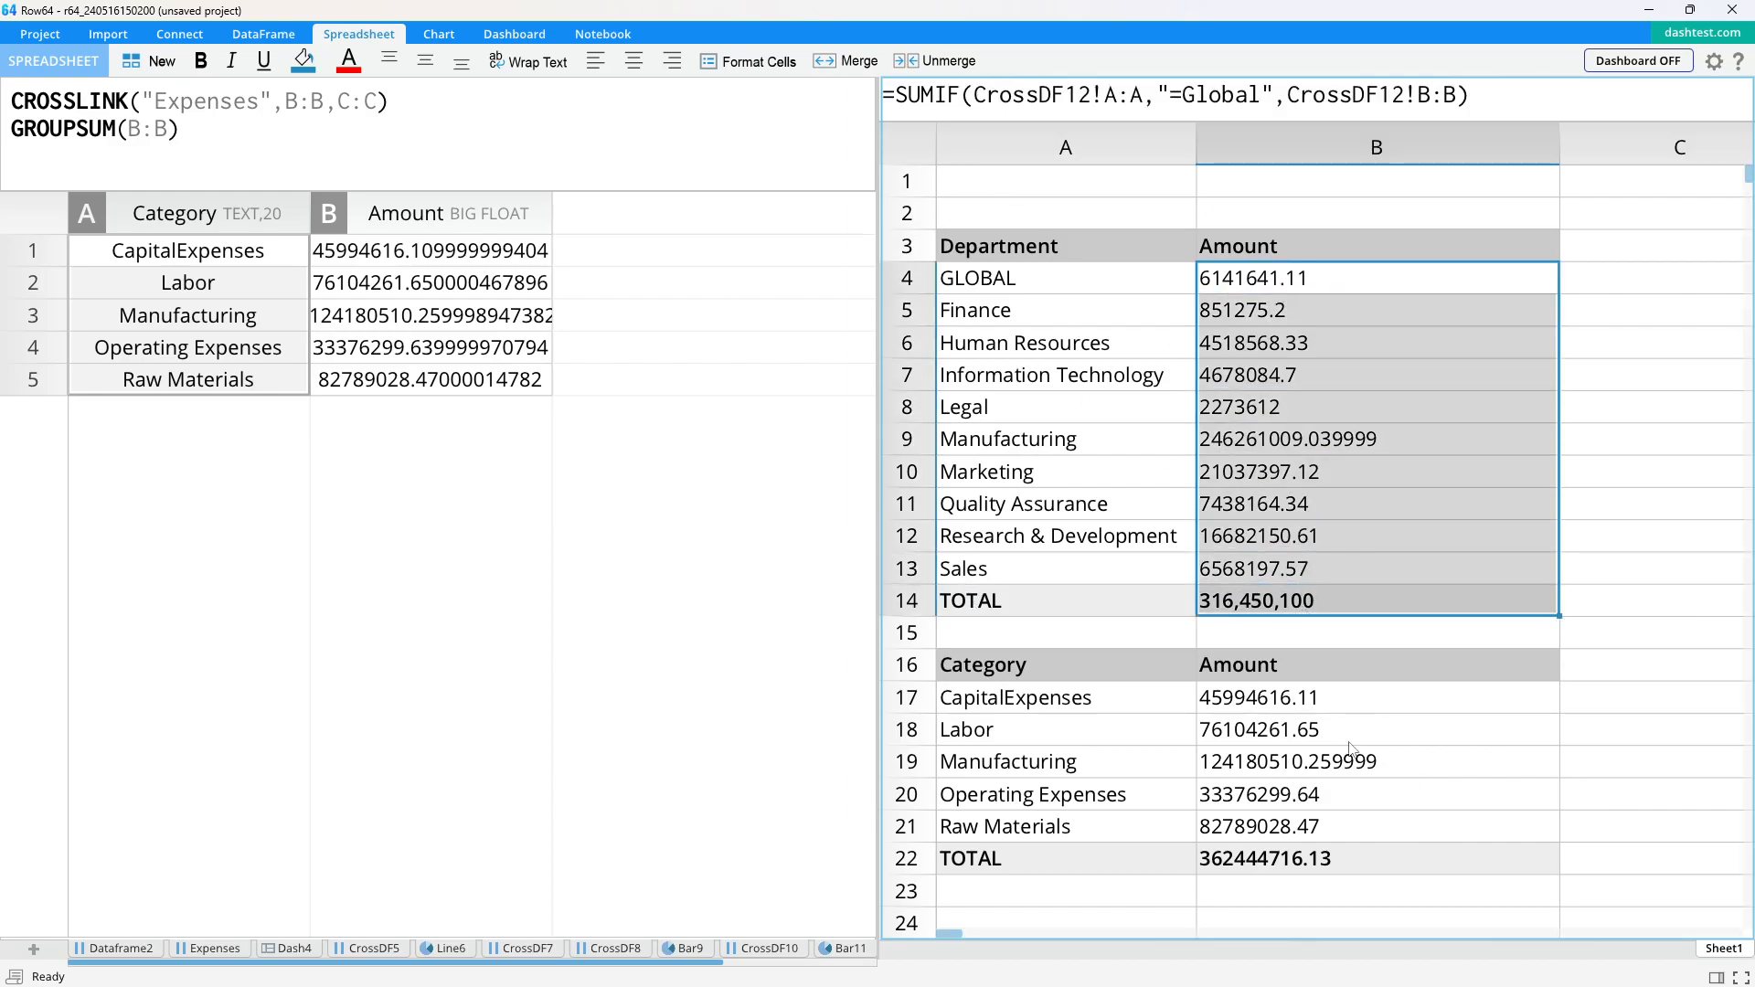
pyautogui.rightClick(1283, 322)
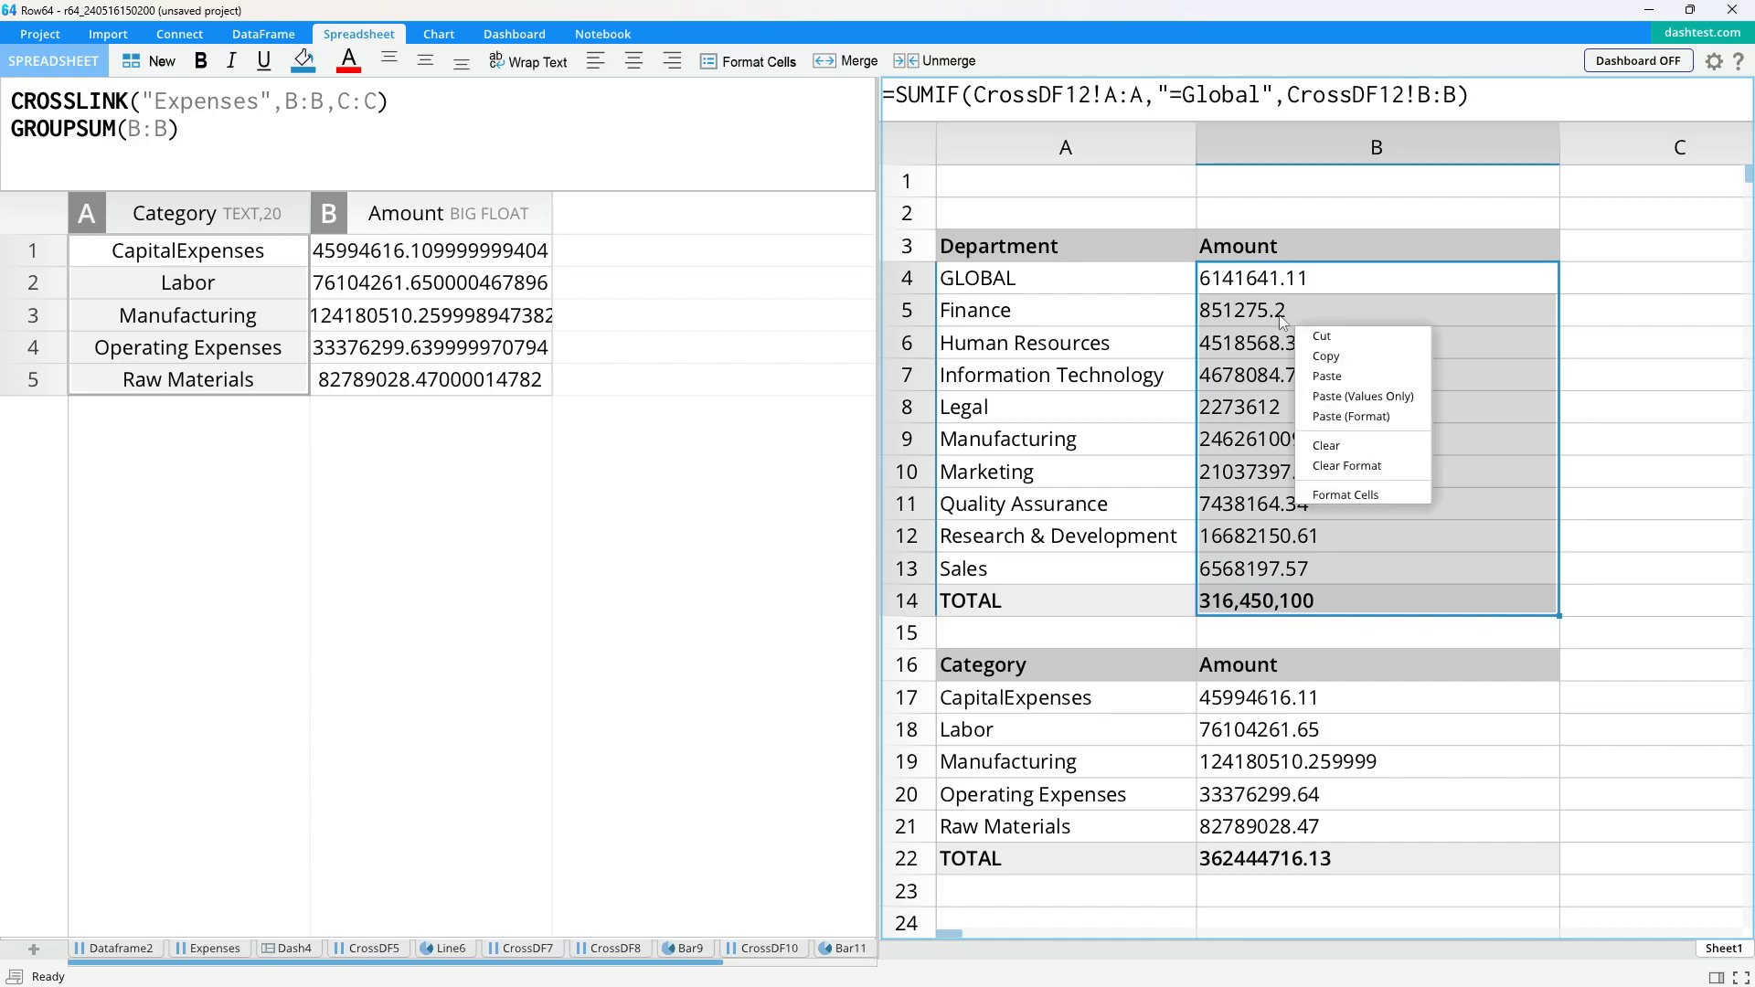
pyautogui.click(1348, 495)
pyautogui.click(859, 320)
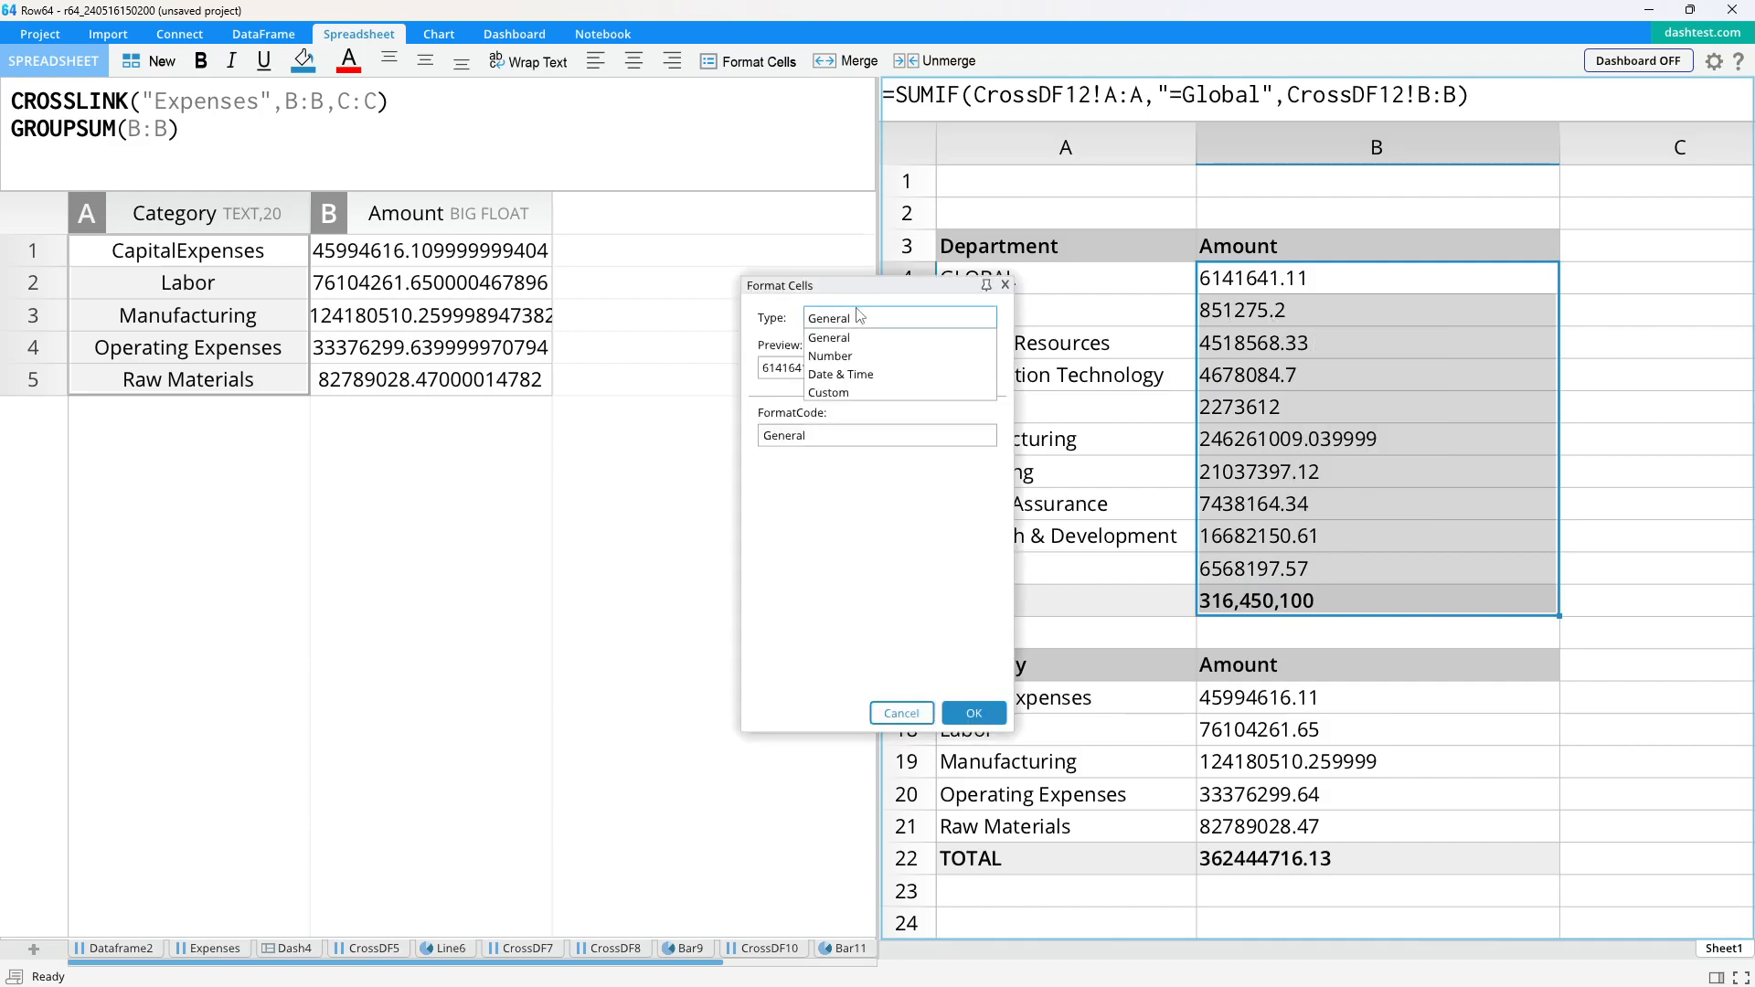
pyautogui.click(854, 355)
pyautogui.click(788, 429)
pyautogui.click(792, 457)
pyautogui.click(988, 713)
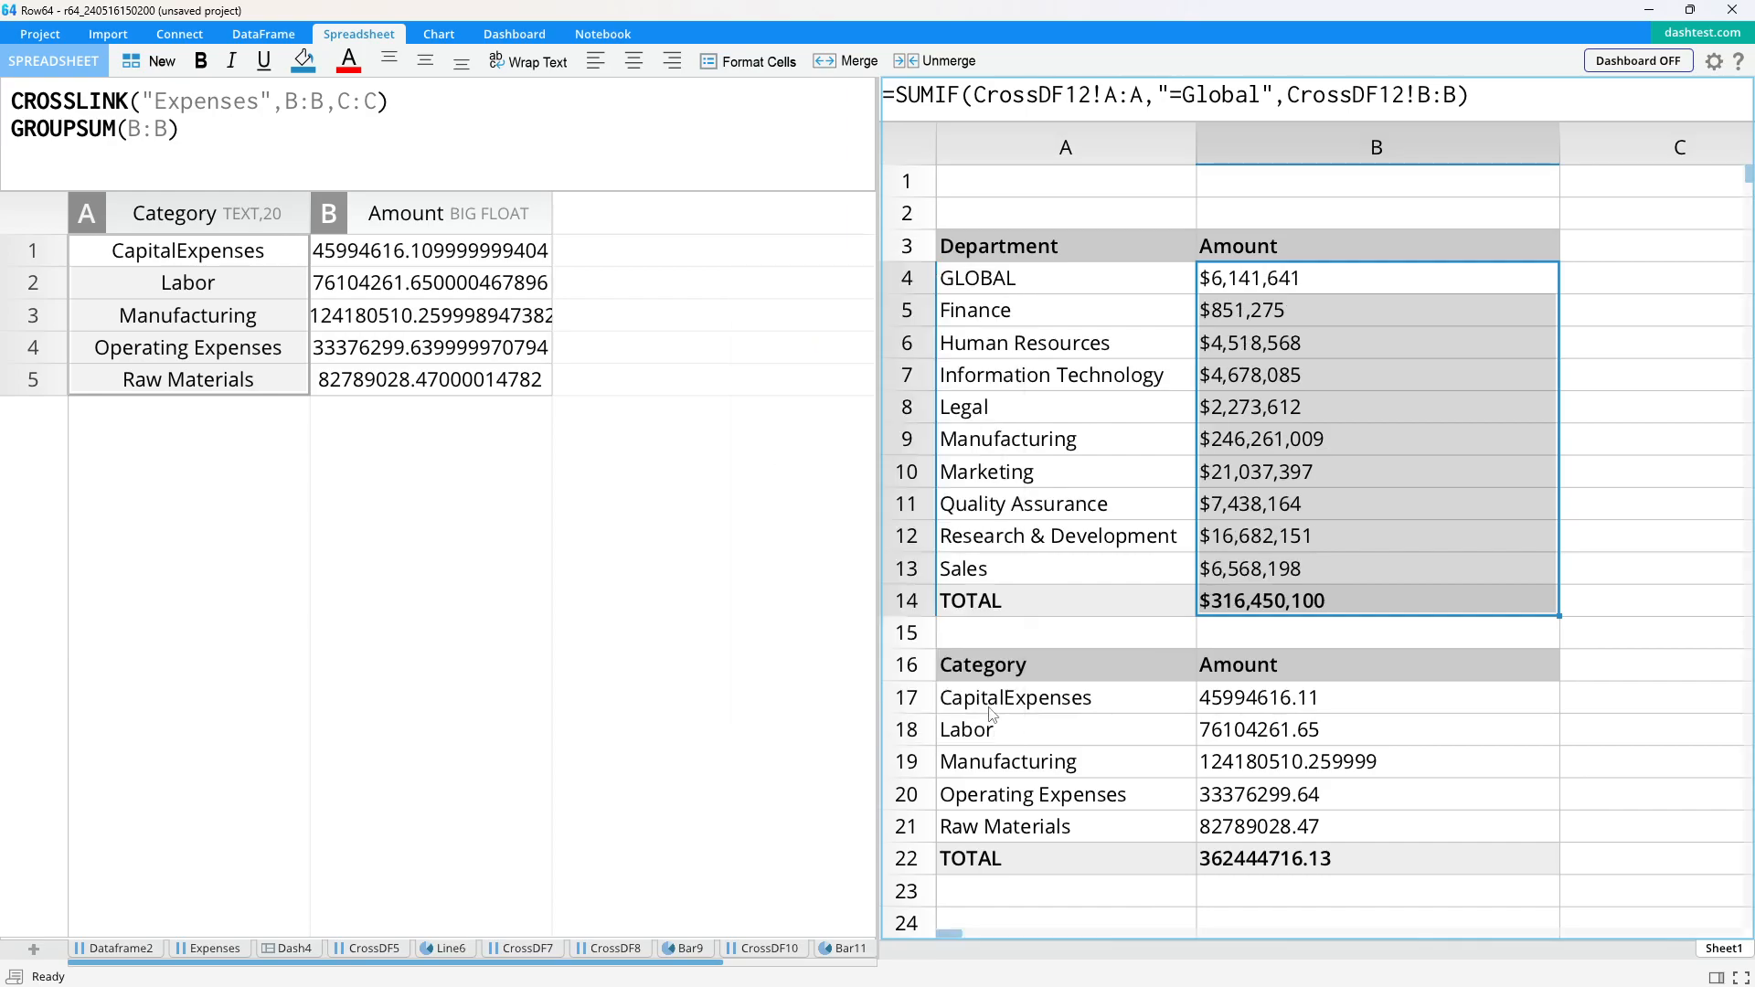
# - Format the category amounts B17:B22 as Number with comma separators and a dollar sign
pyautogui.click(1274, 764)
pyautogui.moveTo(1275, 706); pyautogui.dragTo(1306, 850)
pyautogui.rightClick(1319, 754)
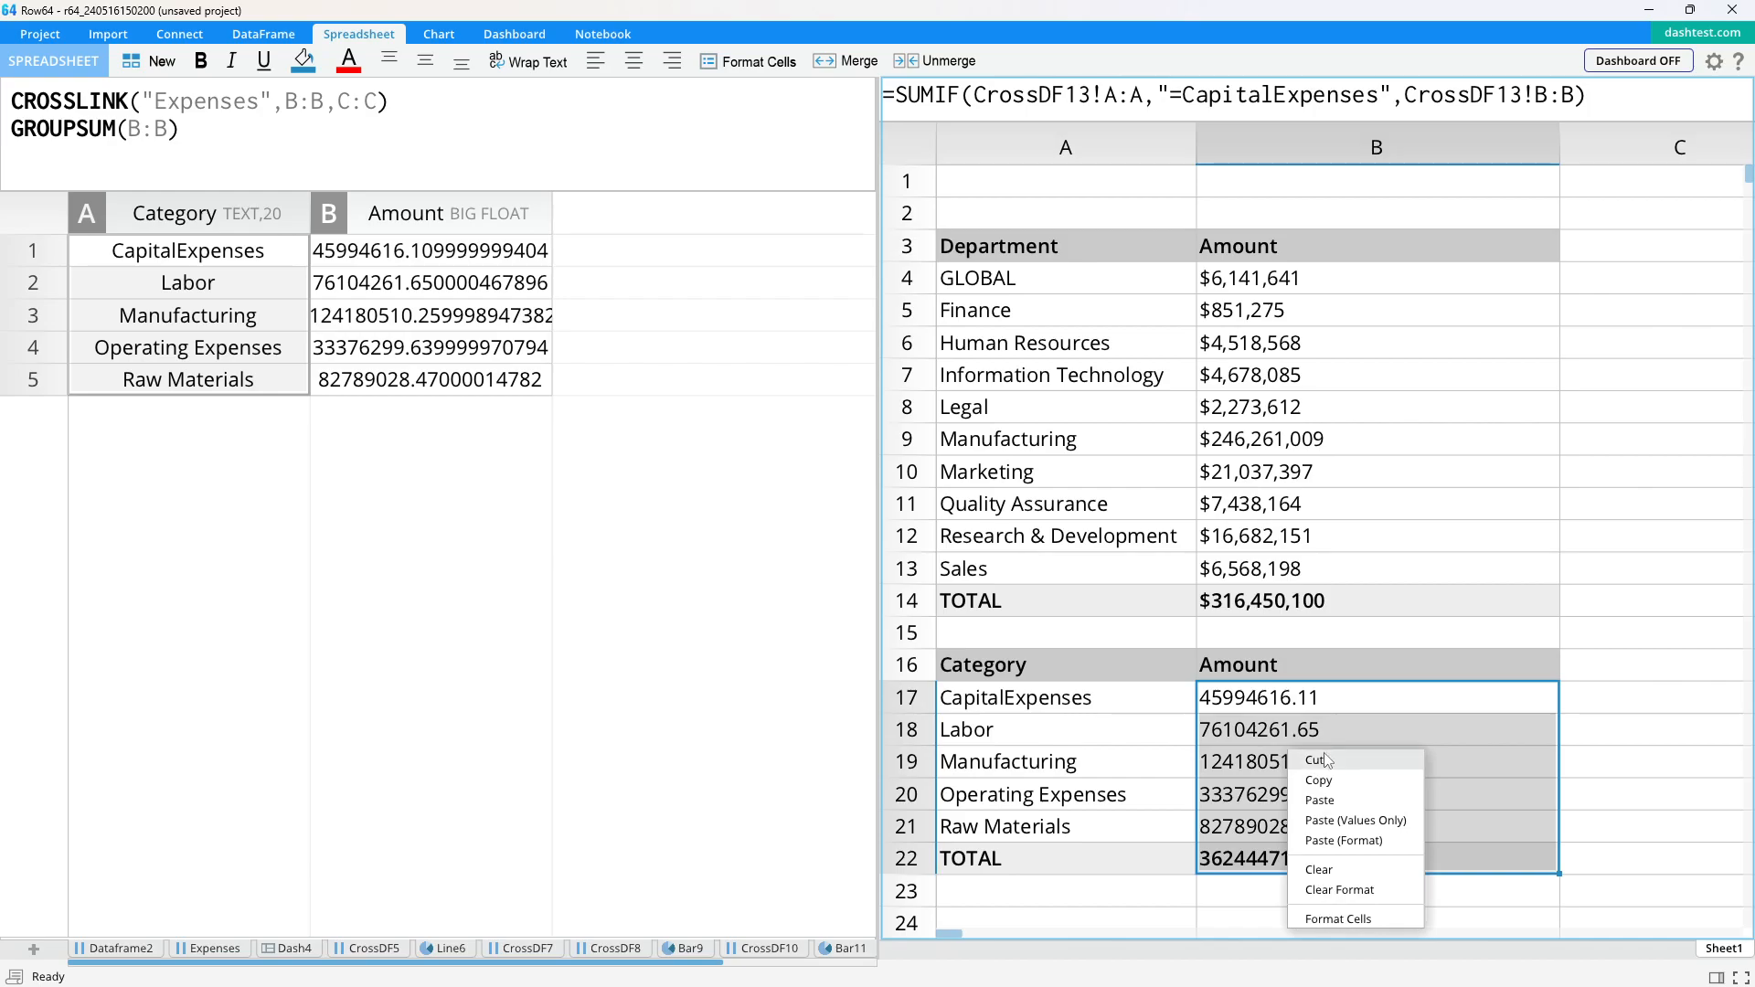
pyautogui.click(1350, 920)
pyautogui.click(864, 319)
pyautogui.click(864, 348)
pyautogui.click(784, 429)
pyautogui.click(784, 454)
pyautogui.click(974, 713)
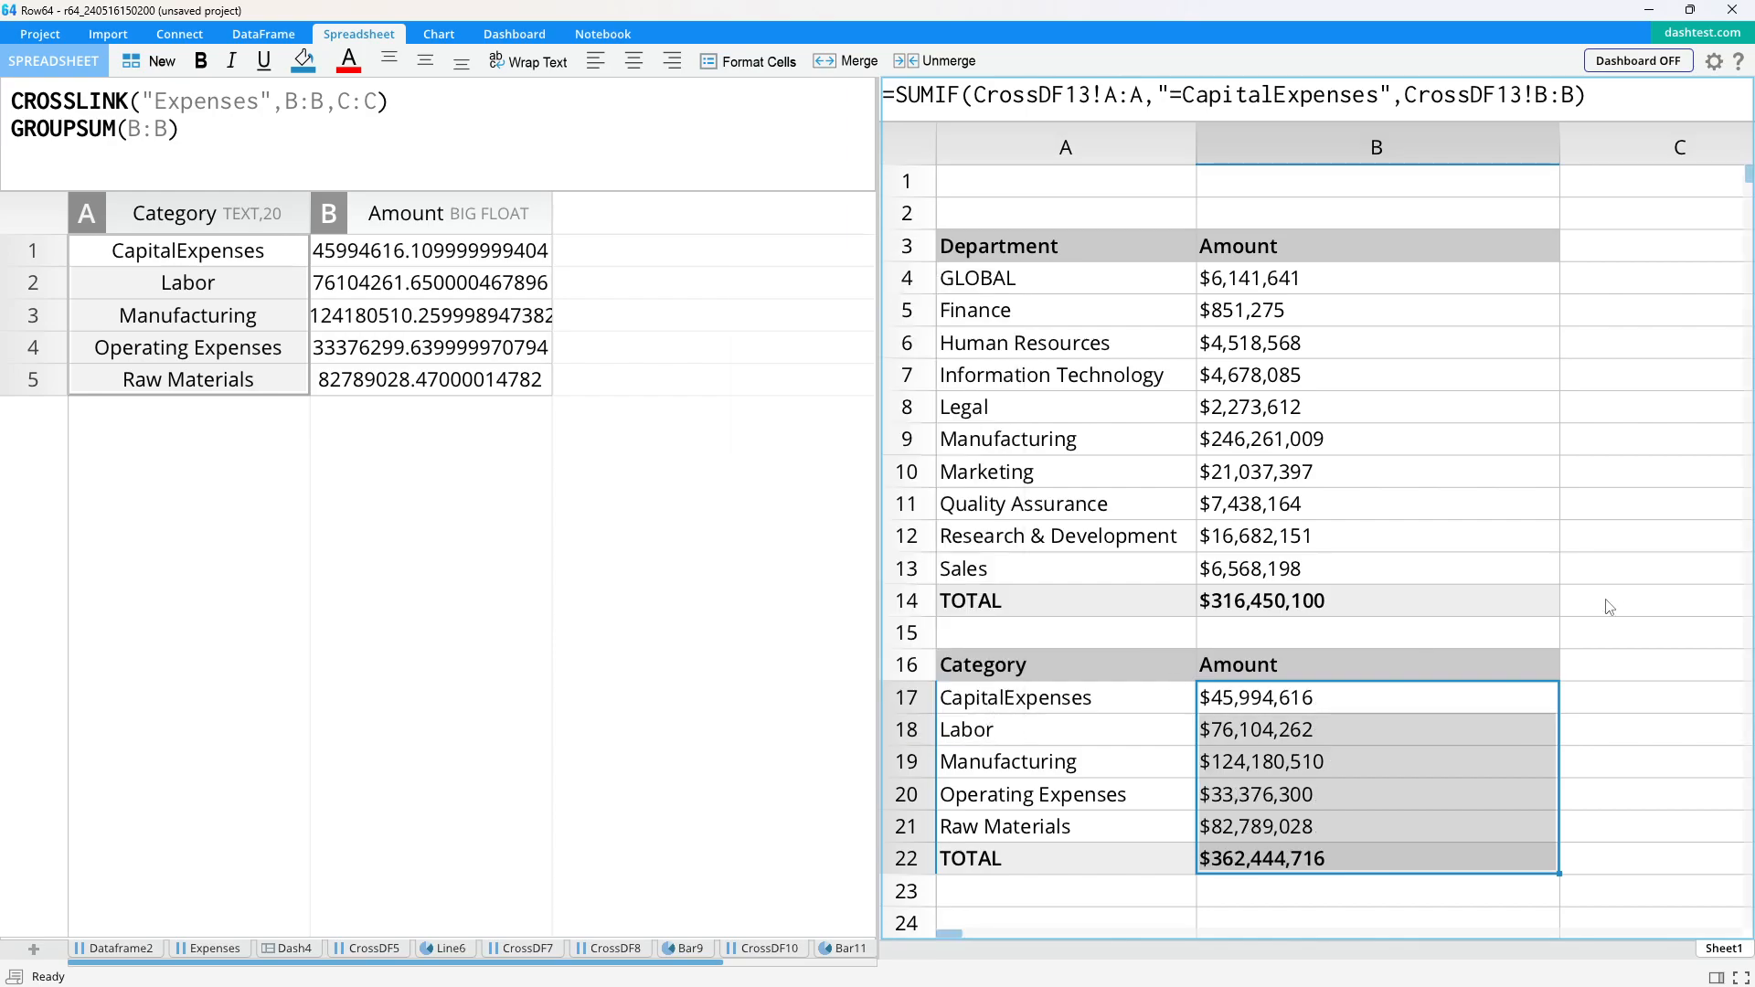
pyautogui.click(1601, 605)
pyautogui.click(1586, 499)
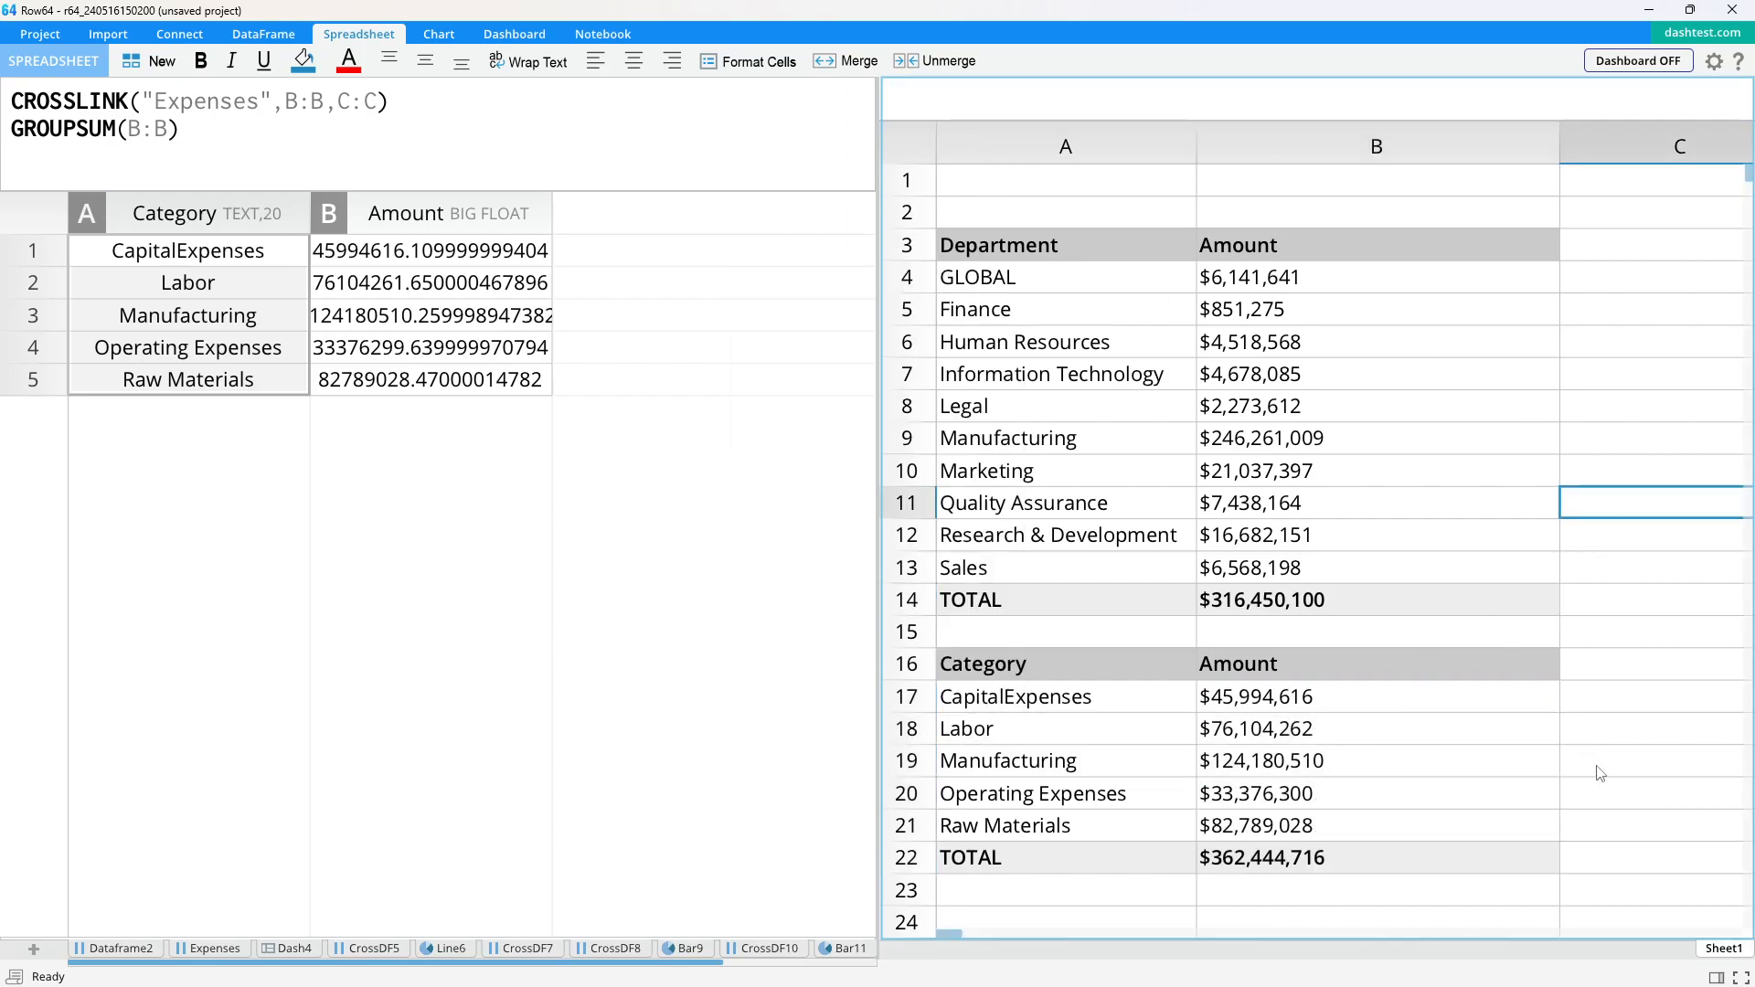
# - Move Sheet1 into the main tab group, select A3:B22 and turn the sheet's dashboard mode on
pyautogui.moveTo(1724, 948); pyautogui.dragTo(842, 466)
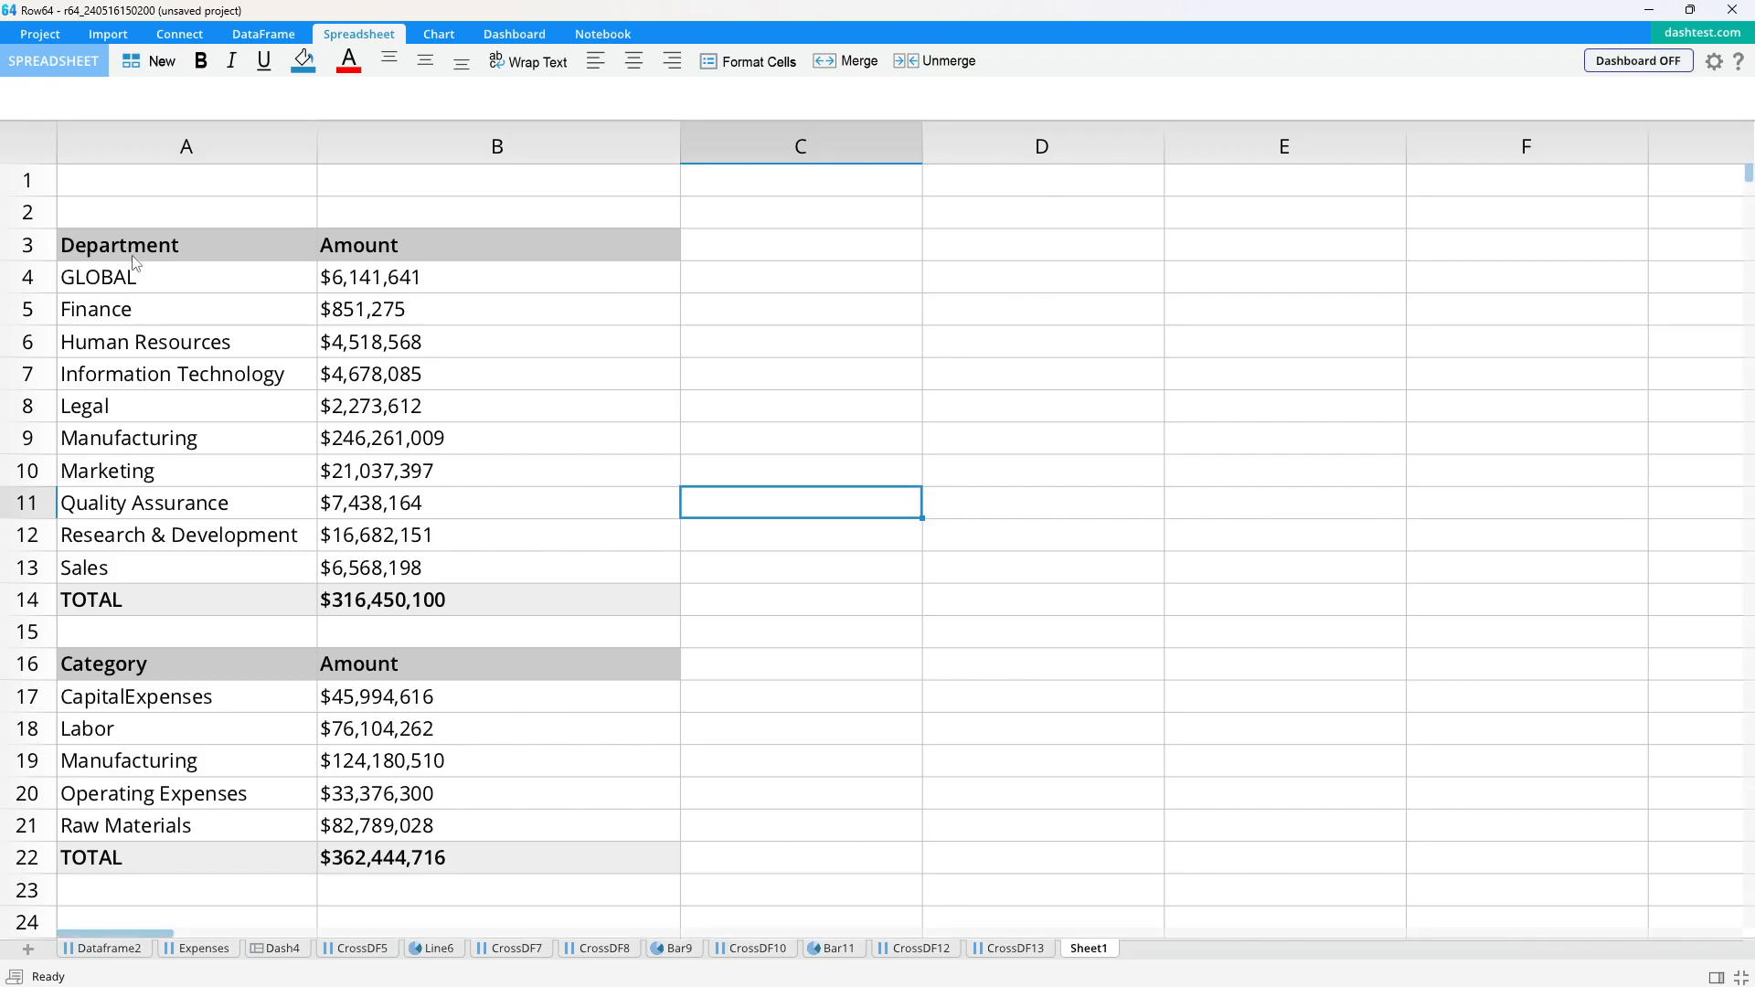
pyautogui.moveTo(157, 244); pyautogui.dragTo(437, 858)
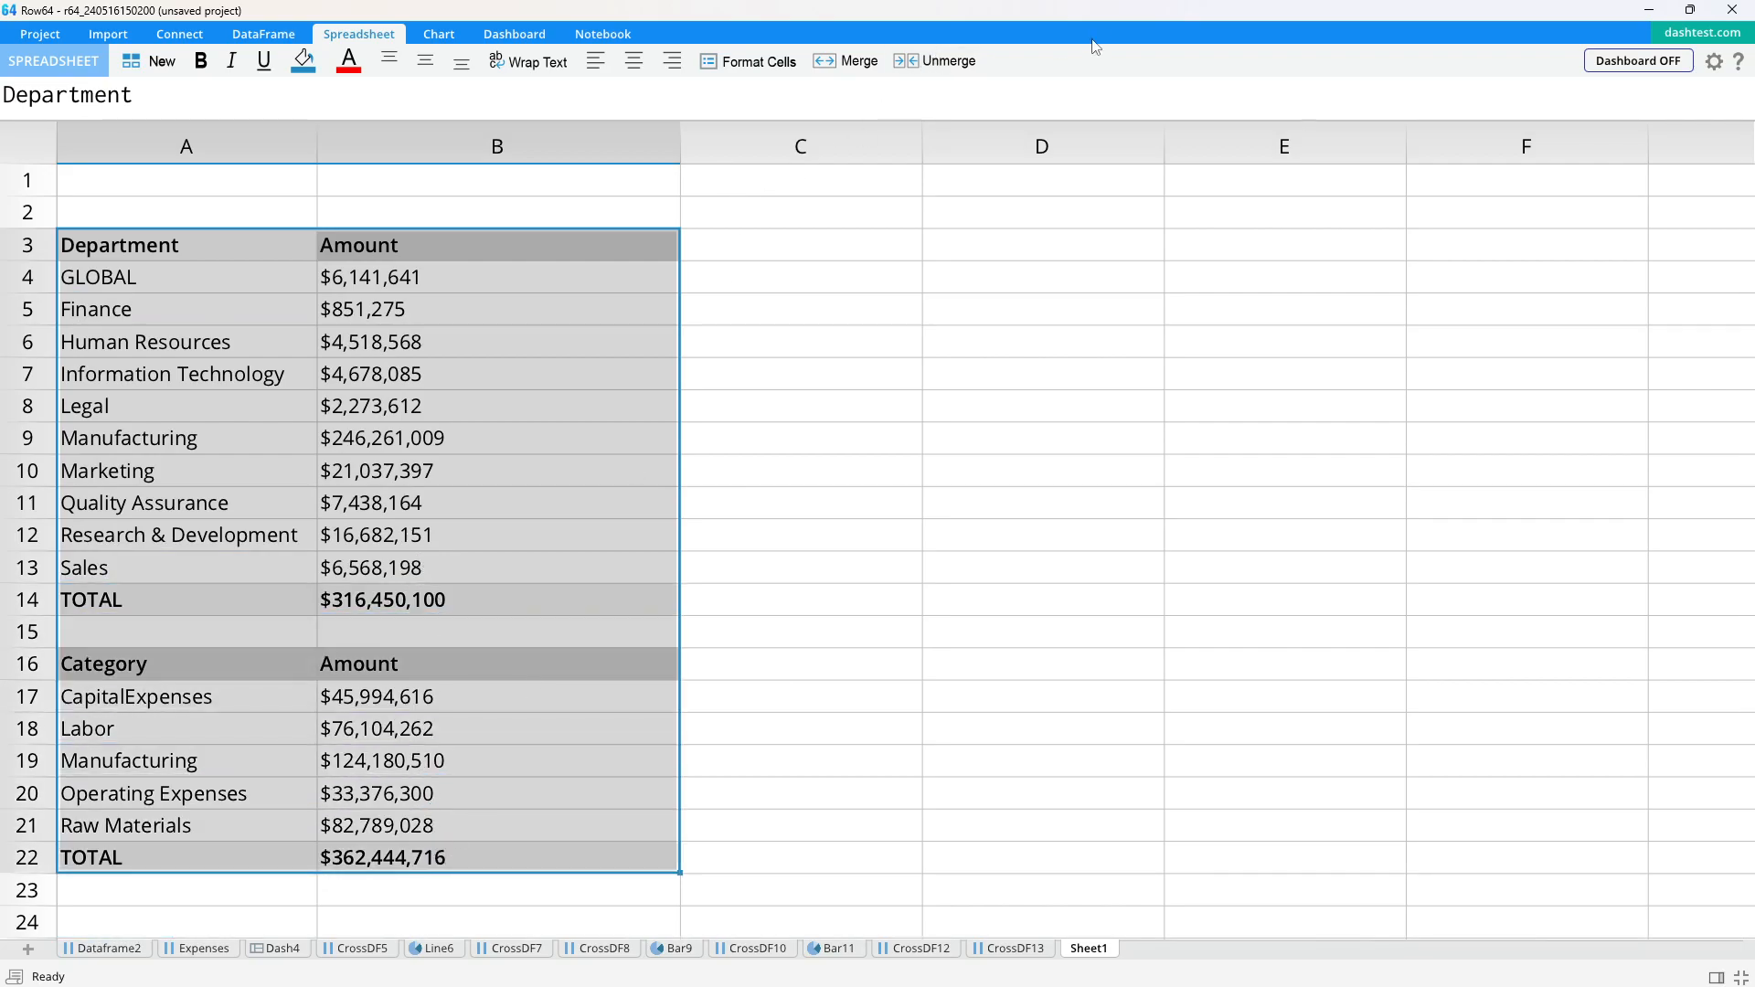
pyautogui.click(1615, 58)
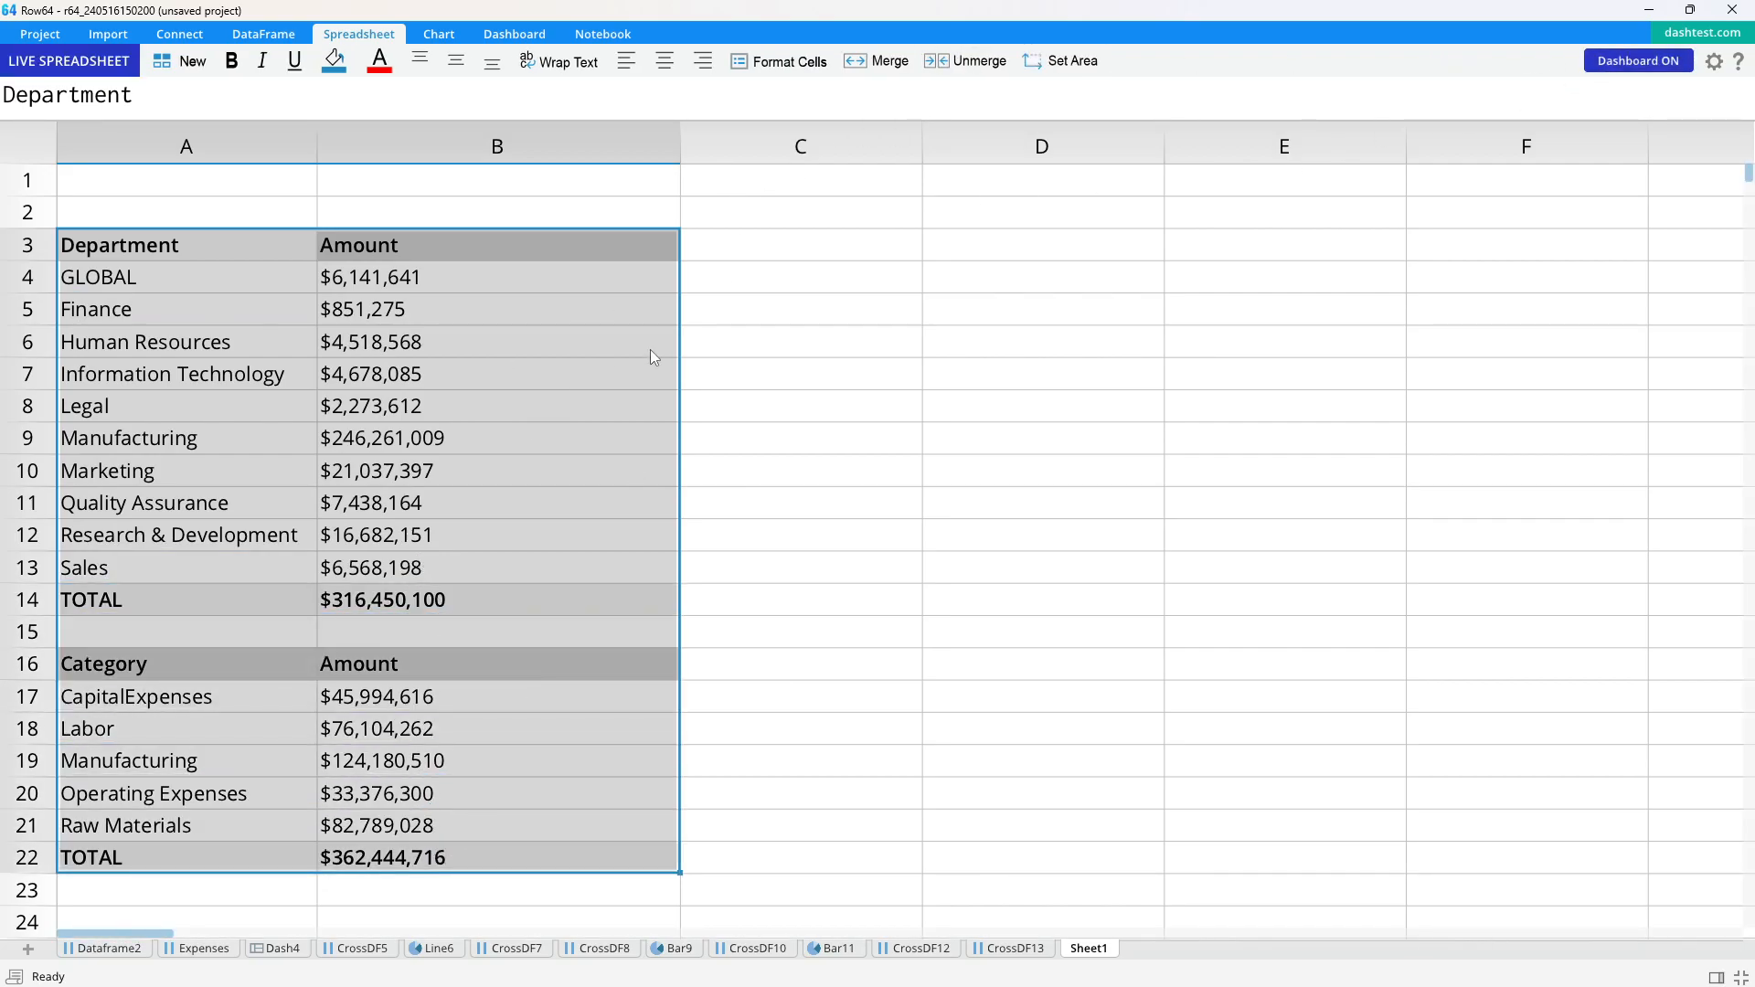
# - Set the spreadsheet area used in the dashboard to cells A3:B22
pyautogui.click(1061, 62)
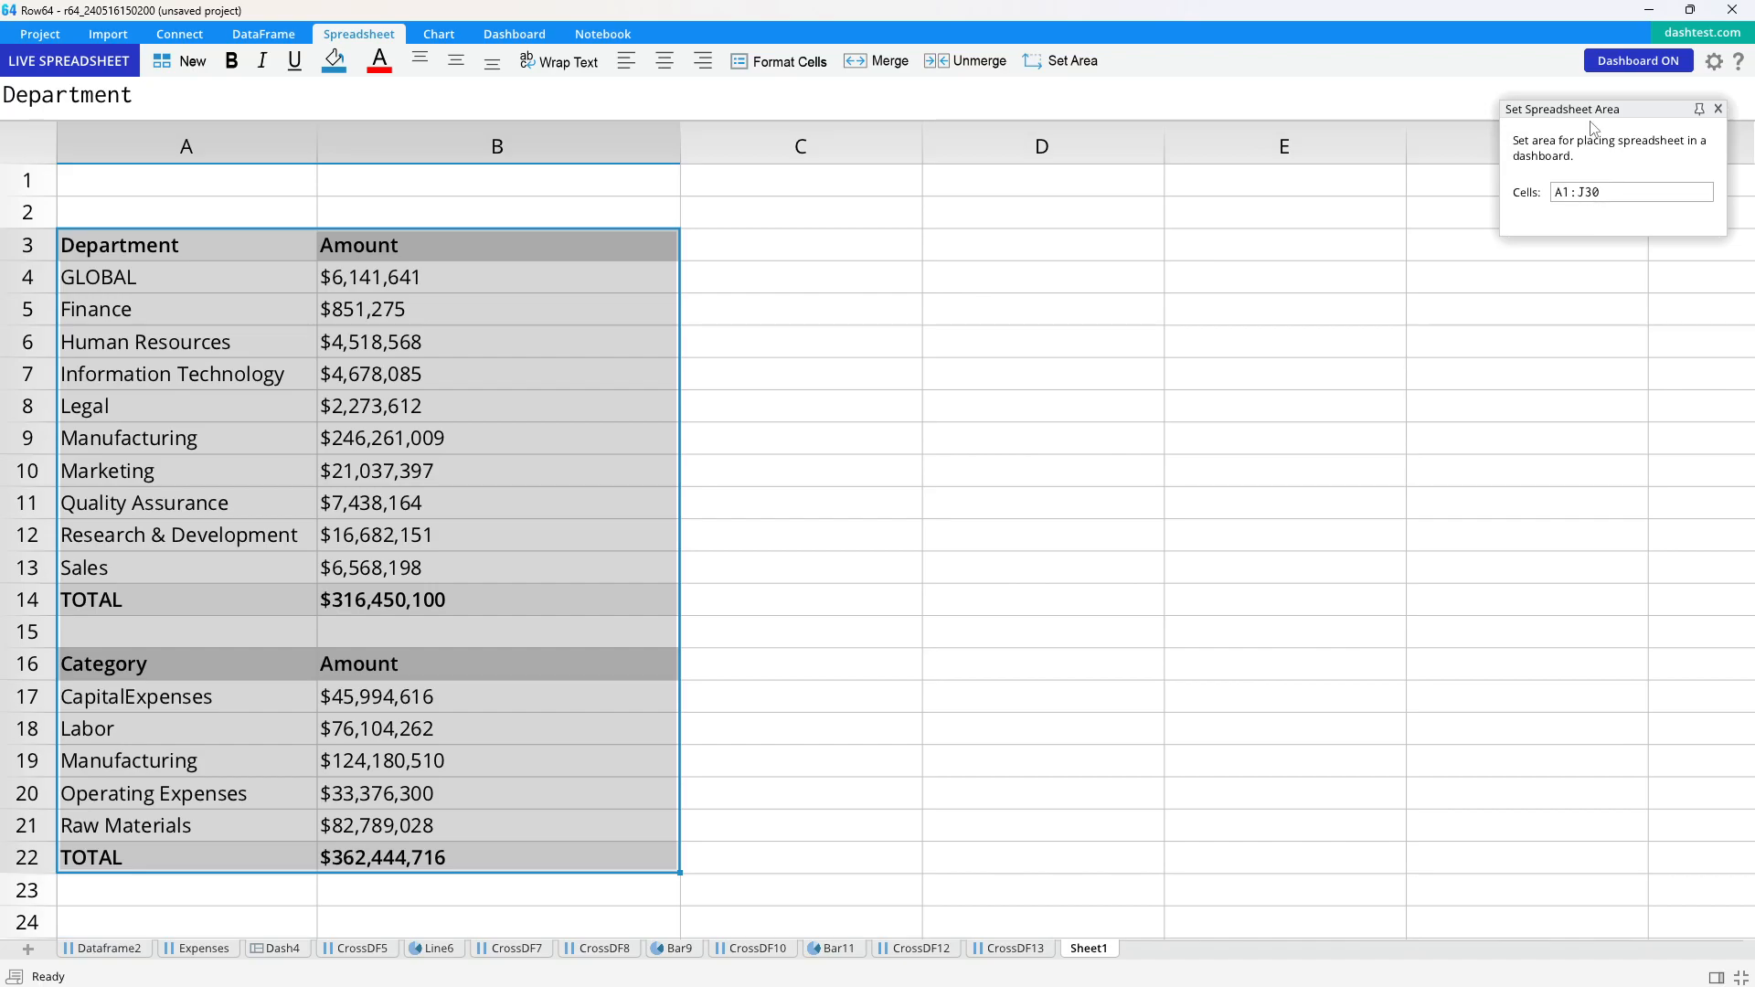
pyautogui.click(1022, 344)
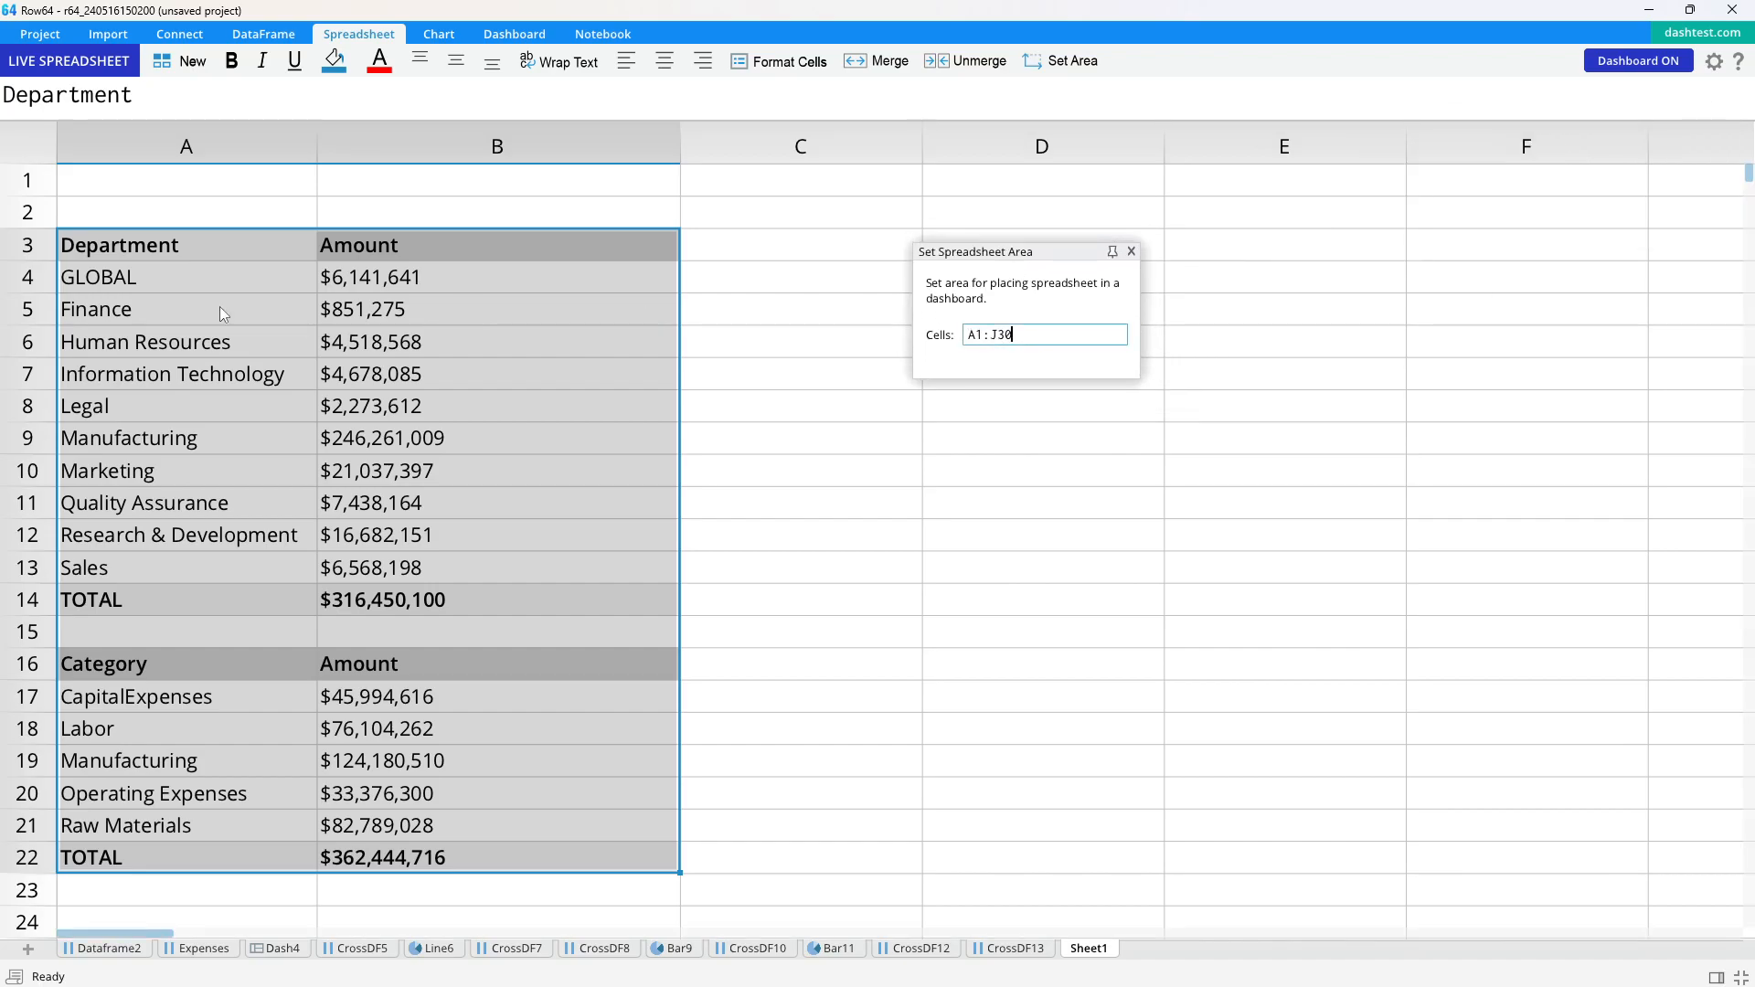
pyautogui.moveTo(156, 255); pyautogui.dragTo(514, 854)
pyautogui.click(1131, 253)
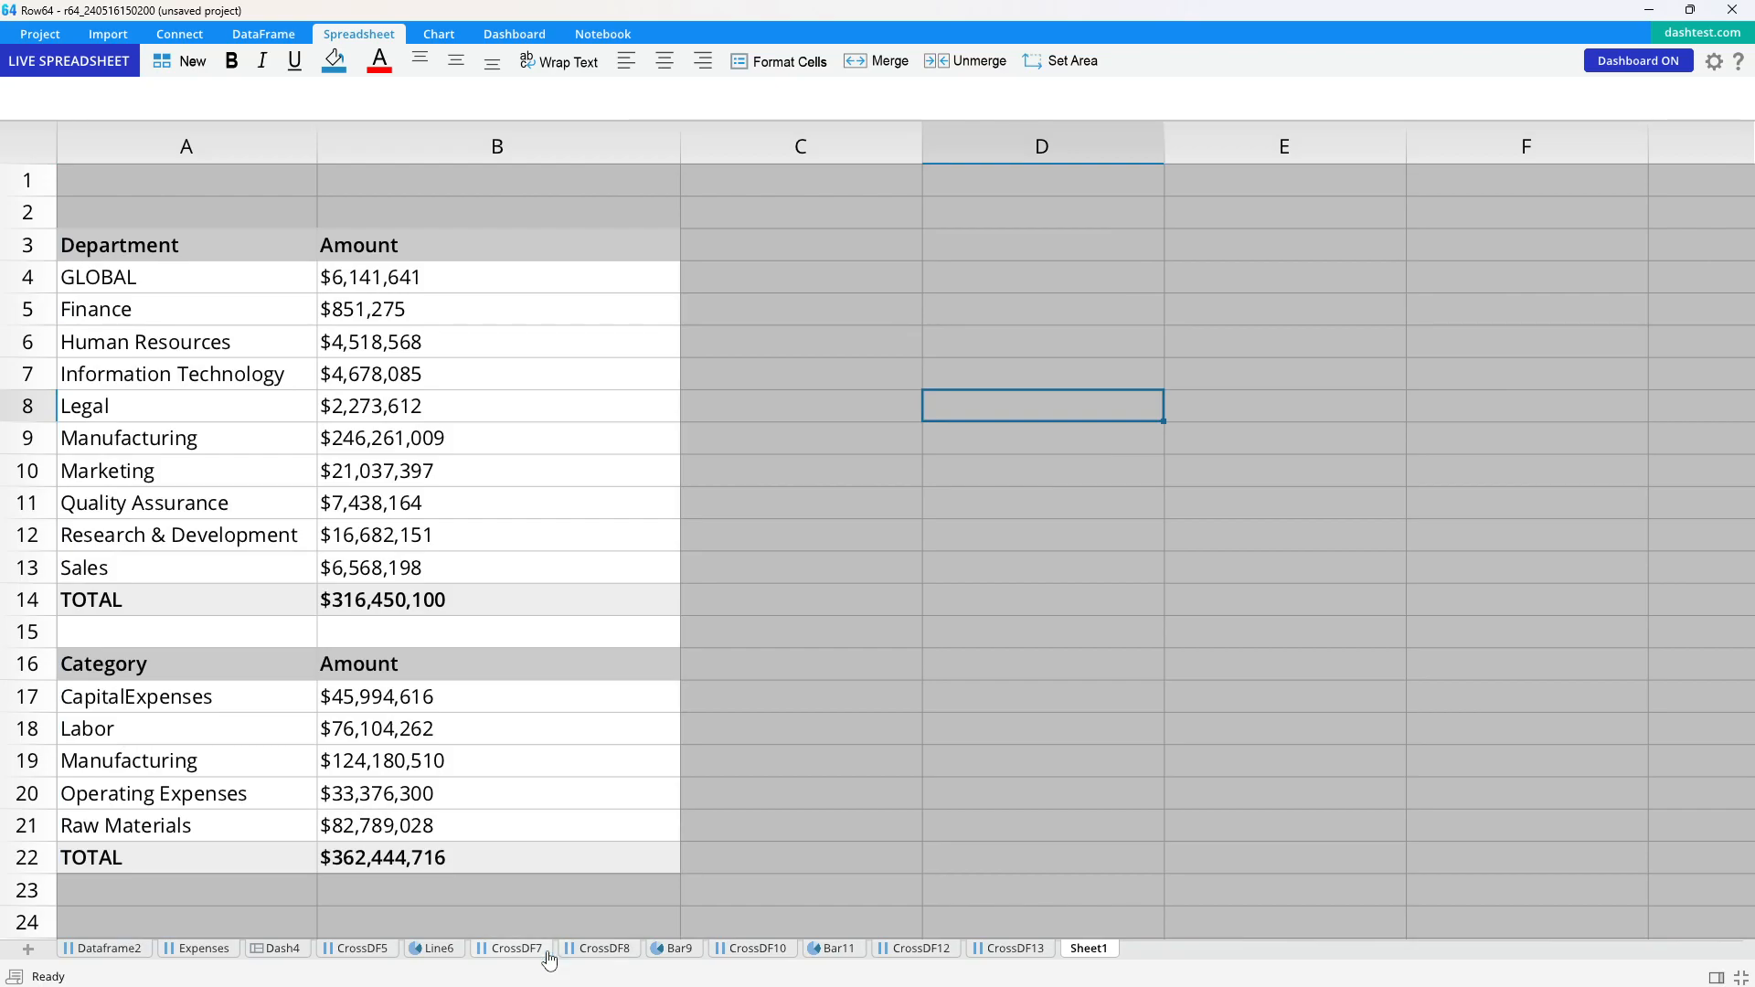
# - Place Sheet1 in the empty tall pane of Dash4 and open that pane's layout options
pyautogui.click(283, 951)
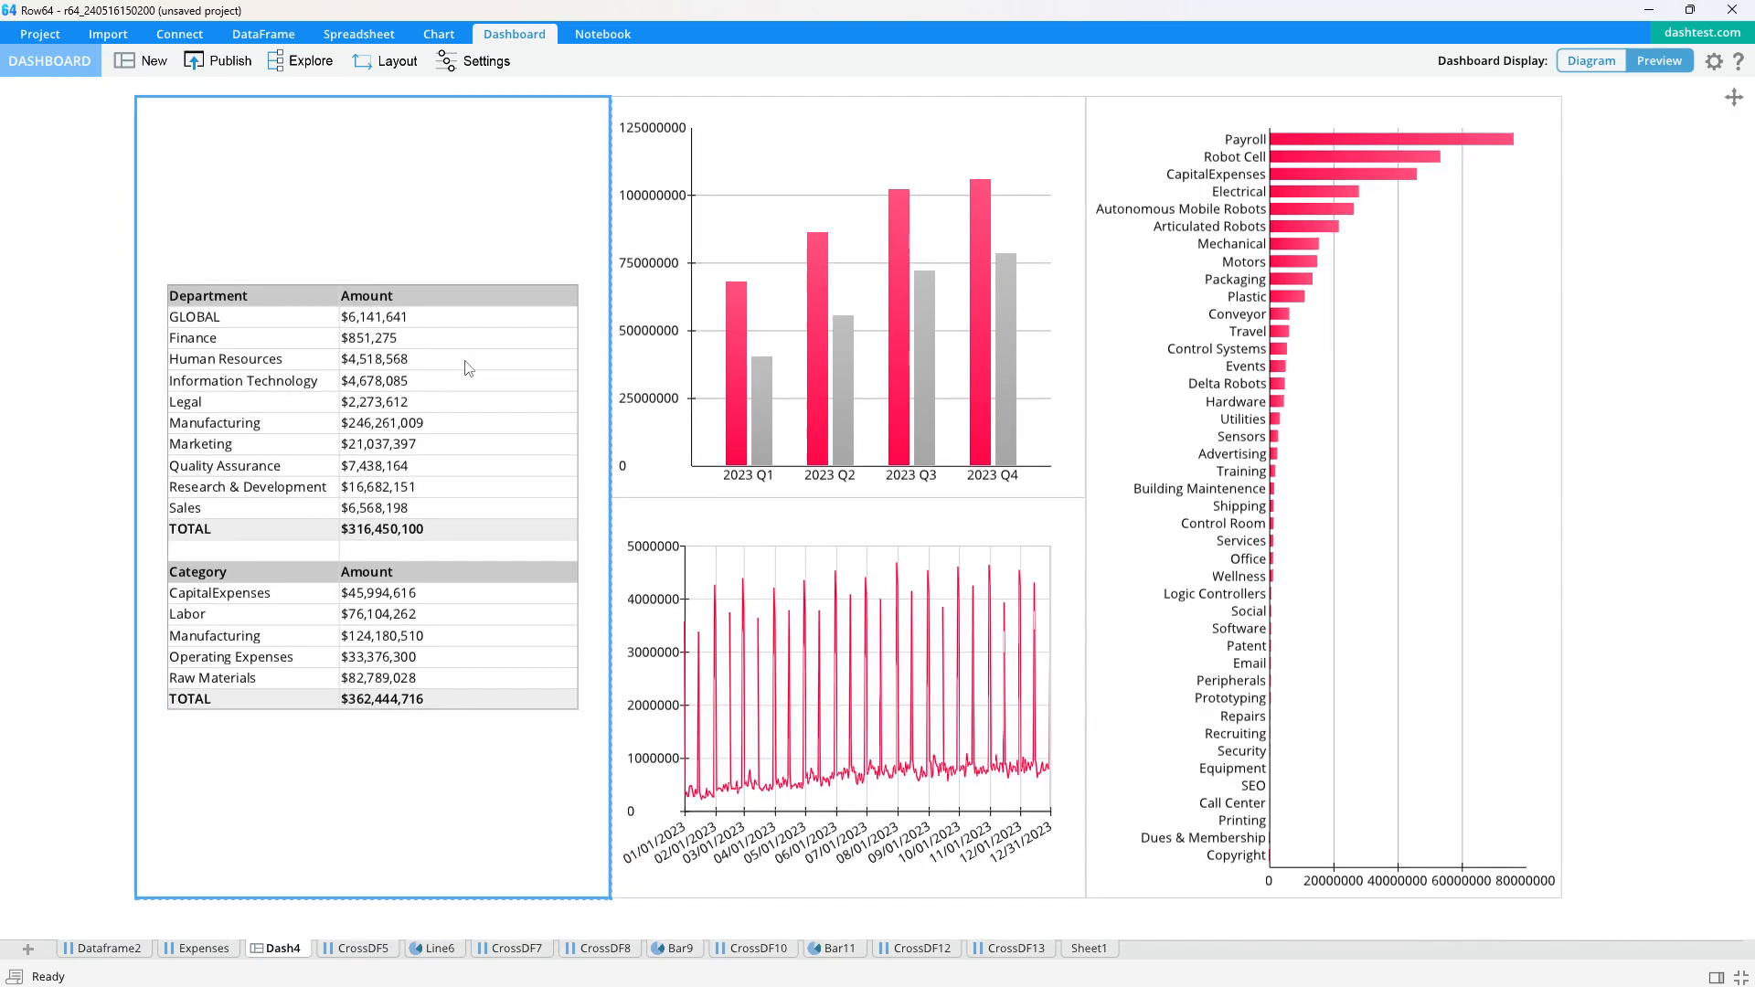
pyautogui.click(475, 72)
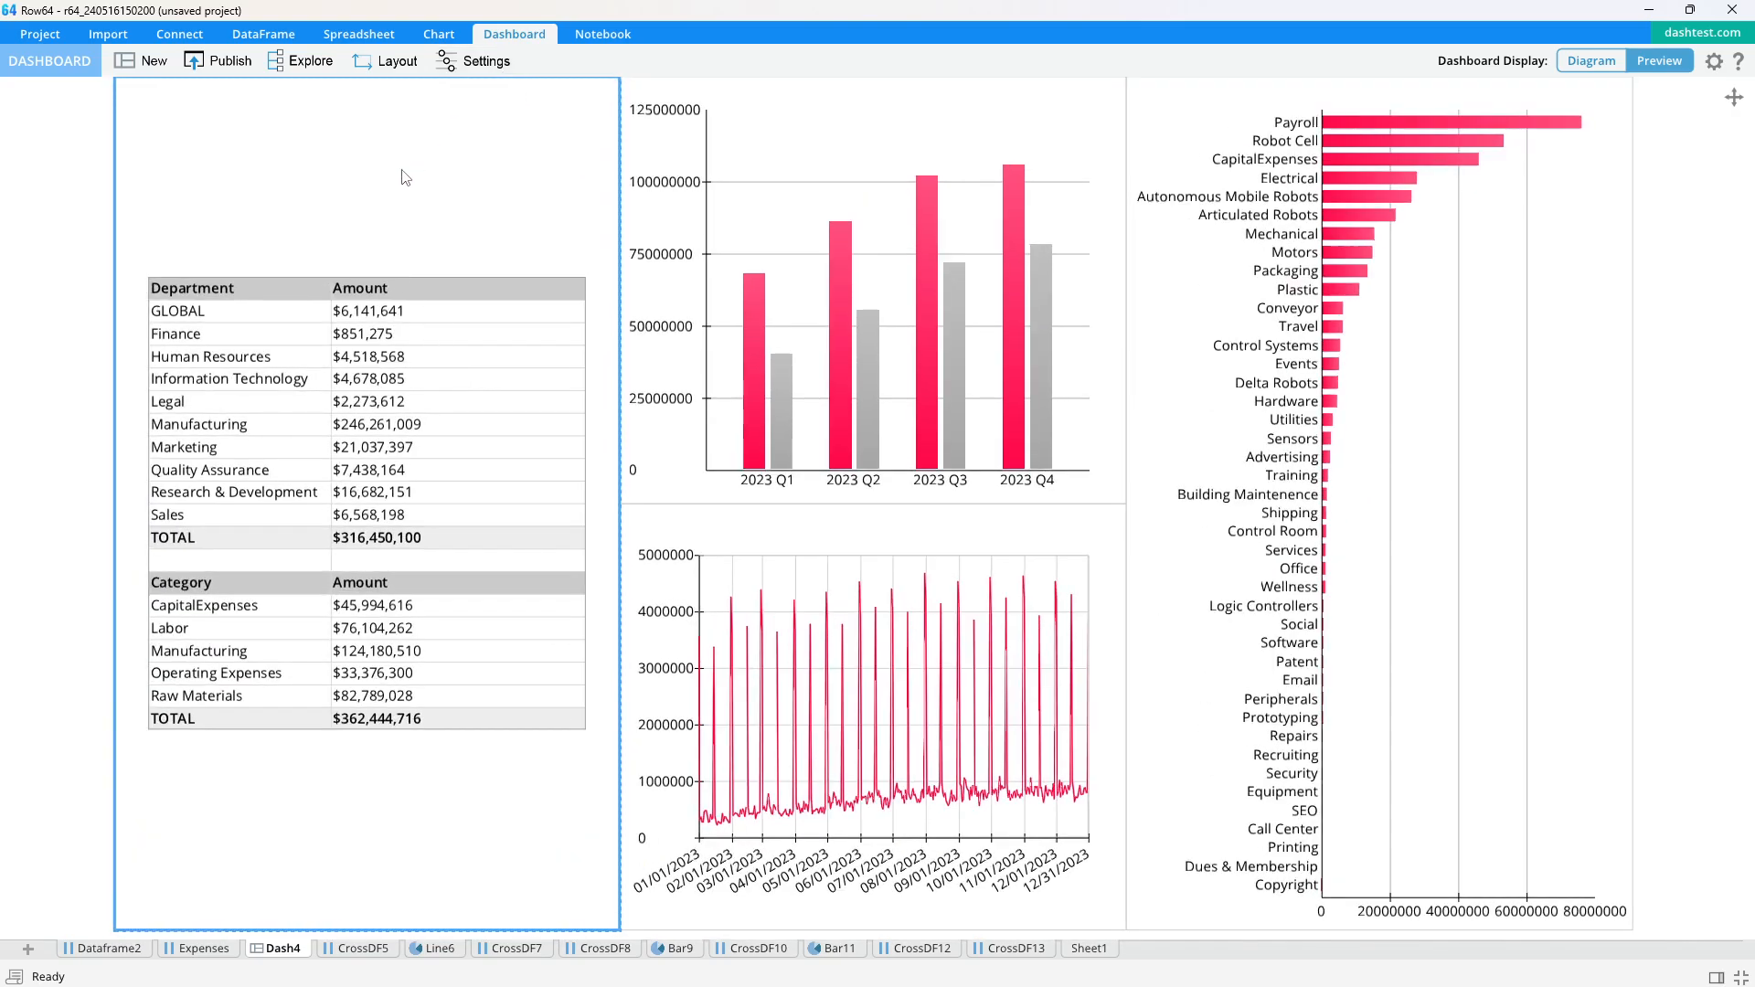
pyautogui.click(1679, 113)
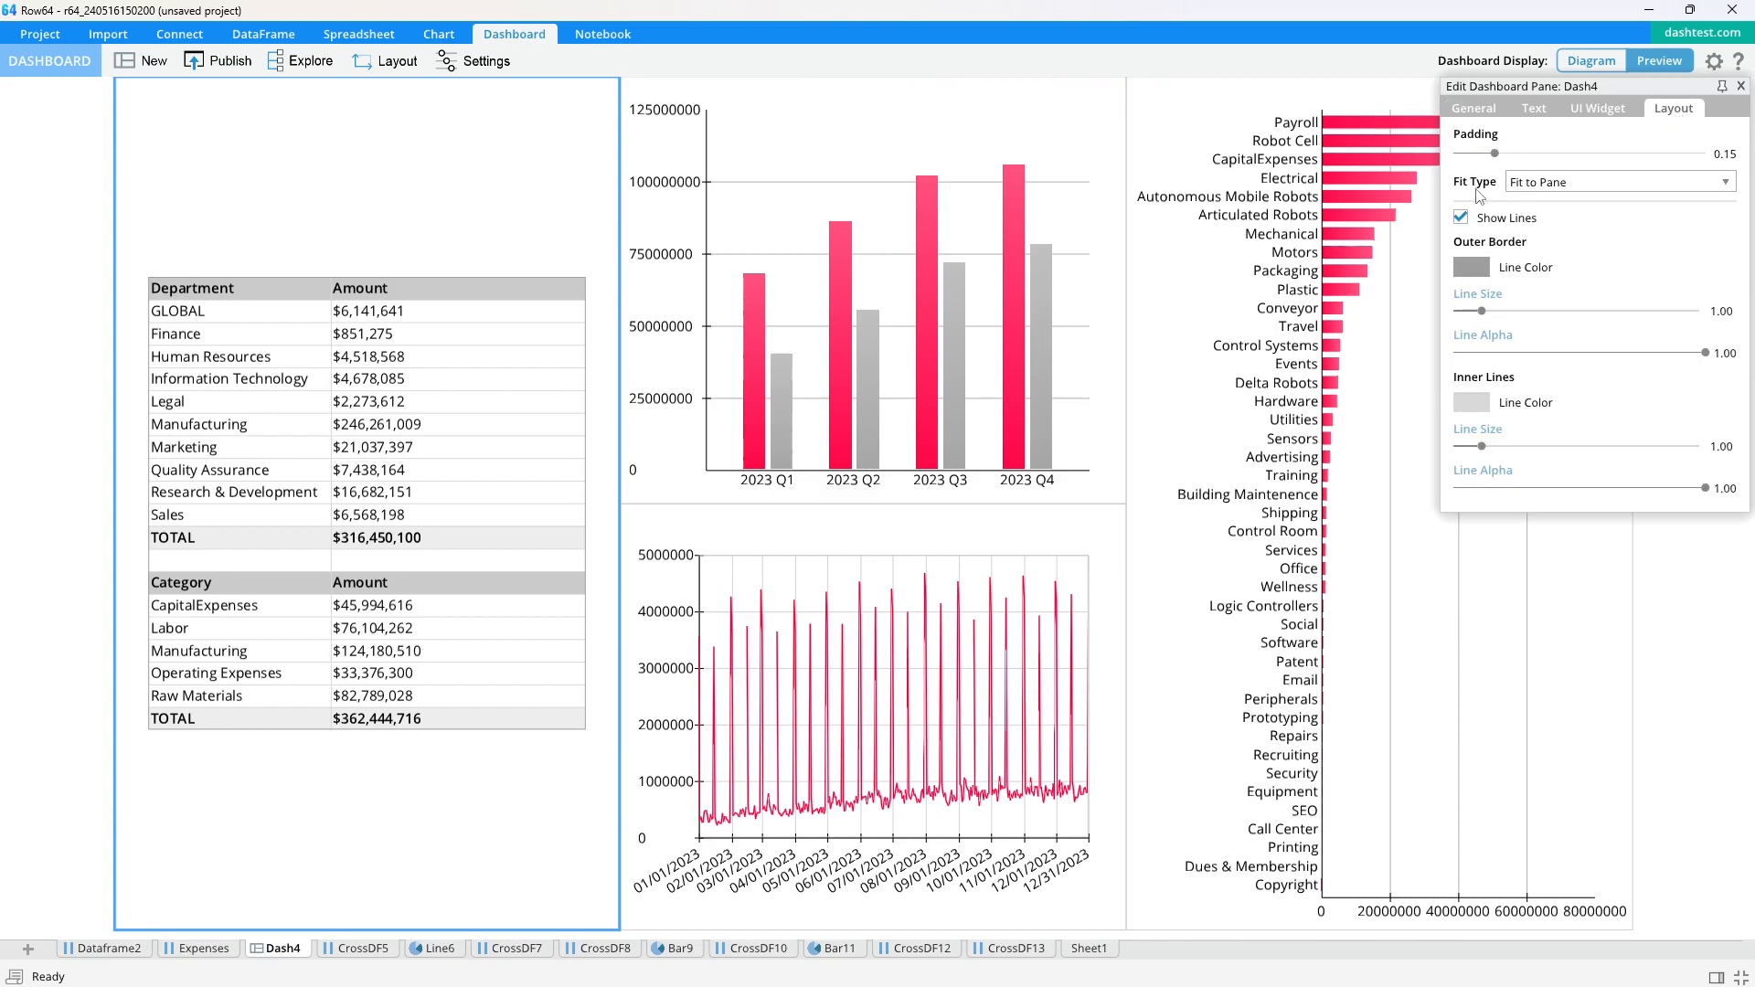
# - Reduce the spreadsheet pane's padding to 0.11 and try the fit types Fit to Pane and None
pyautogui.click(1539, 188)
pyautogui.click(1547, 219)
pyautogui.moveTo(1495, 152)
pyautogui.mouseDown()
pyautogui.moveTo(1416, 161)
pyautogui.moveTo(1504, 156)
pyautogui.moveTo(1485, 154)
pyautogui.mouseUp()
pyautogui.click(1565, 182)
pyautogui.click(1549, 221)
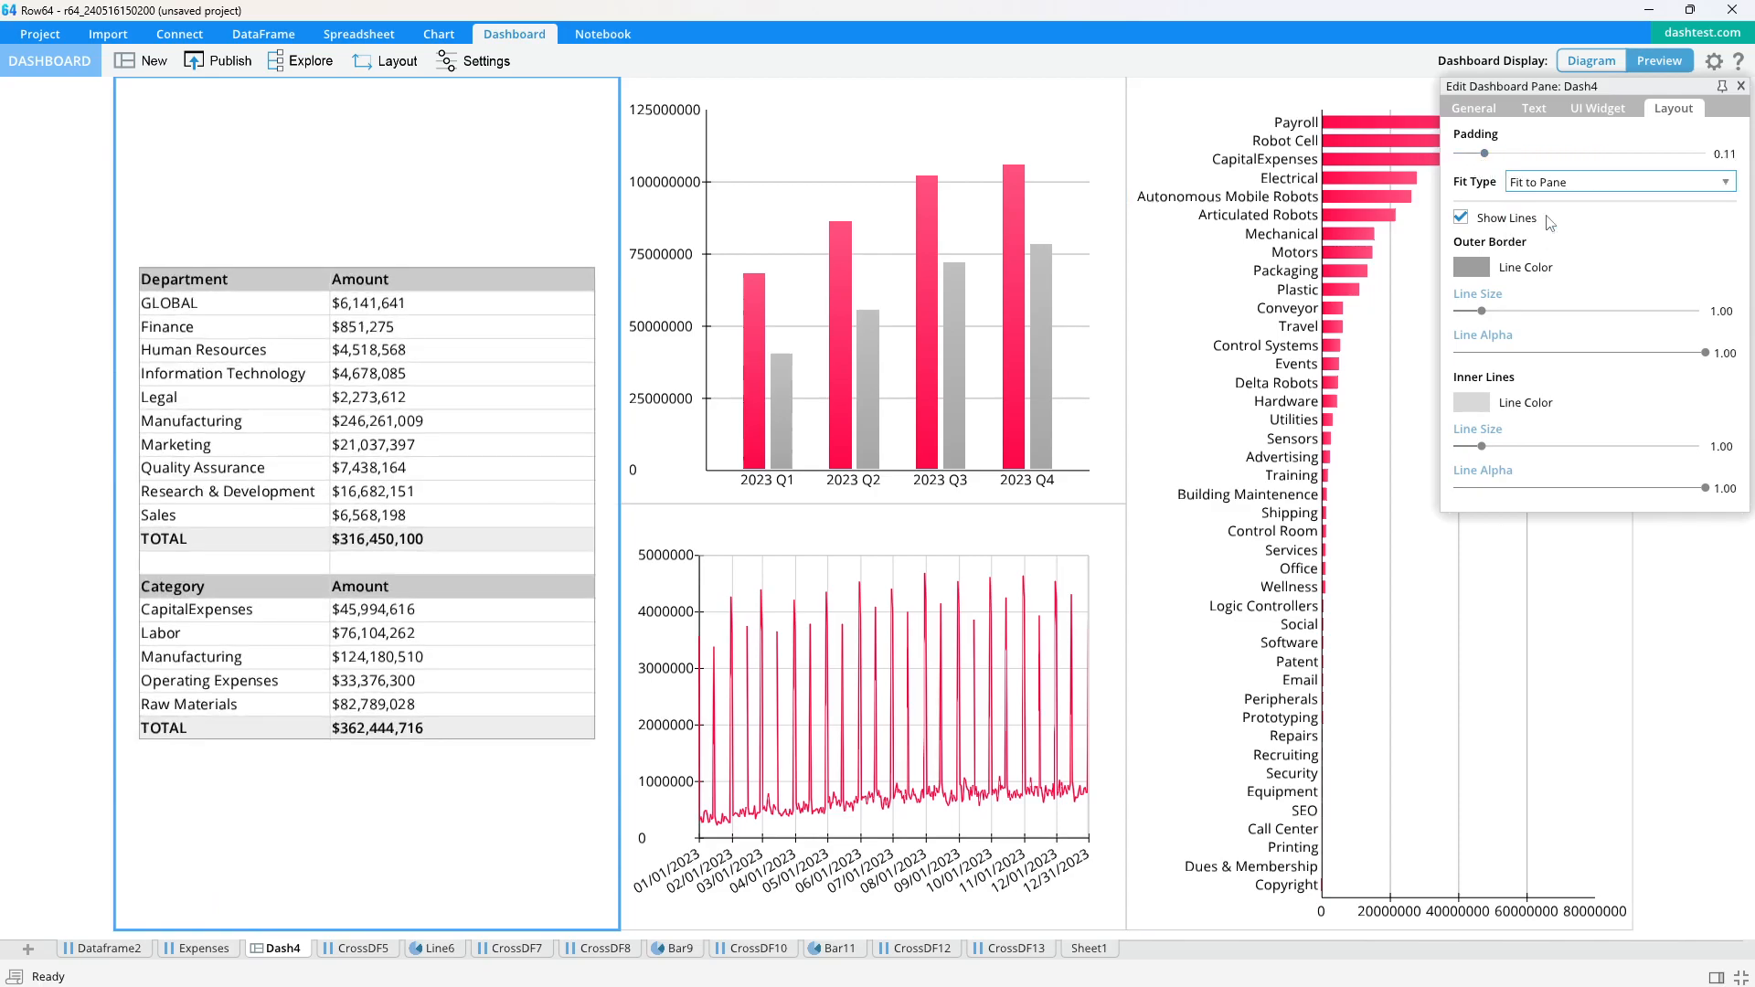
pyautogui.click(1543, 187)
pyautogui.click(1543, 203)
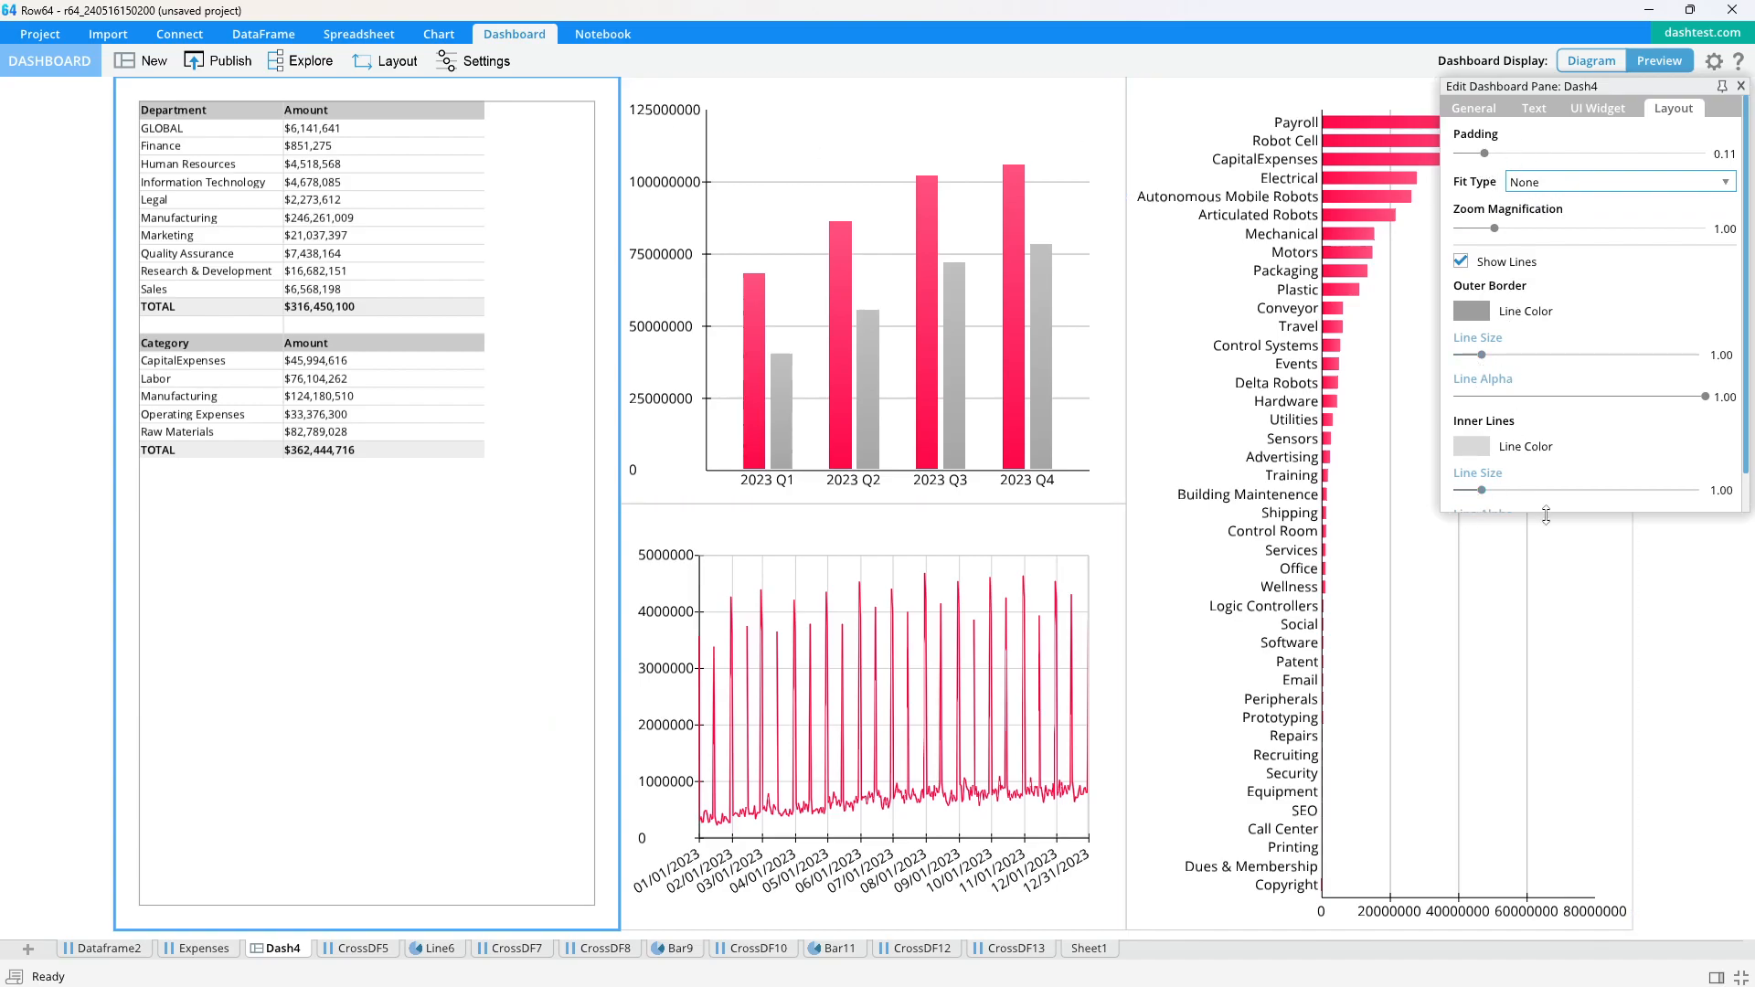
# - Set the spreadsheet pane's padding to 0.00 and its fit type to Stretch to Pane
pyautogui.moveTo(1553, 513); pyautogui.dragTo(1545, 677)
pyautogui.moveTo(1485, 156); pyautogui.dragTo(1445, 173)
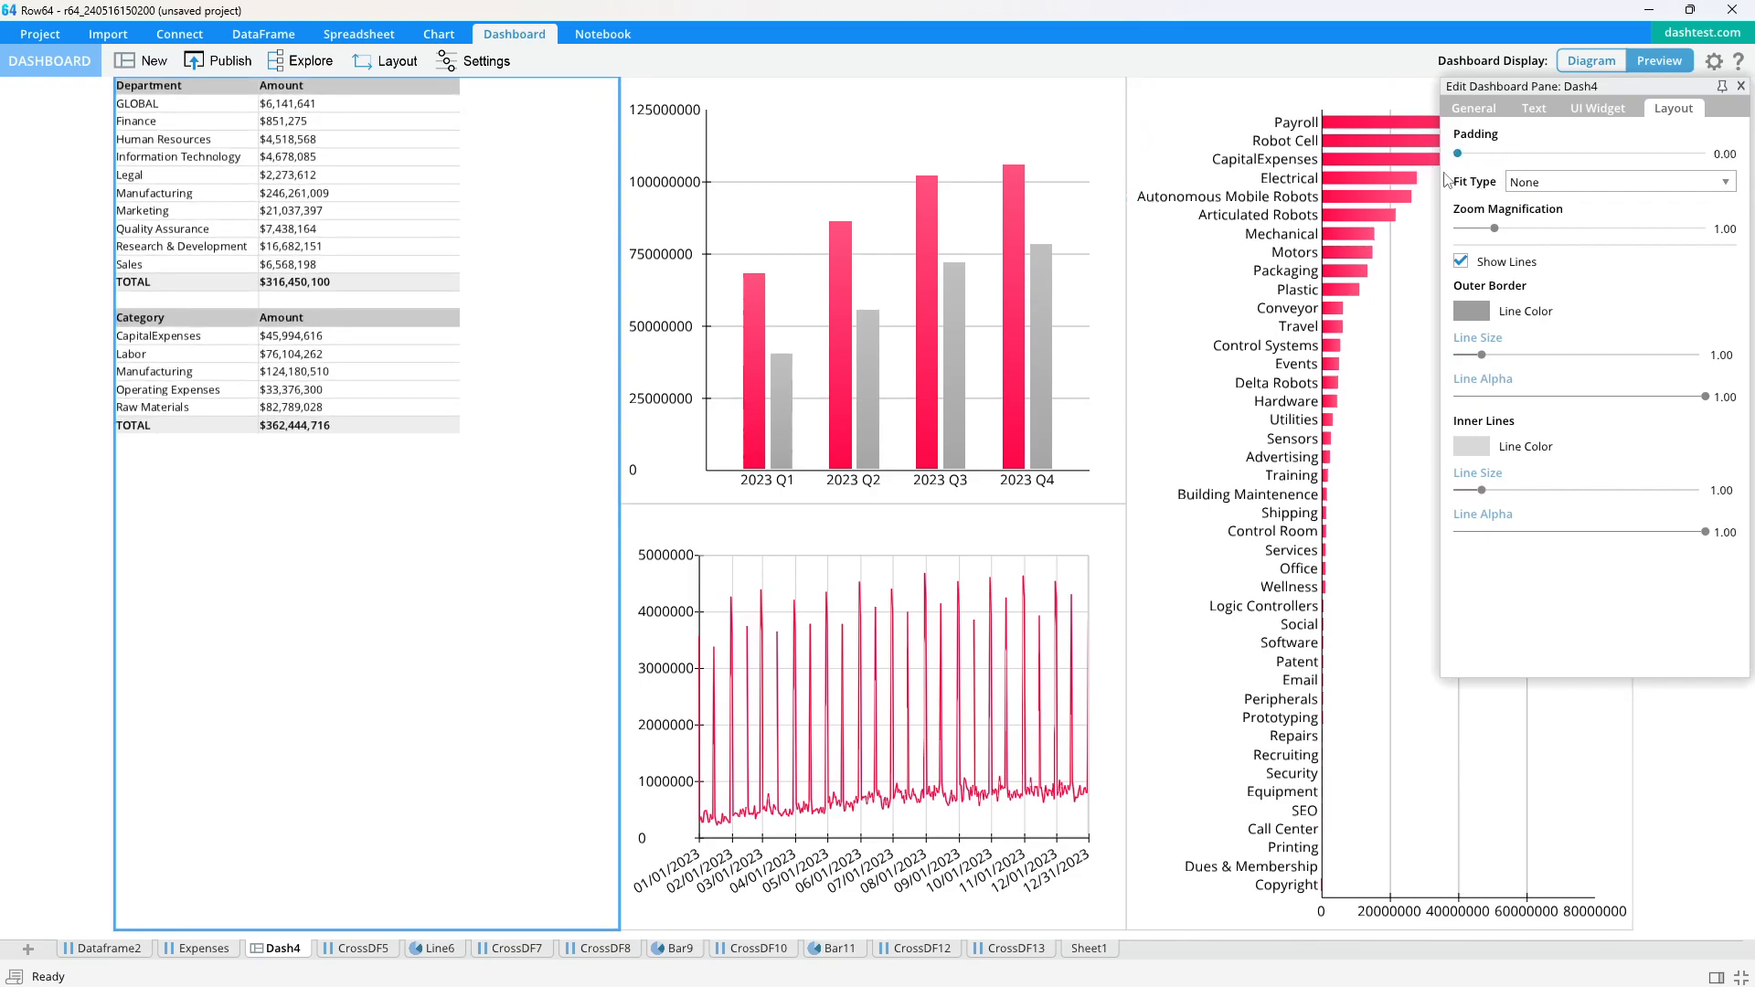
pyautogui.click(1581, 180)
pyautogui.click(1565, 242)
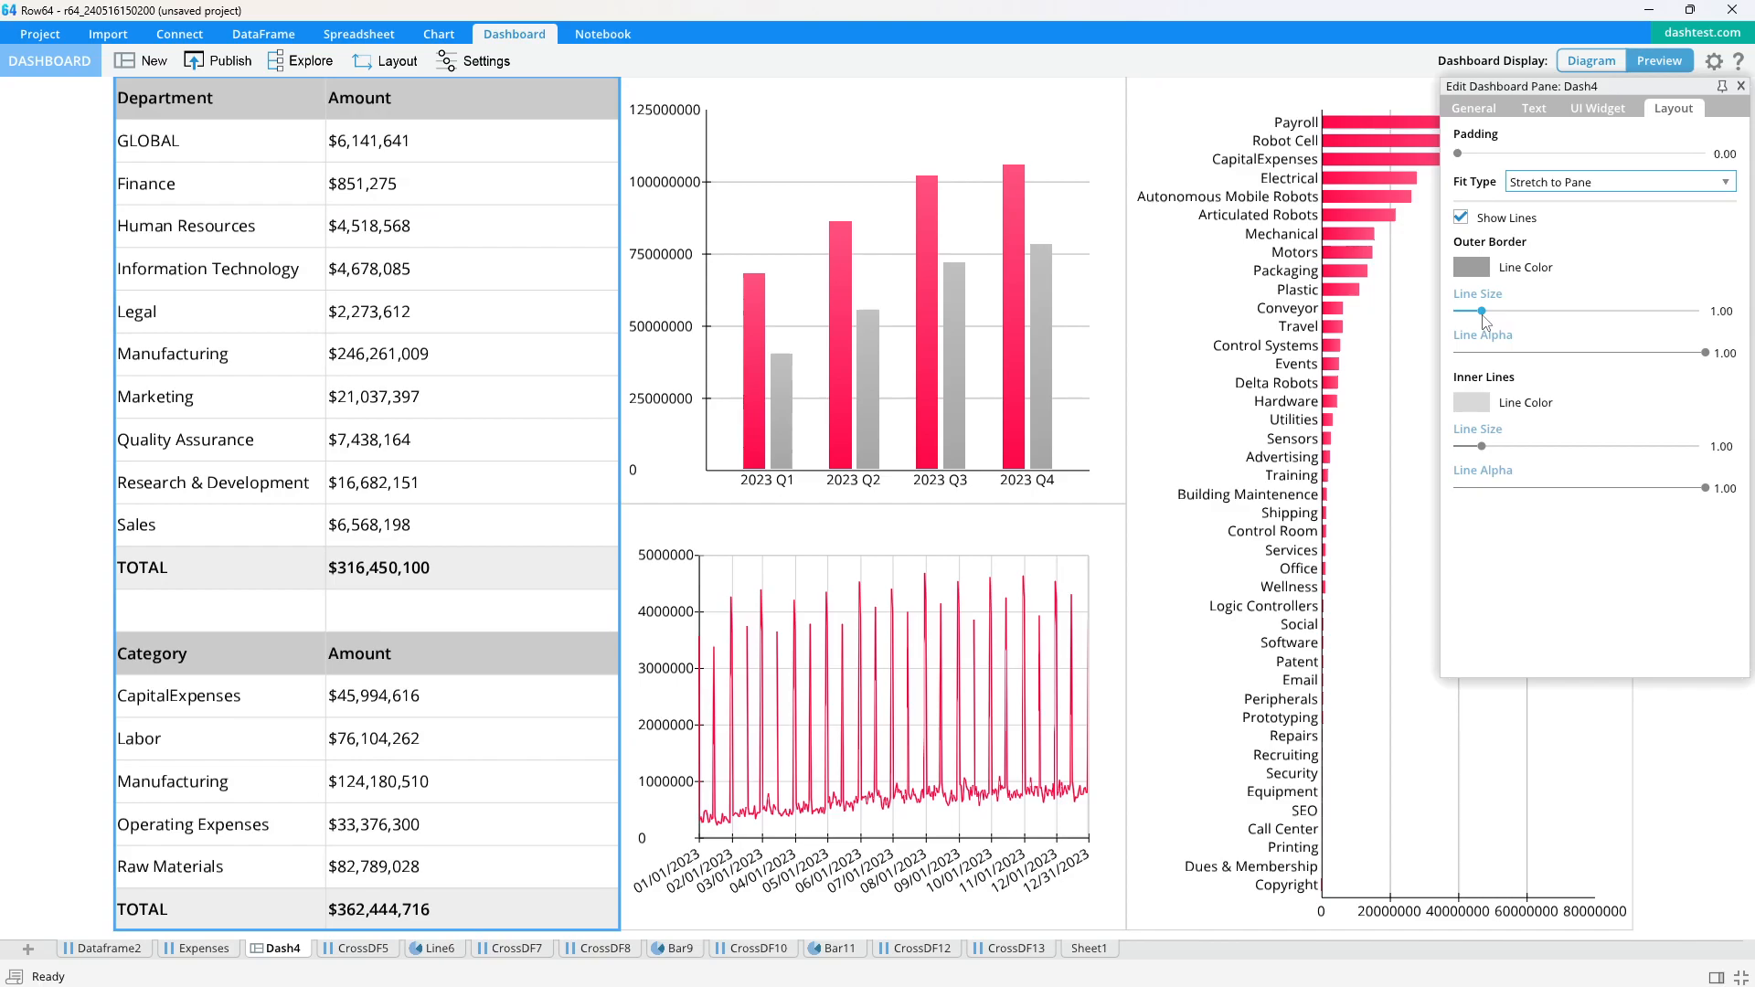
pyautogui.click(1741, 85)
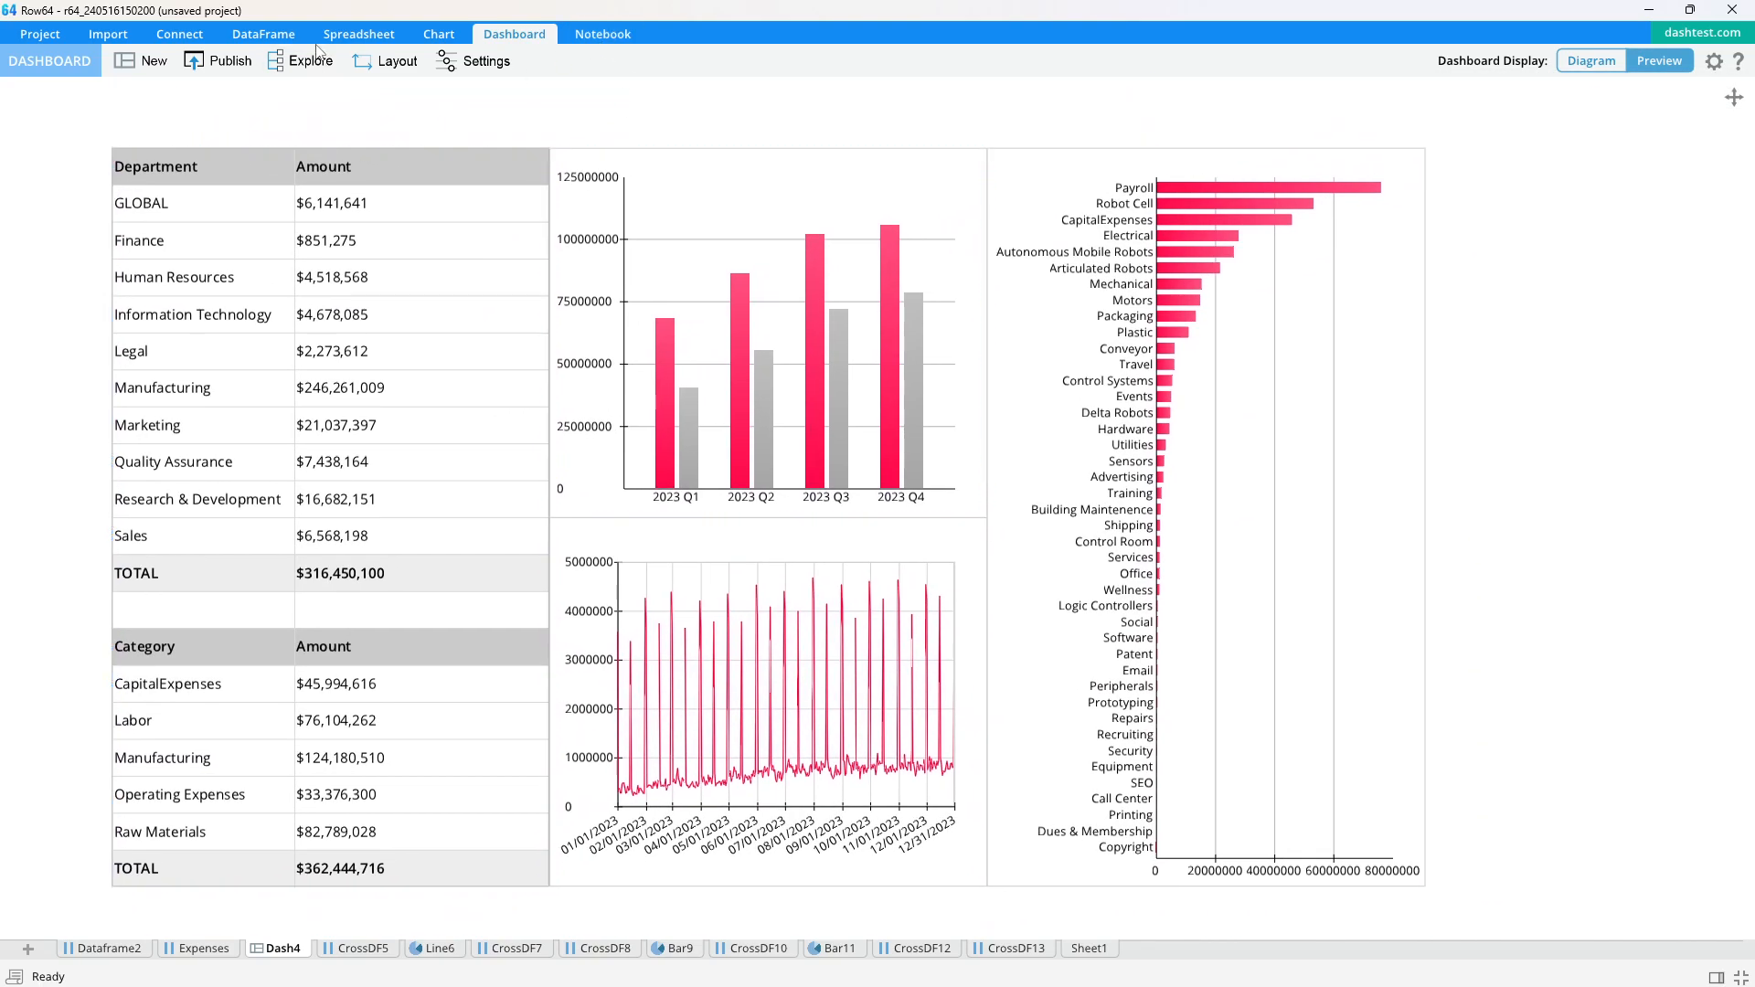
# - Publish the dashboard to the temp group as spreadsheet-01
pyautogui.click(220, 60)
pyautogui.click(733, 370)
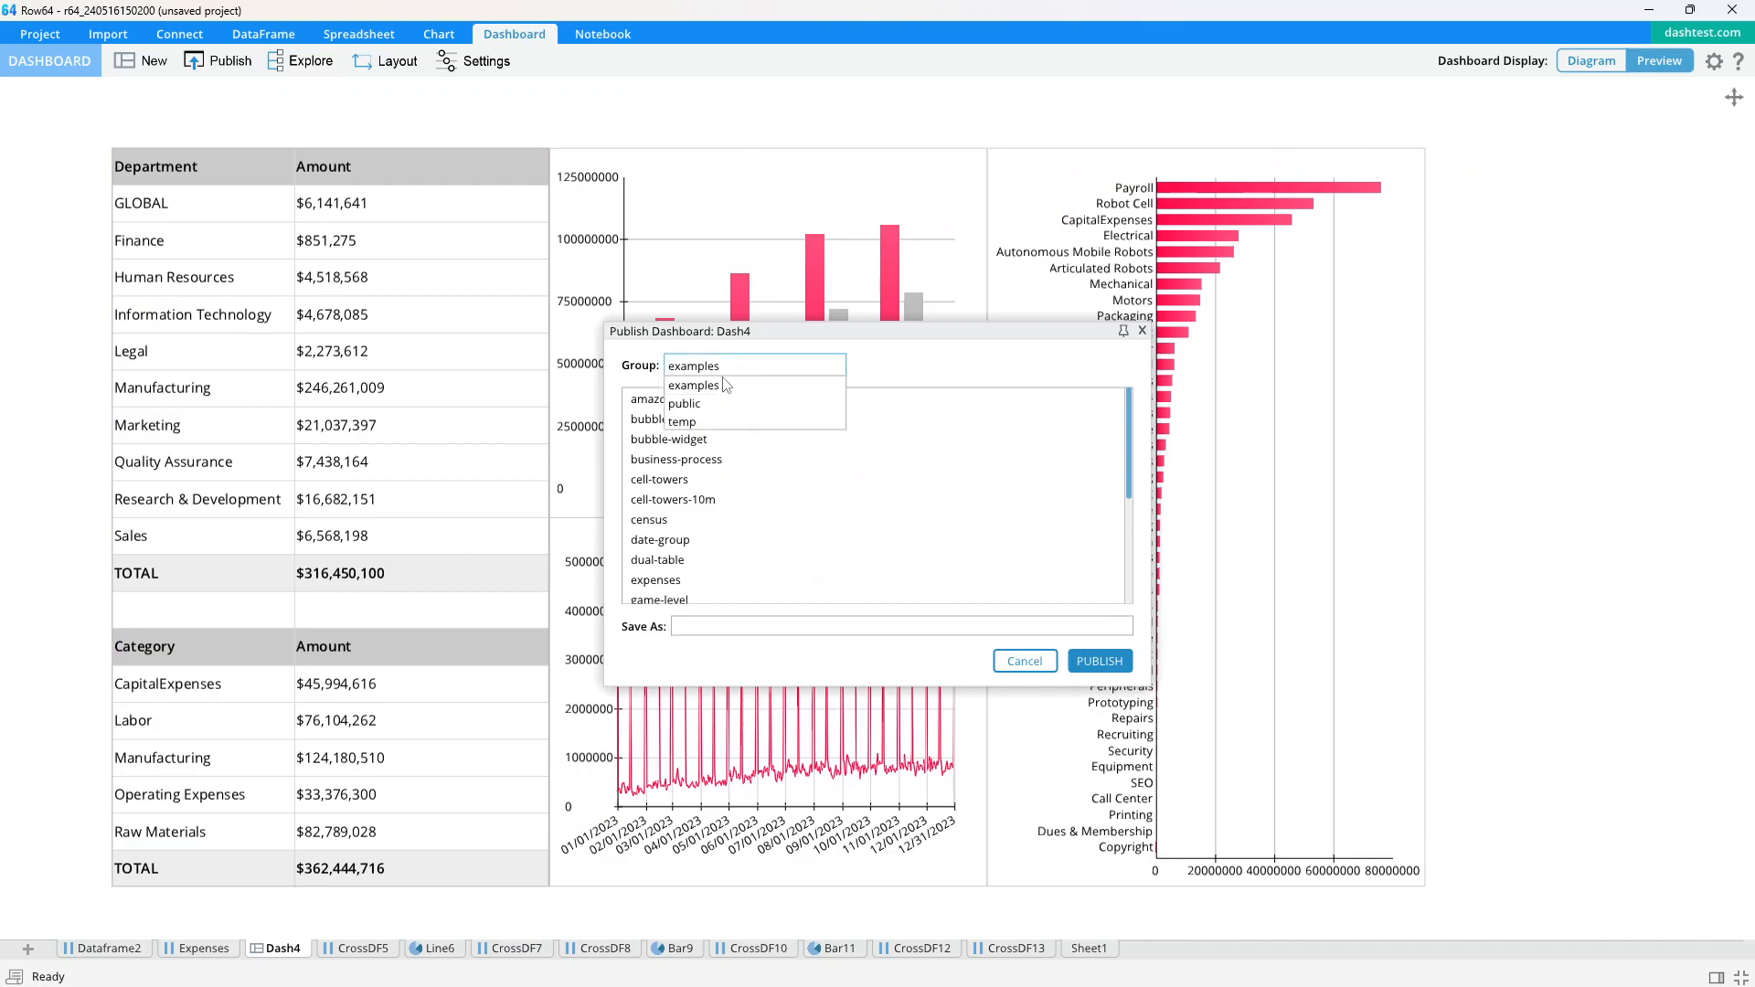
pyautogui.click(702, 422)
pyautogui.click(709, 628)
pyautogui.write('spreadsheet-0')
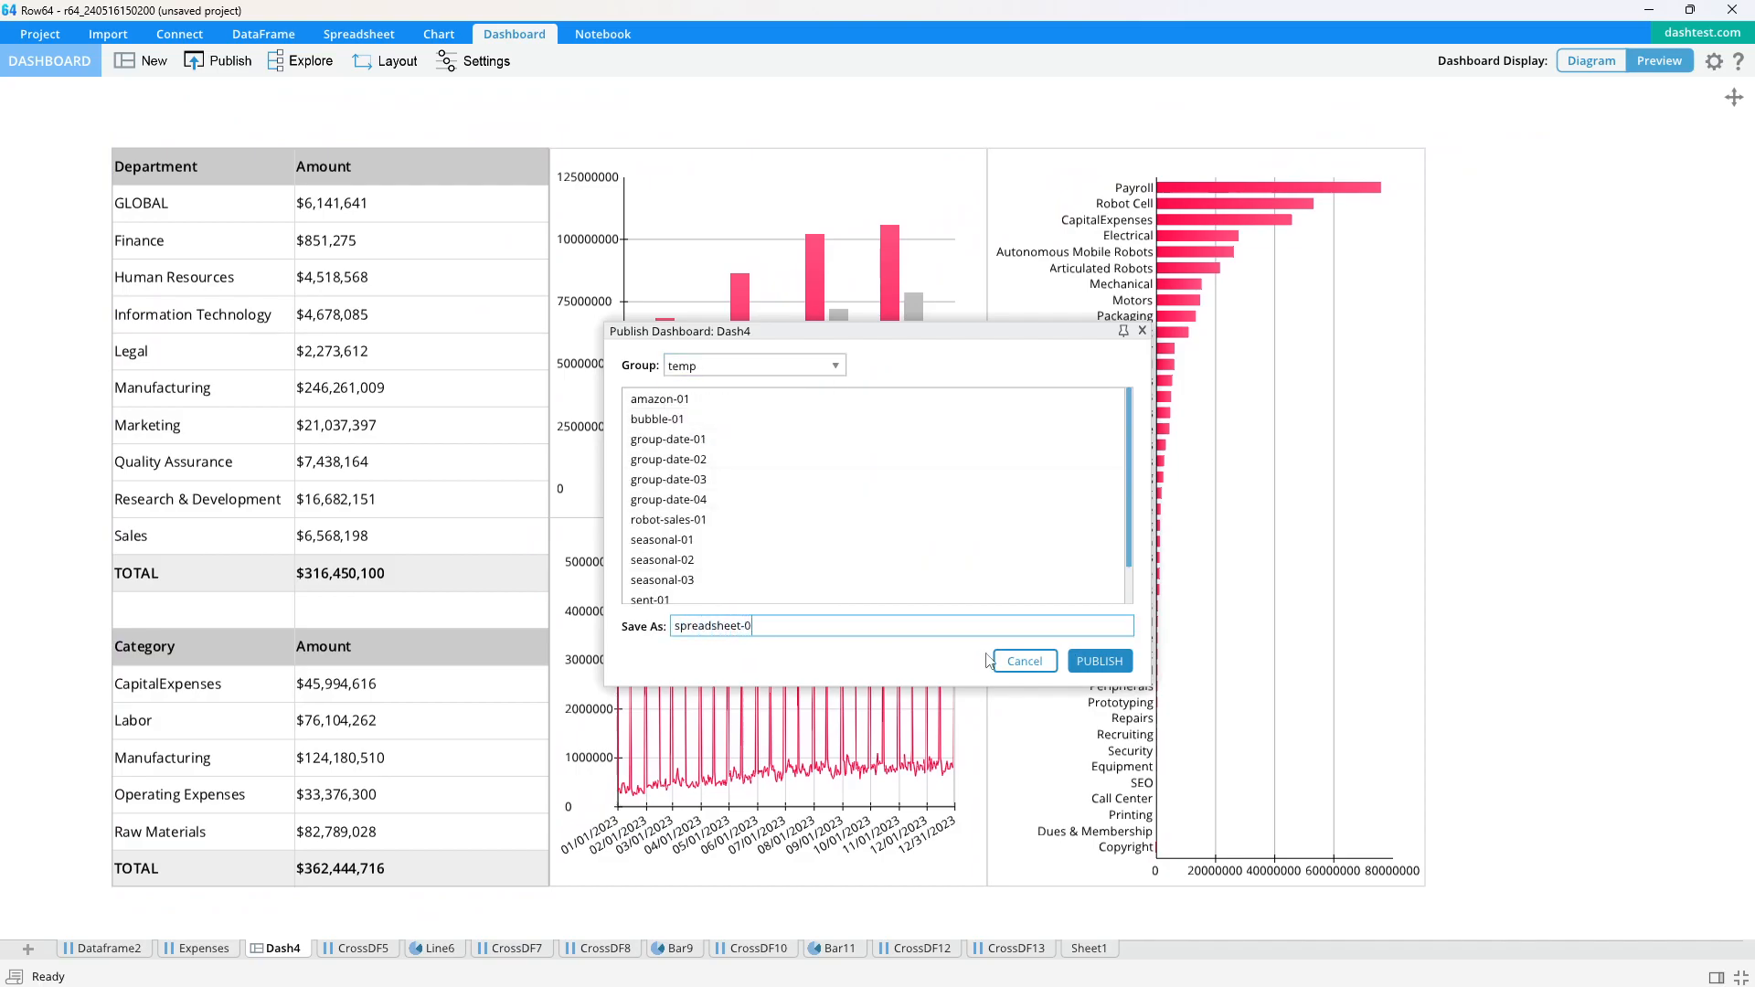
pyautogui.click(1100, 661)
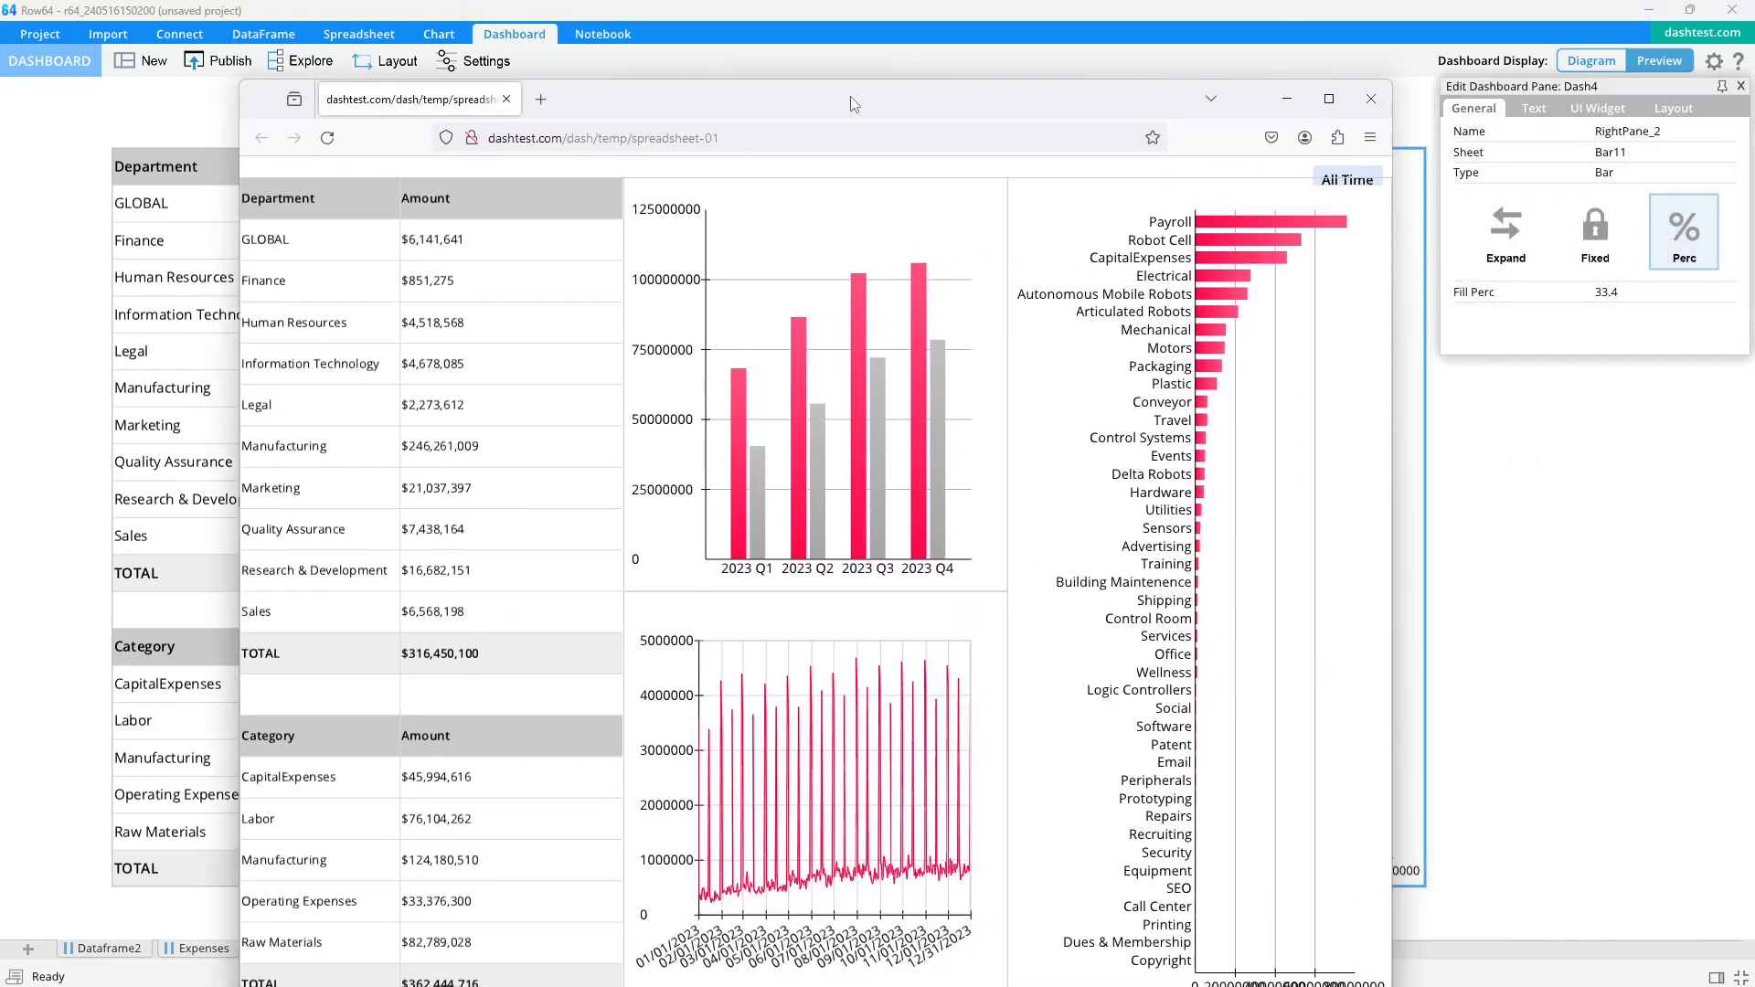
# - Maximize the browser window with the published dashboard and toggle the 2023 Q3 filter in the quarterly bar chart
pyautogui.doubleClick(853, 104)
pyautogui.click(936, 327)
pyautogui.click(942, 322)
pyautogui.click(940, 331)
pyautogui.click(940, 332)
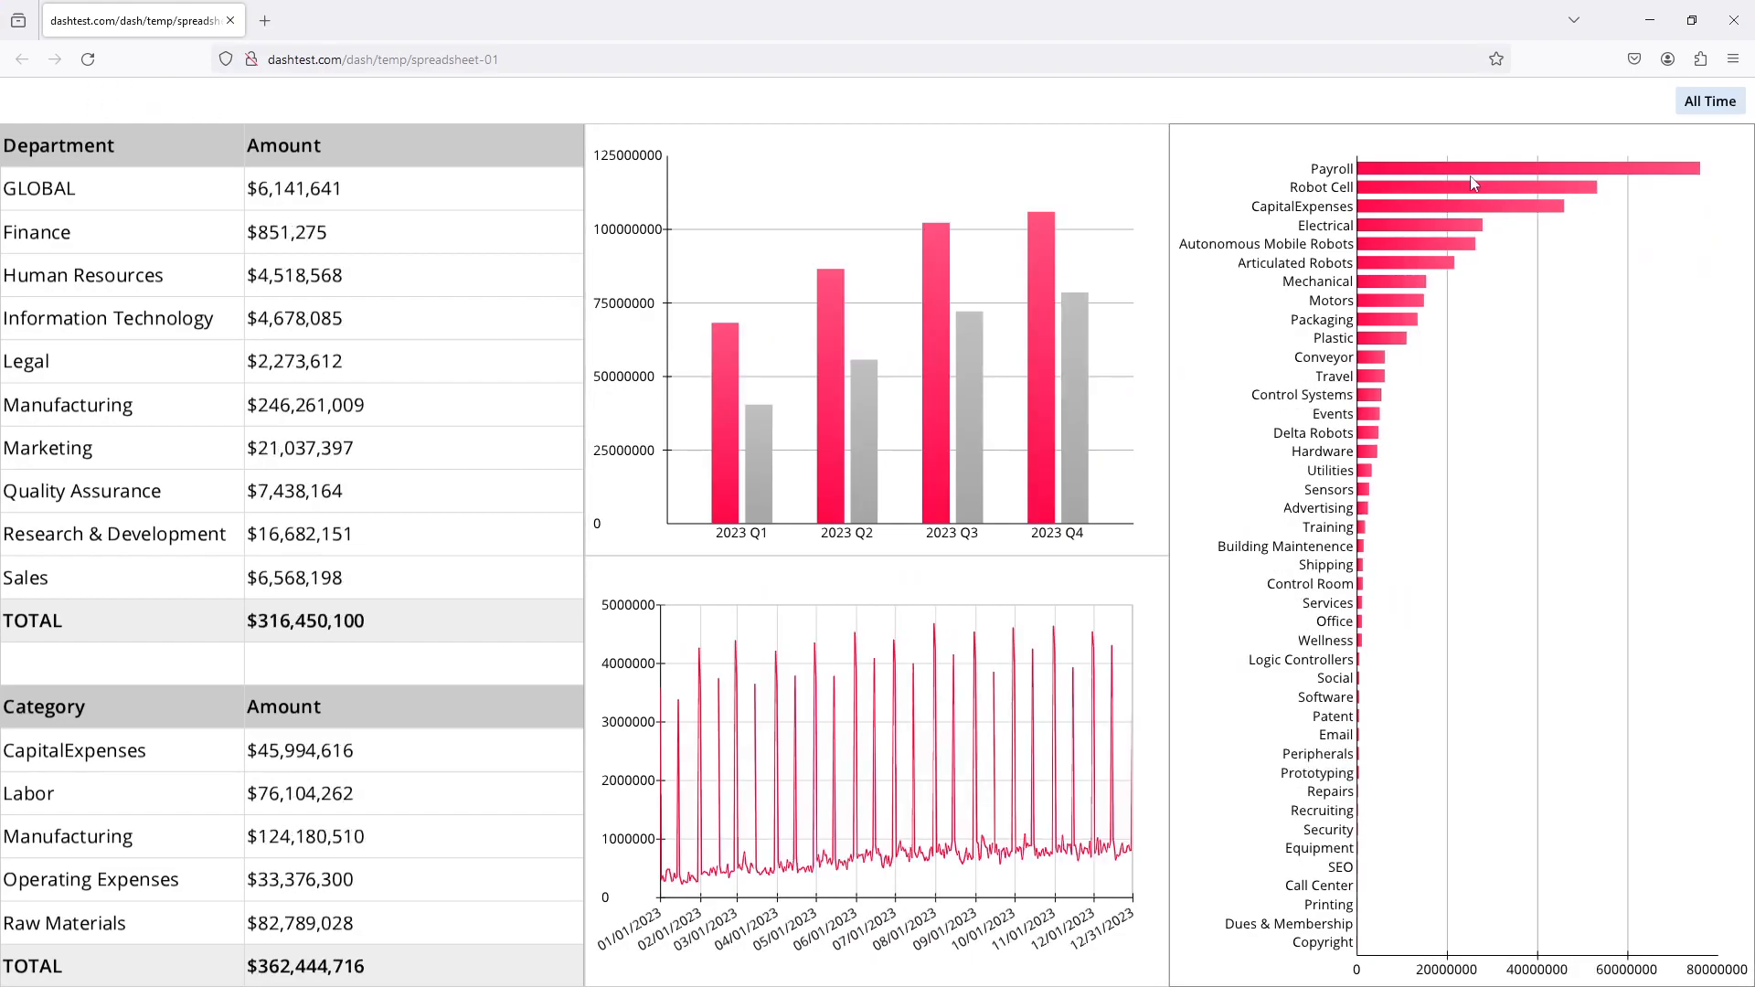
# - Toggle the Payroll filter in the expenses chart, and filter the dashboard by Autonomous Mobile Robots and Electrical
pyautogui.click(1471, 172)
pyautogui.click(1471, 174)
pyautogui.click(1415, 248)
pyautogui.click(1416, 248)
pyautogui.click(1416, 248)
pyautogui.click(1423, 228)
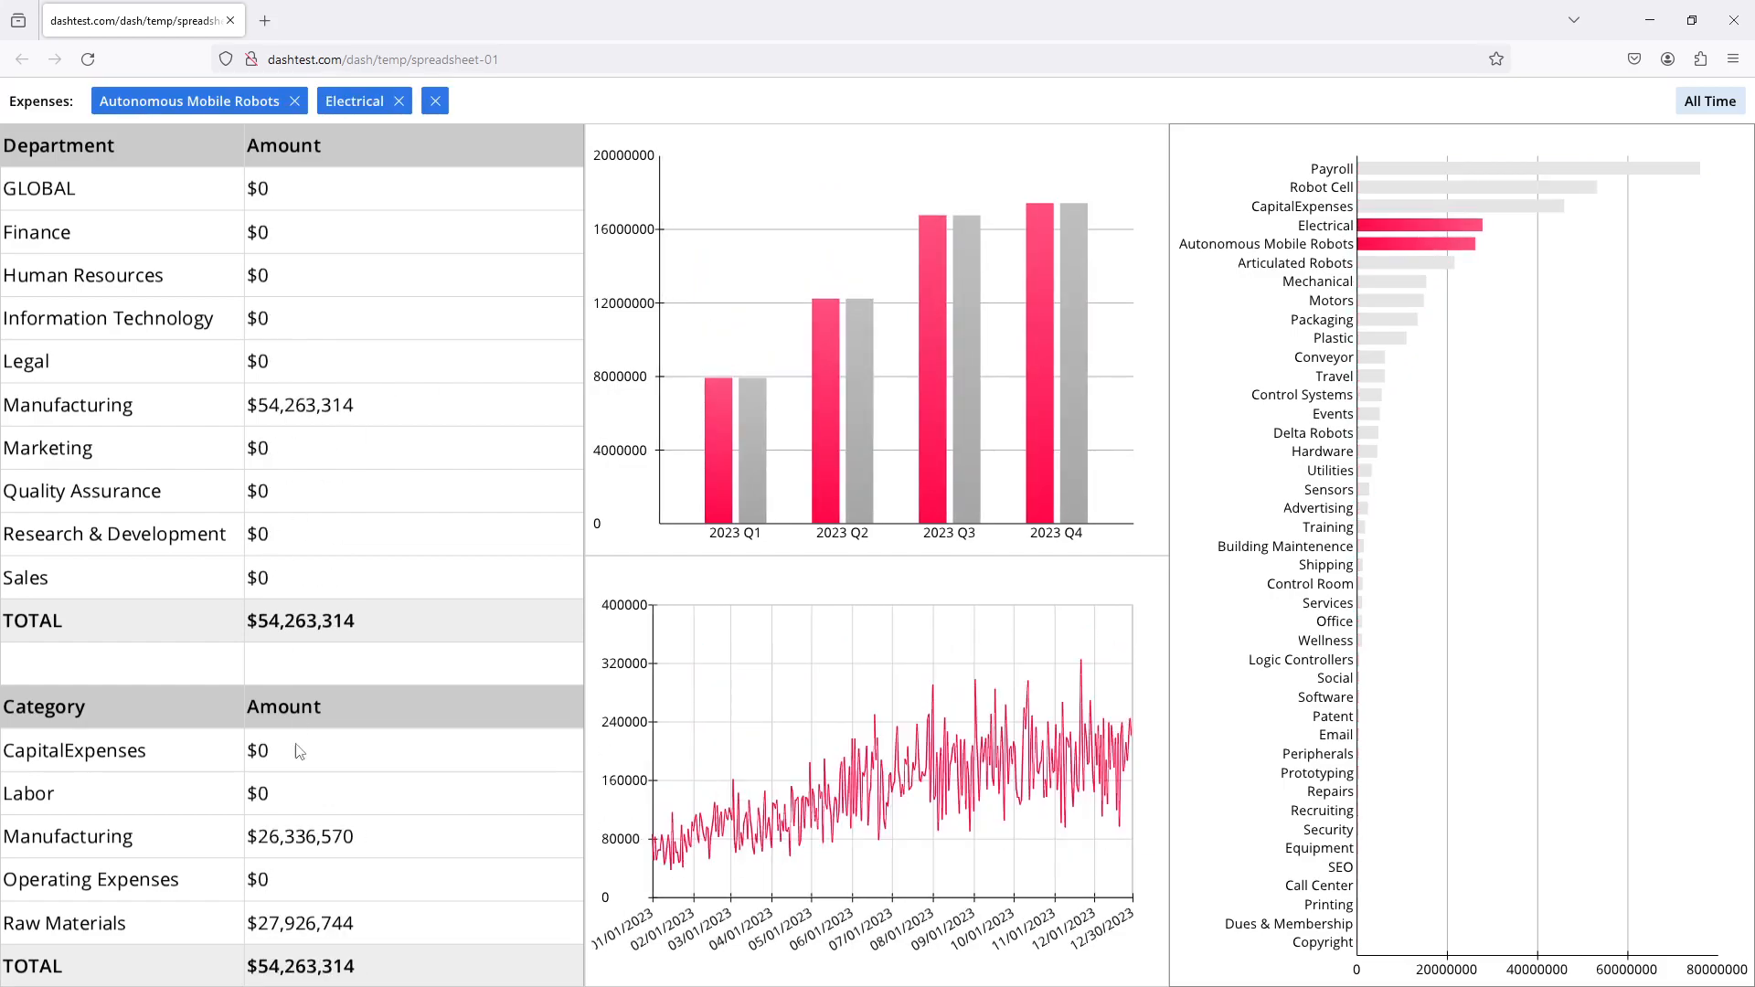
# - Remove the Autonomous Mobile Robots and Electrical filters, and toggle the Conveyor filter on and off
pyautogui.click(1415, 244)
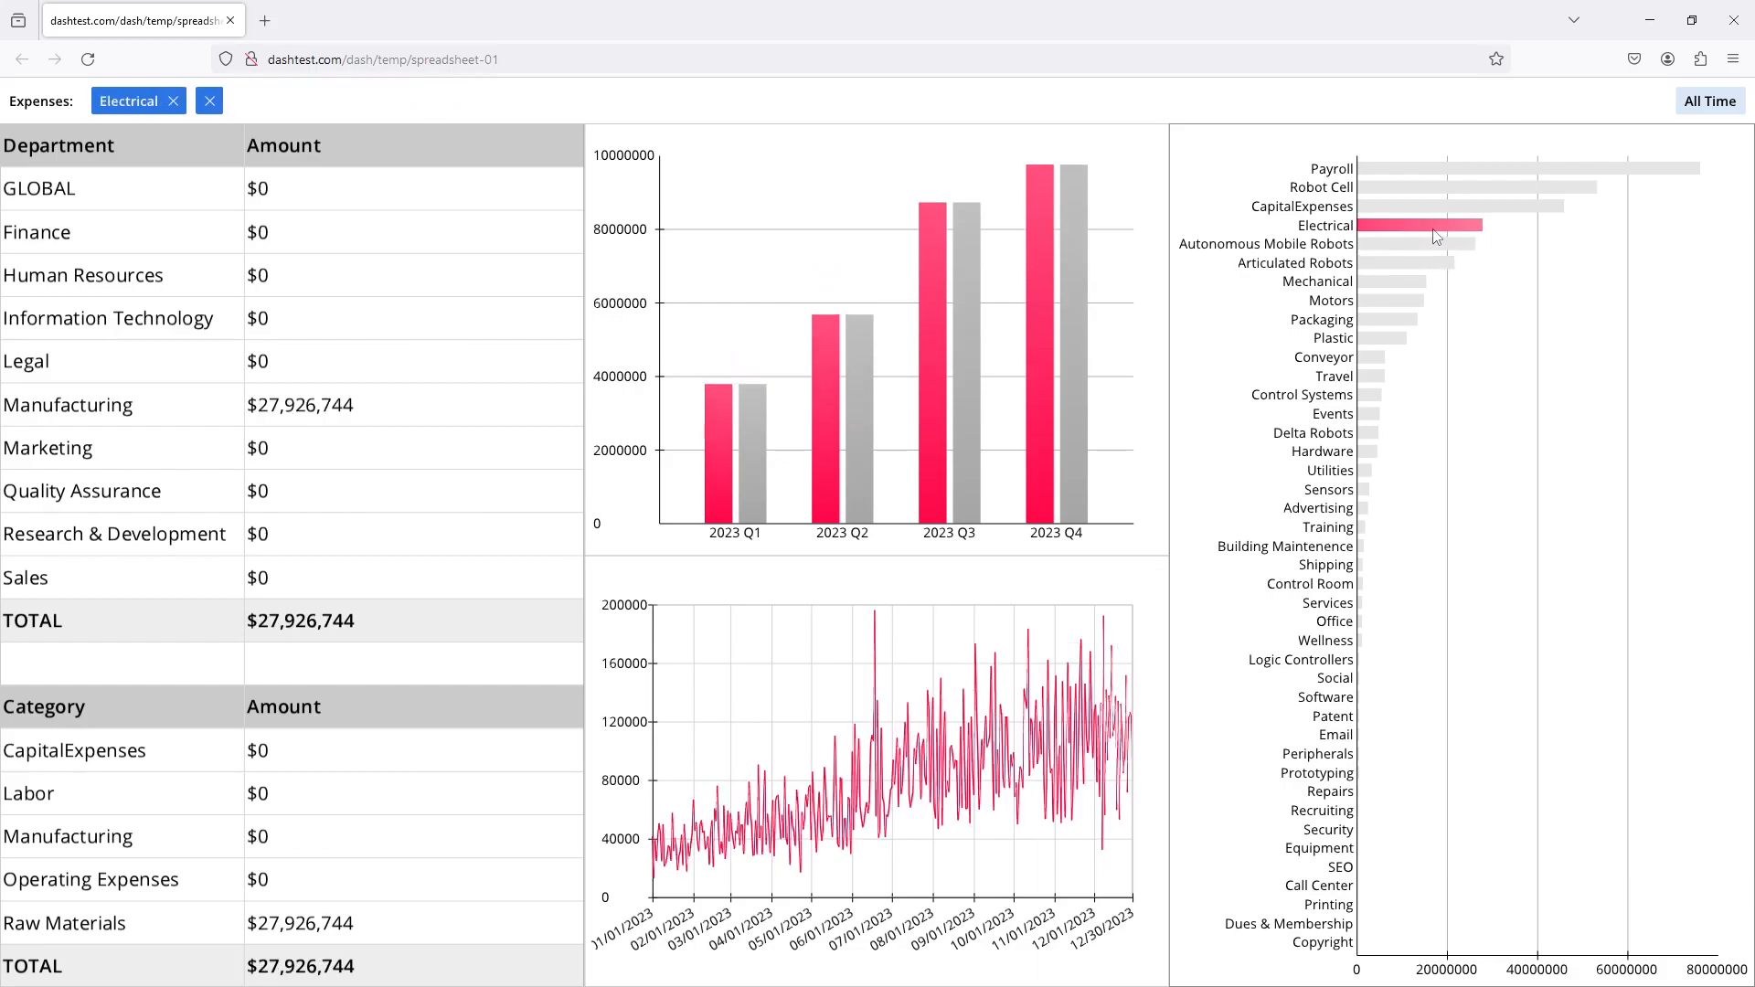
pyautogui.click(1422, 226)
pyautogui.click(1374, 360)
pyautogui.click(1374, 360)
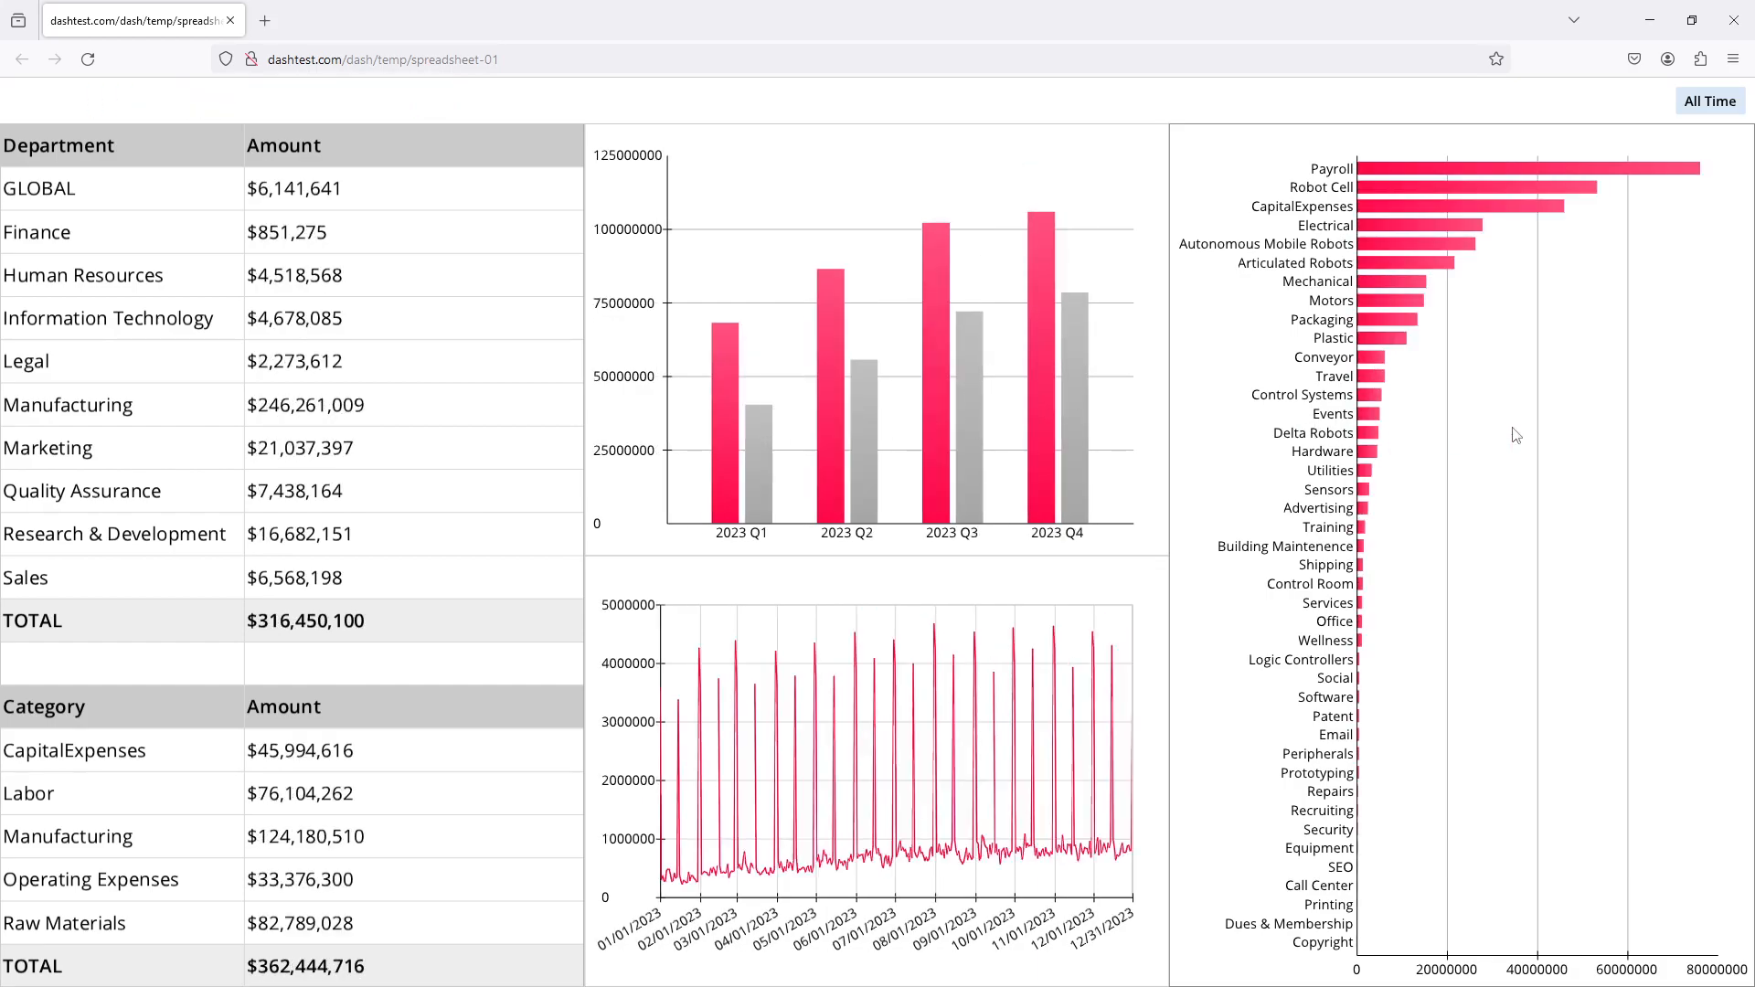